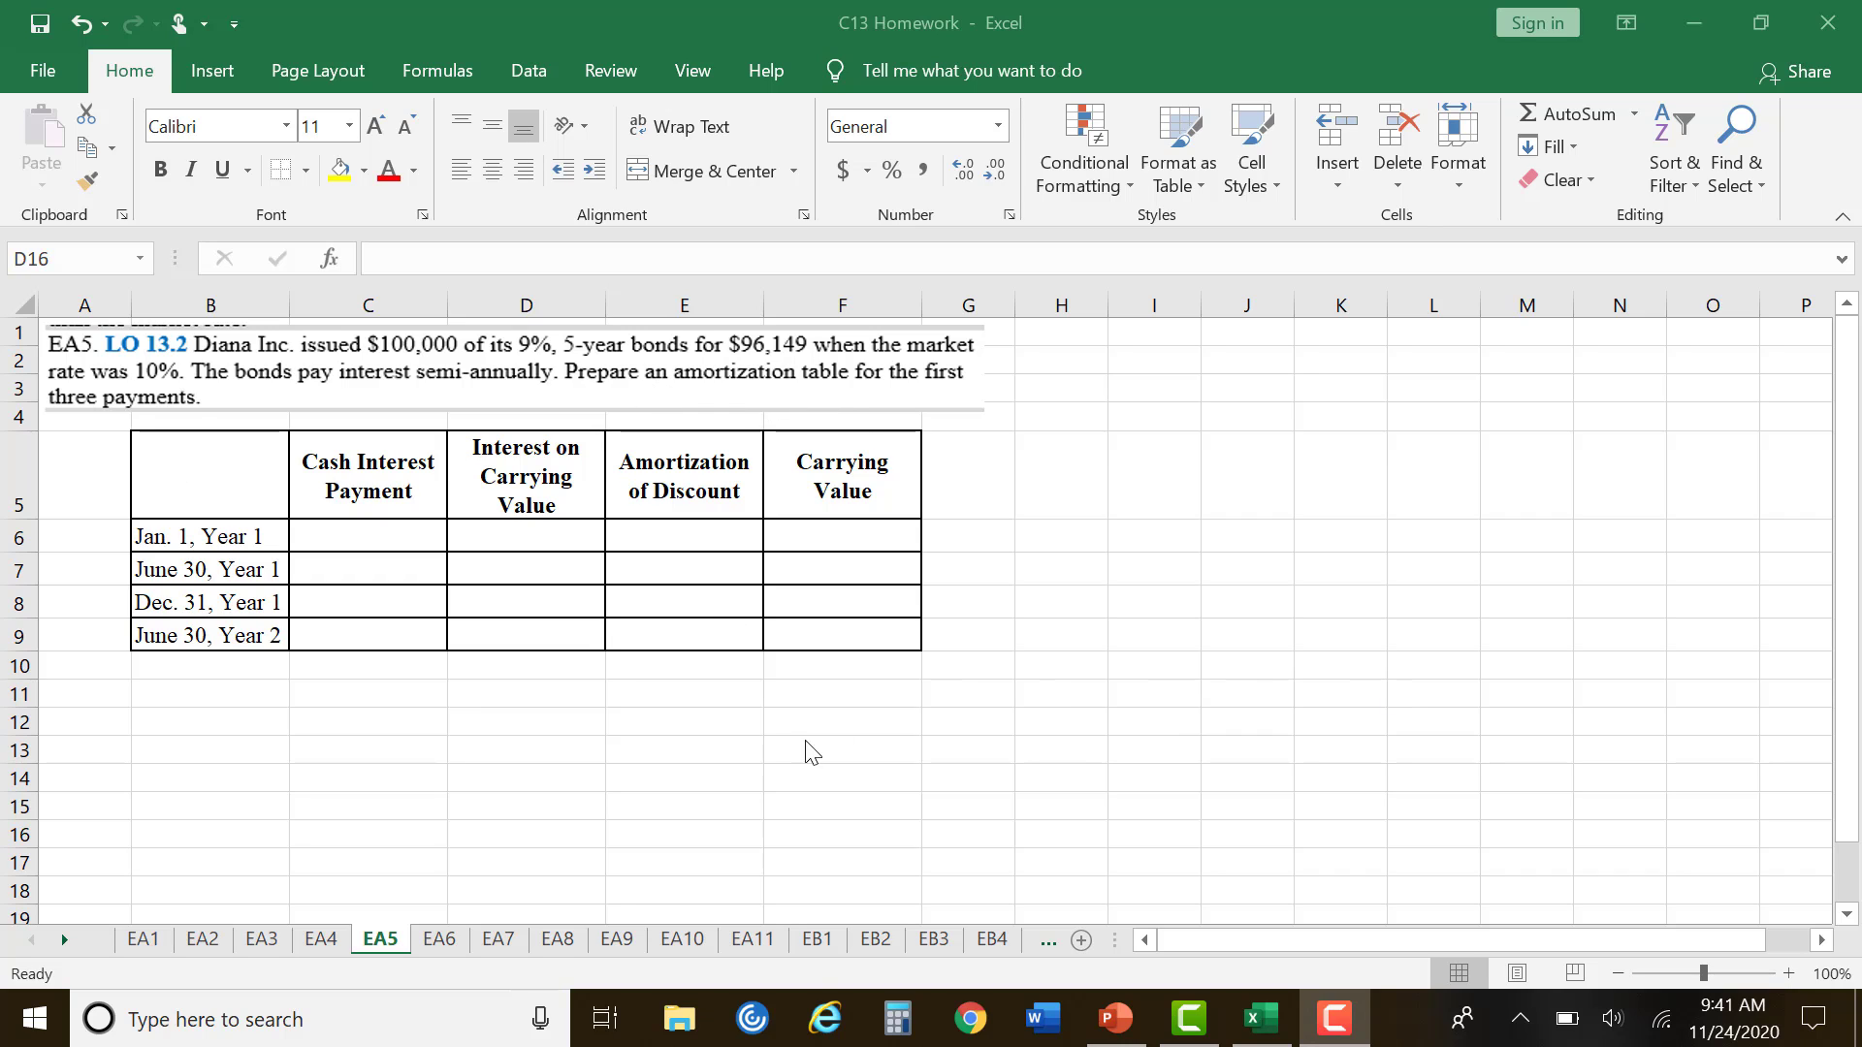
Step: Enter the label Market in D12 with 10% below it, and Discount in C12 with 9% below it
click(592, 719)
click(581, 725)
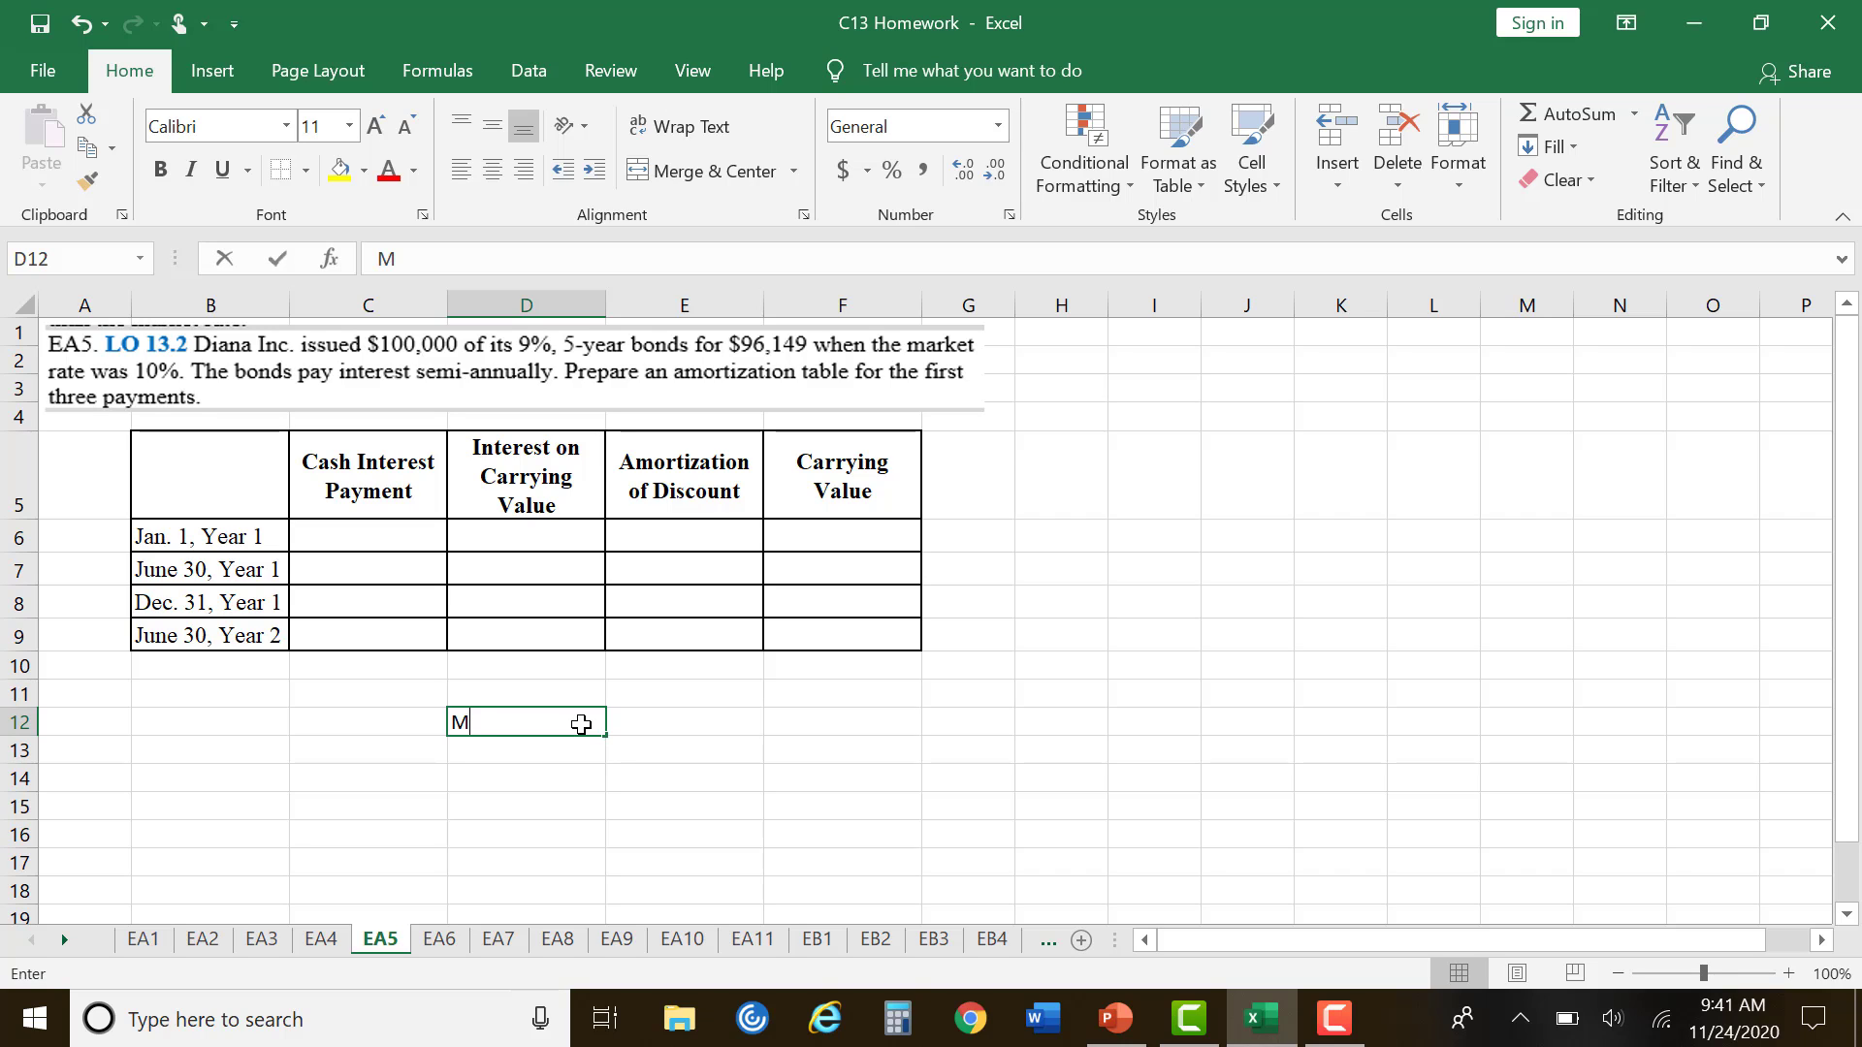
text(Market)
key(Return)
text(10%)
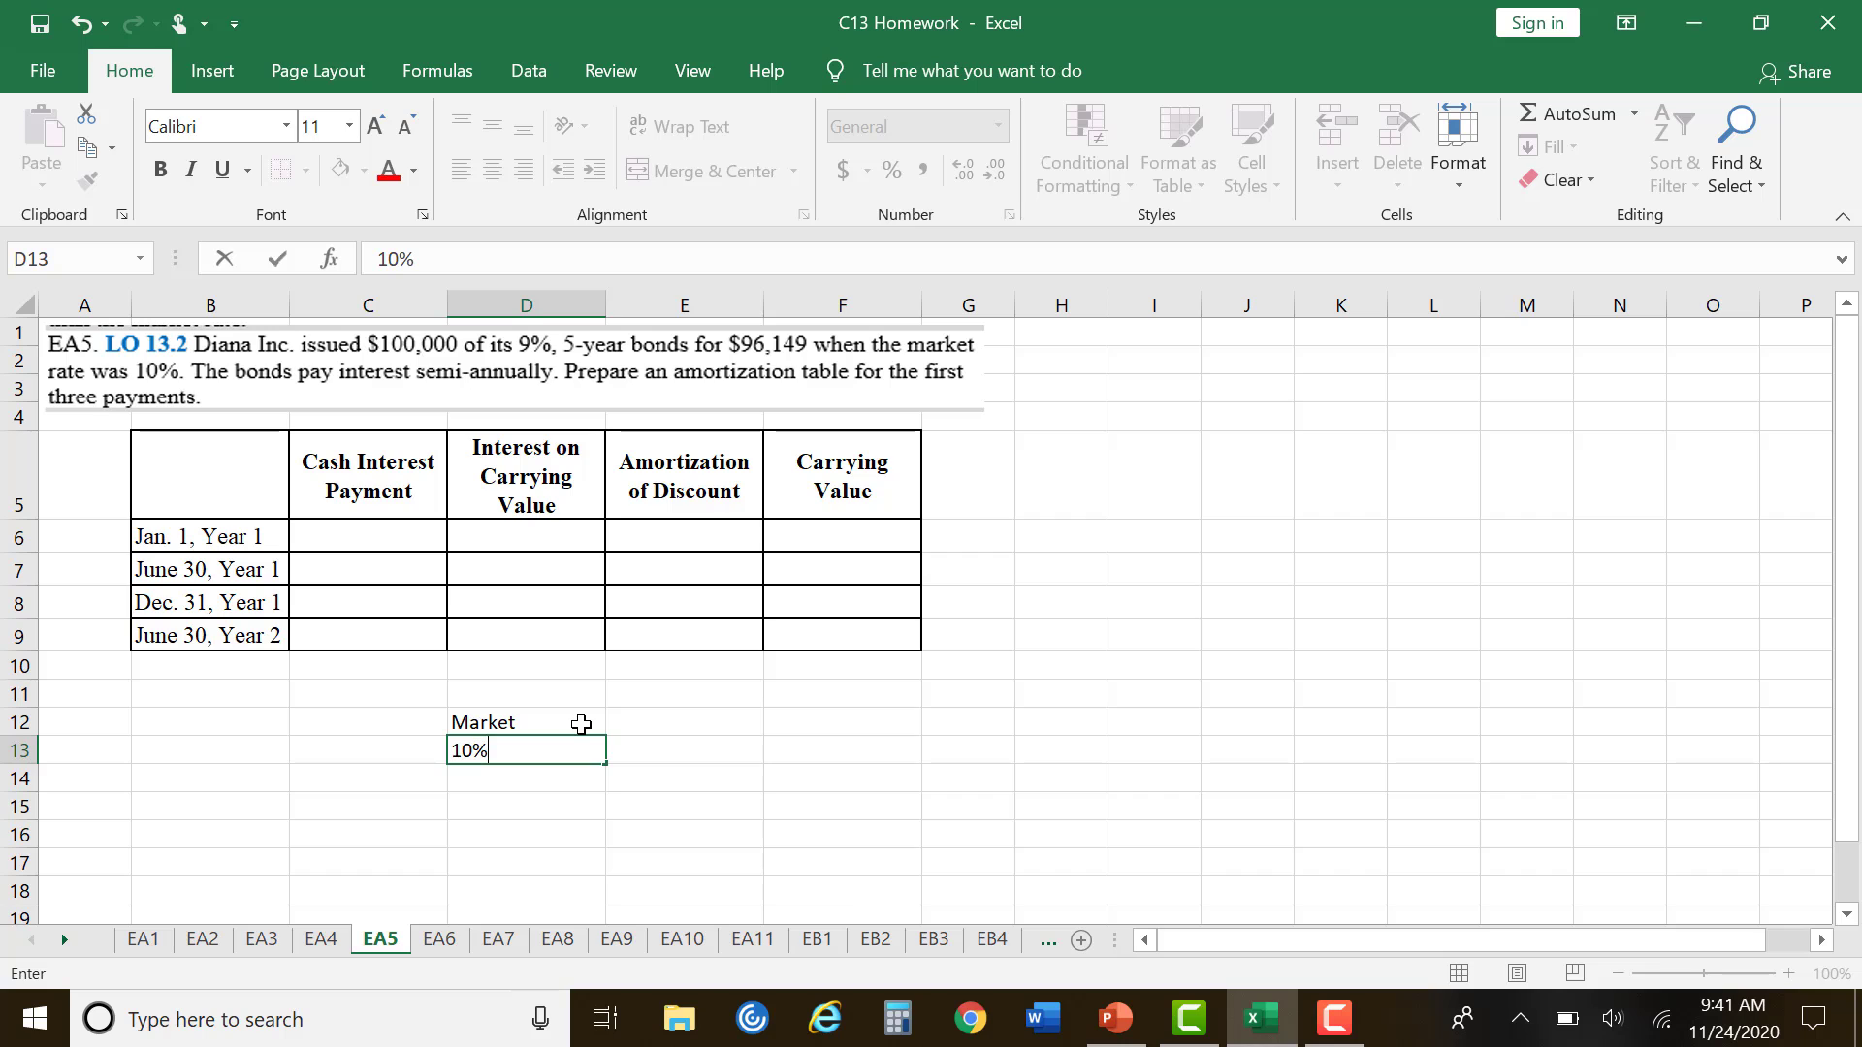
key(Left)
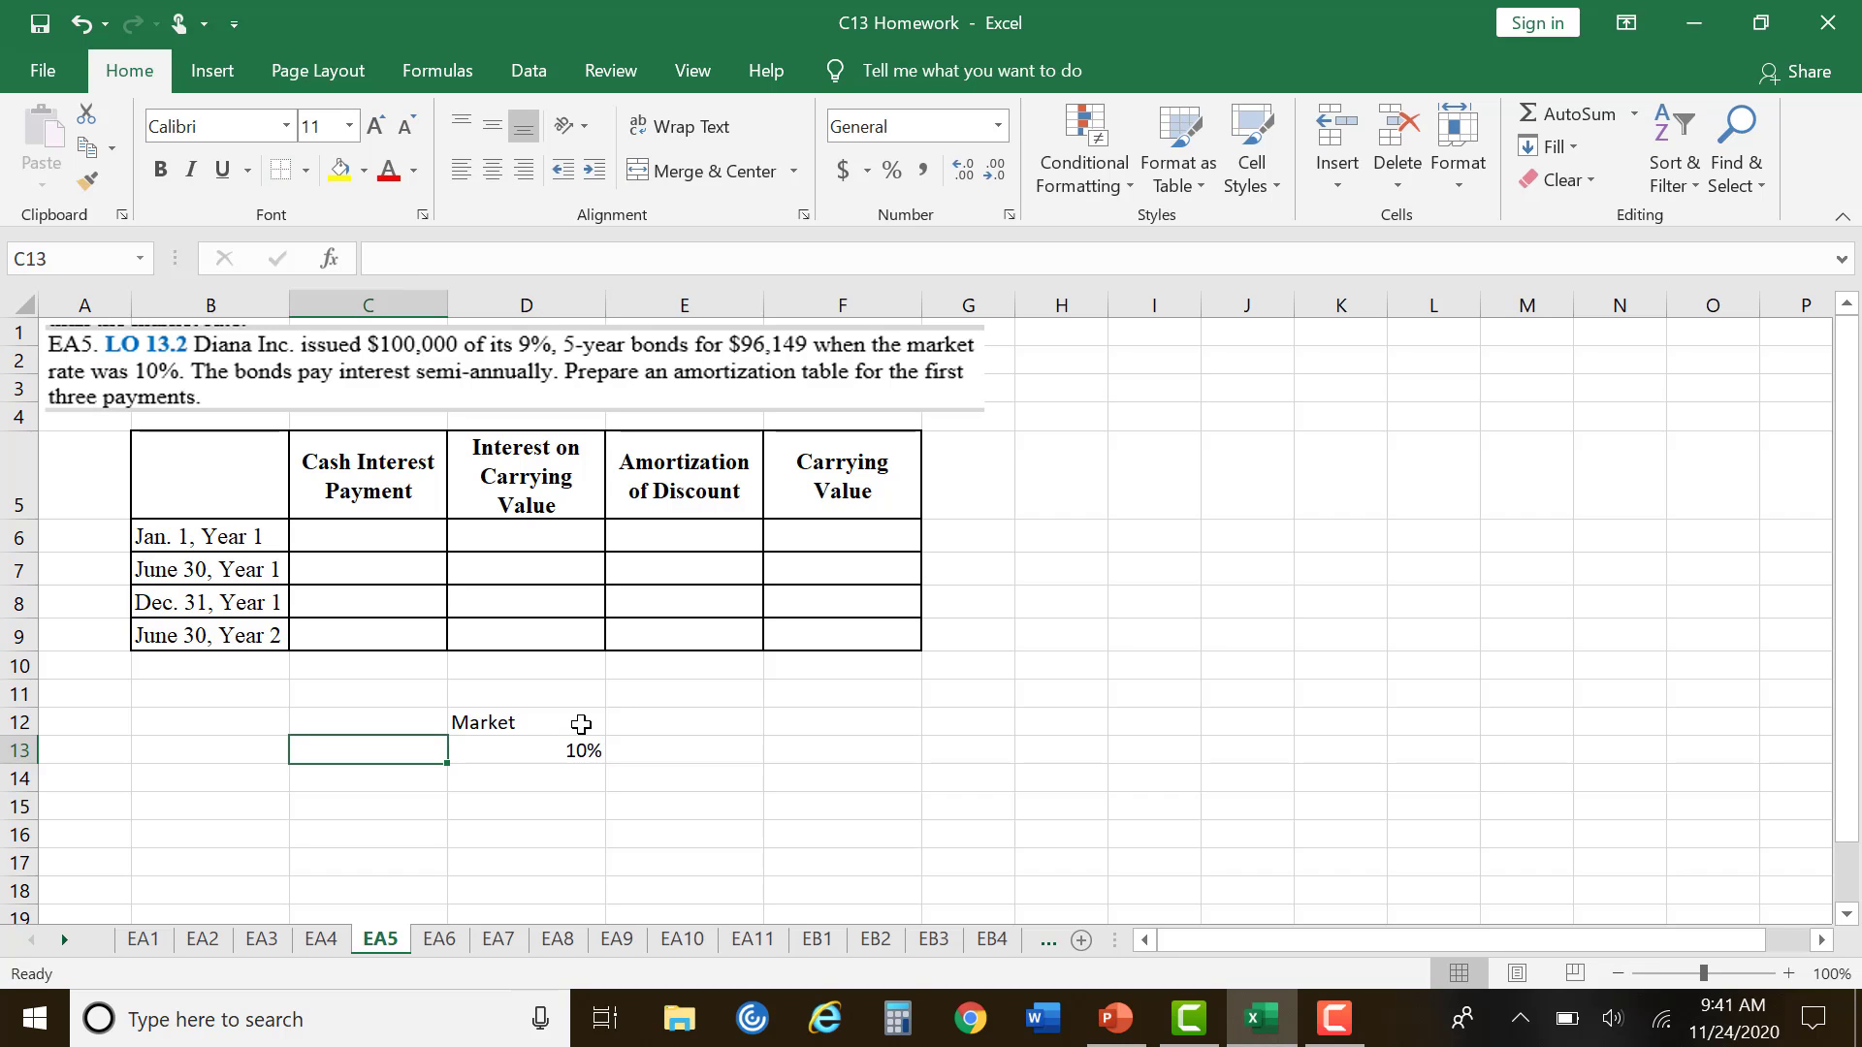
text(9%)
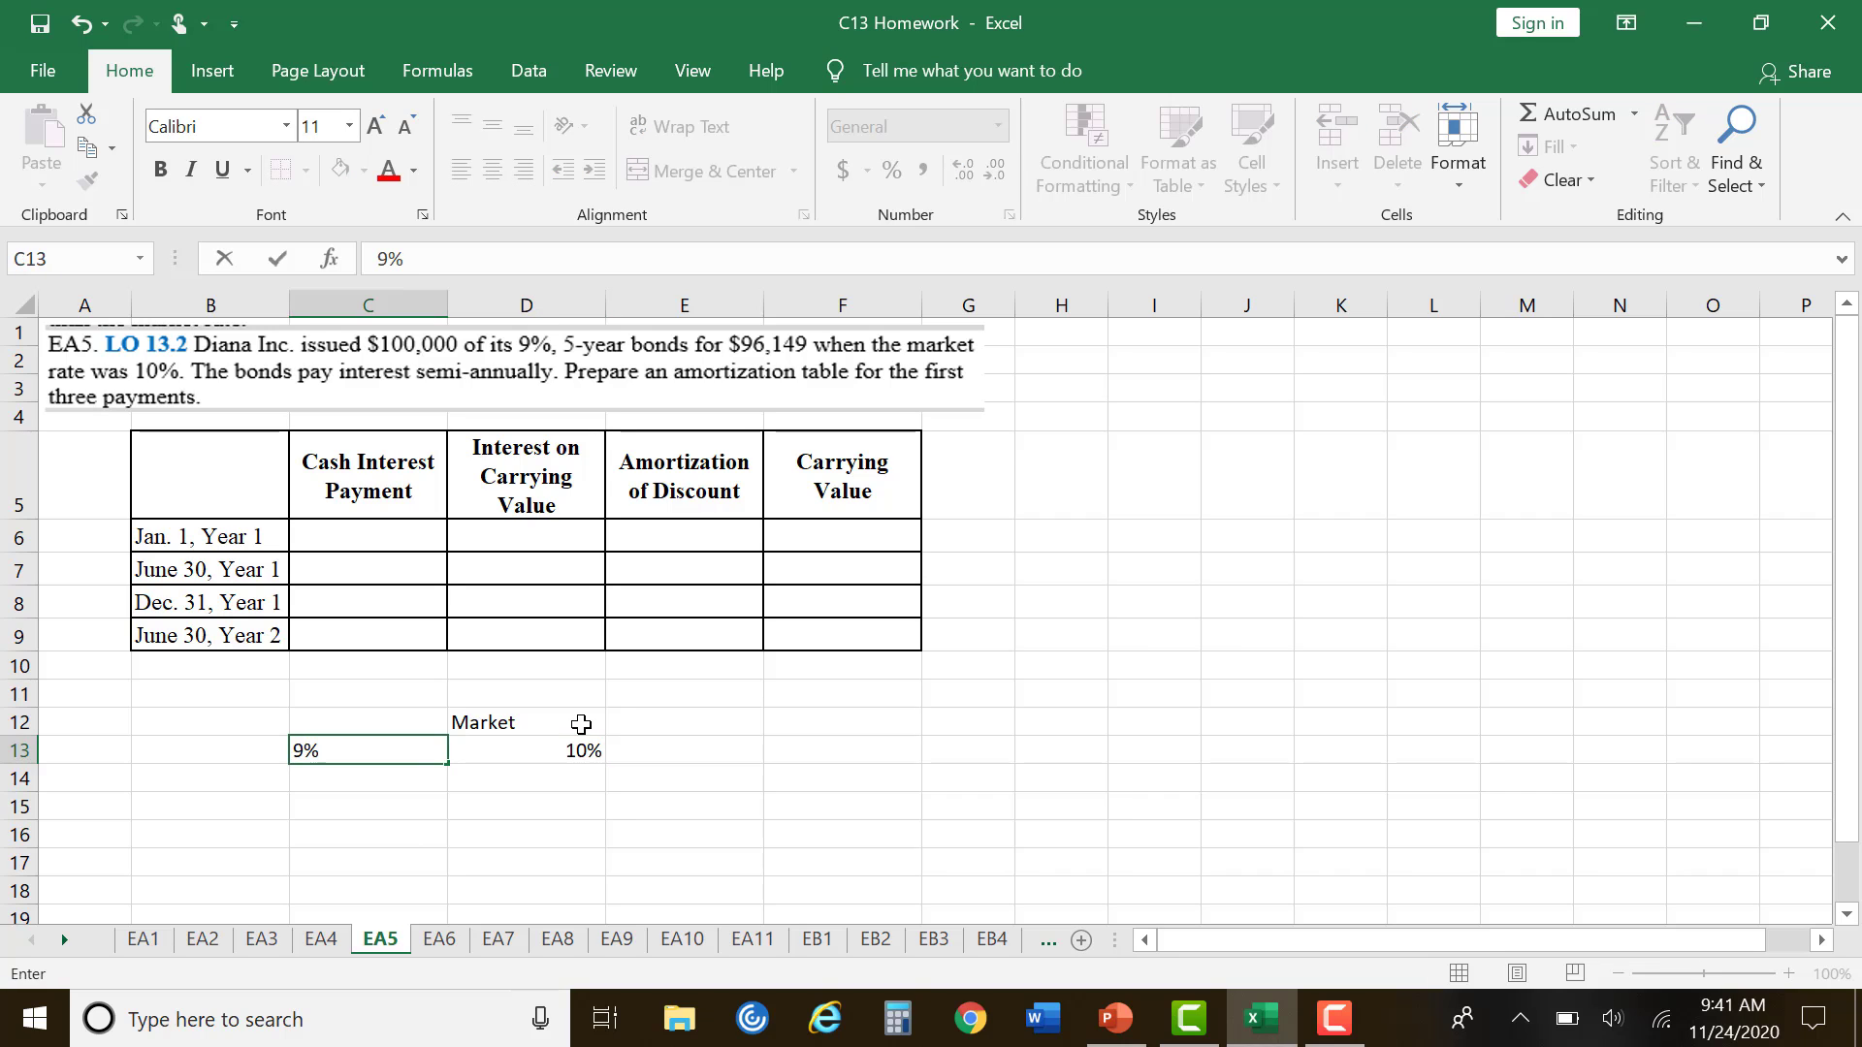
key(Up)
text(Discount)
key(Return)
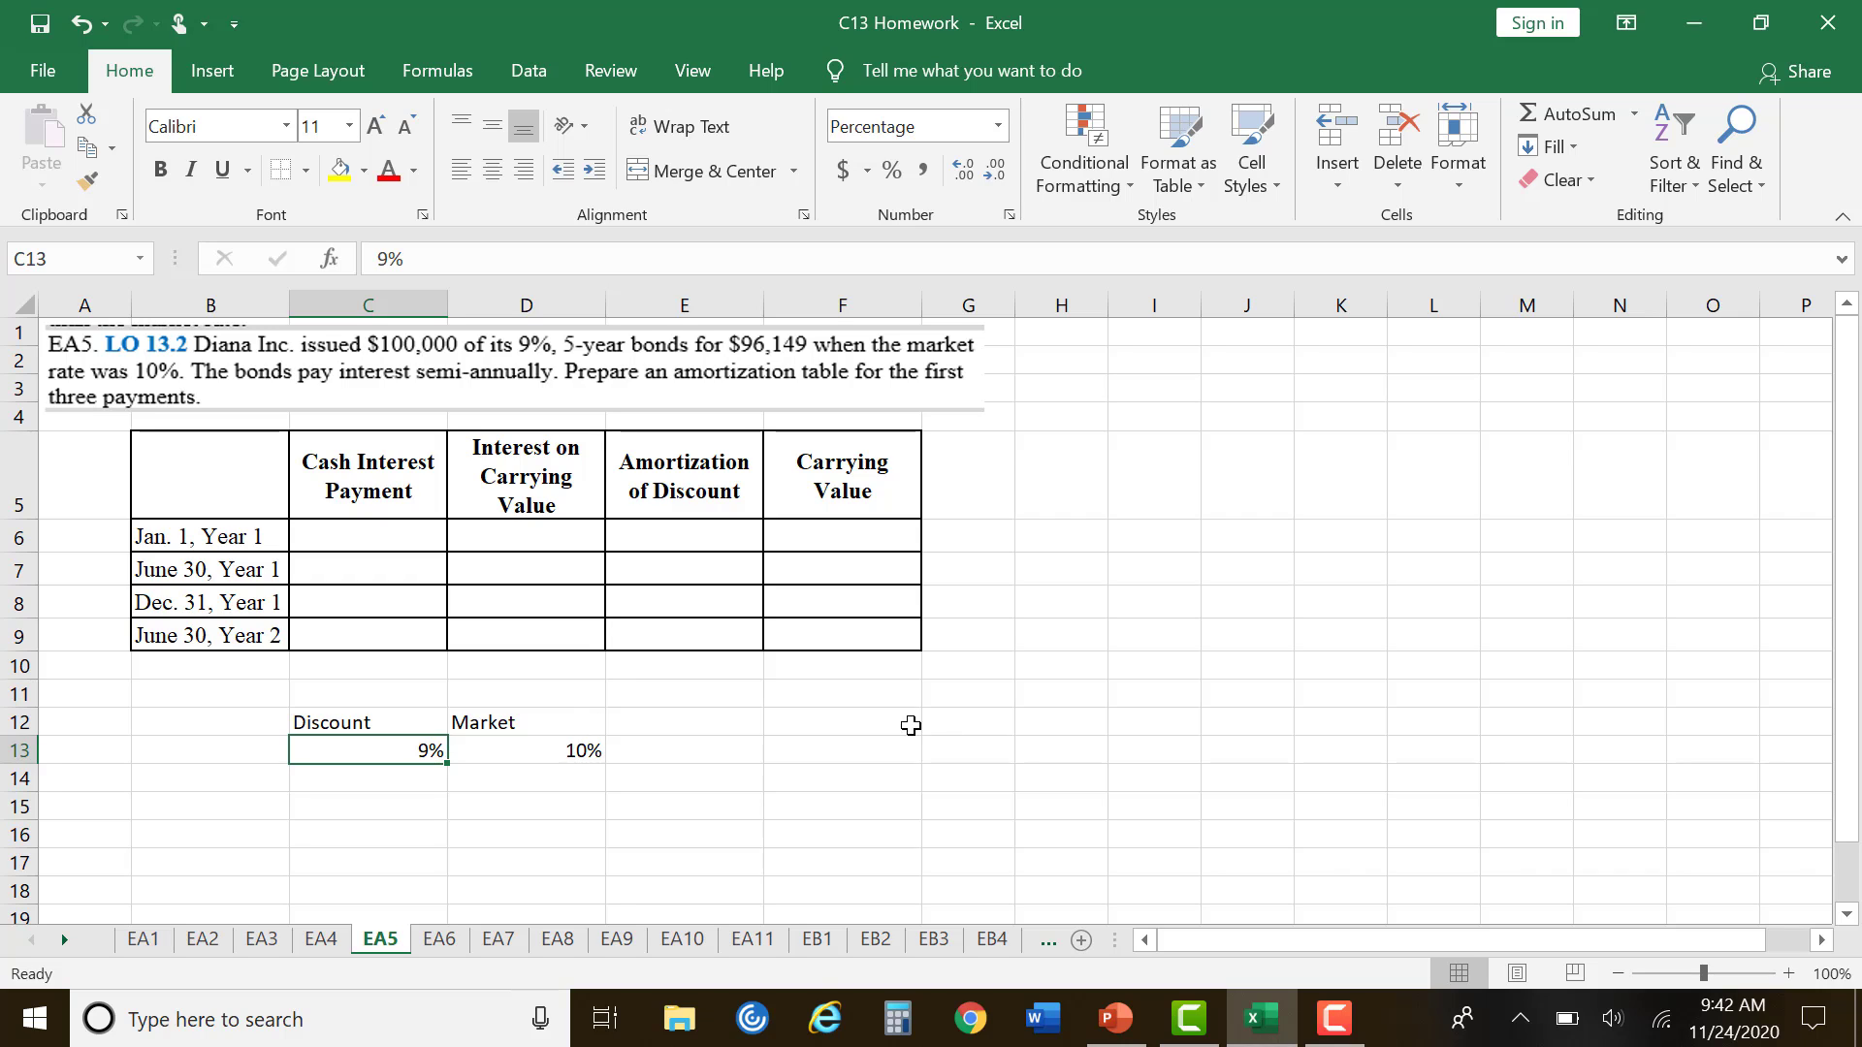
Step: Enter 100,000 below the Market rate in D14 and 96,149 below the Discount rate in C14
click(640, 785)
click(570, 780)
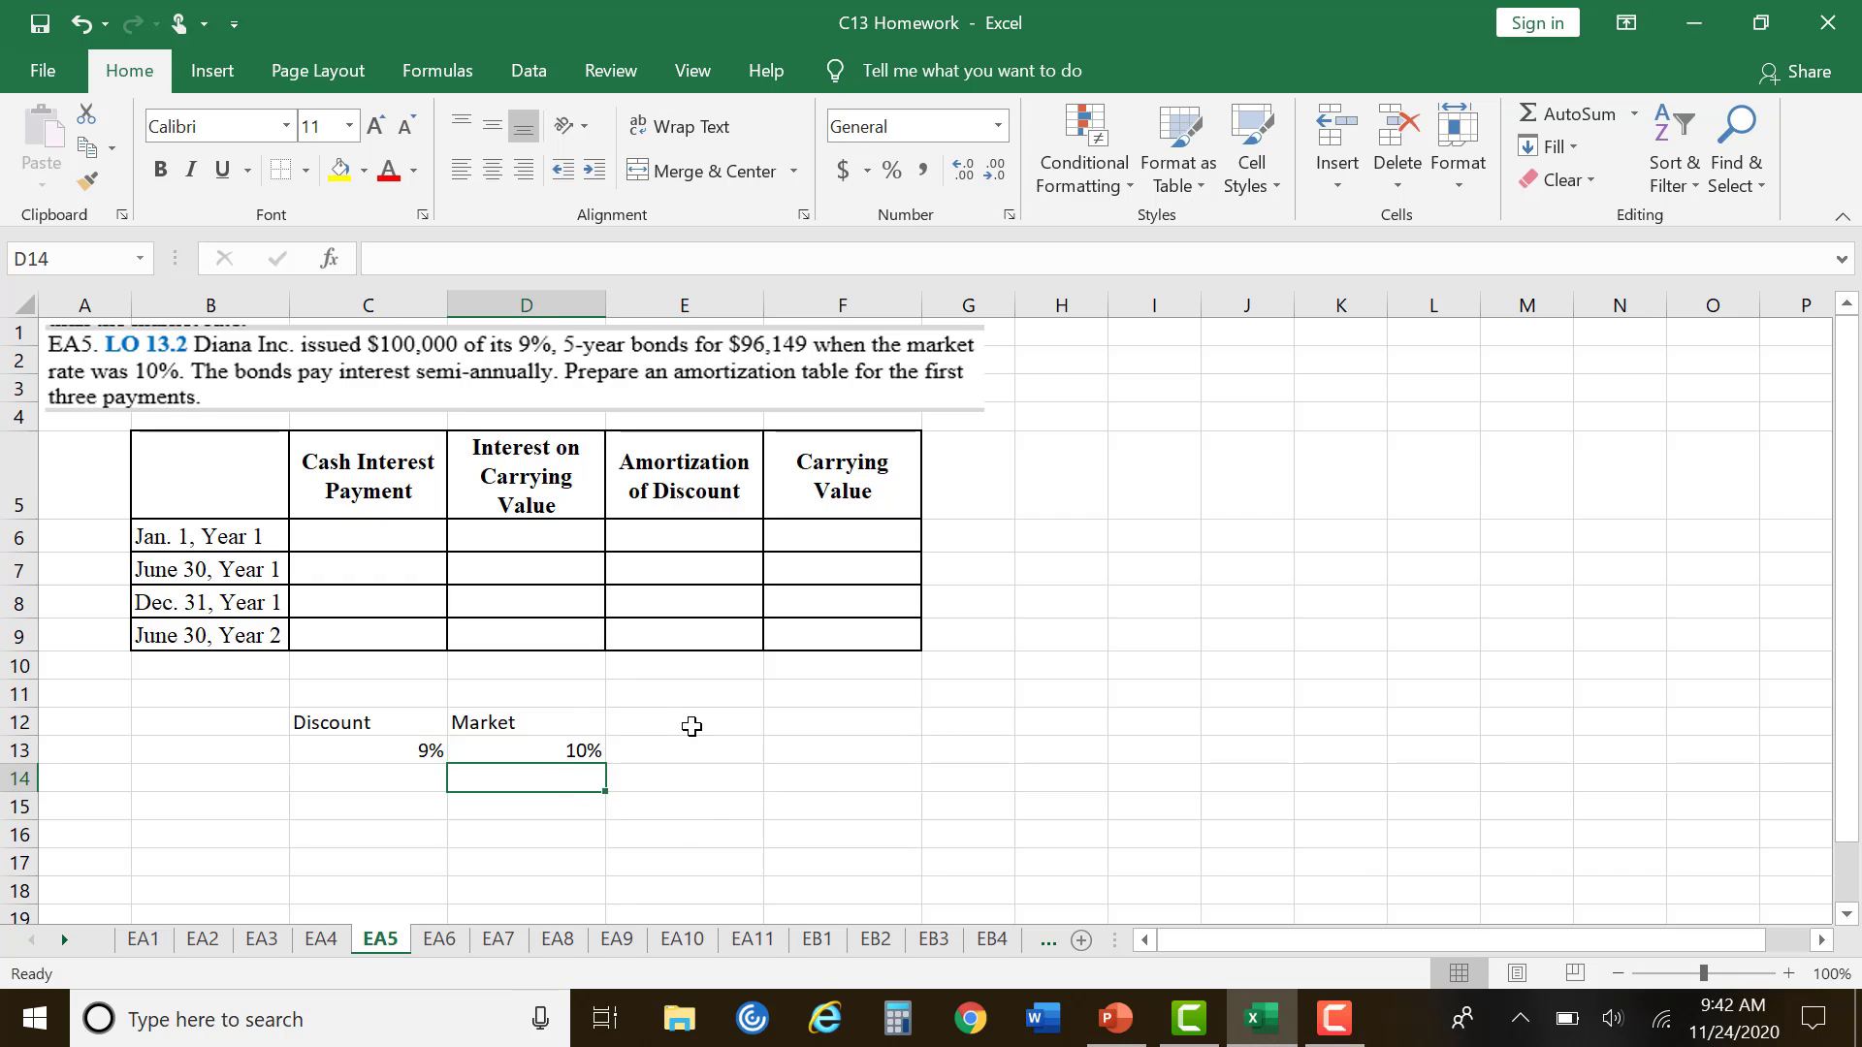
text(100,00)
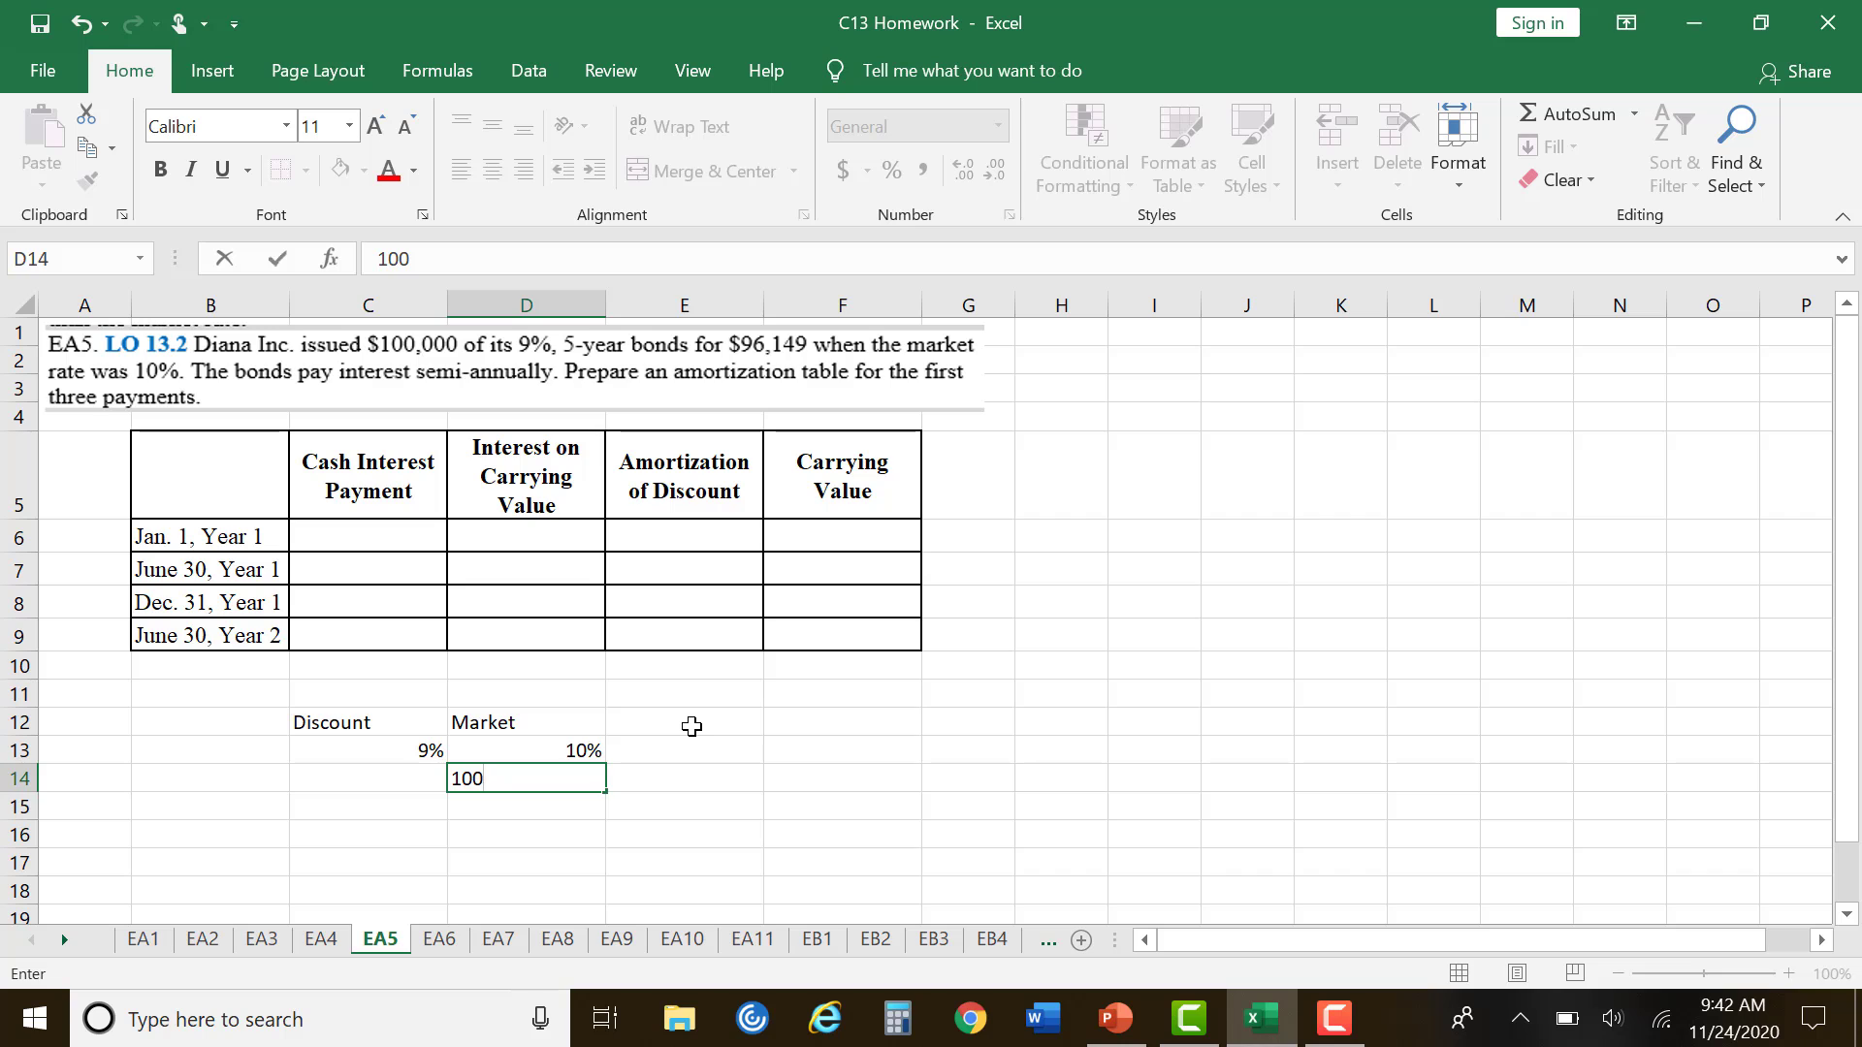
key(Left)
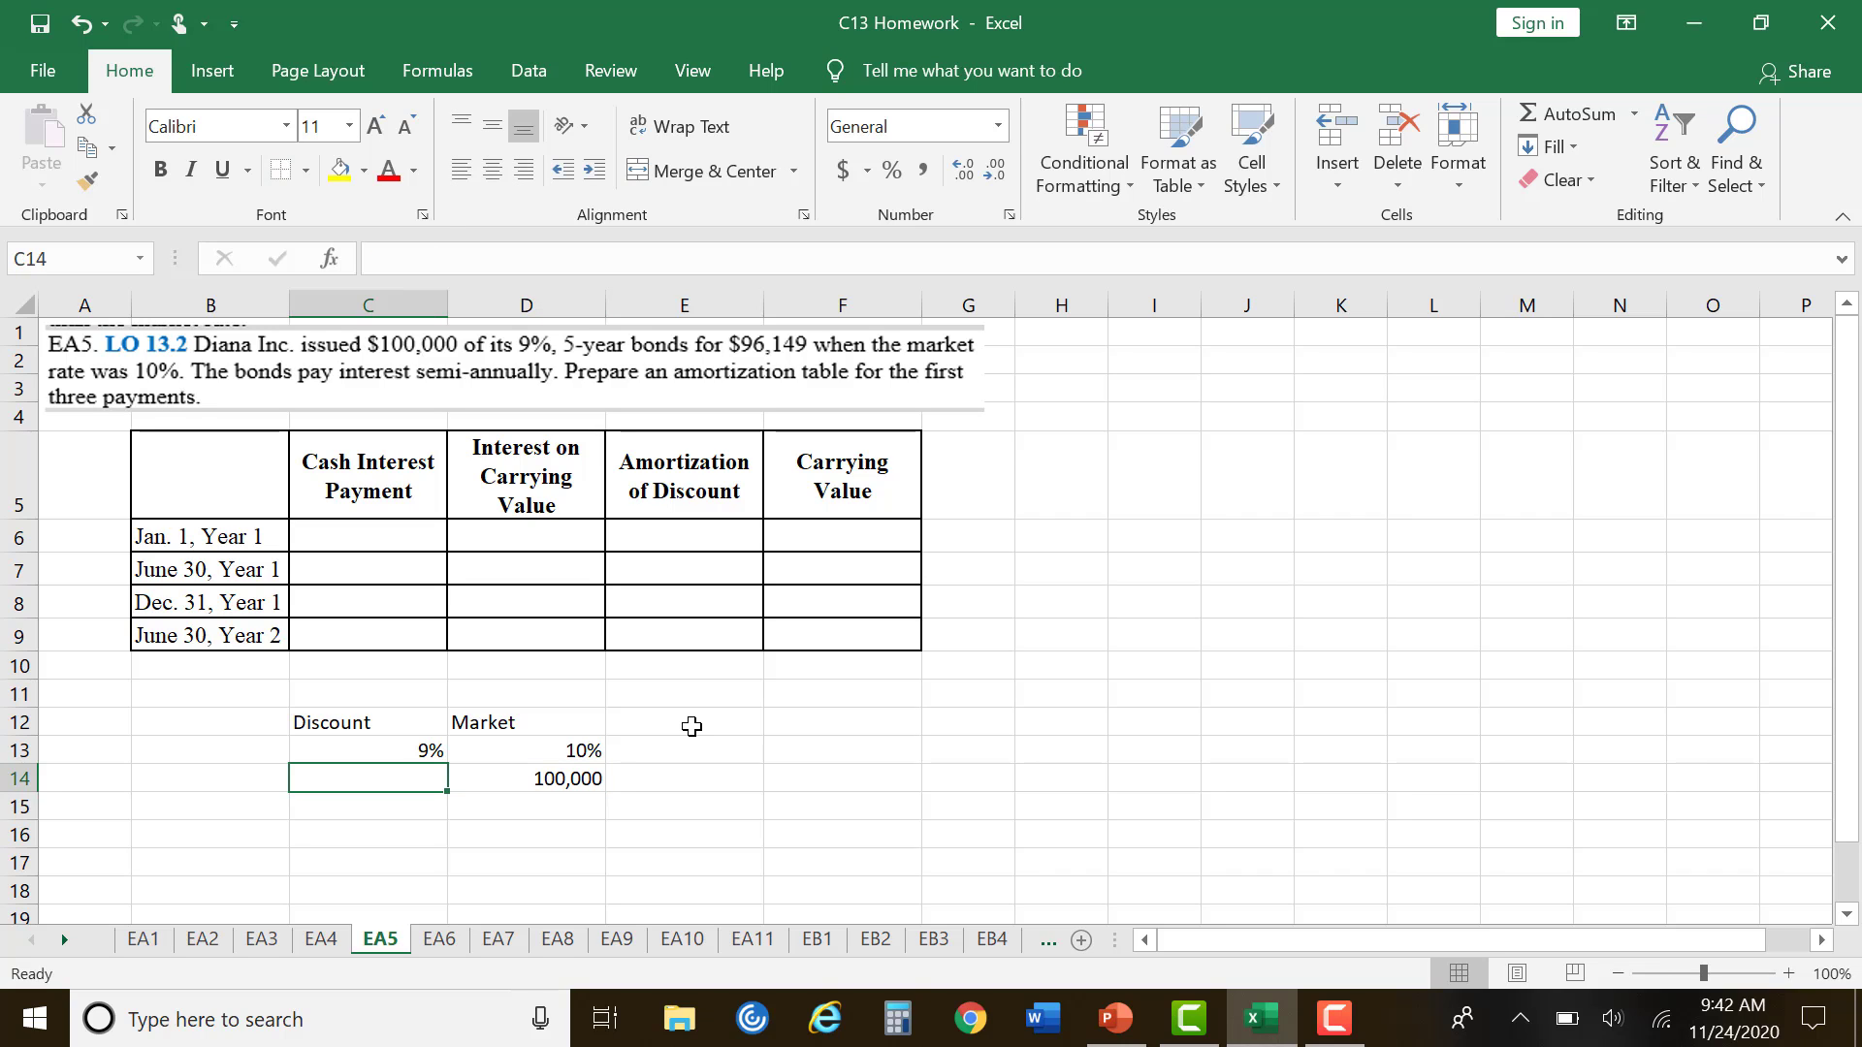
text(96)
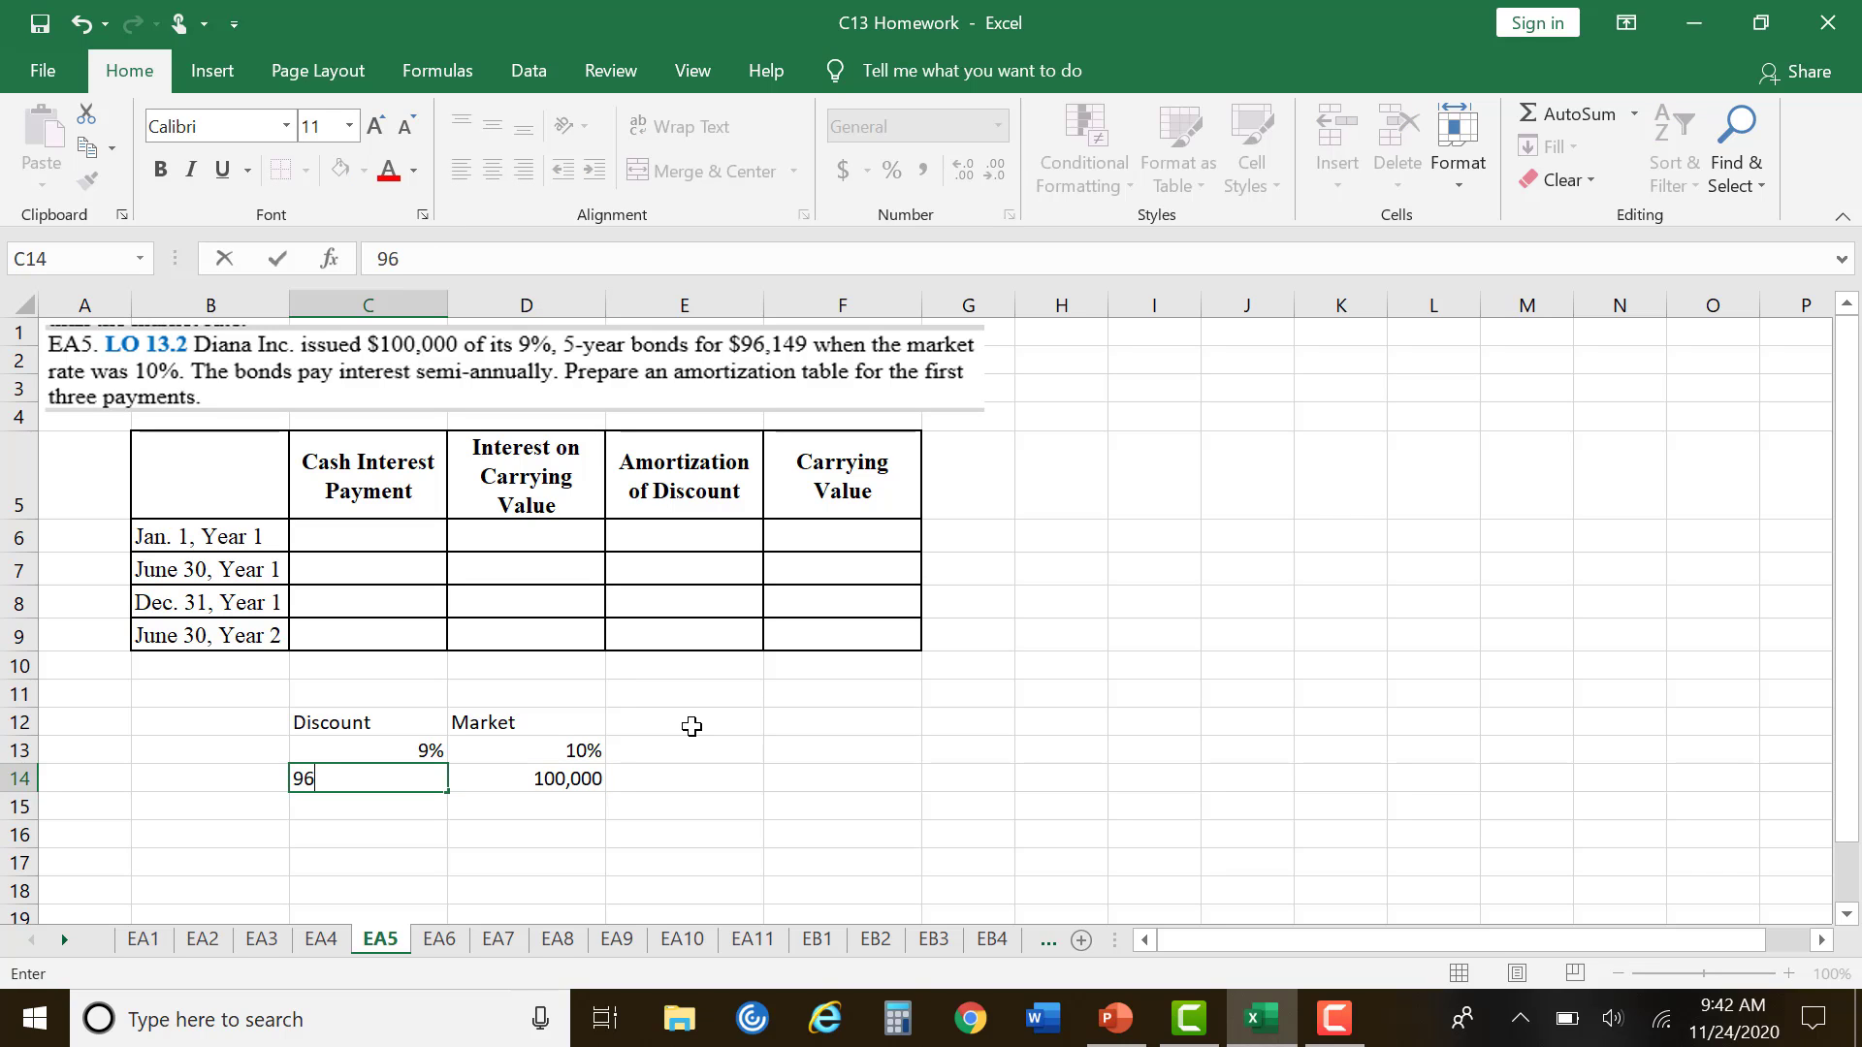
text(,149)
key(Return)
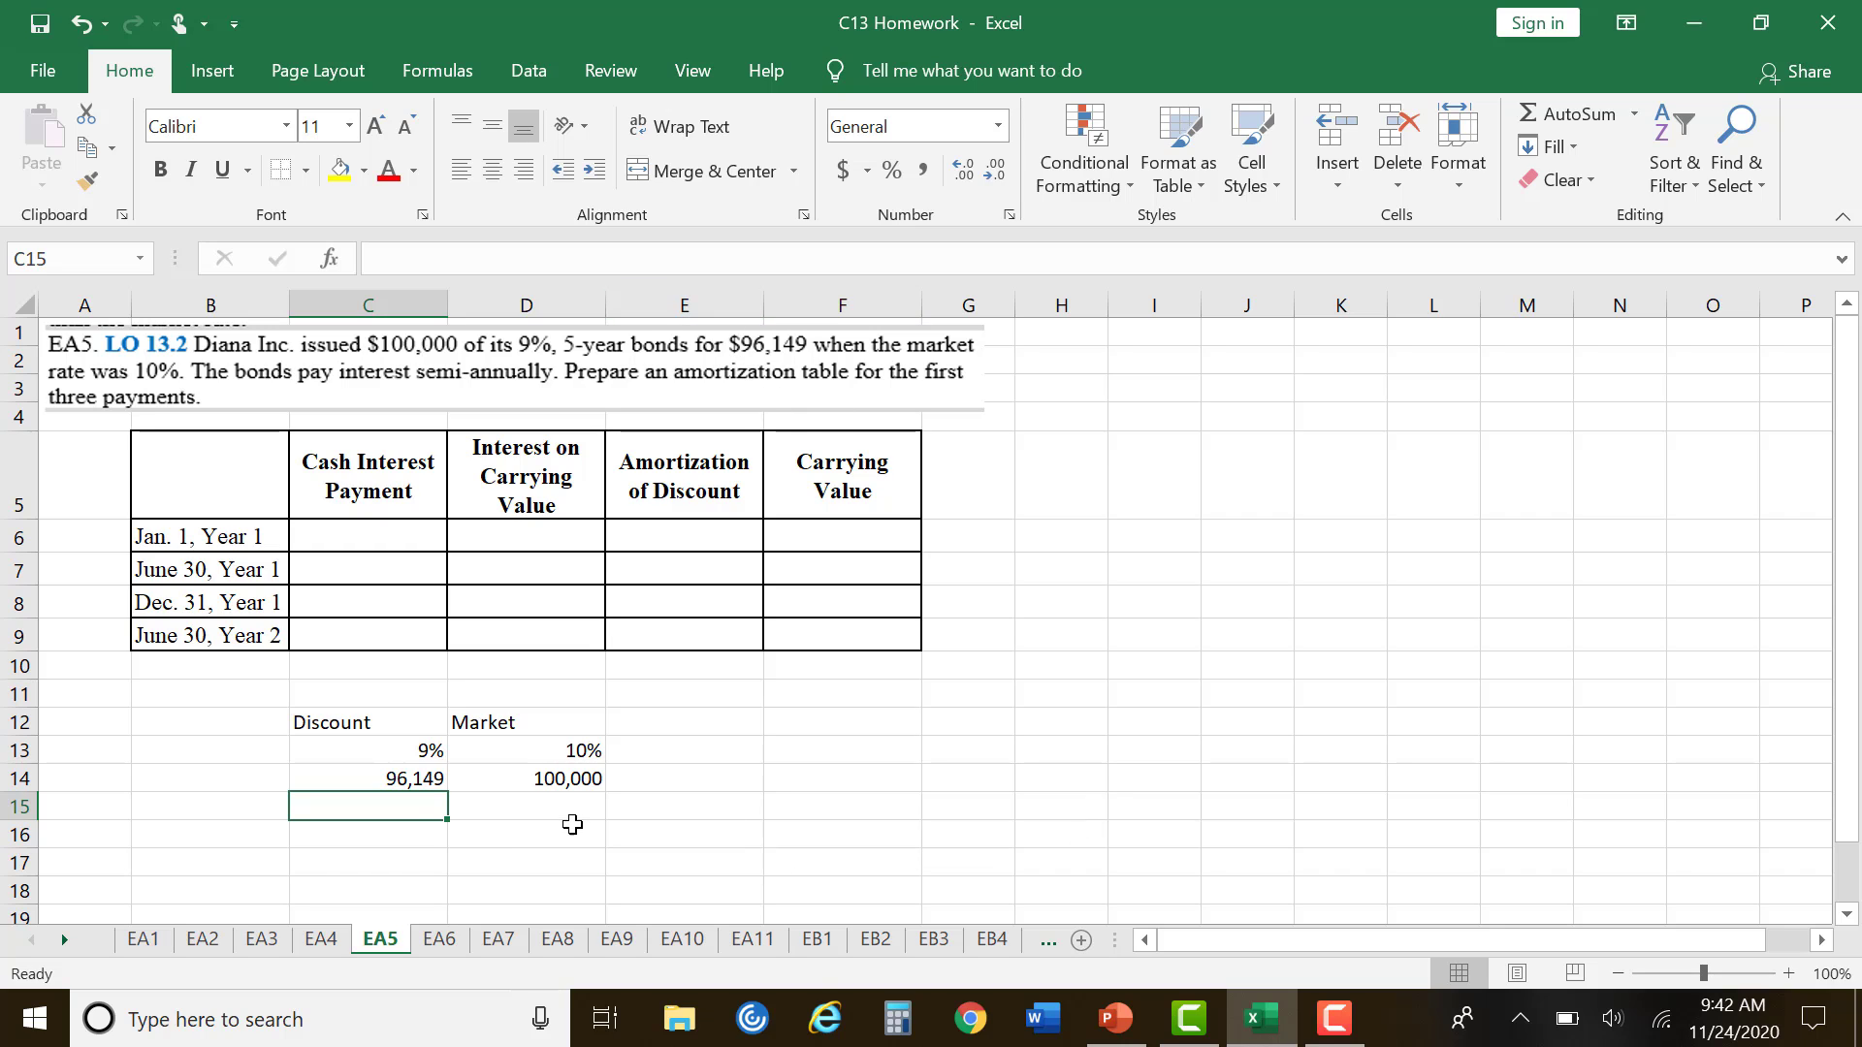
Step: Enter 96,149 as the Jan. 1, Year 1 carrying value in F6
click(367, 543)
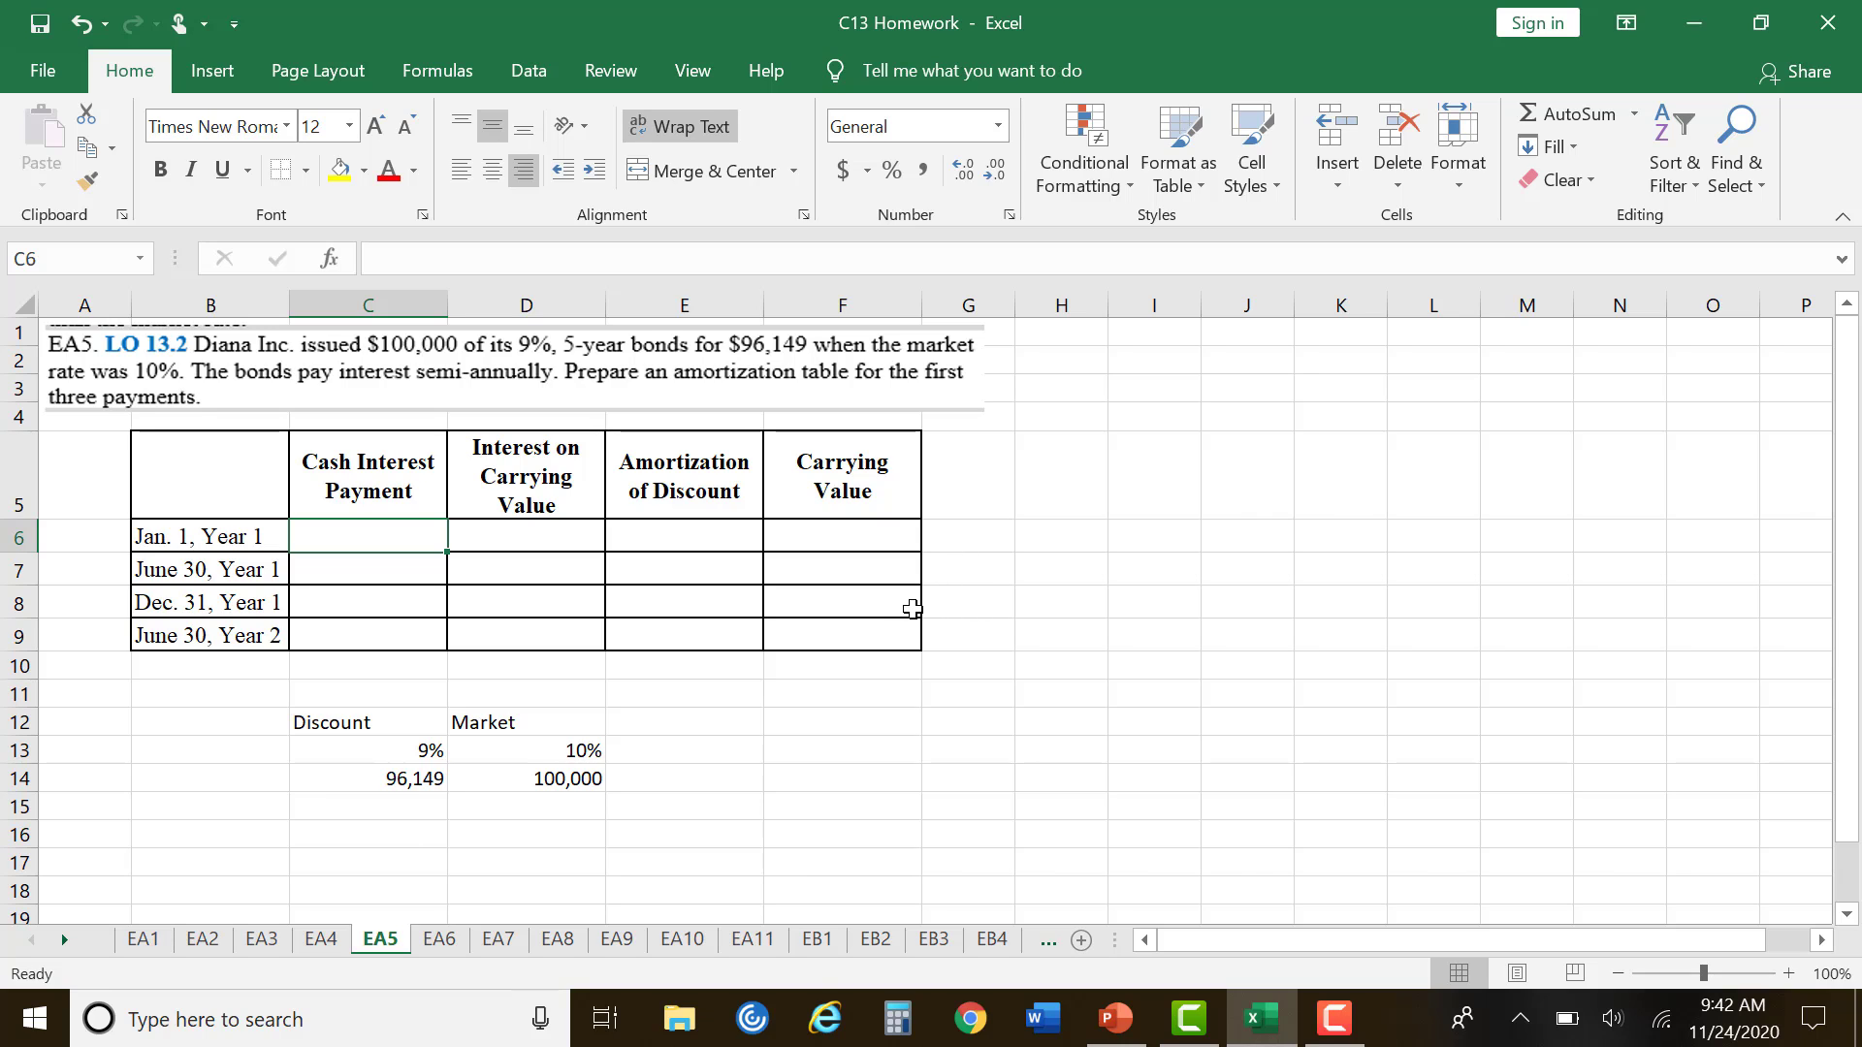
click(847, 529)
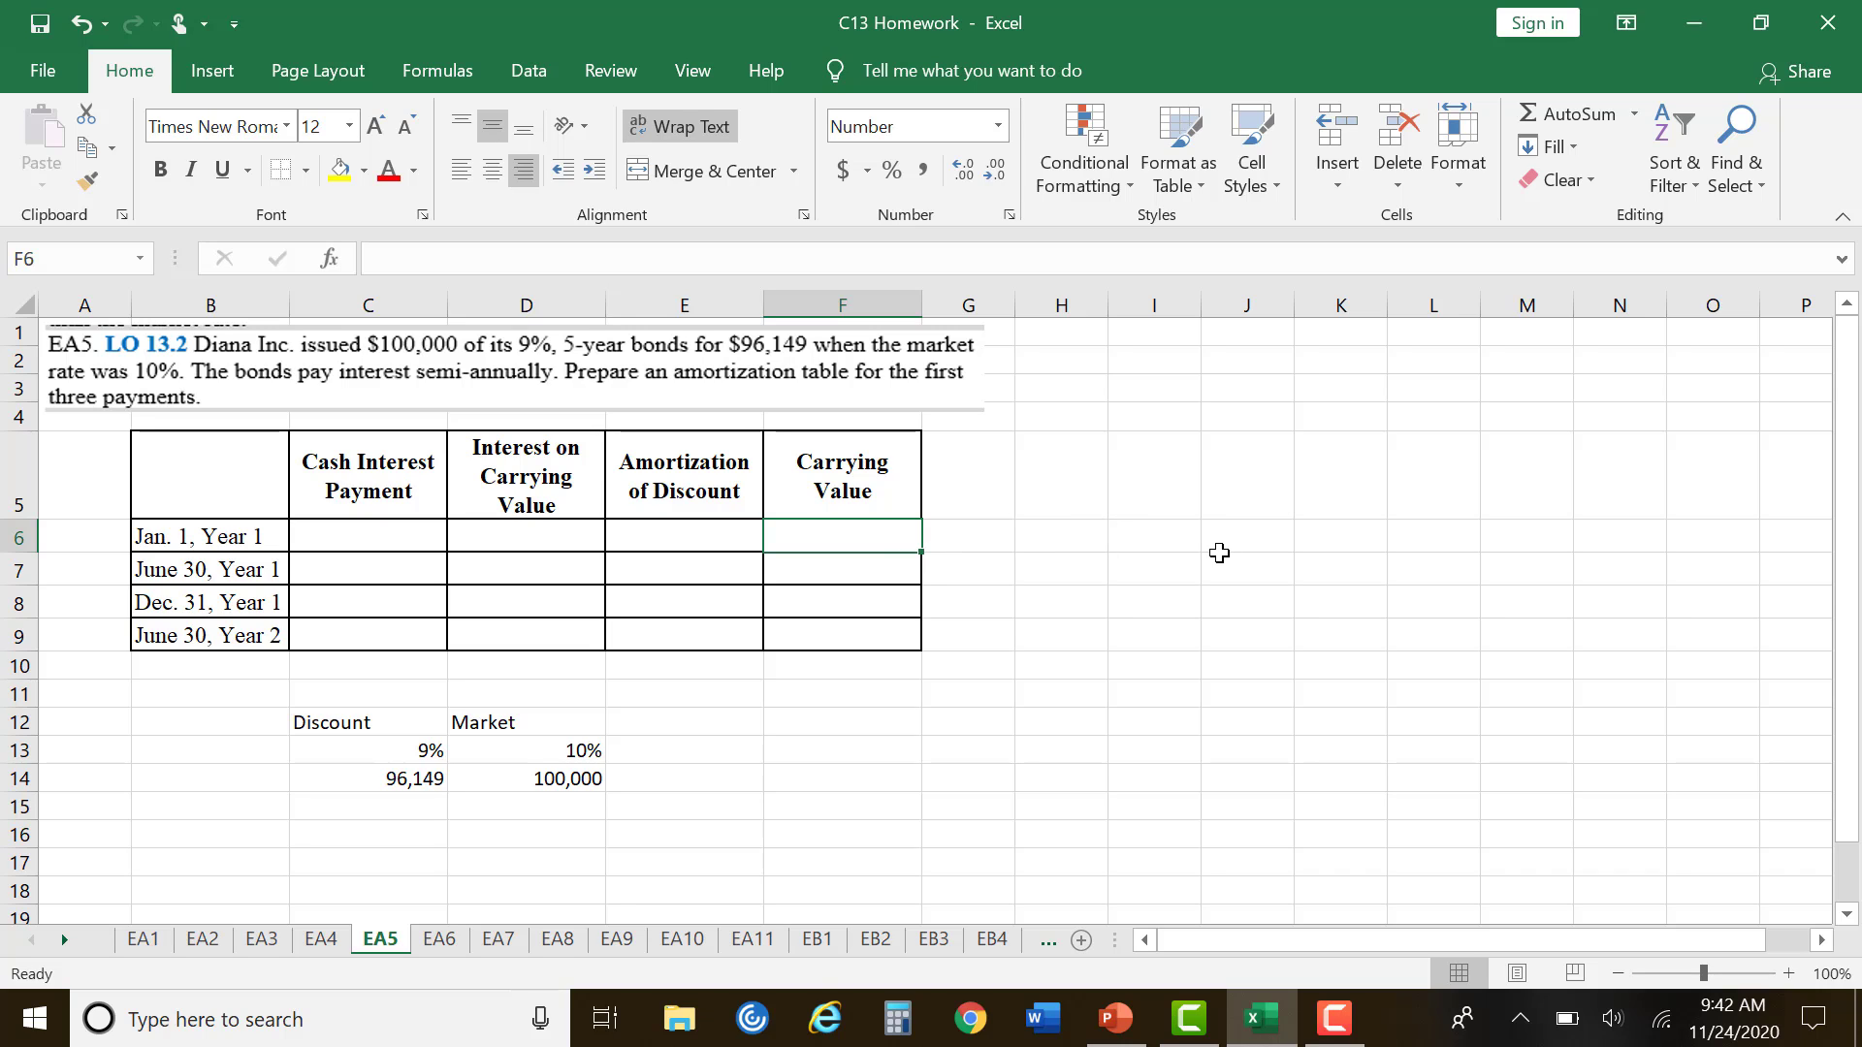
text(96,149)
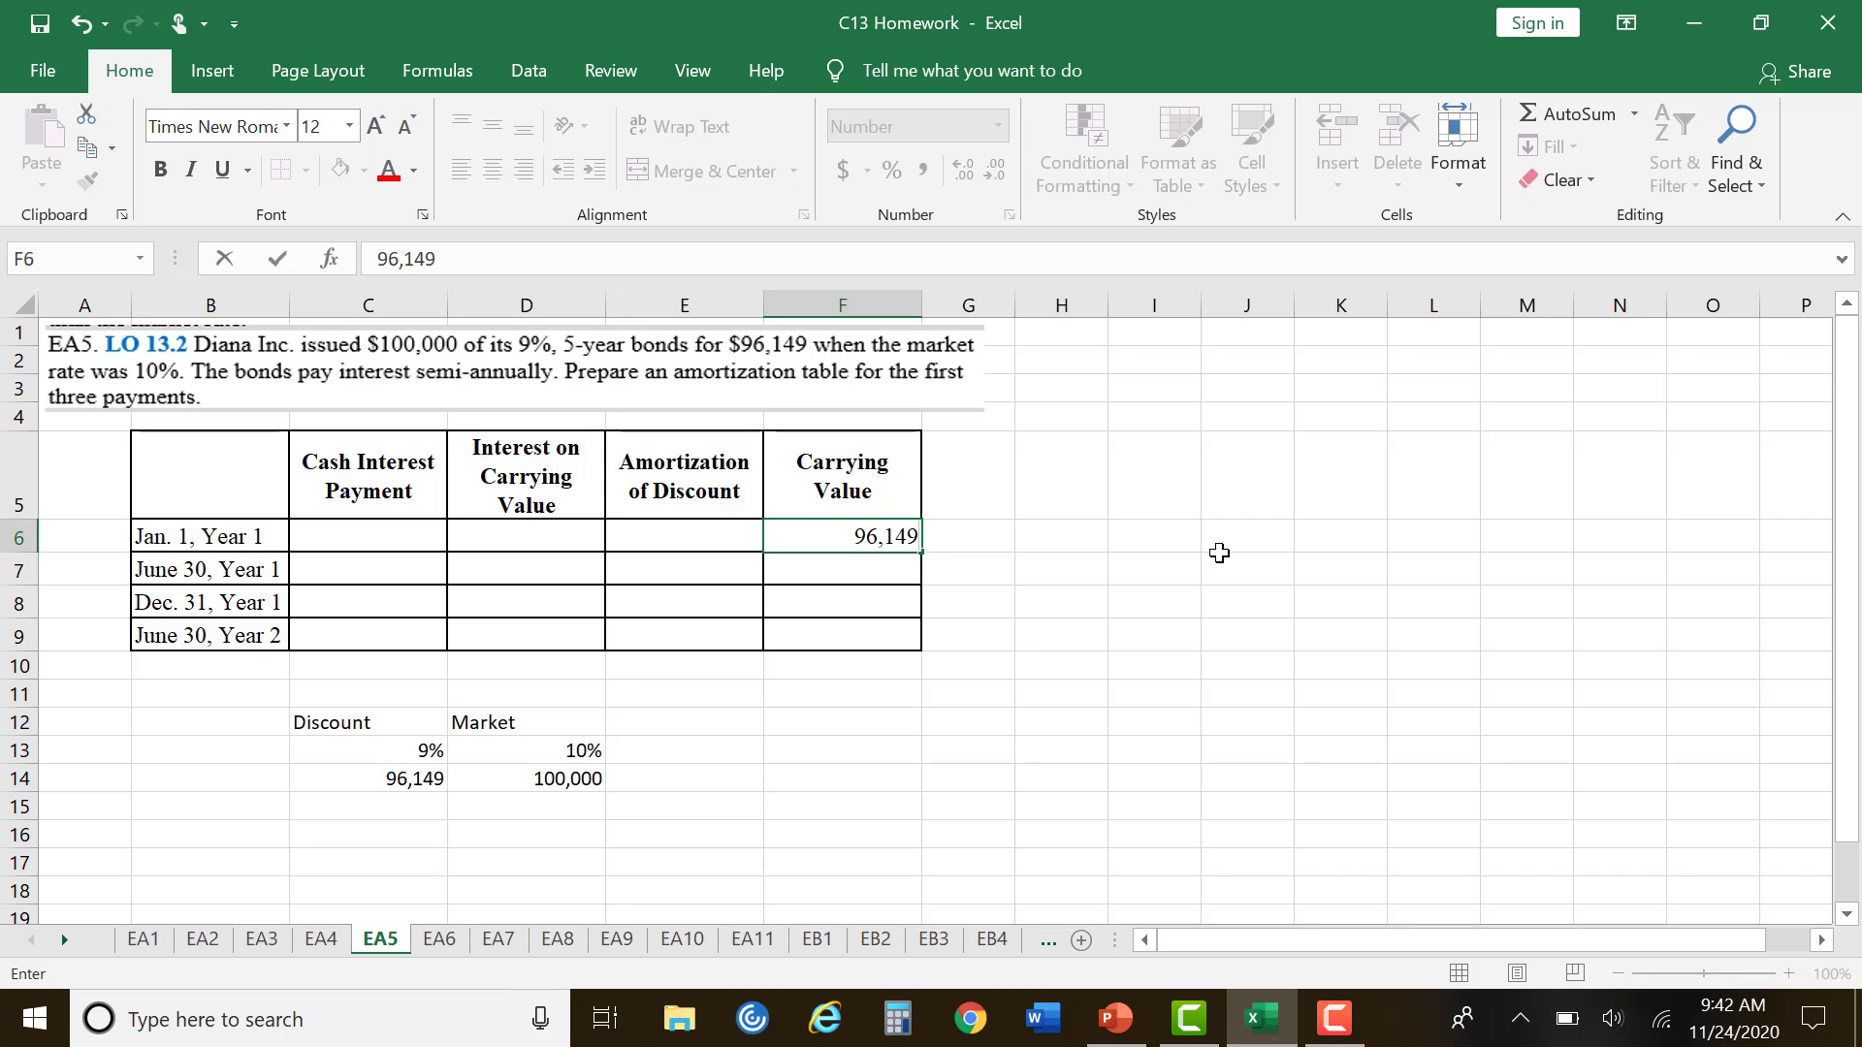
key(Return)
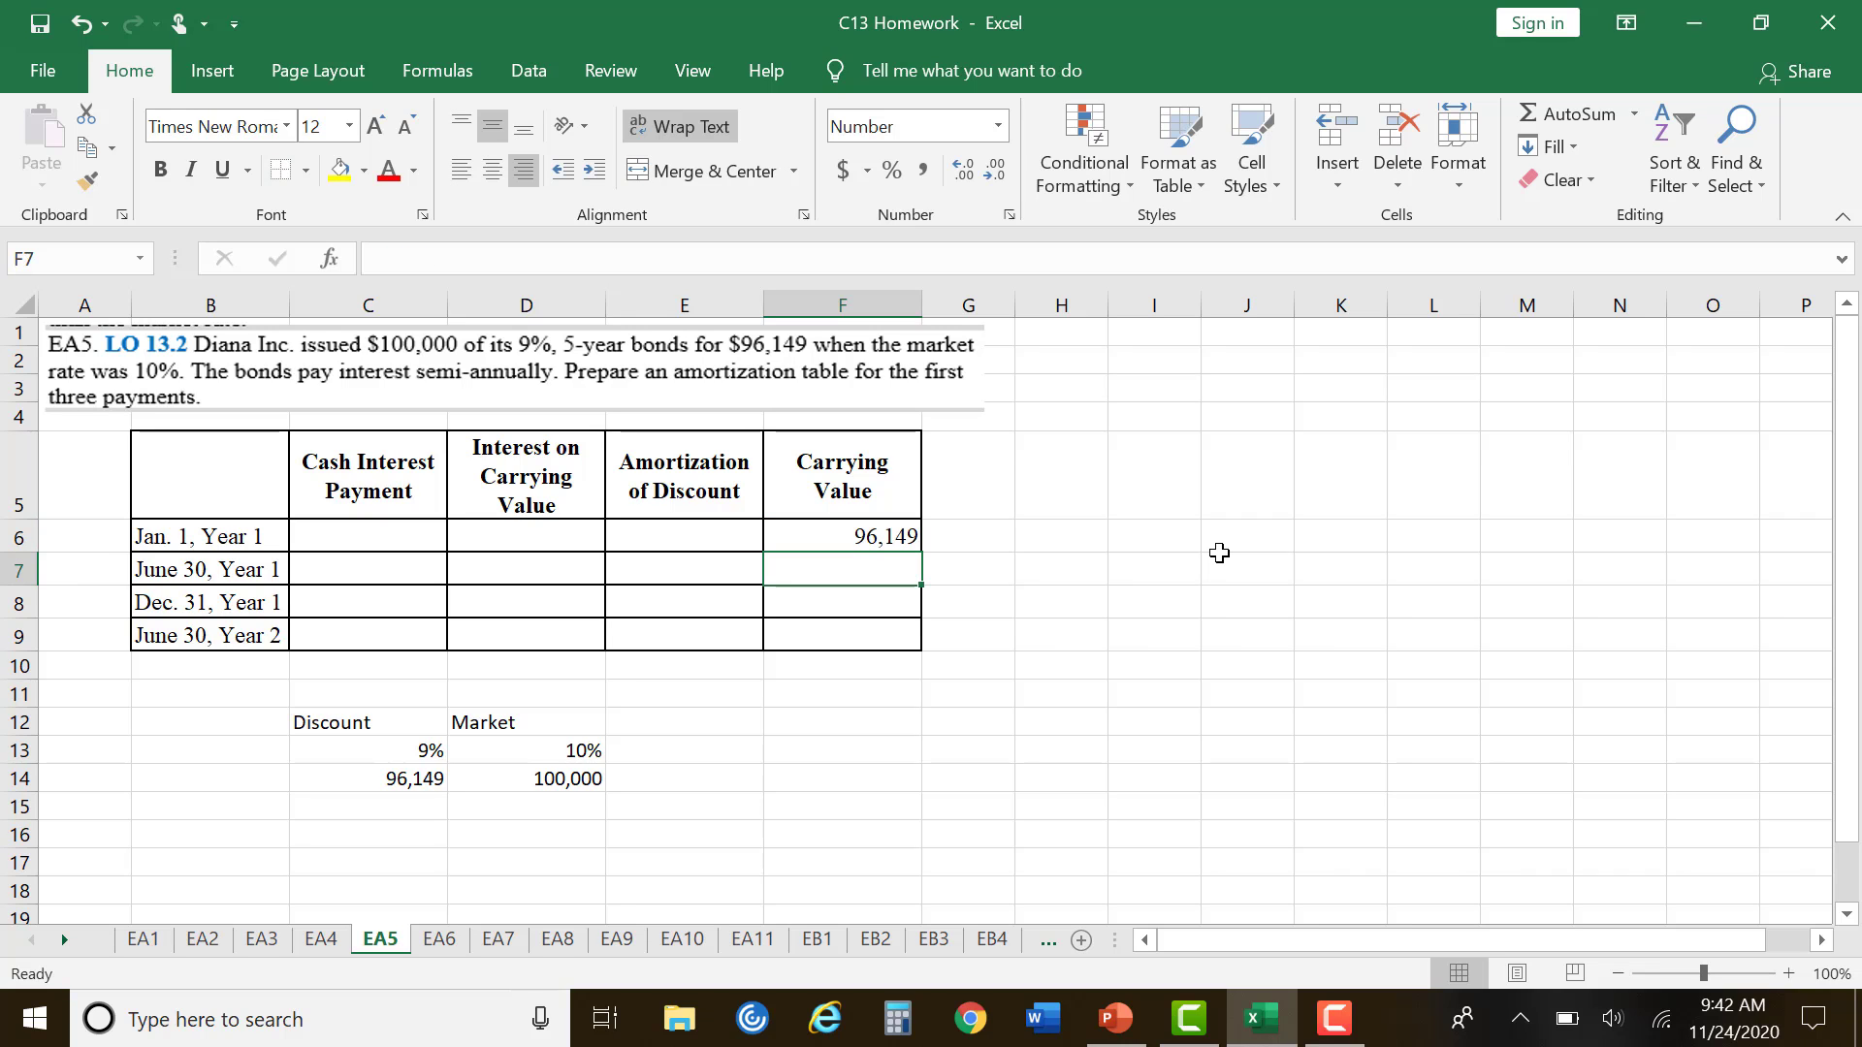
key(Left)
key(Left)
key(Left)
key(Left)
key(Left)
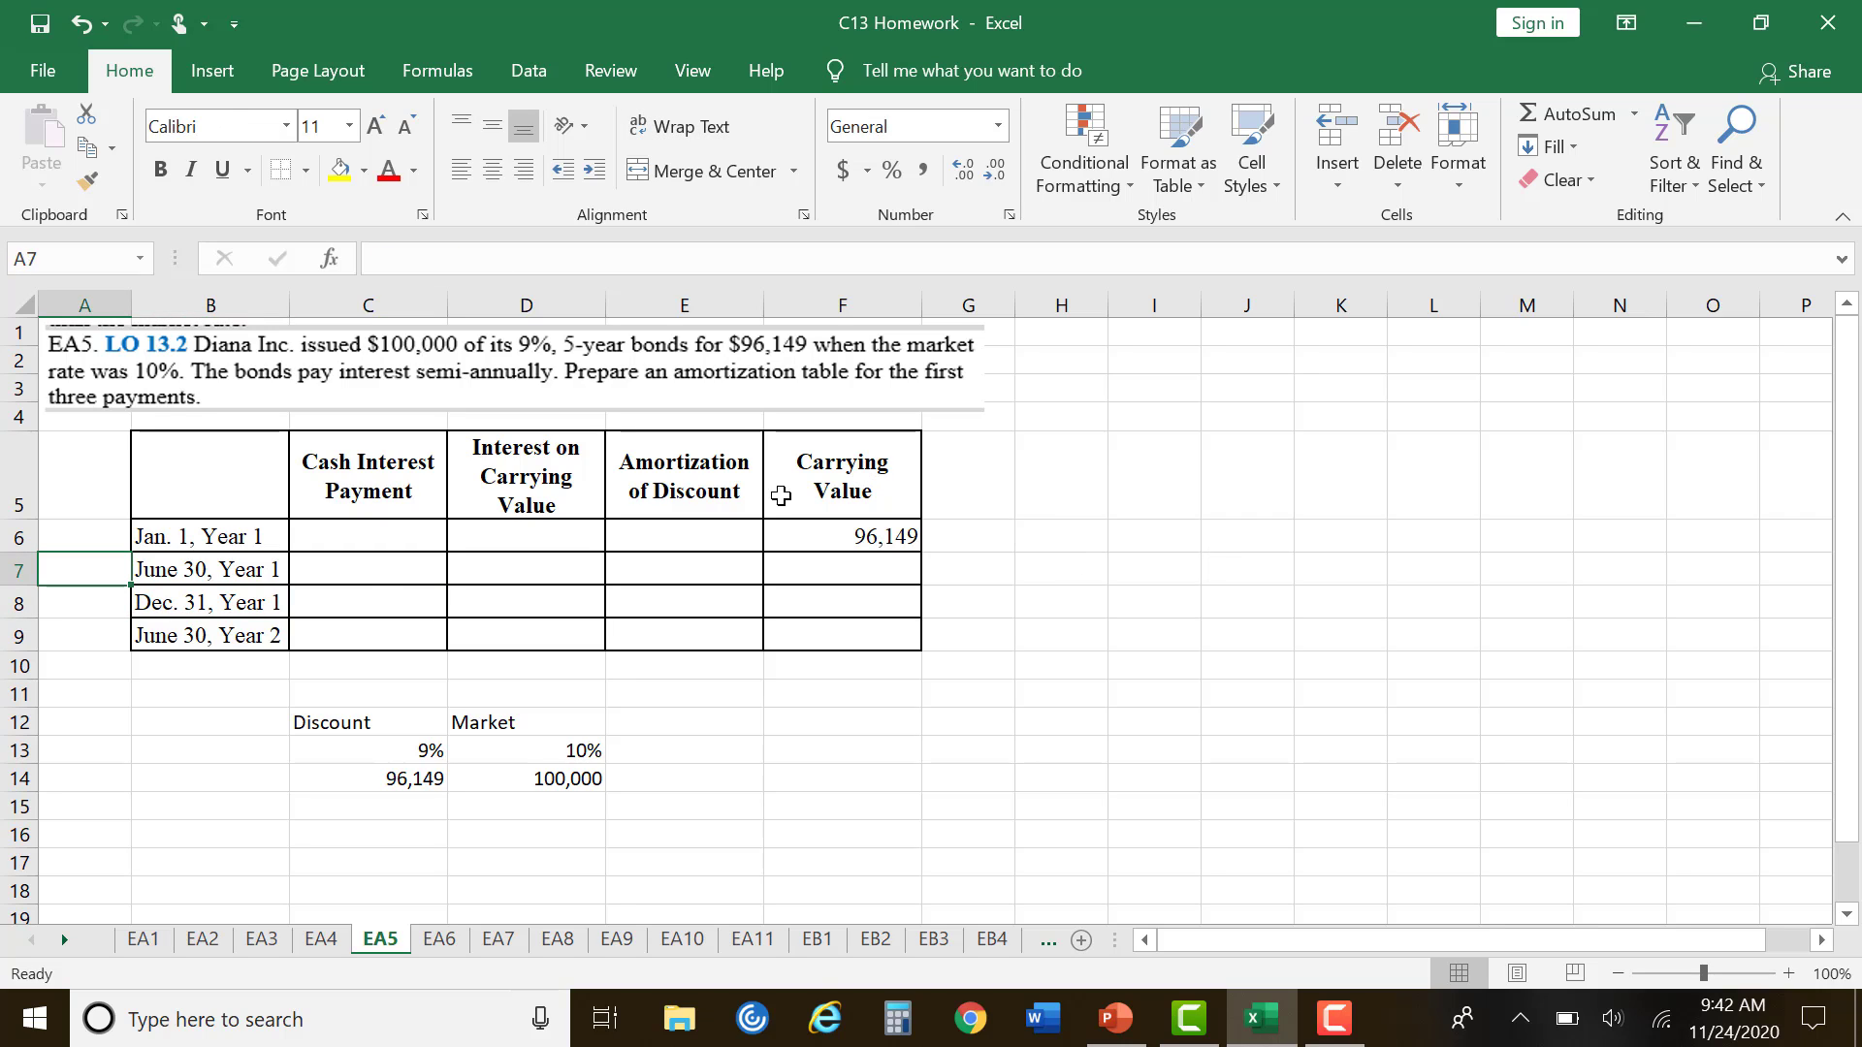
click(372, 575)
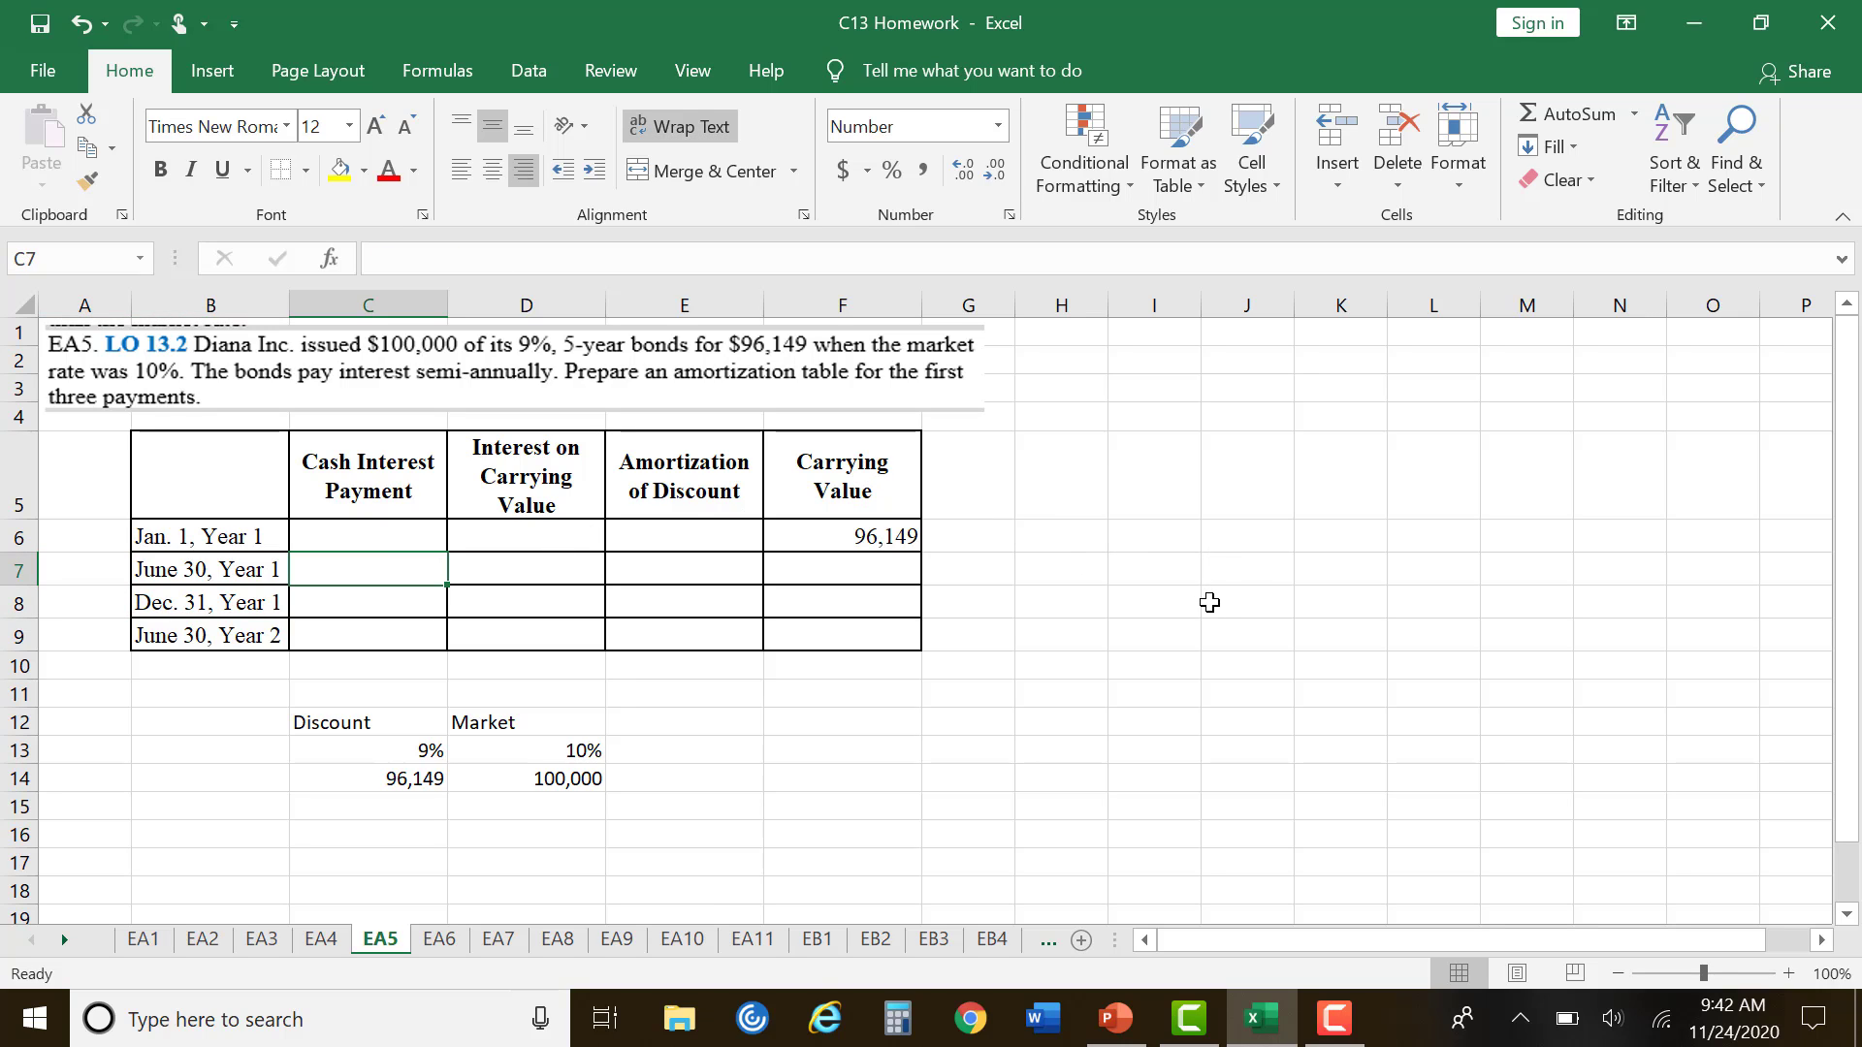
text(=)
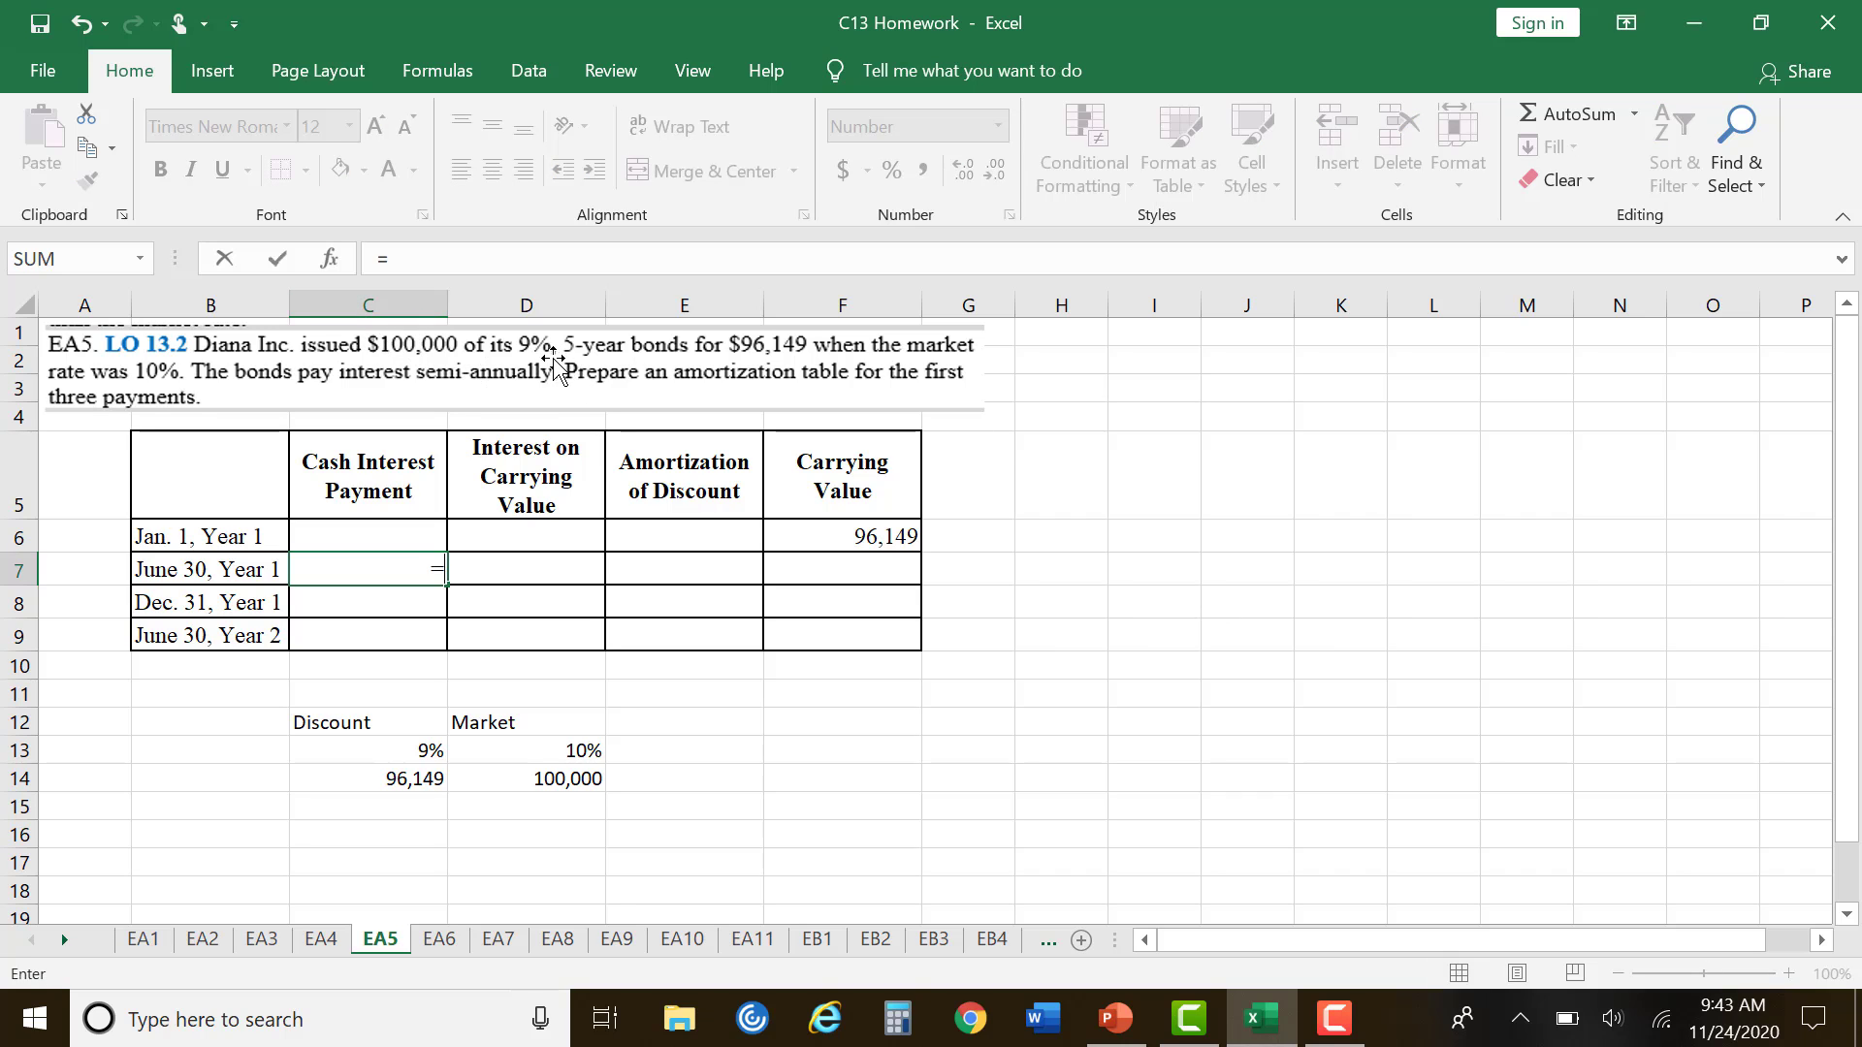
key(Escape)
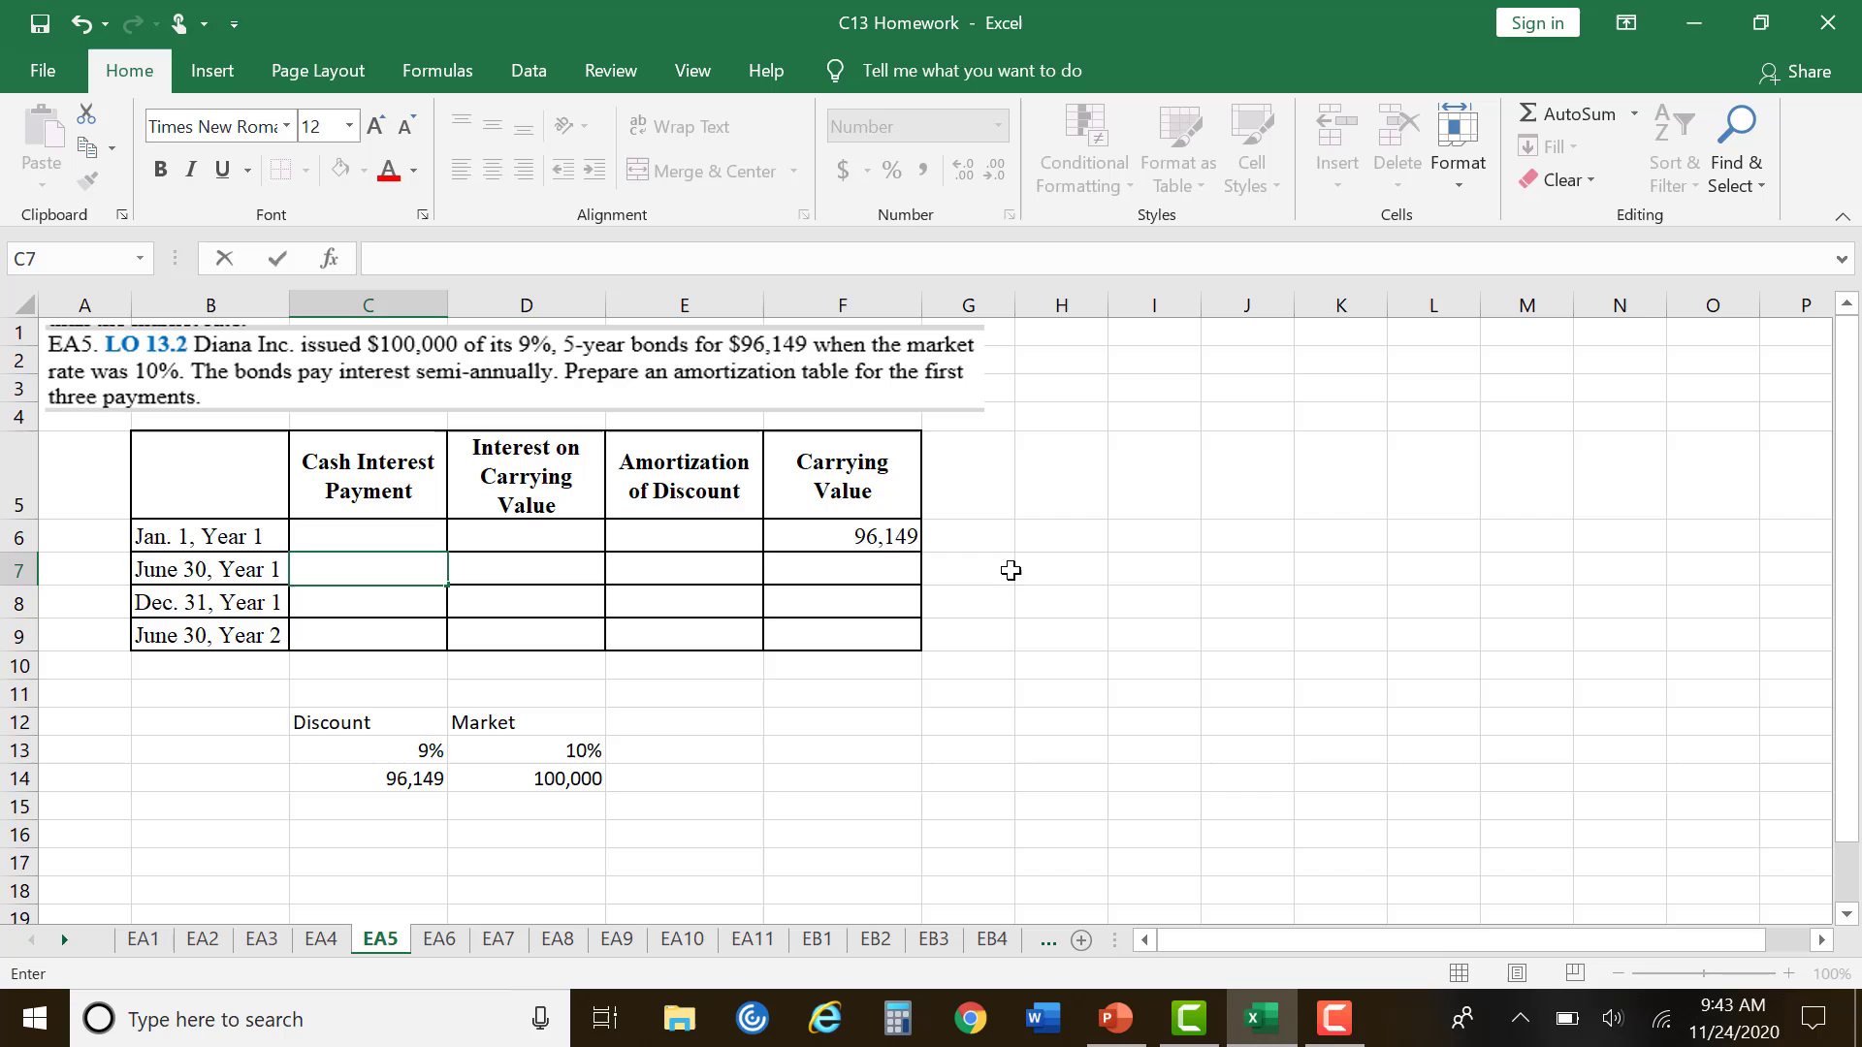
Step: Add the note "Interest = $100,000 x 9% x .5" in B16 below the rates
click(268, 840)
text(In)
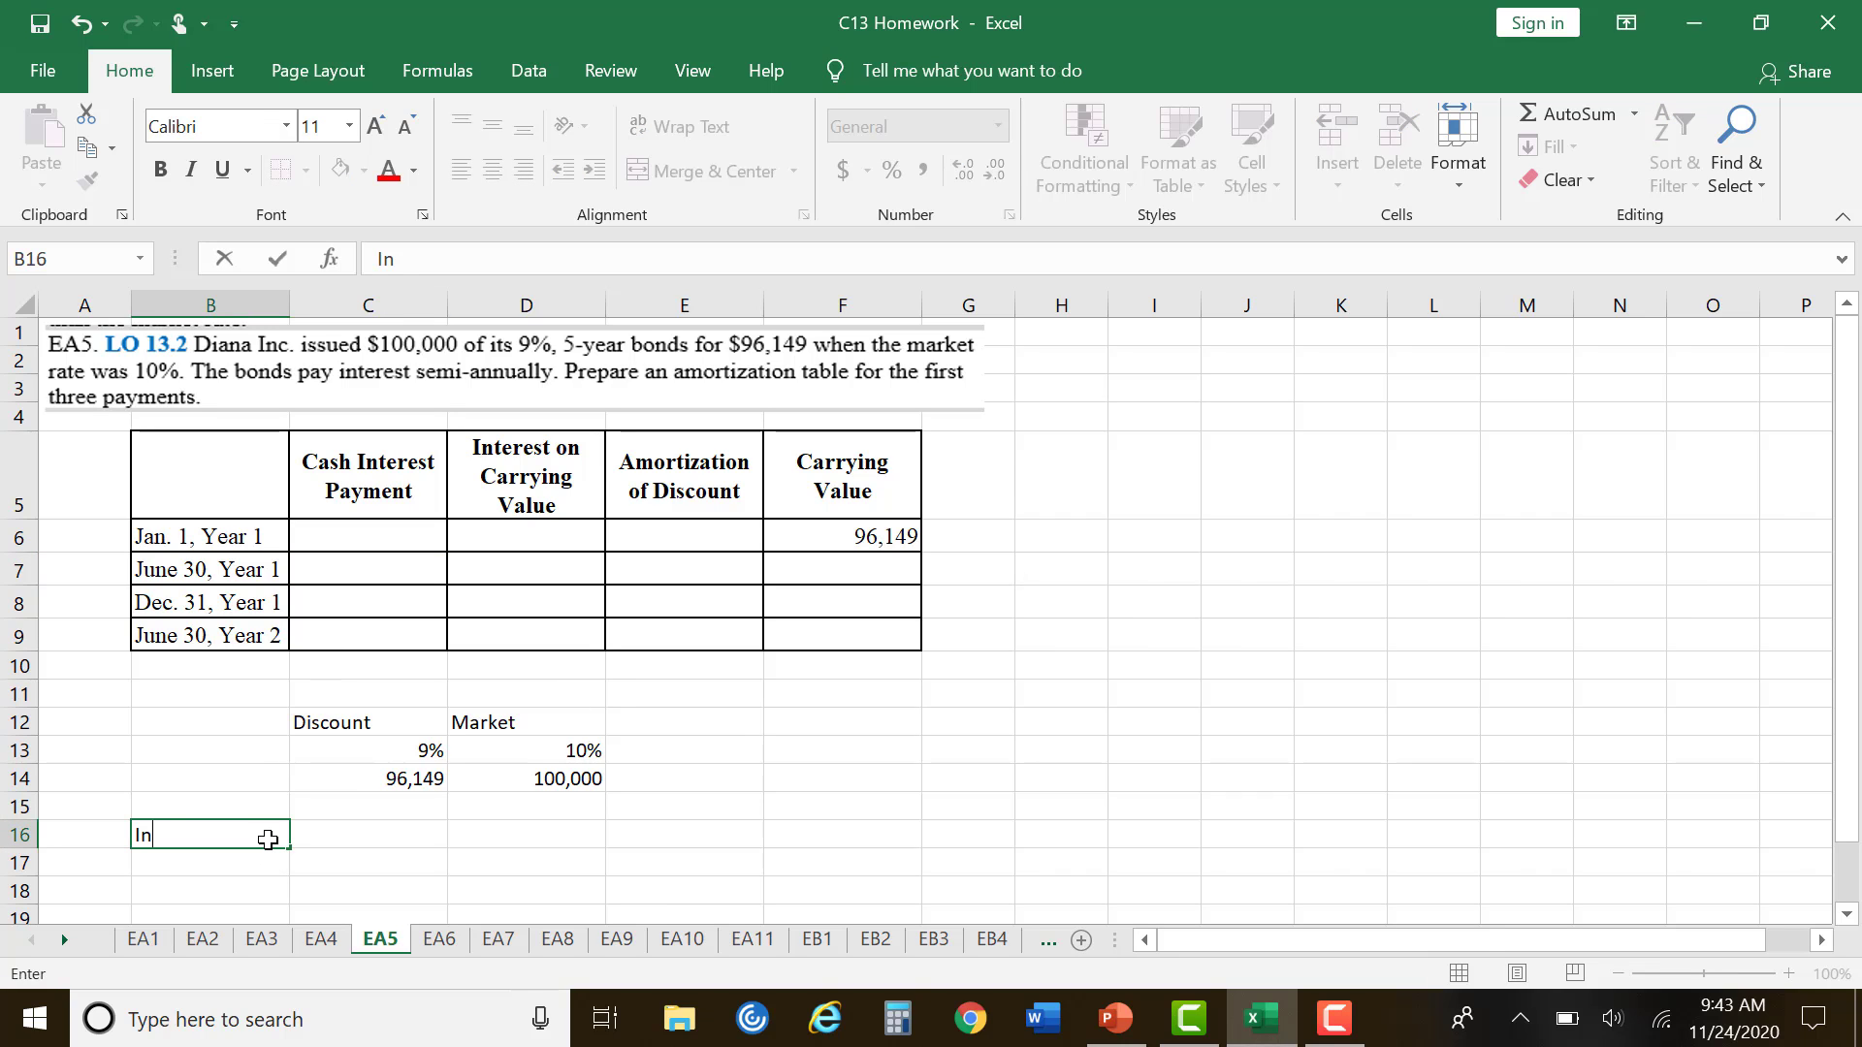
text(terest = $100,000)
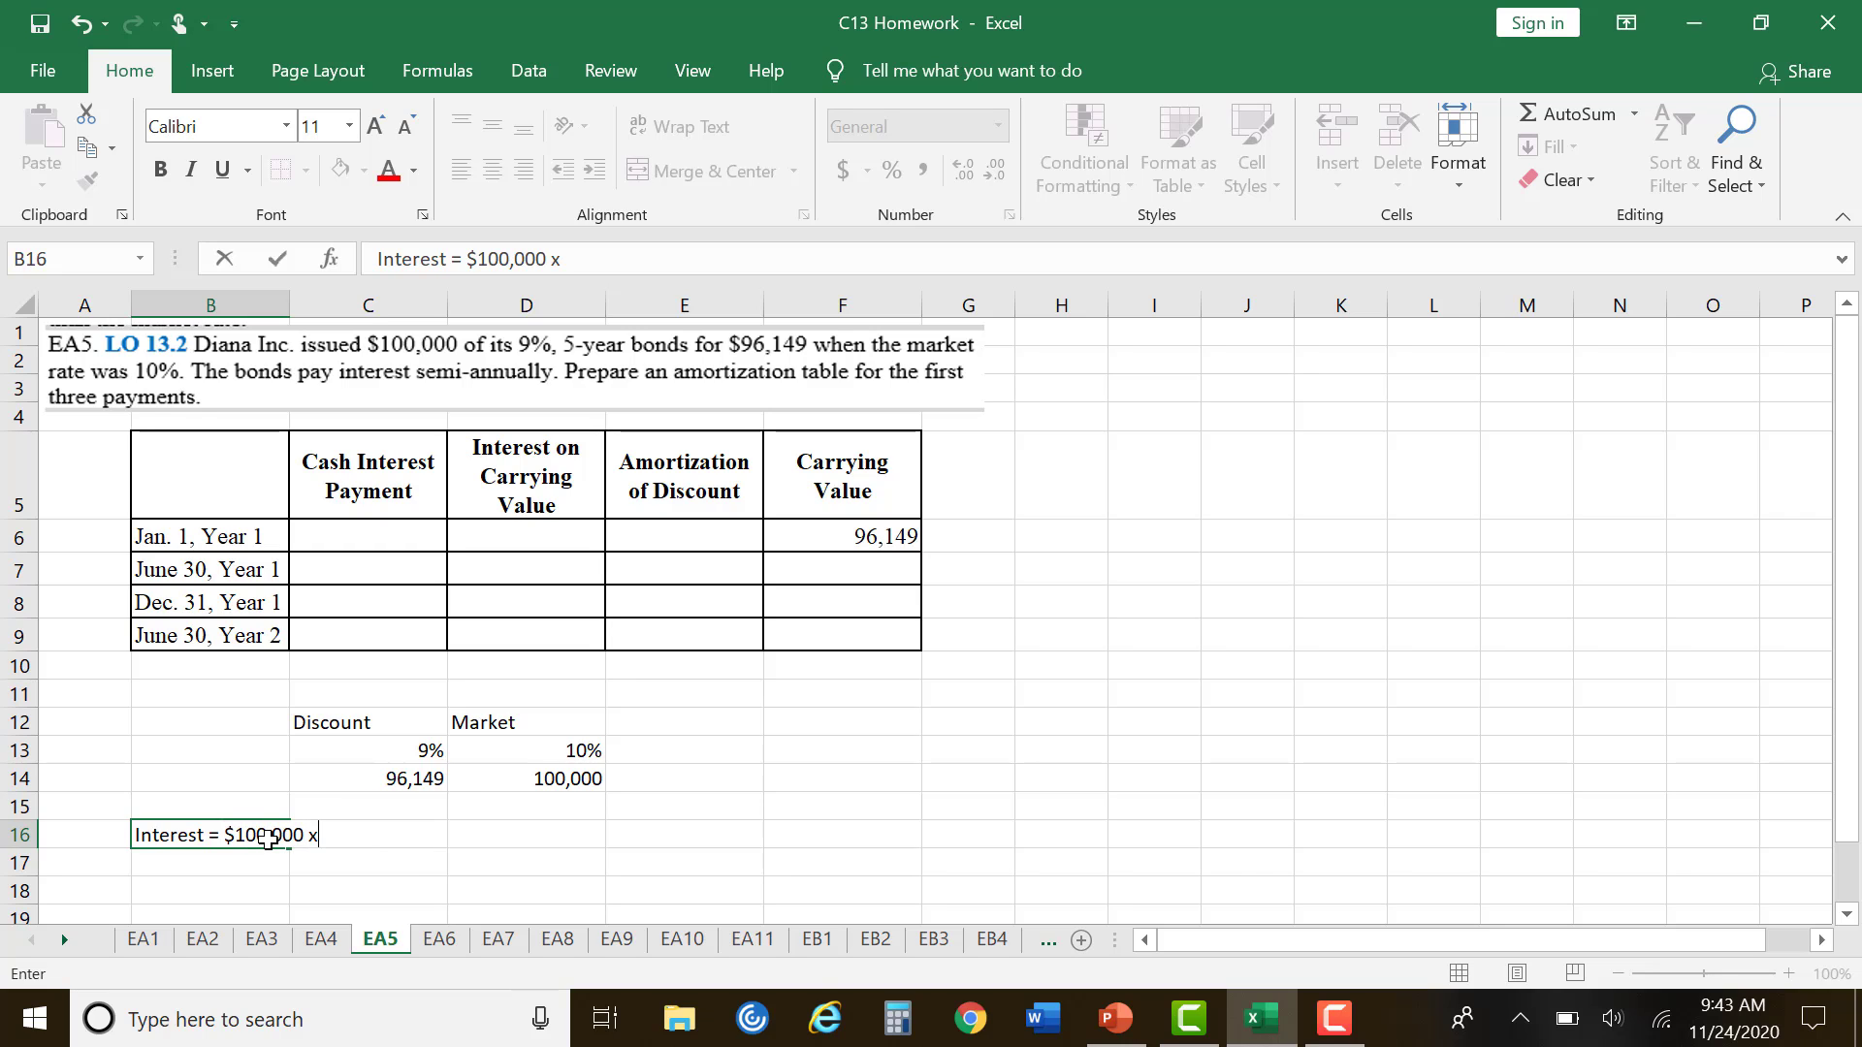
text( x 9%)
key(Return)
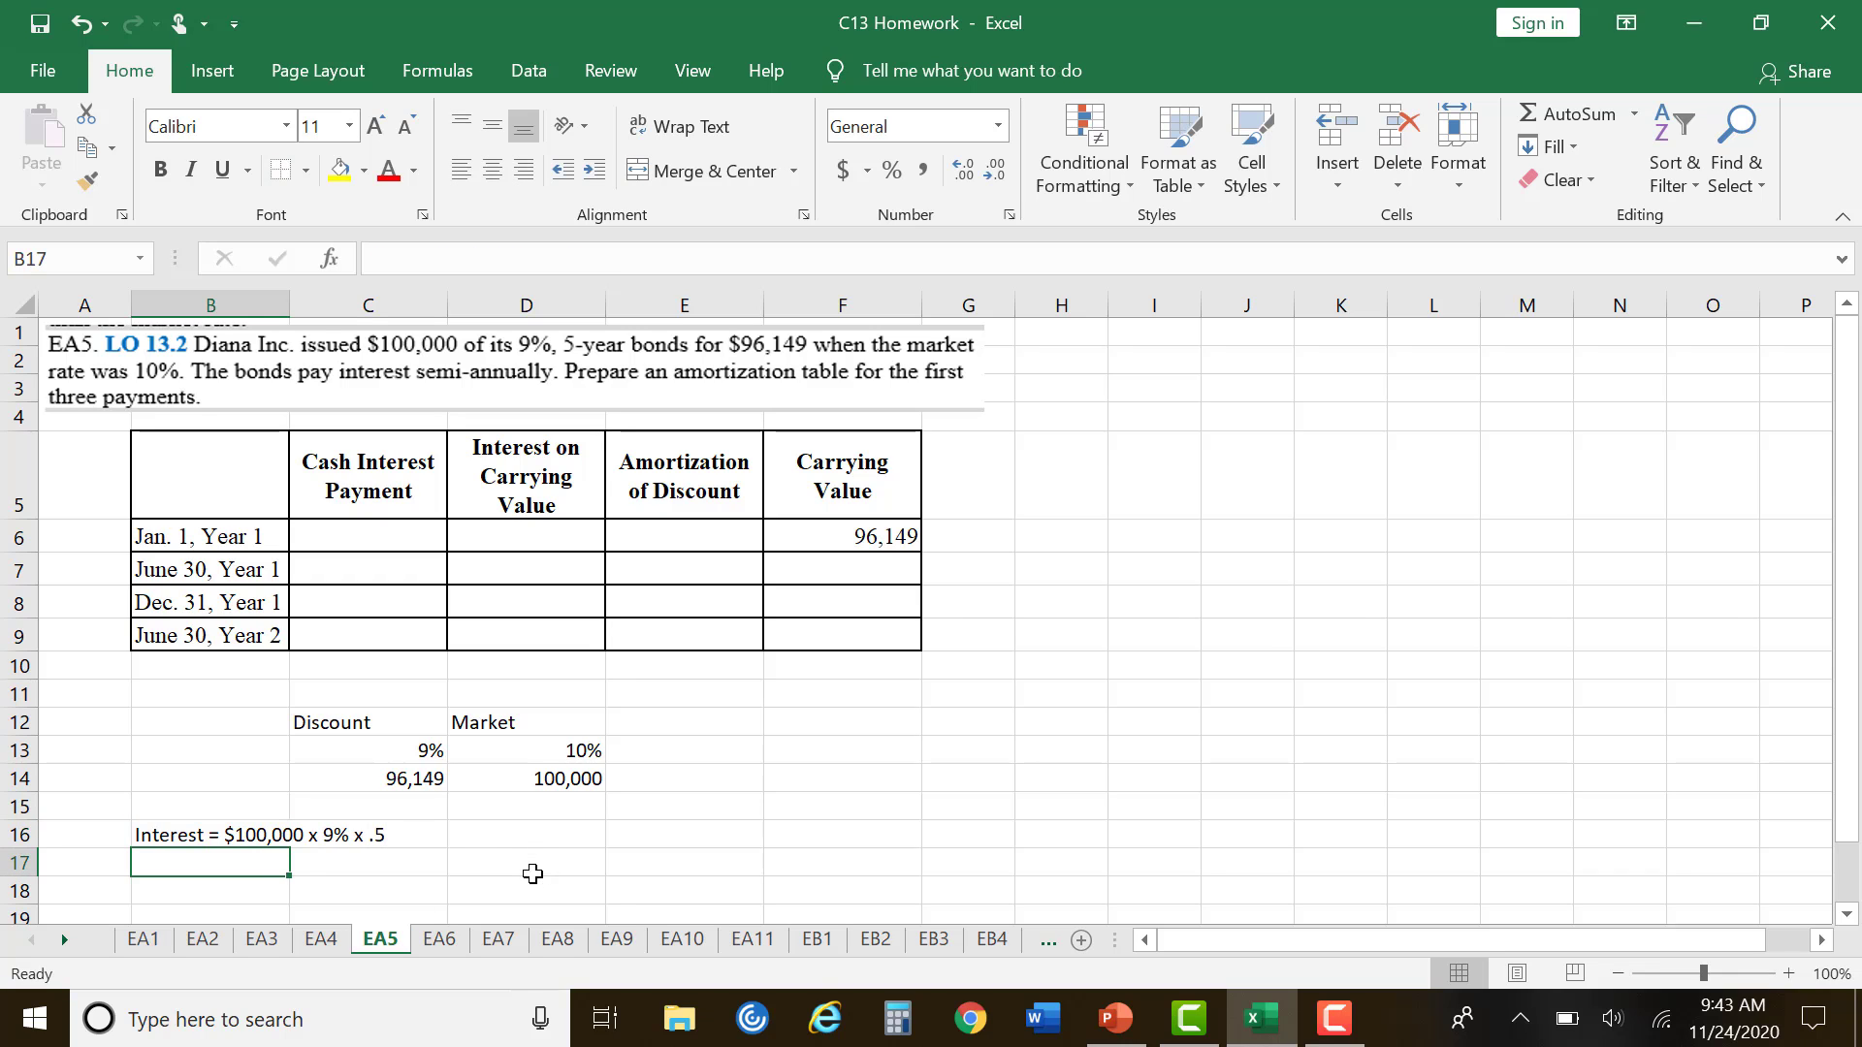
Step: Calculate the cash interest payment in C6 with the formula =100000*.09*.5
click(367, 540)
text(=1000)
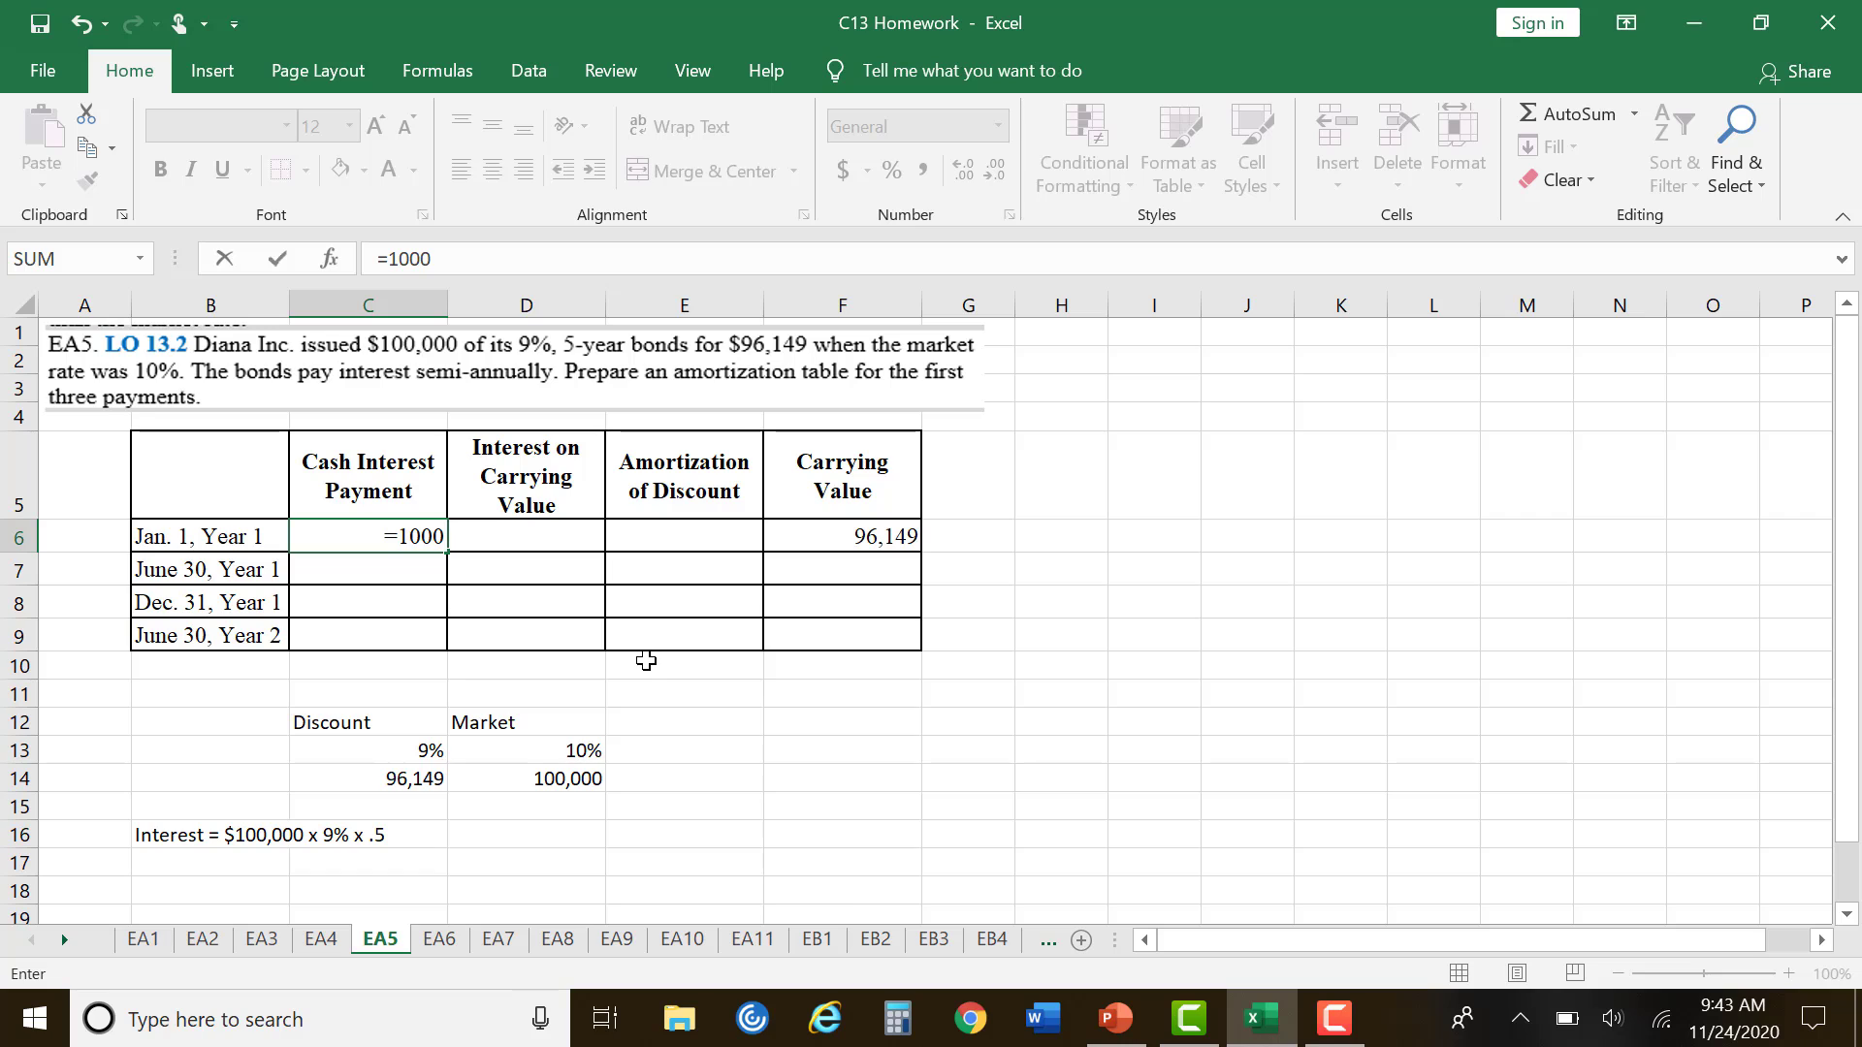
text(00*.09*.5)
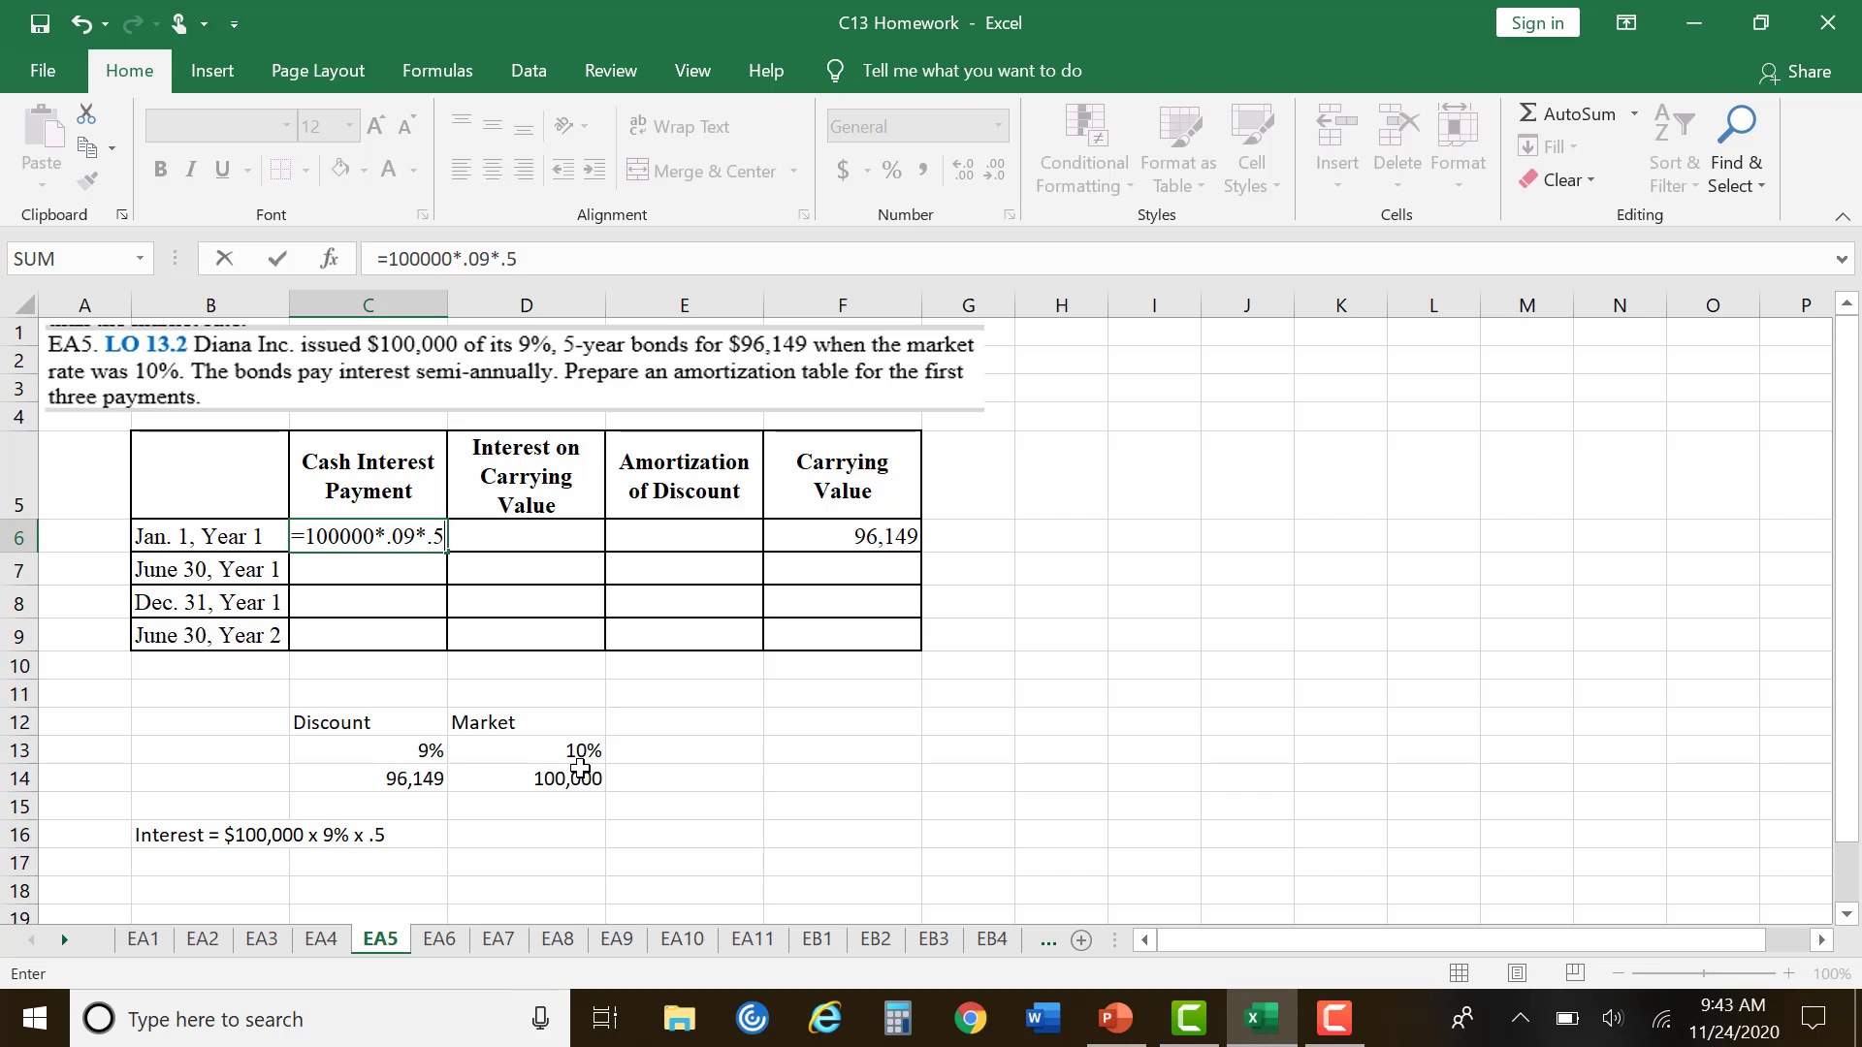
key(Return)
key(Up)
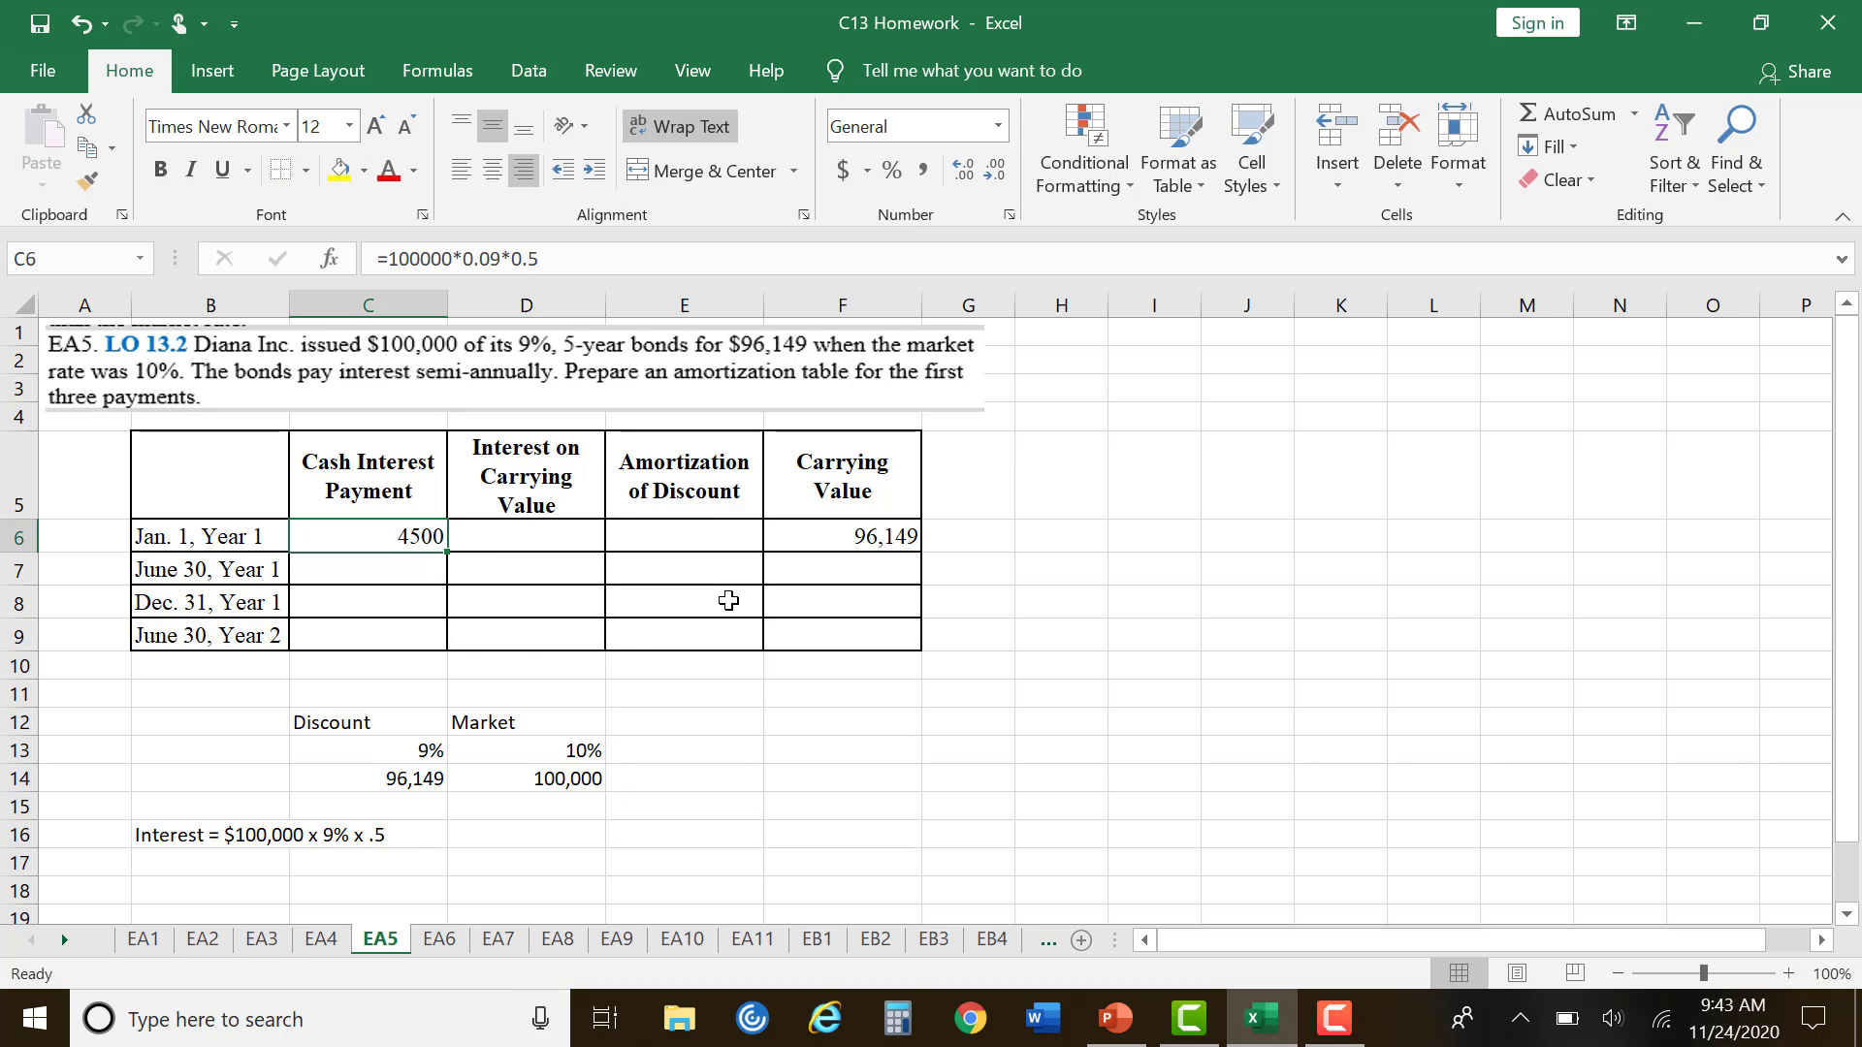
click(415, 566)
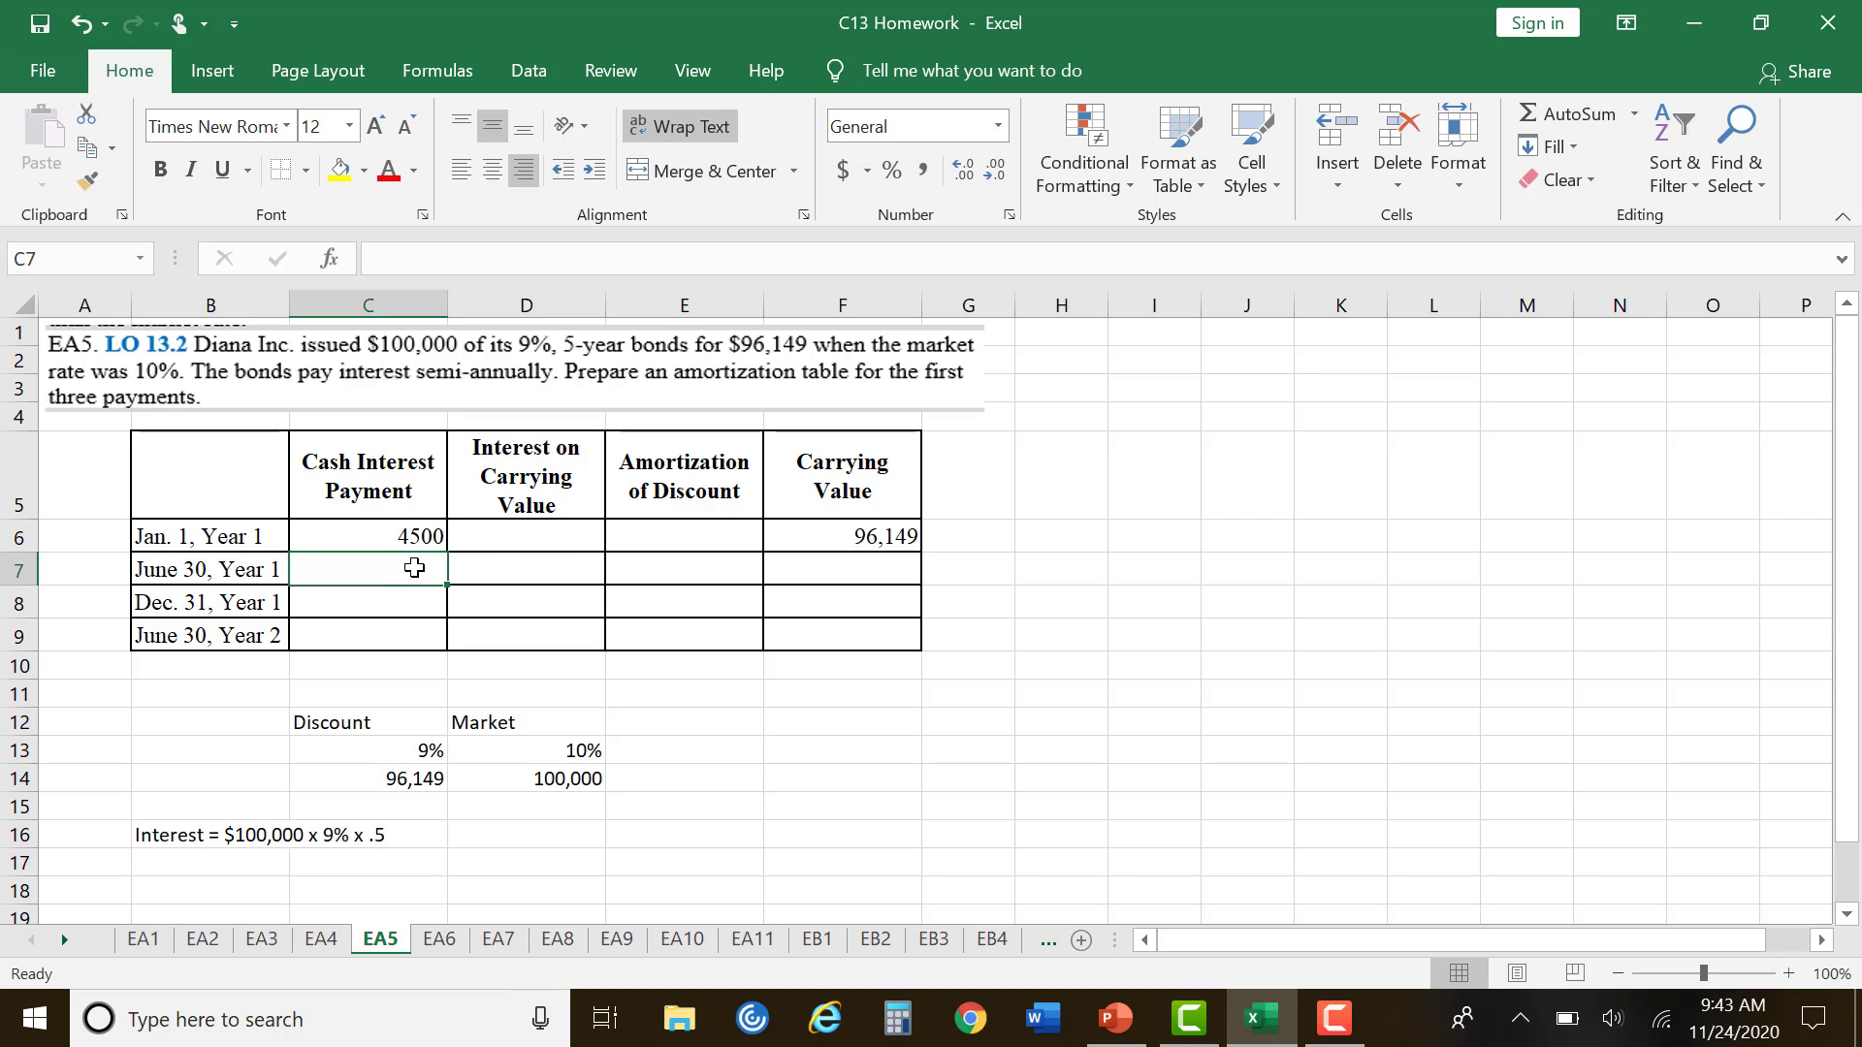
click(424, 539)
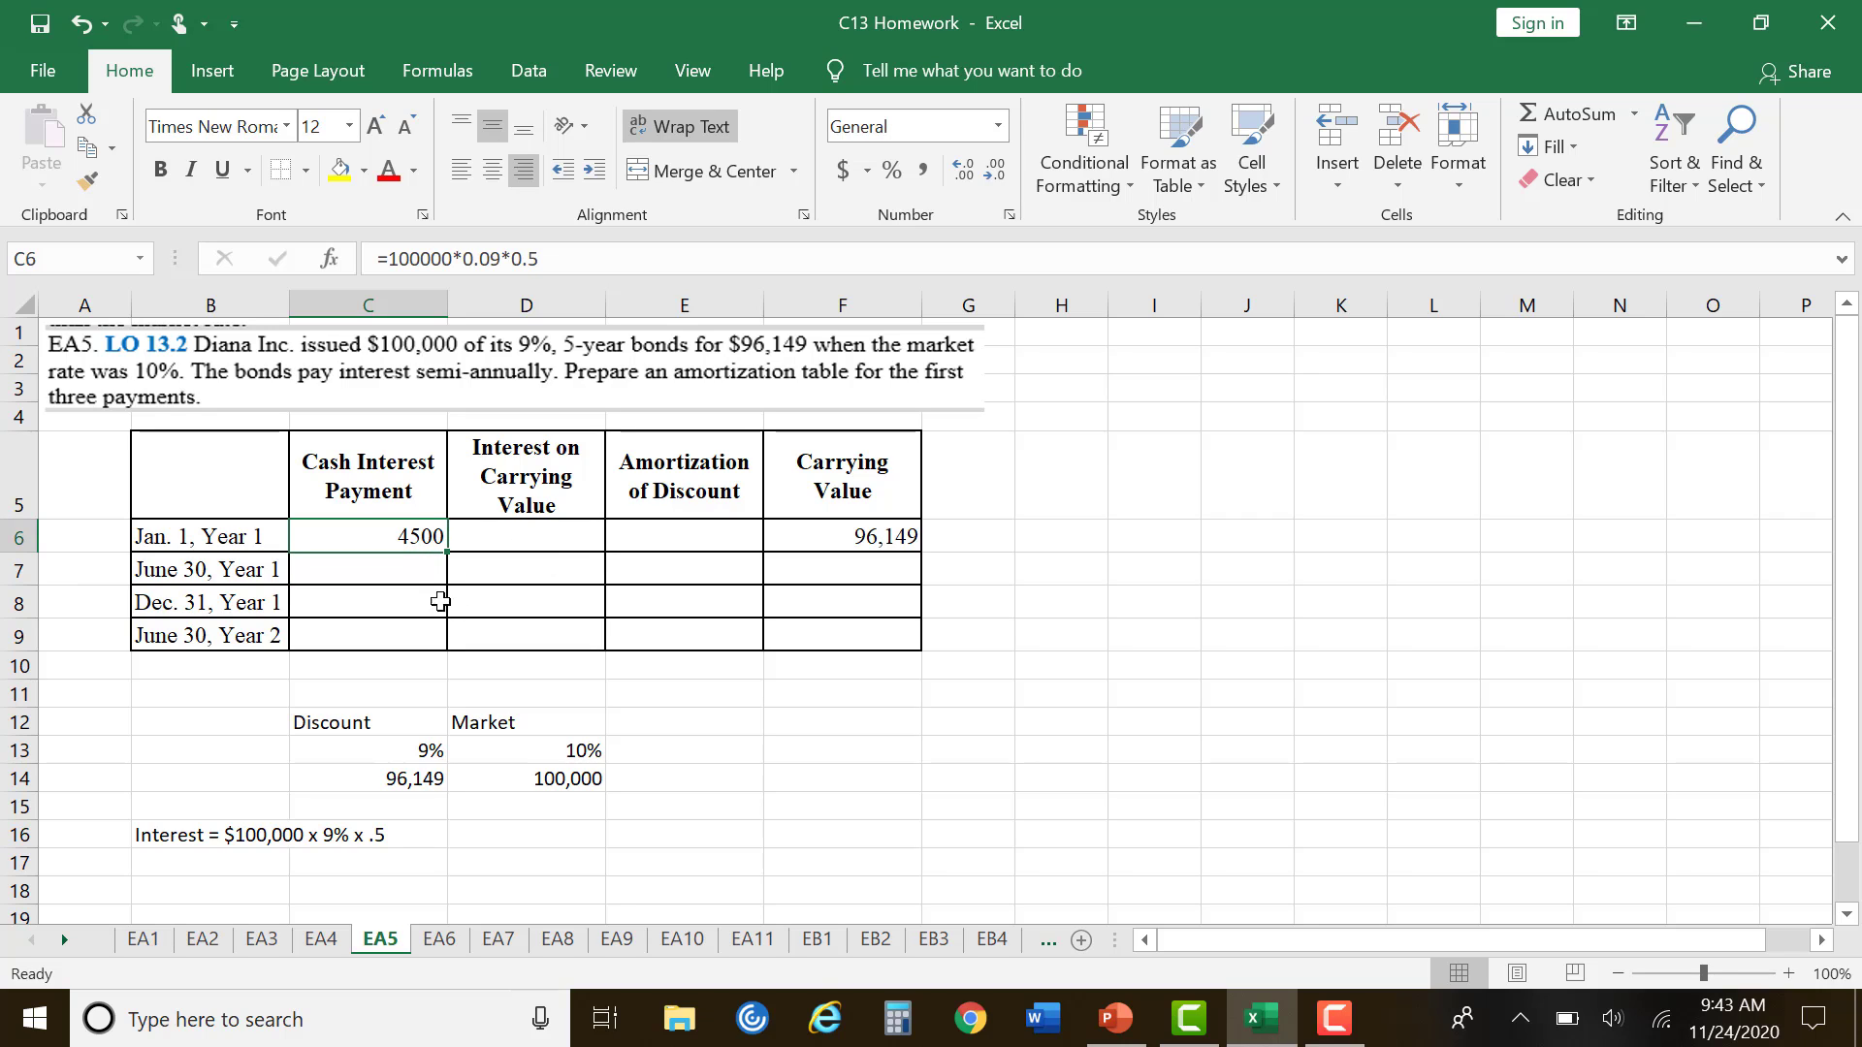
Step: Enter 4500 as the June 30, Year 1 cash interest payment in C7
click(416, 572)
text(45)
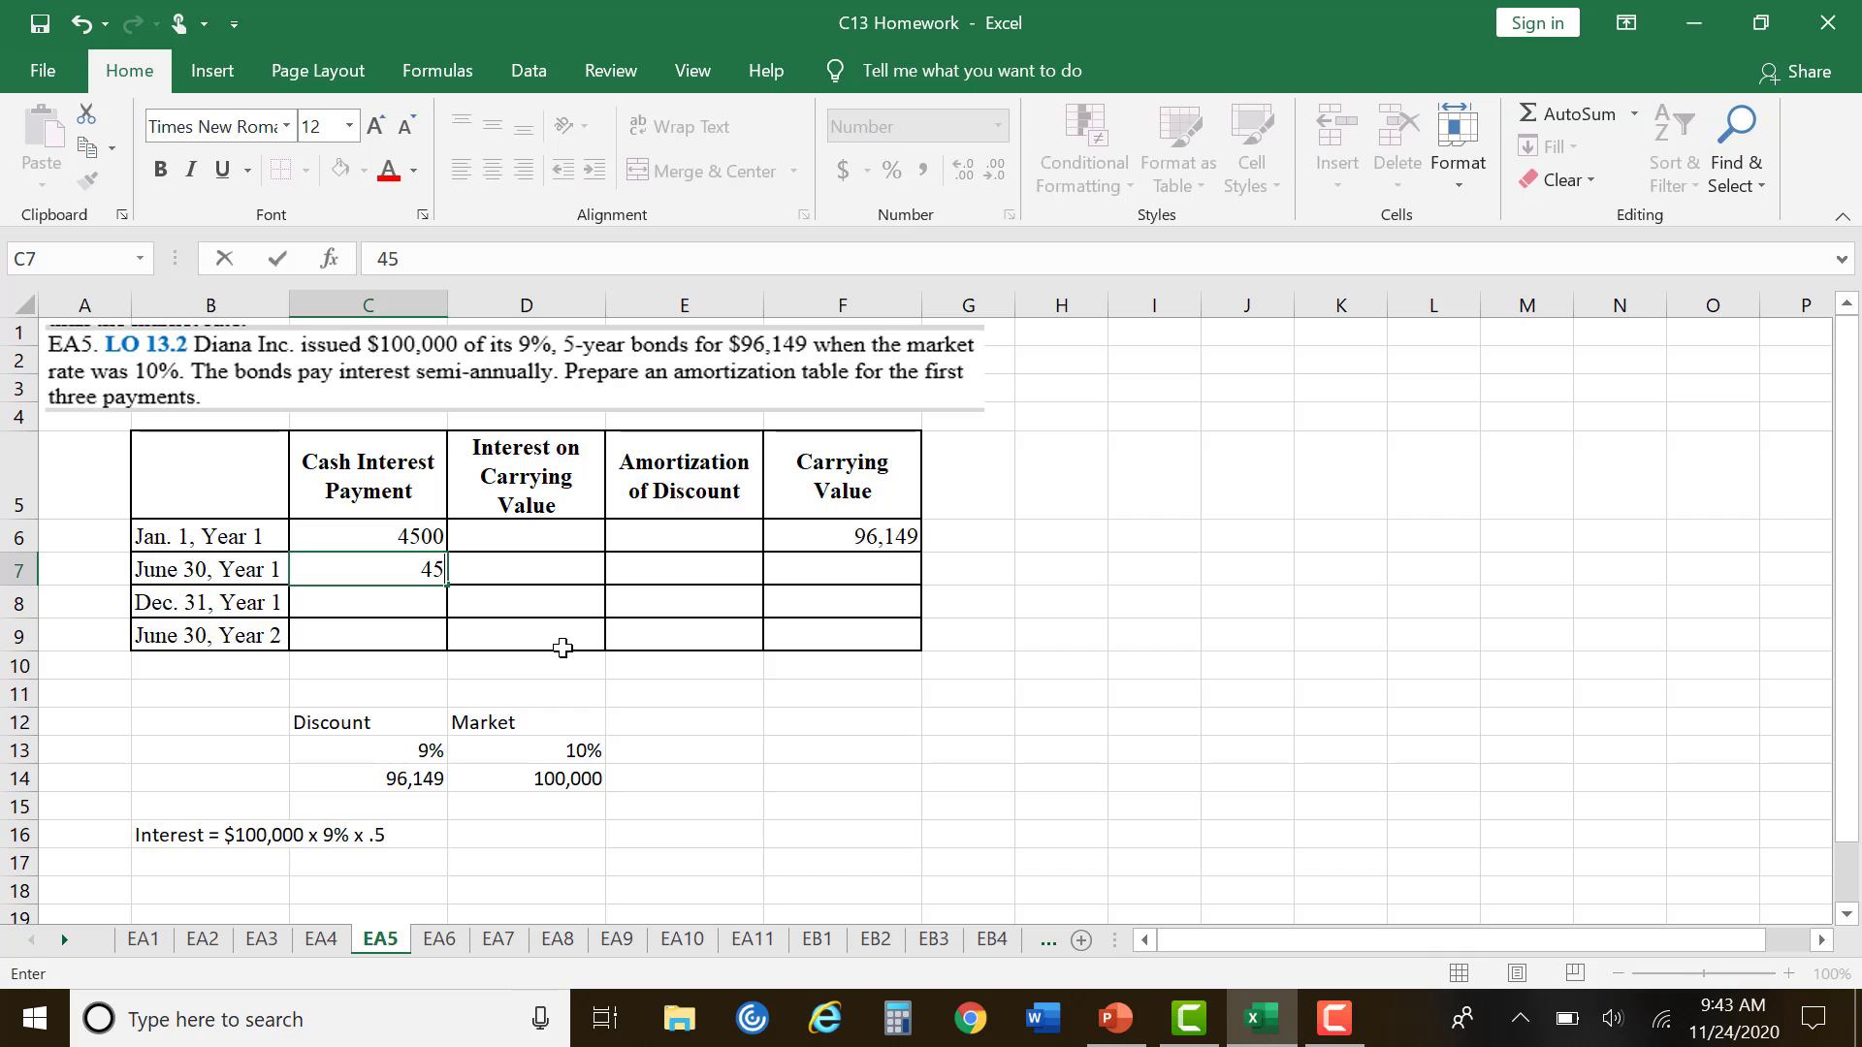
text(00)
key(Return)
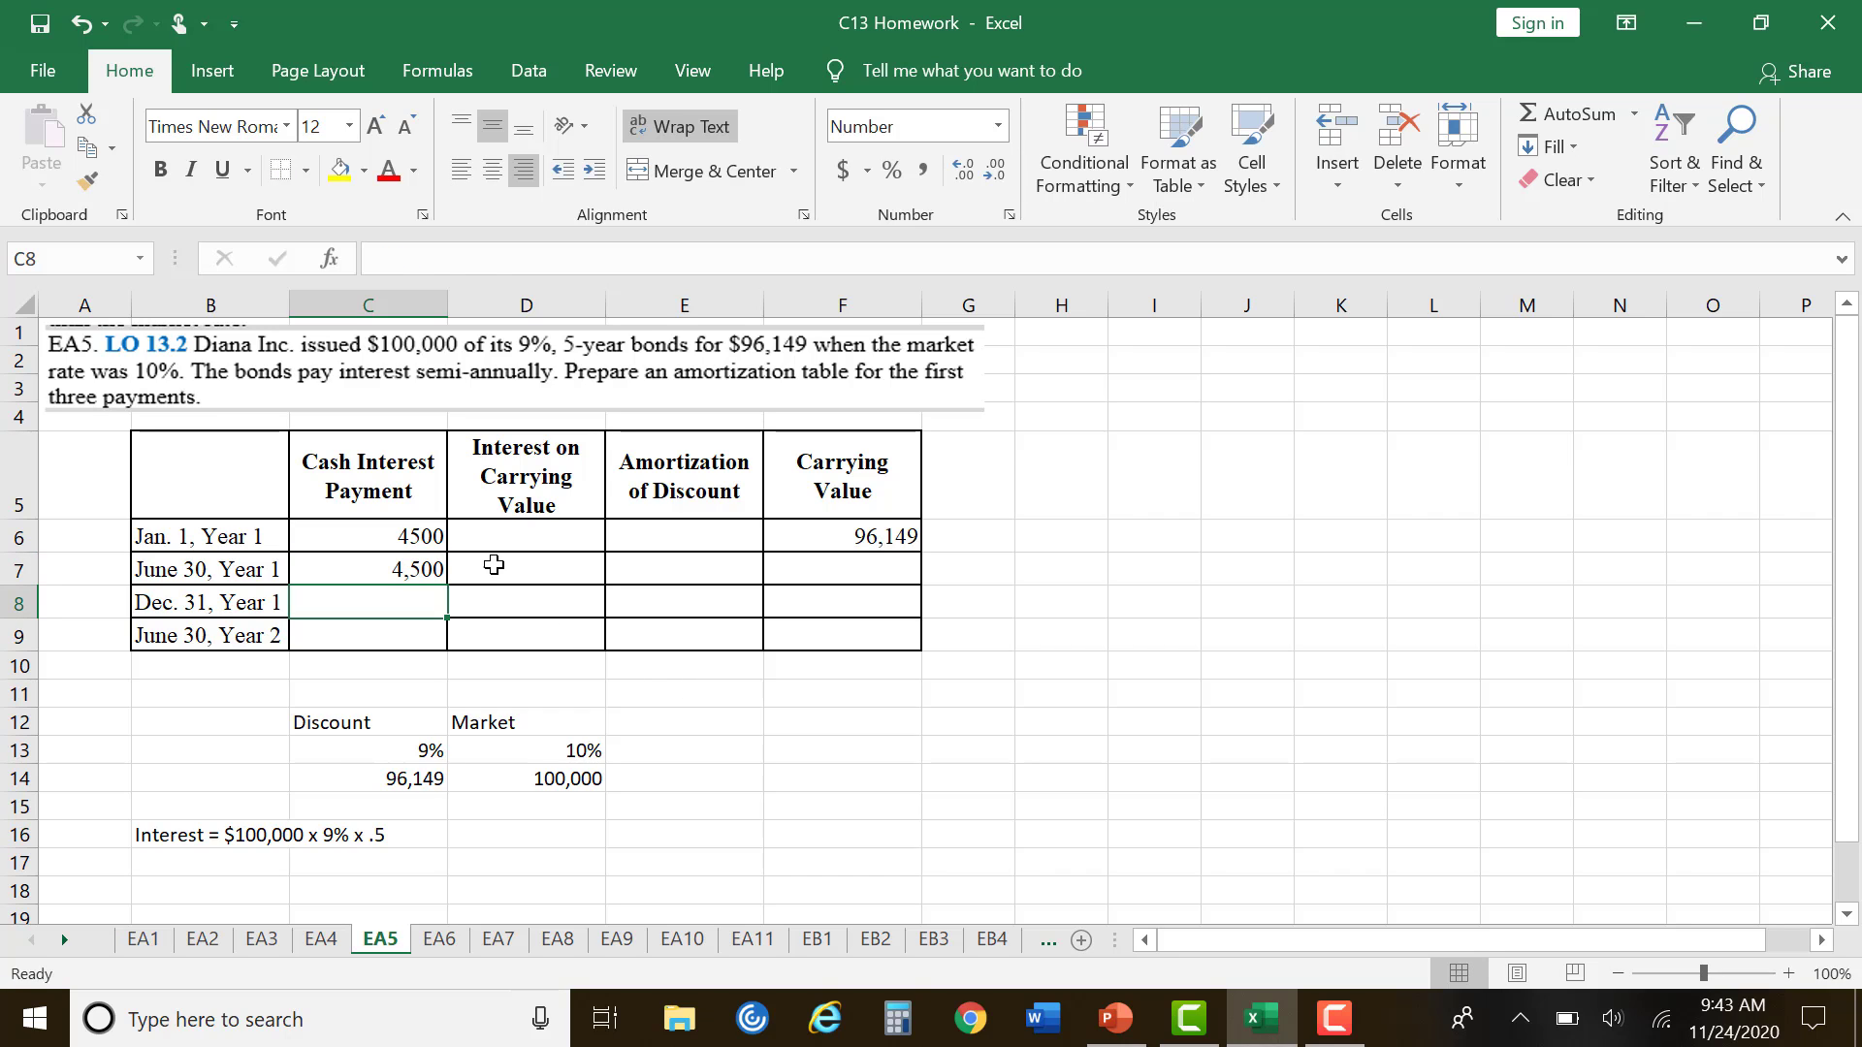
Step: Clear the Jan. 1, Year 1 cash interest payment and enter 4,500 for Dec. 31, Year 1 and June 30, Year 2
click(424, 539)
key(Delete)
click(417, 606)
text(4,500)
click(388, 639)
text(4500)
key(Return)
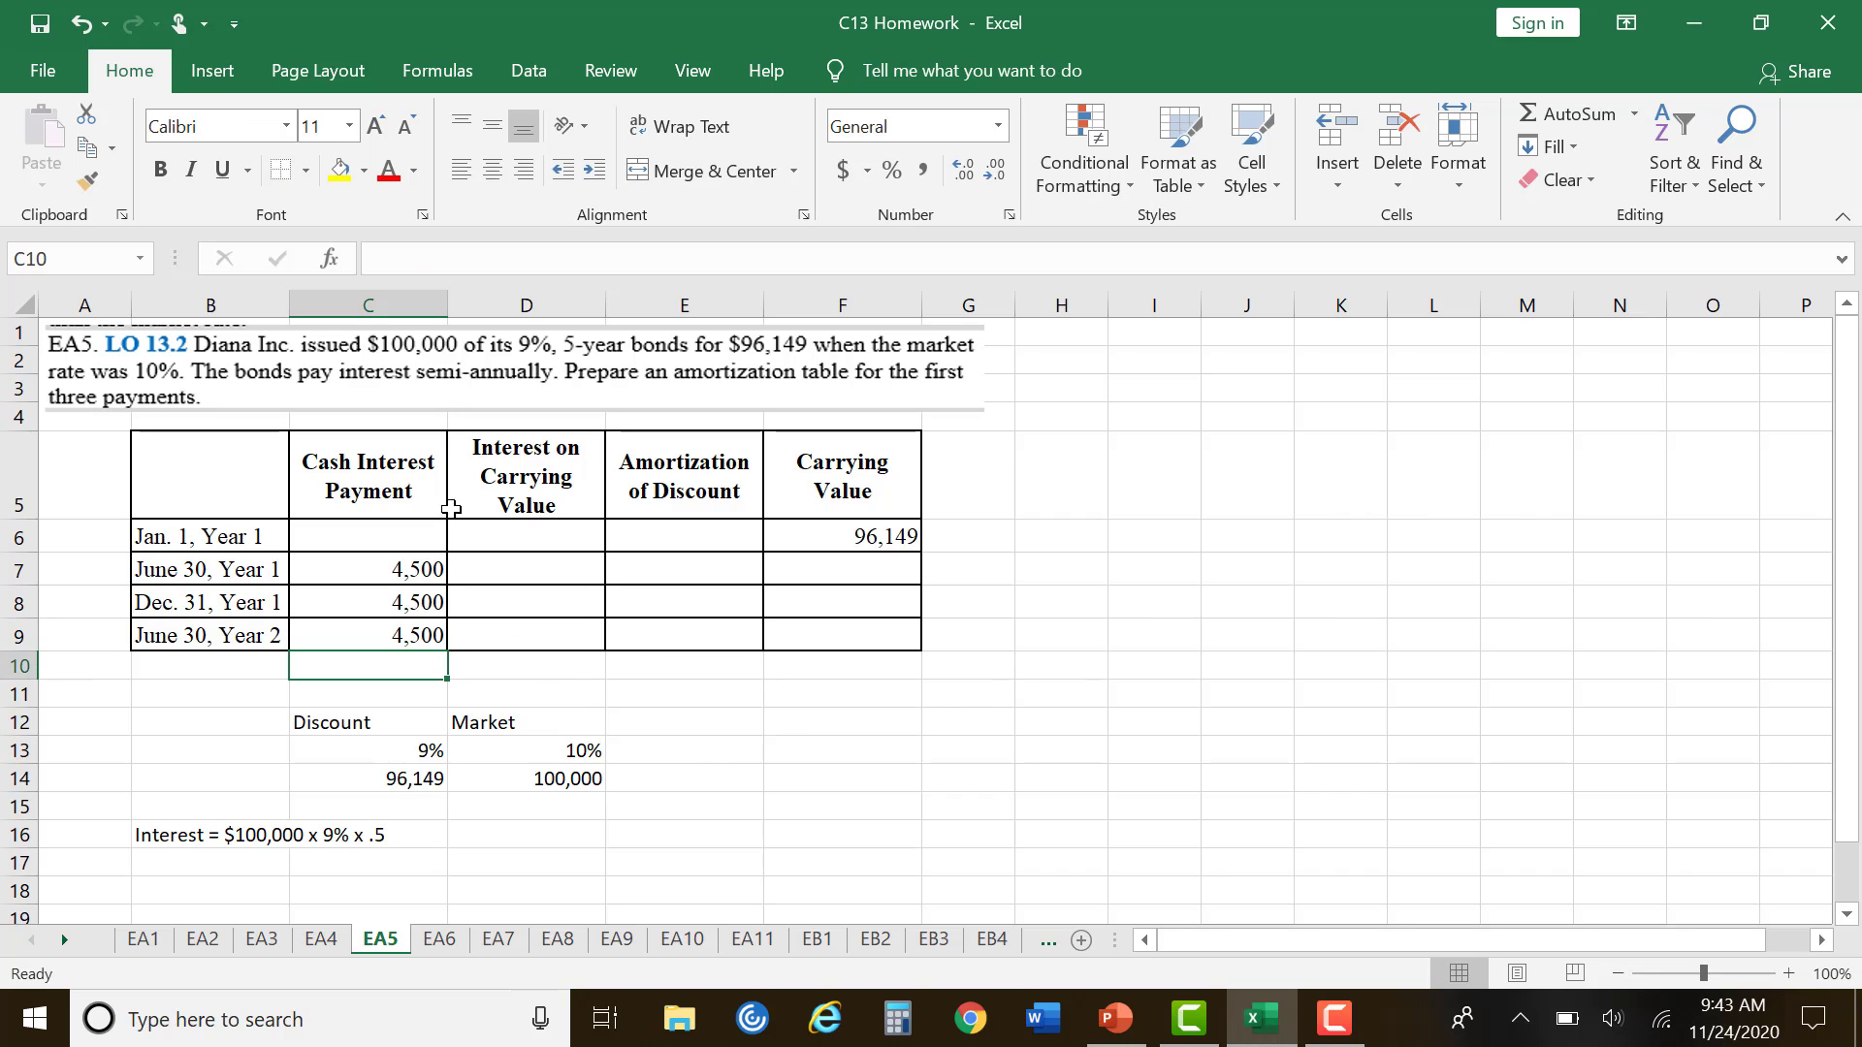
Step: Shade the empty Jan. 1, Year 1 cells C6:E6 with a light gray fill
drag(415, 540, 679, 534)
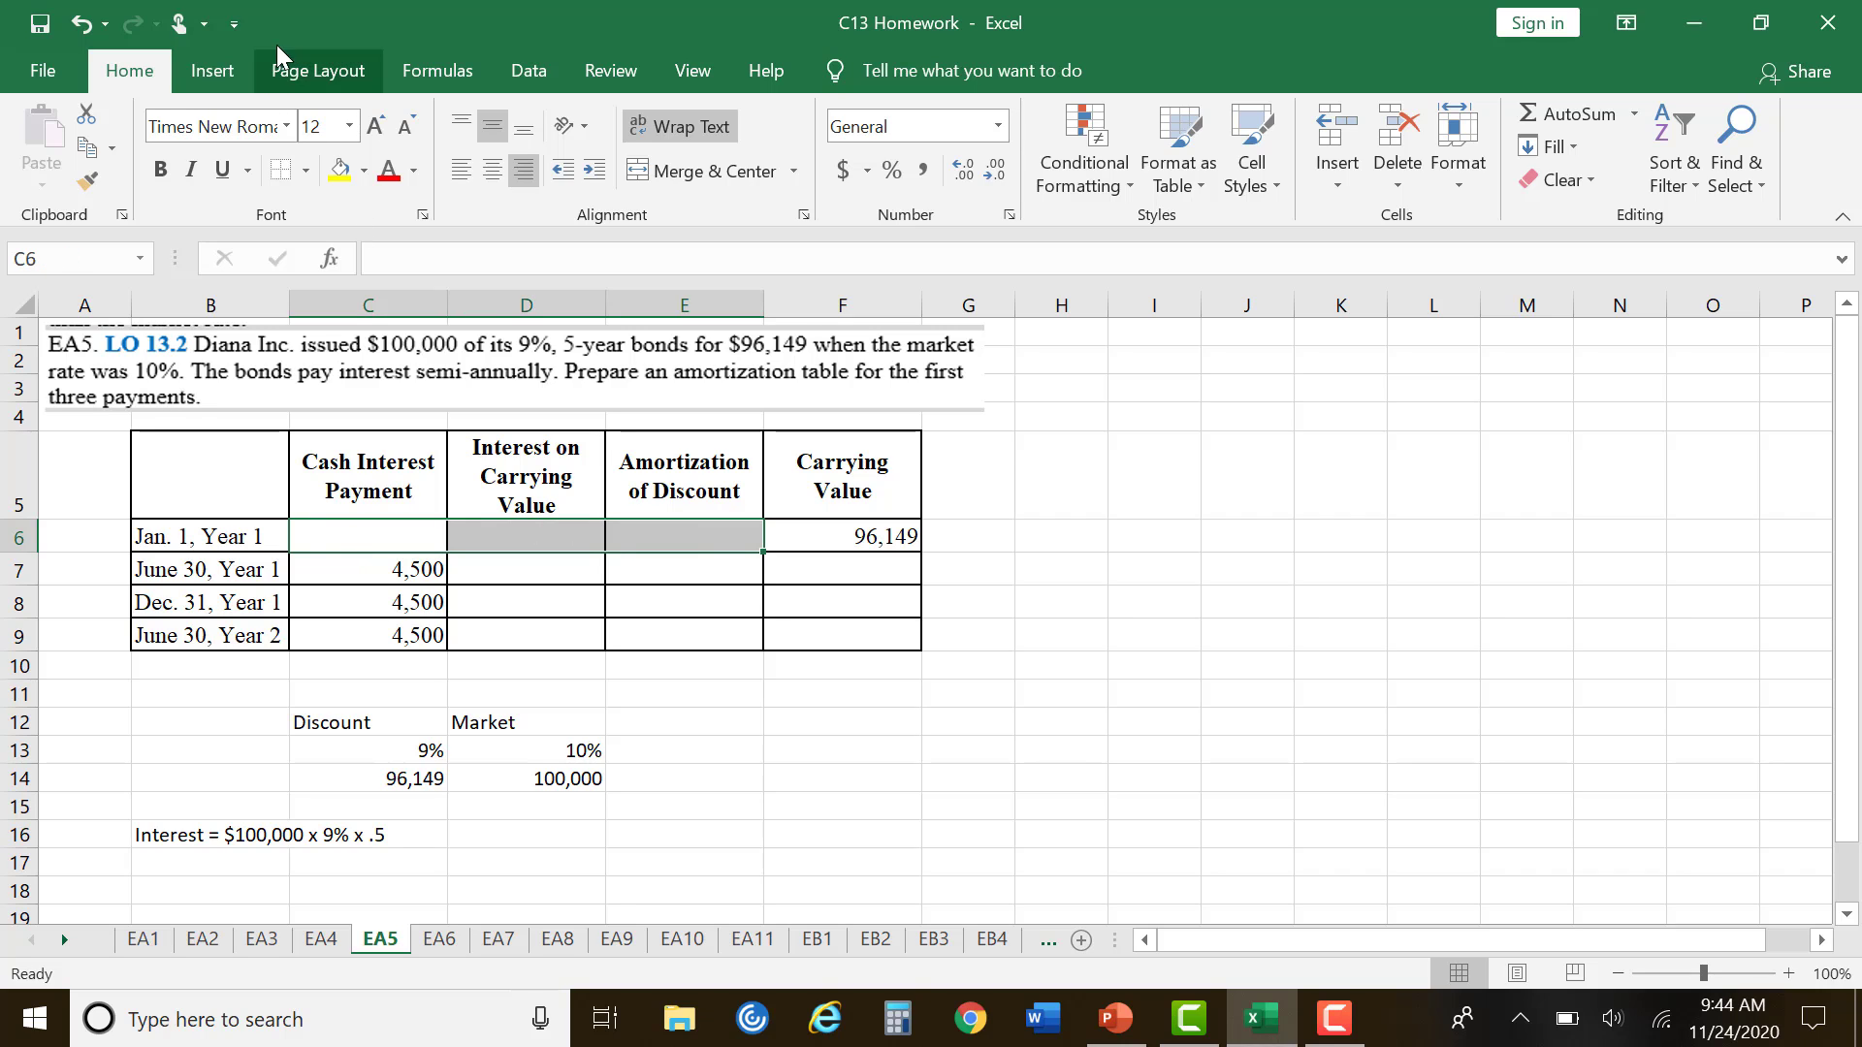
click(364, 171)
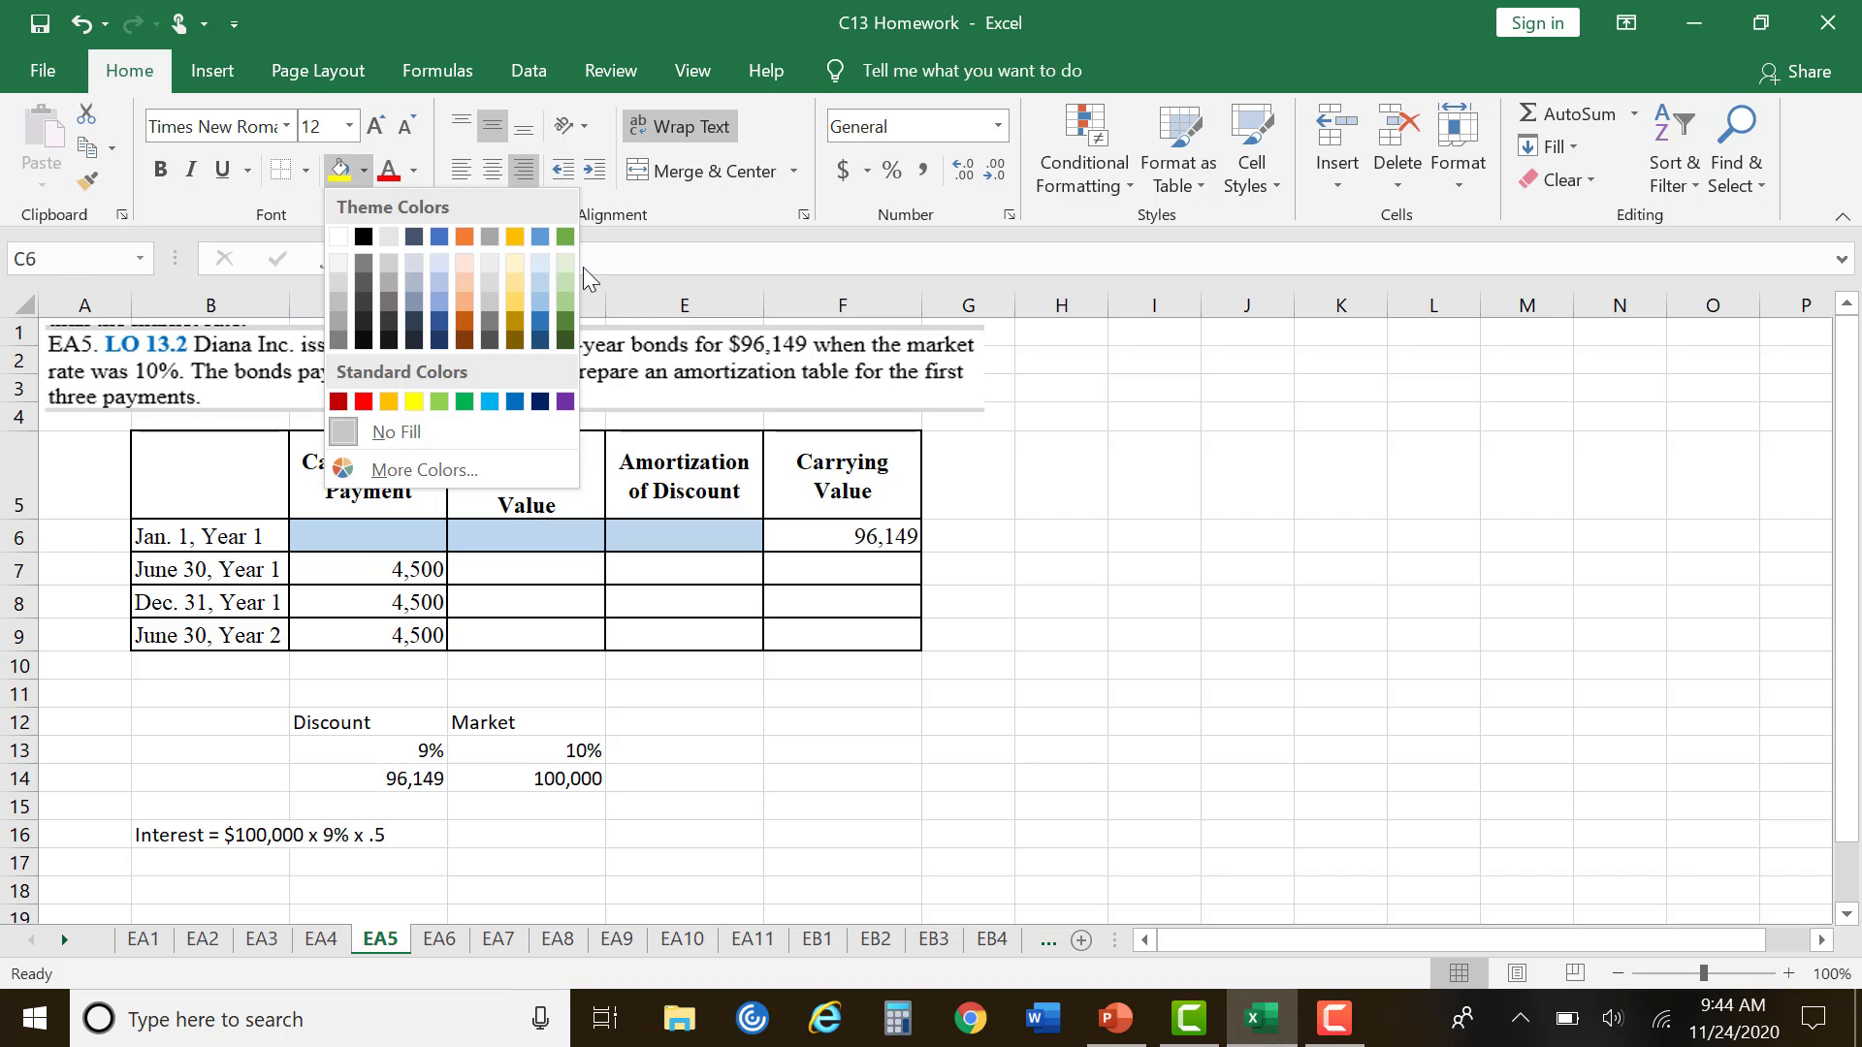
click(340, 293)
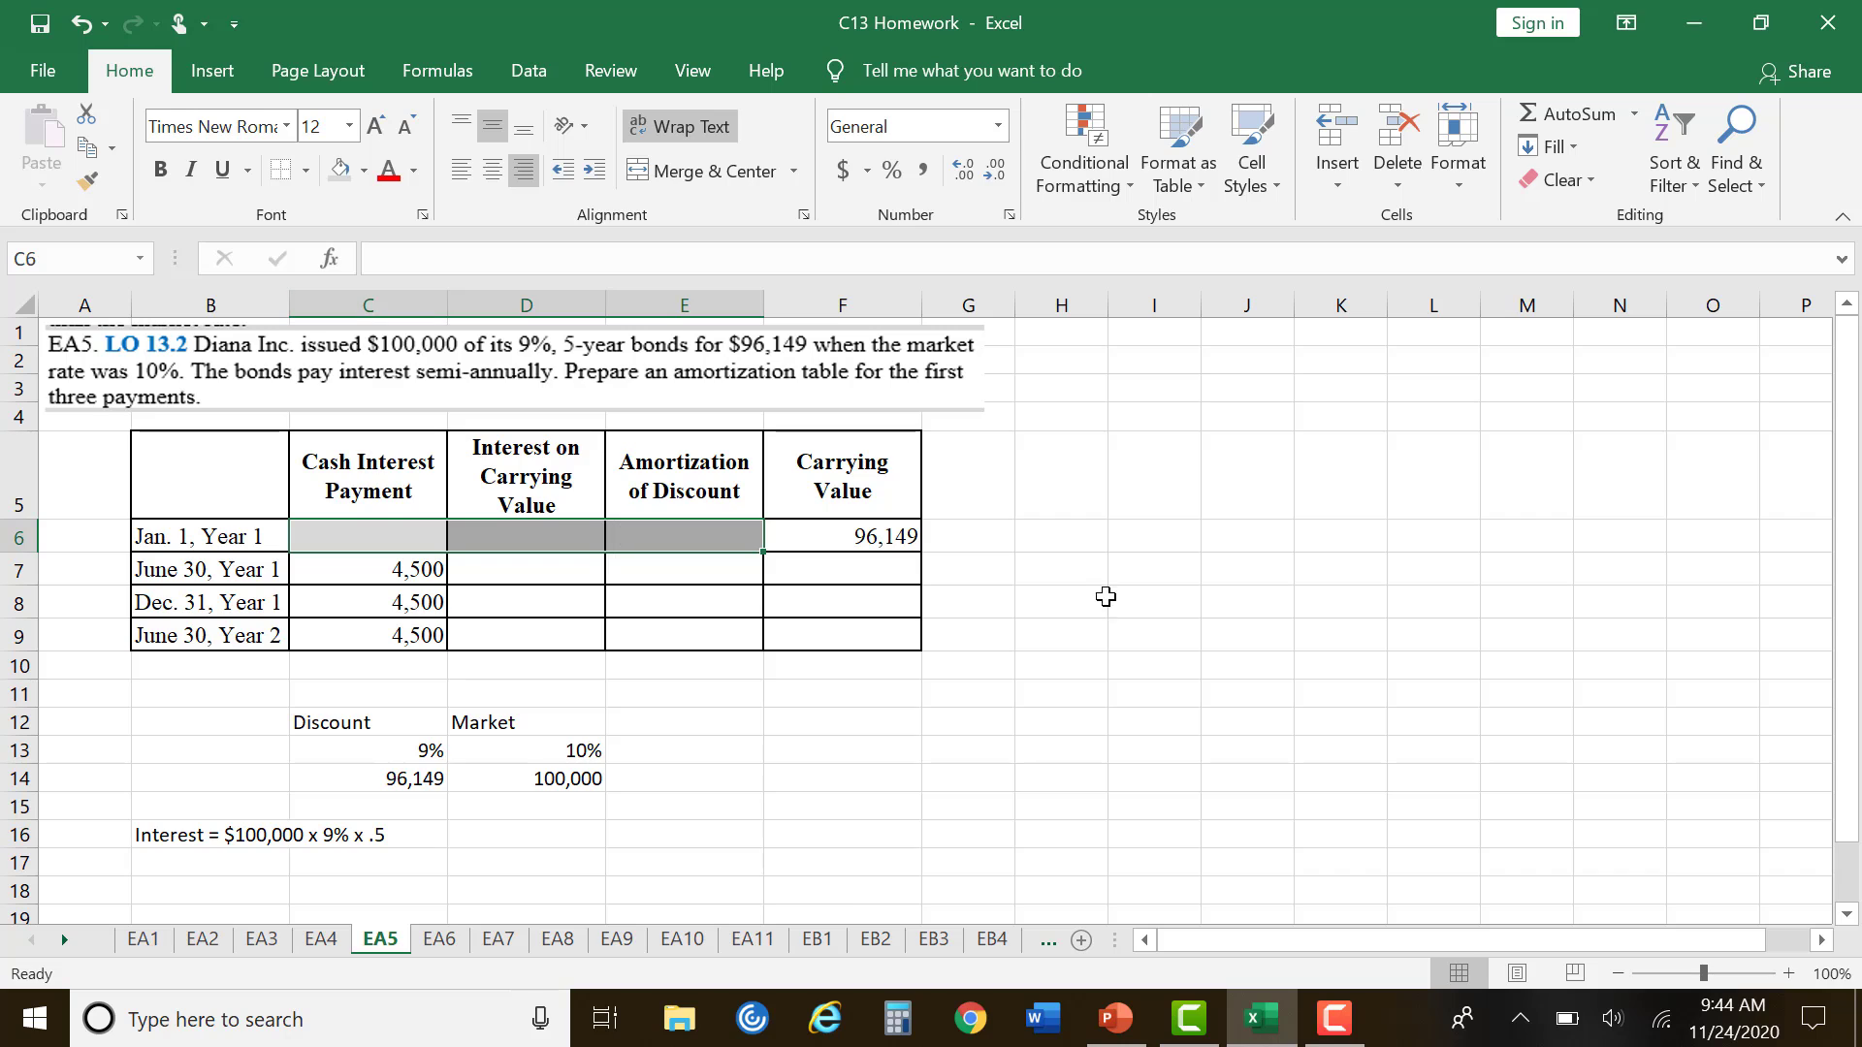
click(1067, 634)
click(905, 540)
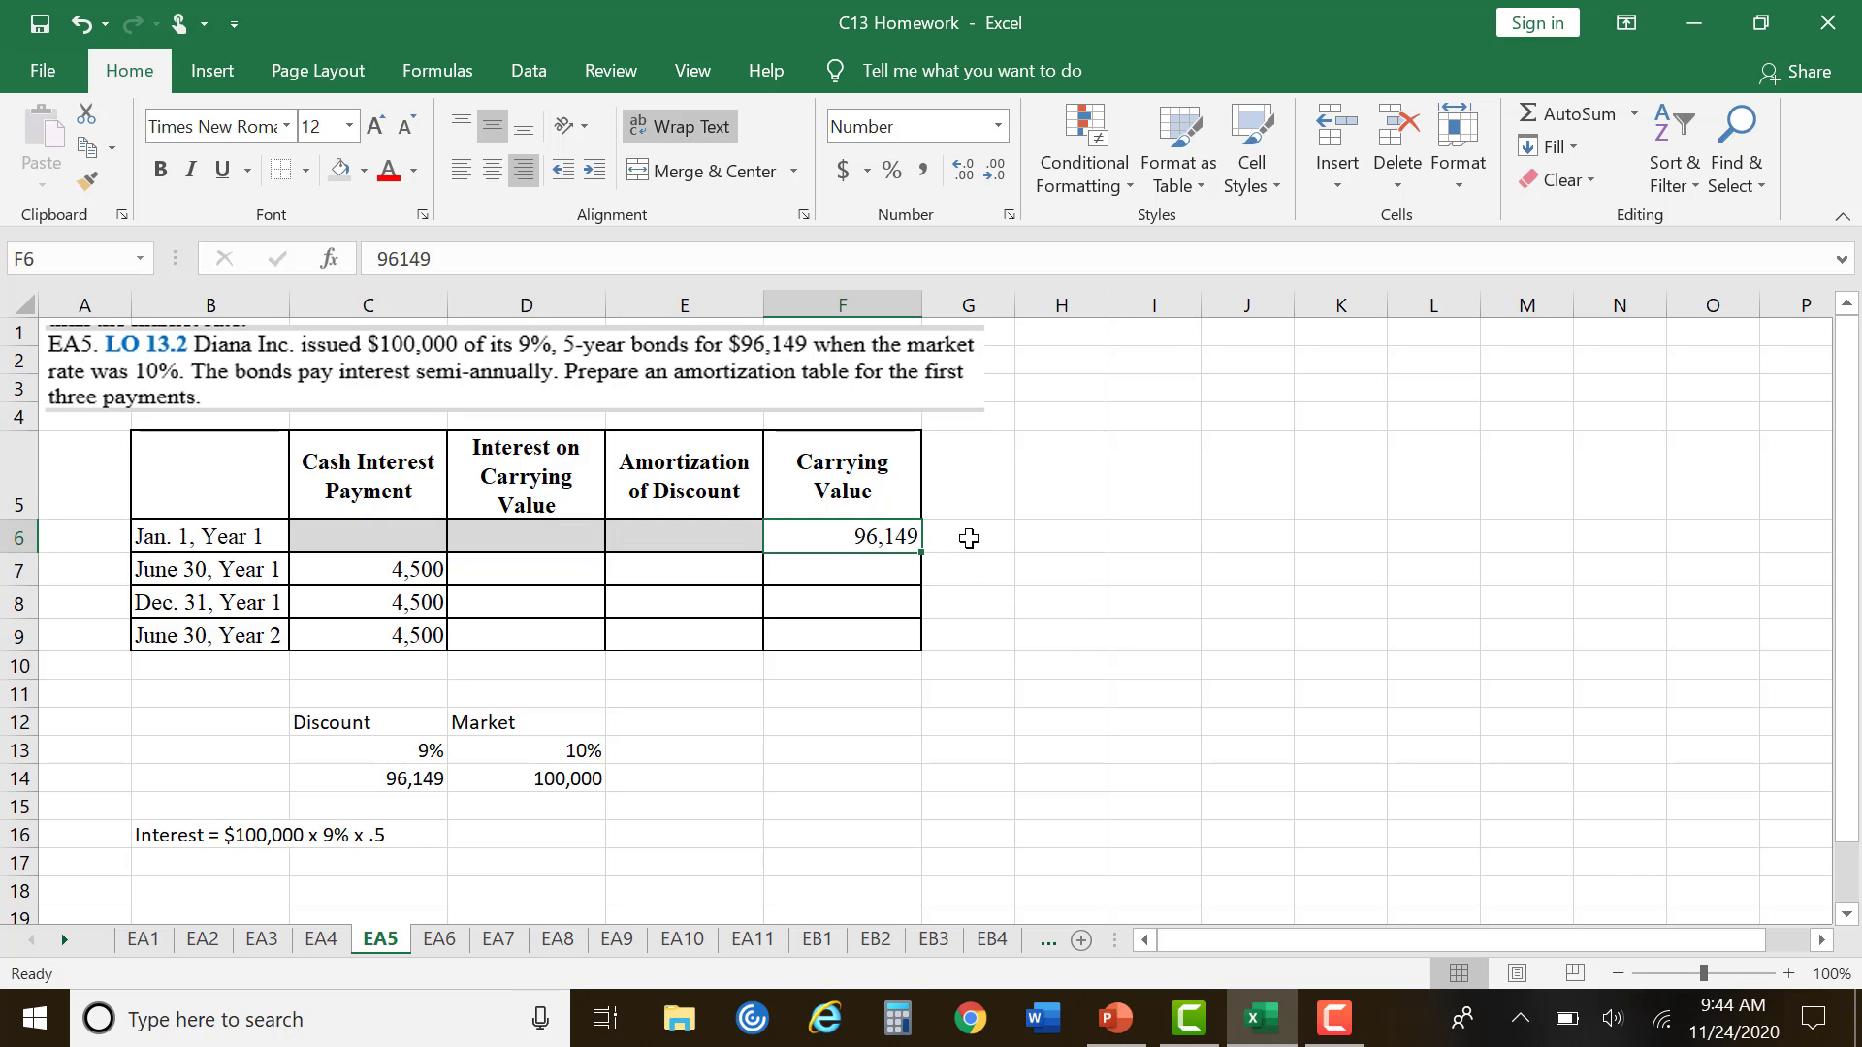
click(377, 574)
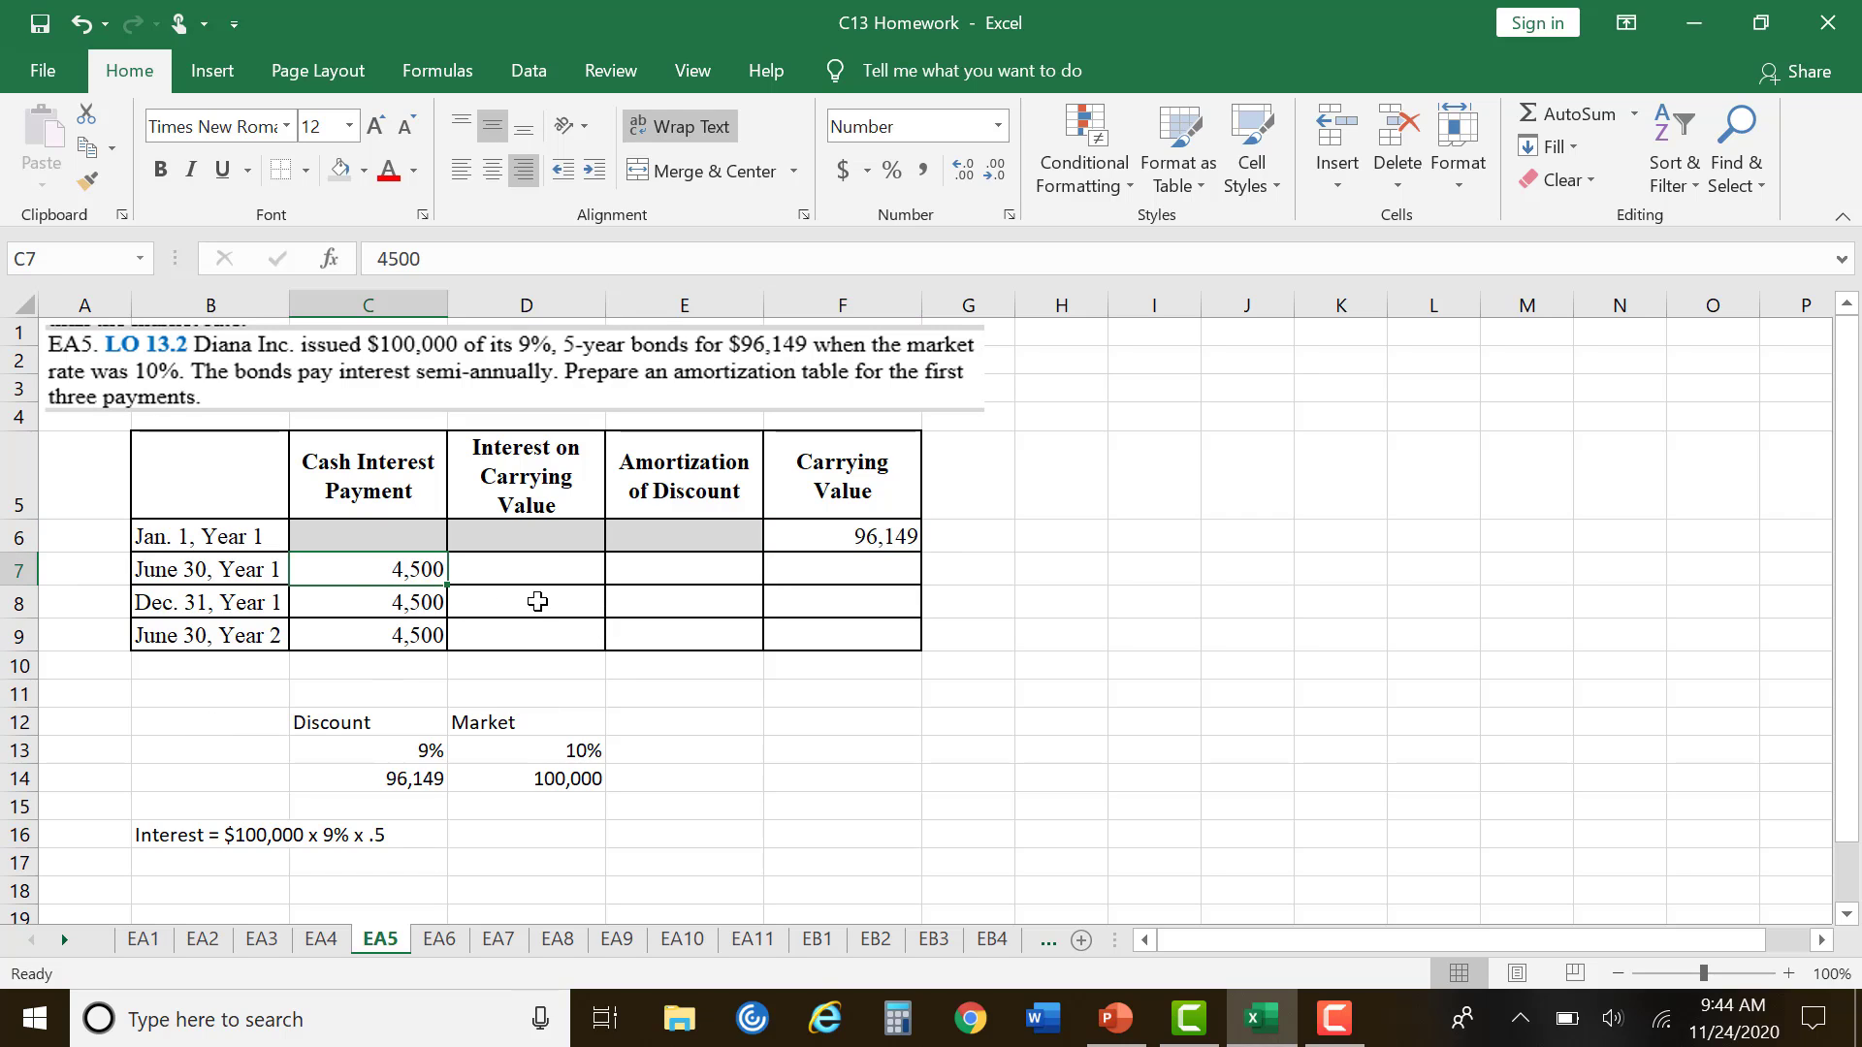
click(561, 563)
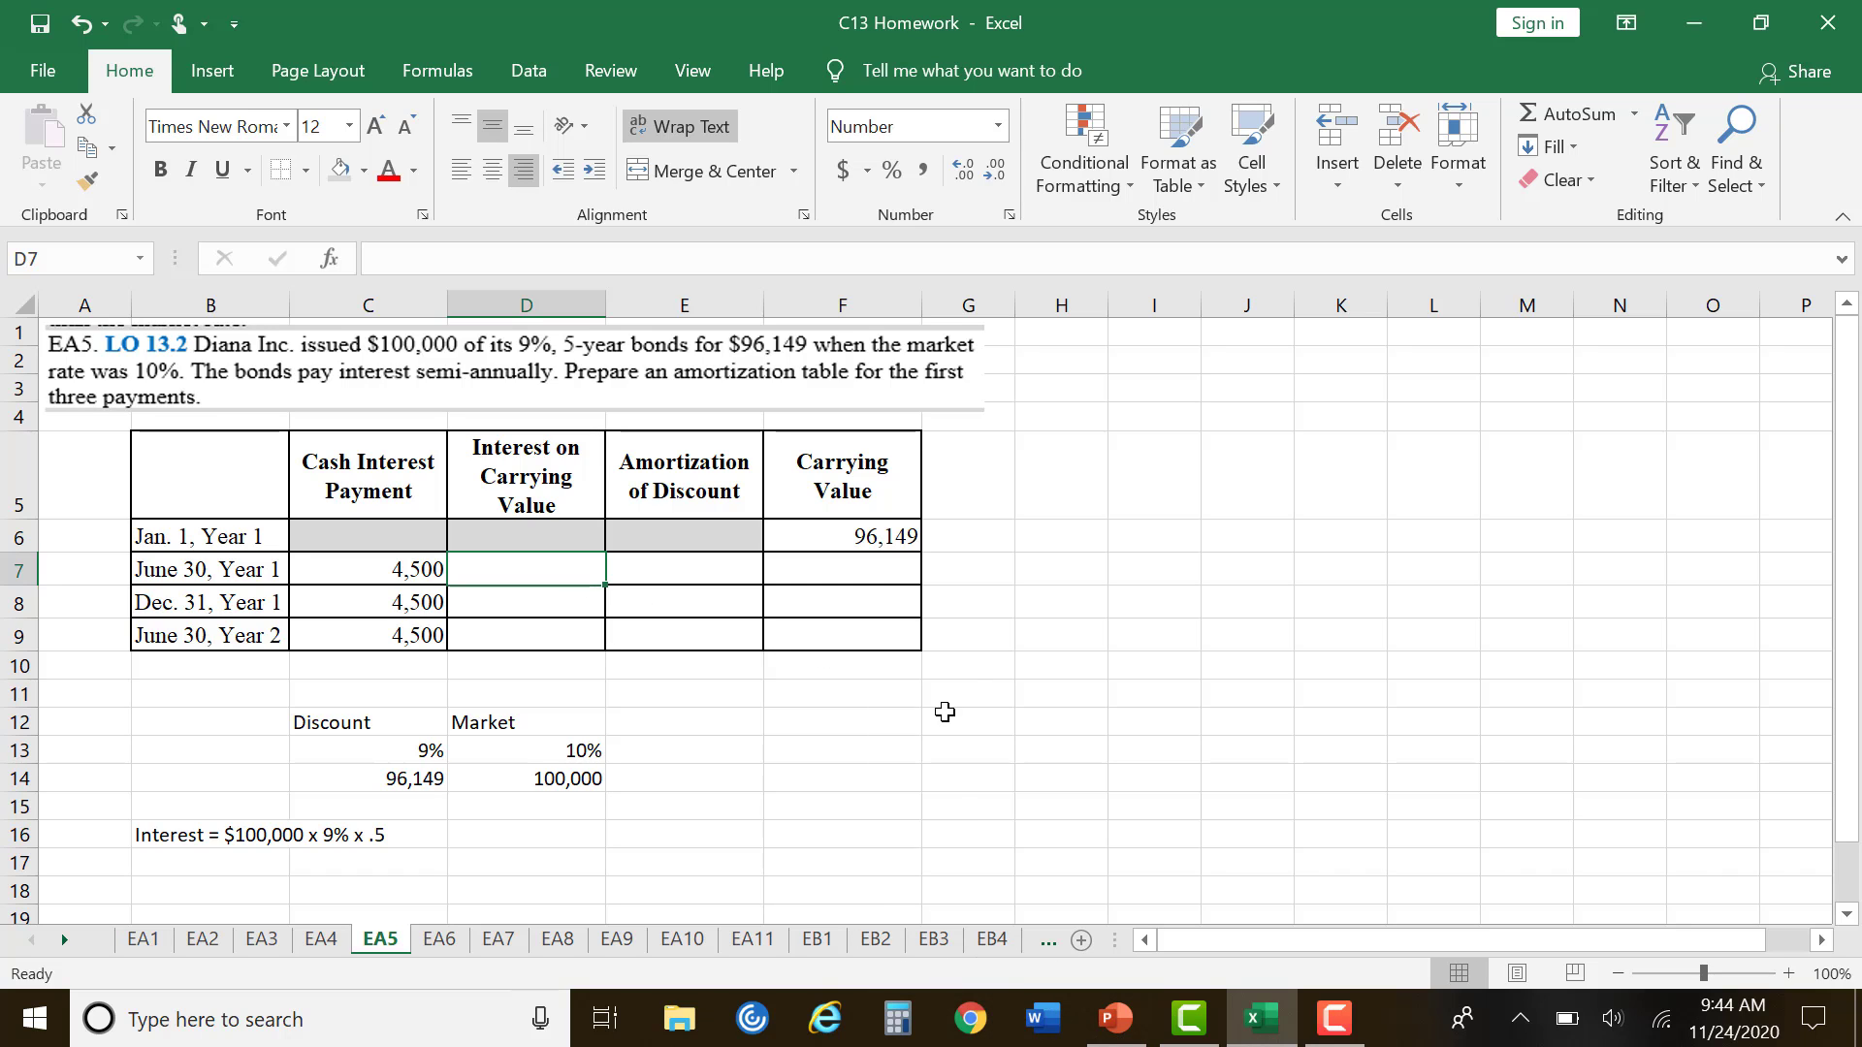
Step: Consult Figure 13.9 in PowerPoint, and back in Excel calculate the June 30, Year 1 interest on carrying value in D7 with =F6*.10*.5
click(1115, 1018)
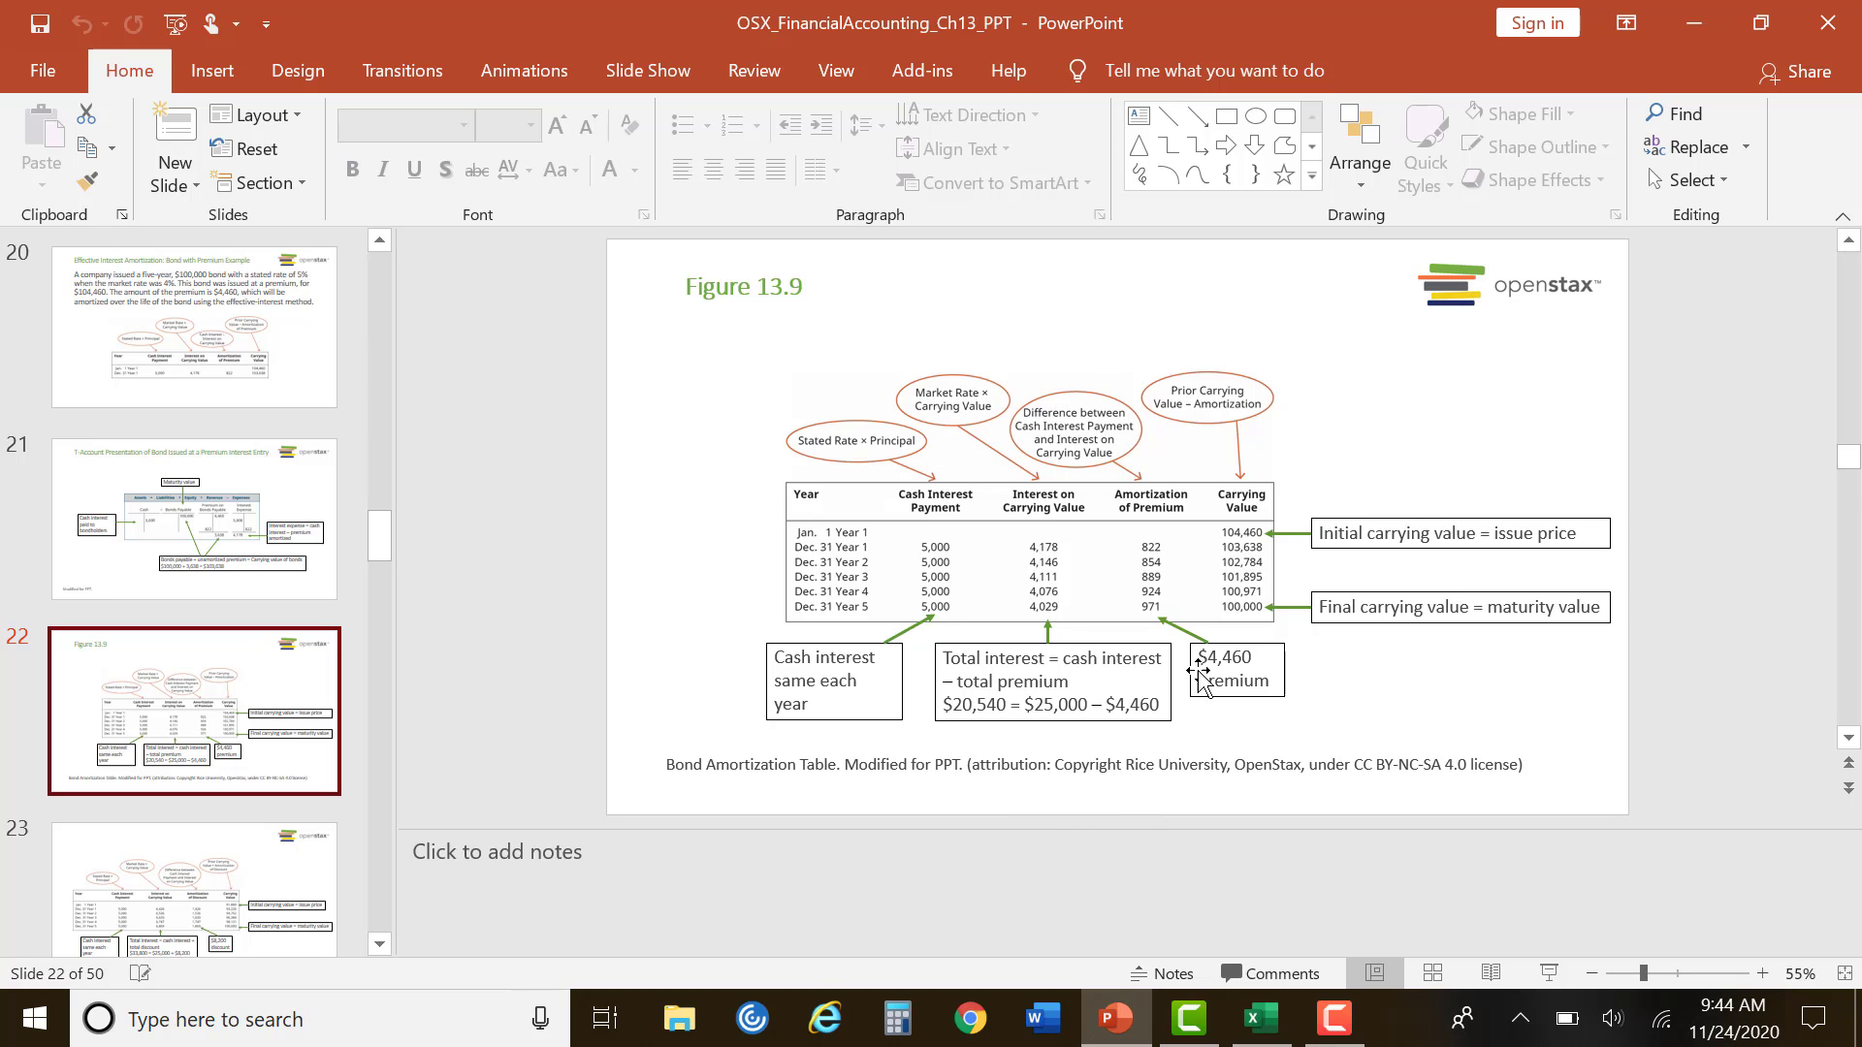
click(1241, 1017)
click(911, 747)
click(885, 530)
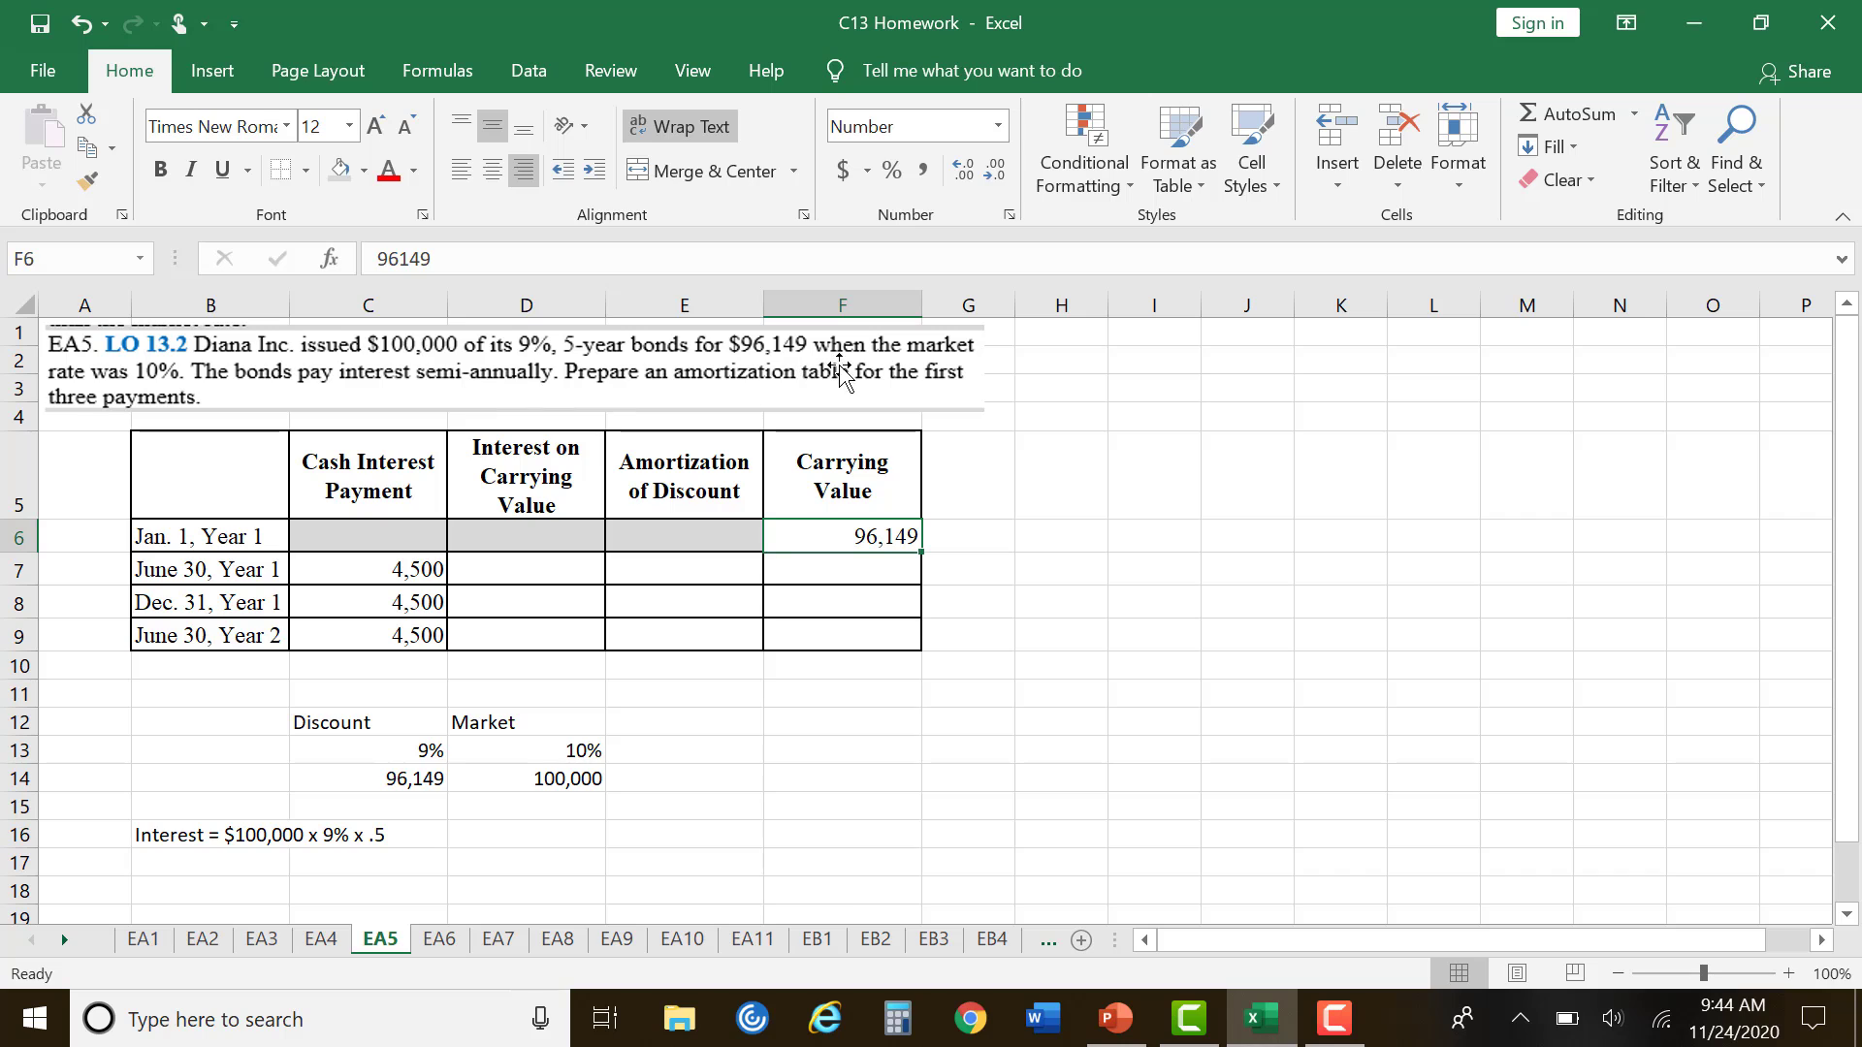
click(511, 579)
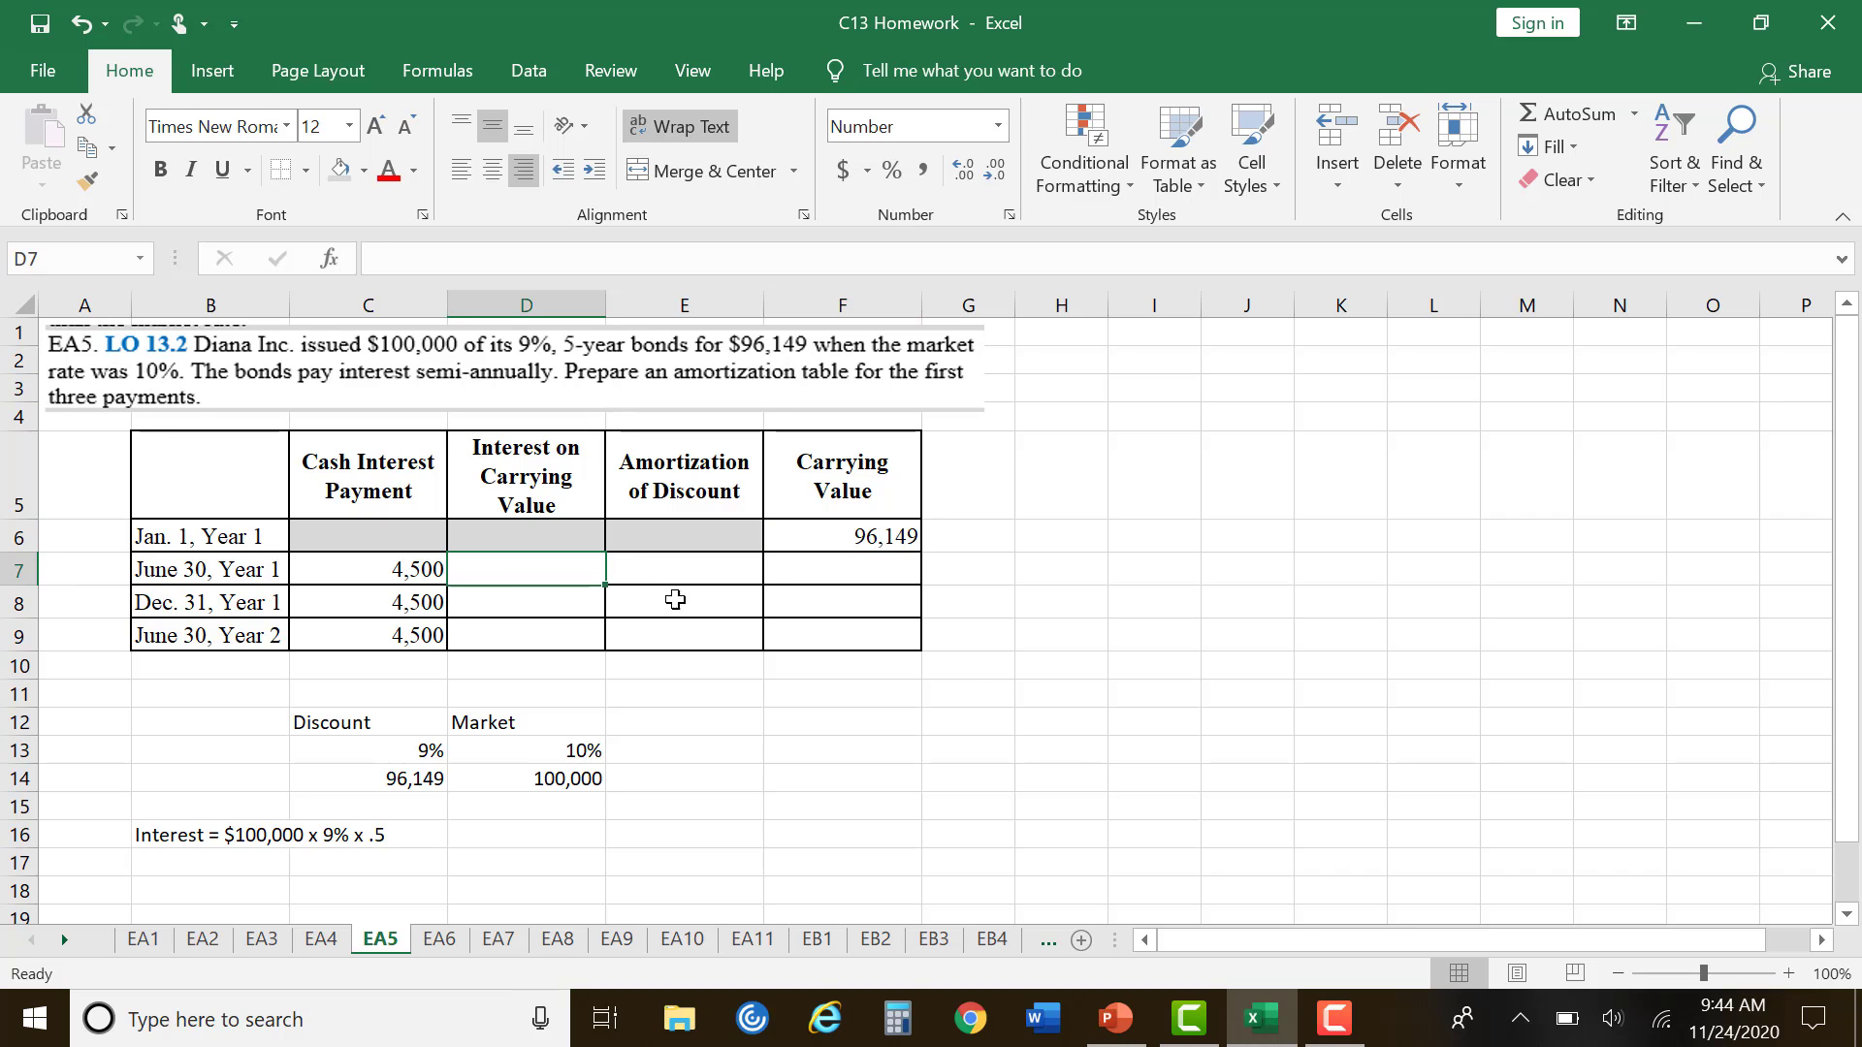
text(=)
click(885, 533)
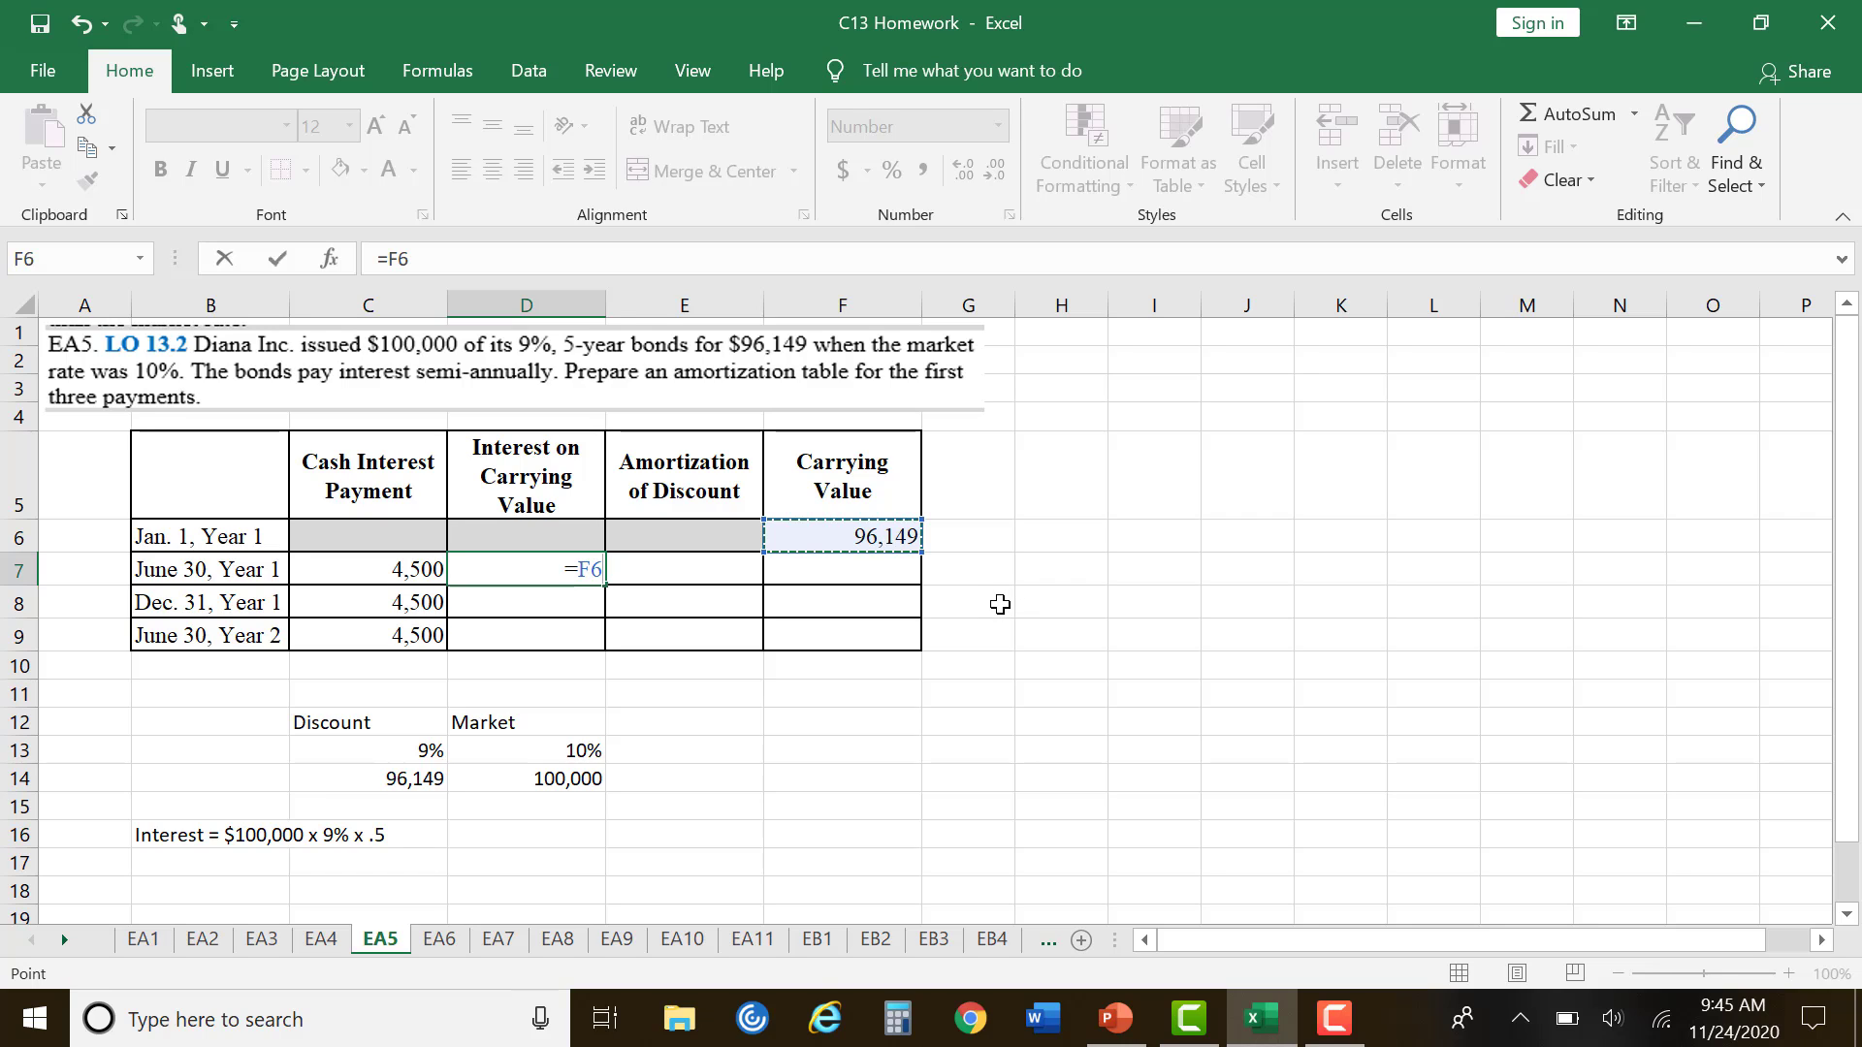
text(*)
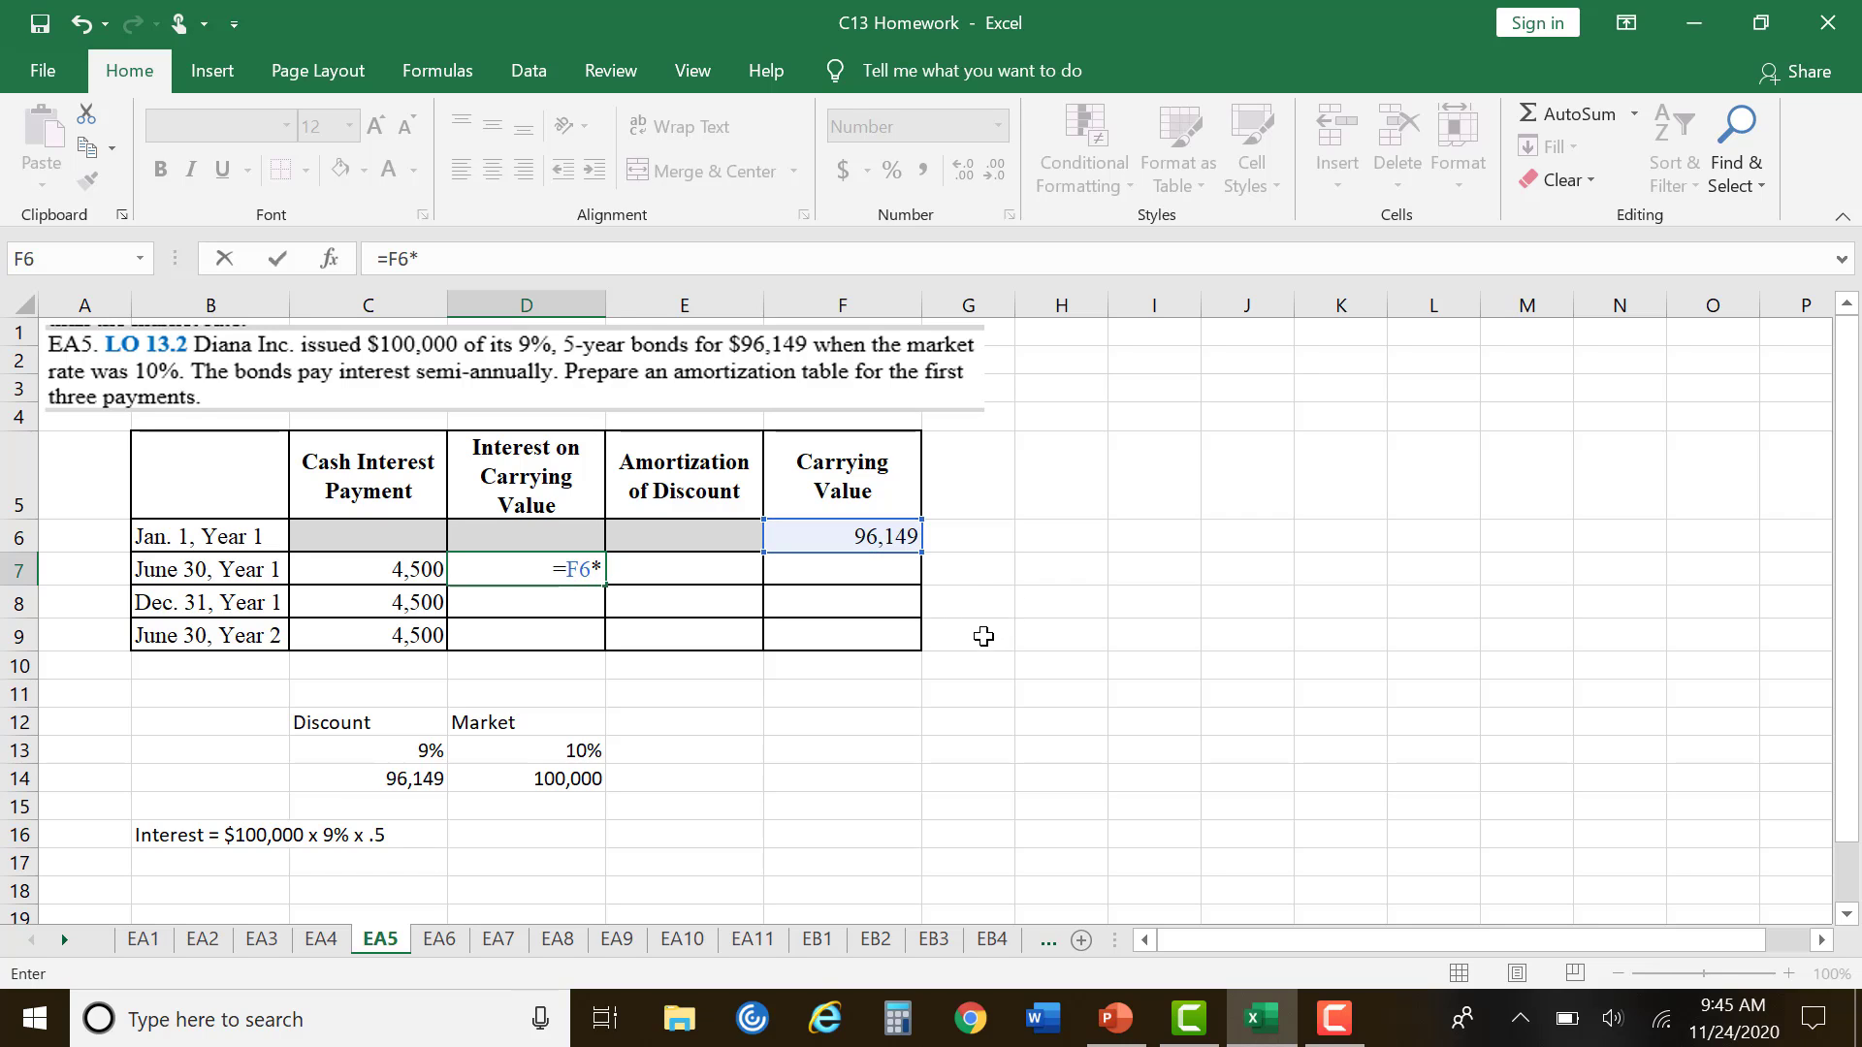
text(.10*.5)
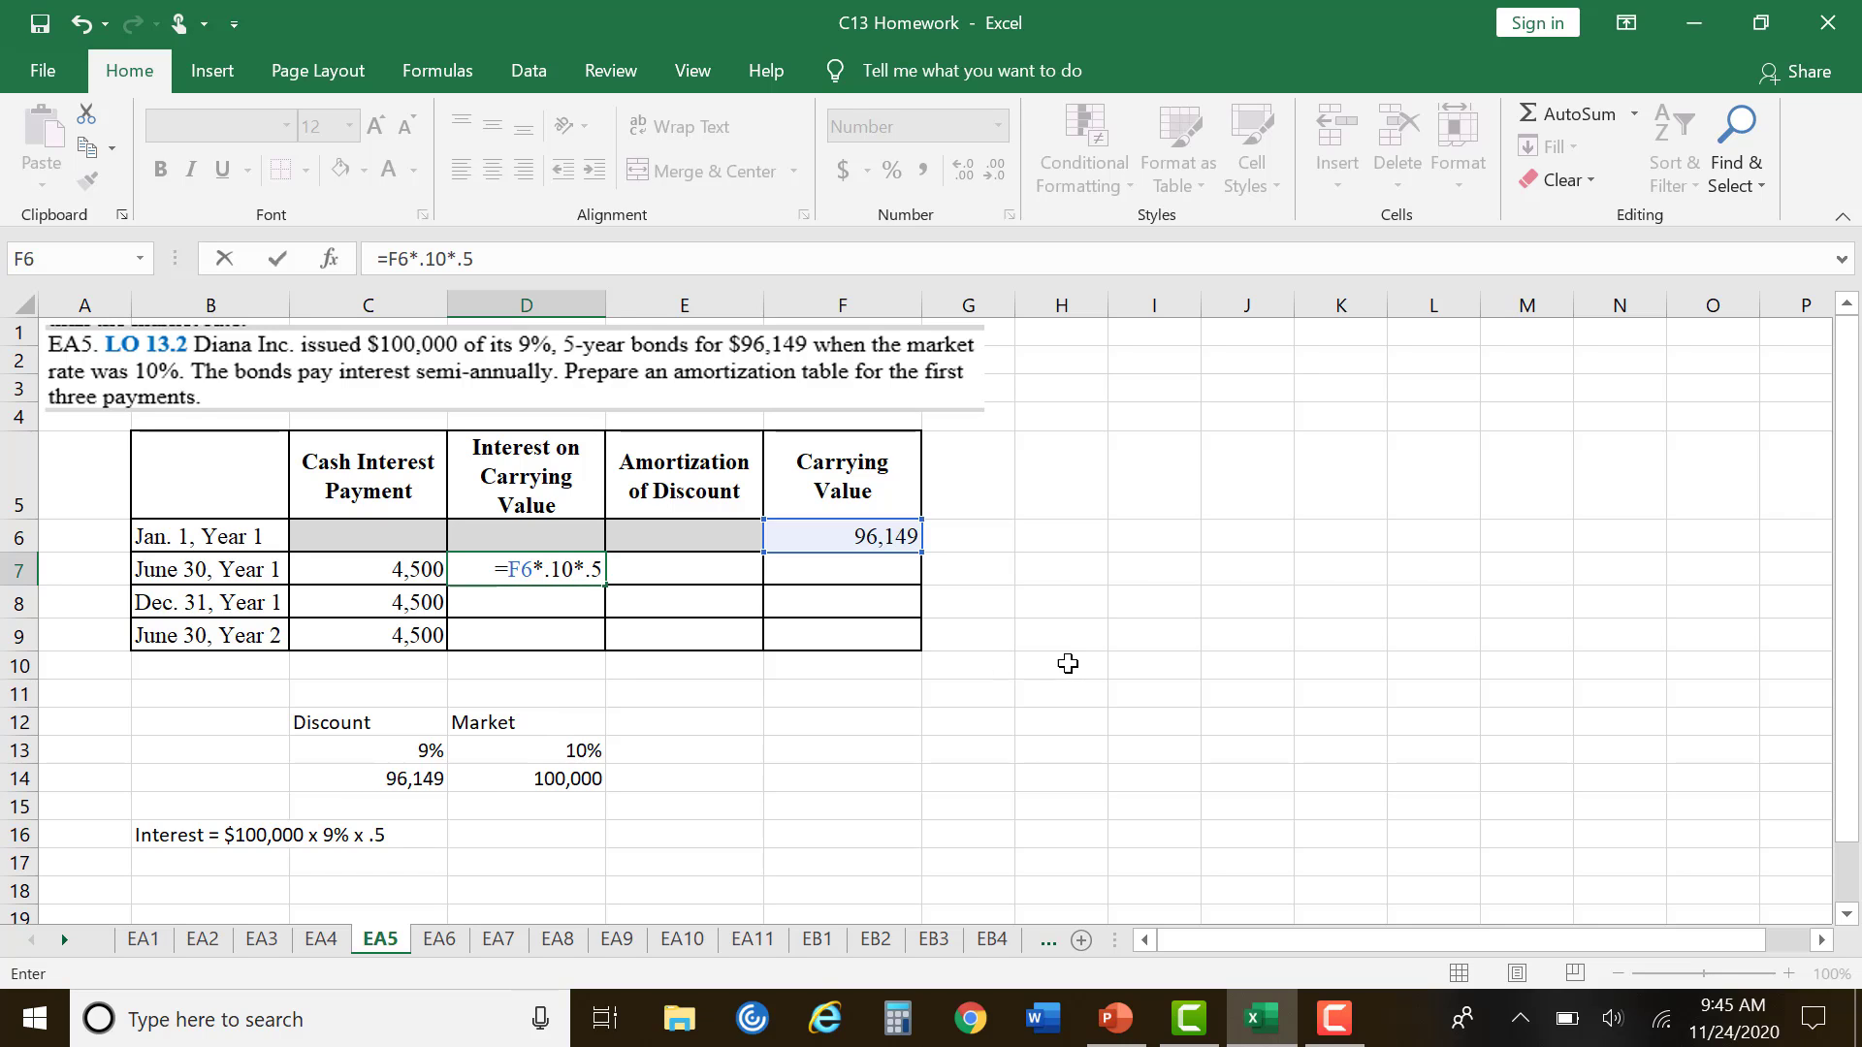
key(Return)
click(583, 576)
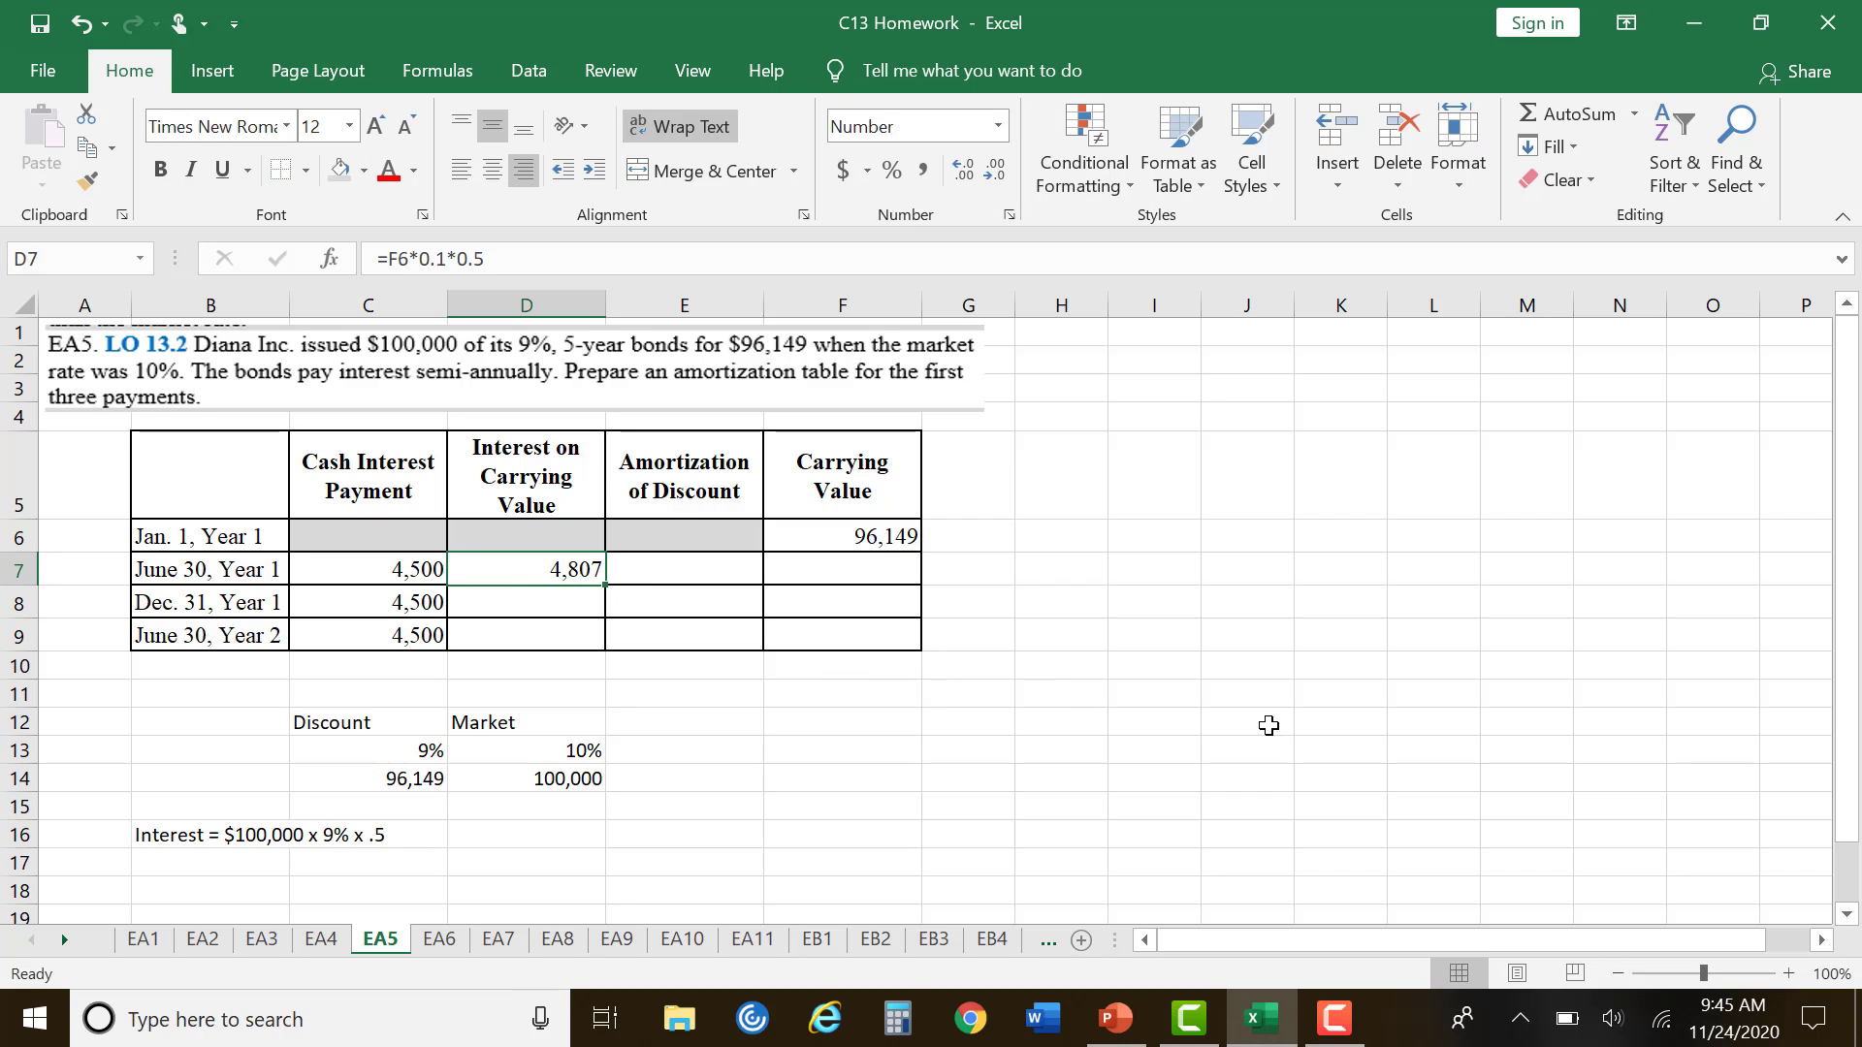
Step: Review how Figure 13.9 in PowerPoint computes the amortization column, and return to cell E7 in Excel
click(717, 571)
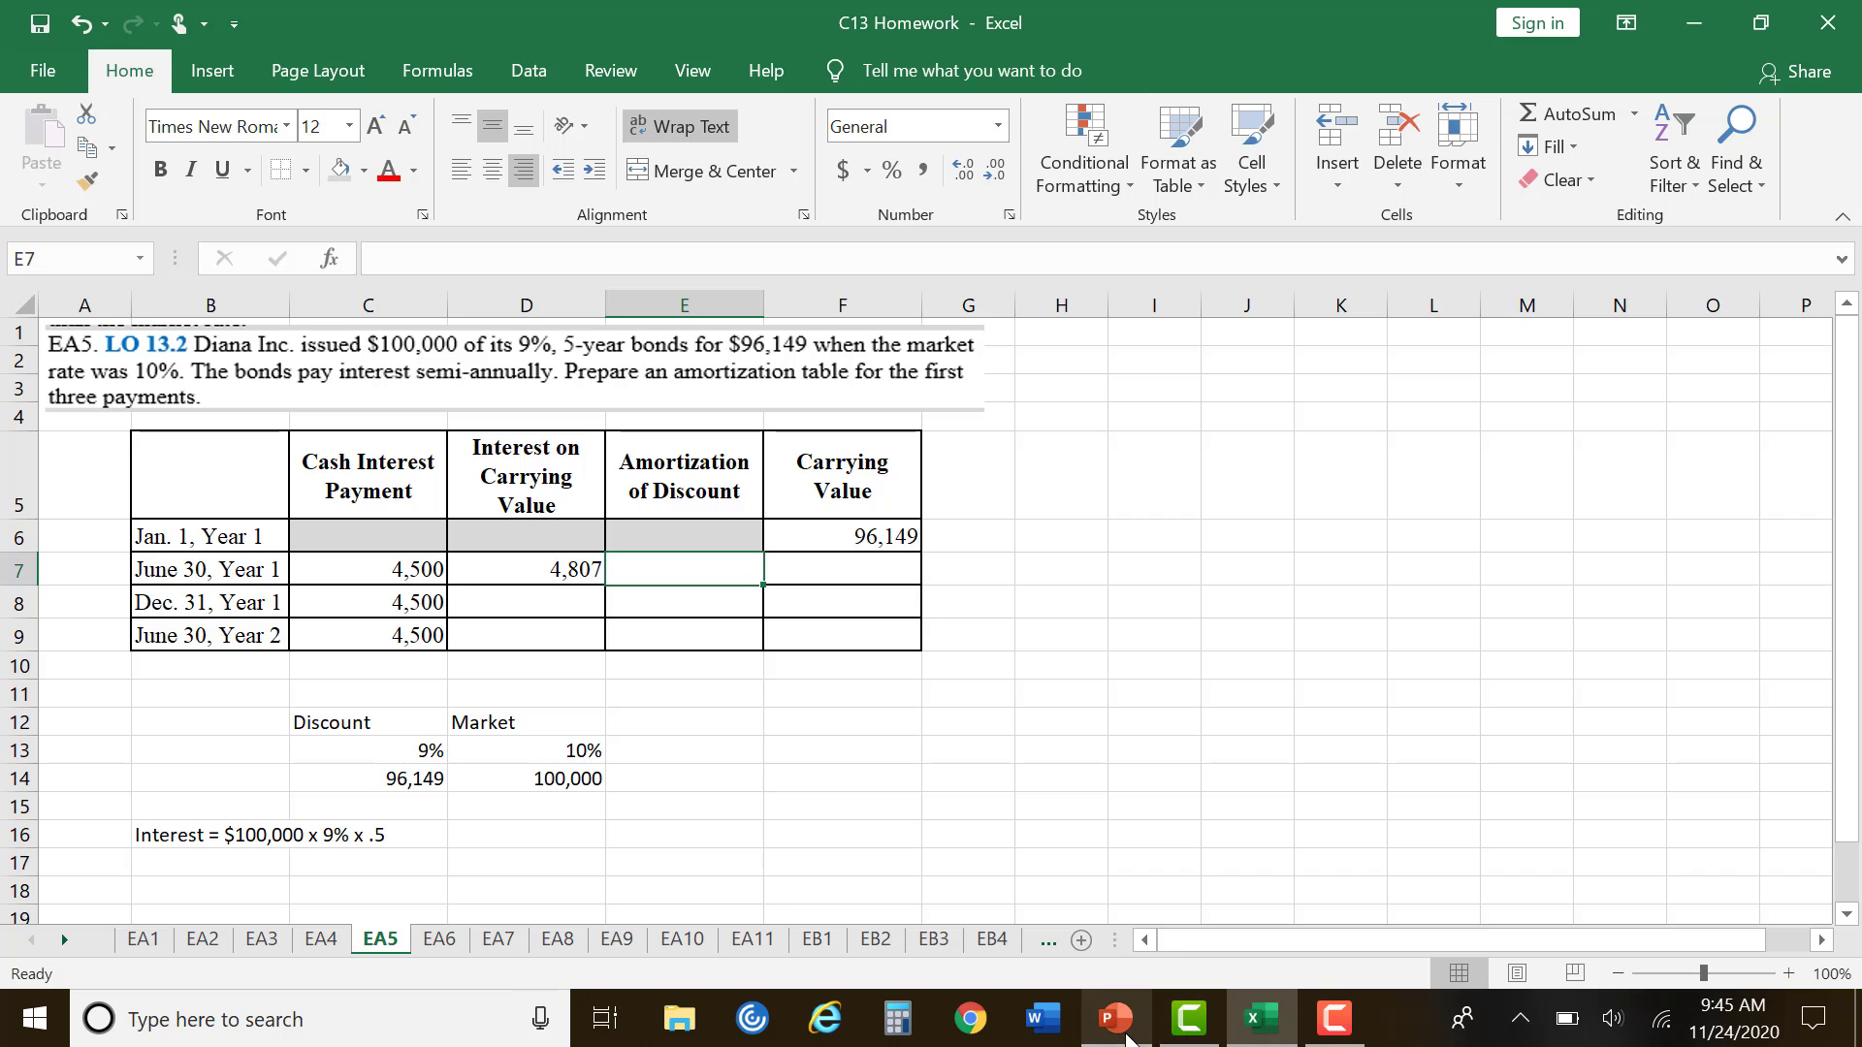
click(1290, 842)
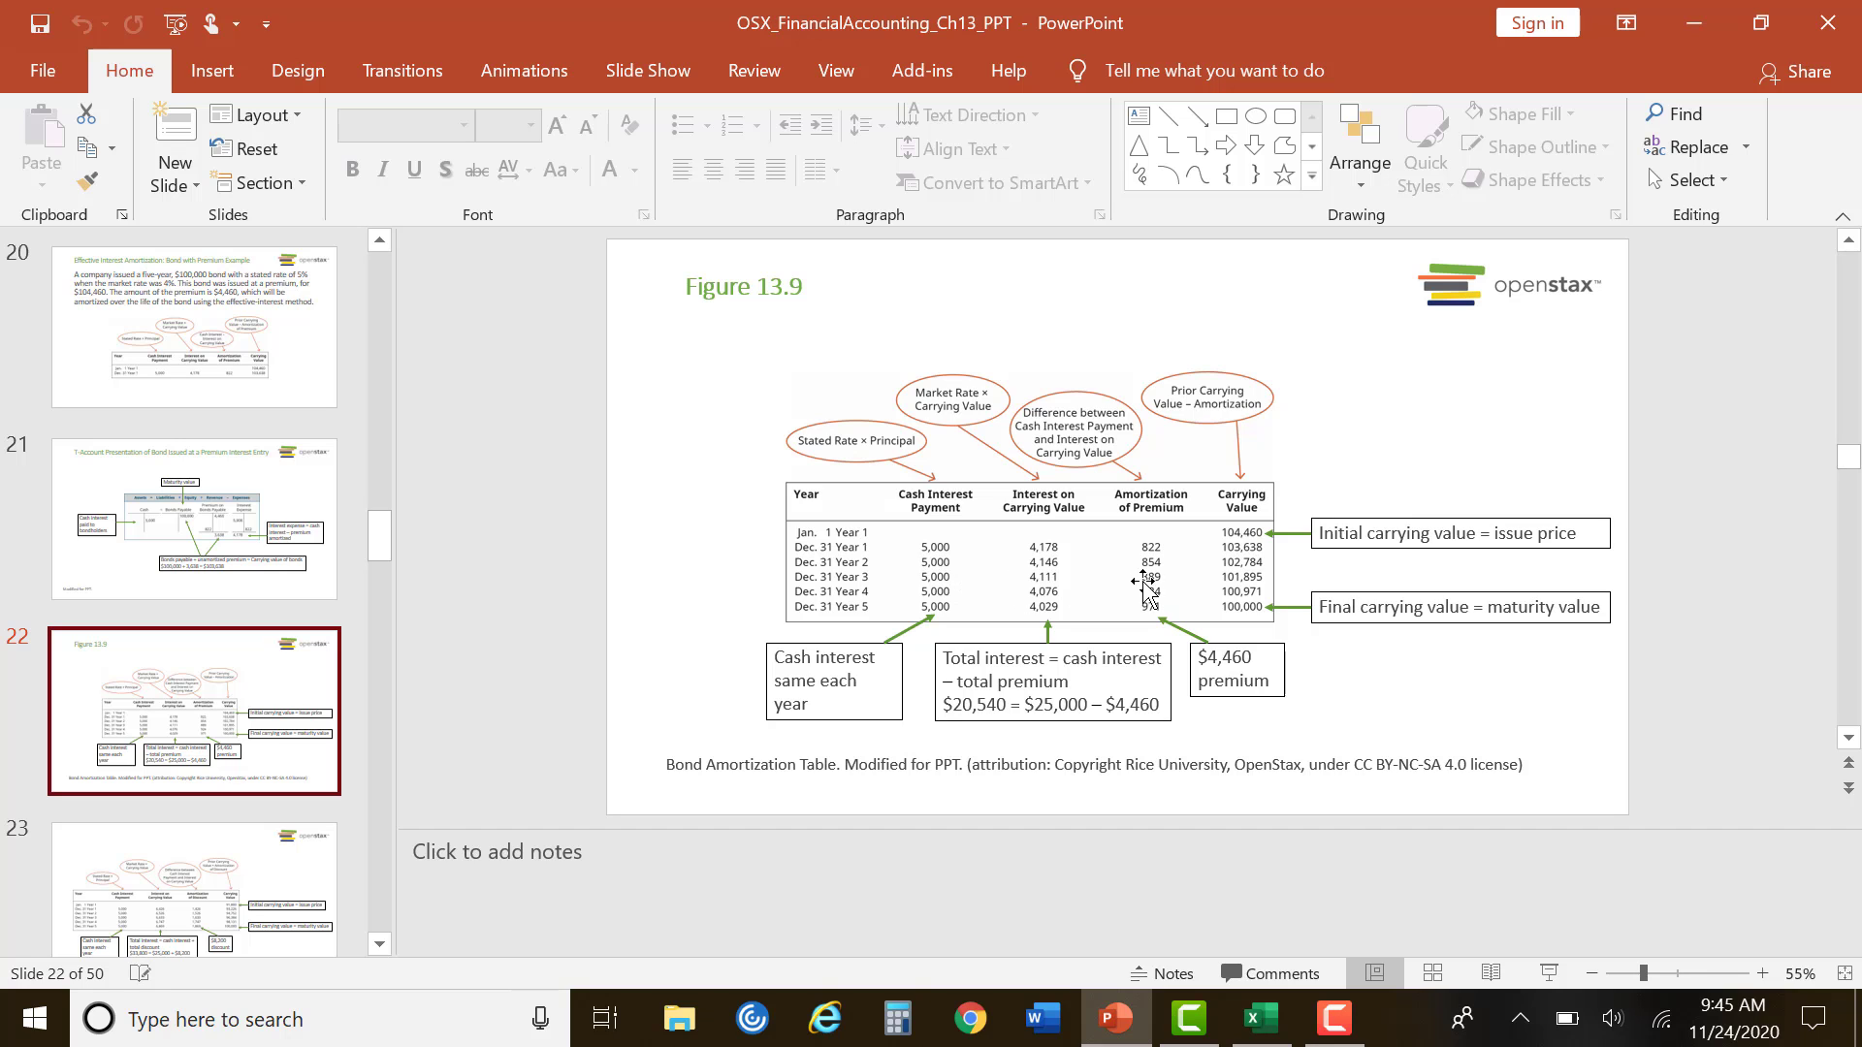
click(1264, 1023)
click(805, 691)
click(730, 595)
click(737, 570)
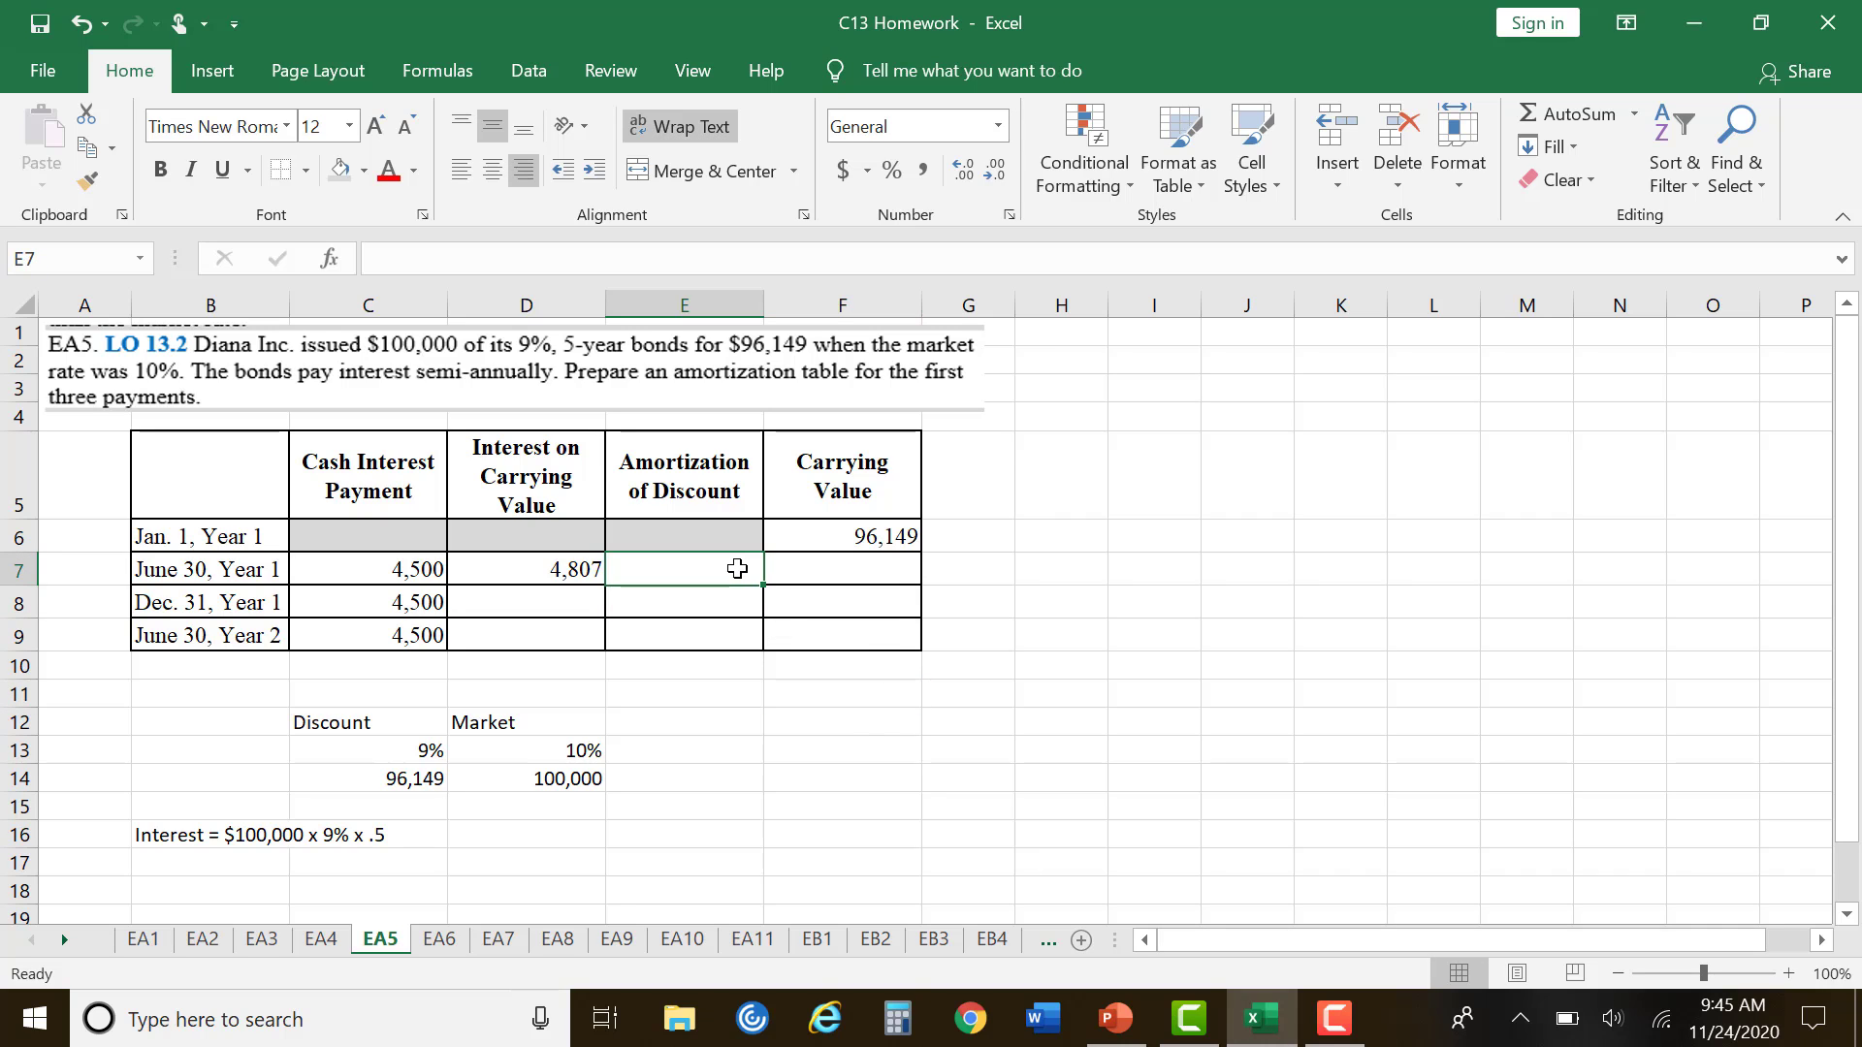
text(=)
click(396, 582)
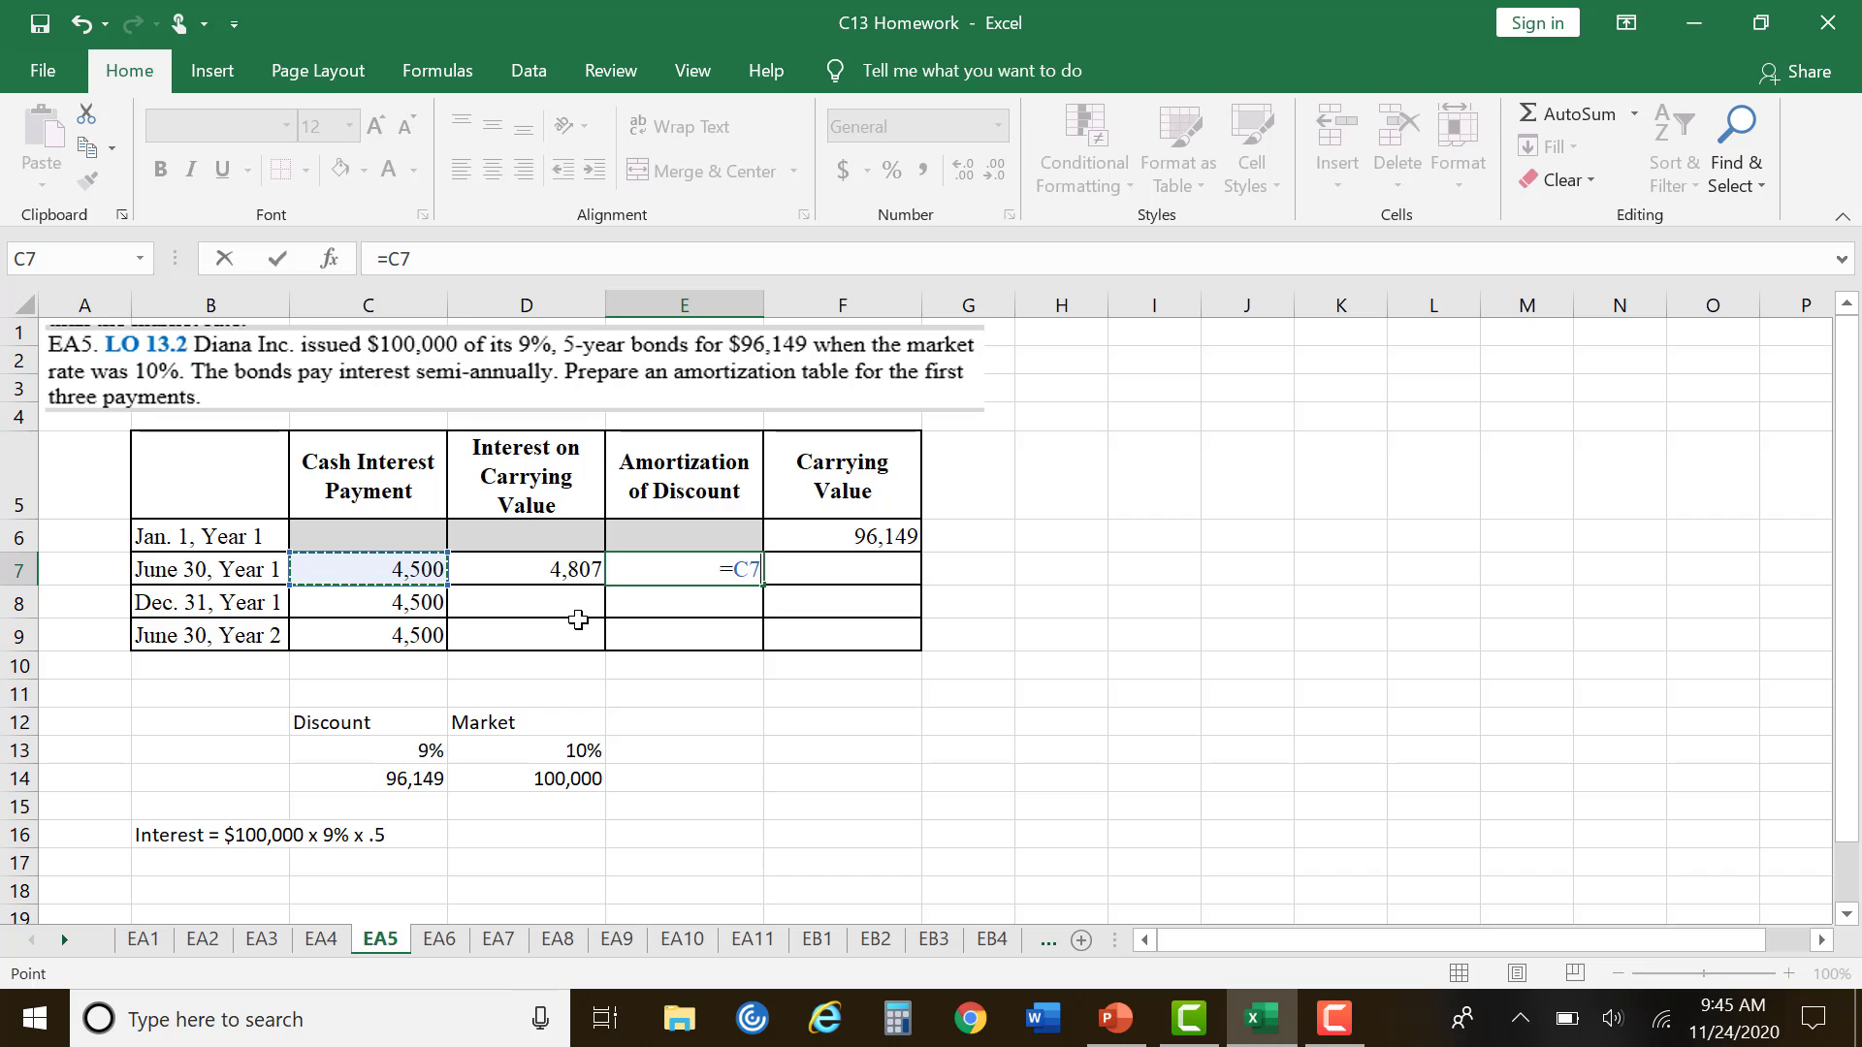
key(BackSpace)
key(BackSpace)
key(BackSpace)
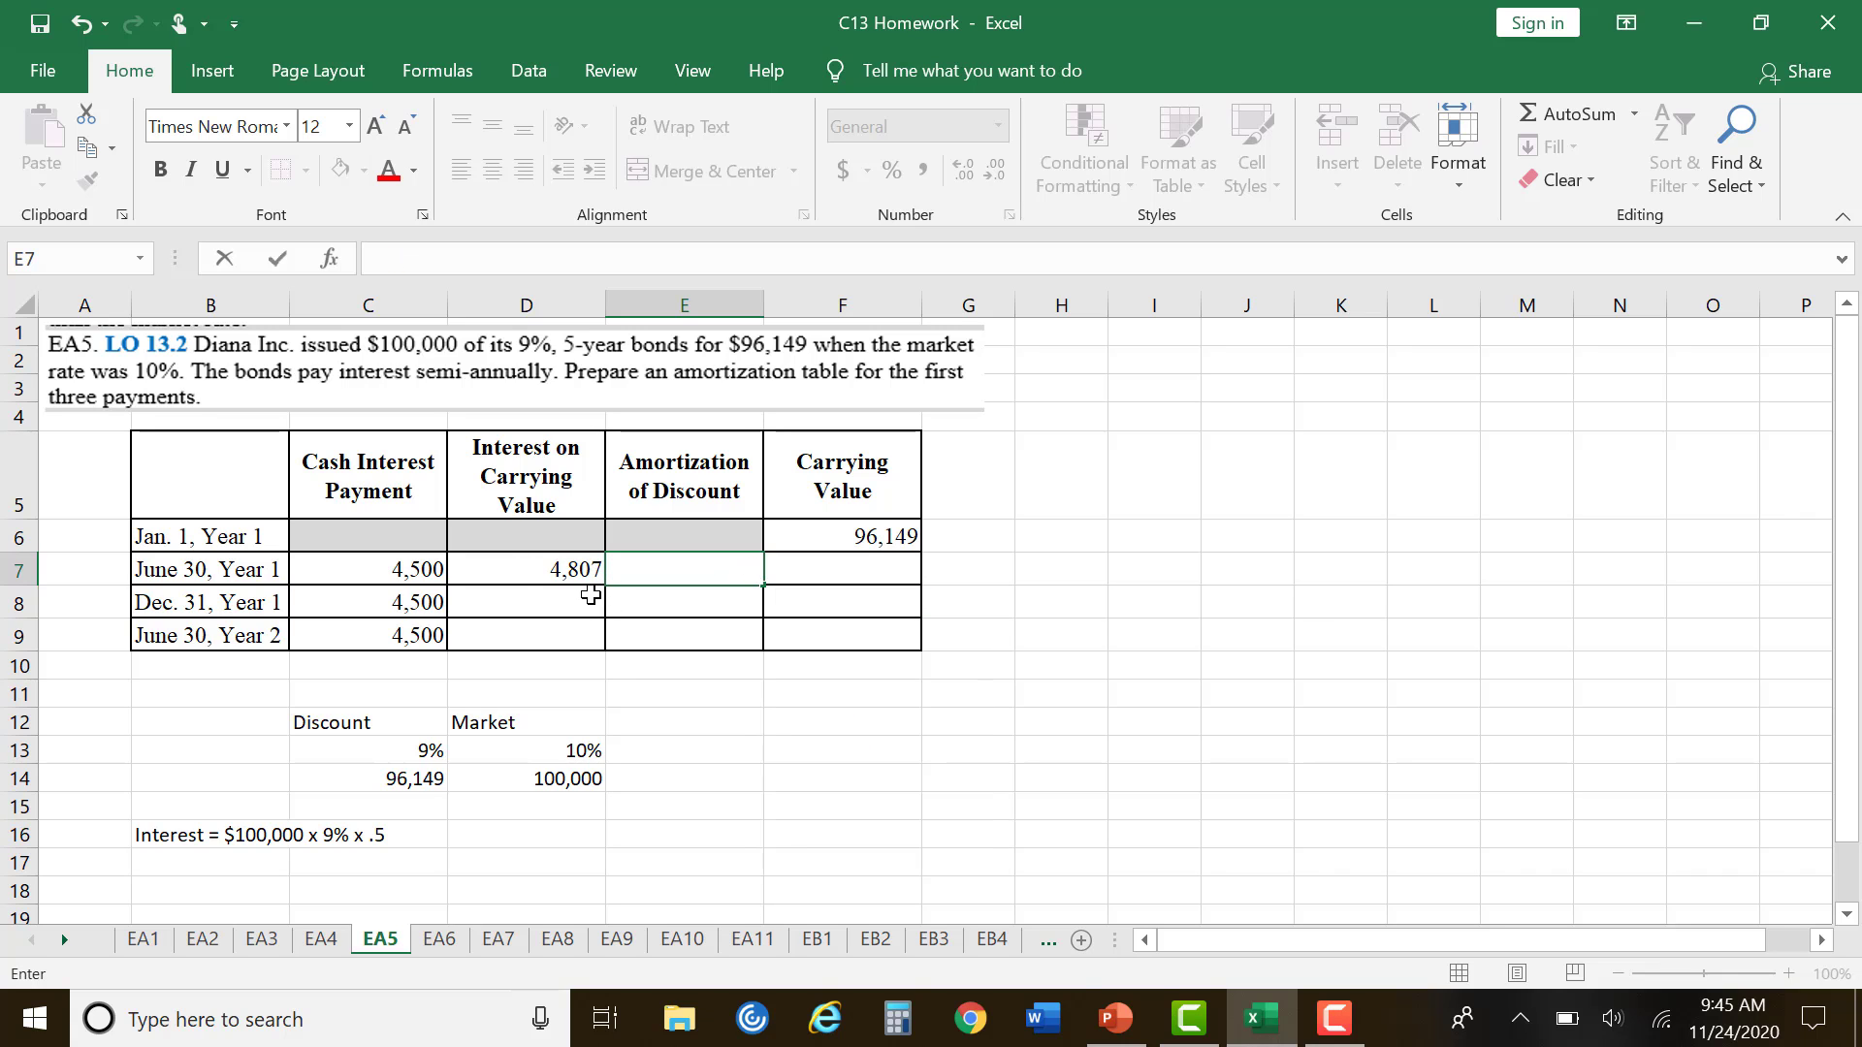
Step: Recheck the amortization column of Figure 13.9 in PowerPoint, and enter 307 as the June 30, Year 1 discount amortization in E7 in Excel
click(1115, 1017)
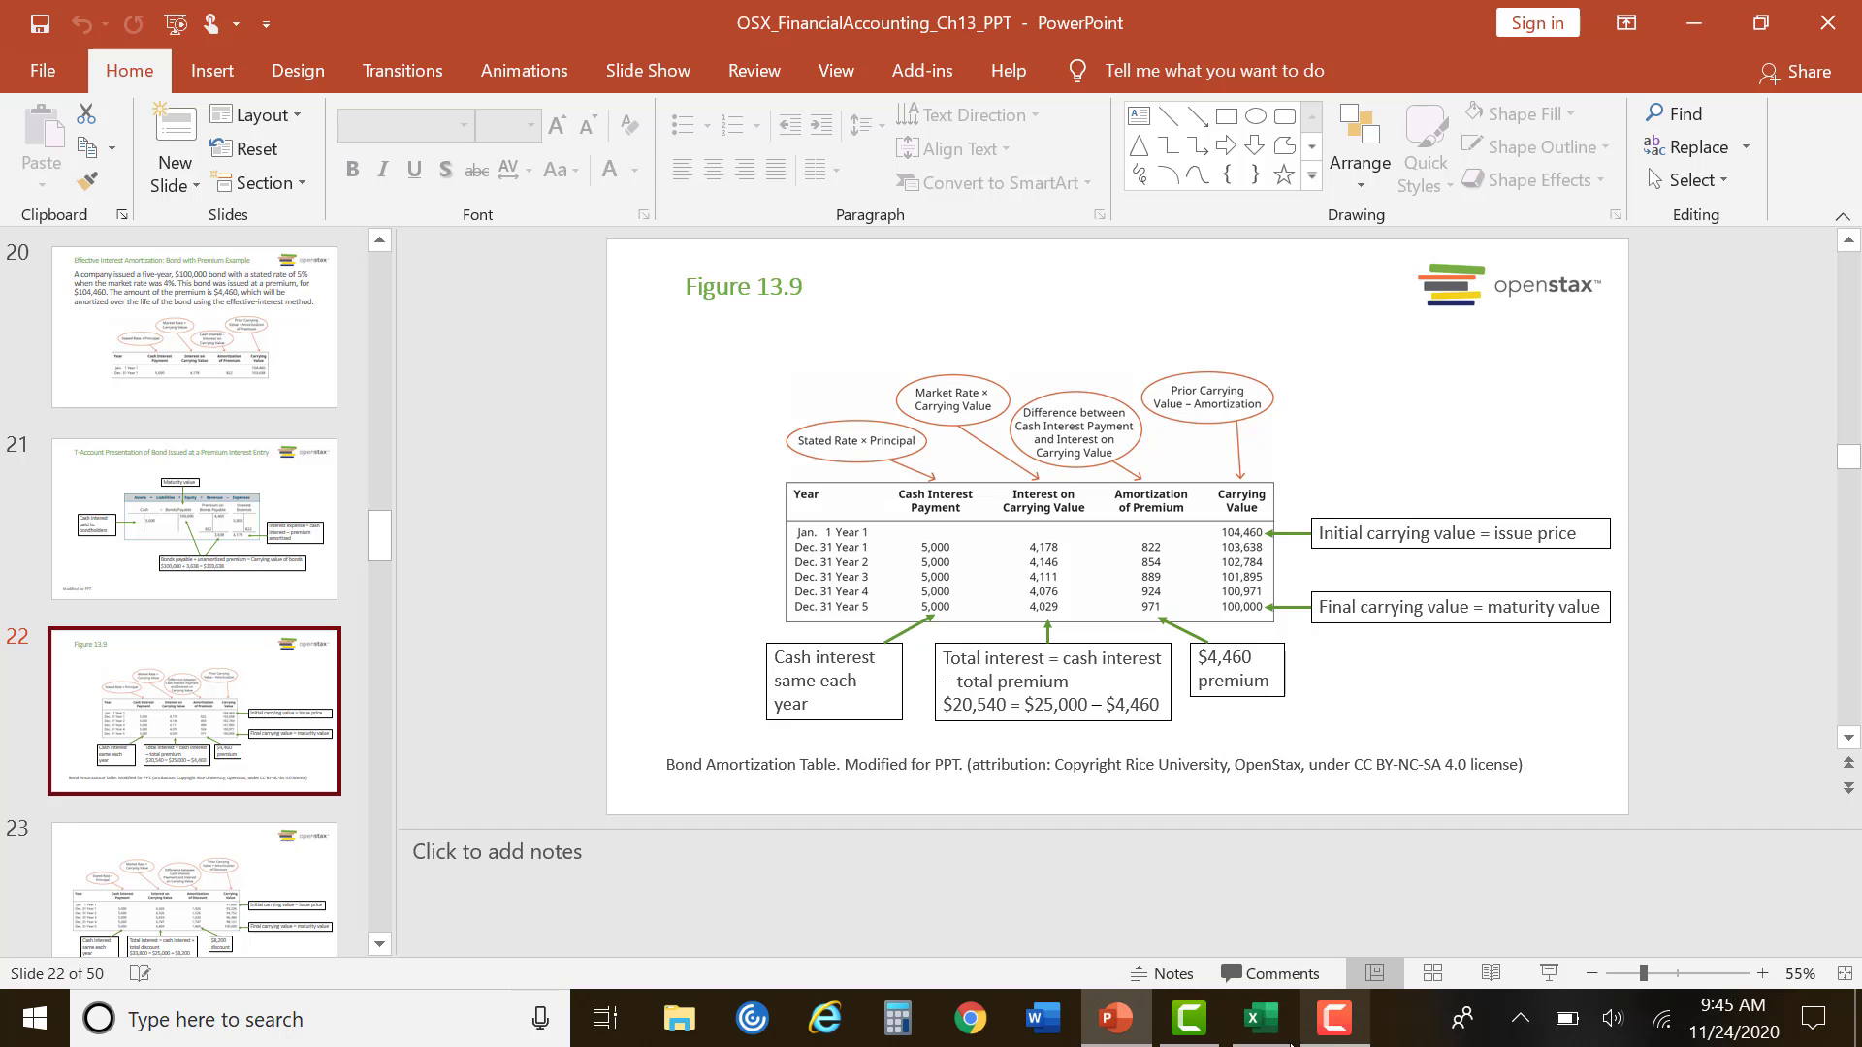
mouse_move(1263, 1041)
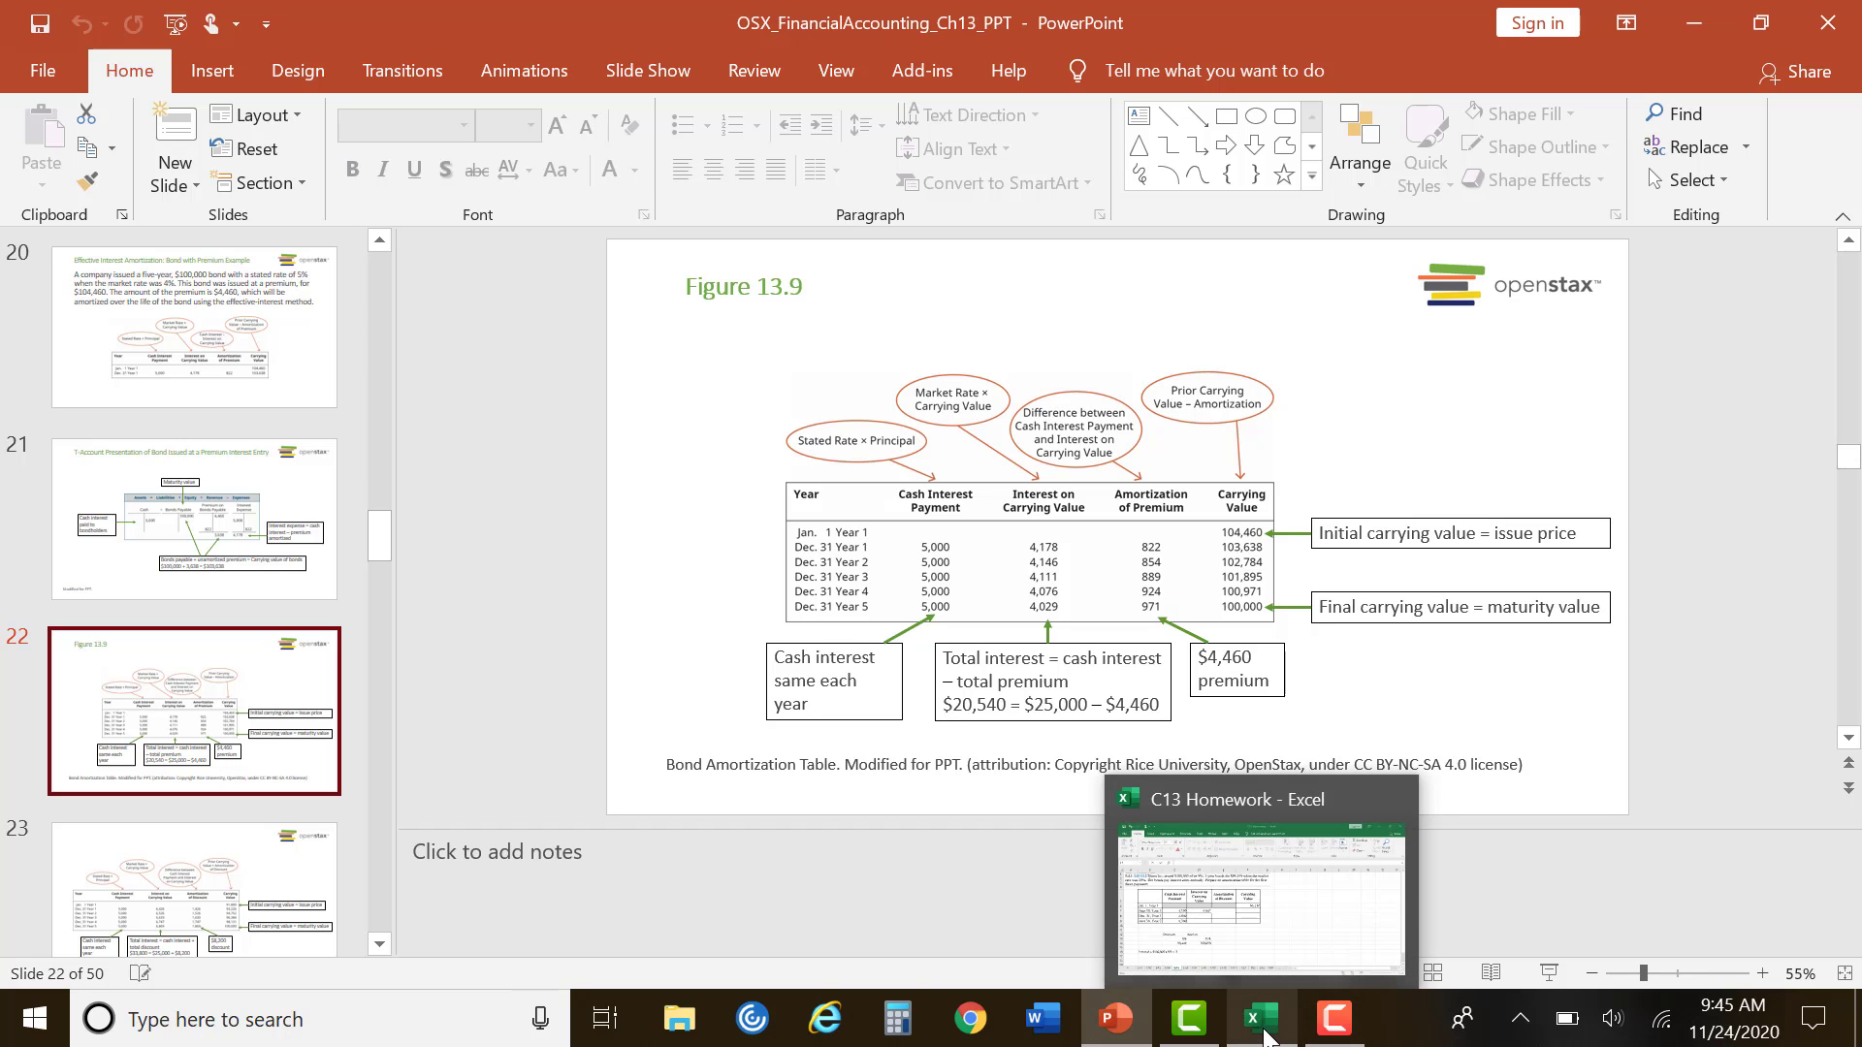
click(1263, 1038)
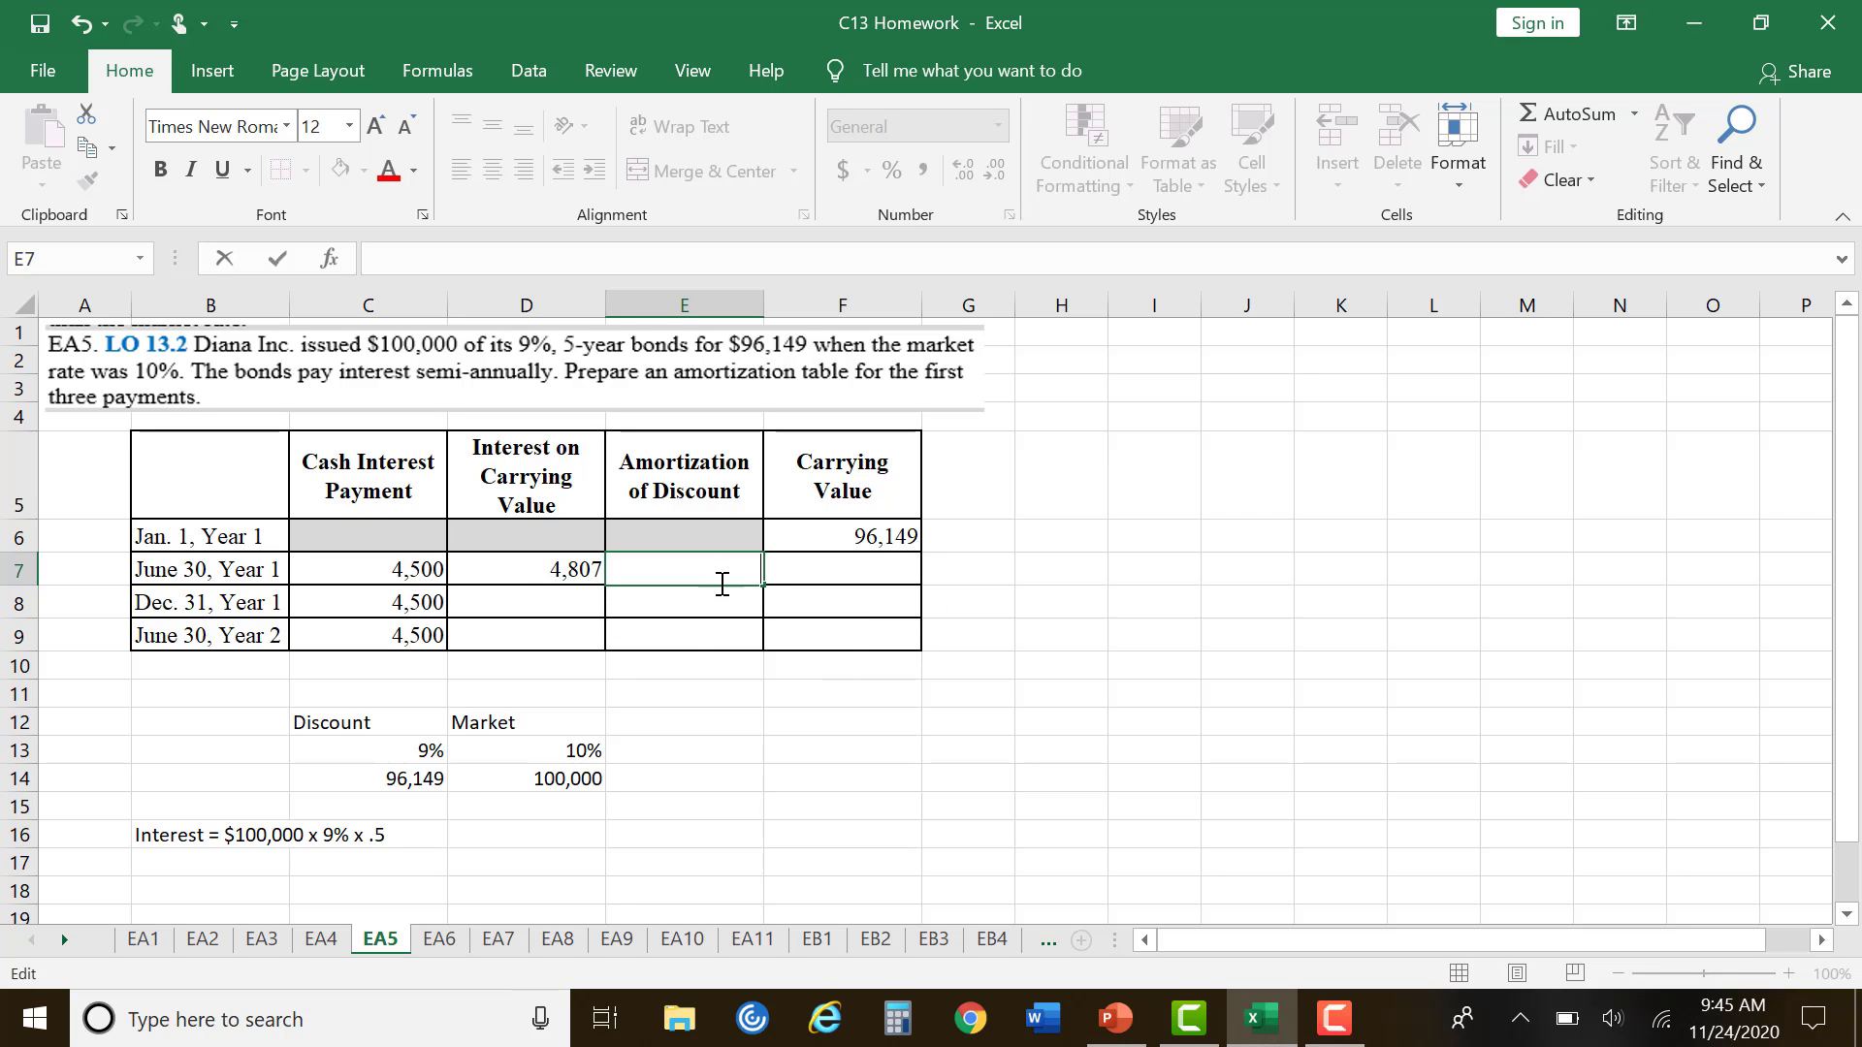
text(307)
key(Return)
click(713, 569)
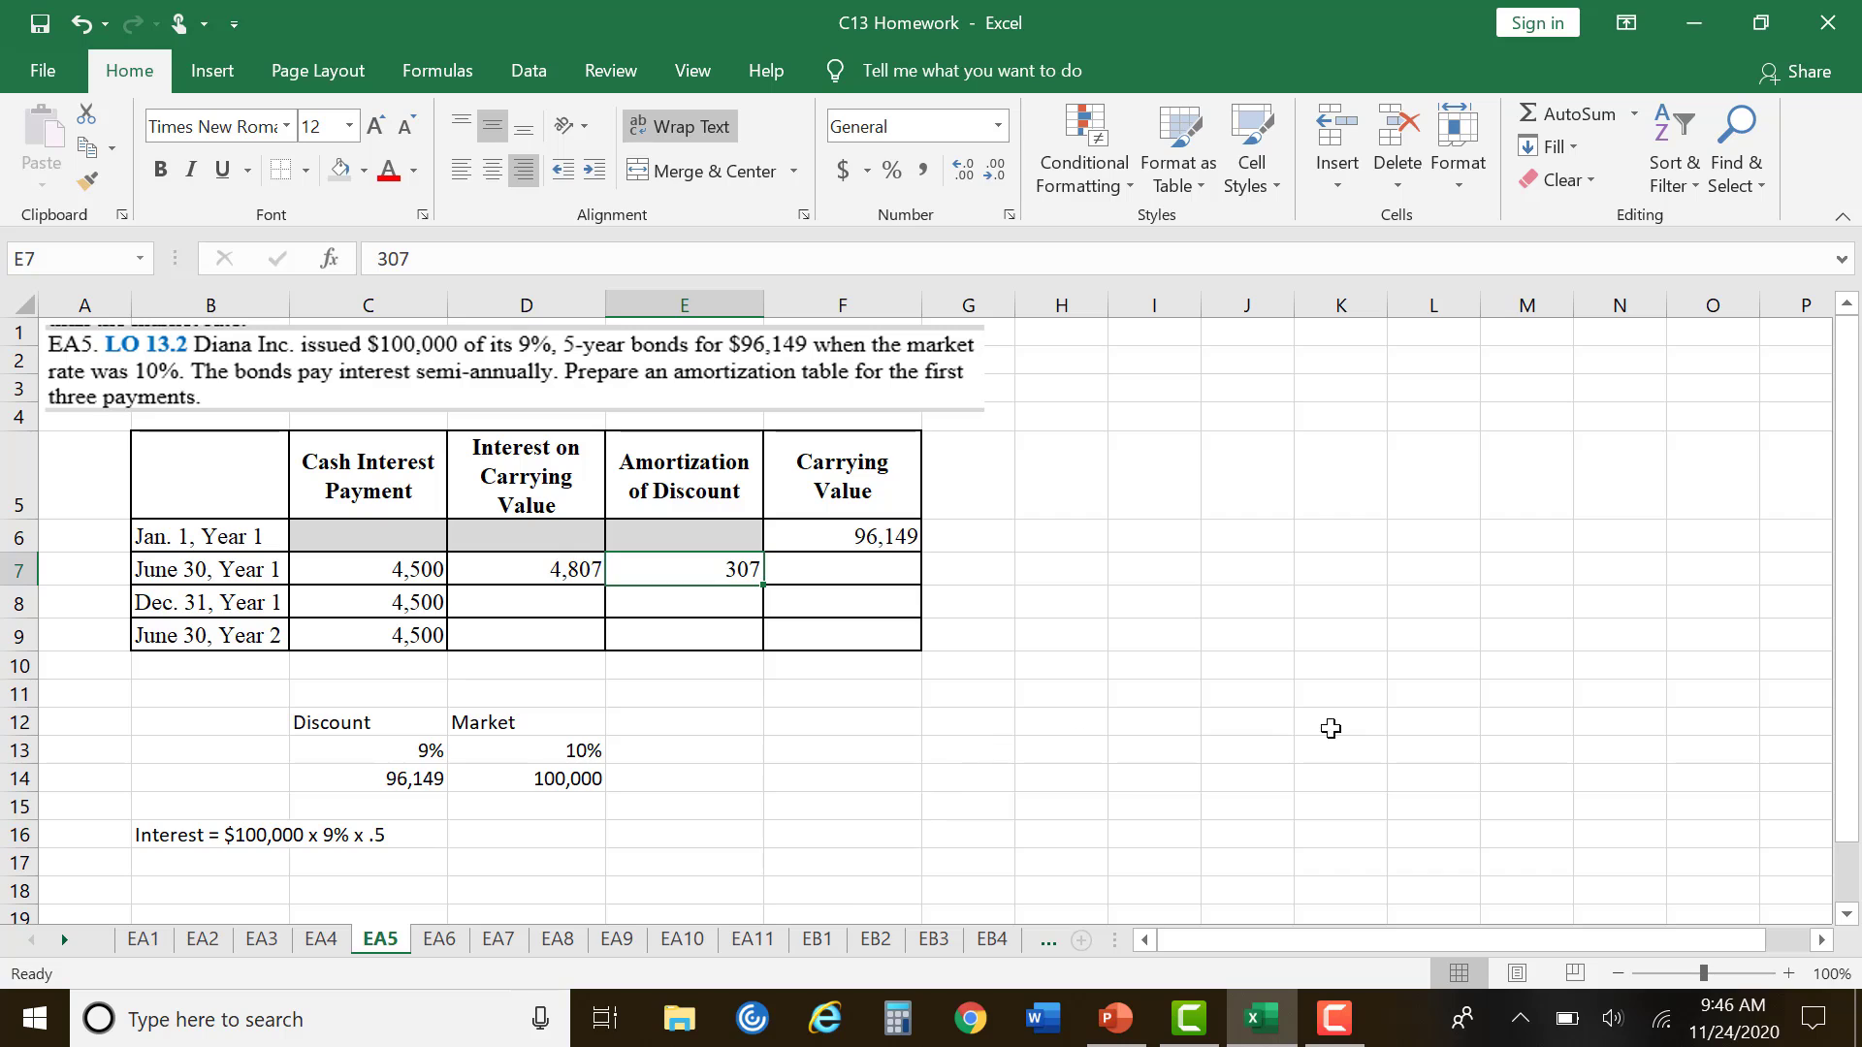
Step: Compare the worksheet's interest and discount amortization columns in Excel with the Figure 13.9 premium table in PowerPoint
click(1240, 688)
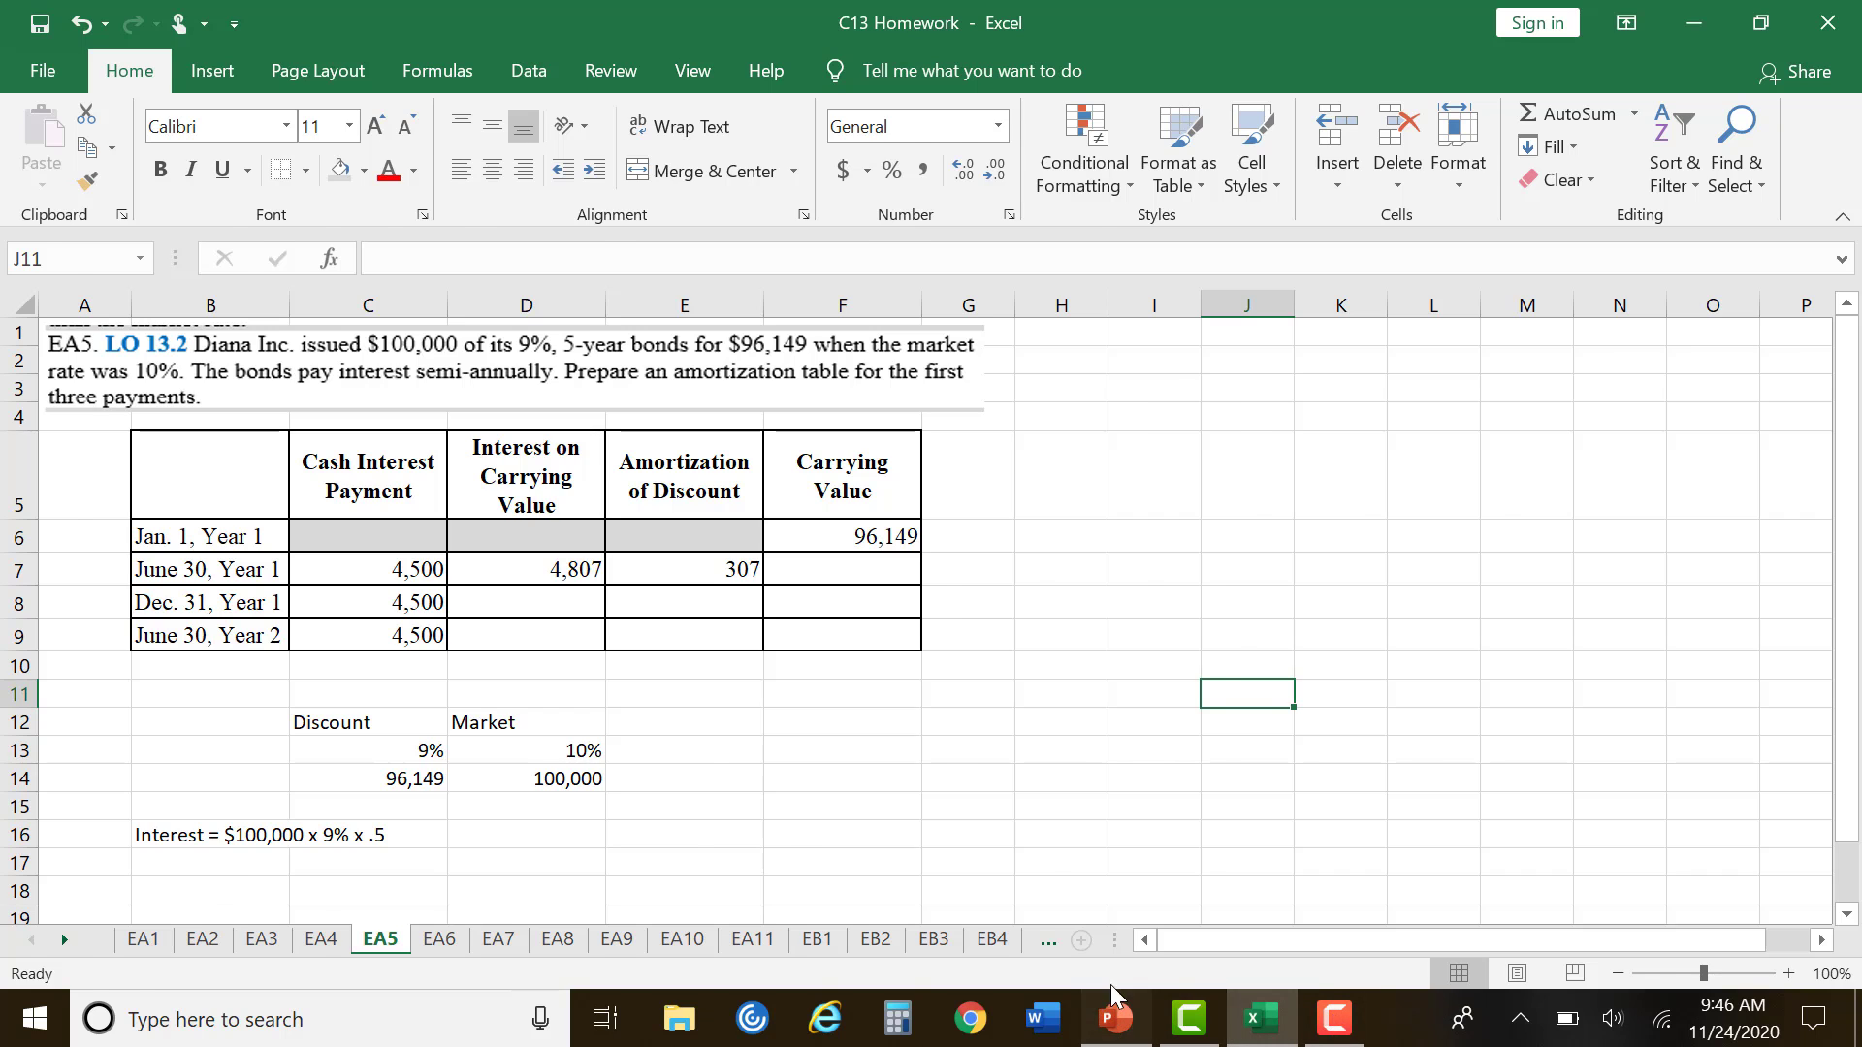
click(1116, 1016)
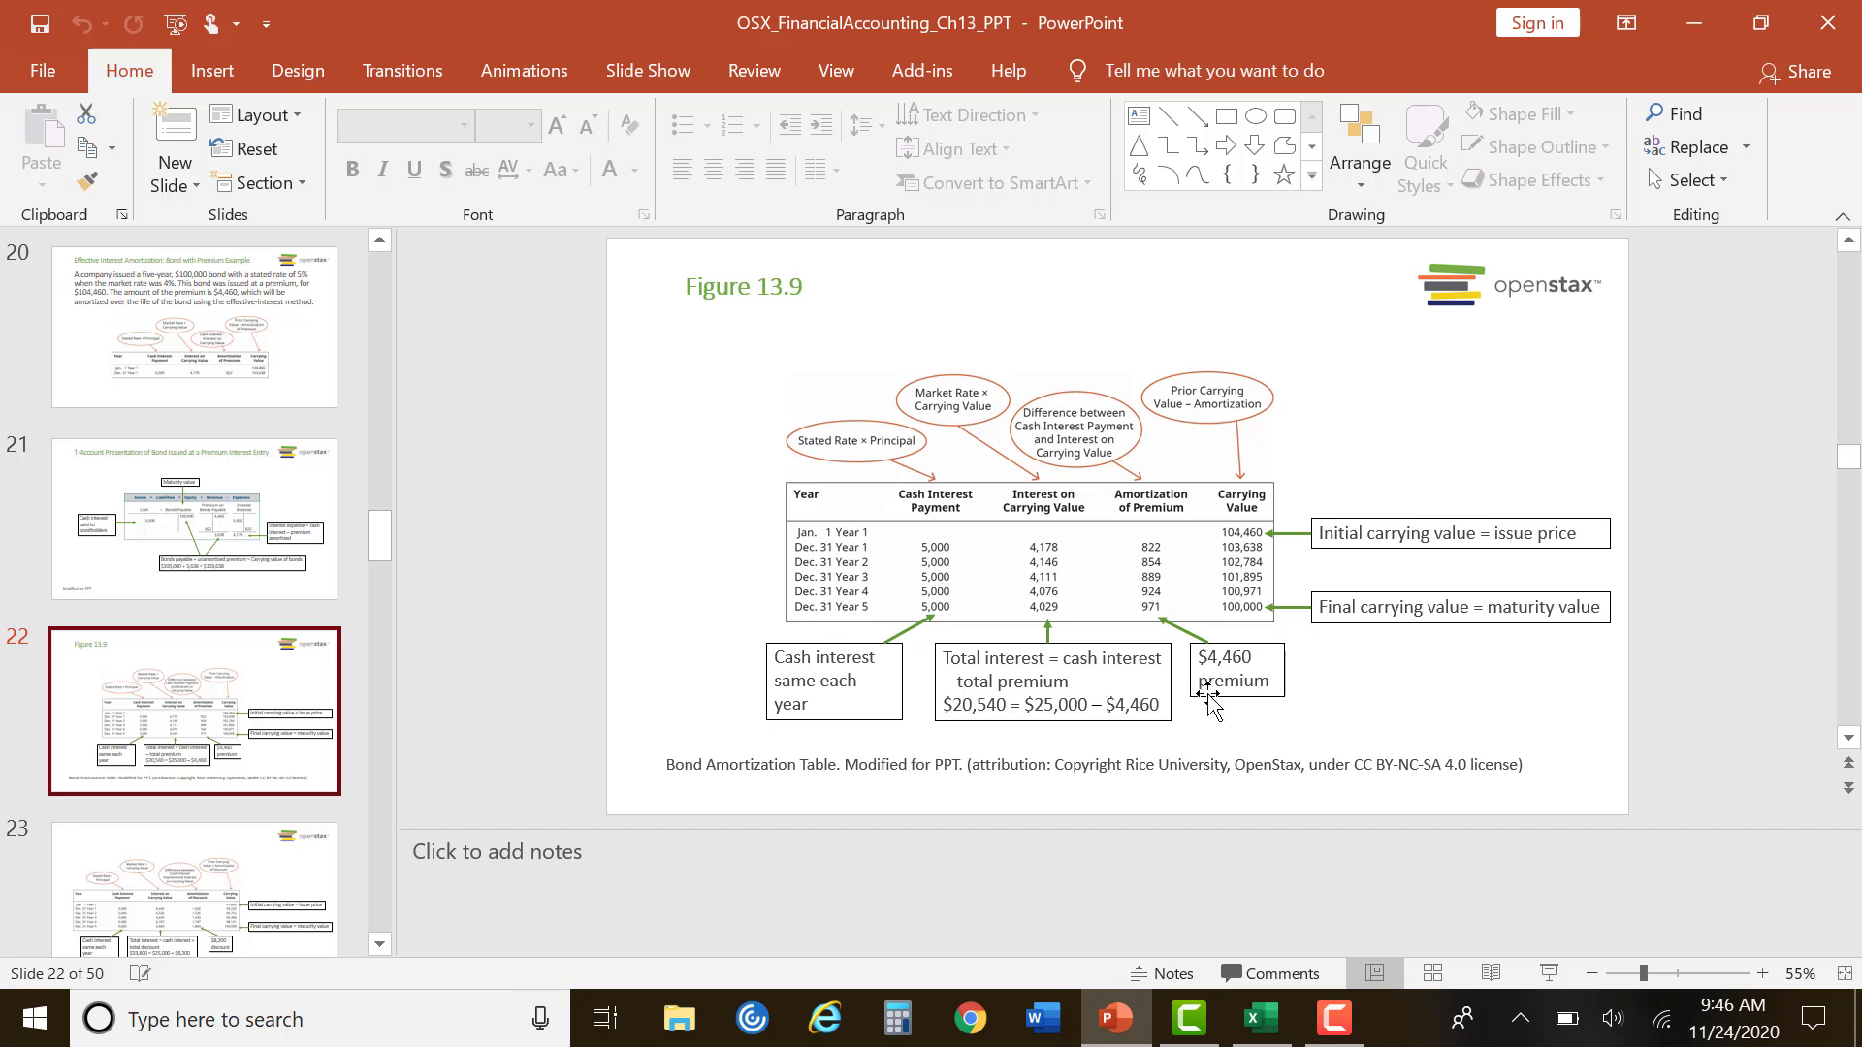
click(1261, 1018)
click(733, 566)
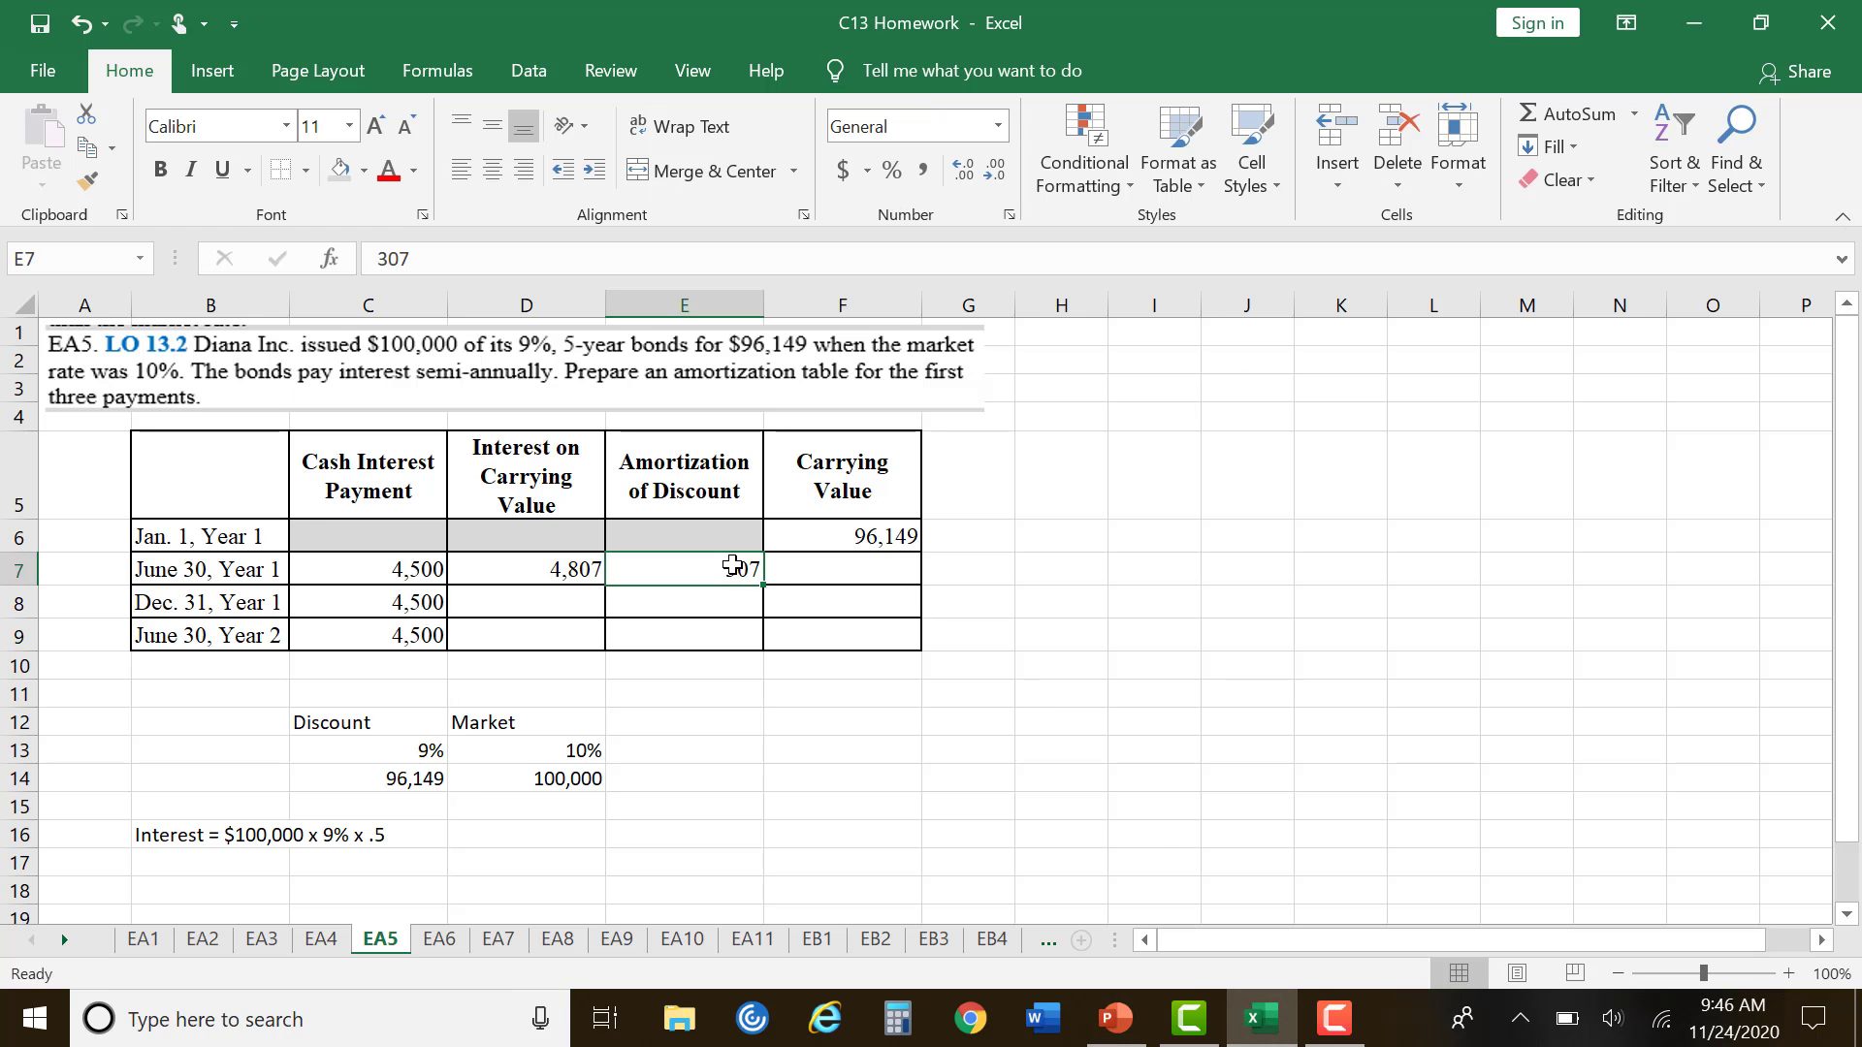
drag(540, 508, 529, 667)
click(1061, 722)
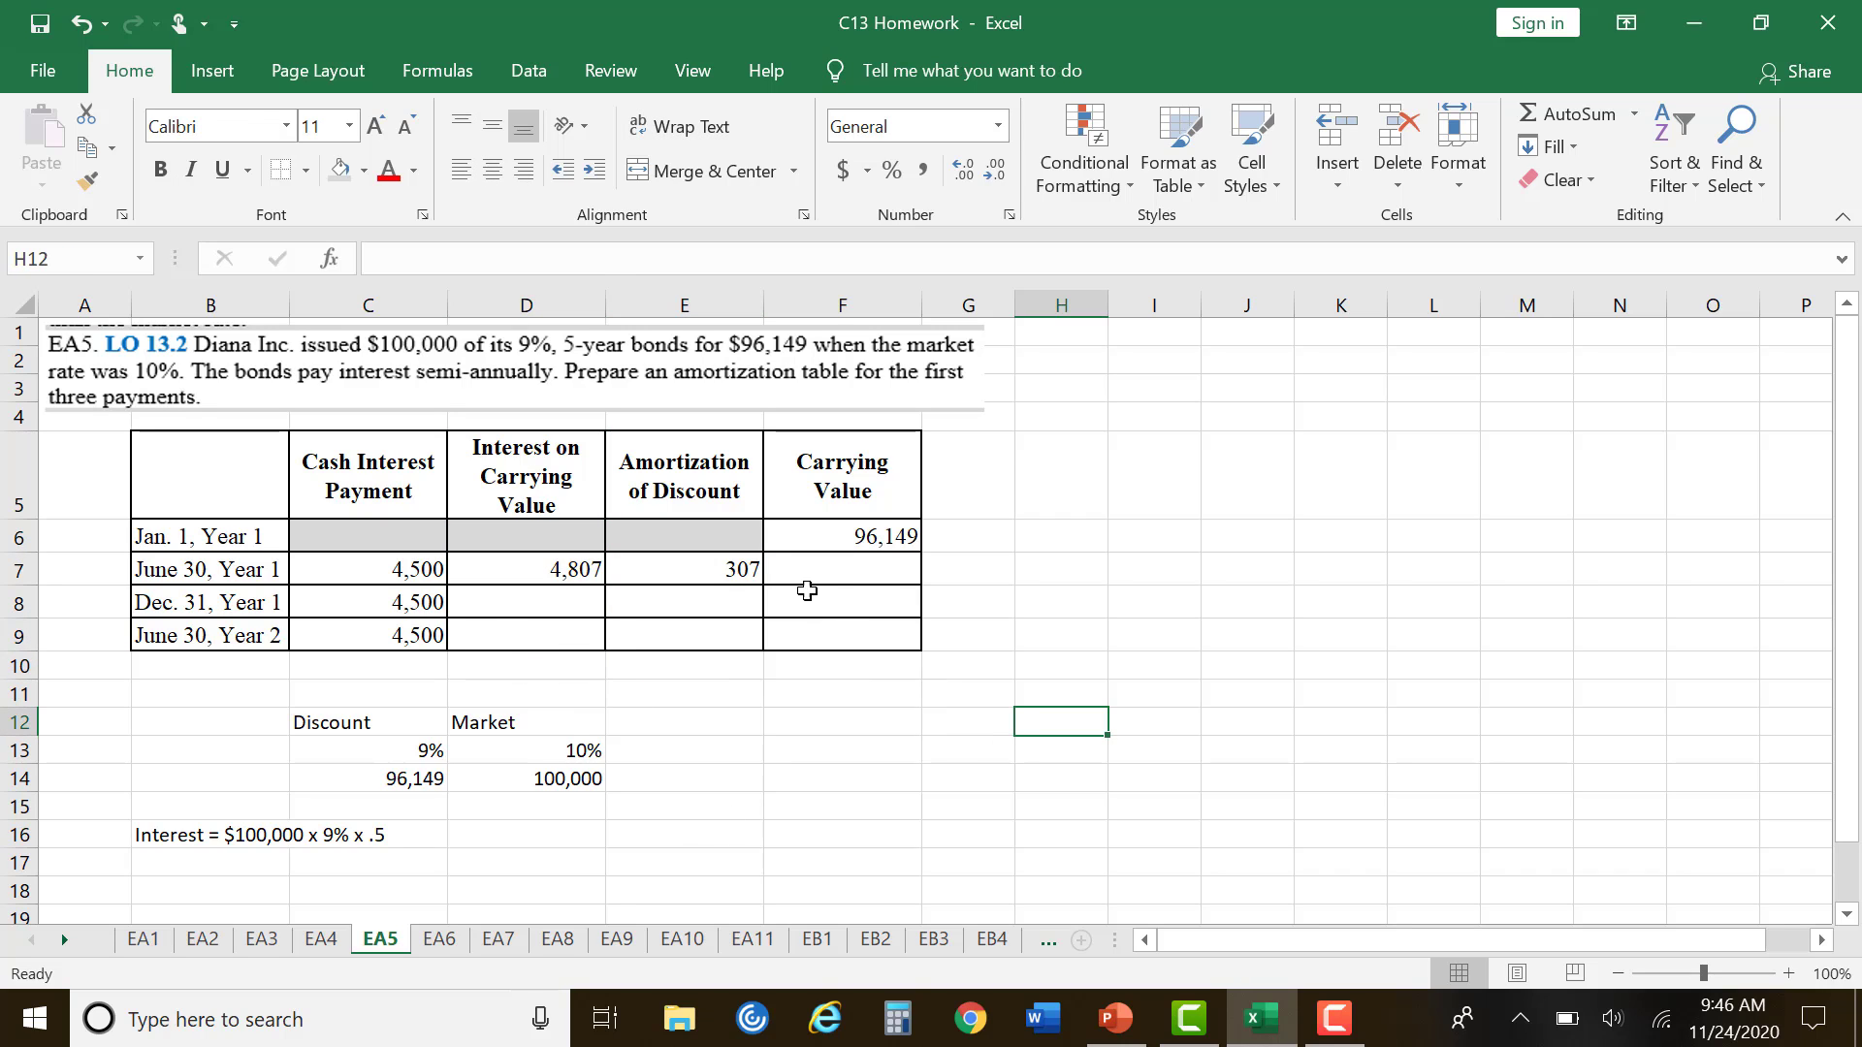
drag(673, 486, 717, 659)
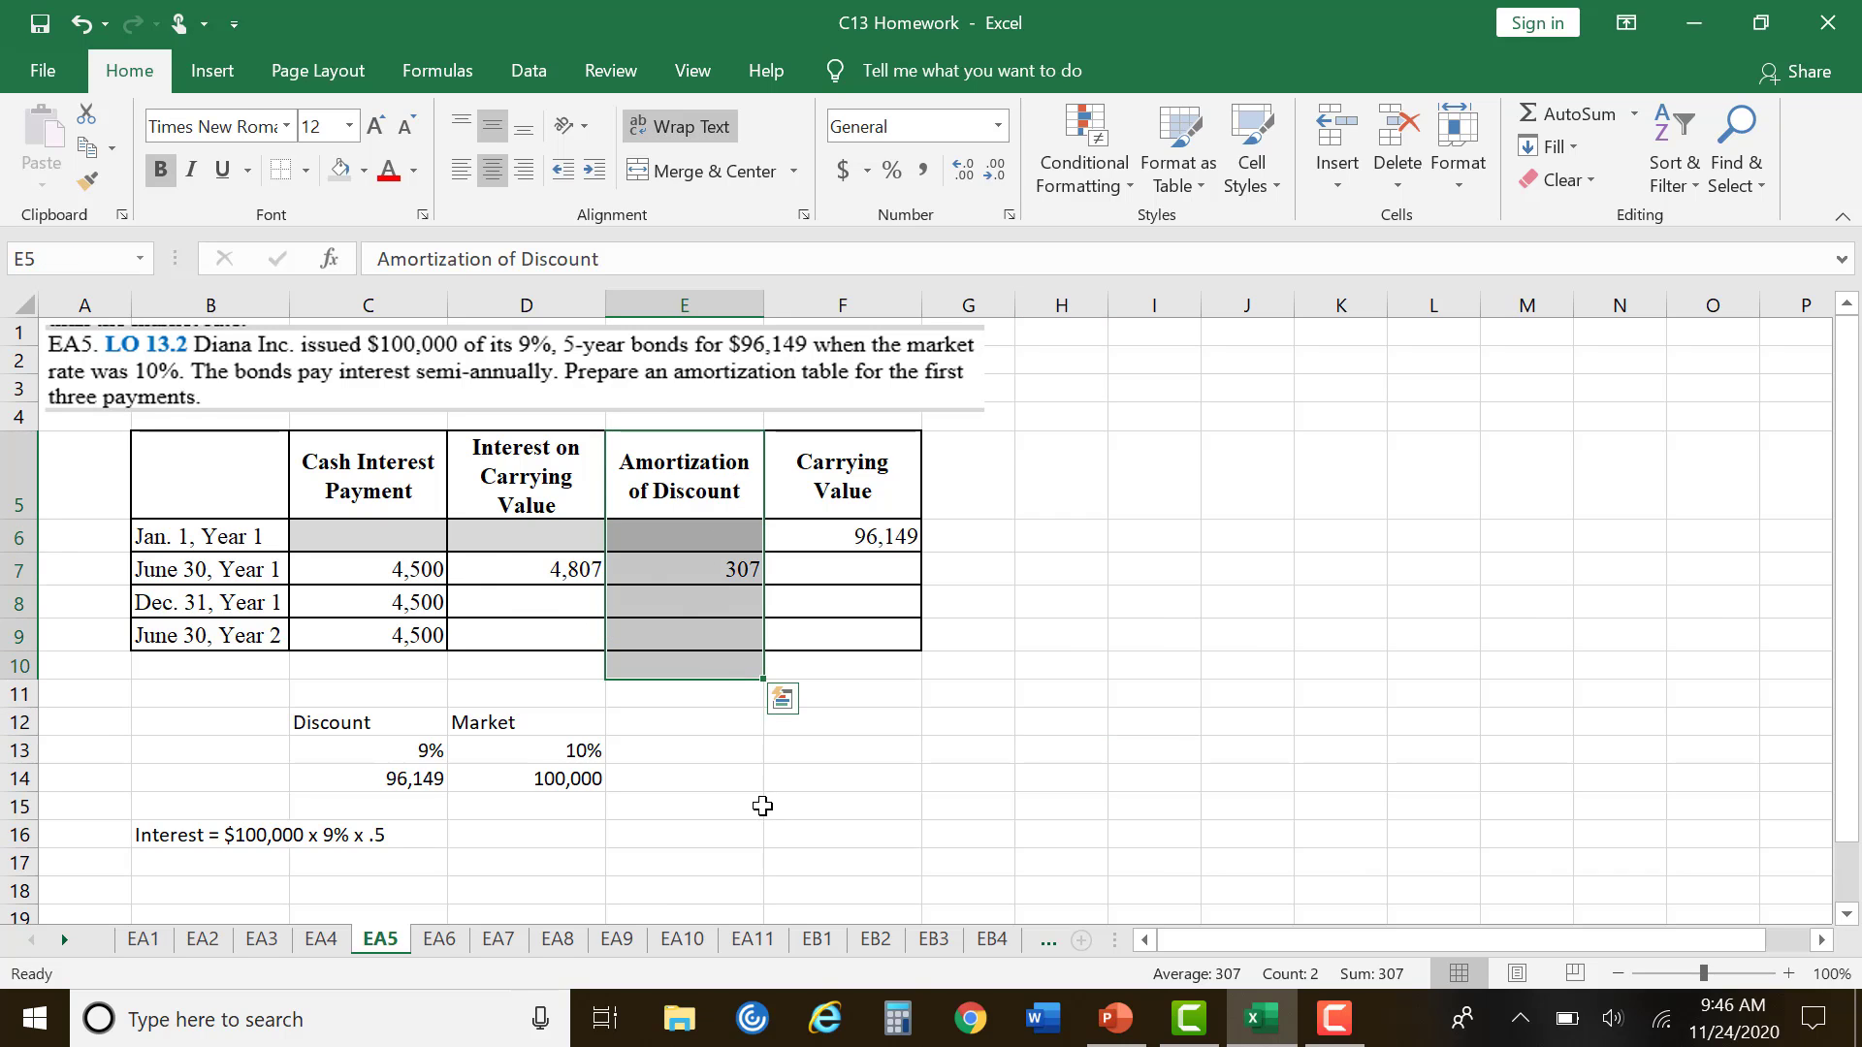
click(823, 752)
click(709, 573)
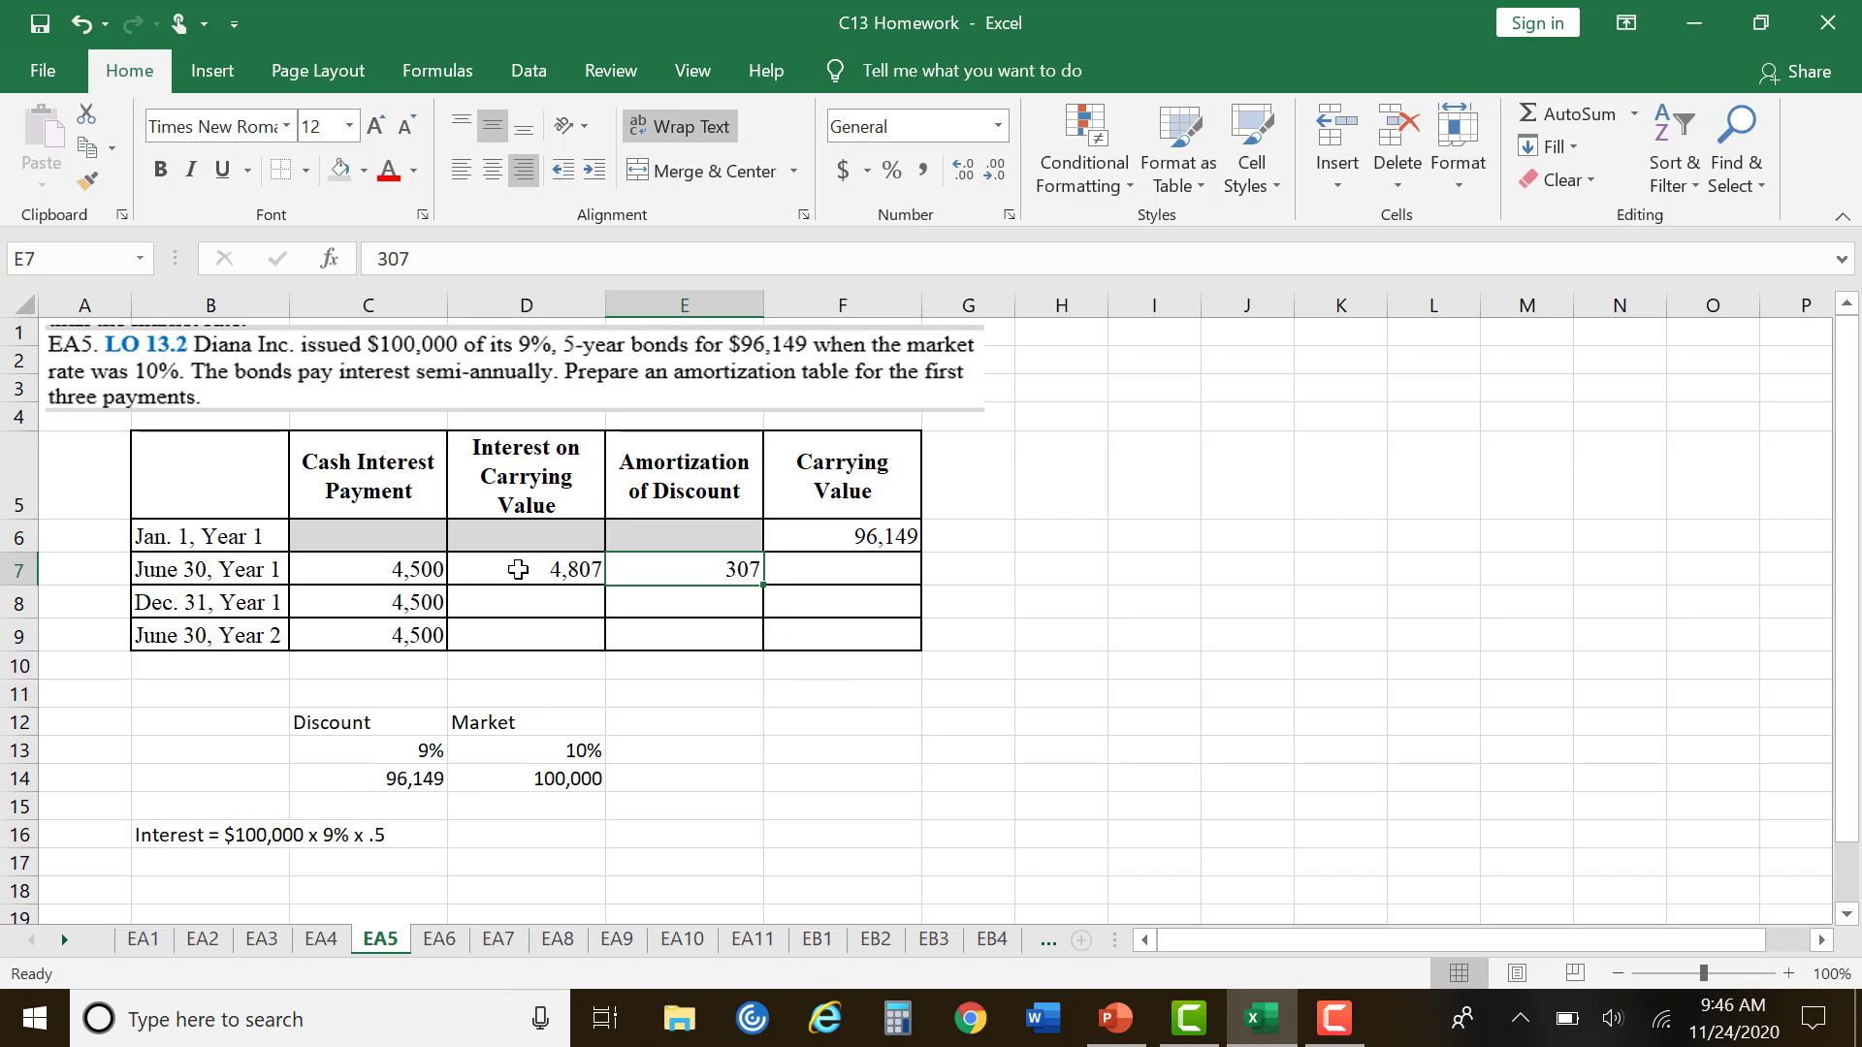
Step: Consult Figure 13.9 in PowerPoint, and try calculating the June 30, Year 1 carrying value in F7 in Excel with =F6-E7
click(866, 579)
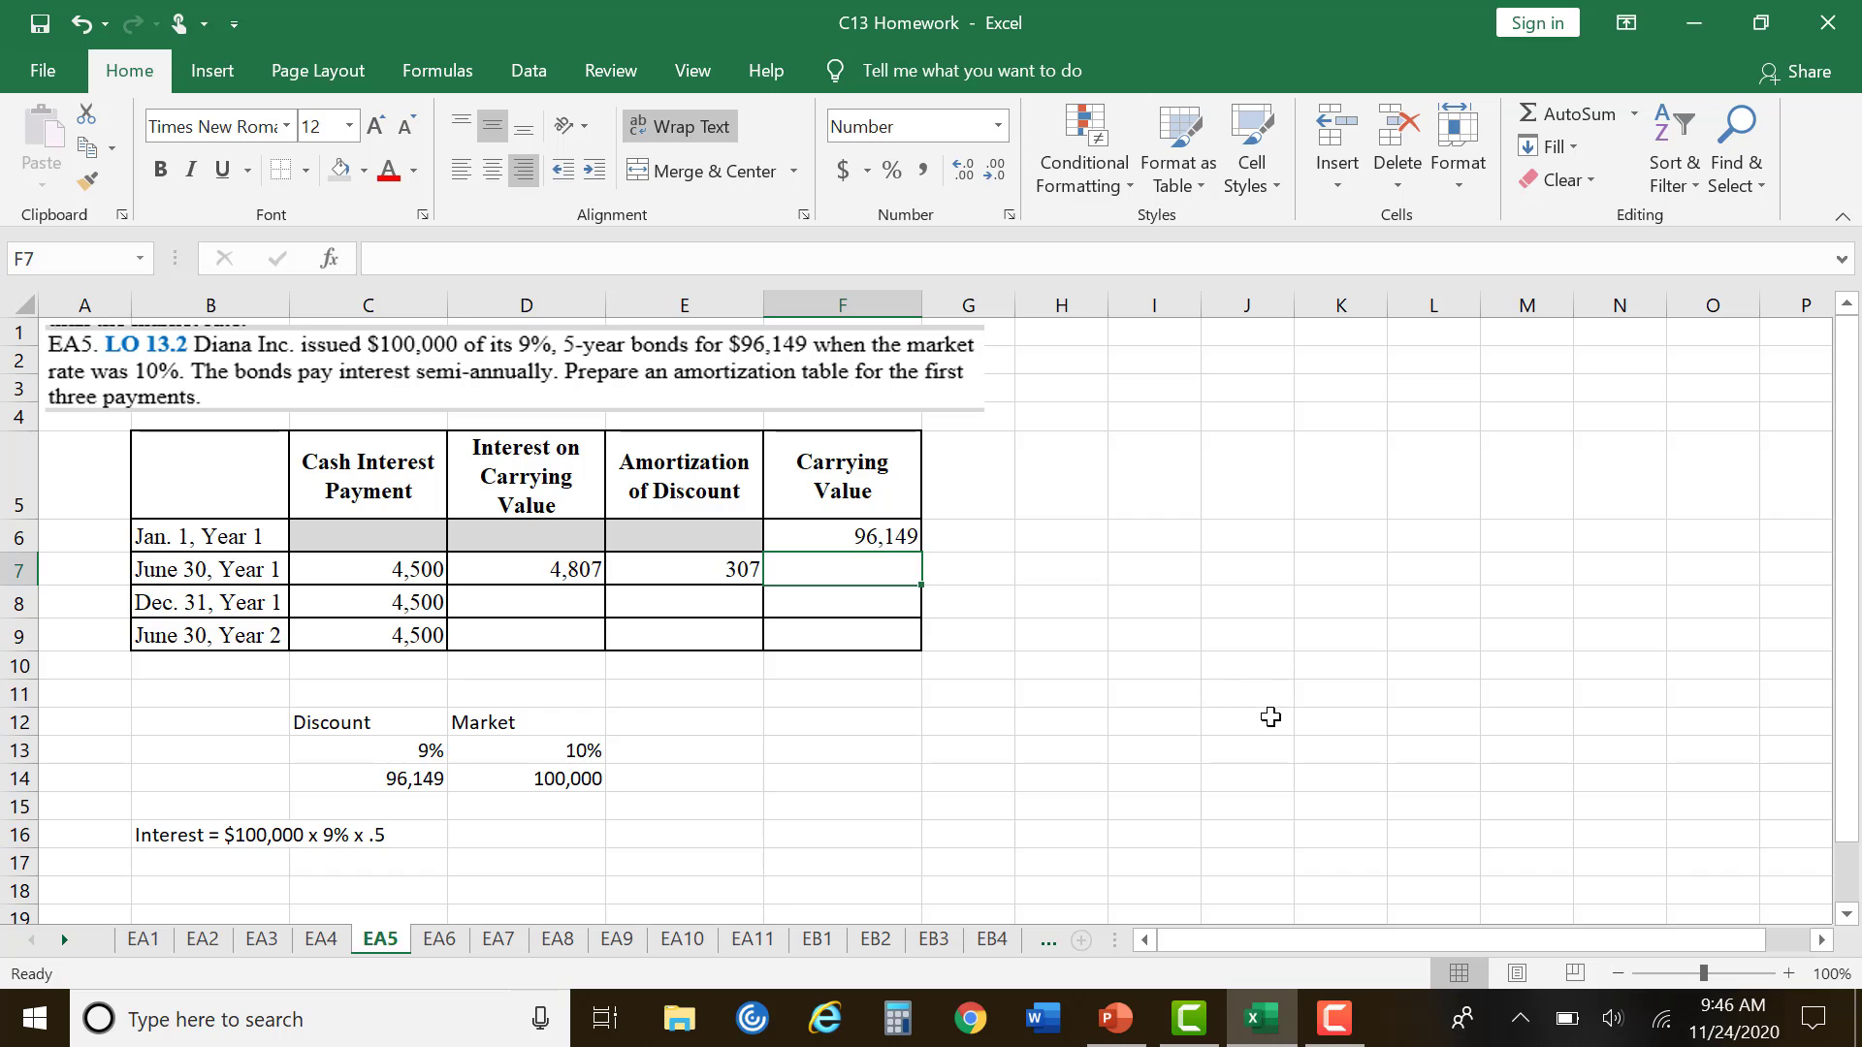
text(=)
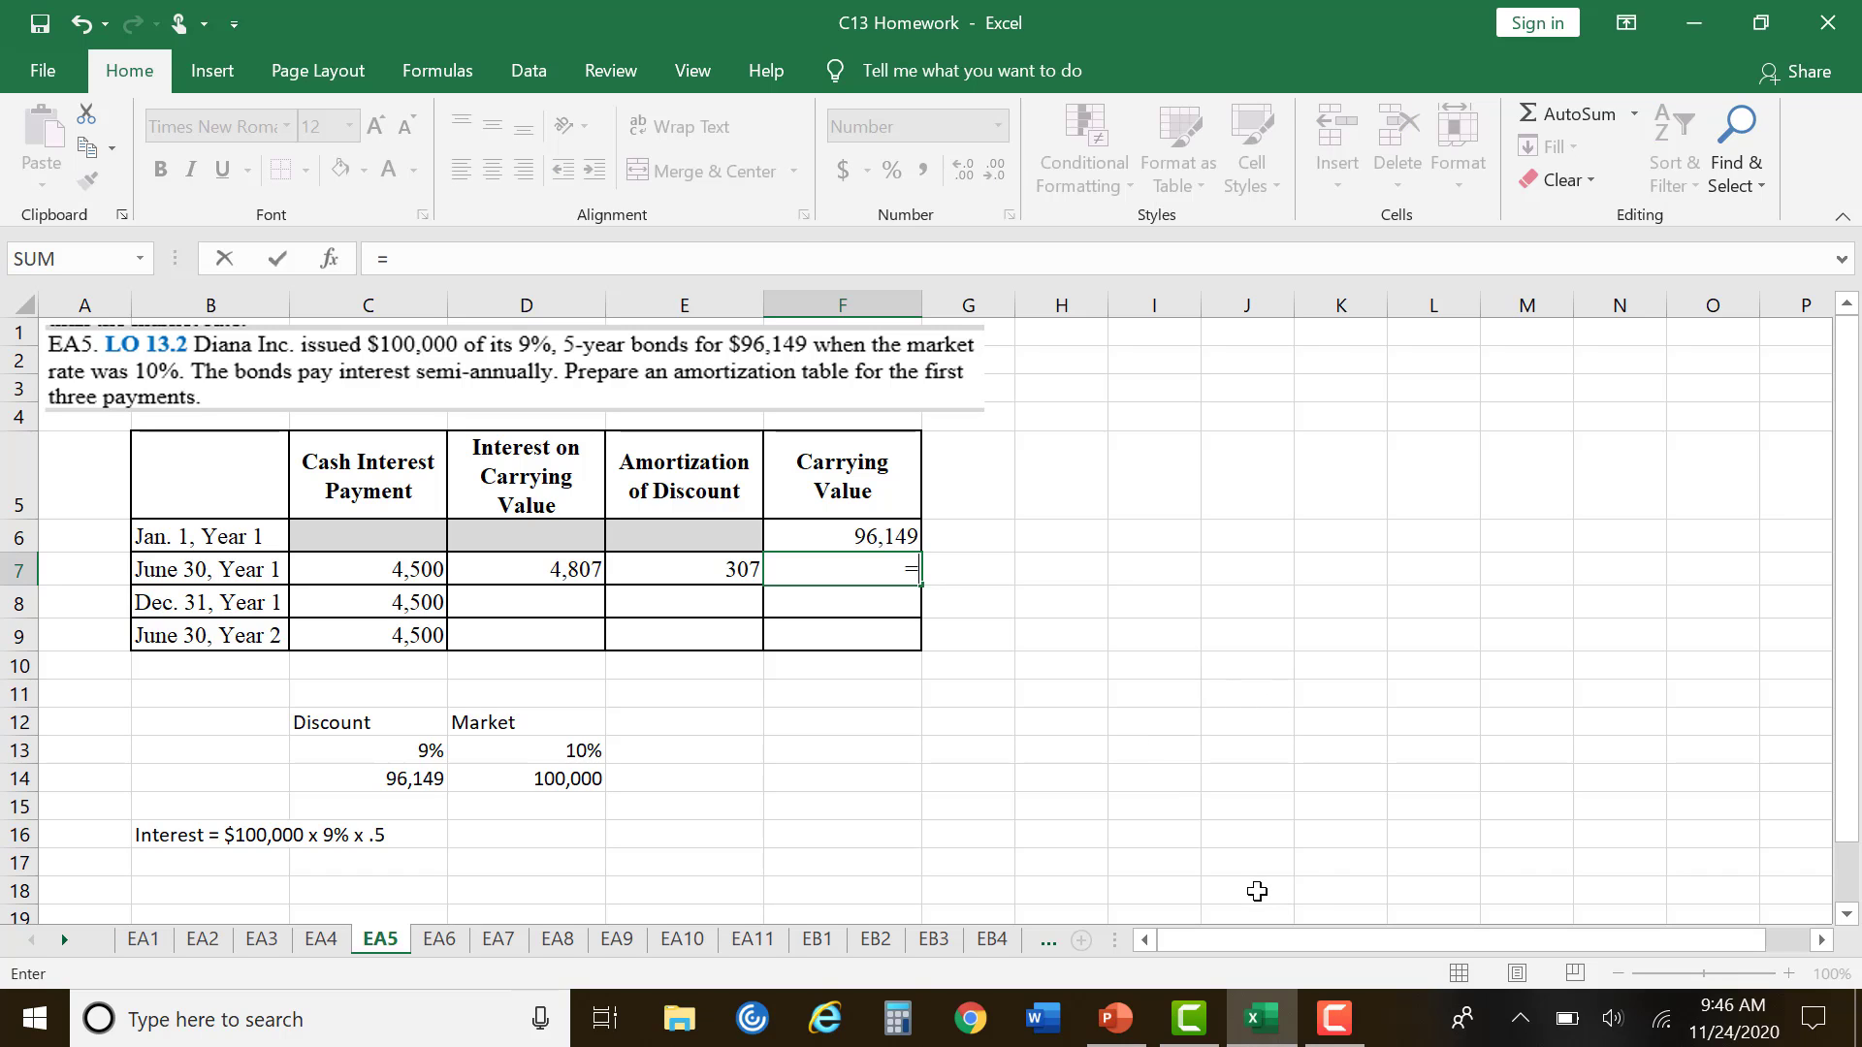
click(1115, 1018)
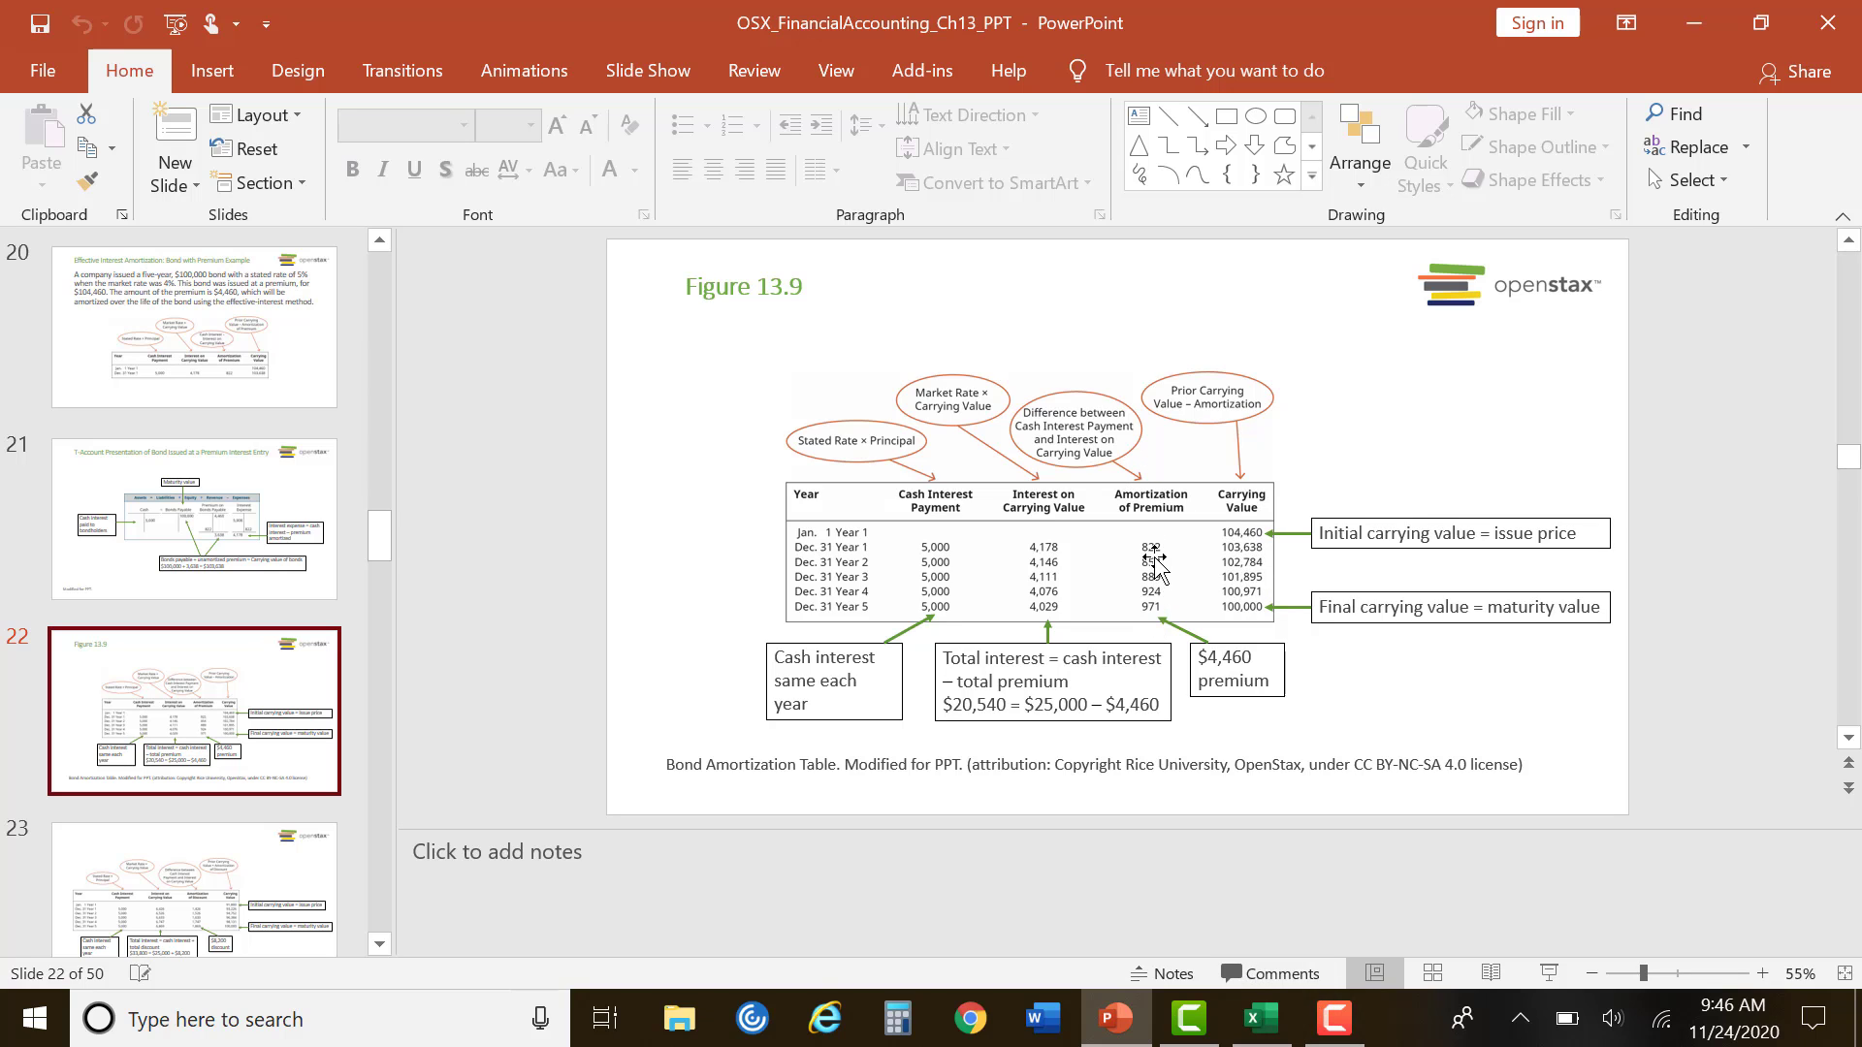
click(1261, 1019)
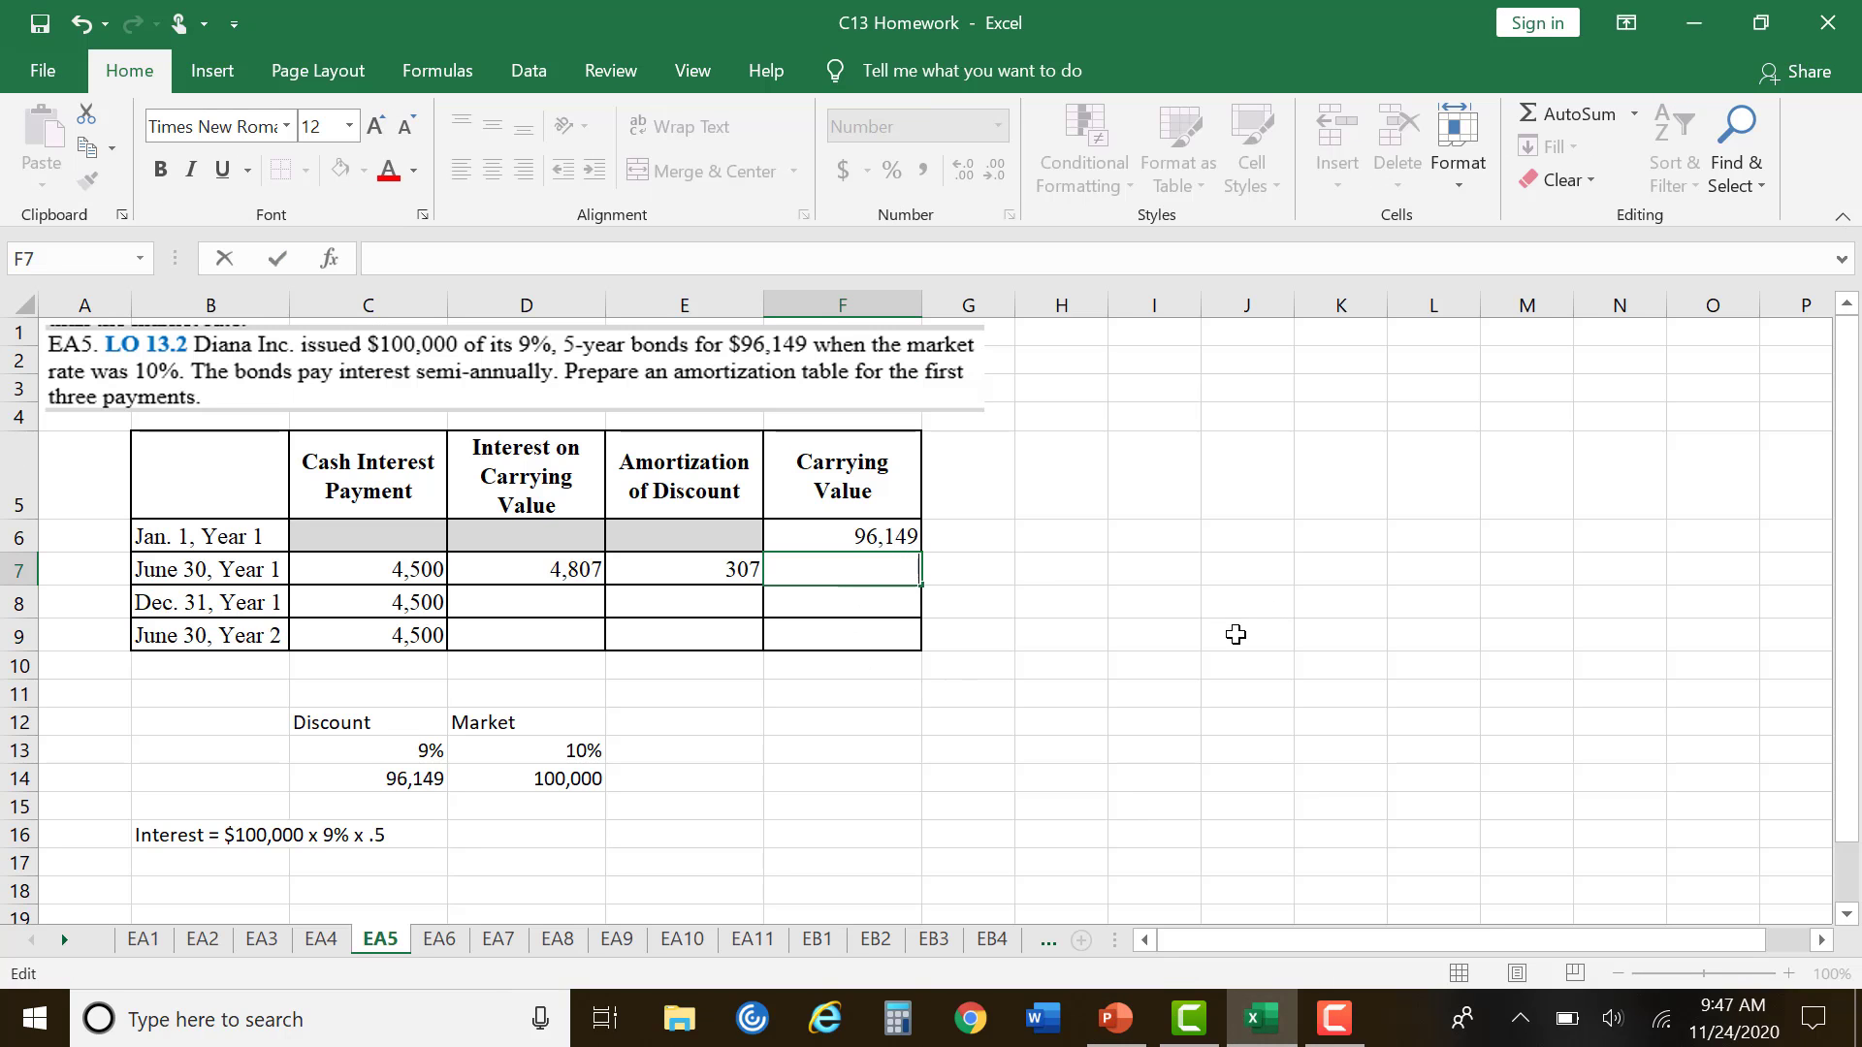
text(=)
click(894, 536)
text(-)
click(709, 561)
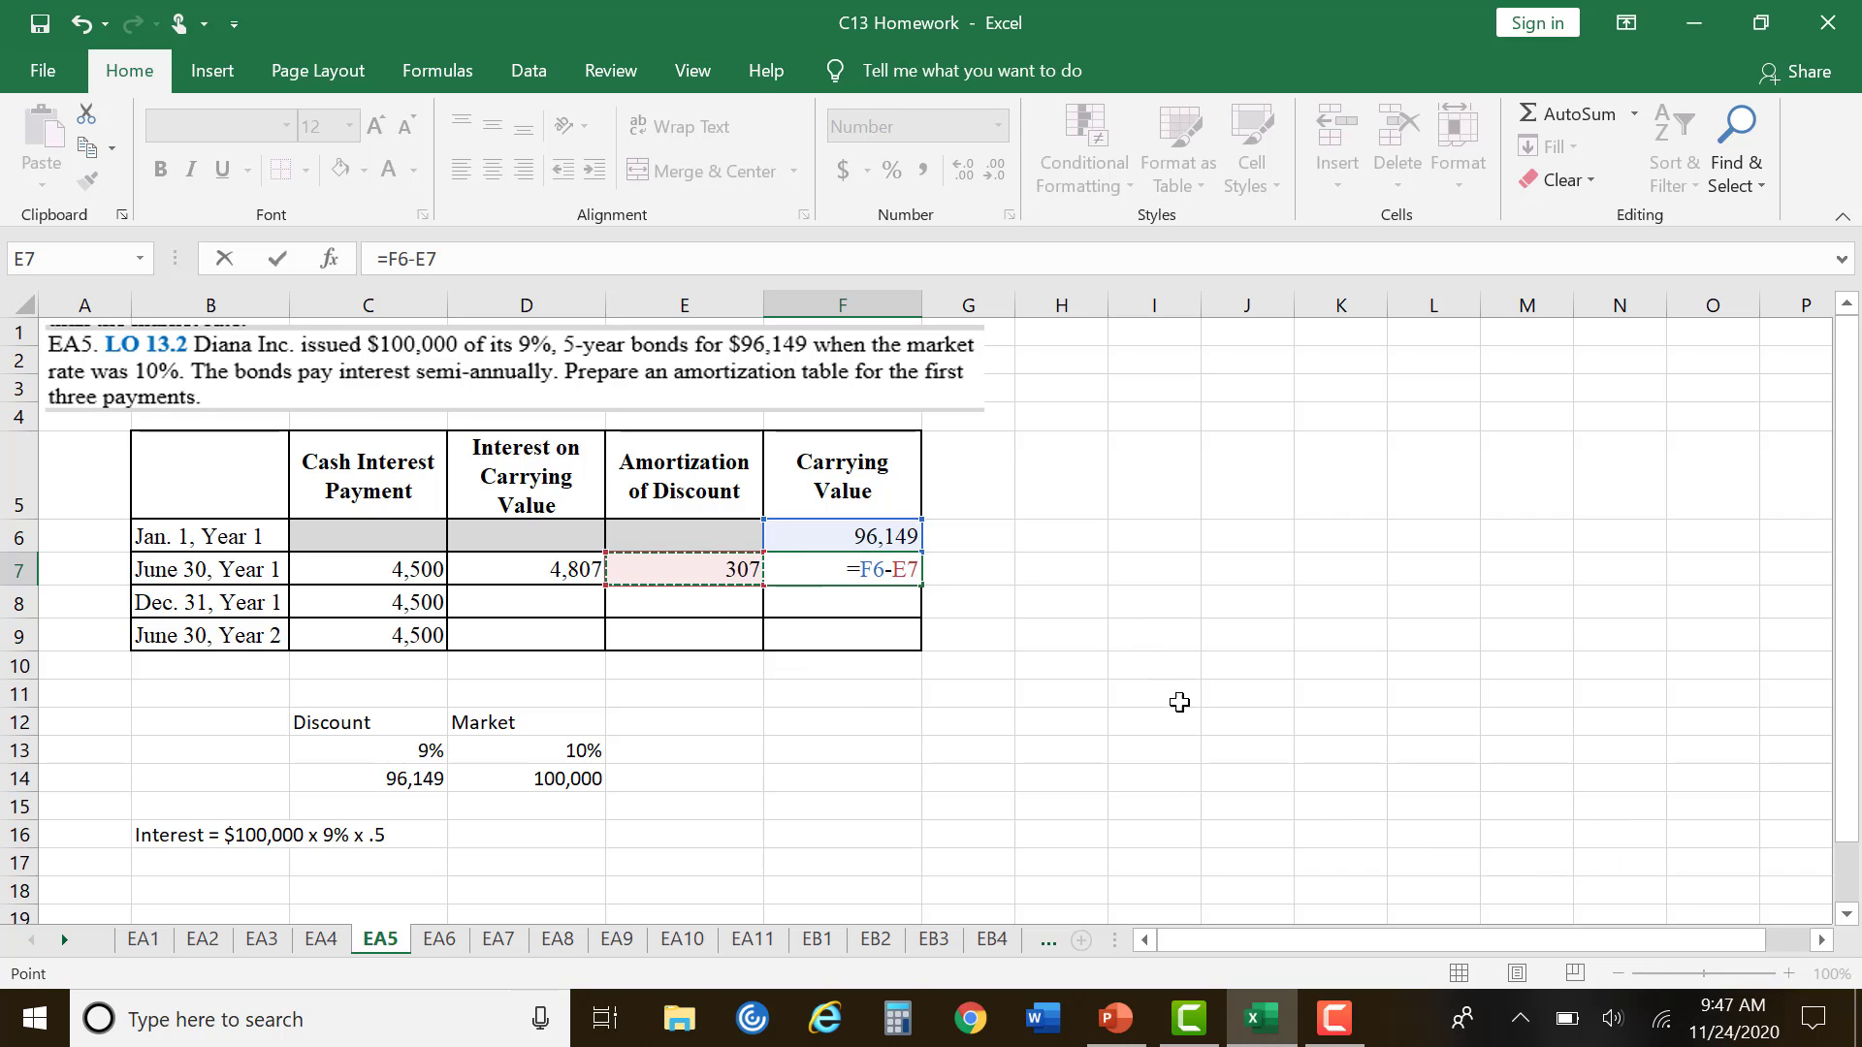
key(Return)
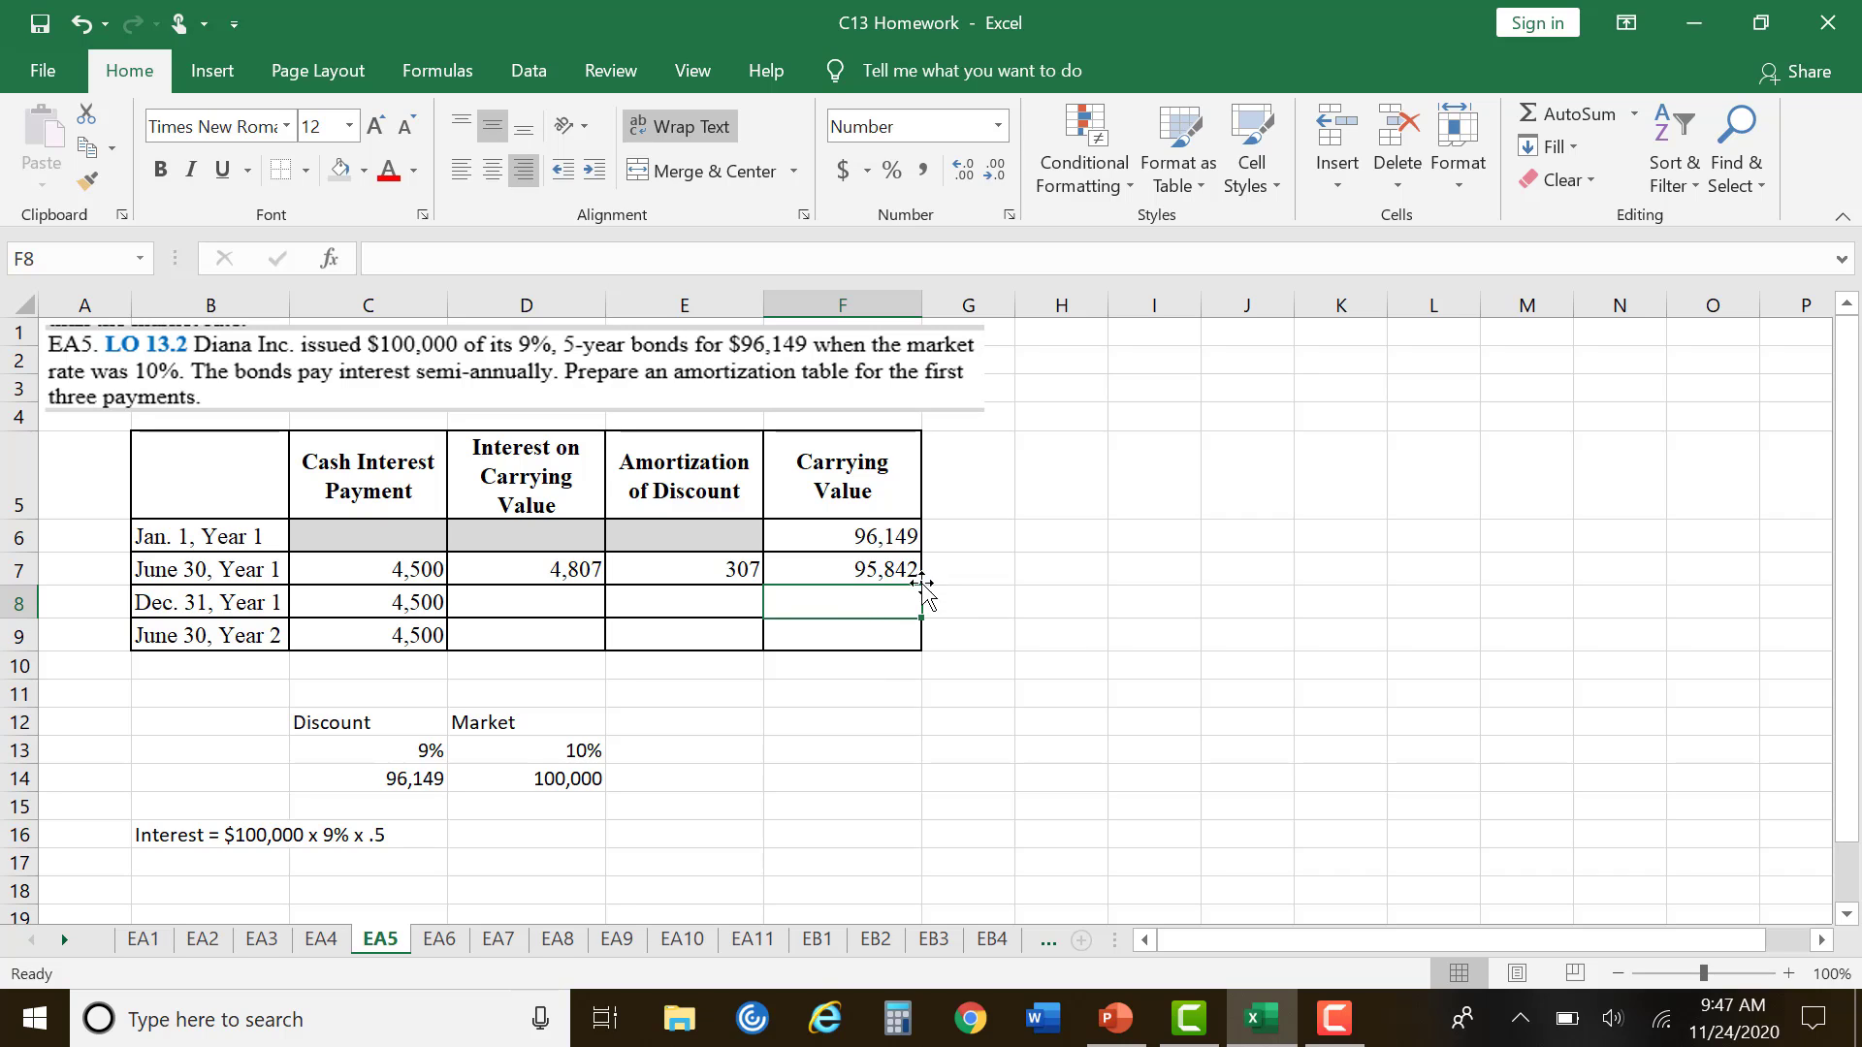
Step: Set the June 30, Year 1 carrying value formula in F7 to =F6+E7
key(Up)
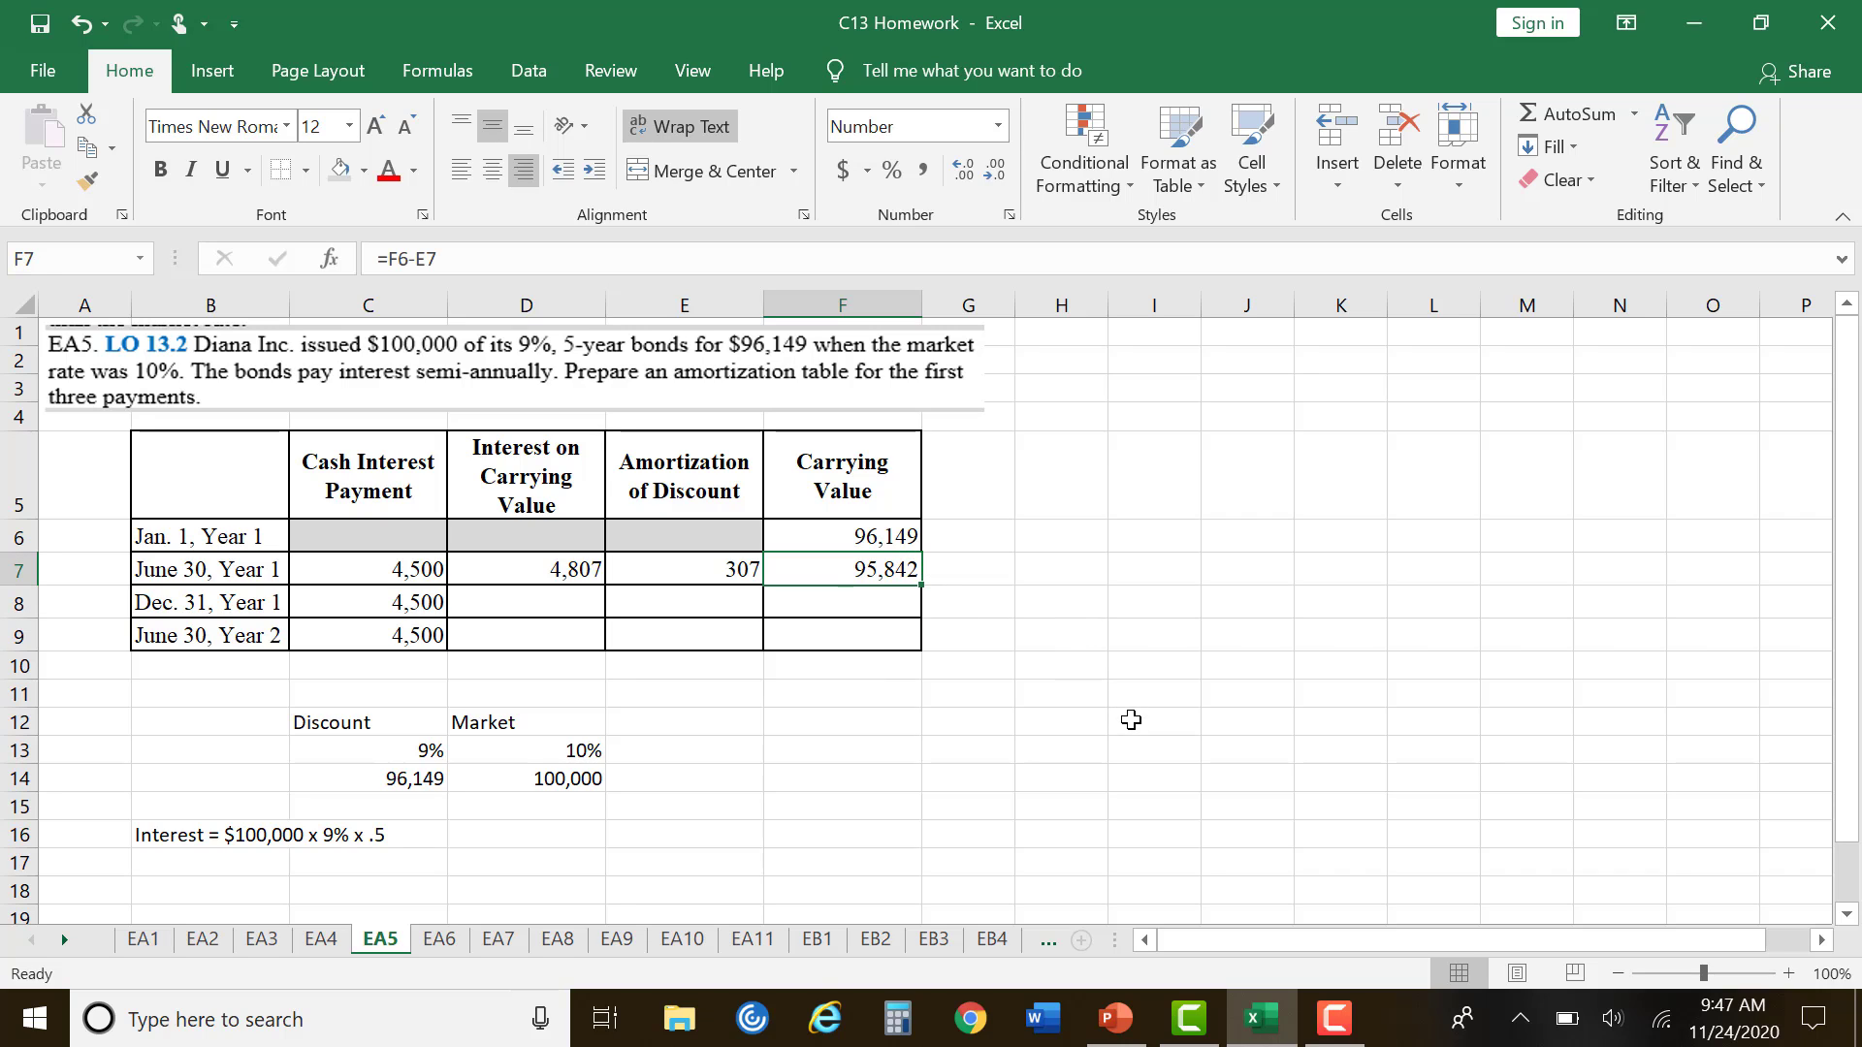
text(=)
click(873, 537)
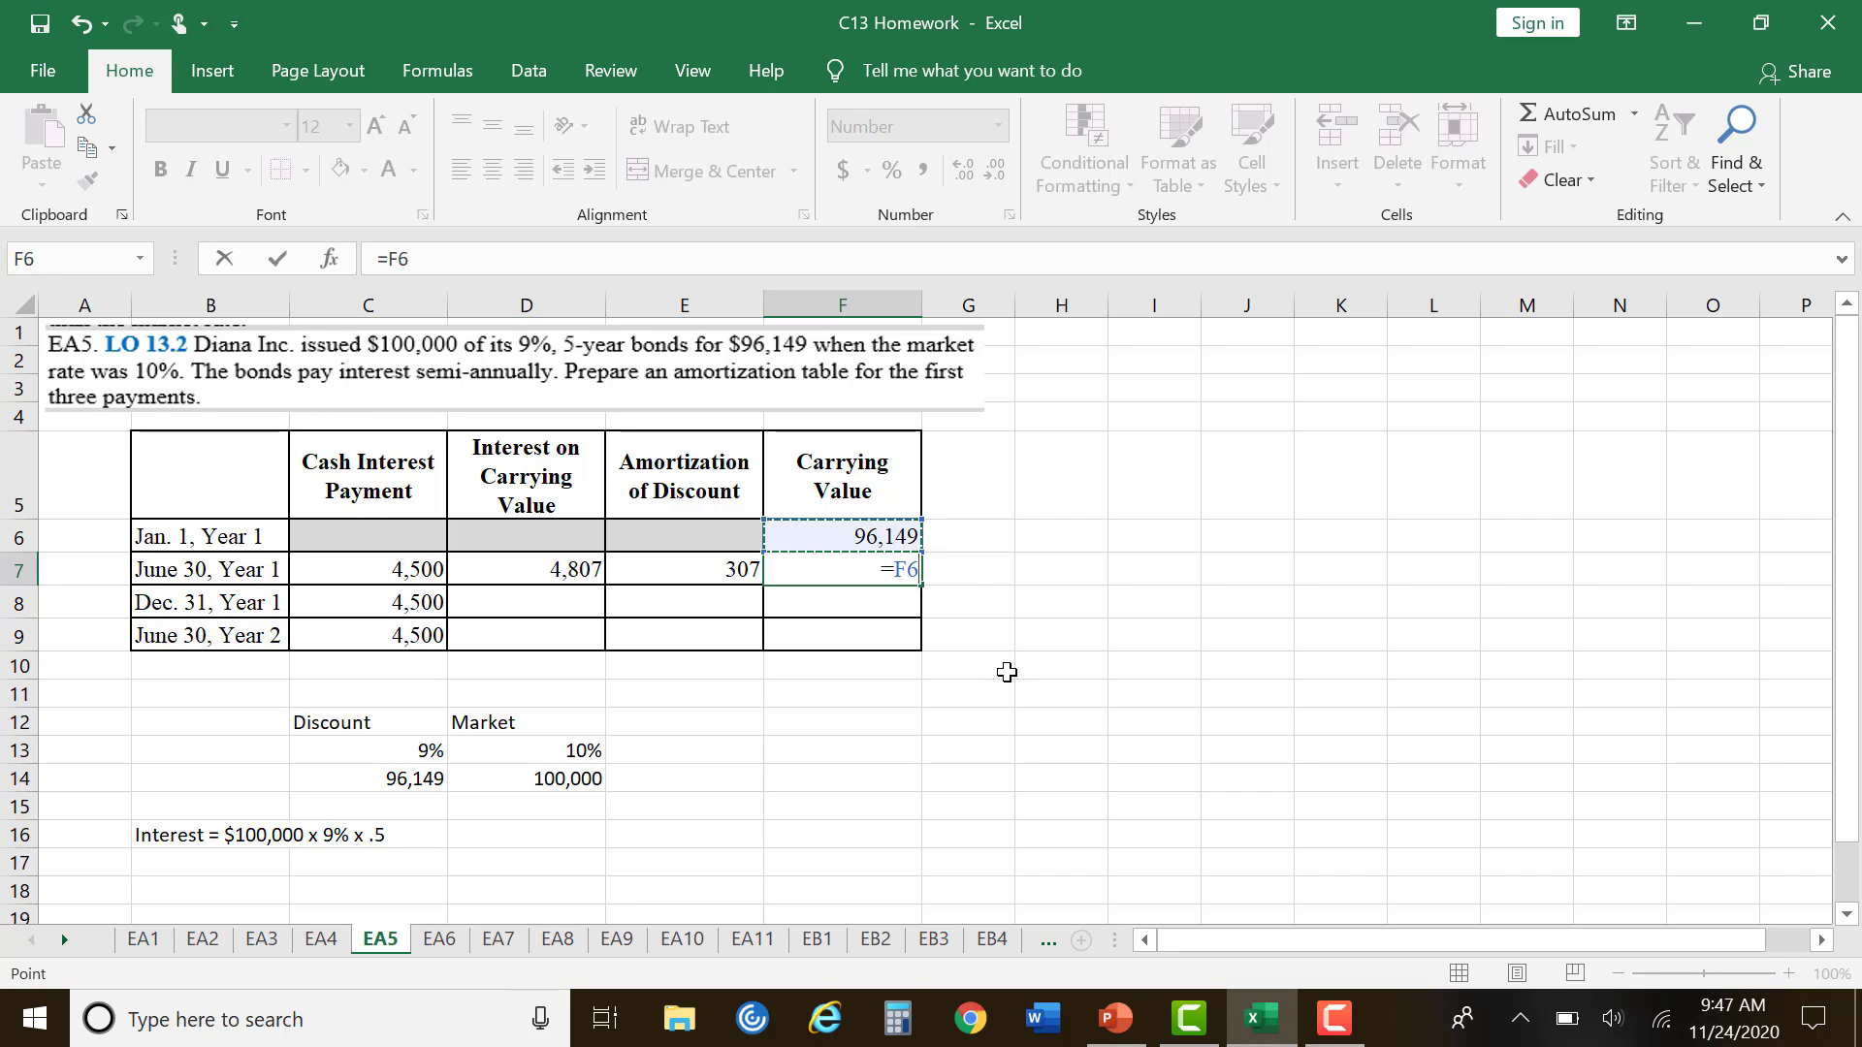
text(+)
click(747, 572)
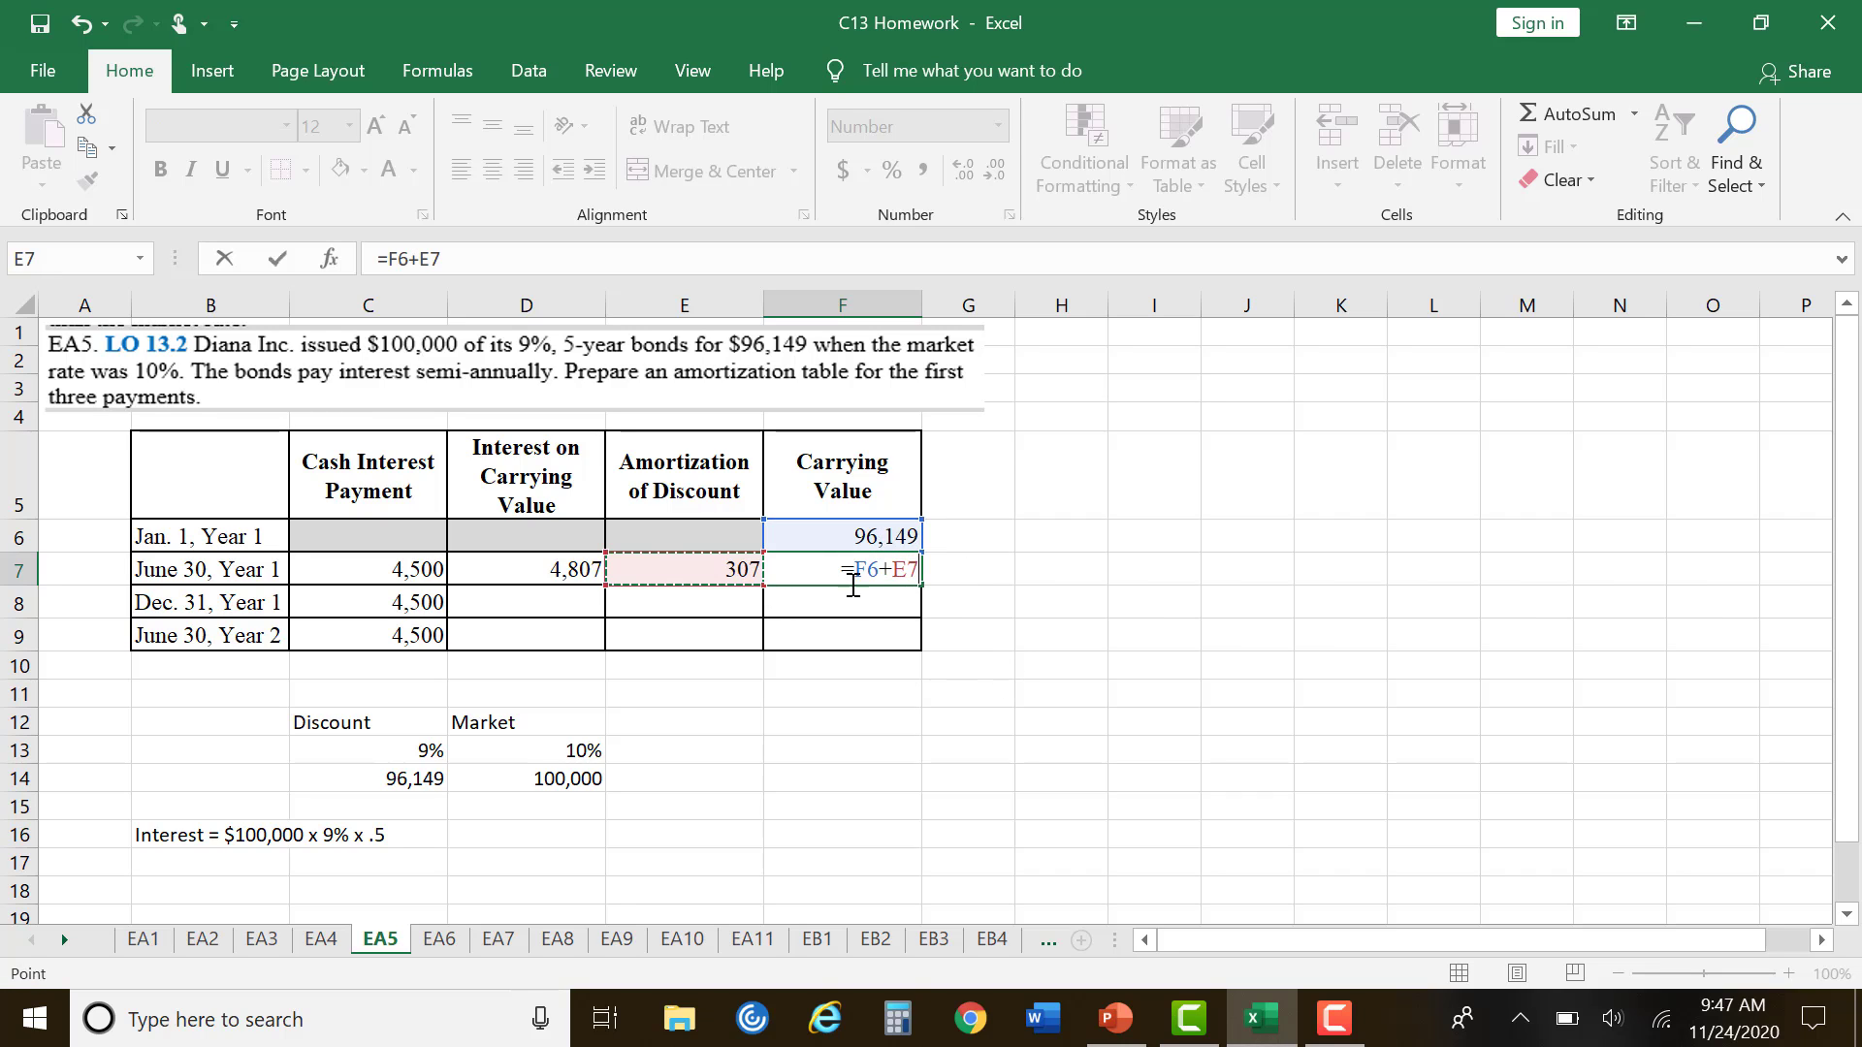
key(Return)
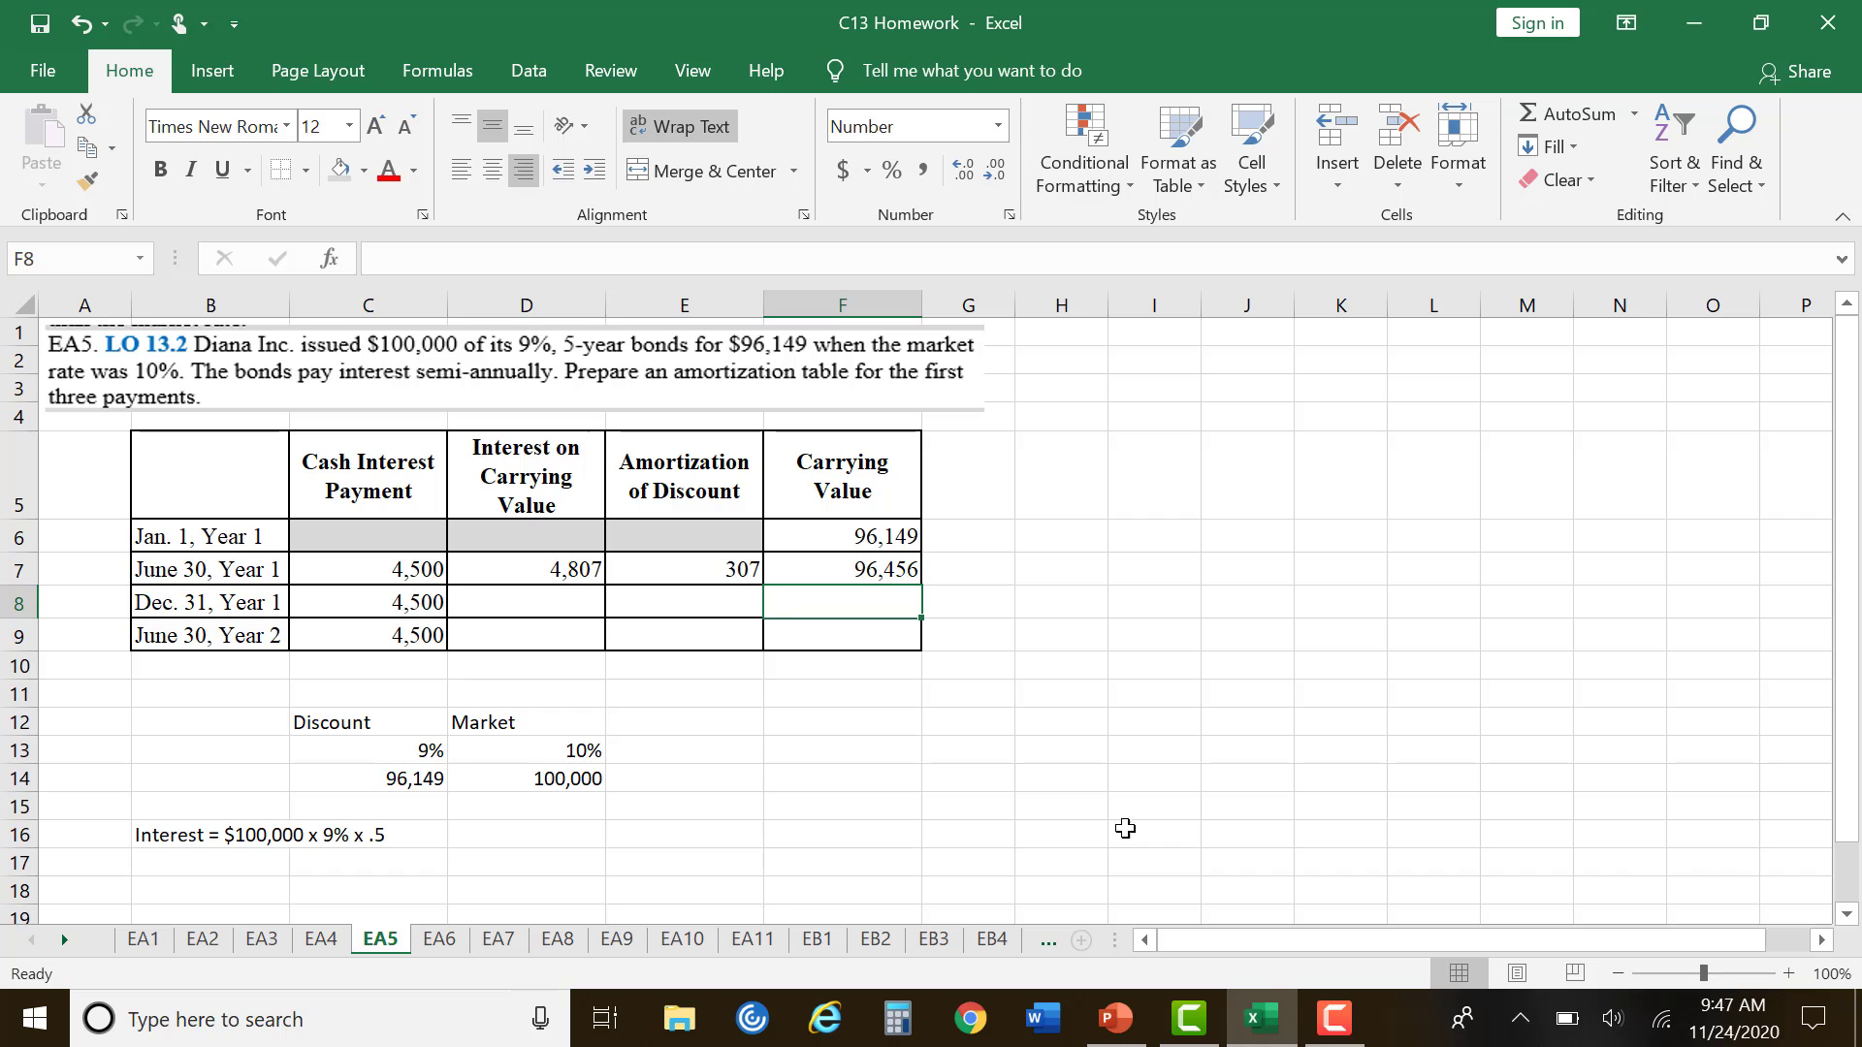
Step: Switch to PowerPoint and examine the discount amortization table on slide 23 against the premium table on slide 22
click(1116, 1018)
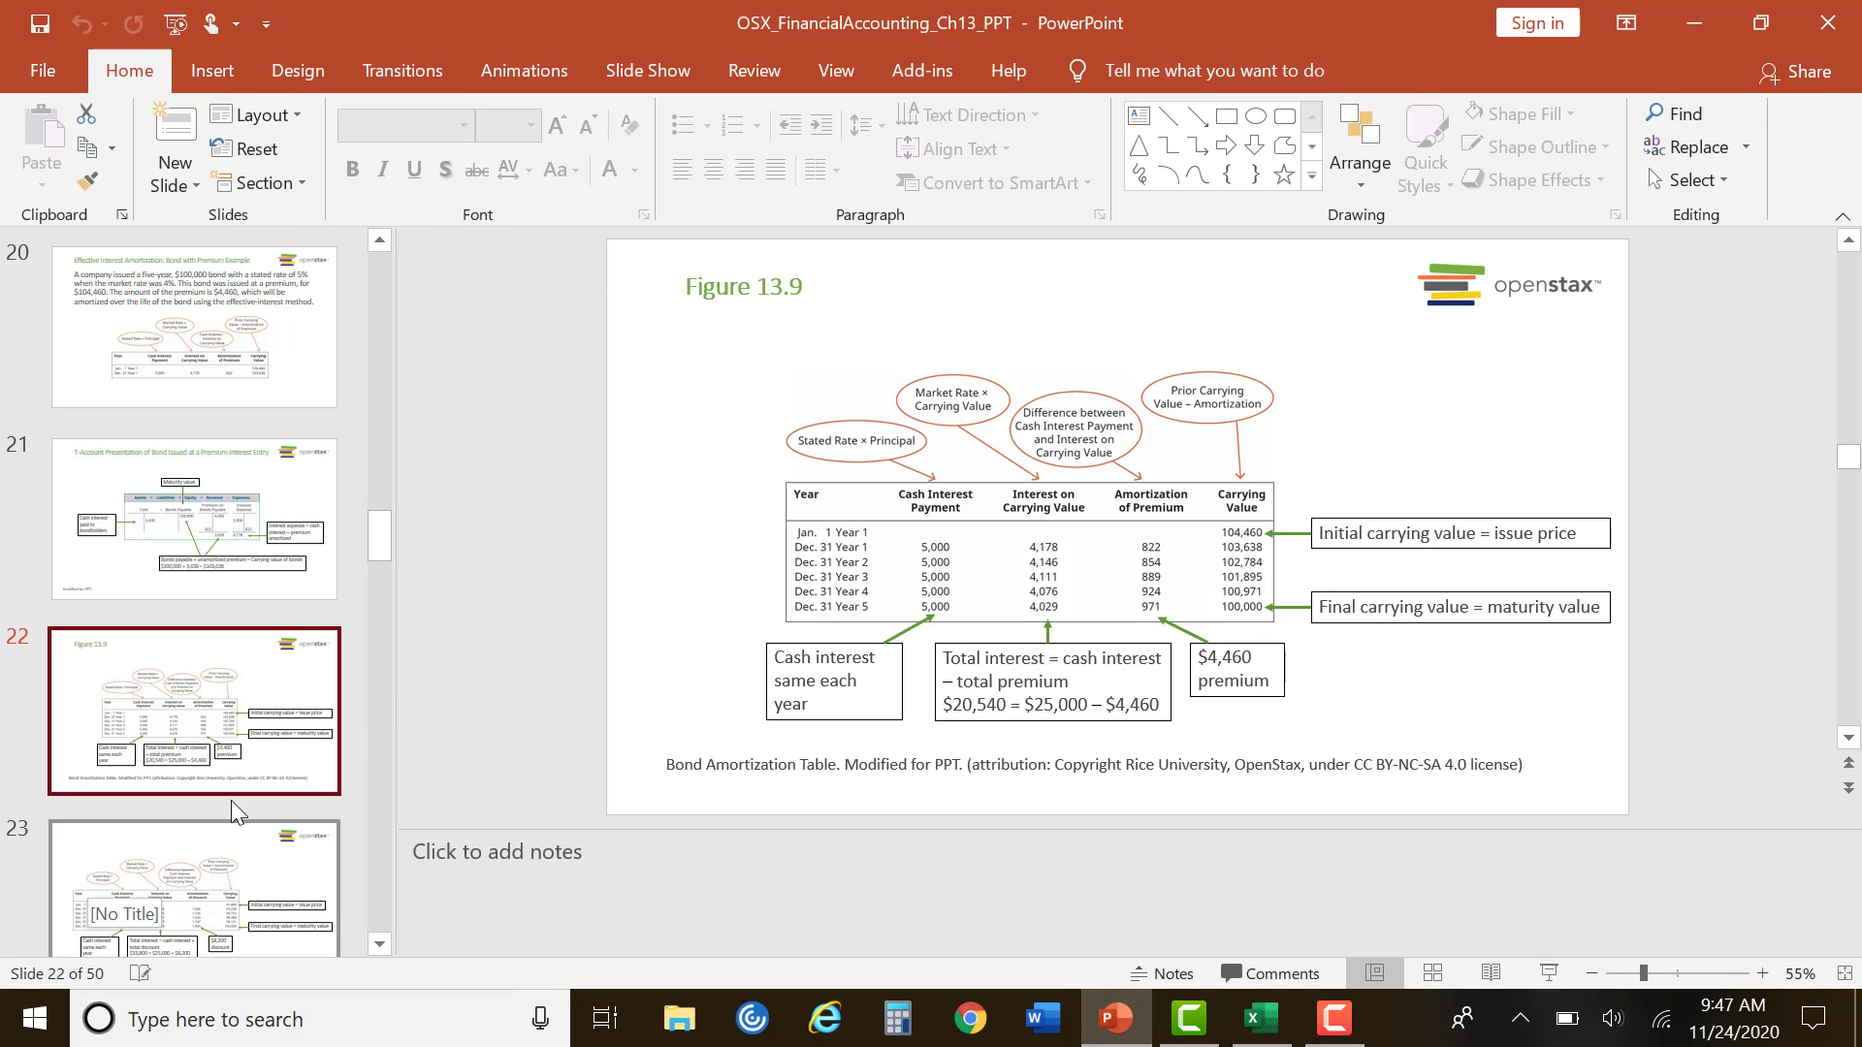
click(296, 902)
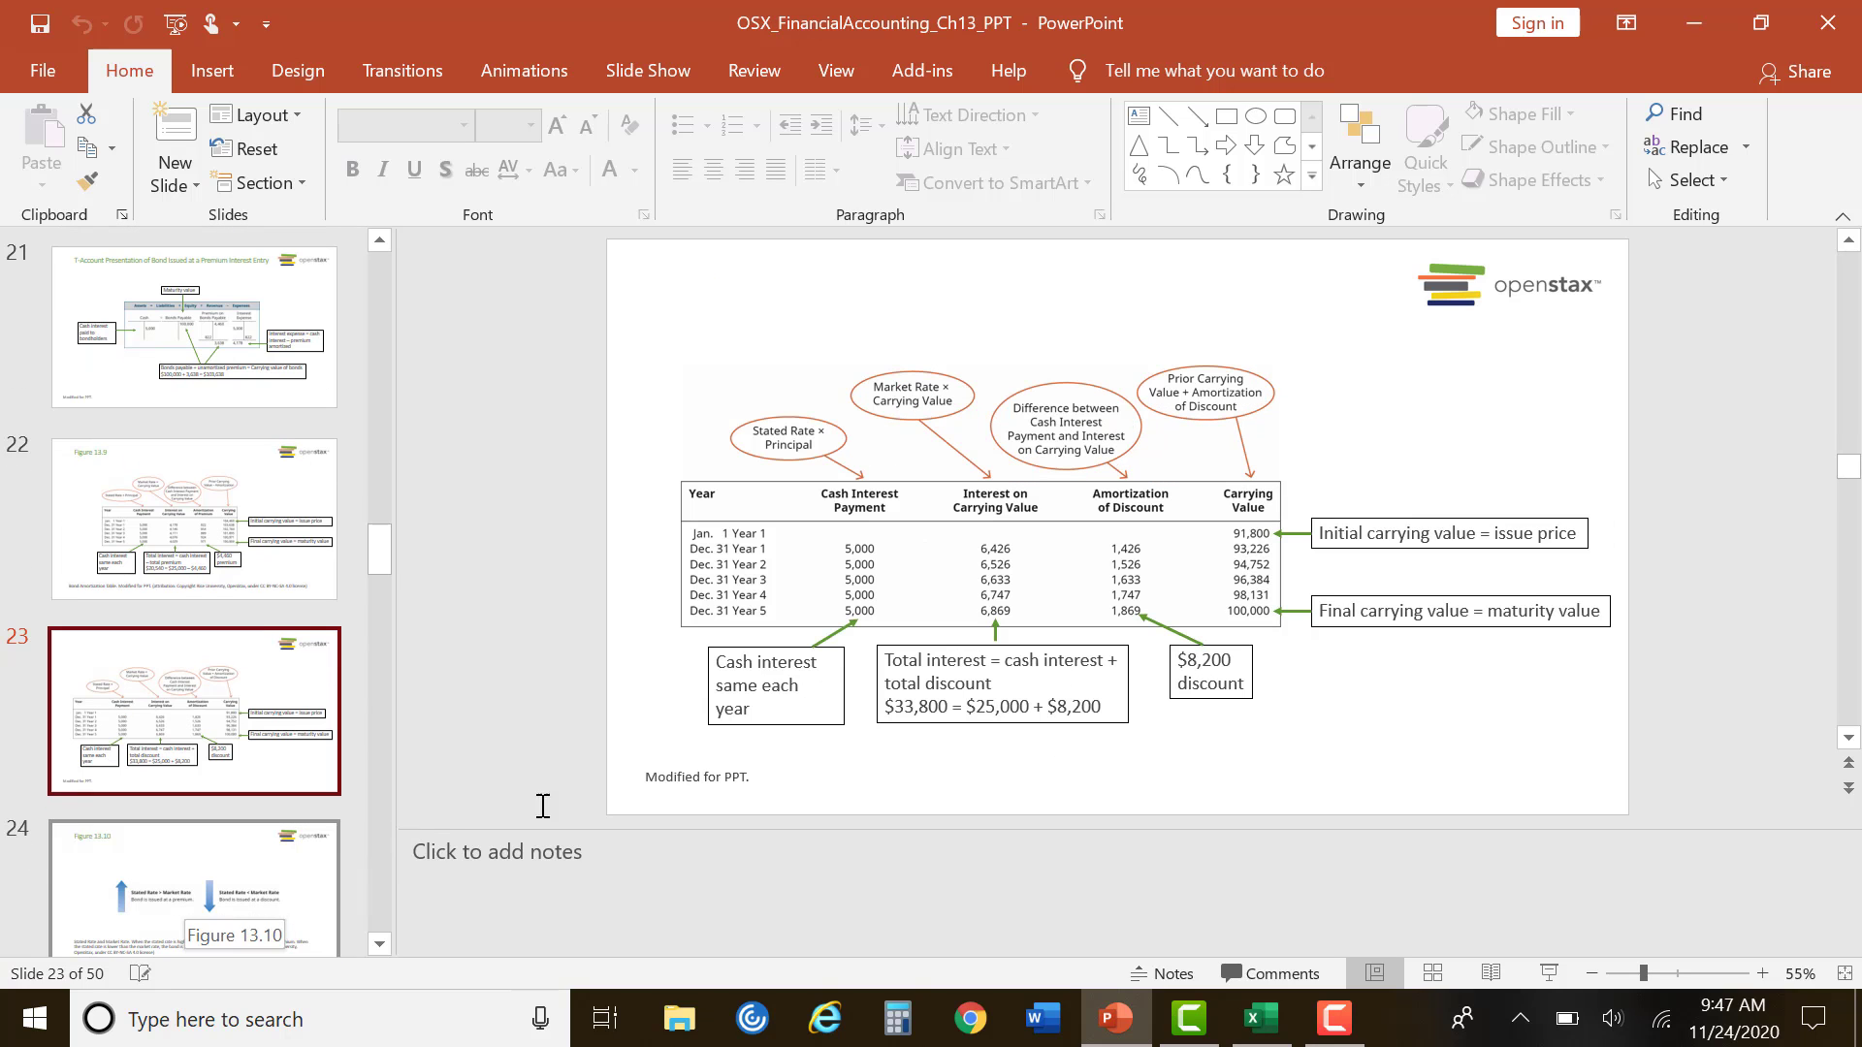
click(322, 589)
click(320, 669)
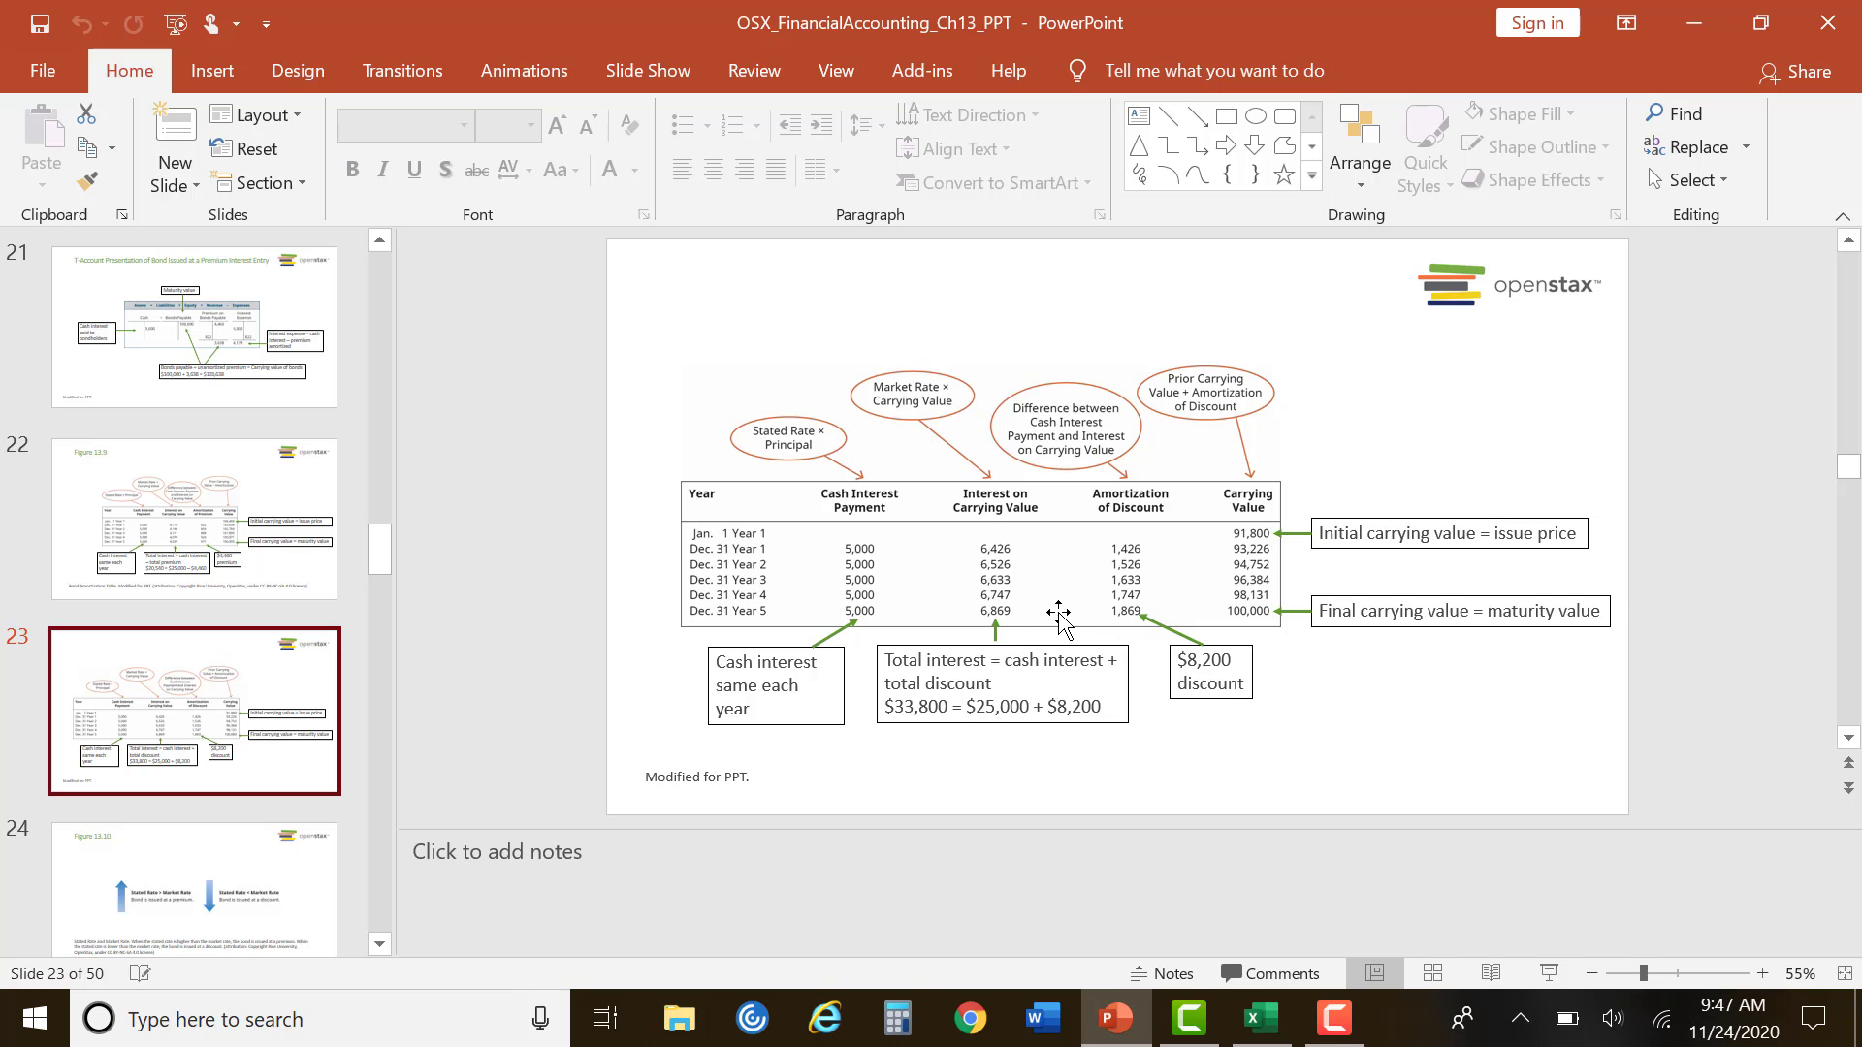
Step: Compare the column formulas of the premium amortization table on slide 22 with those of the discount table on slide 23
key(Page_Up)
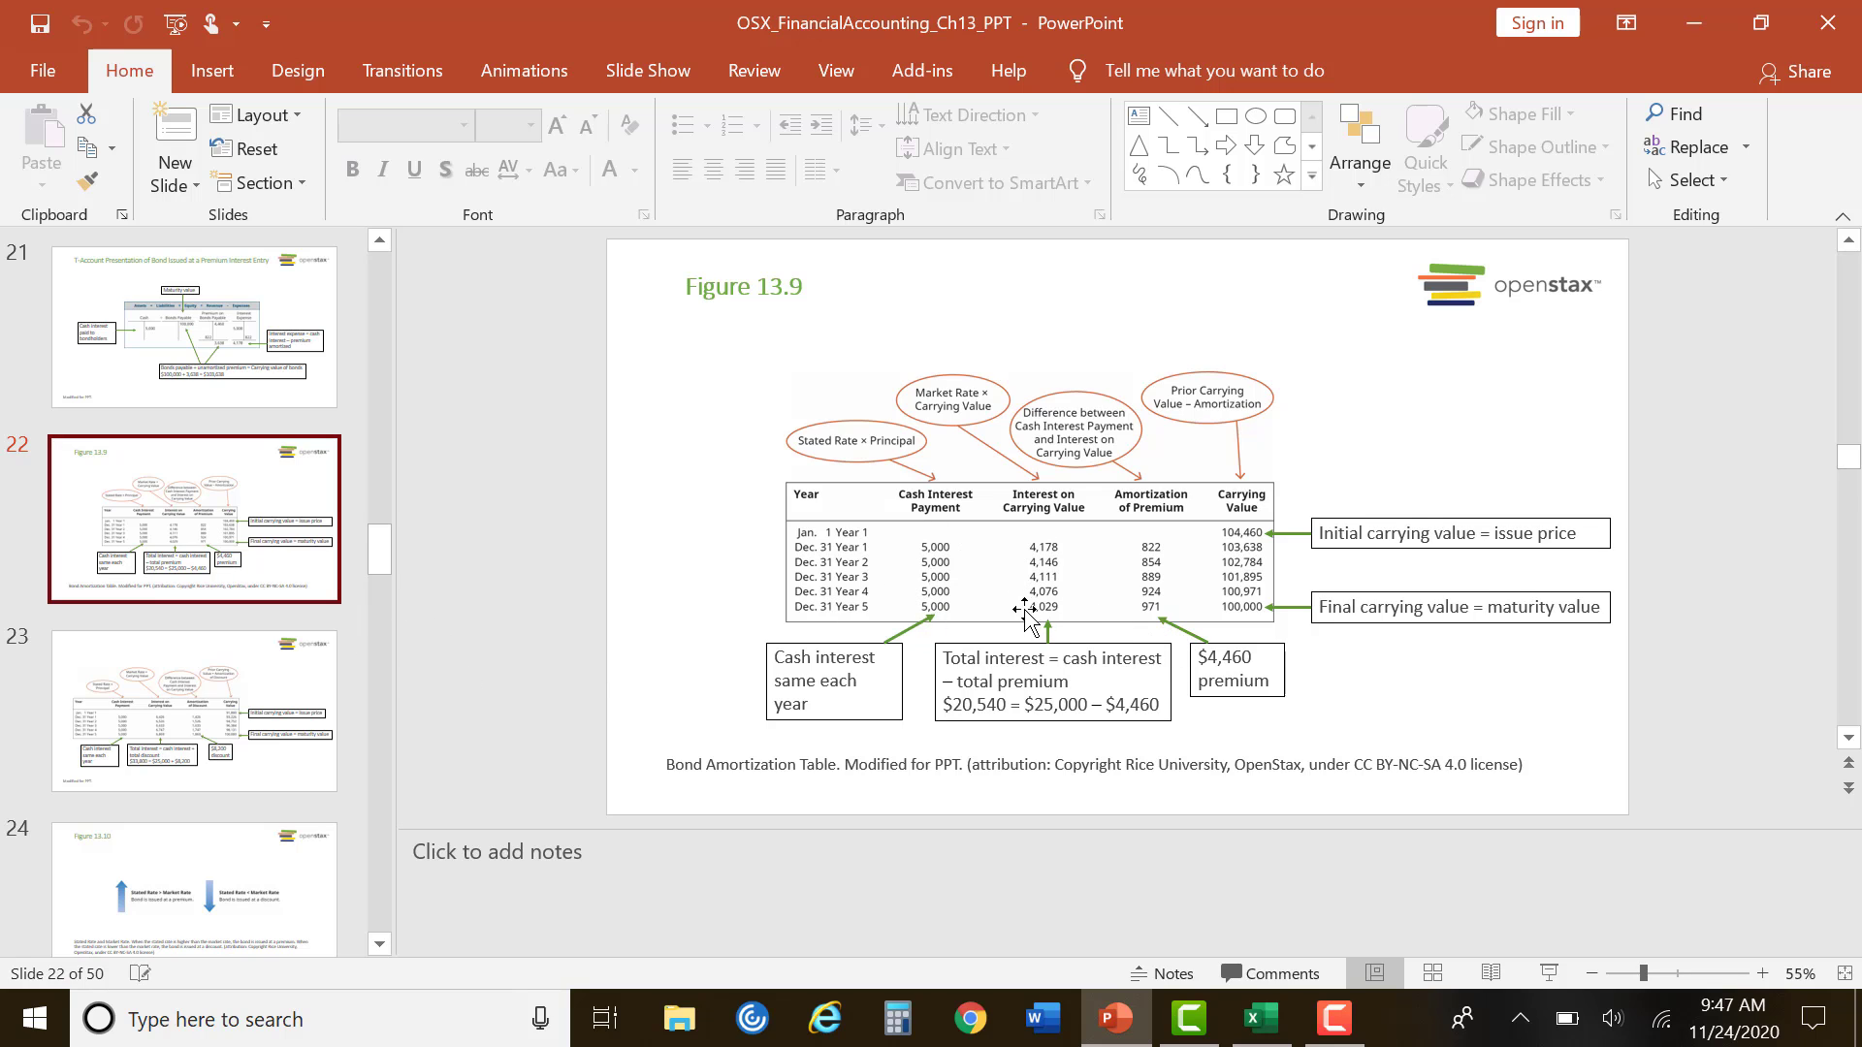
click(191, 711)
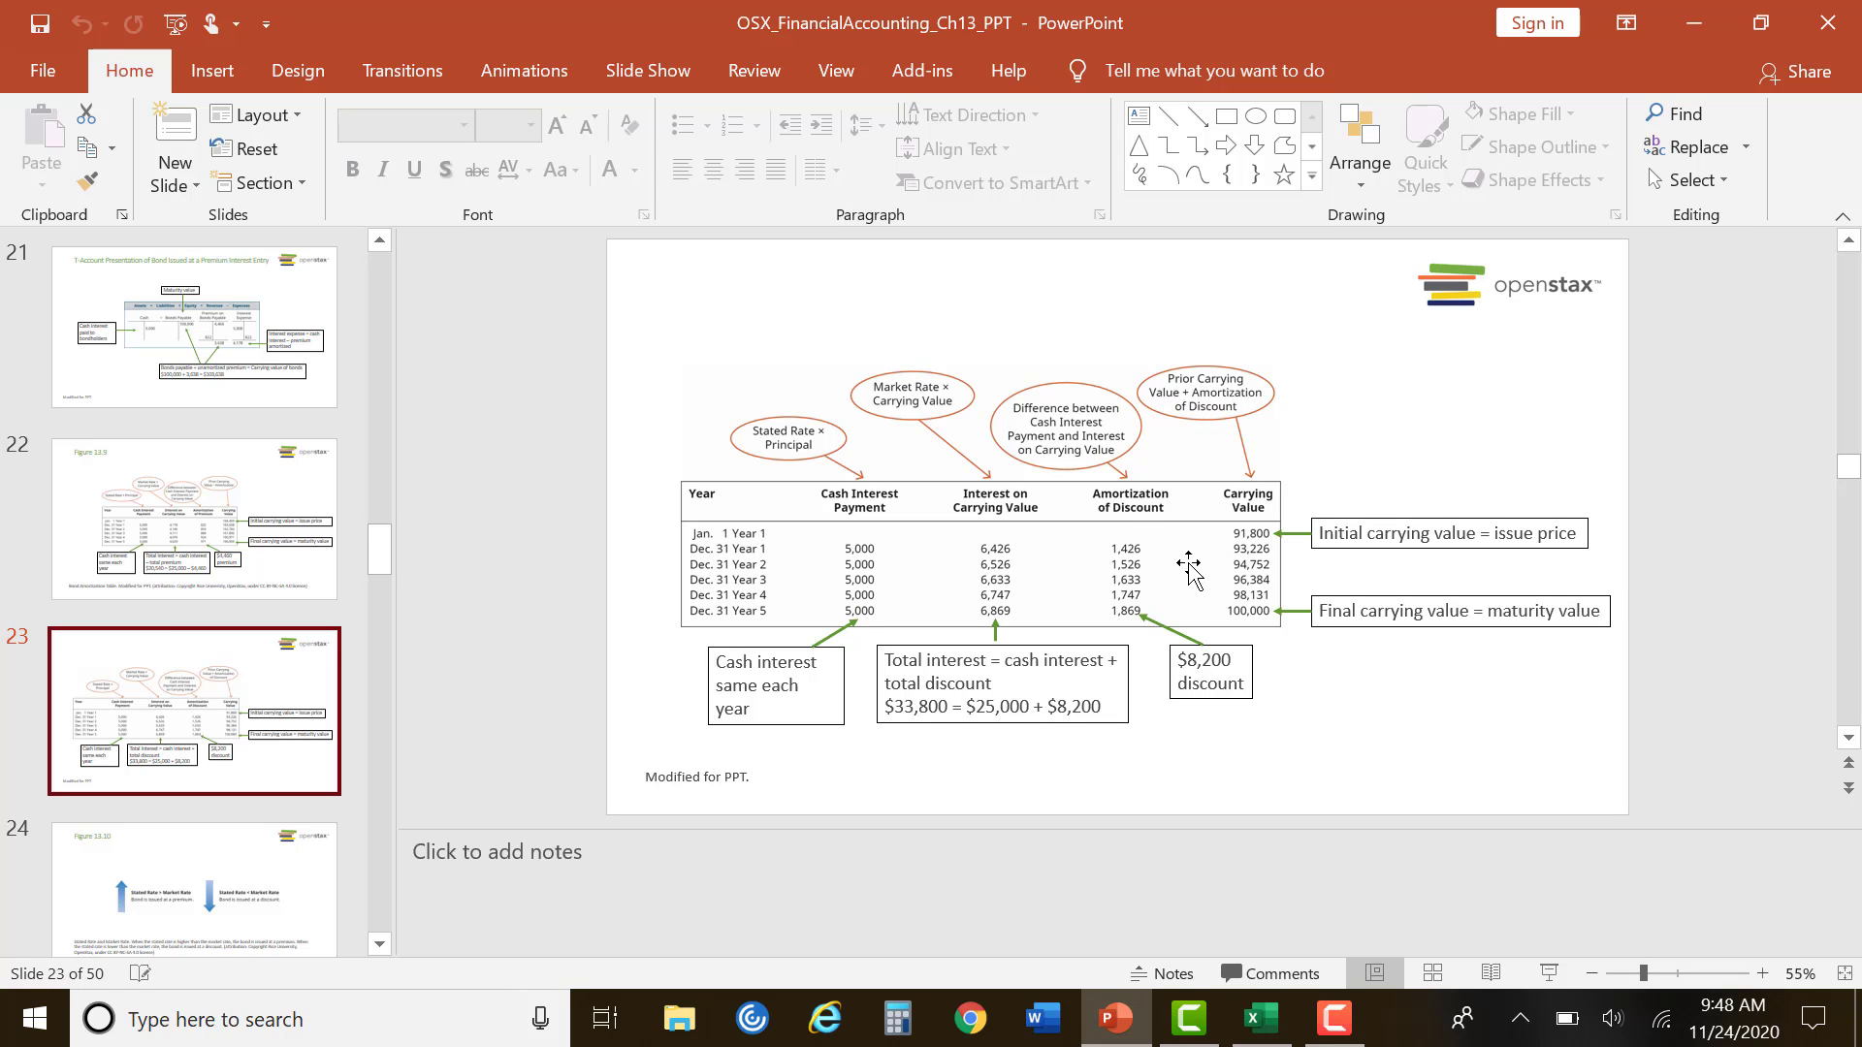
click(170, 520)
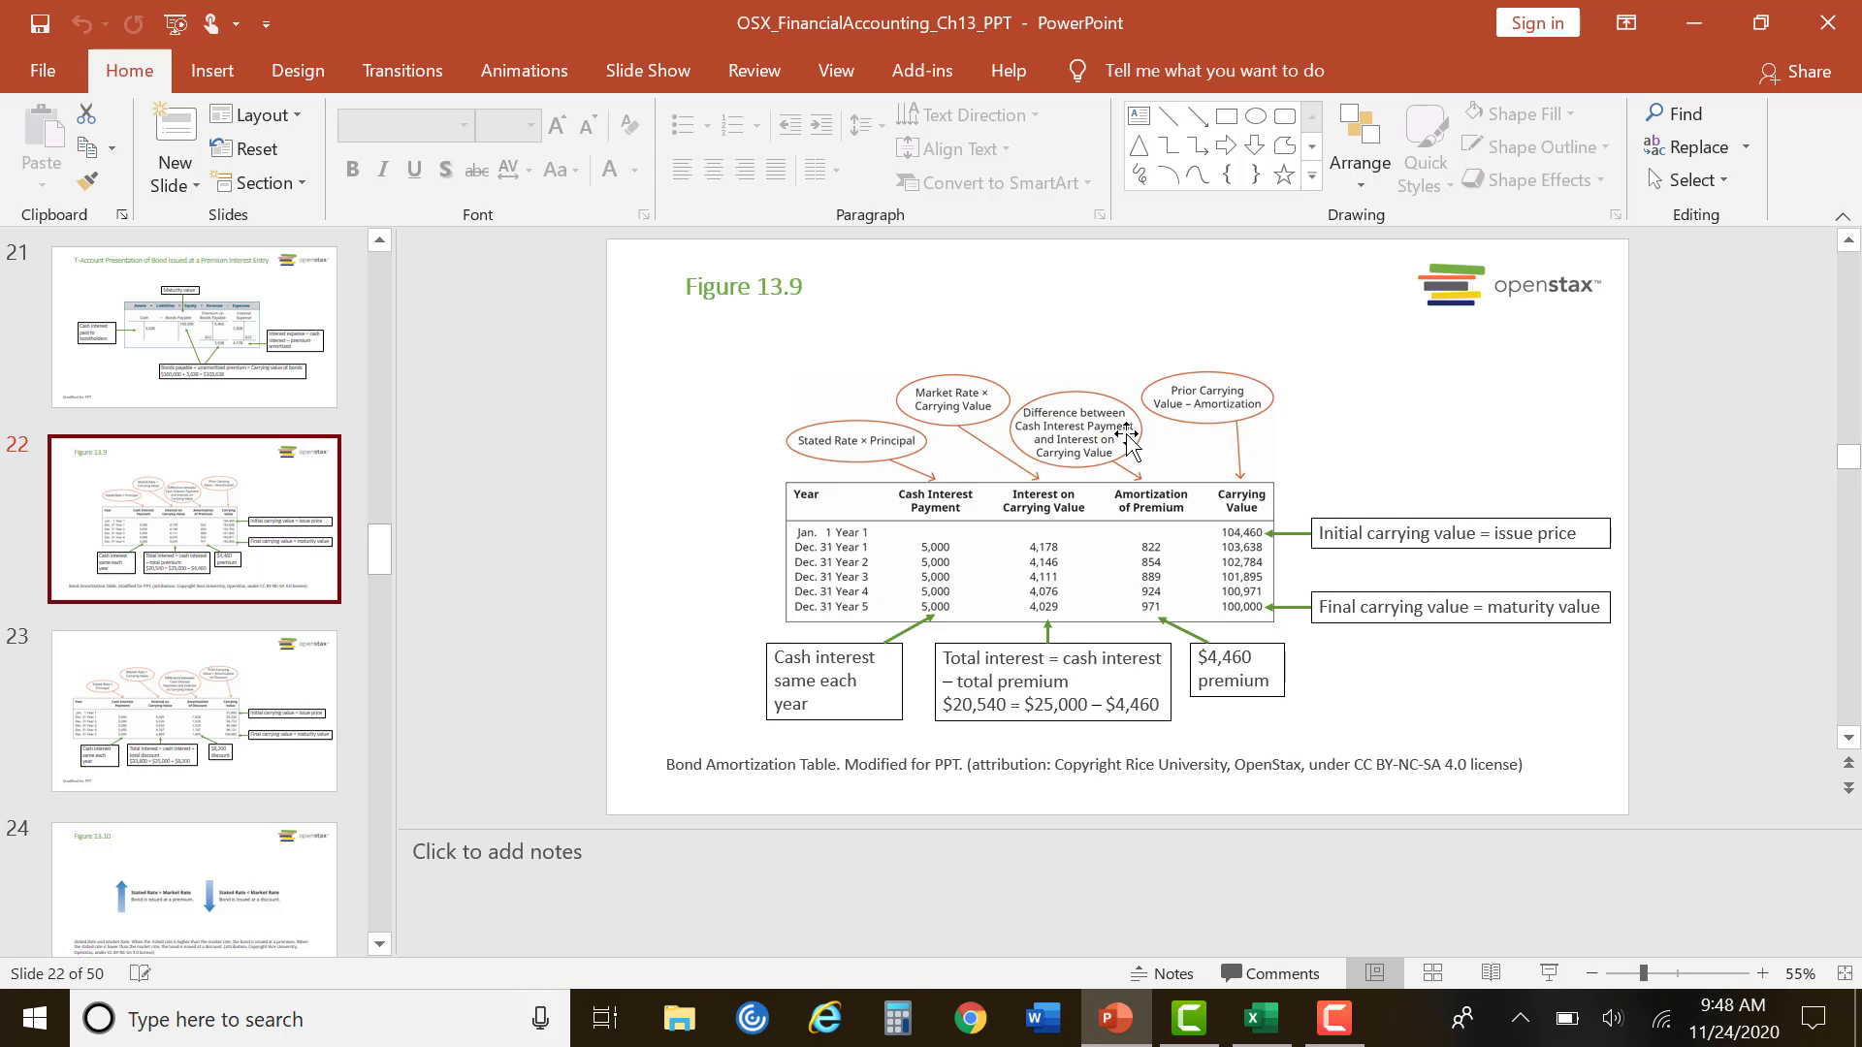
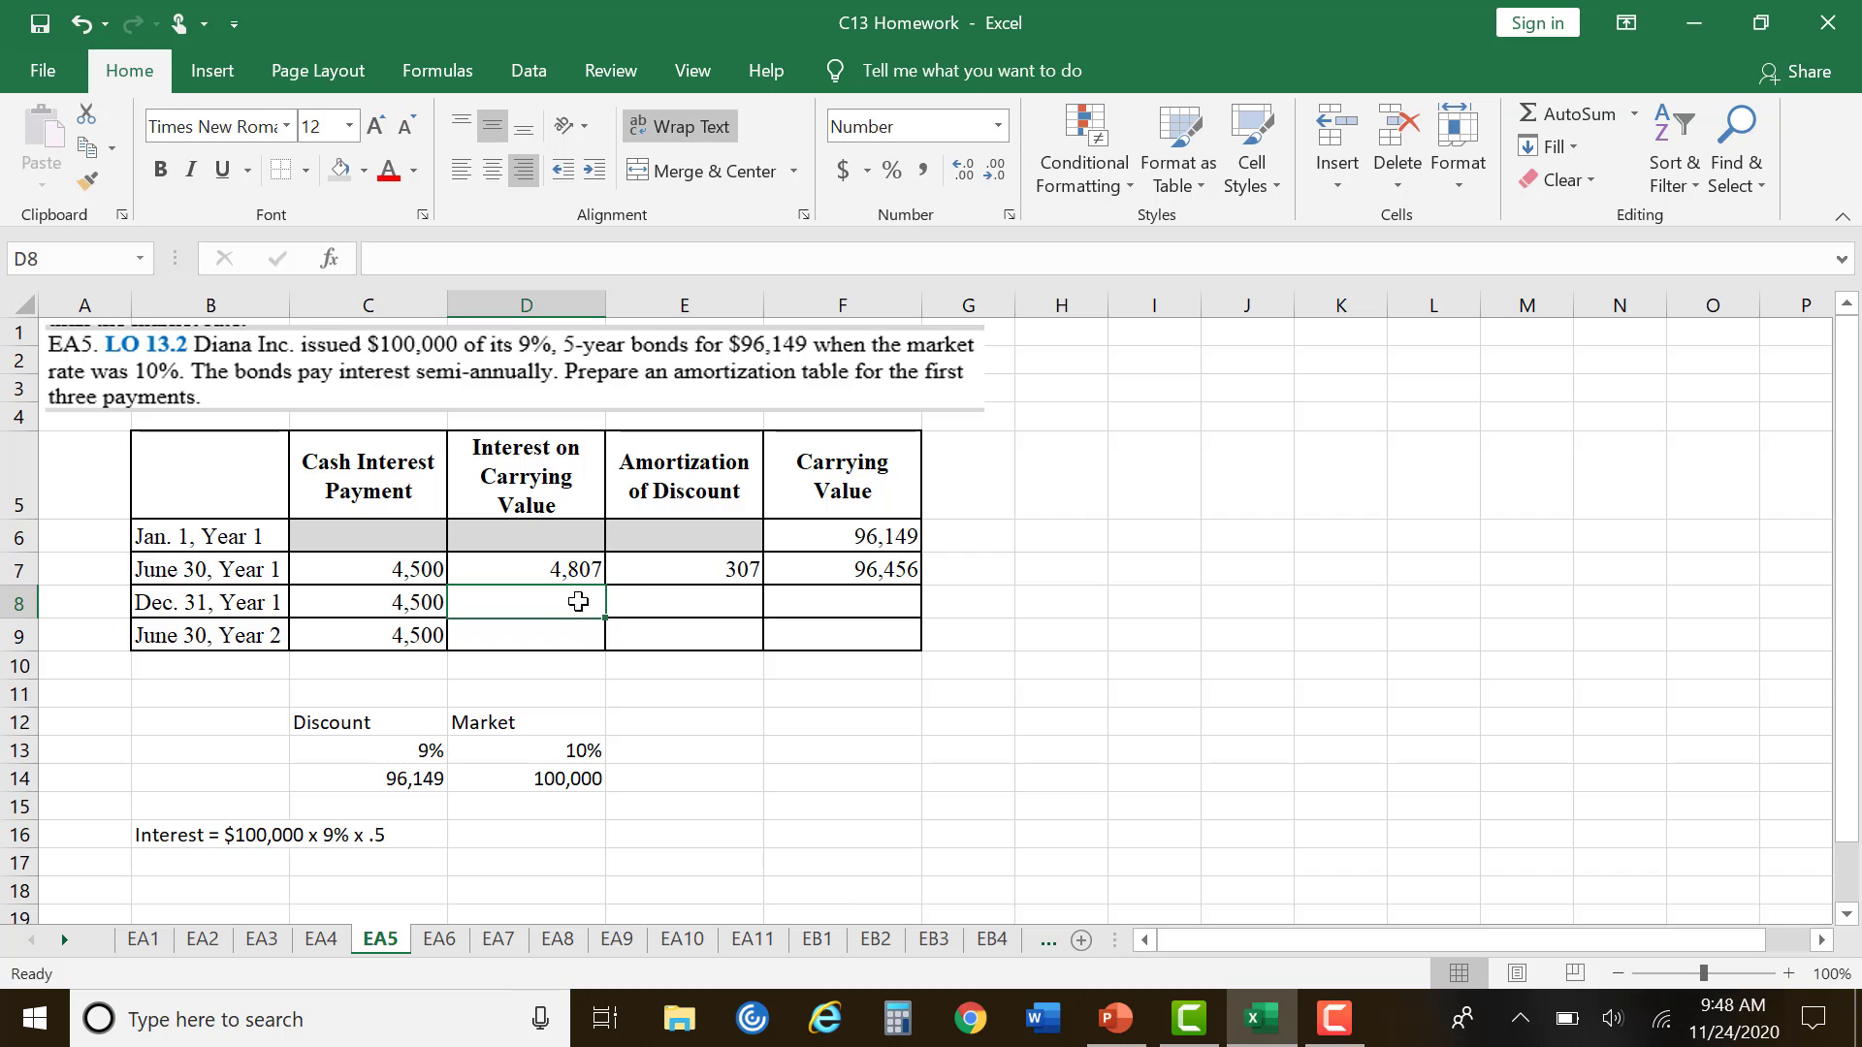
Step: Consulting Figure 13.9 in PowerPoint, enter the Dec. 31, Year 1 interest on carrying value in D8 in Excel as =F7*.10
text(=)
click(897, 570)
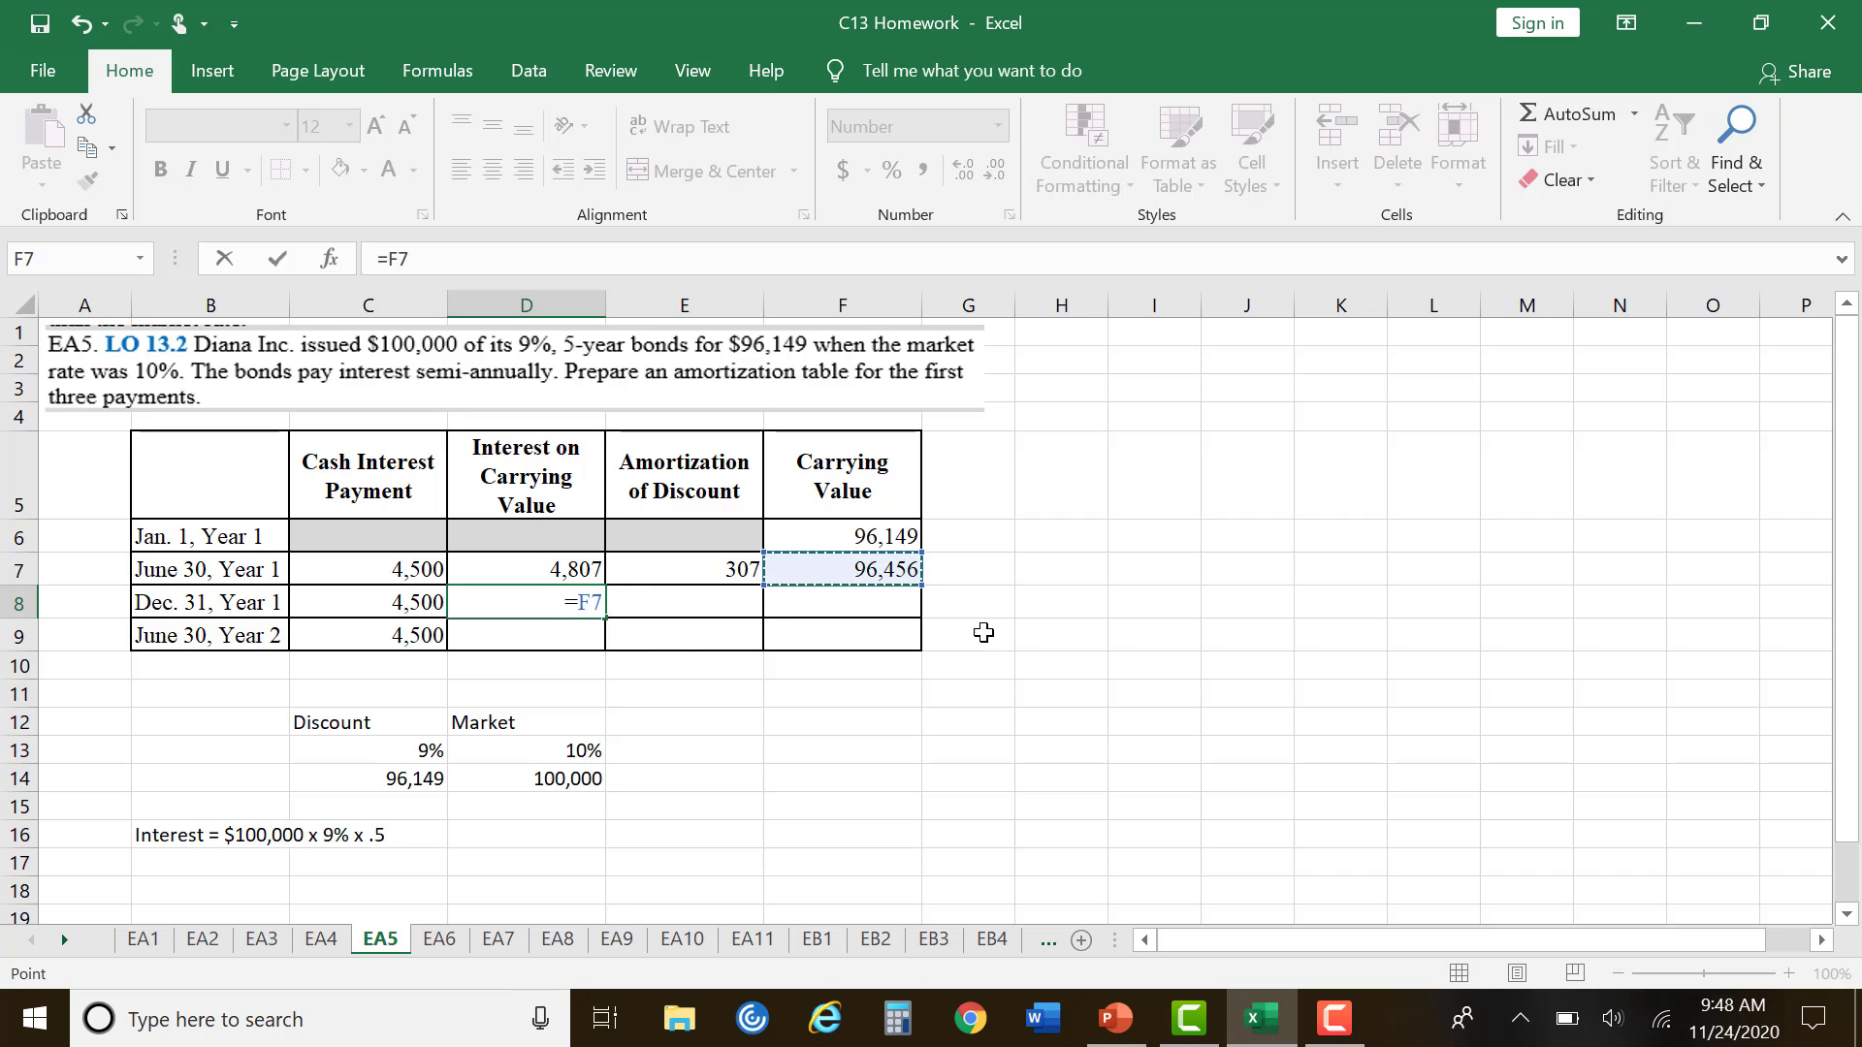
text(*)
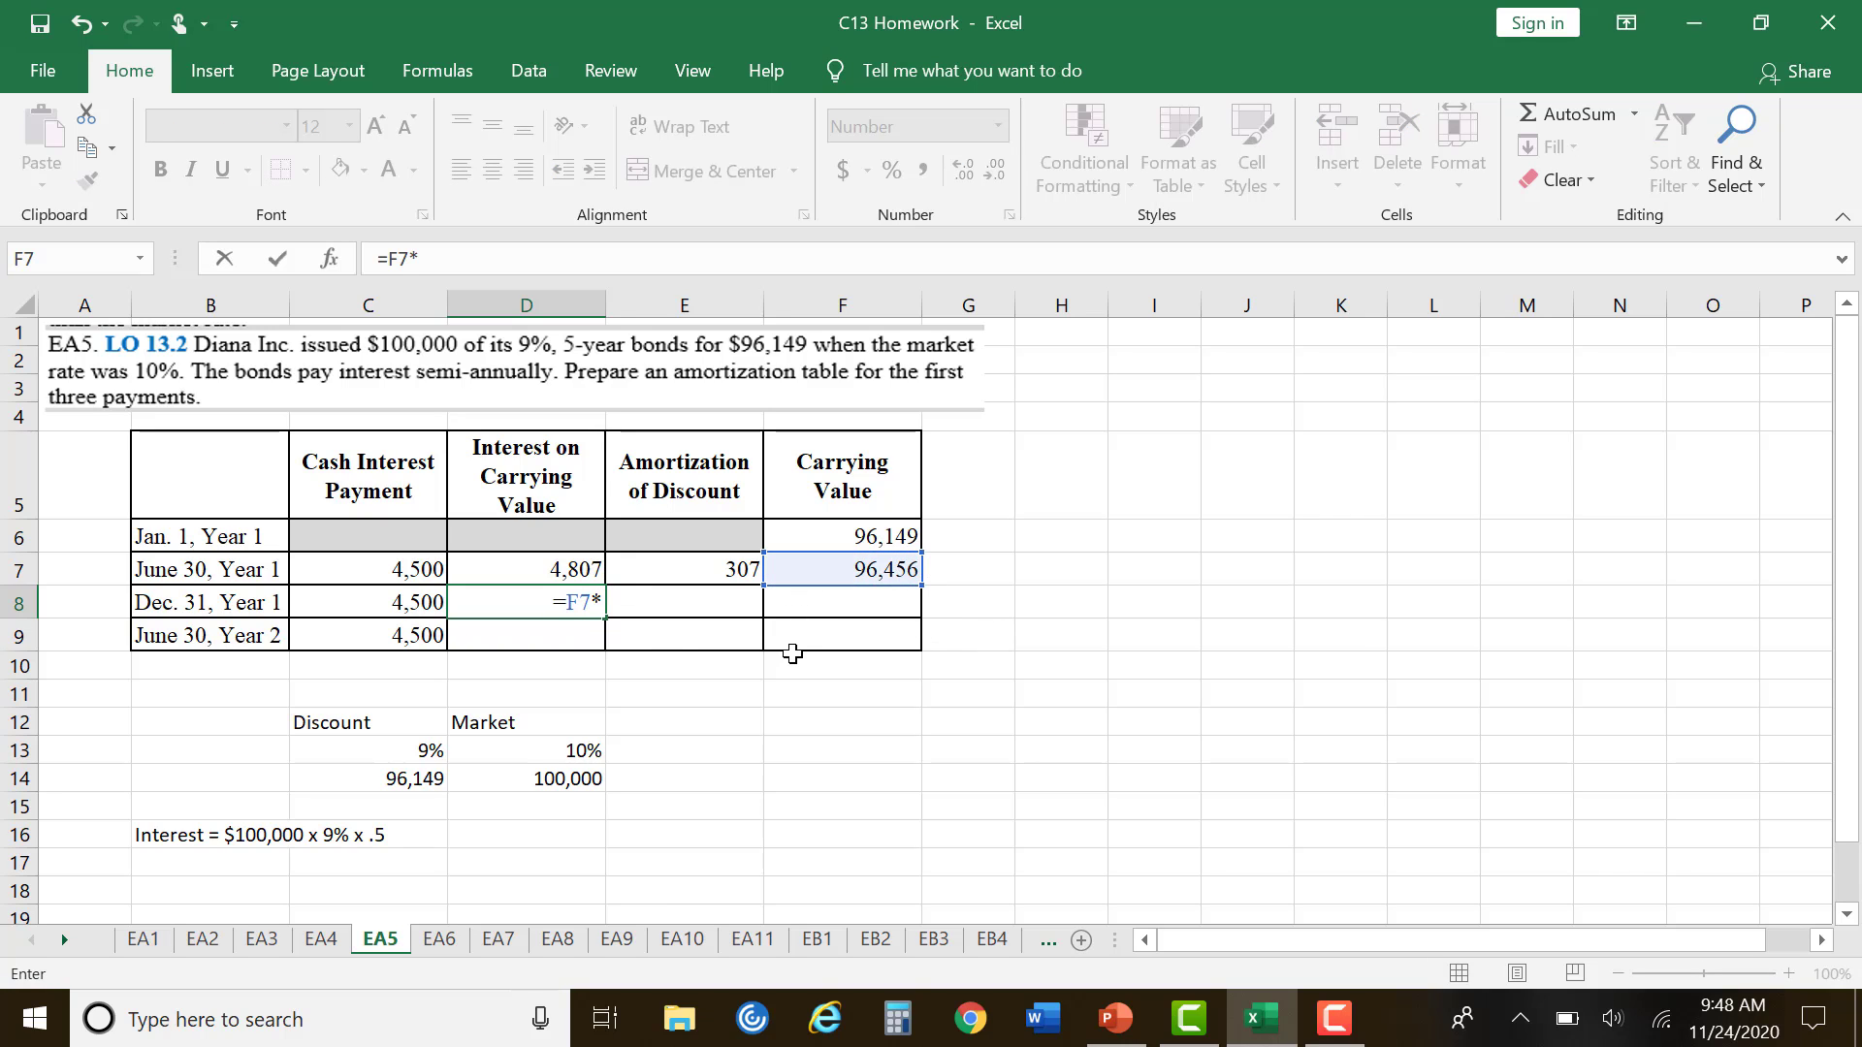
click(1137, 1030)
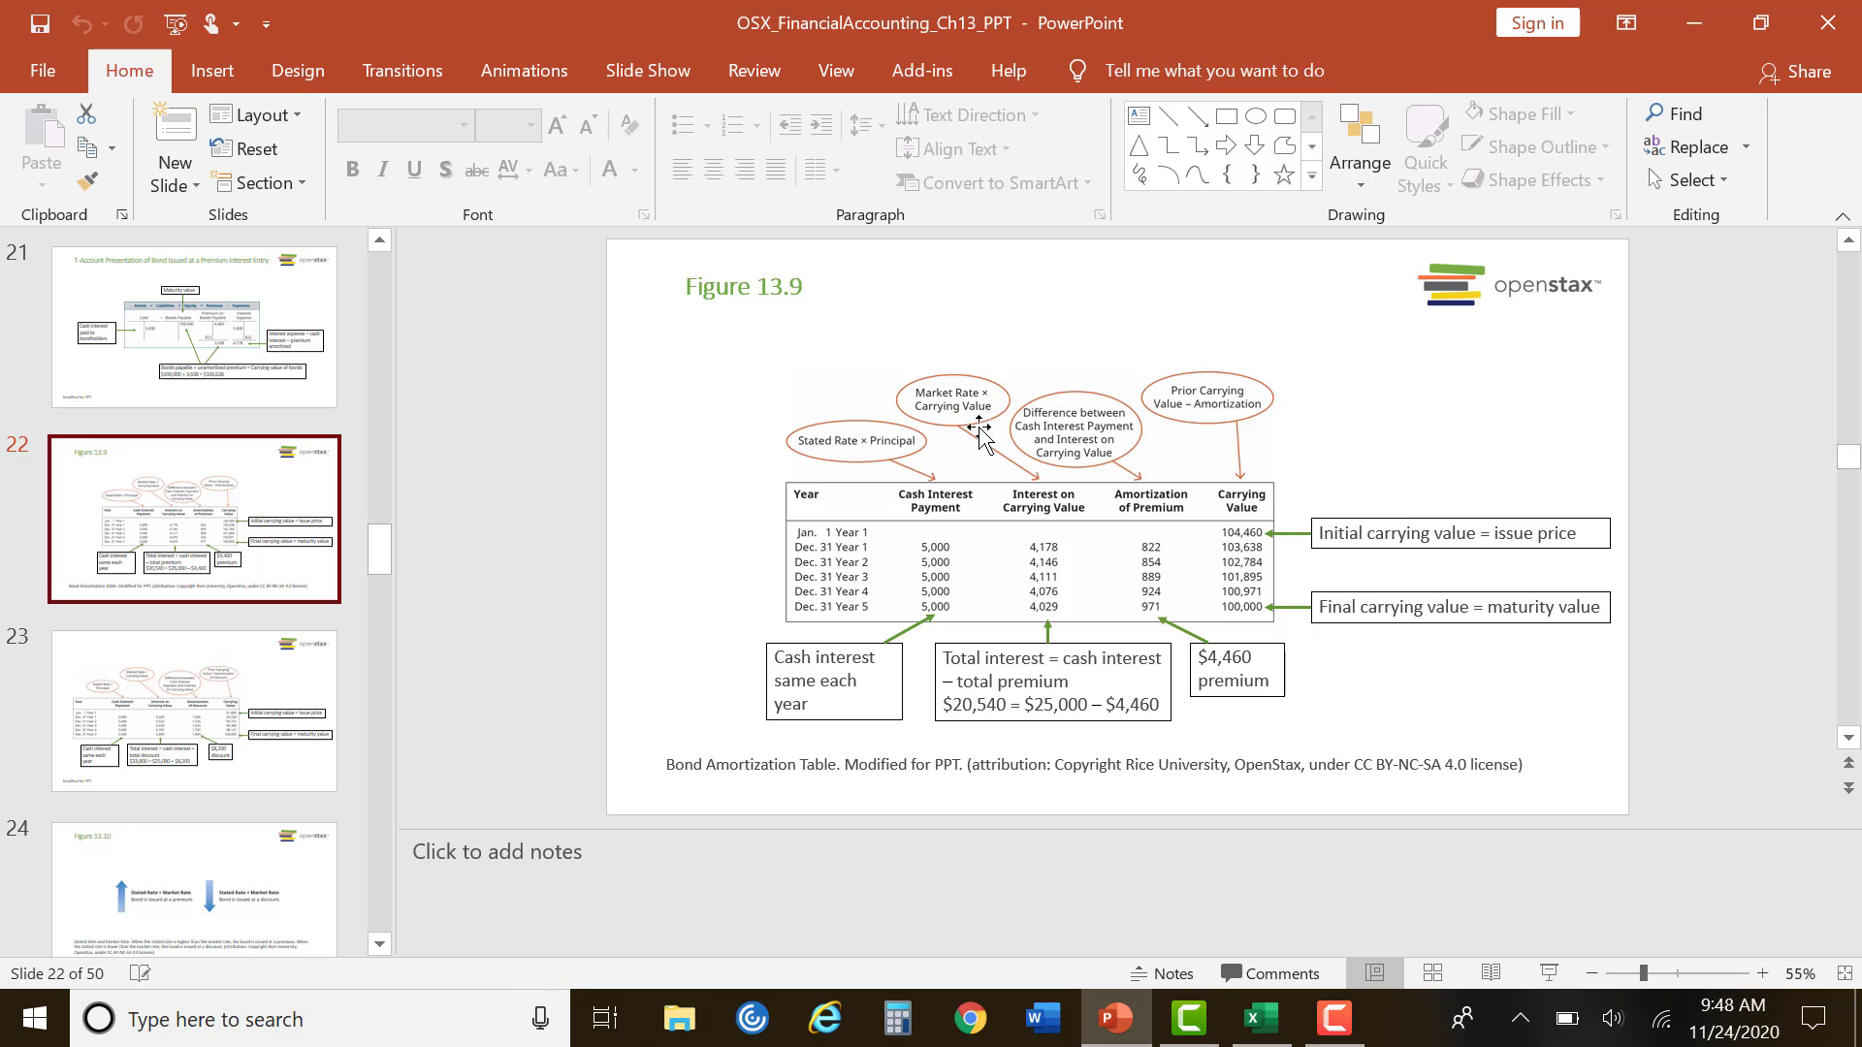
click(1261, 1018)
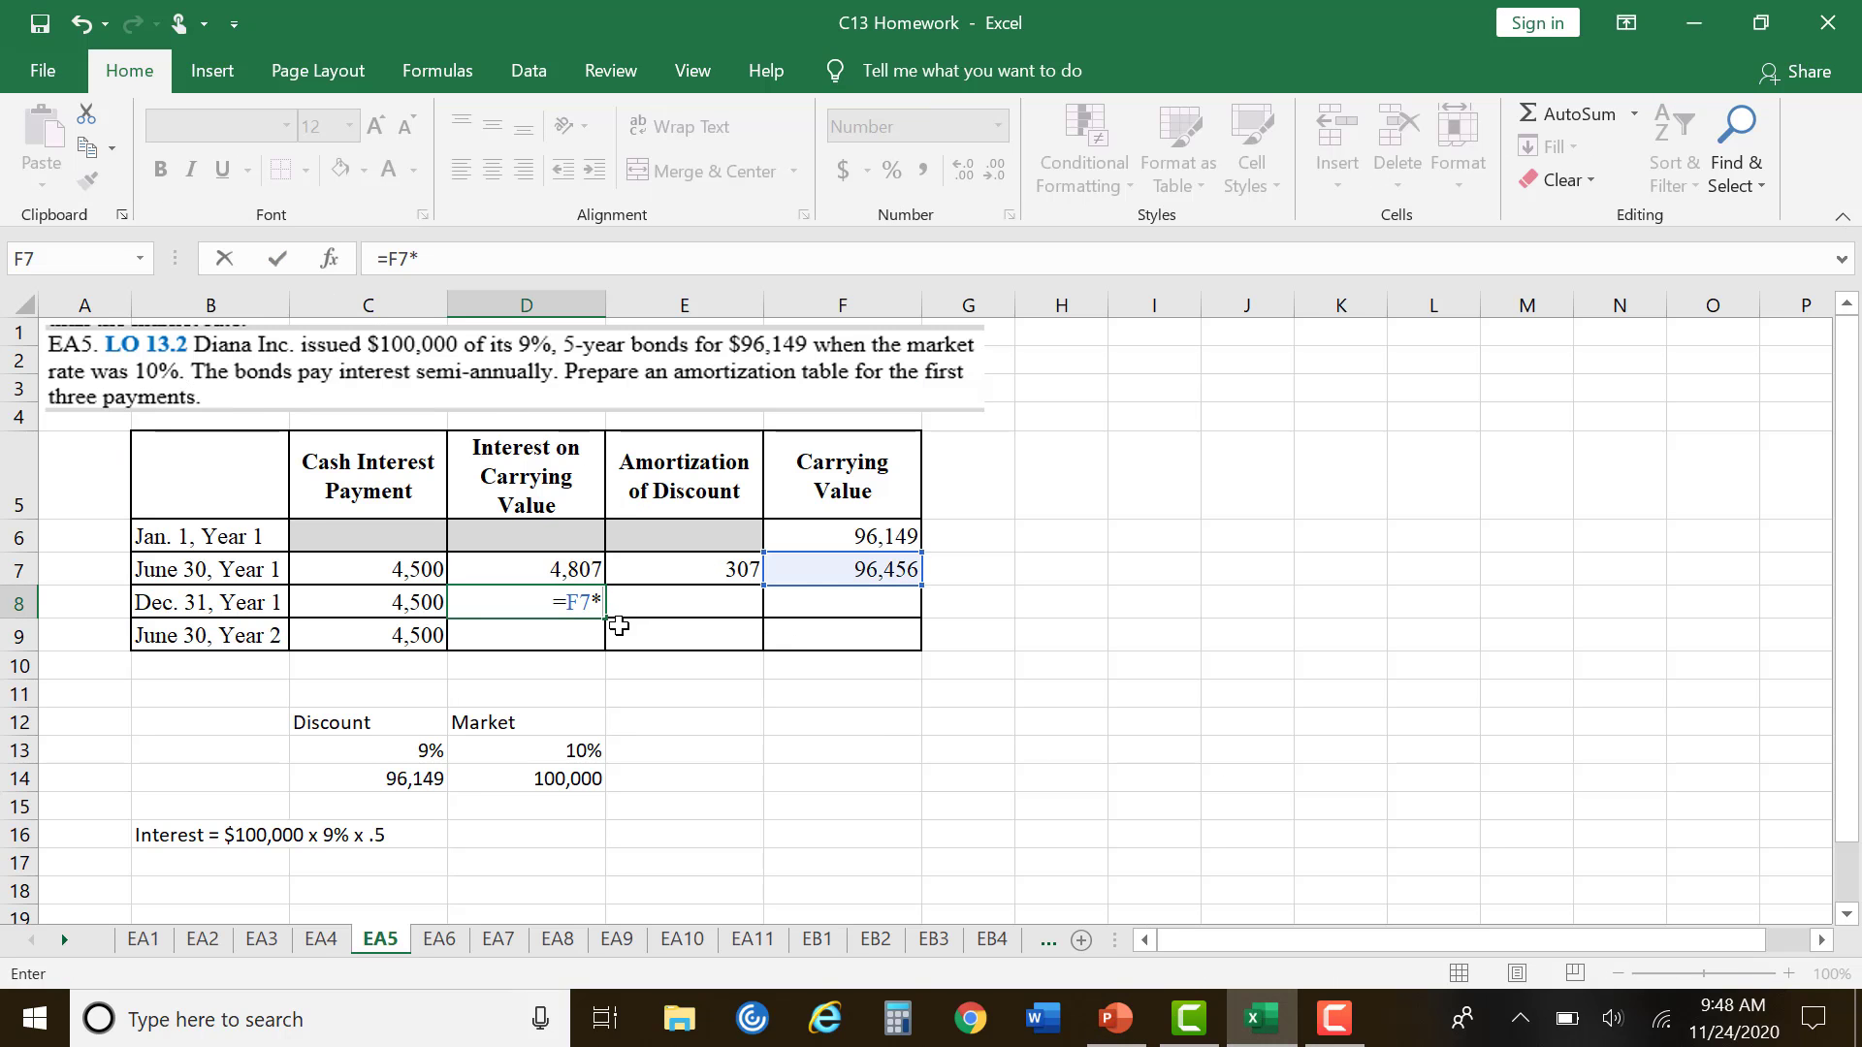
text(.10)
key(Return)
Step: Recheck Figure 13.9 in PowerPoint, and revise the Dec. 31, Year 1 interest formula in D8 in Excel to =F7*0.1*.5
click(688, 613)
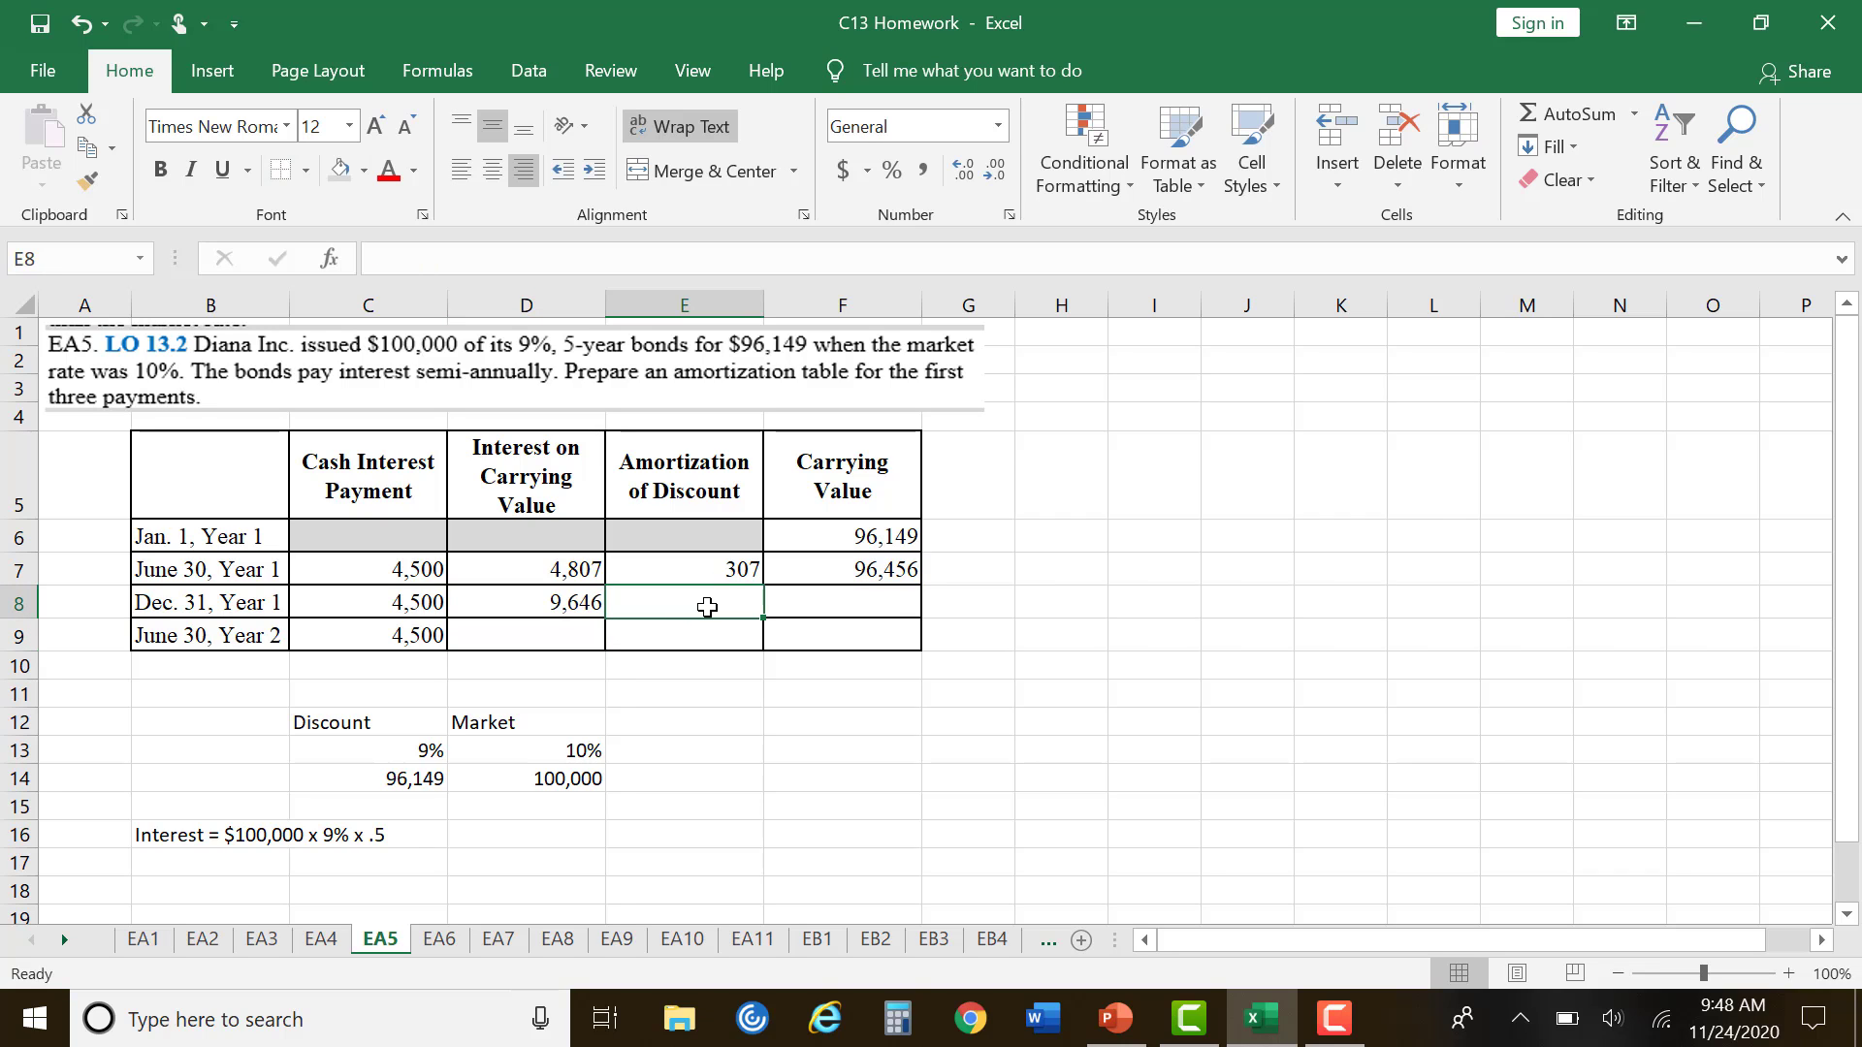
click(1125, 1036)
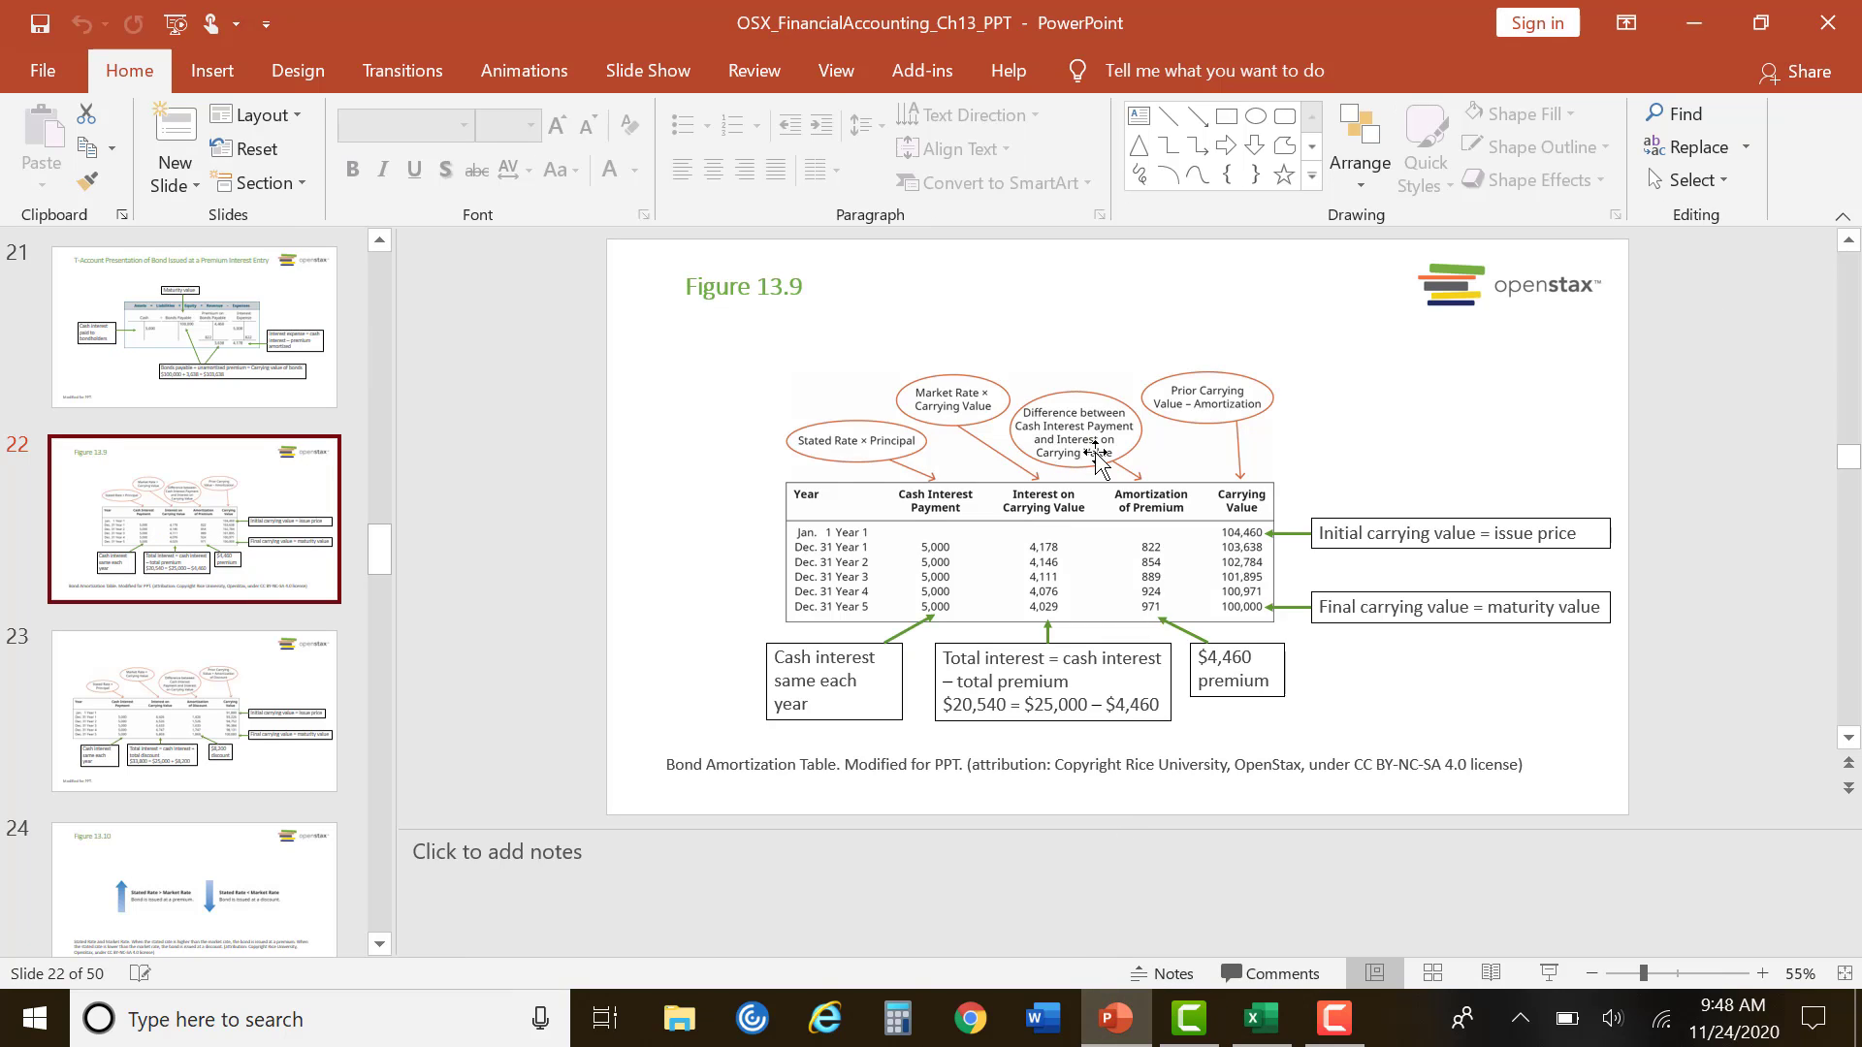
click(1261, 1036)
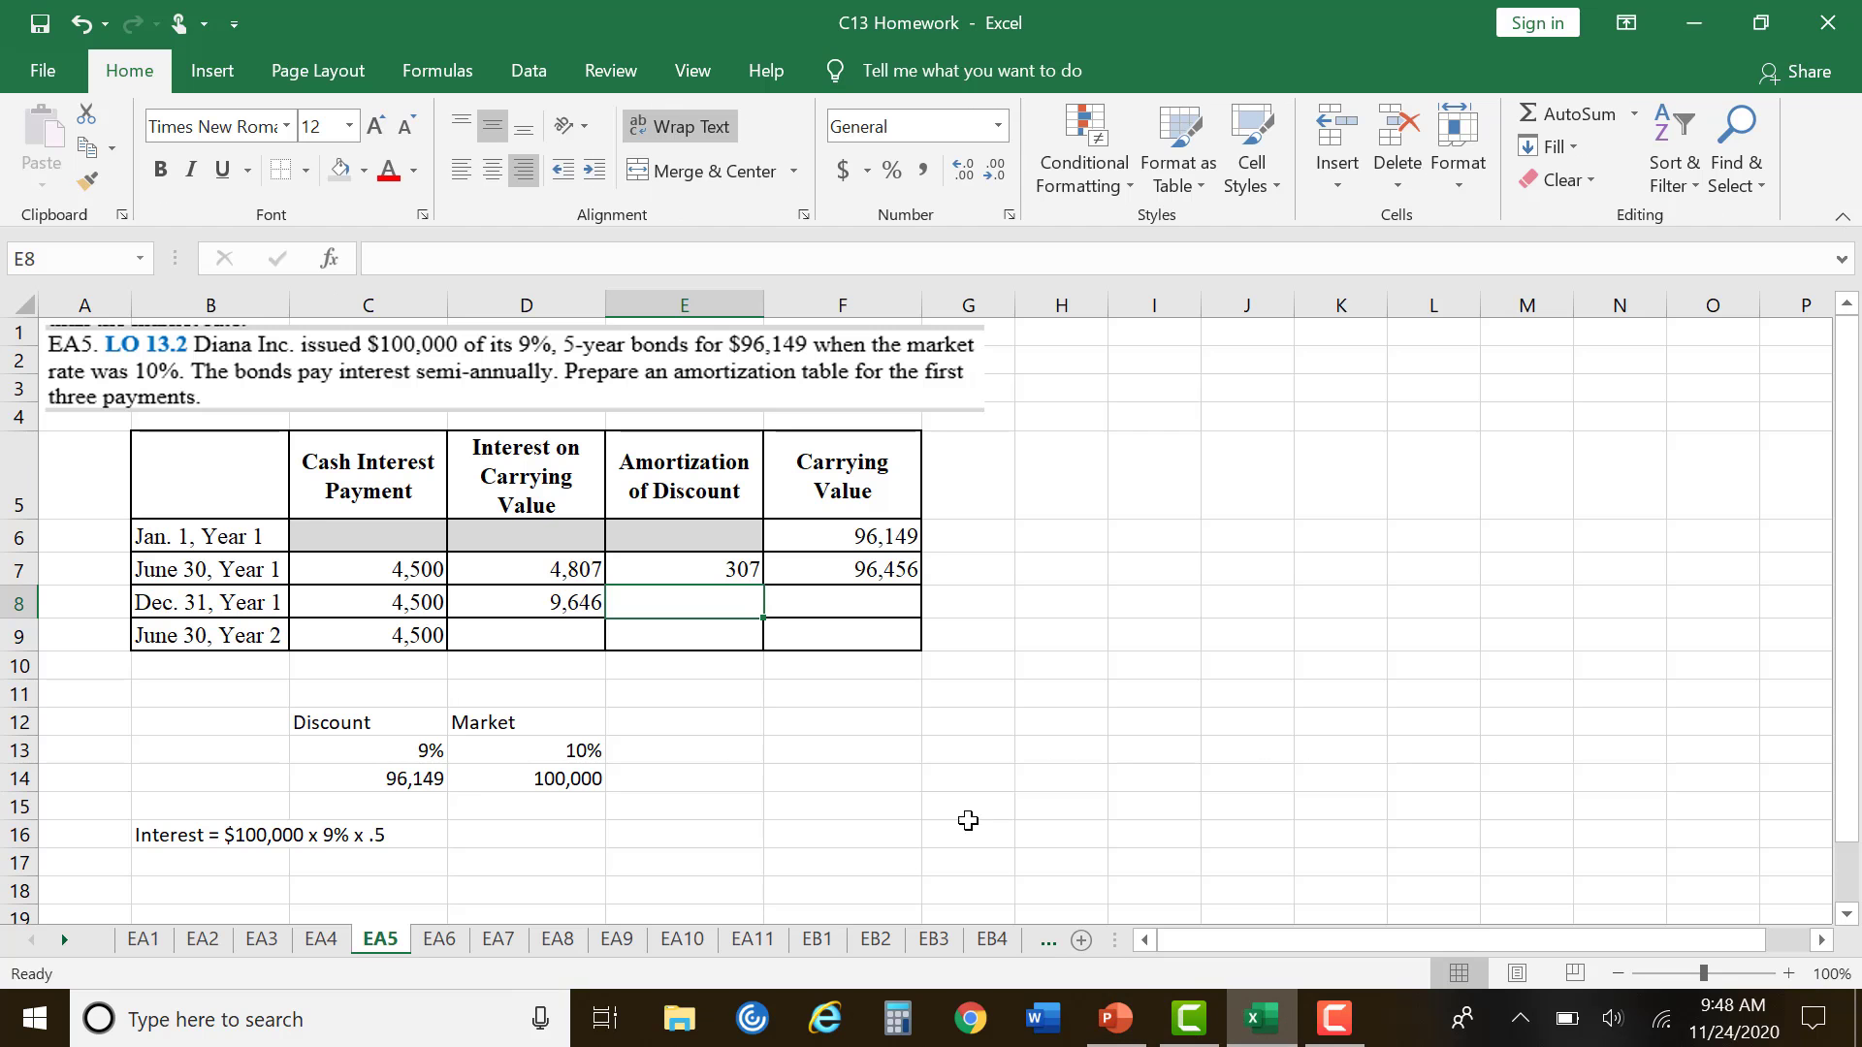
click(527, 608)
click(487, 256)
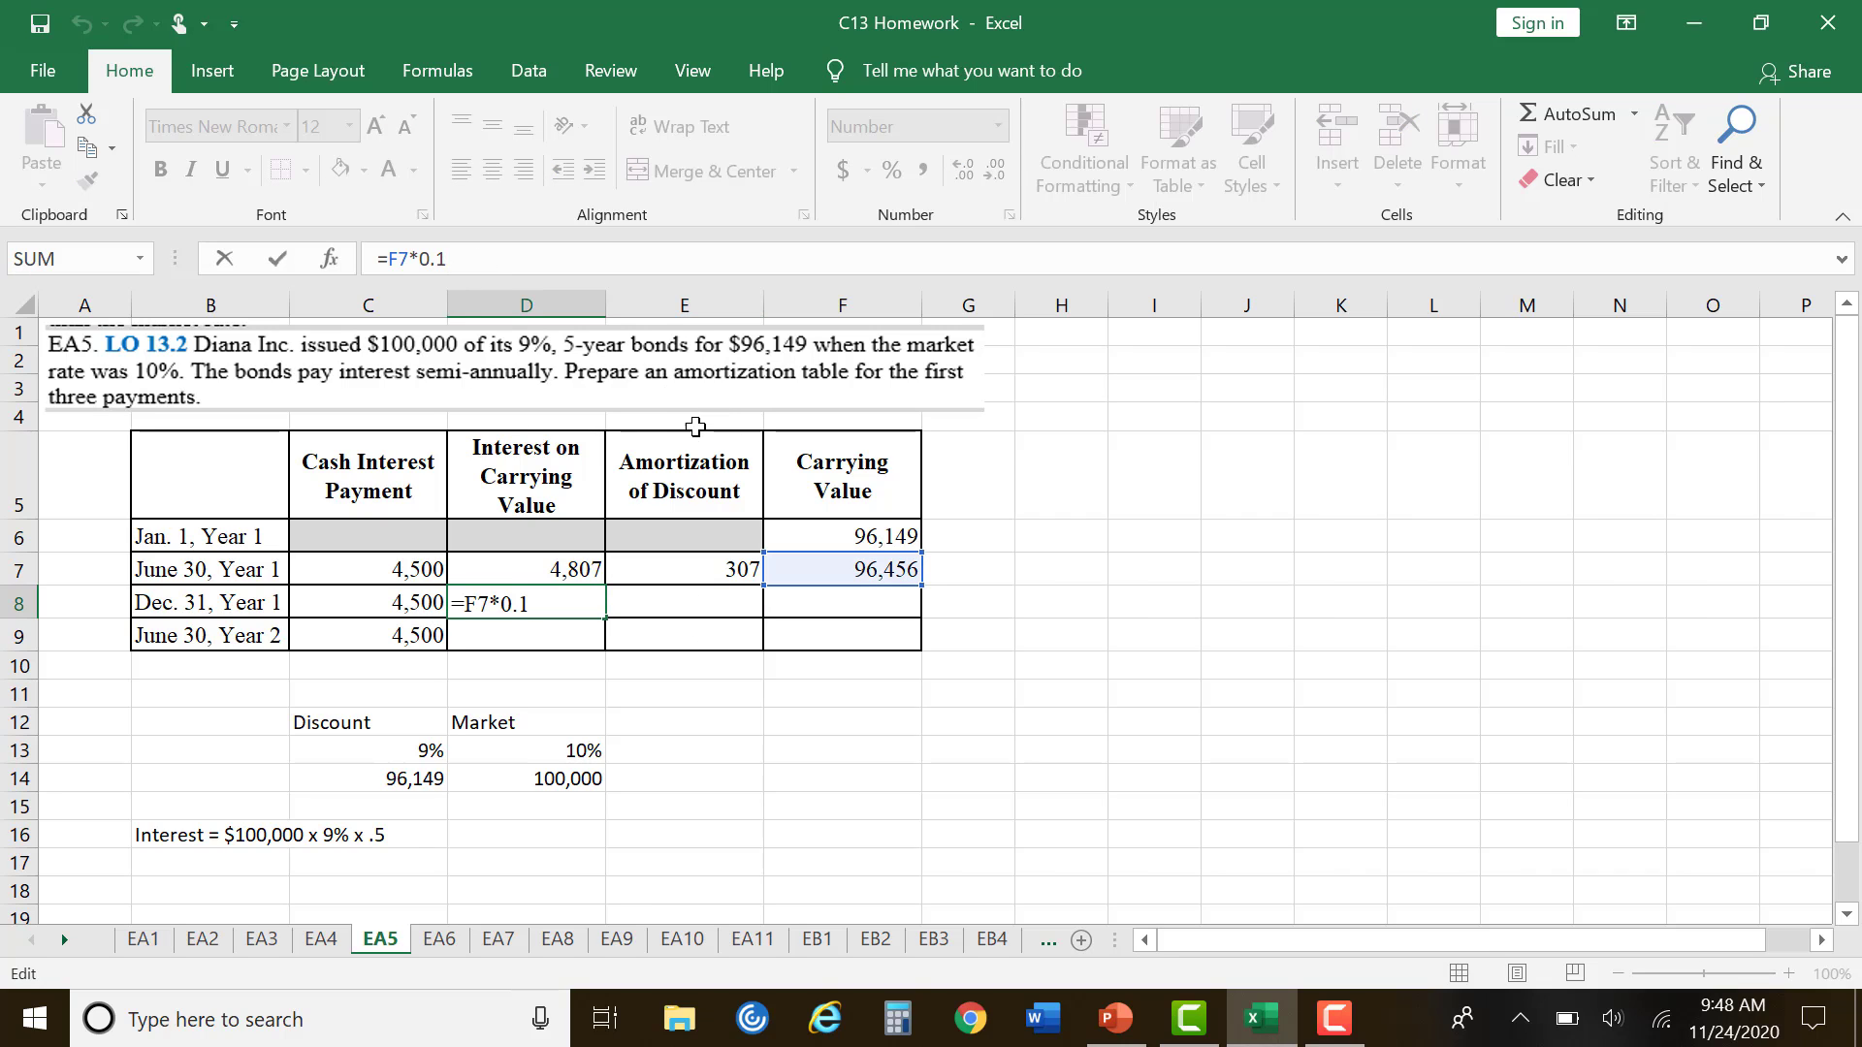
text(*.5)
key(Return)
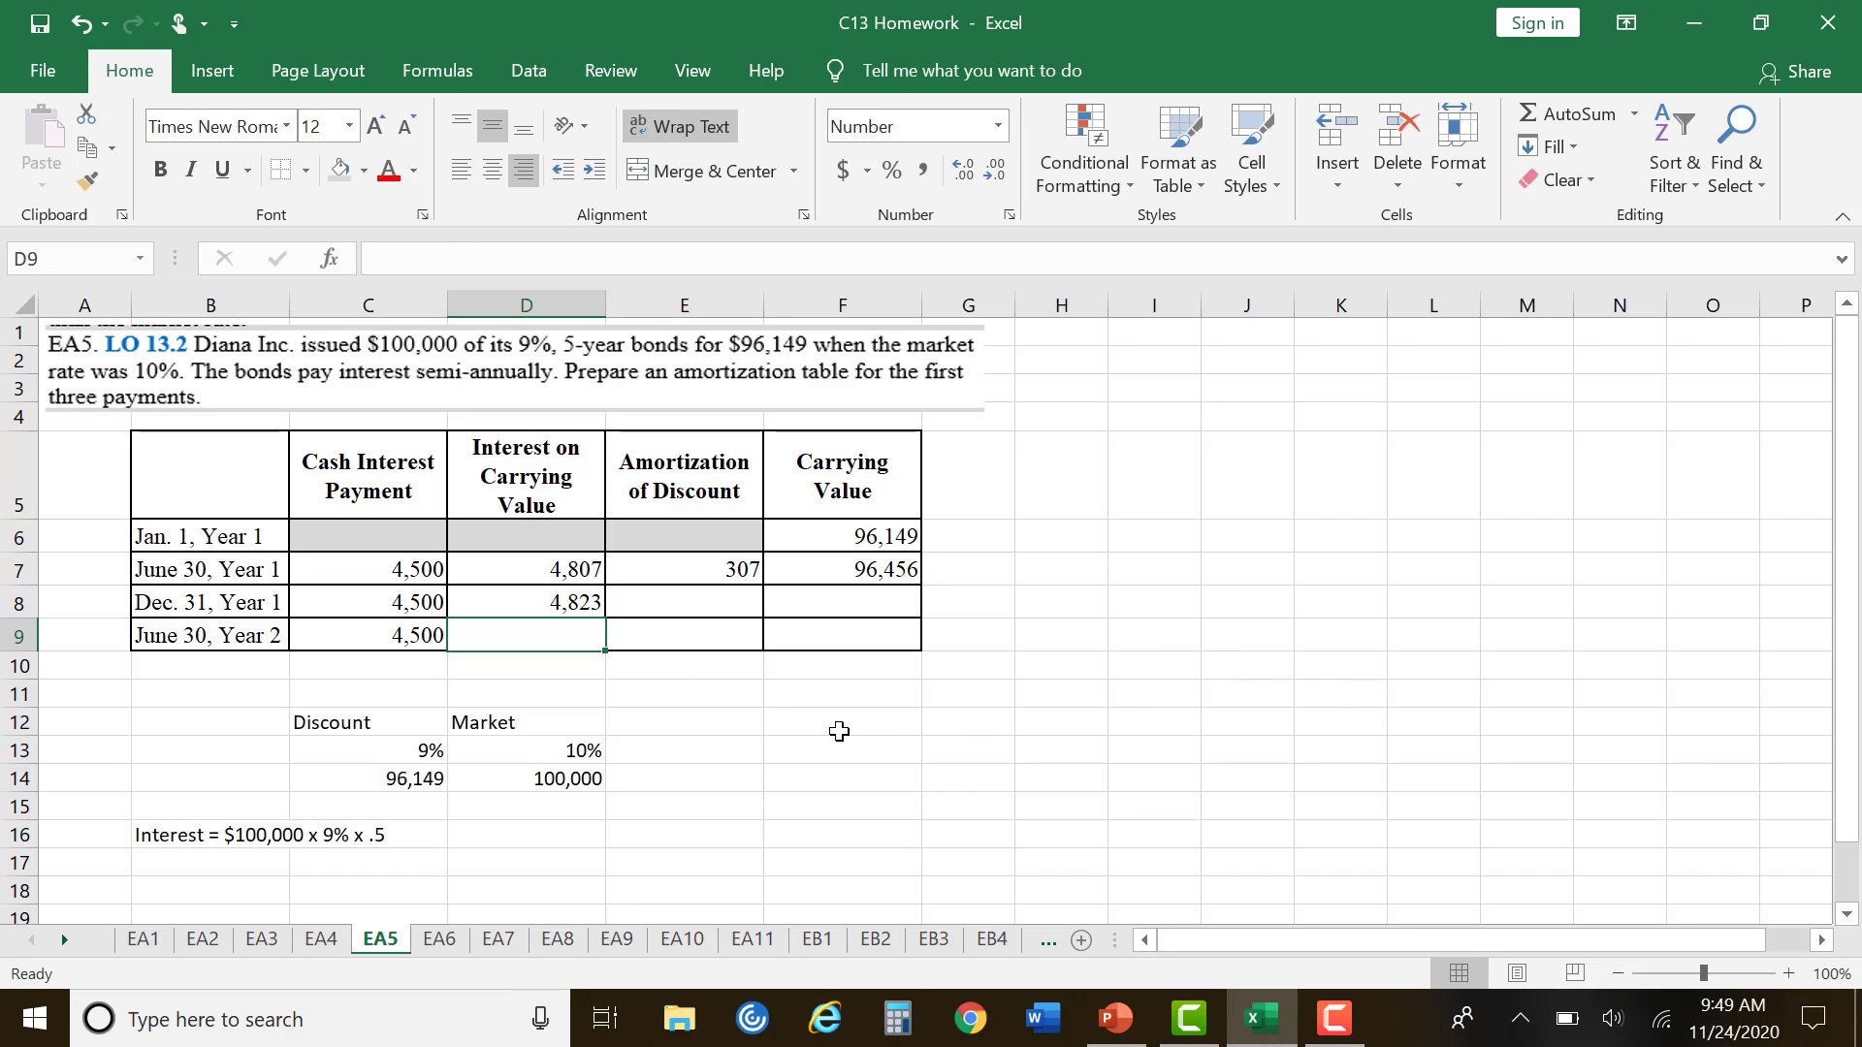
click(631, 695)
click(507, 608)
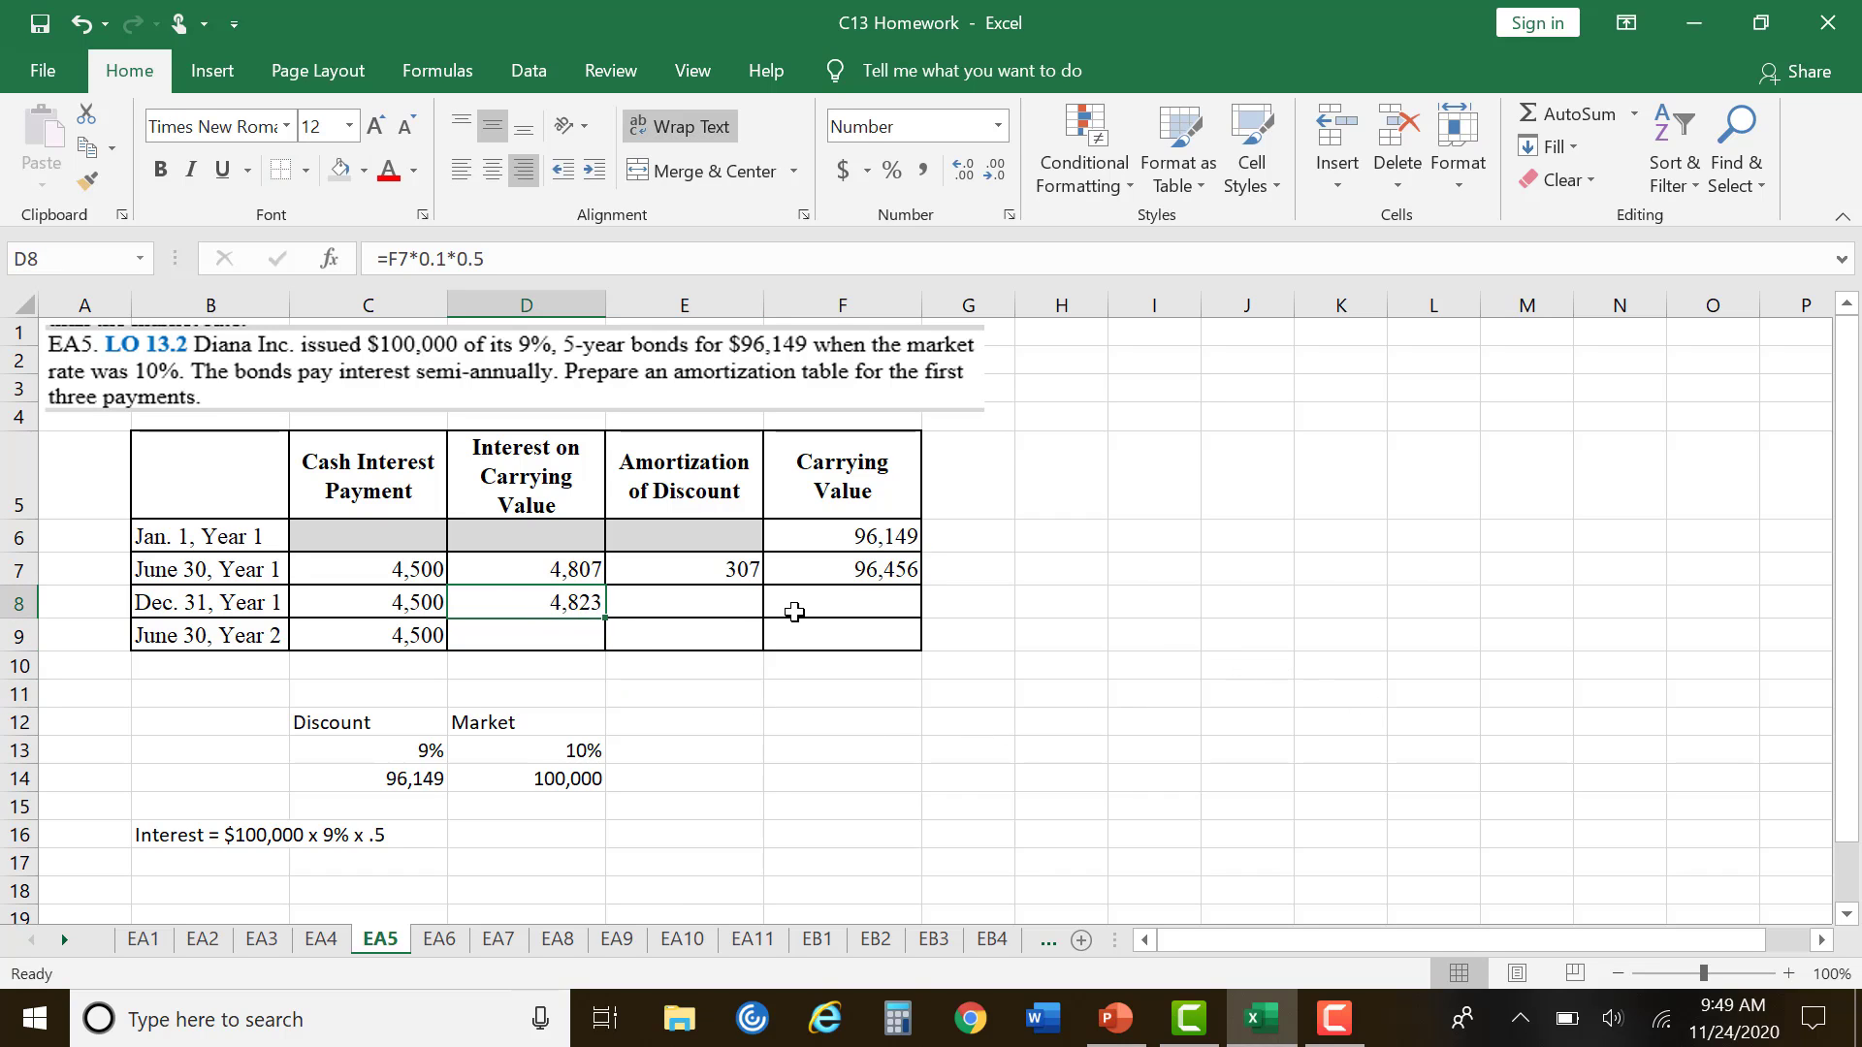
Step: Enter 323 as the Dec. 31, Year 1 amortization of discount in E8
click(726, 605)
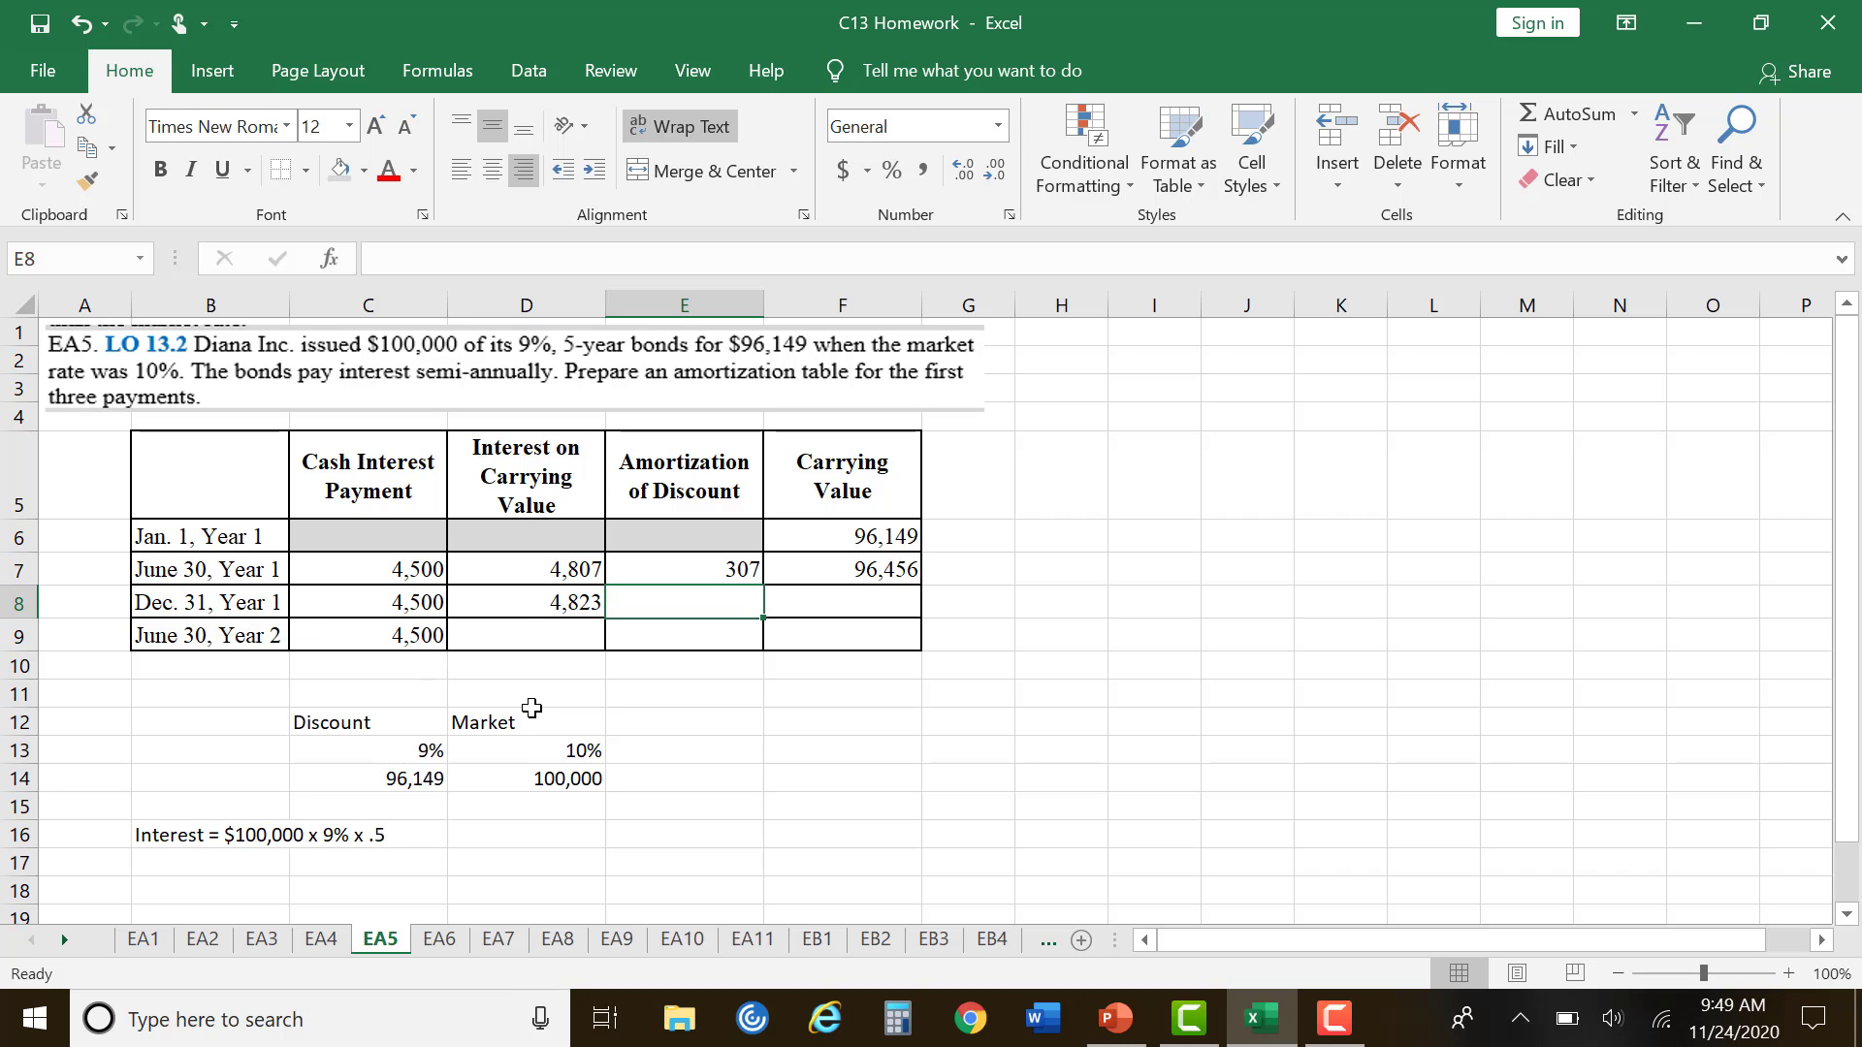
text(3)
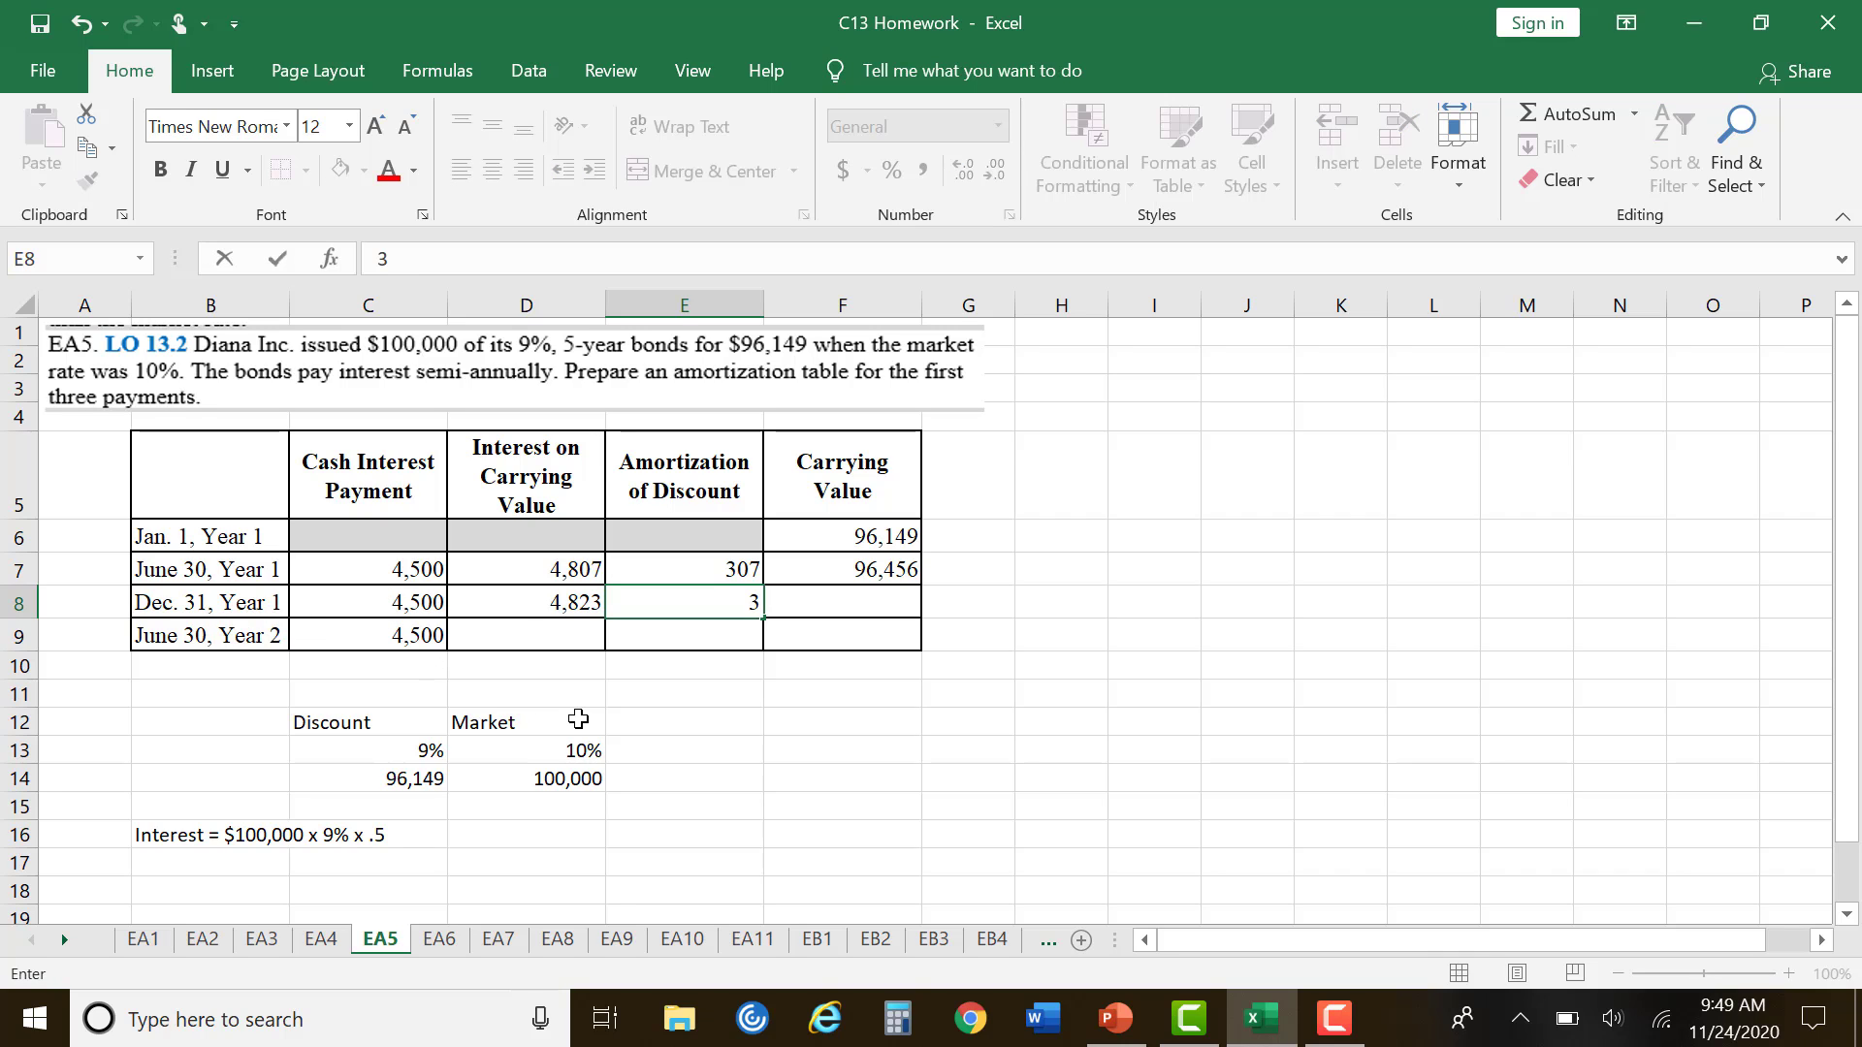
text(23)
click(1044, 712)
Step: Calculate the Dec. 31, Year 1 carrying value in F8 with =F7+E8
click(890, 600)
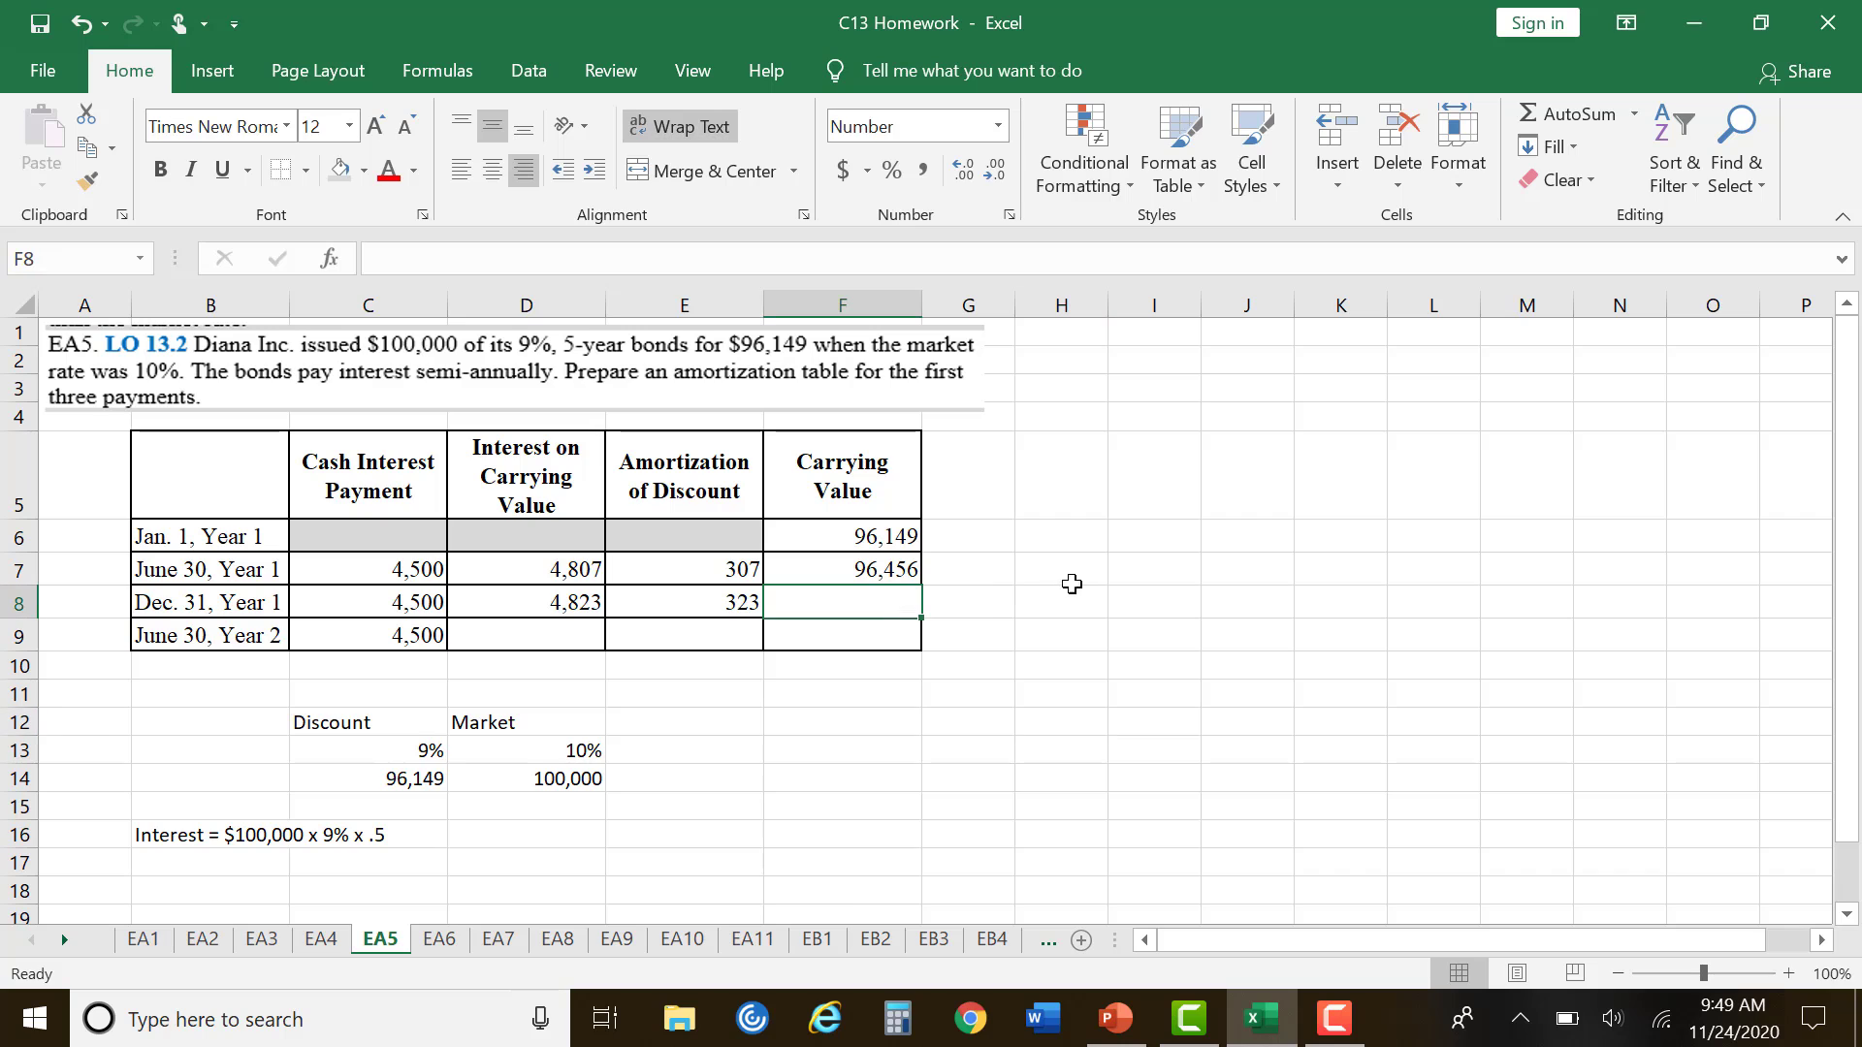
text(=)
click(900, 572)
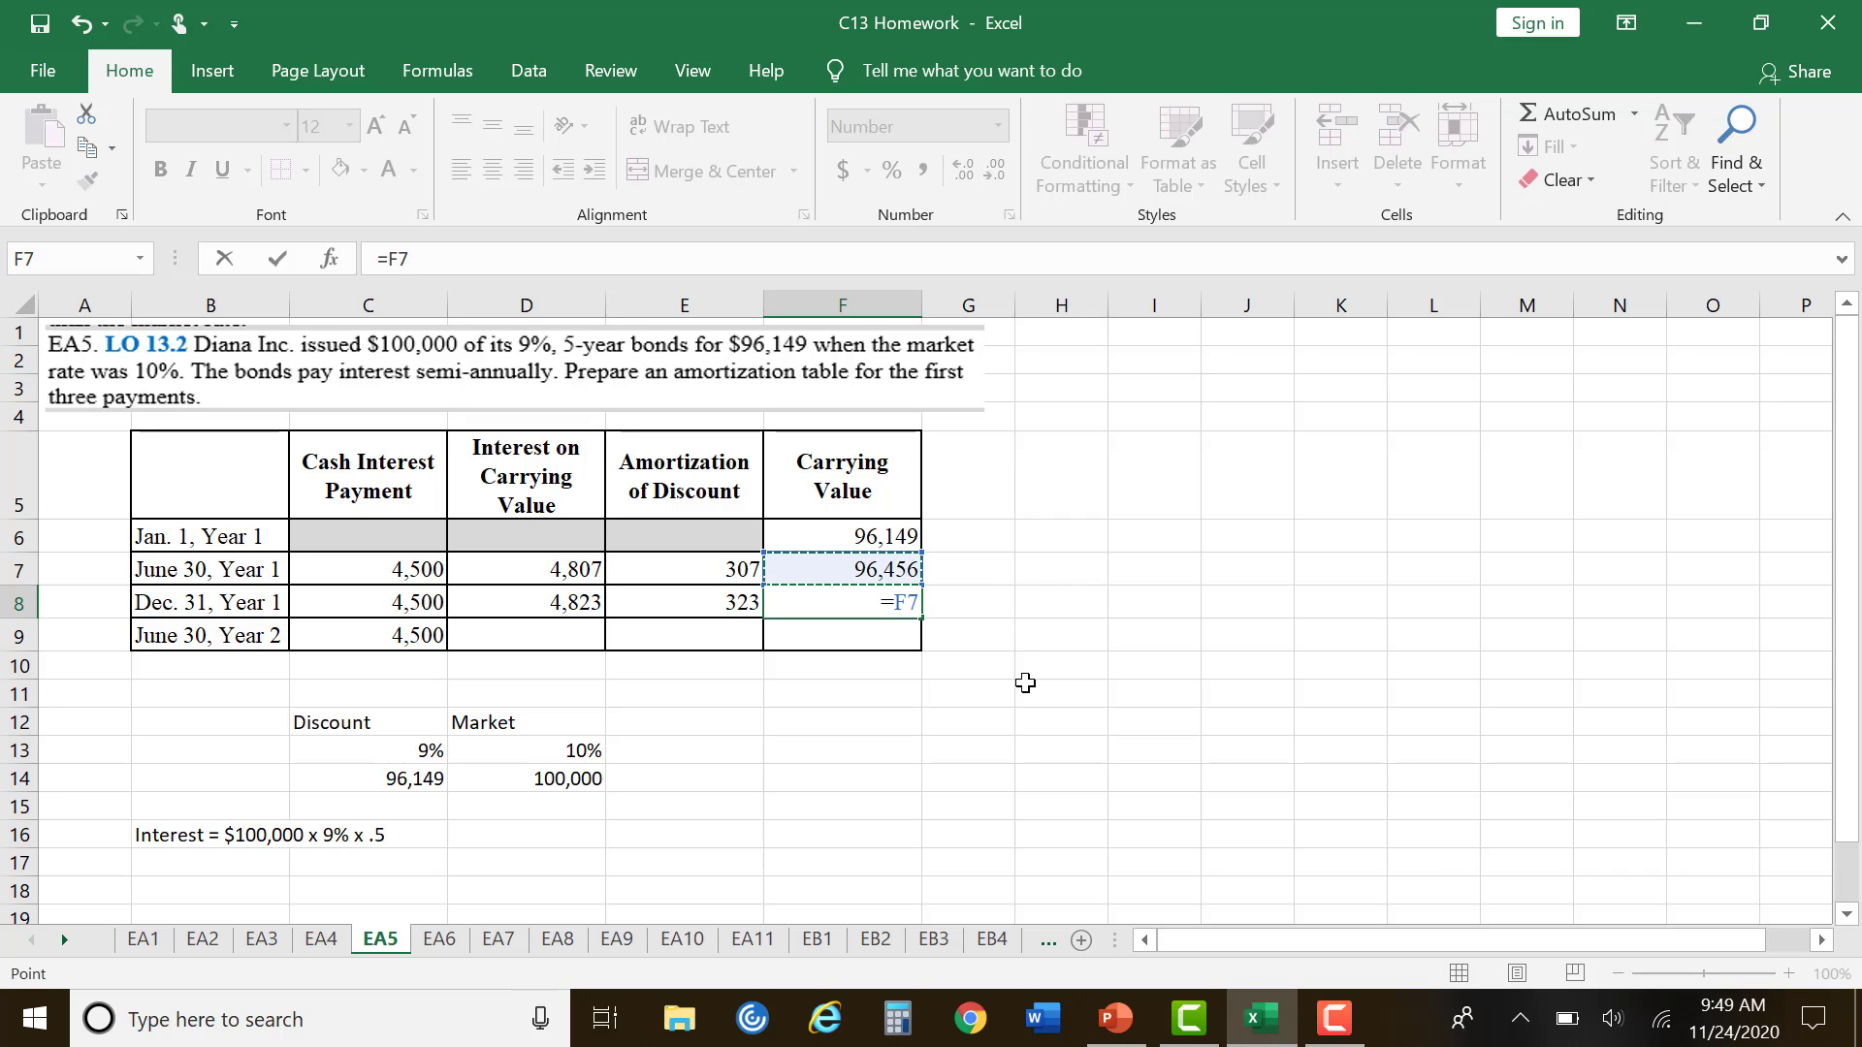
text(+)
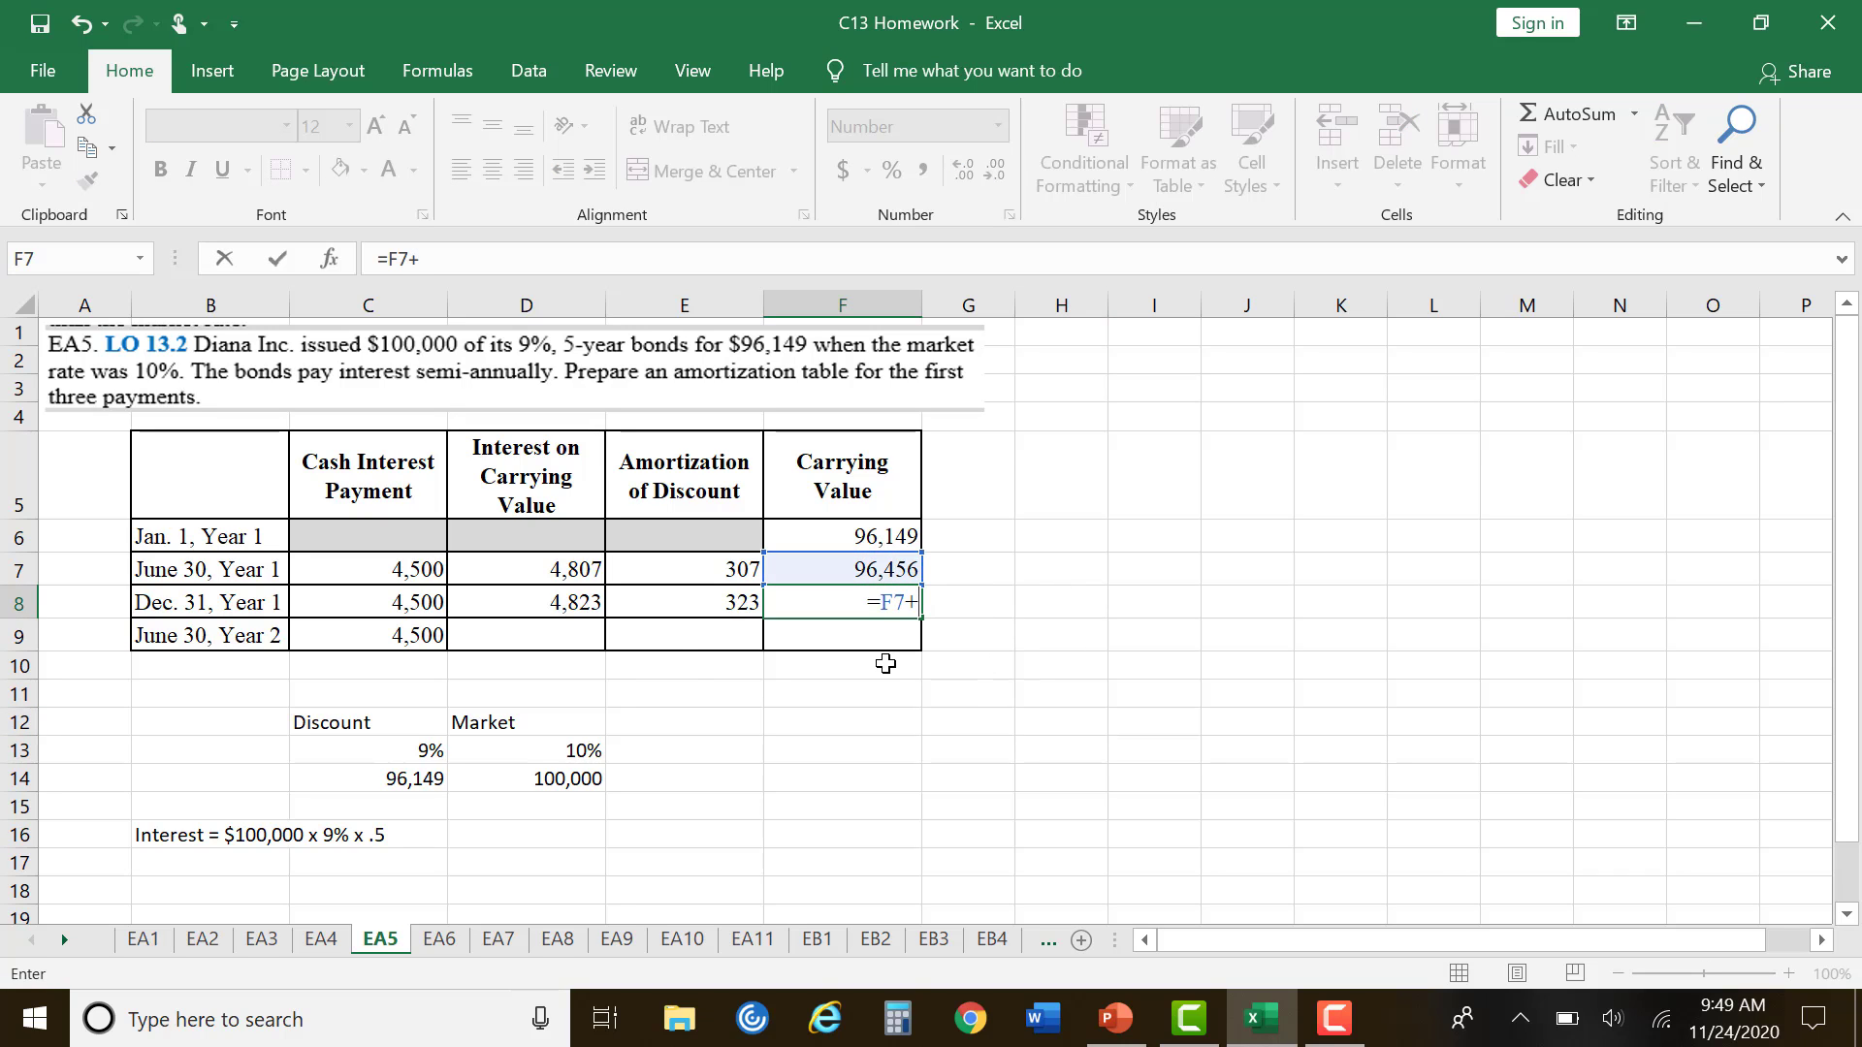
click(684, 605)
key(Return)
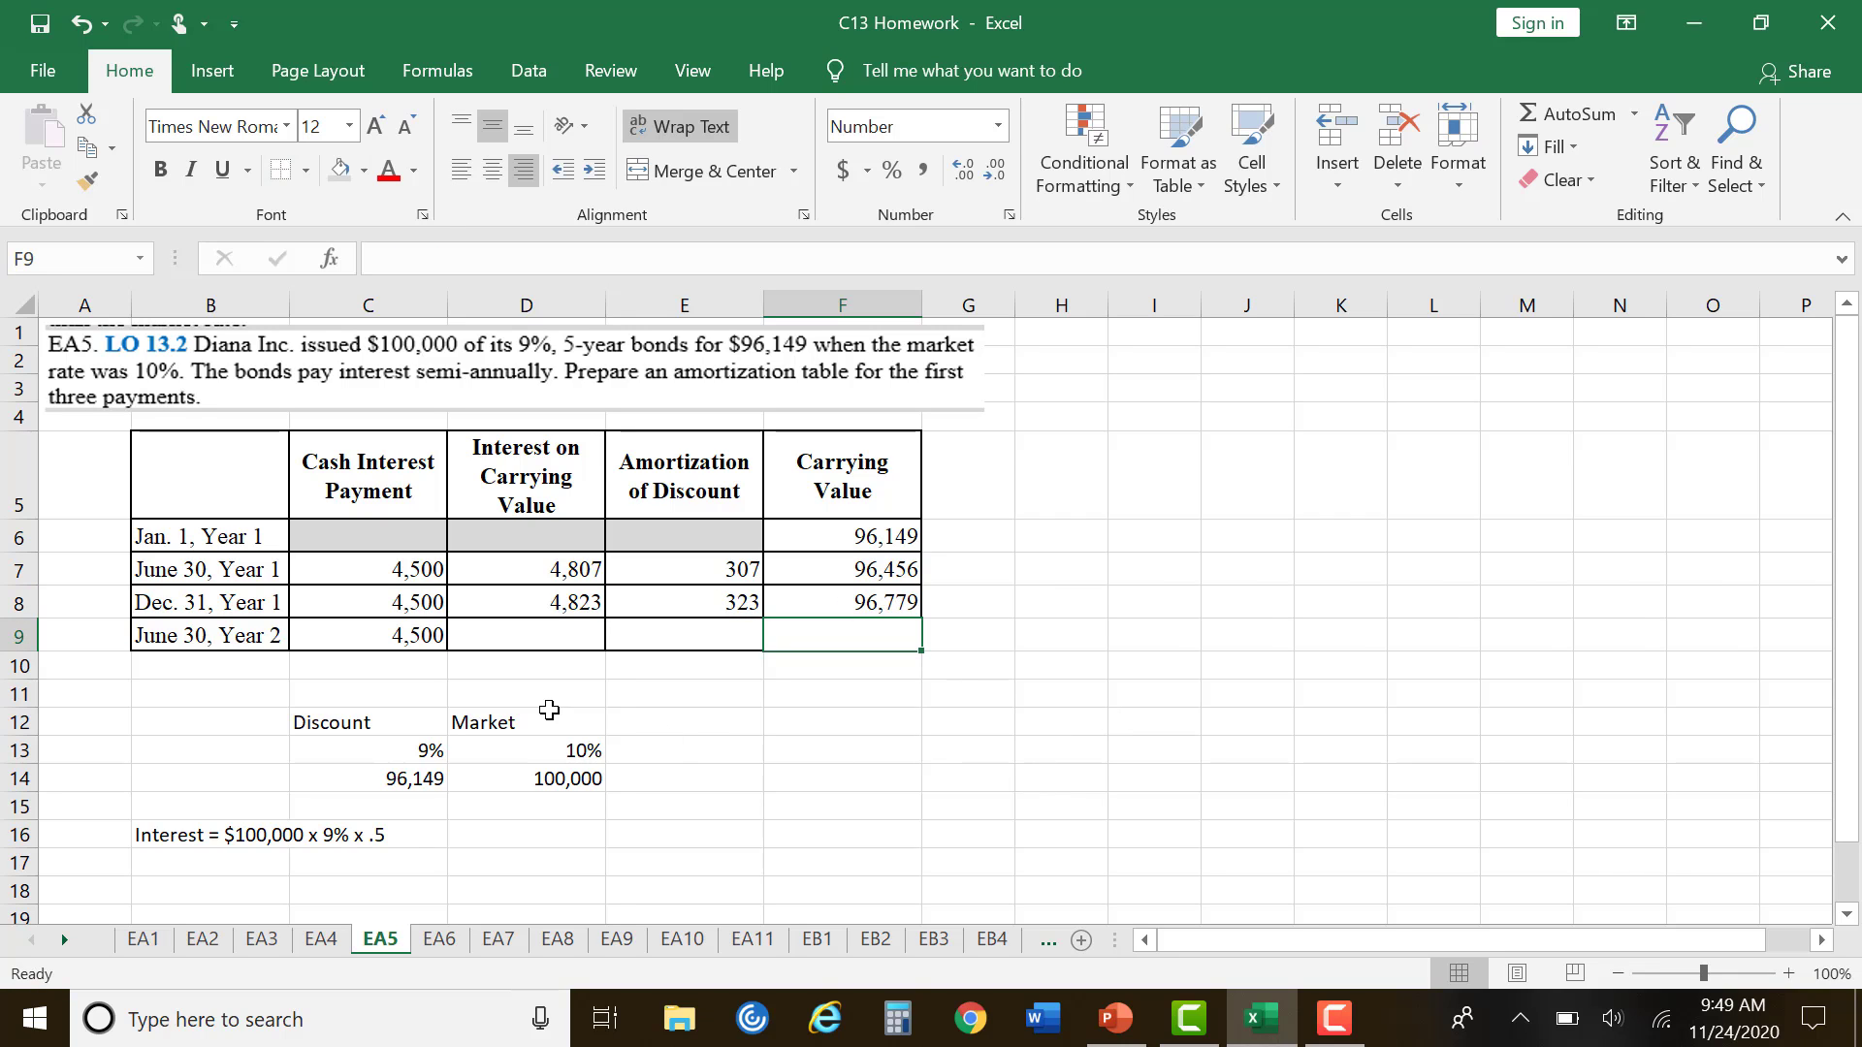
Step: Calculate the June 30, Year 2 interest on carrying value in D9 with =F8*.10
click(545, 638)
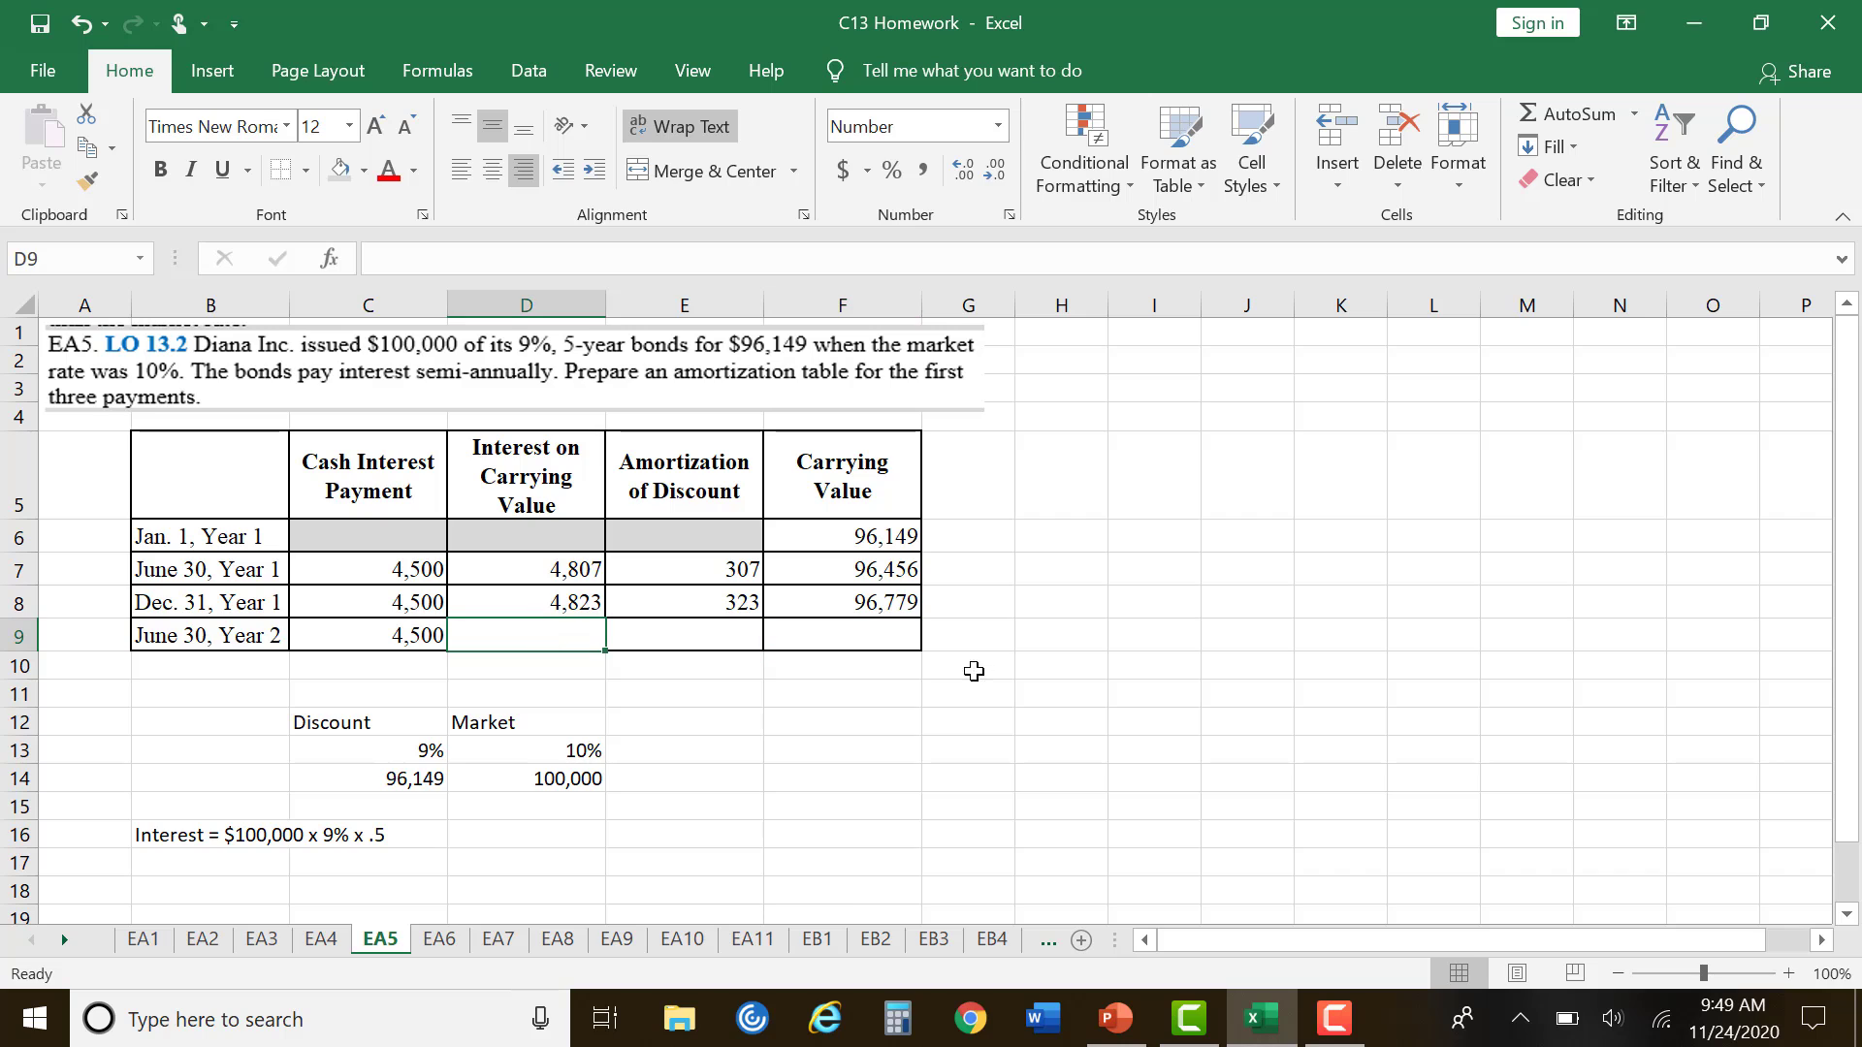
text(=)
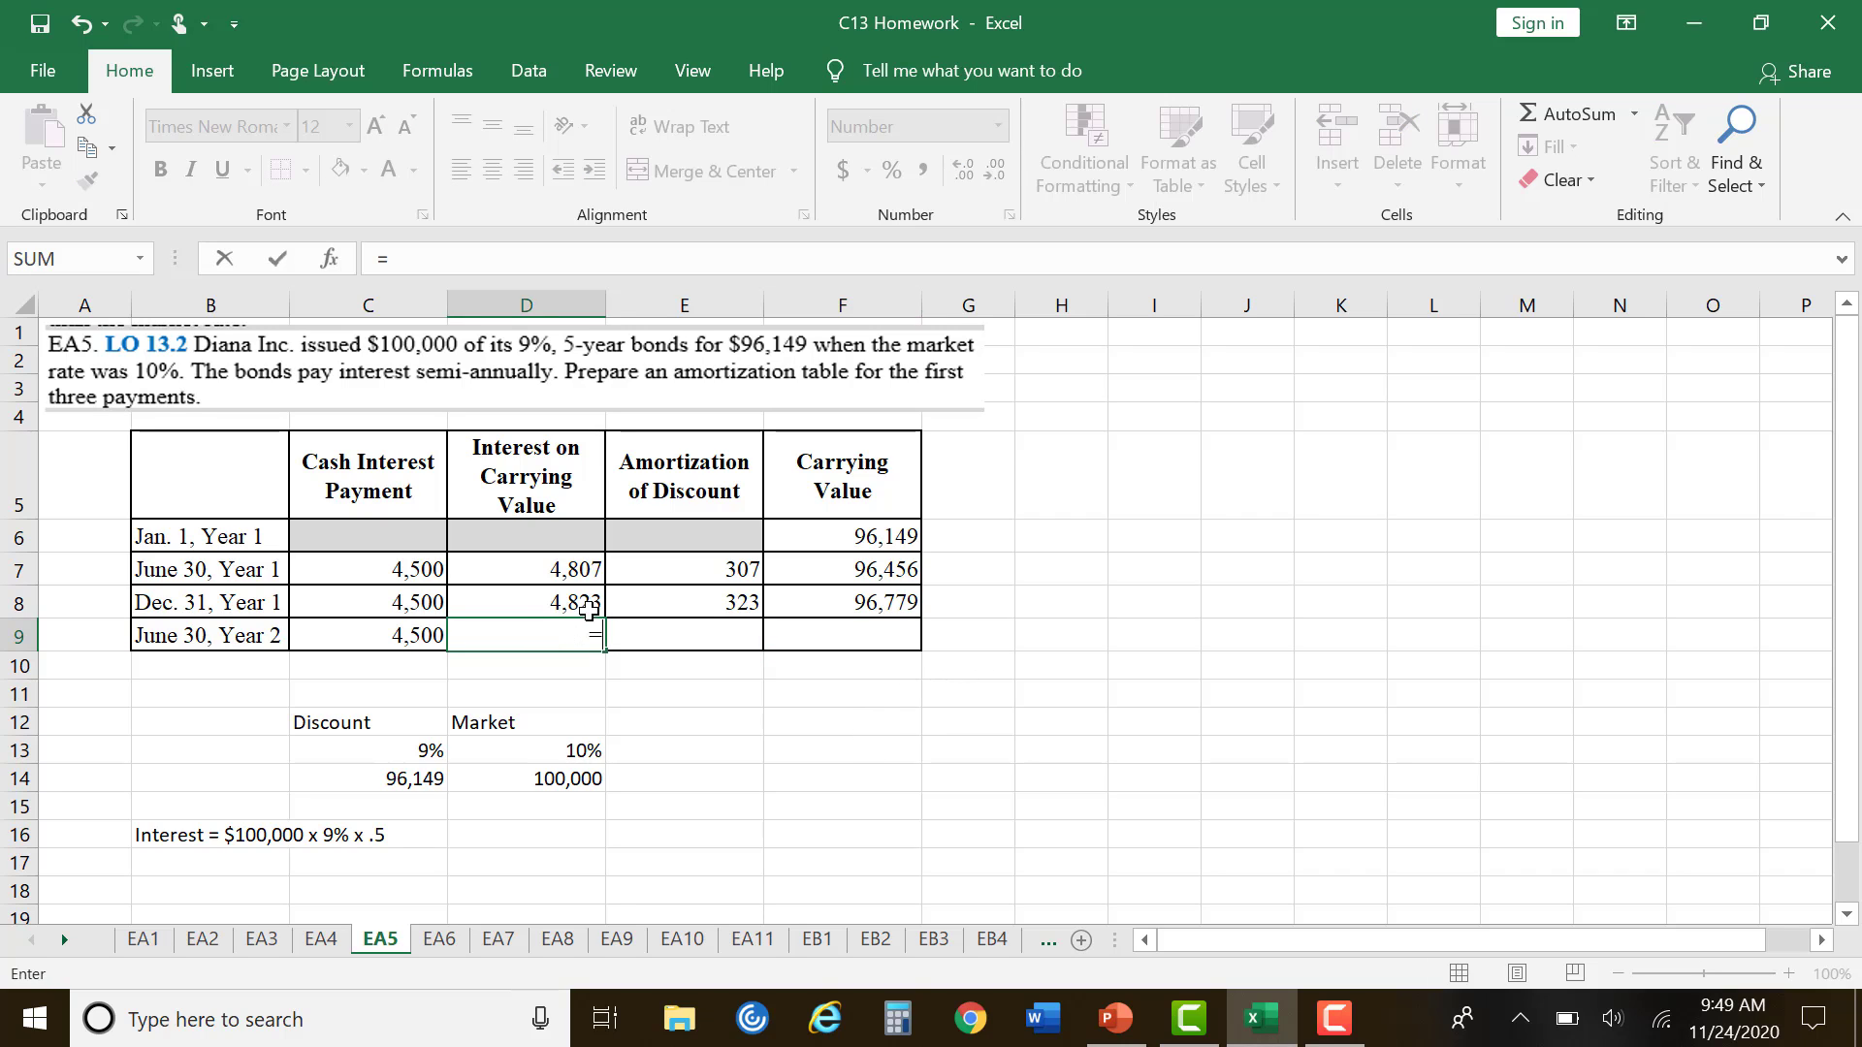
click(909, 600)
text(*)
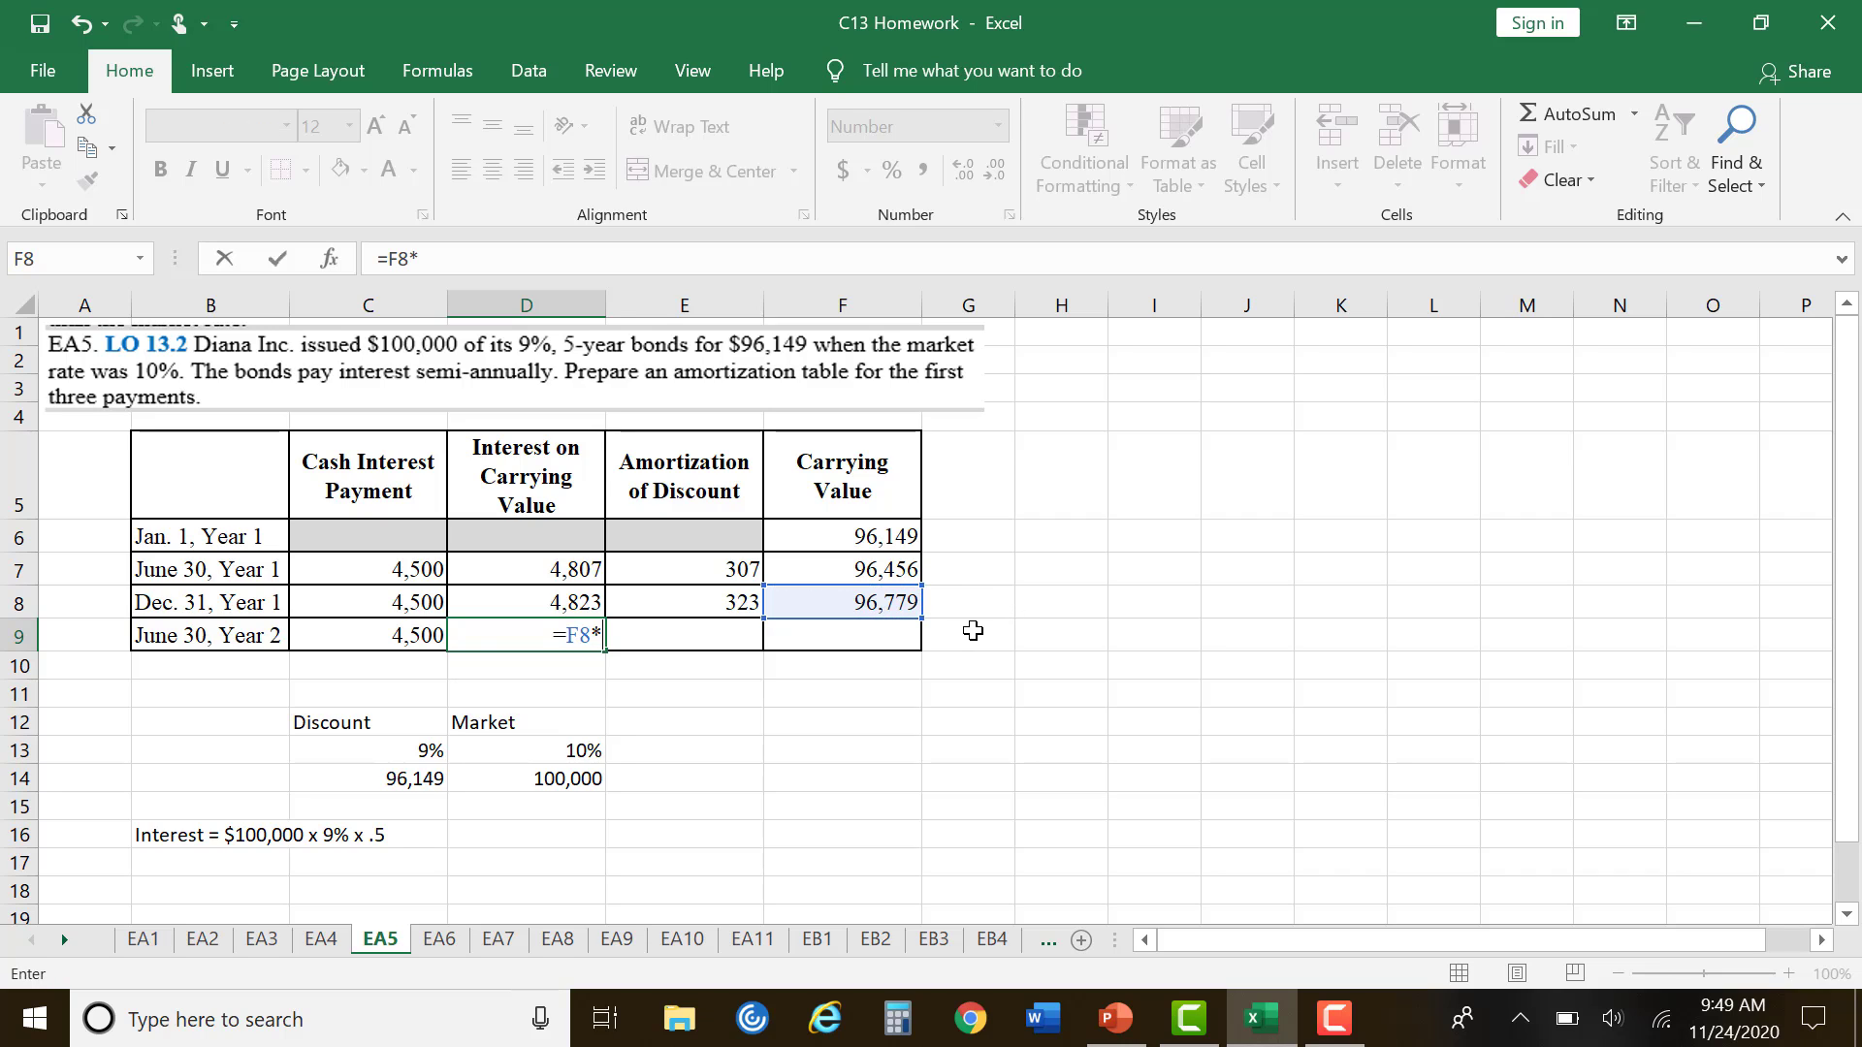
text(.10)
key(Return)
click(797, 733)
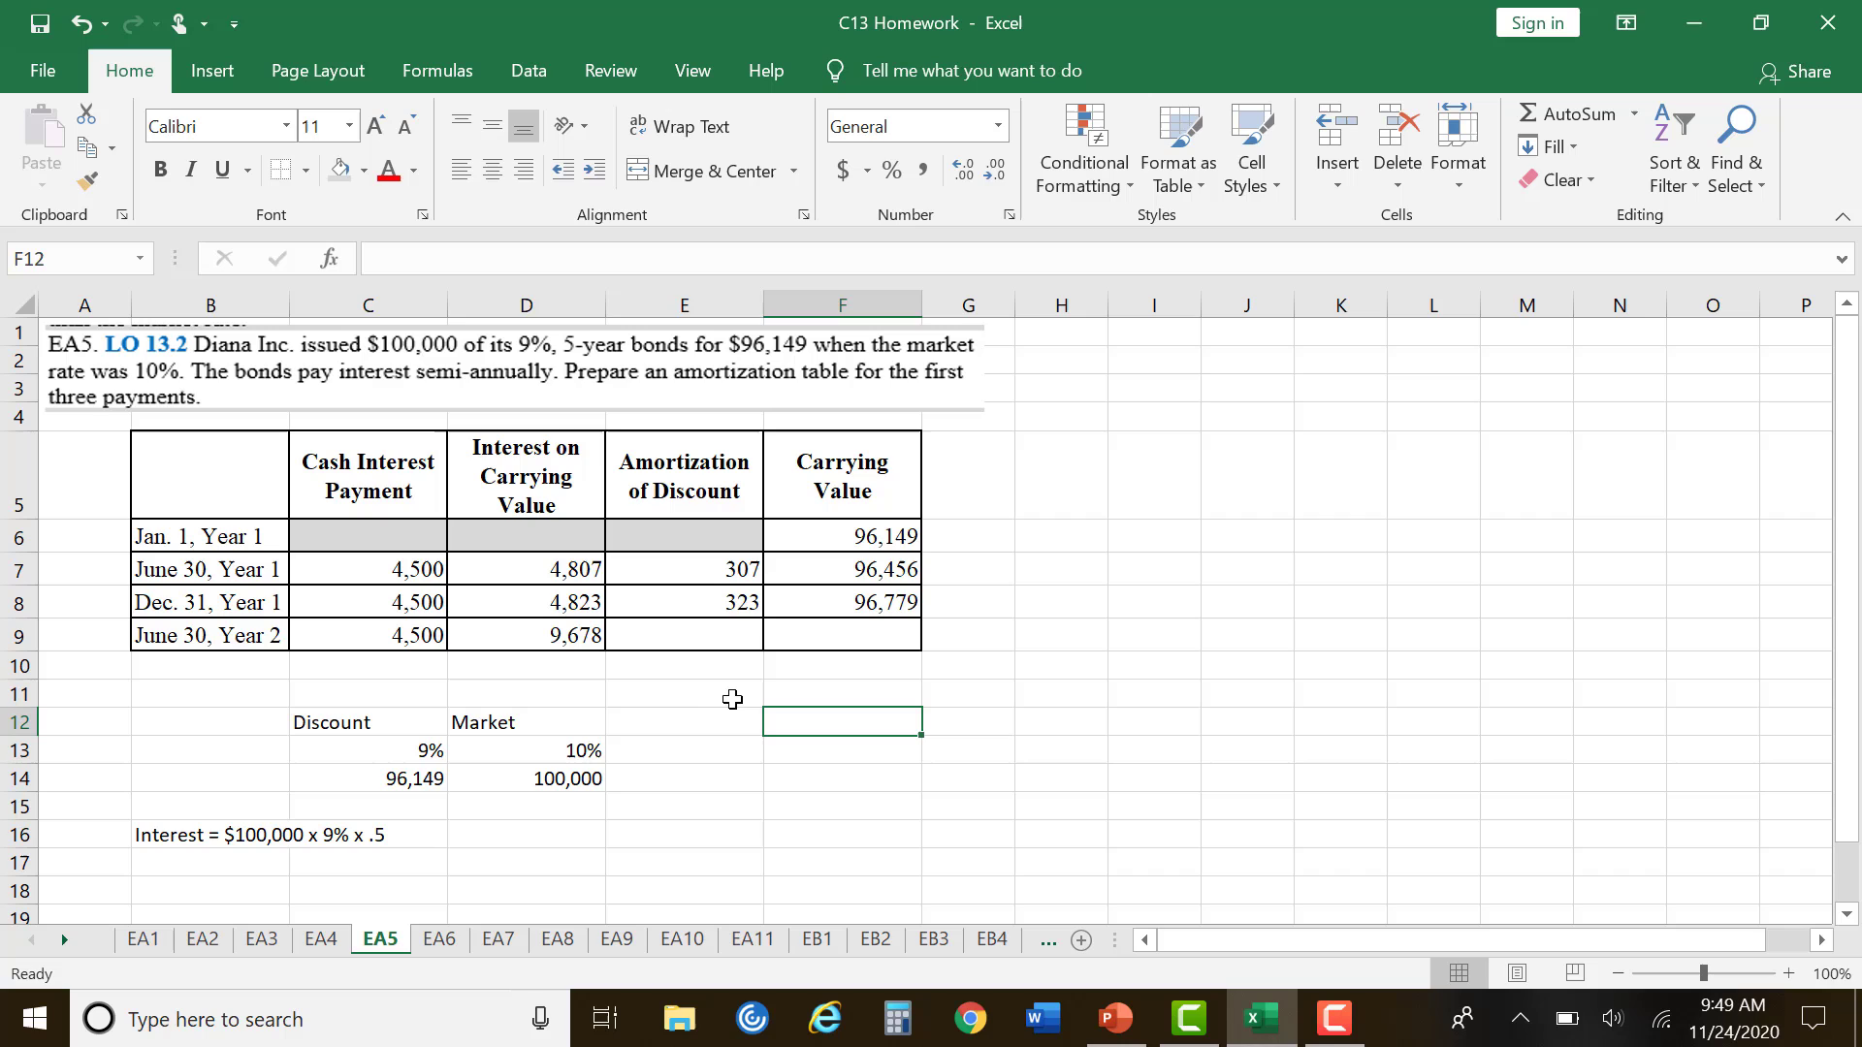
Step: Extend the June 30, Year 2 interest formula in D9 to the semi-annual =F8*0.1*.5
click(700, 633)
click(550, 643)
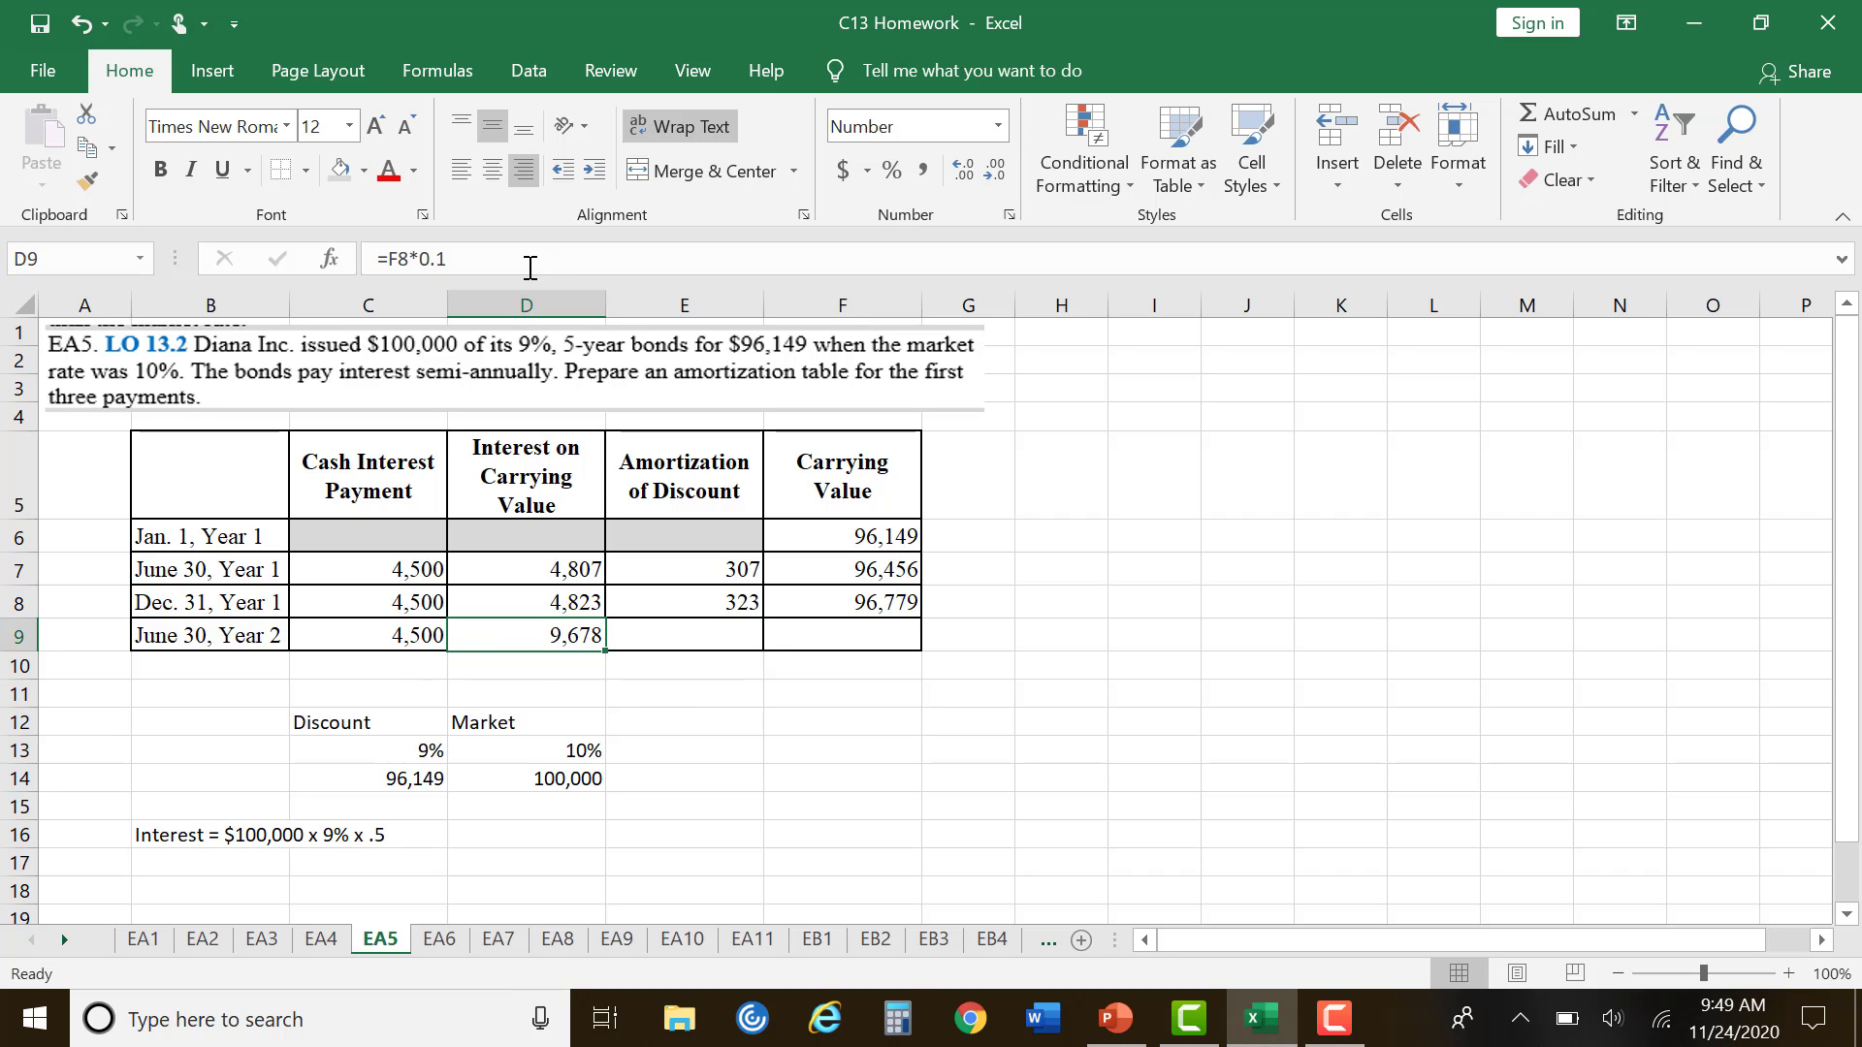
click(530, 260)
text(*.5)
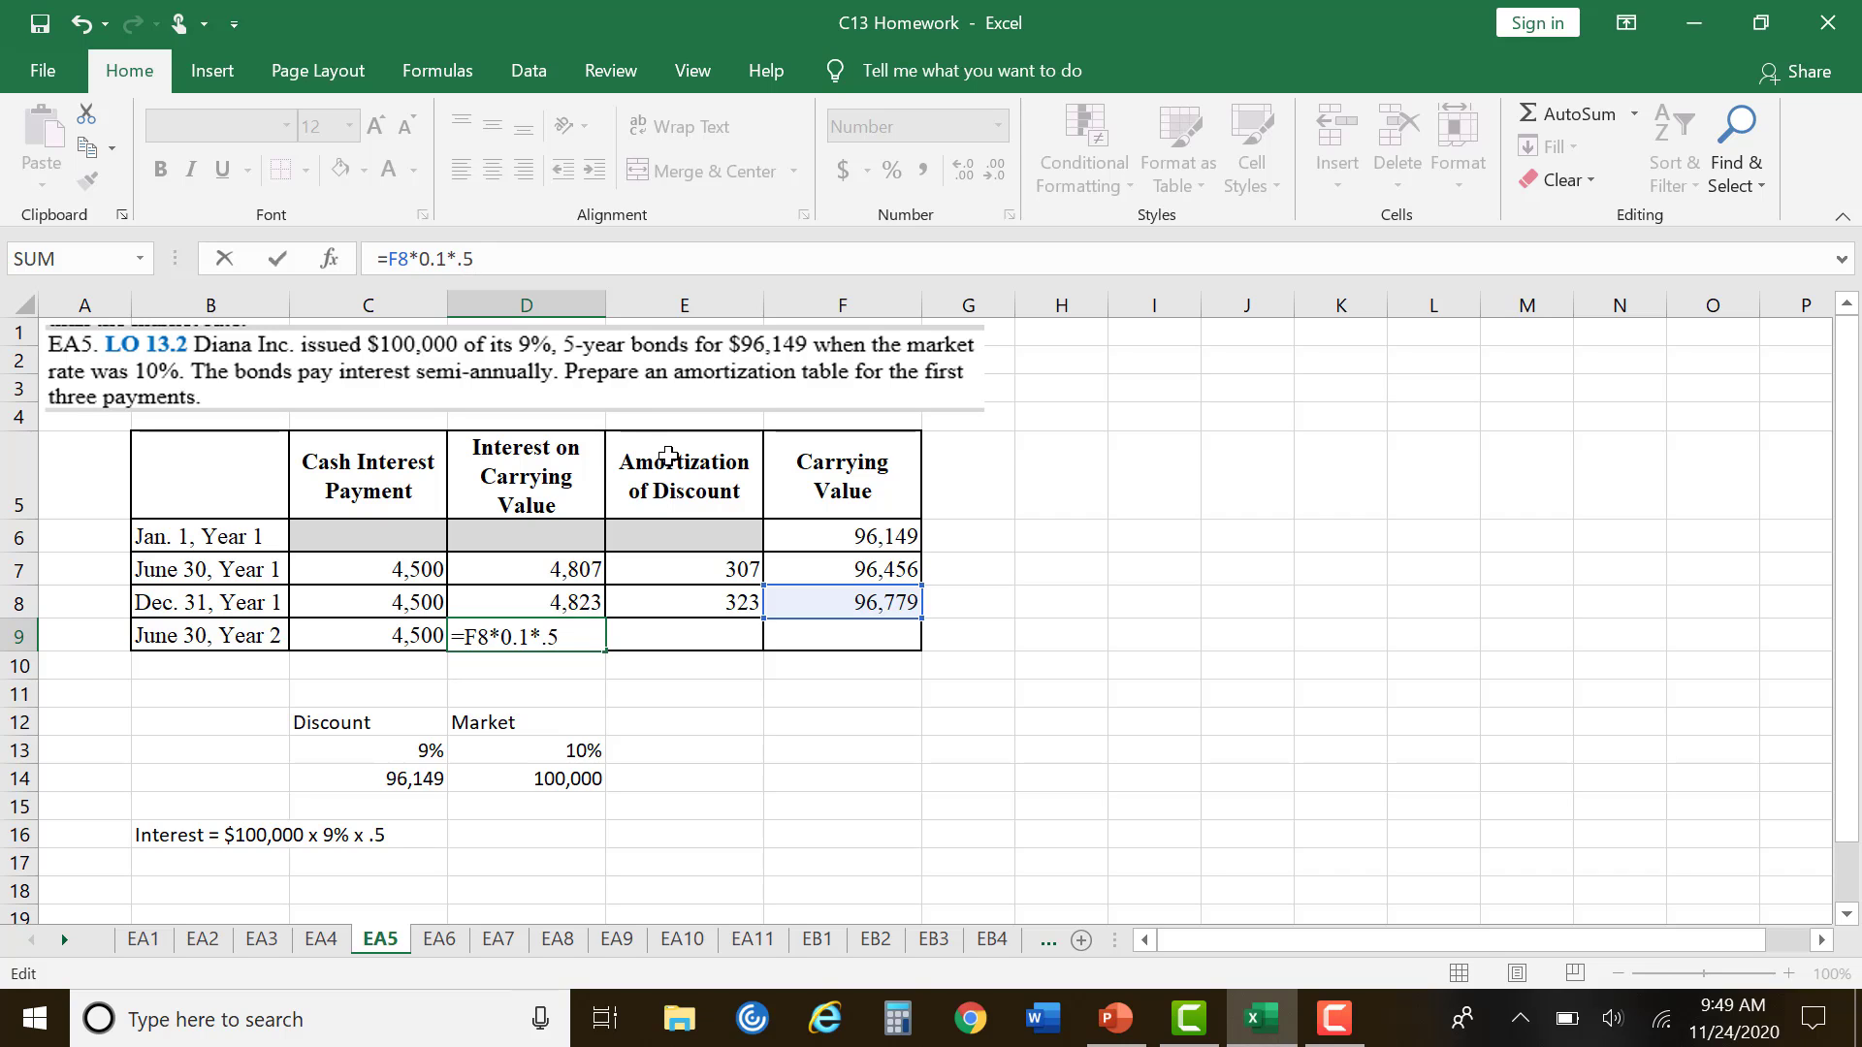
key(Return)
click(679, 725)
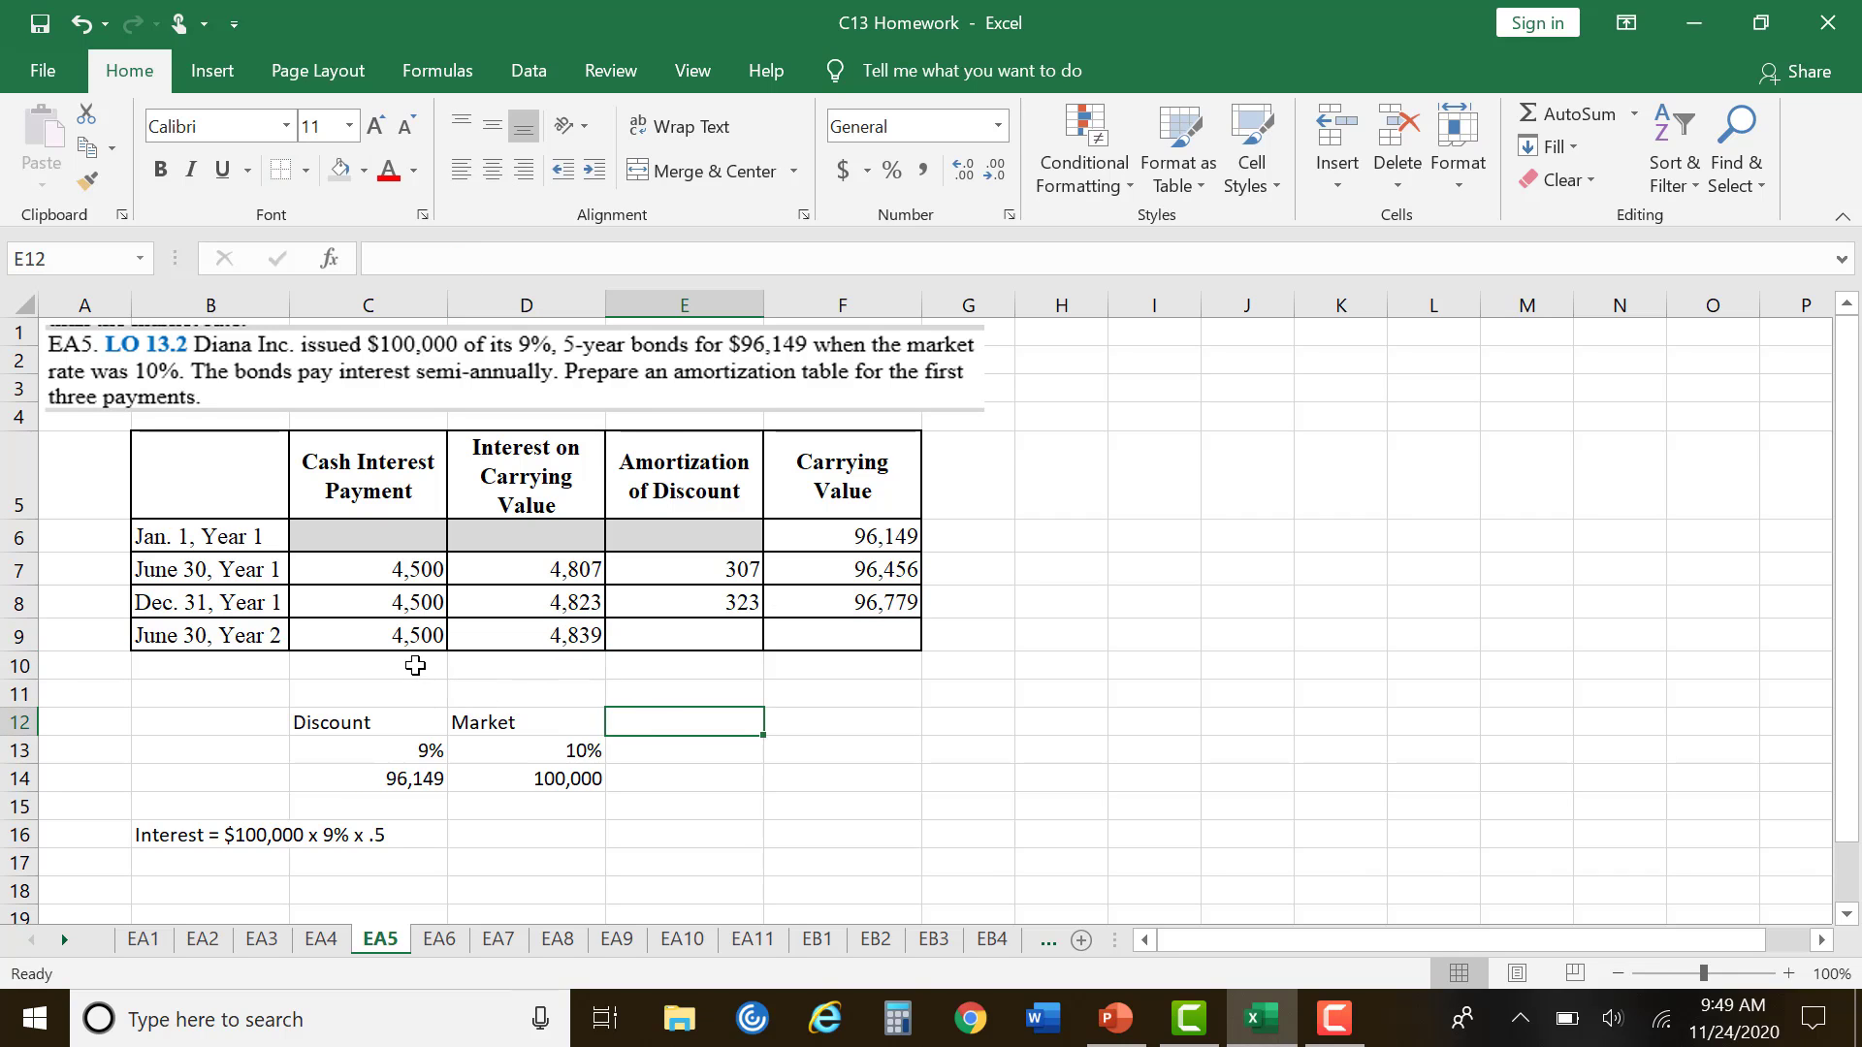
Step: Enter 339 as the June 30, Year 2 amortization of discount in E9
click(709, 636)
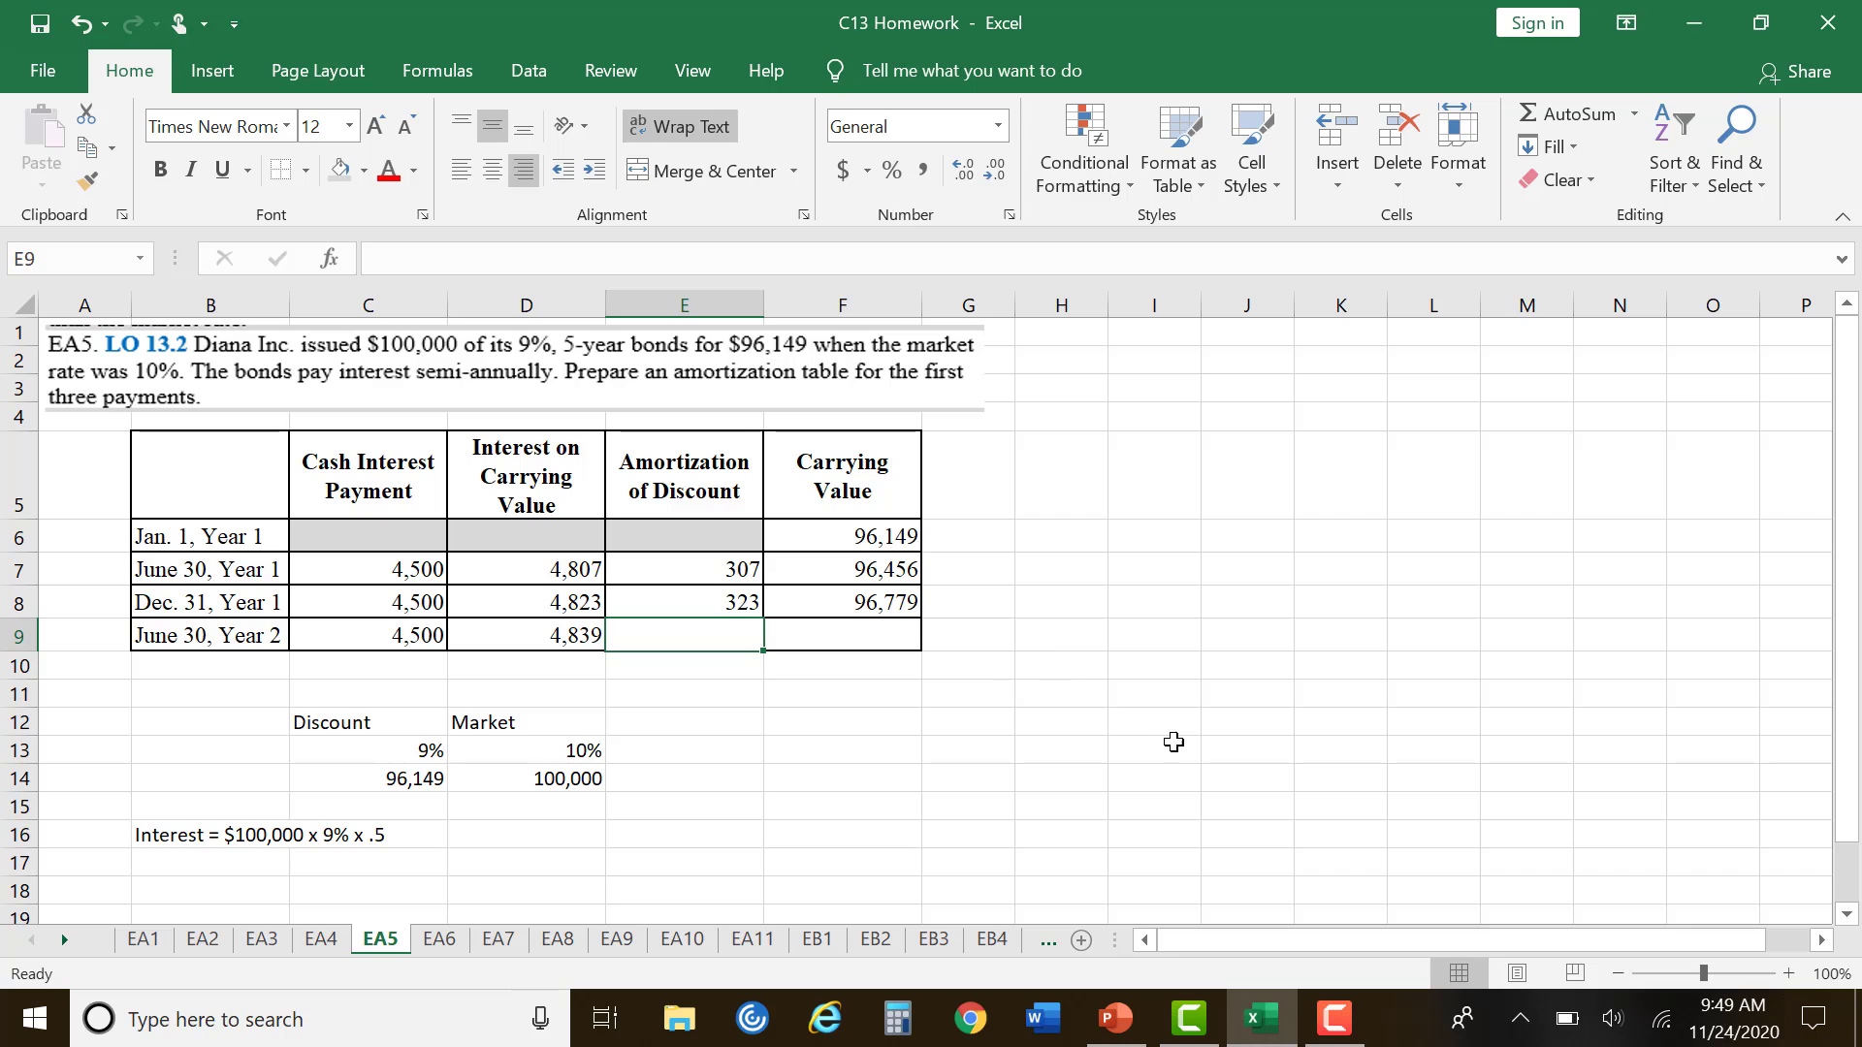
text(339)
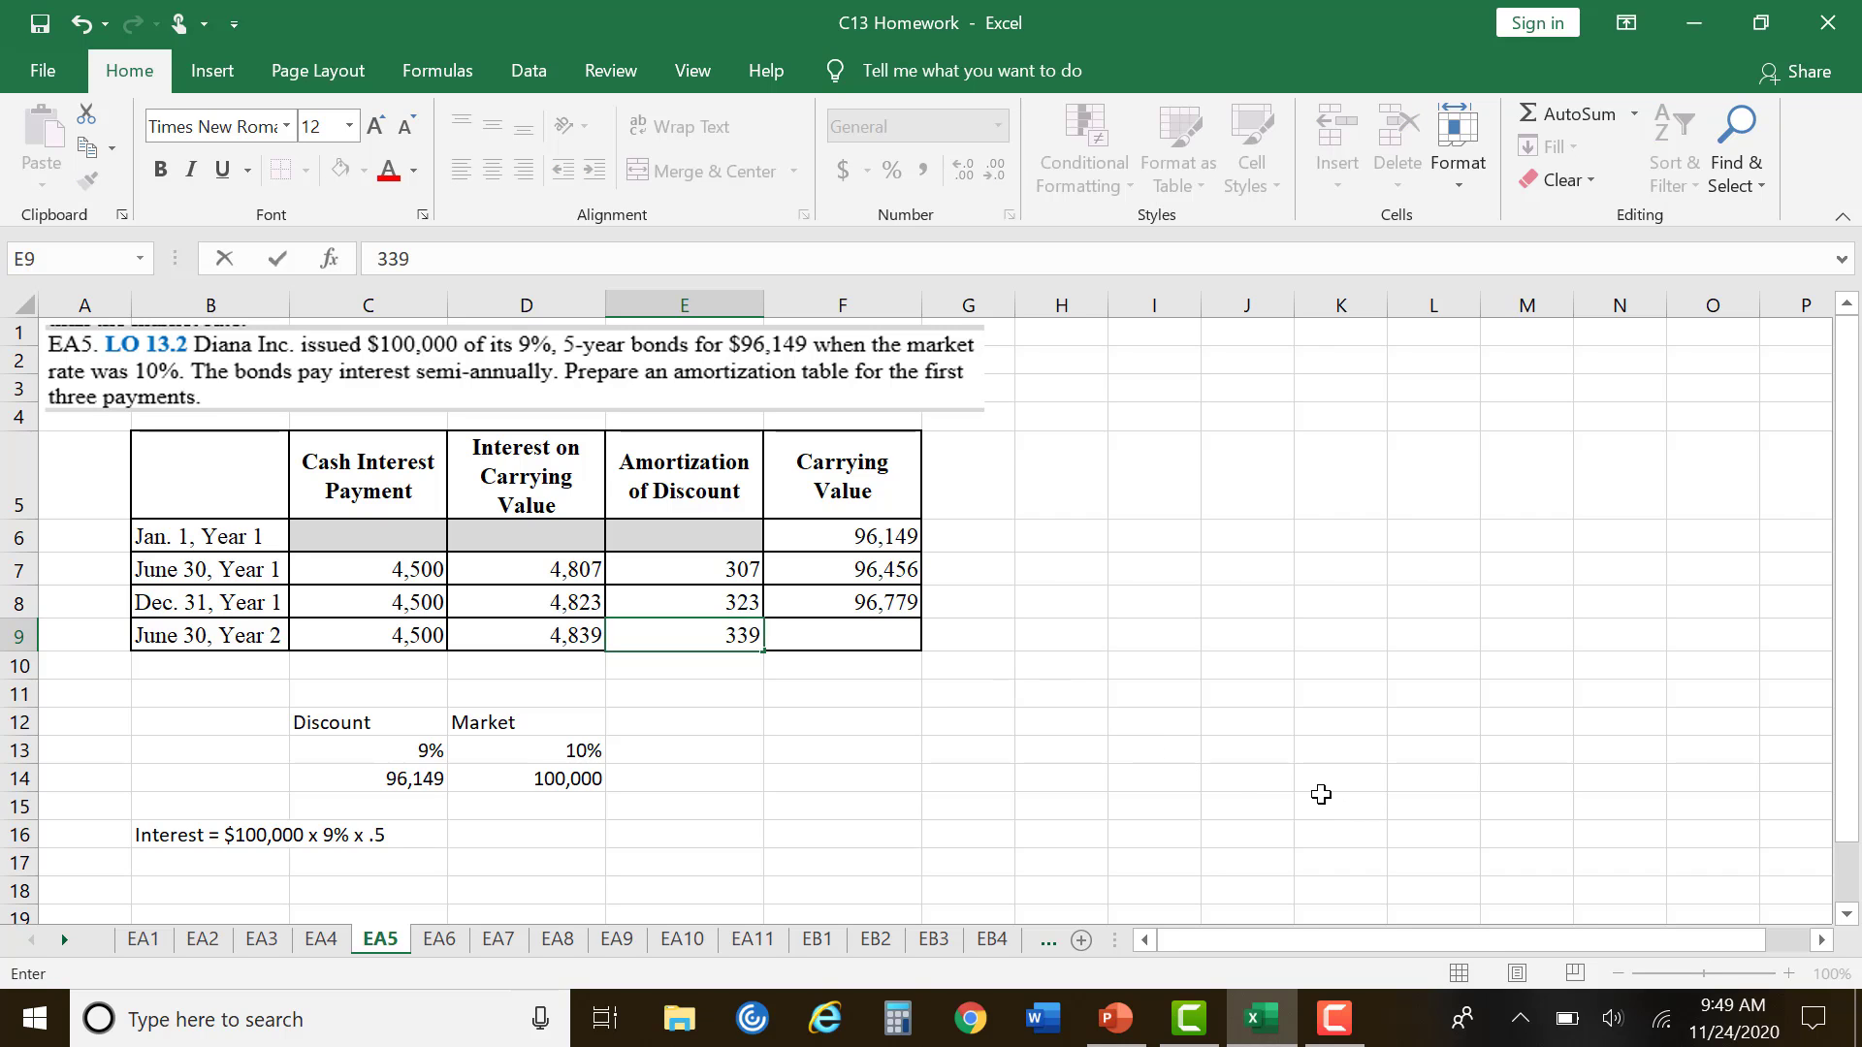
key(Return)
Step: Set the June 30, Year 2 carrying value in F9 to the prior carrying value with =F8
click(892, 636)
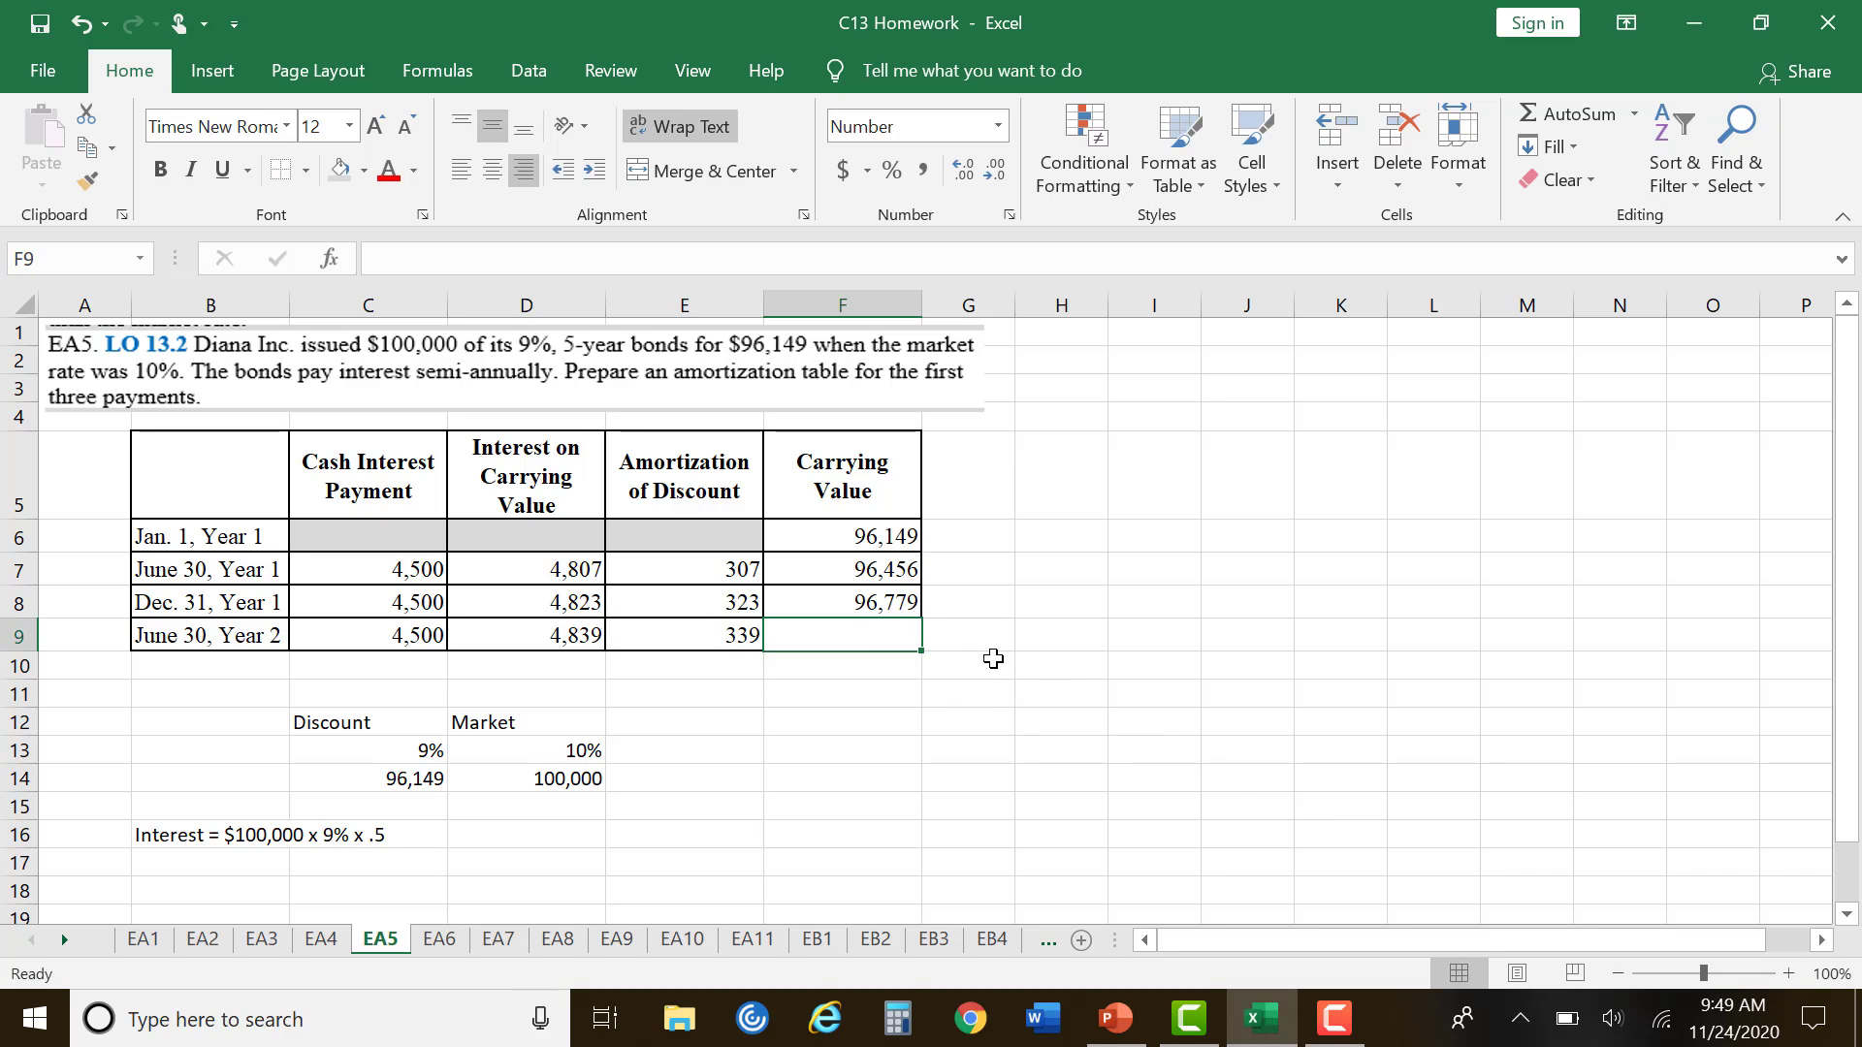
text(=)
key(Up)
key(Return)
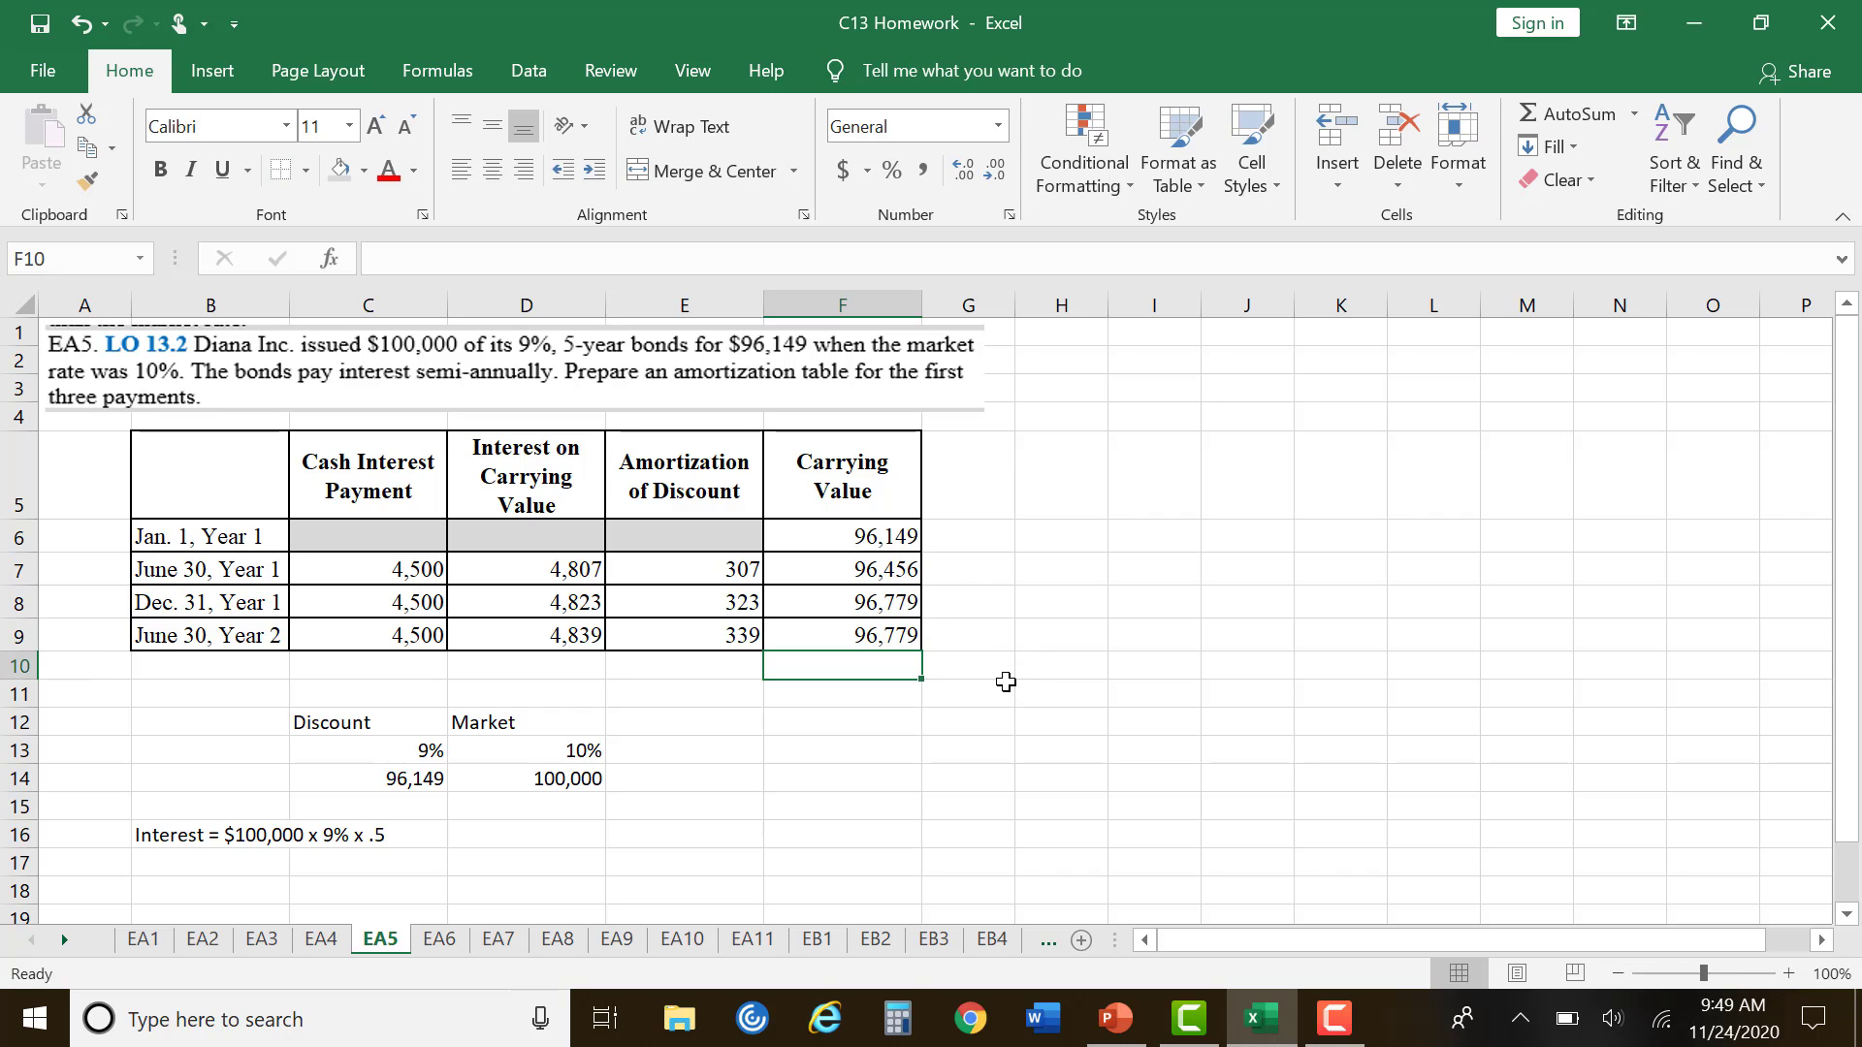
text(=)
key(Escape)
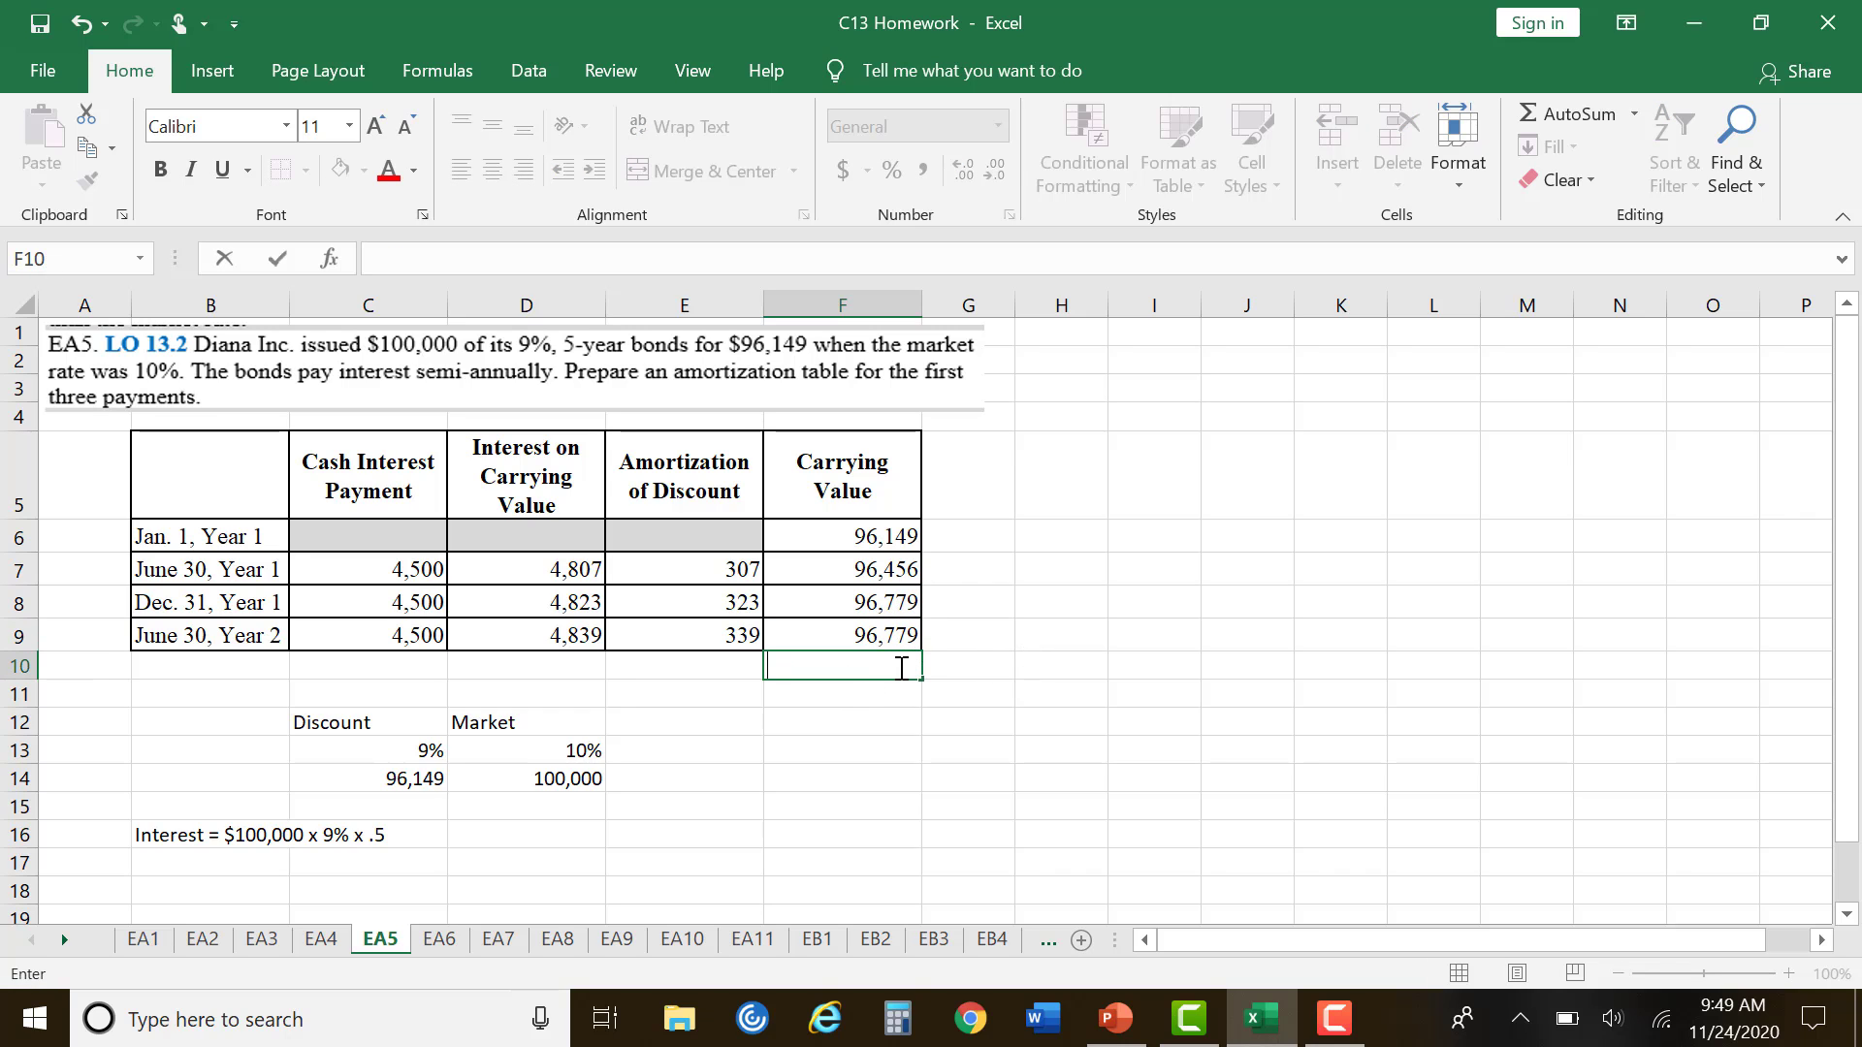
Step: Add the discount amortization to the June 30, Year 2 carrying value by extending F9's formula to =F8+E9
click(890, 635)
click(454, 262)
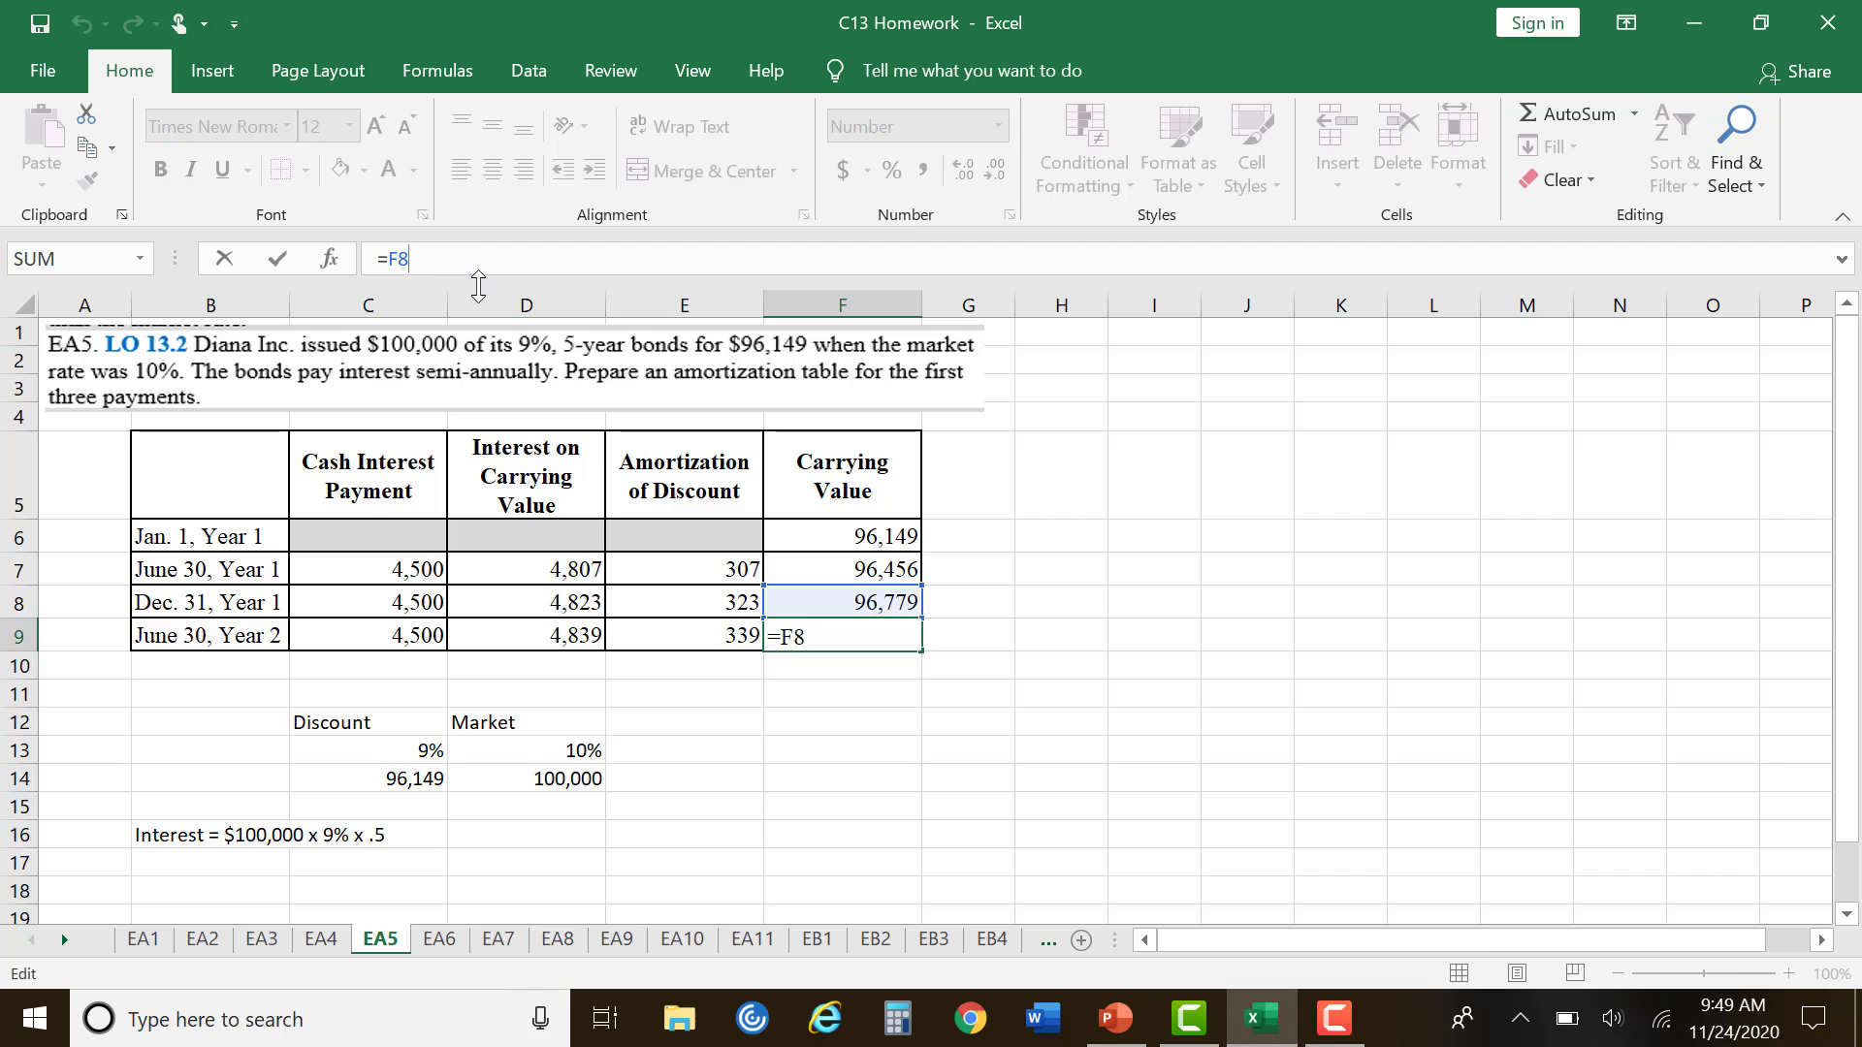
text(+)
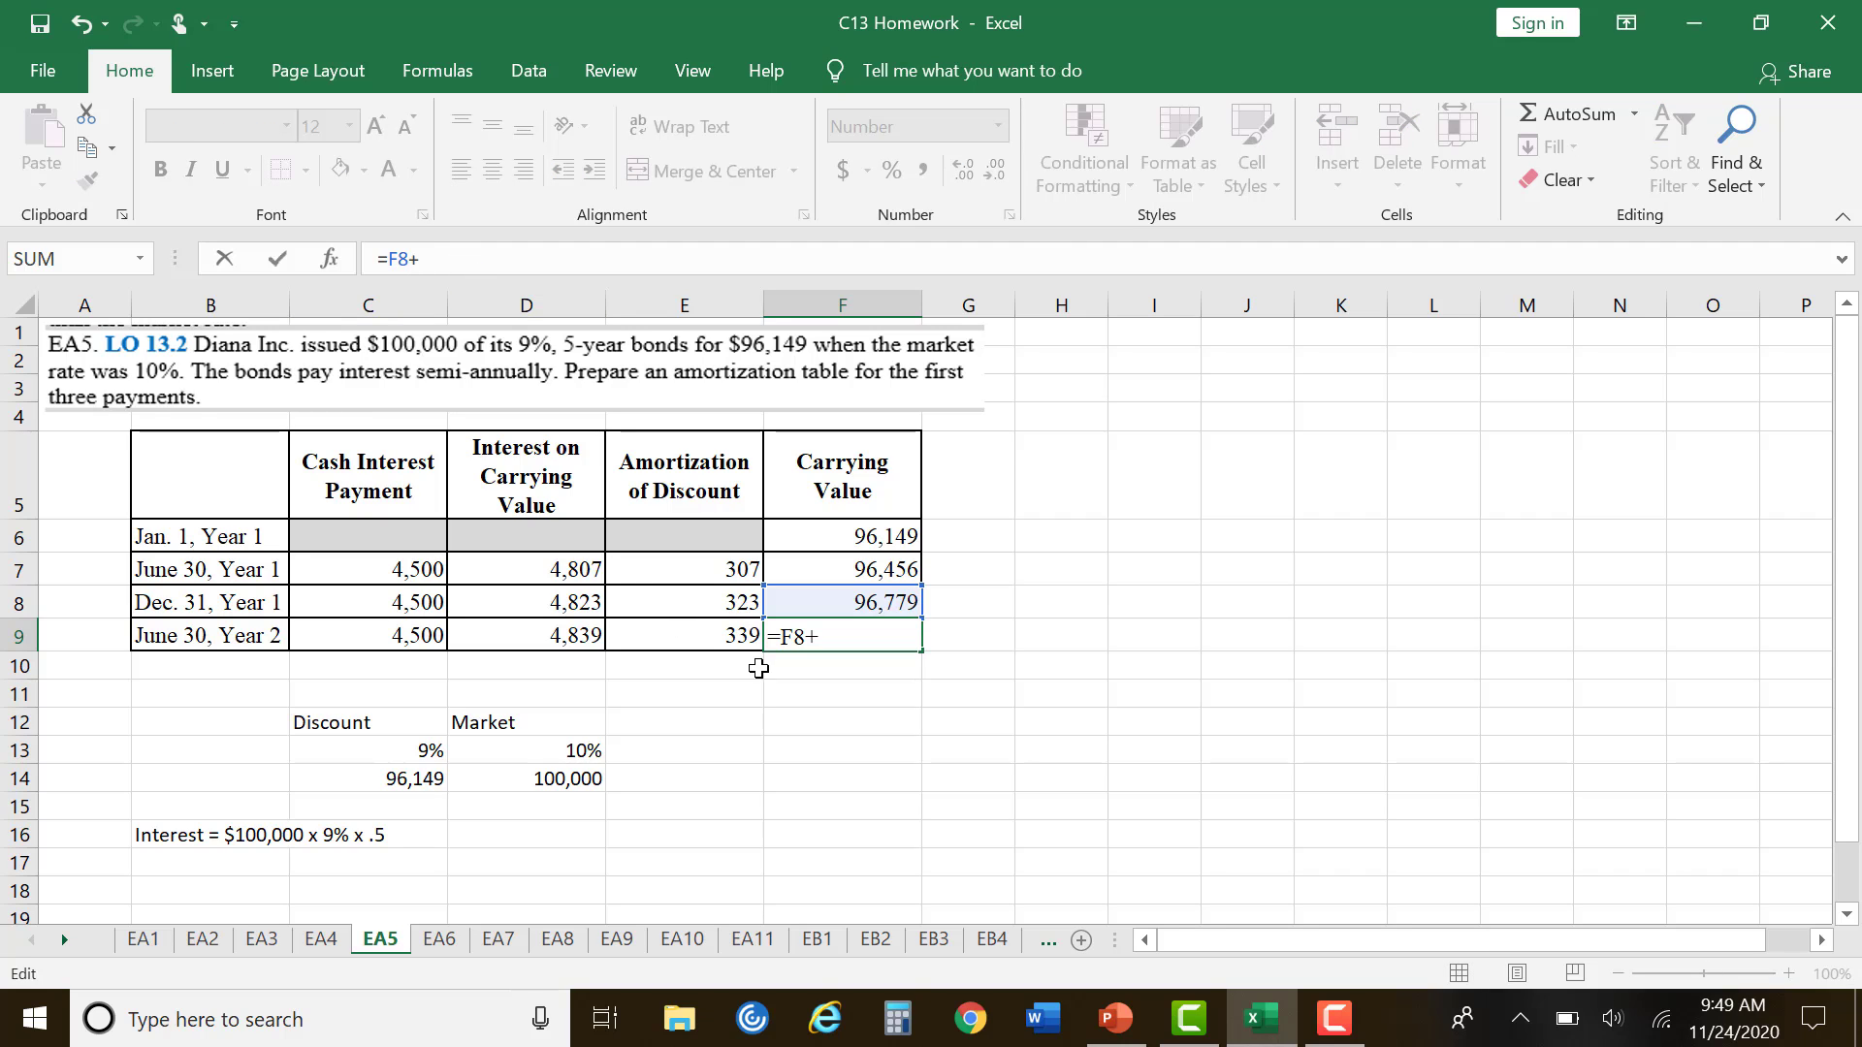
click(743, 628)
key(Return)
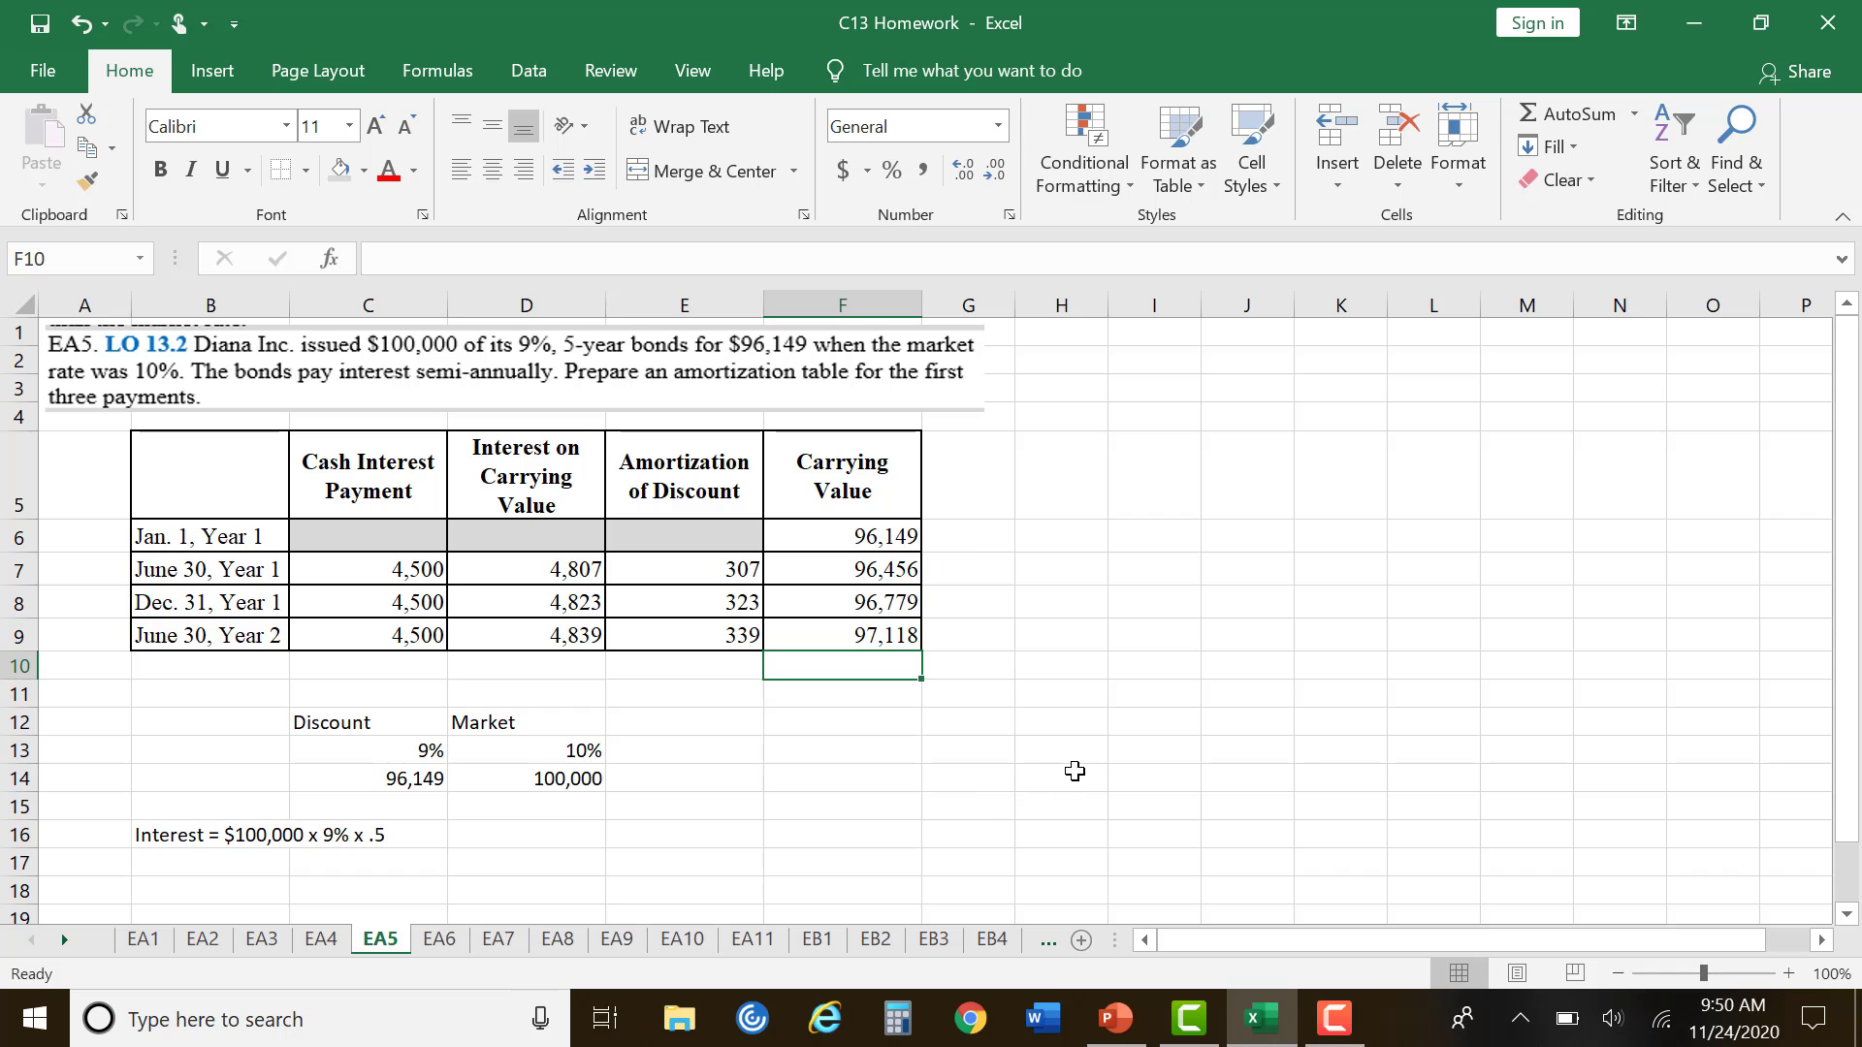
Step: Switch to PowerPoint to compare the discount amortization table on slide 23 with the premium table on slide 22, and return to the Excel workbook
click(1125, 1026)
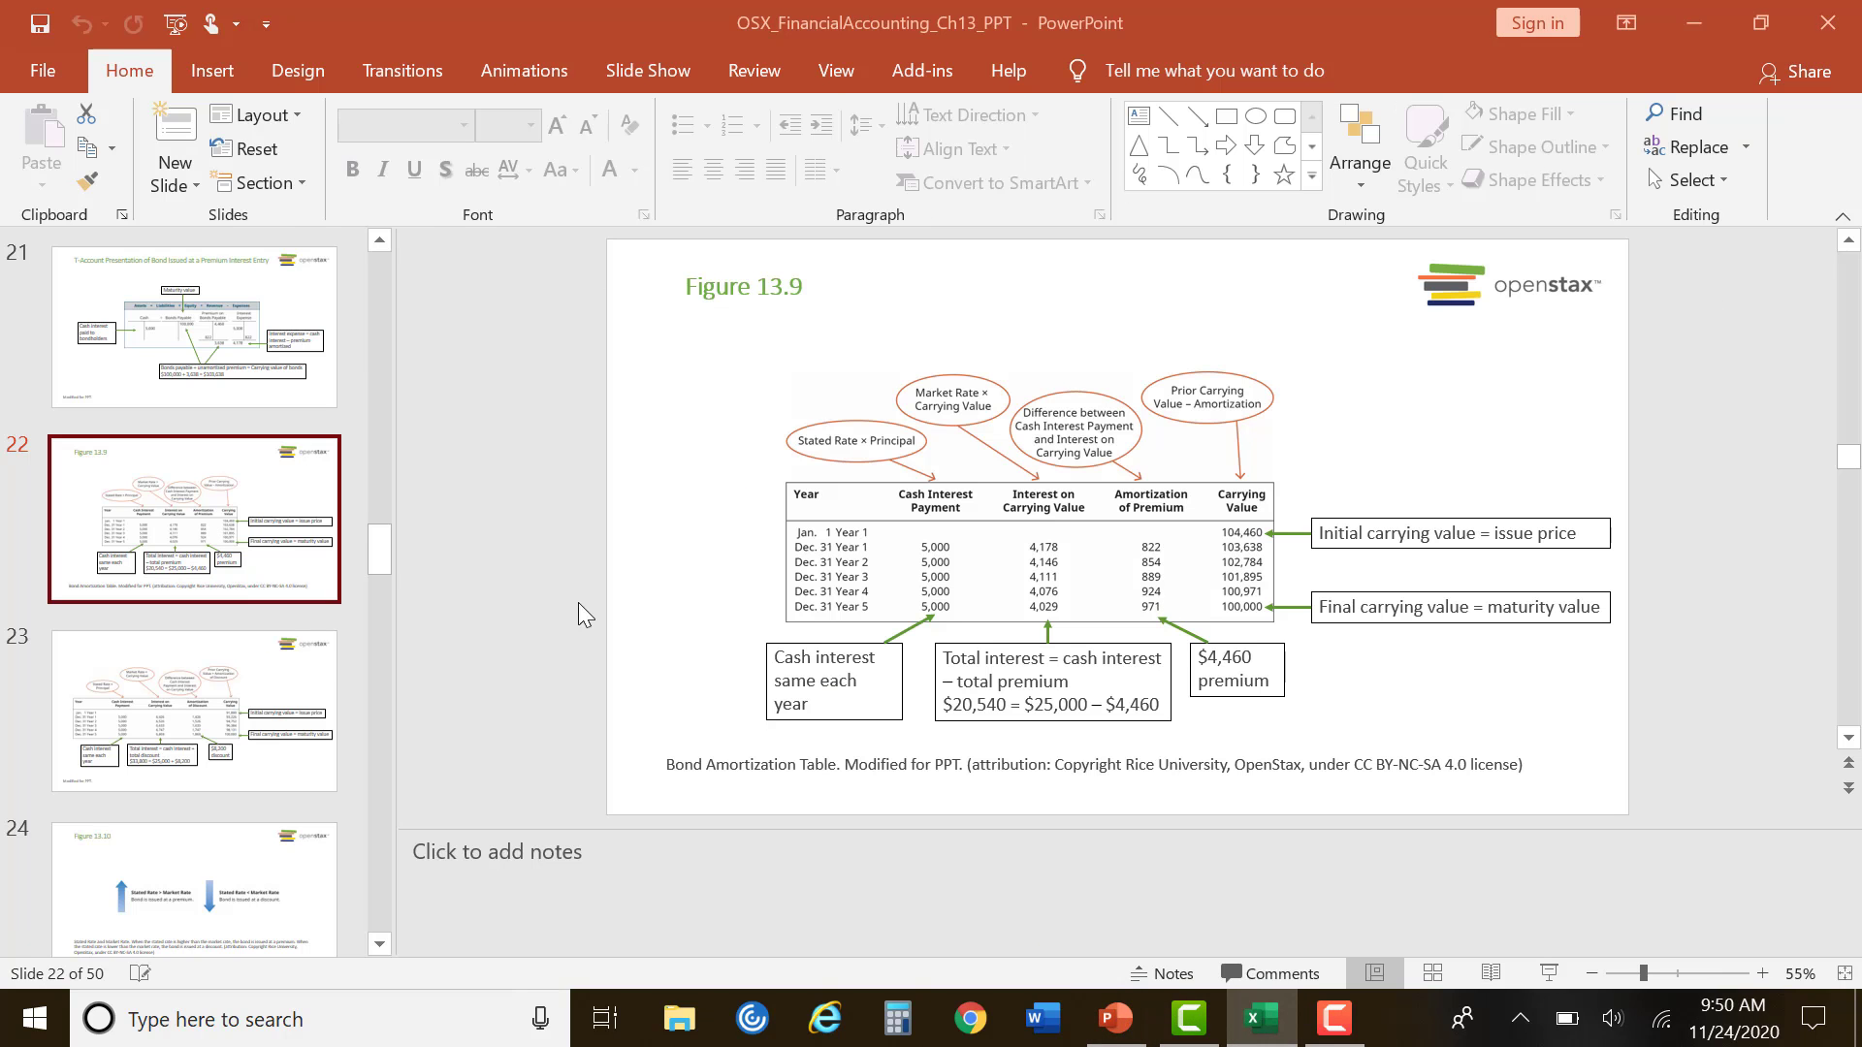
click(243, 723)
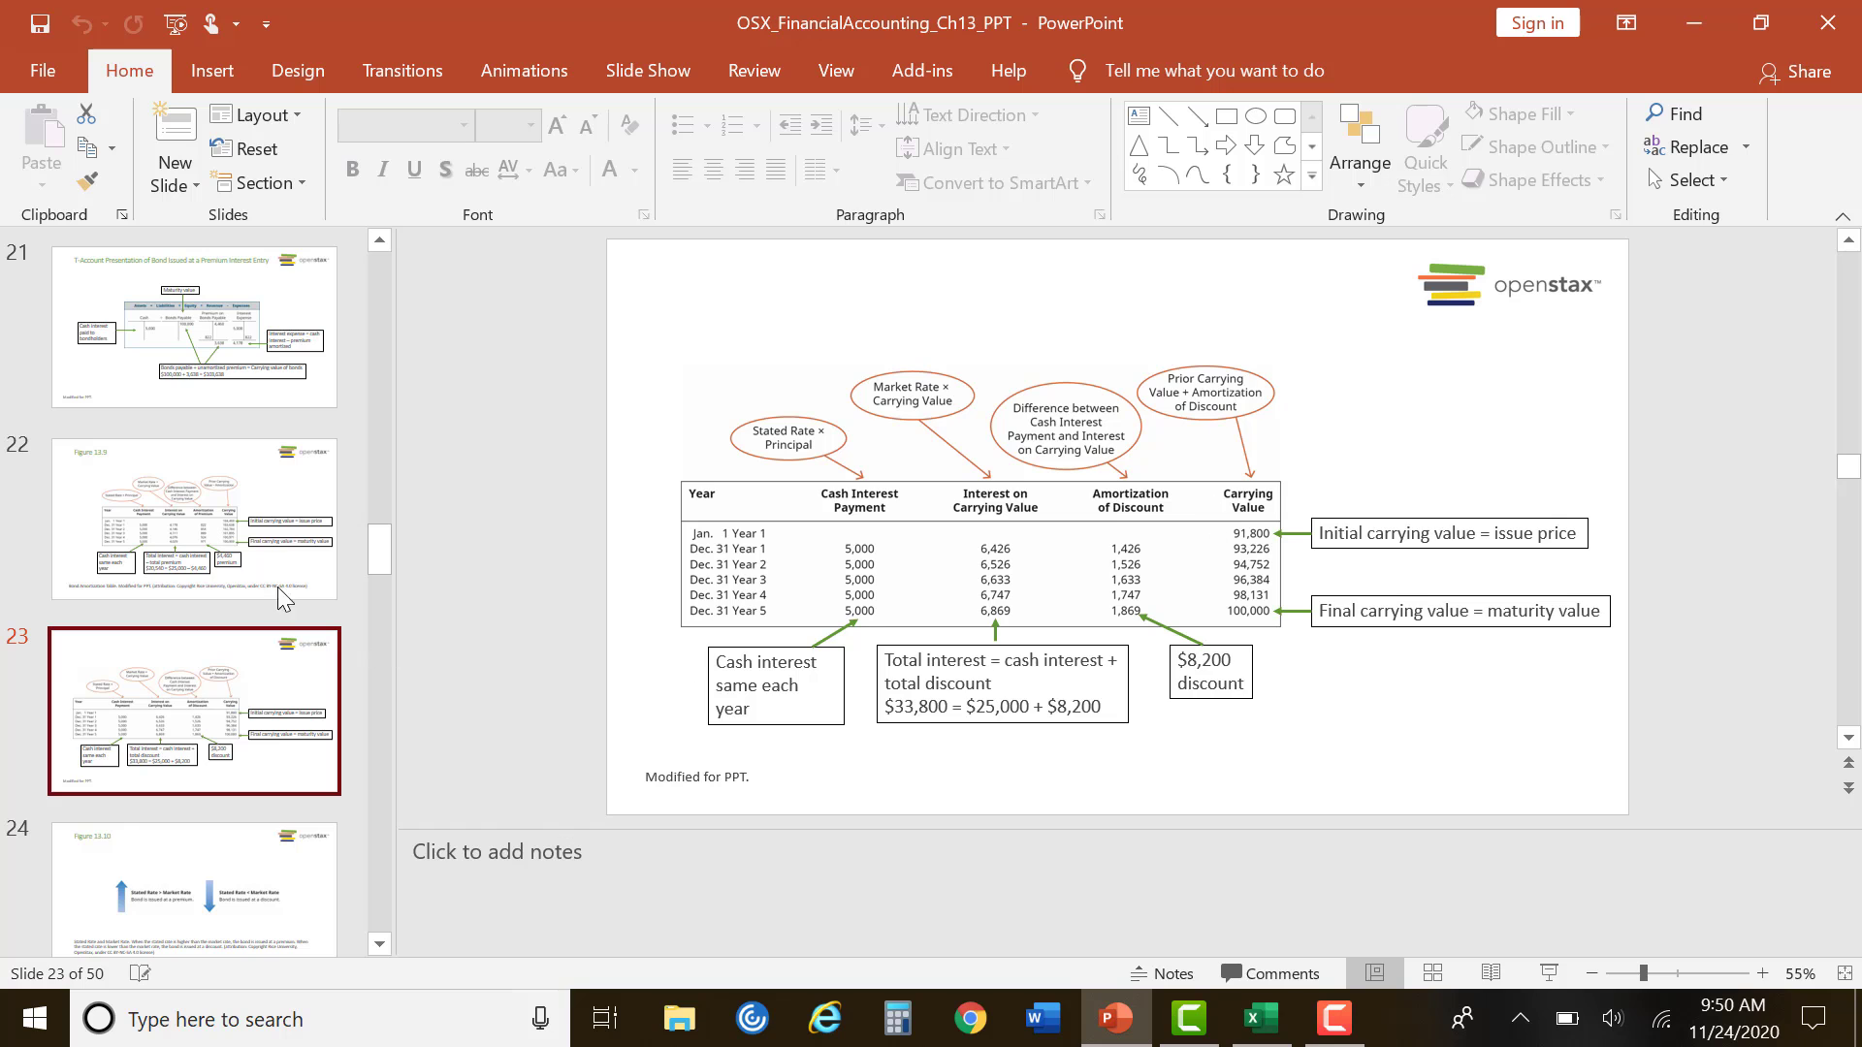
click(267, 536)
click(1258, 1017)
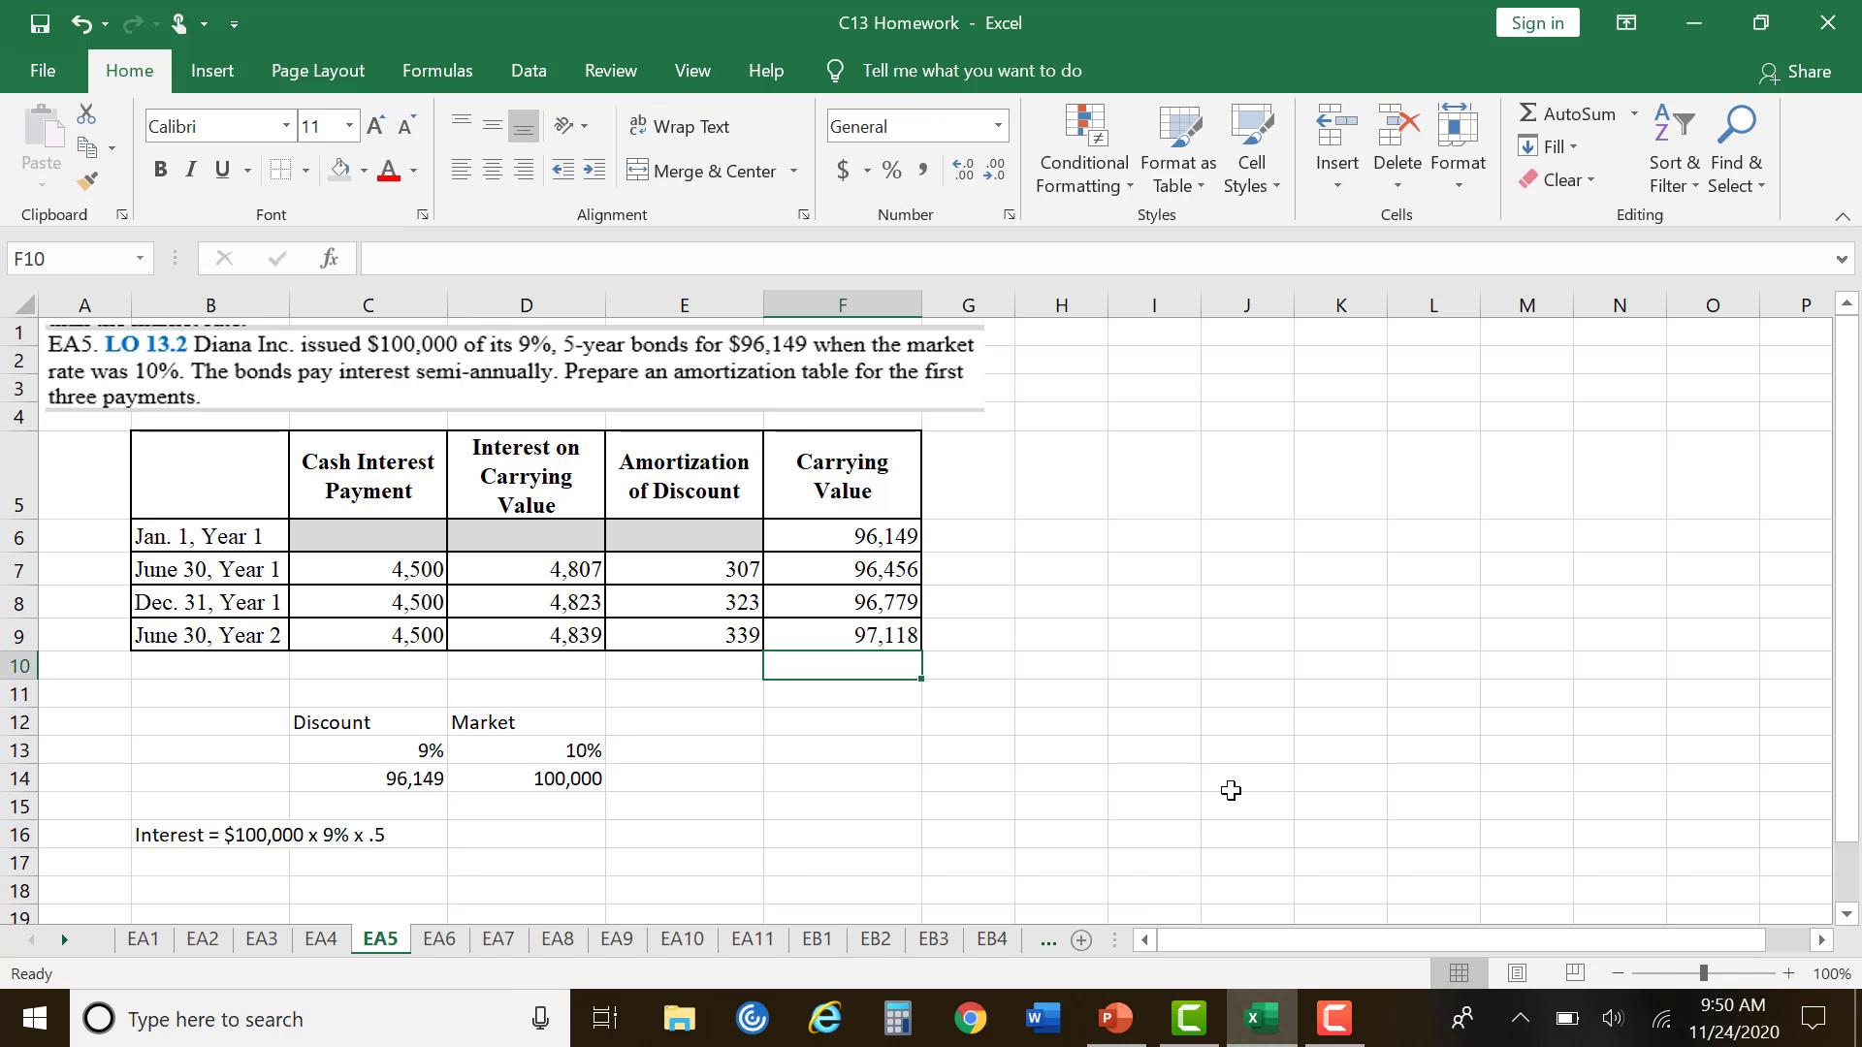
click(1131, 596)
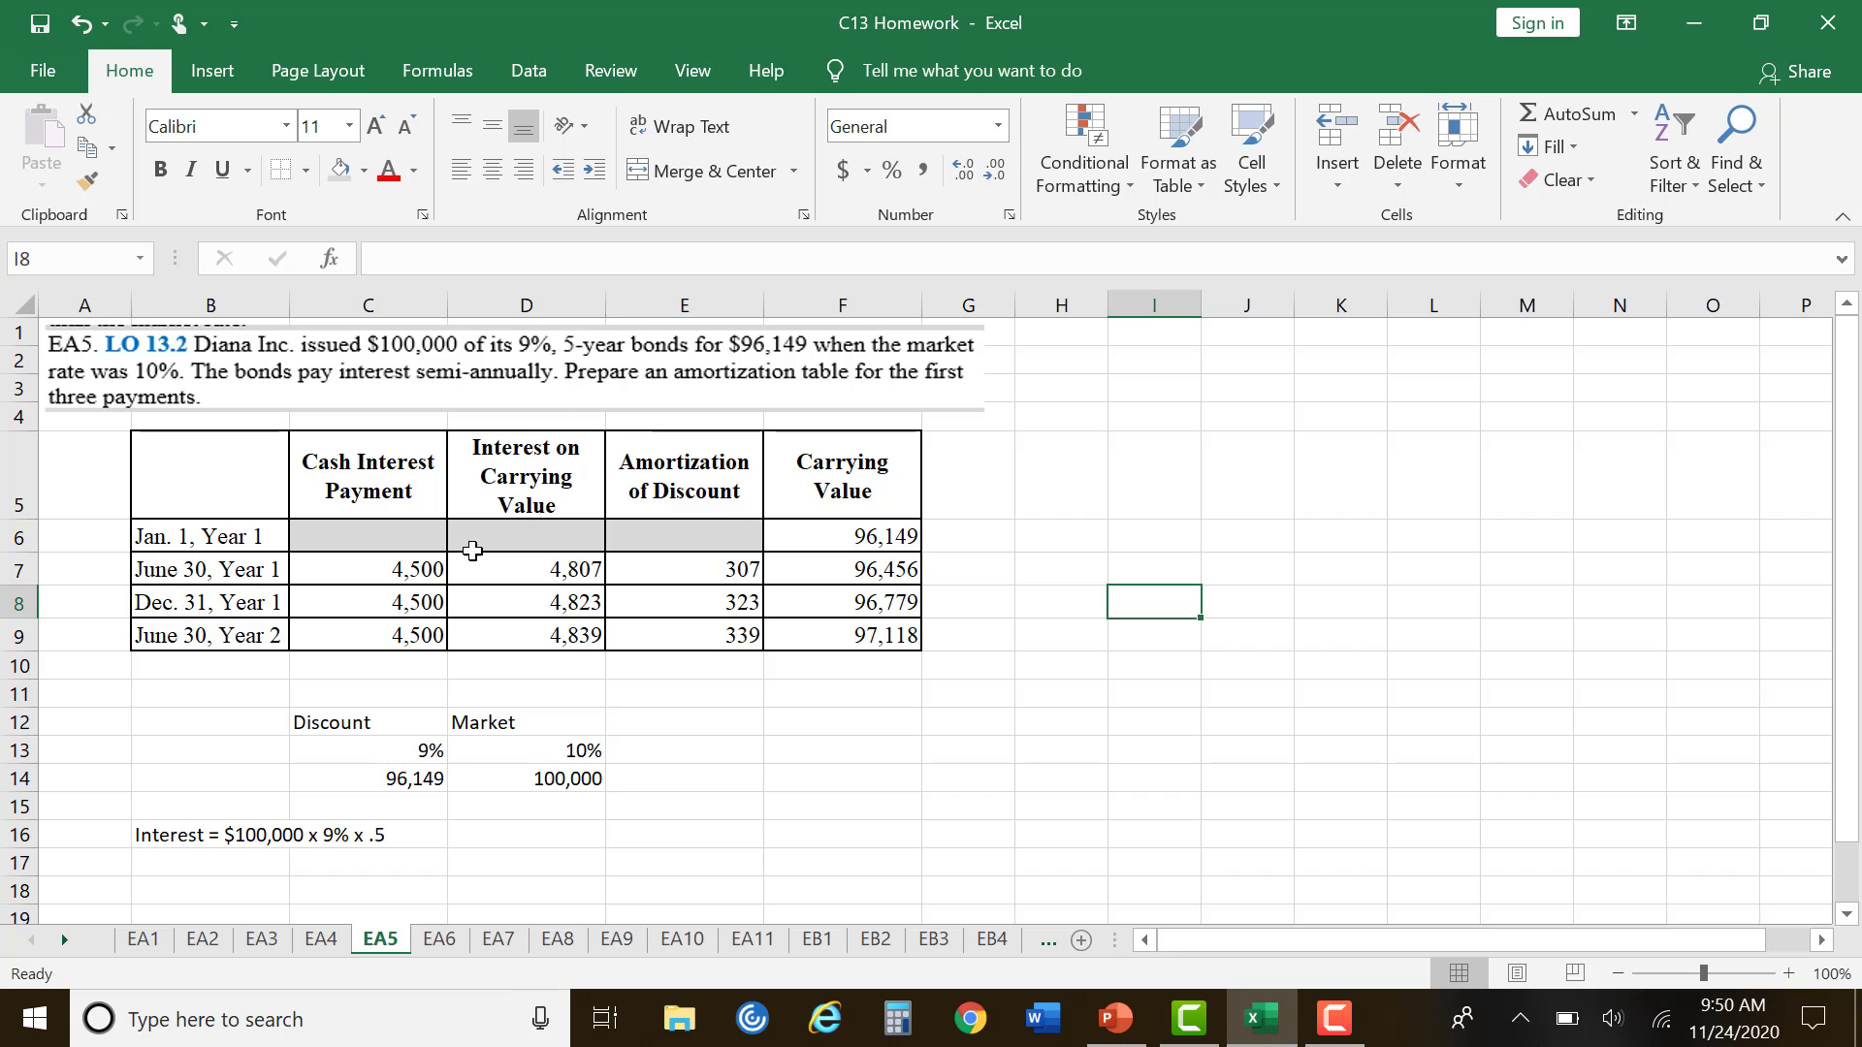
Step: Open the EA6 sheet and enter 757,243 as the Jan. 1, Year 1 carrying value in F6
click(444, 940)
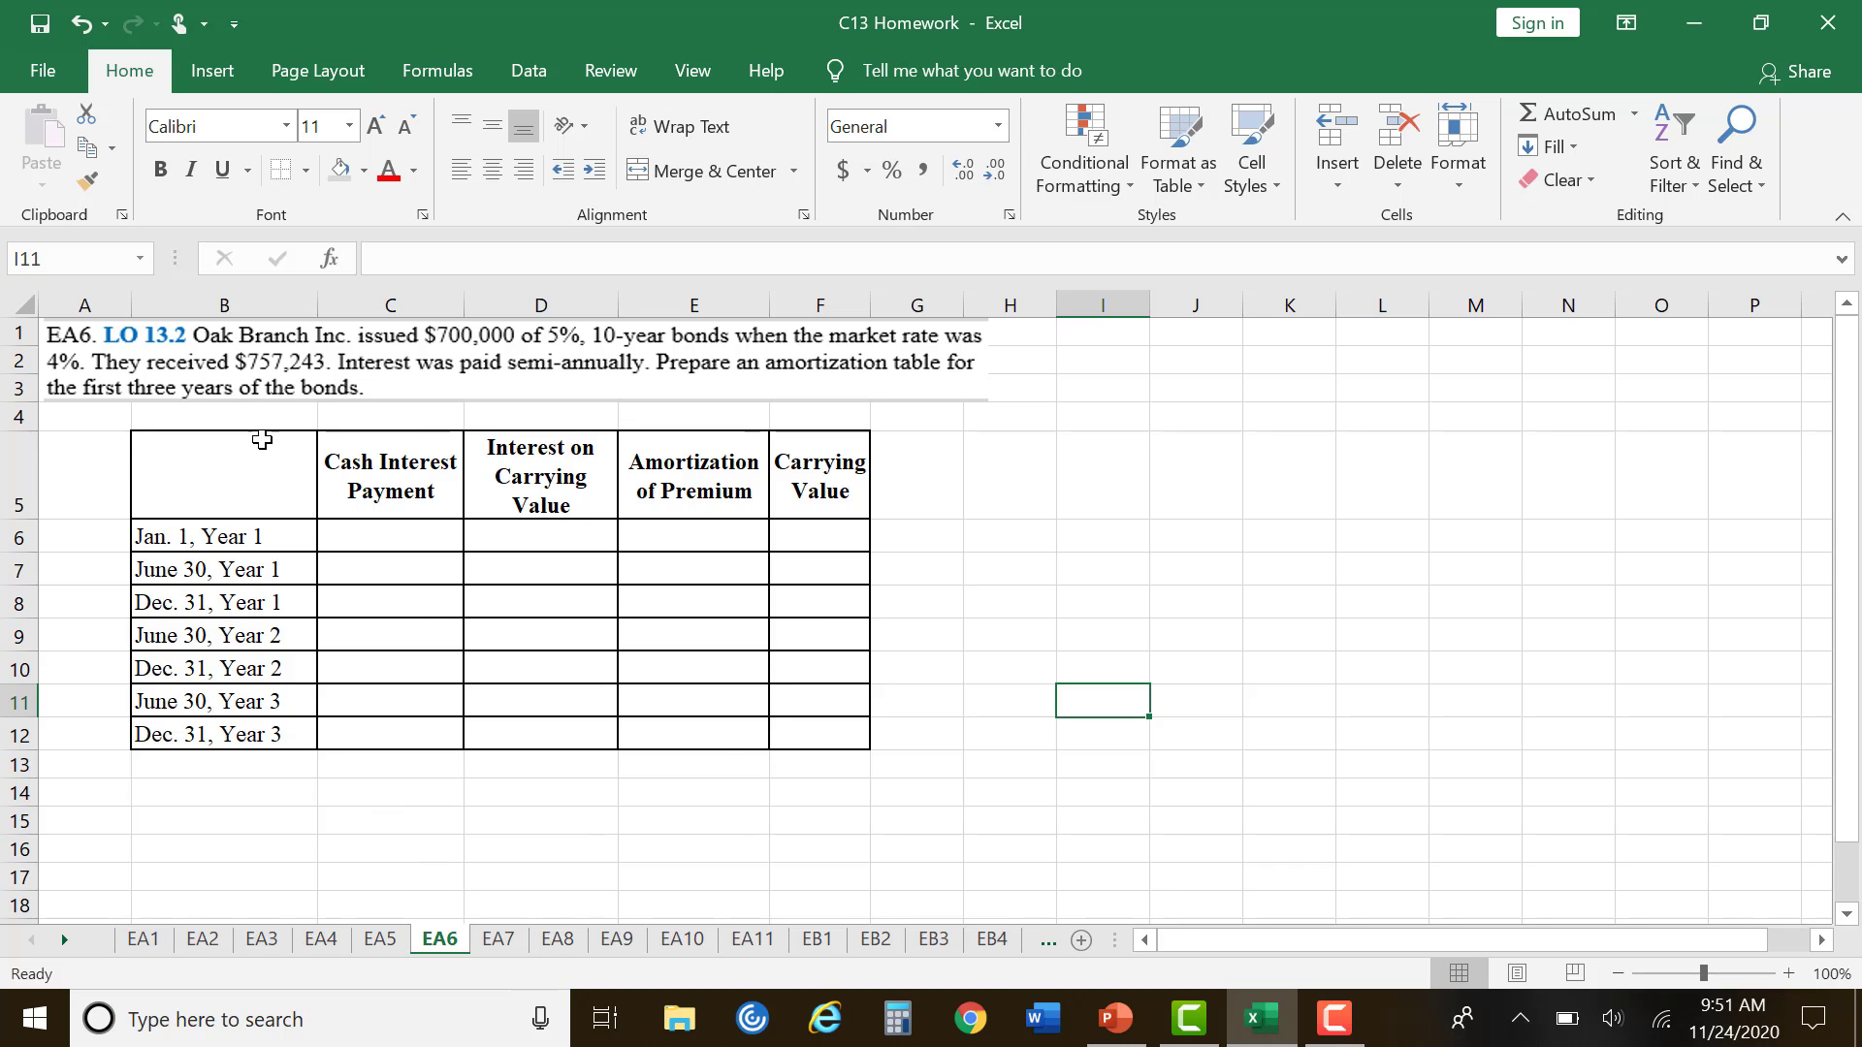
click(967, 514)
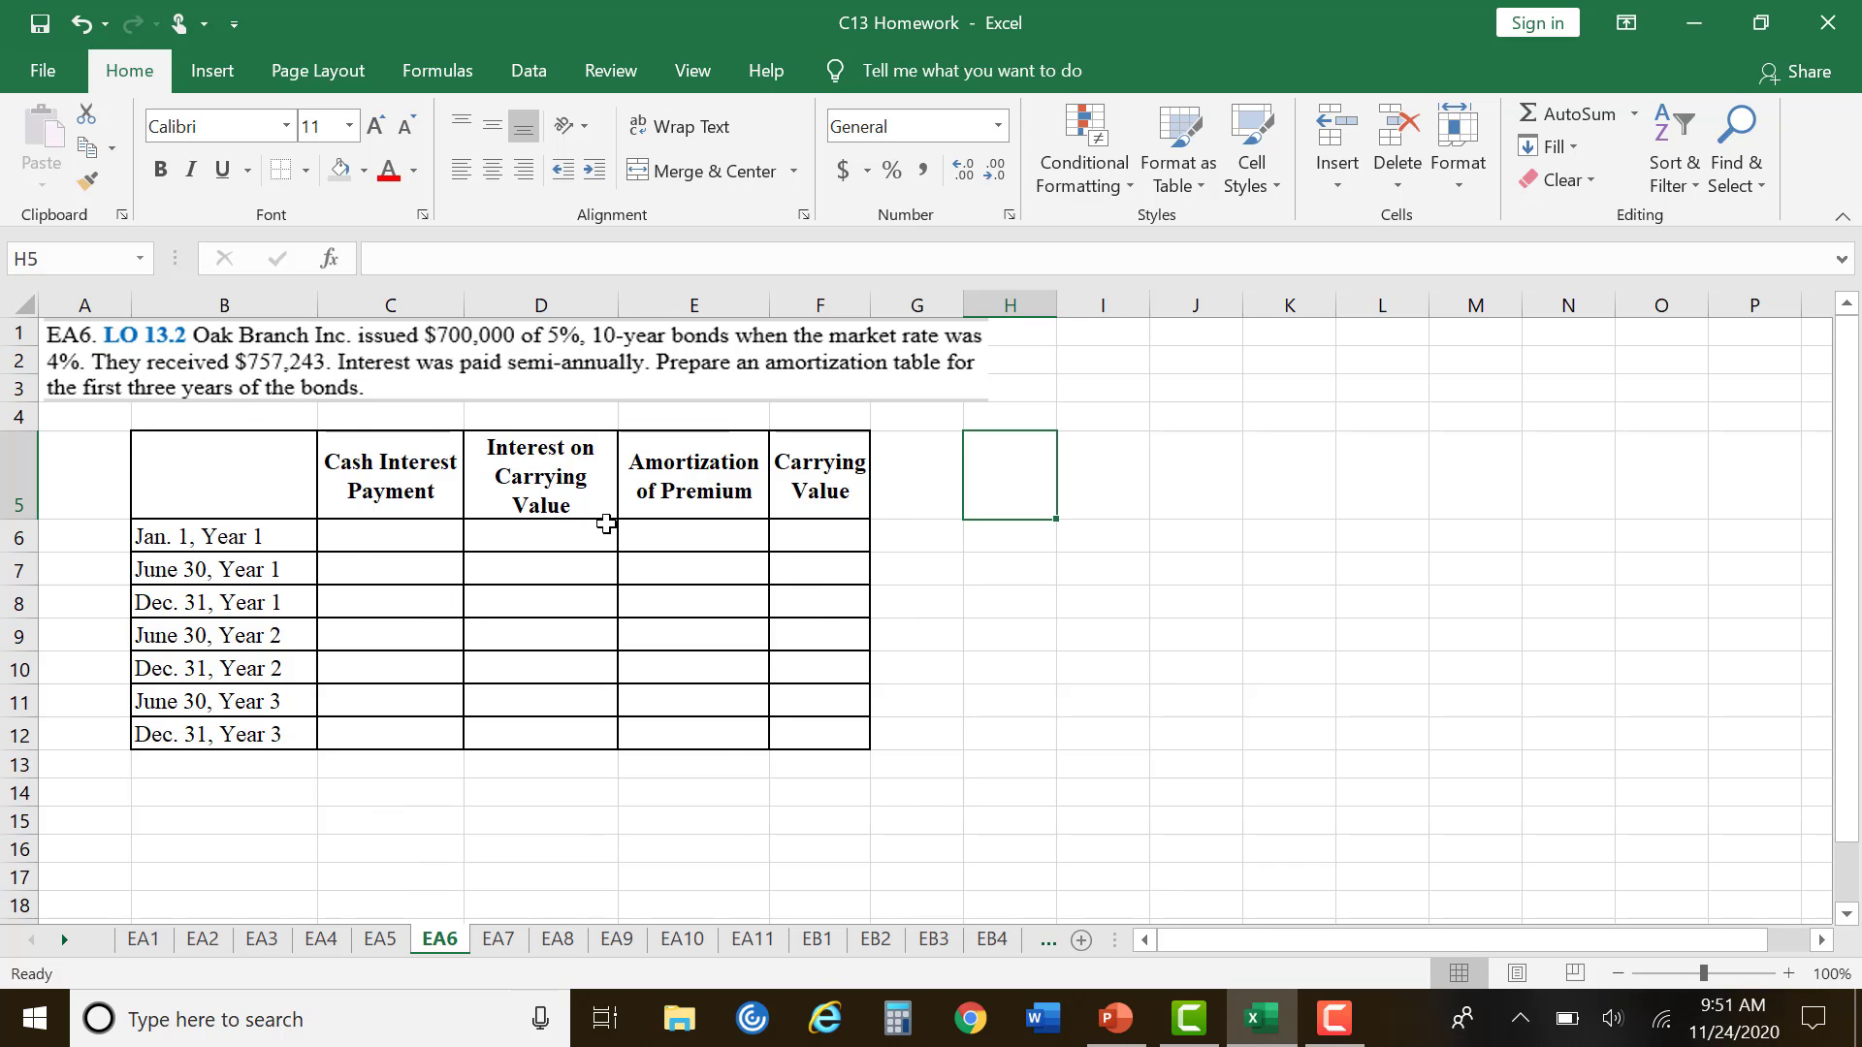
click(803, 531)
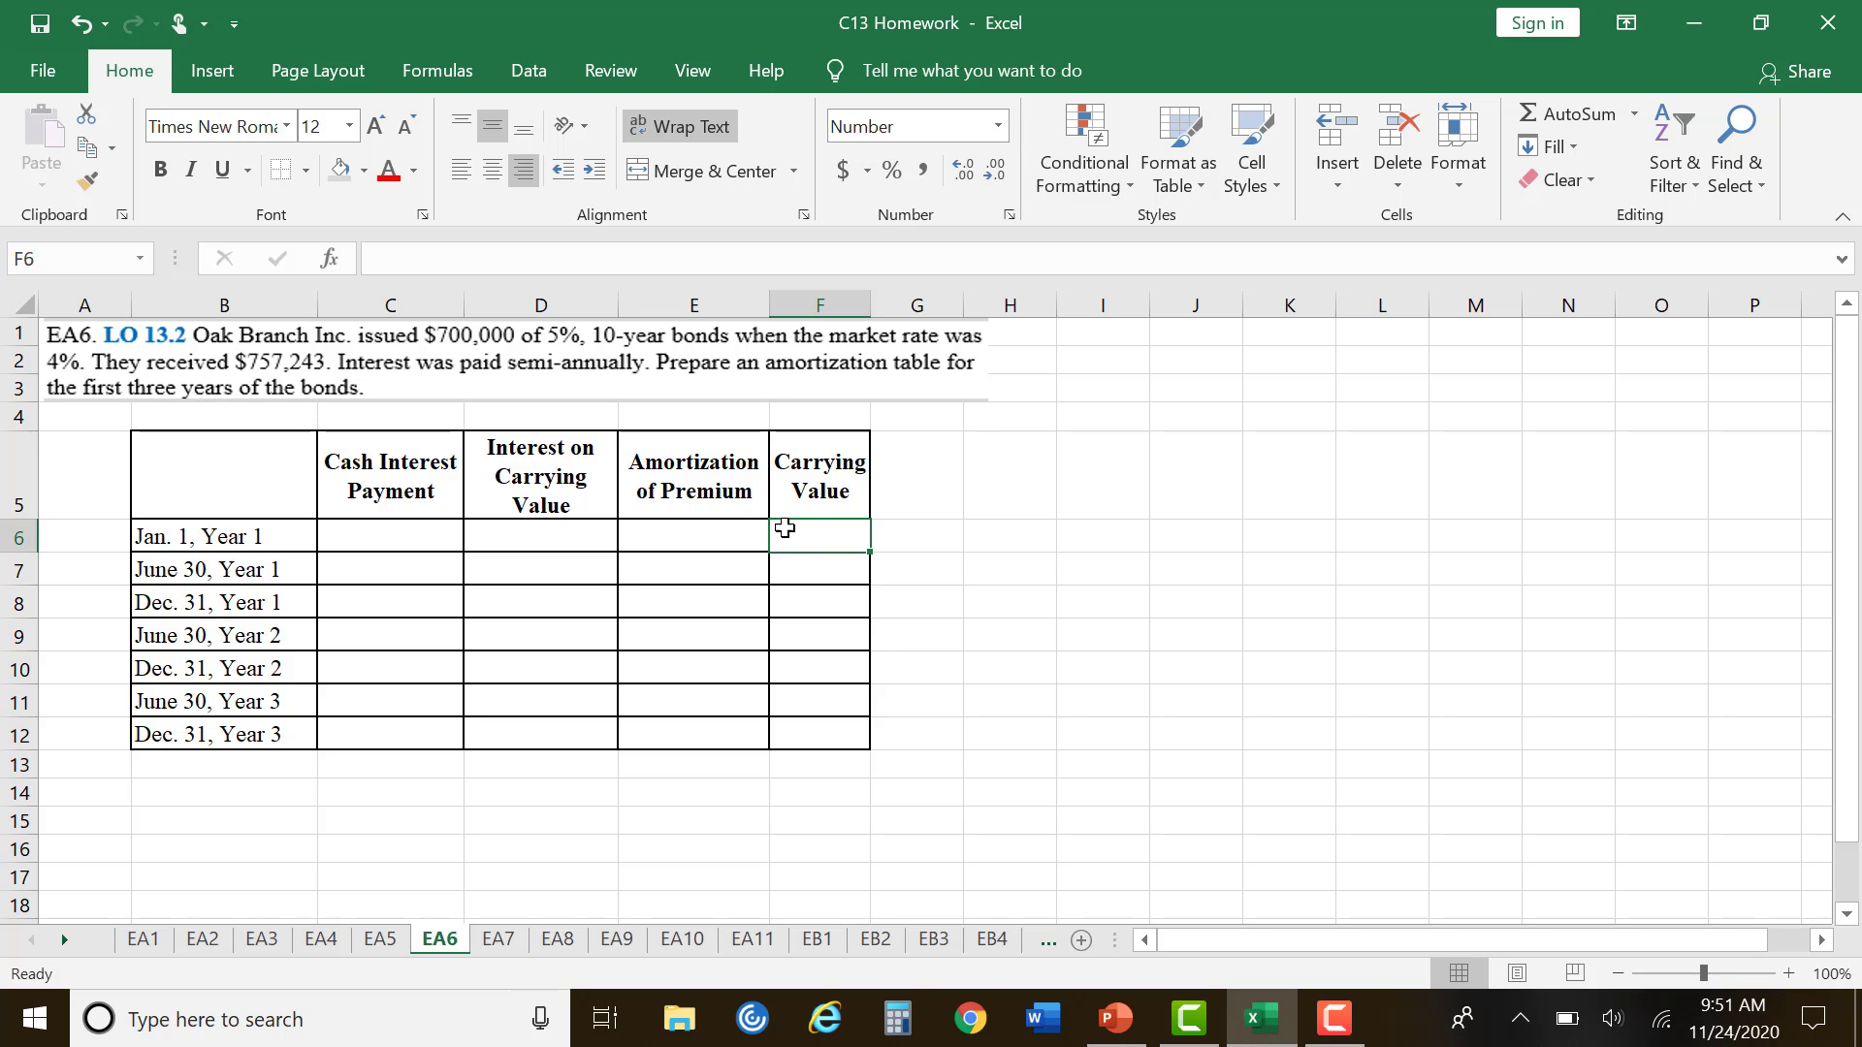
text(757)
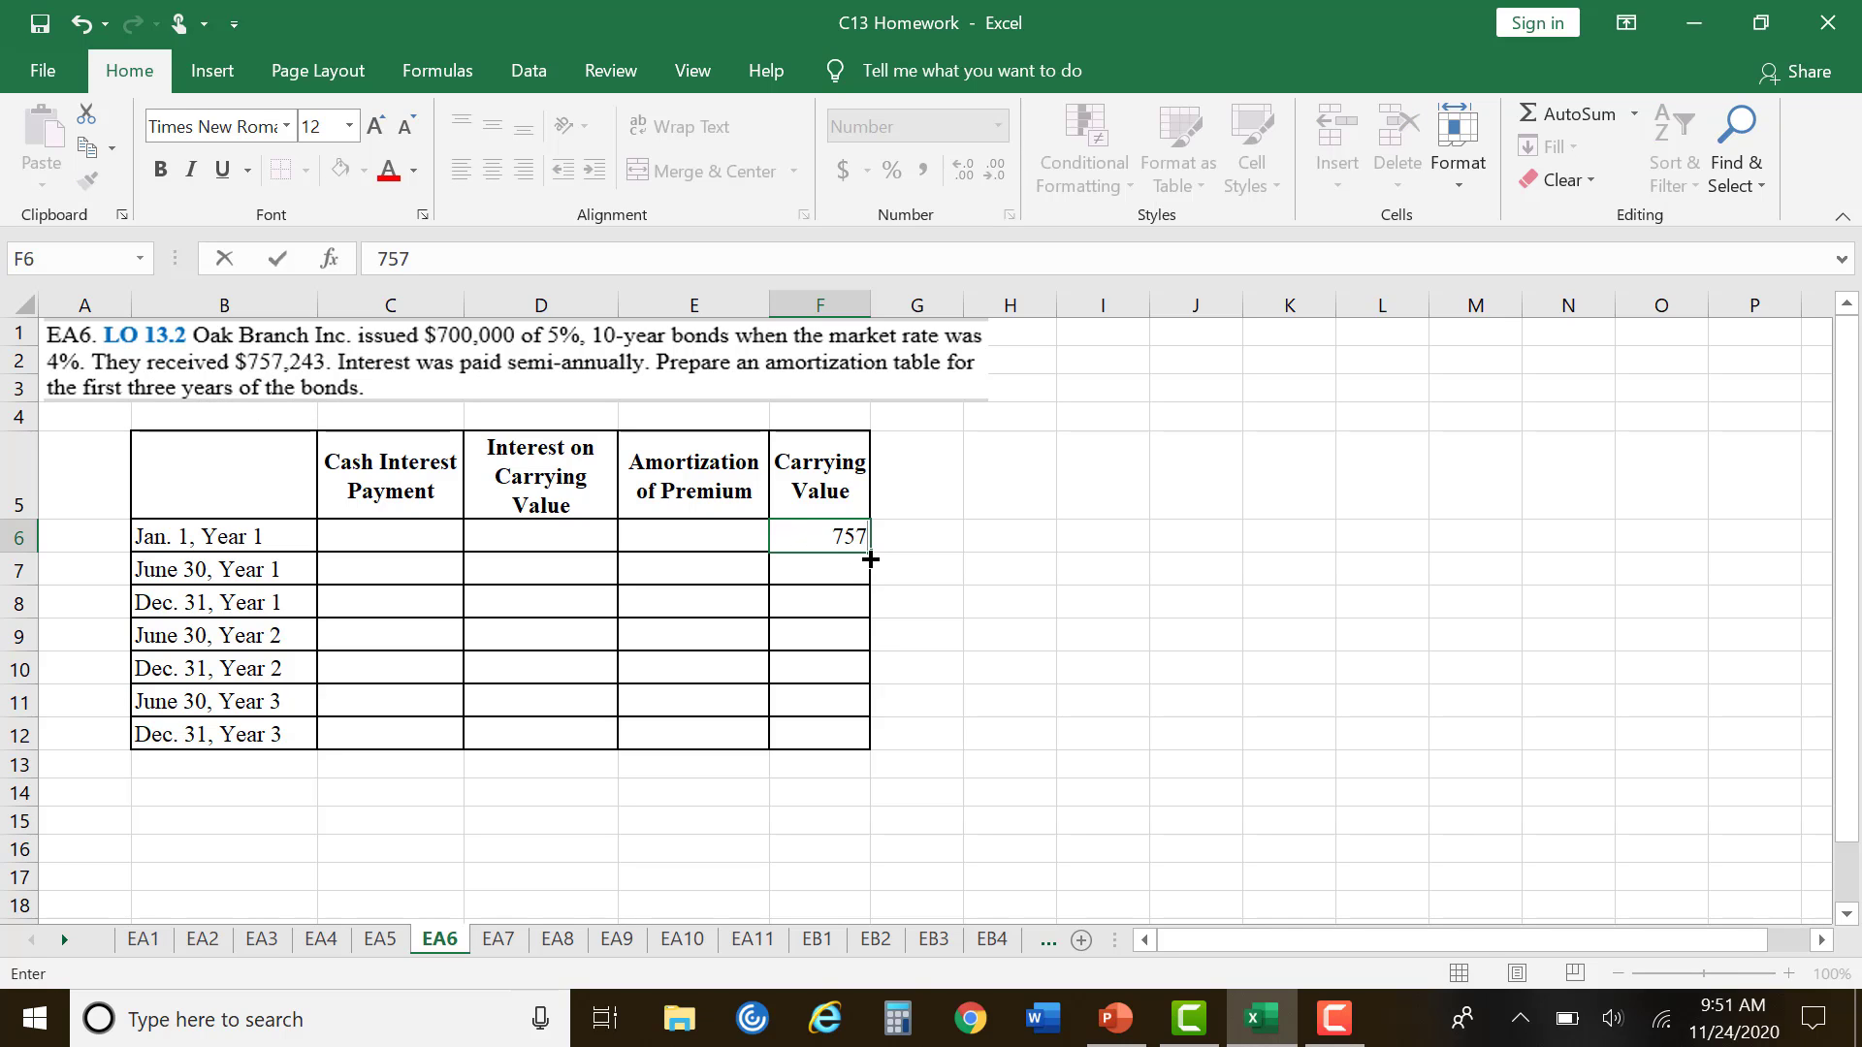
text(,243)
click(1196, 603)
Step: Shade the unused Jan. 1, Year 1 cells C6:E6 gray
drag(365, 541, 669, 536)
click(341, 170)
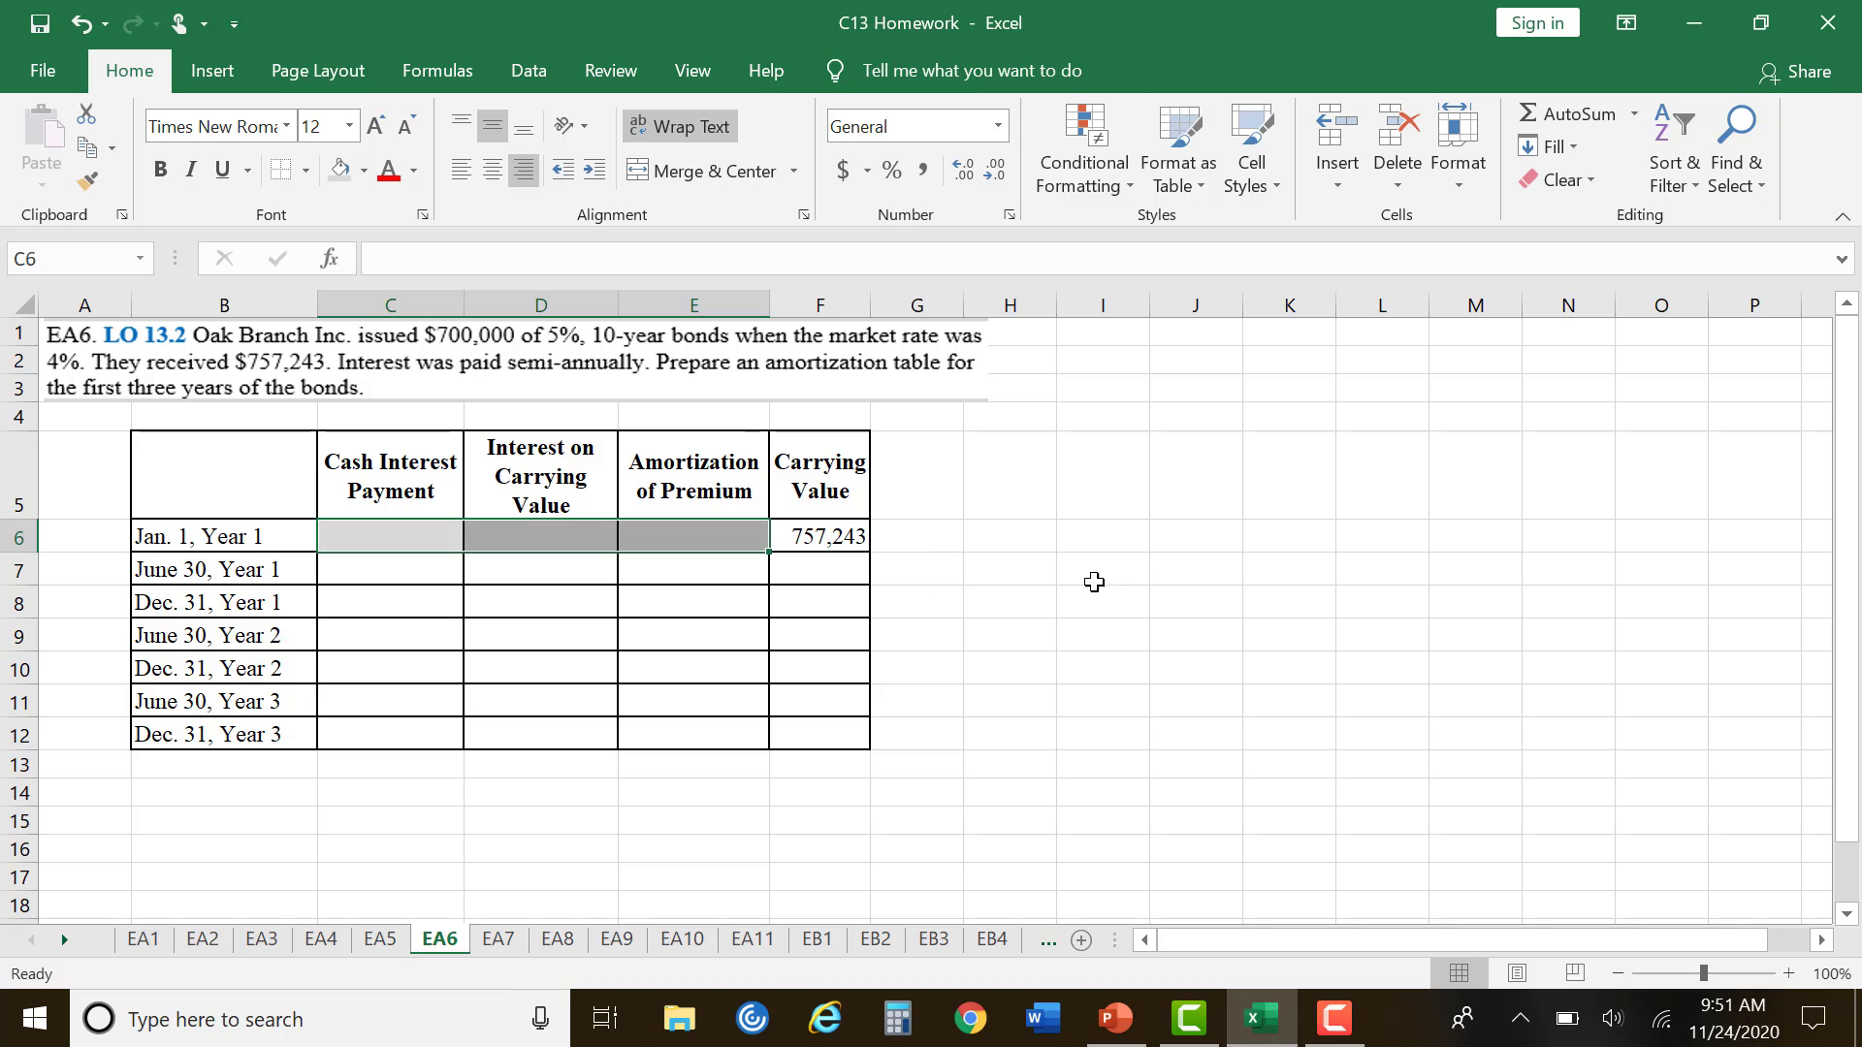
click(1094, 582)
Step: Calculate the June 30, Year 1 cash interest payment in C7 with =700000*.05*.5
click(359, 576)
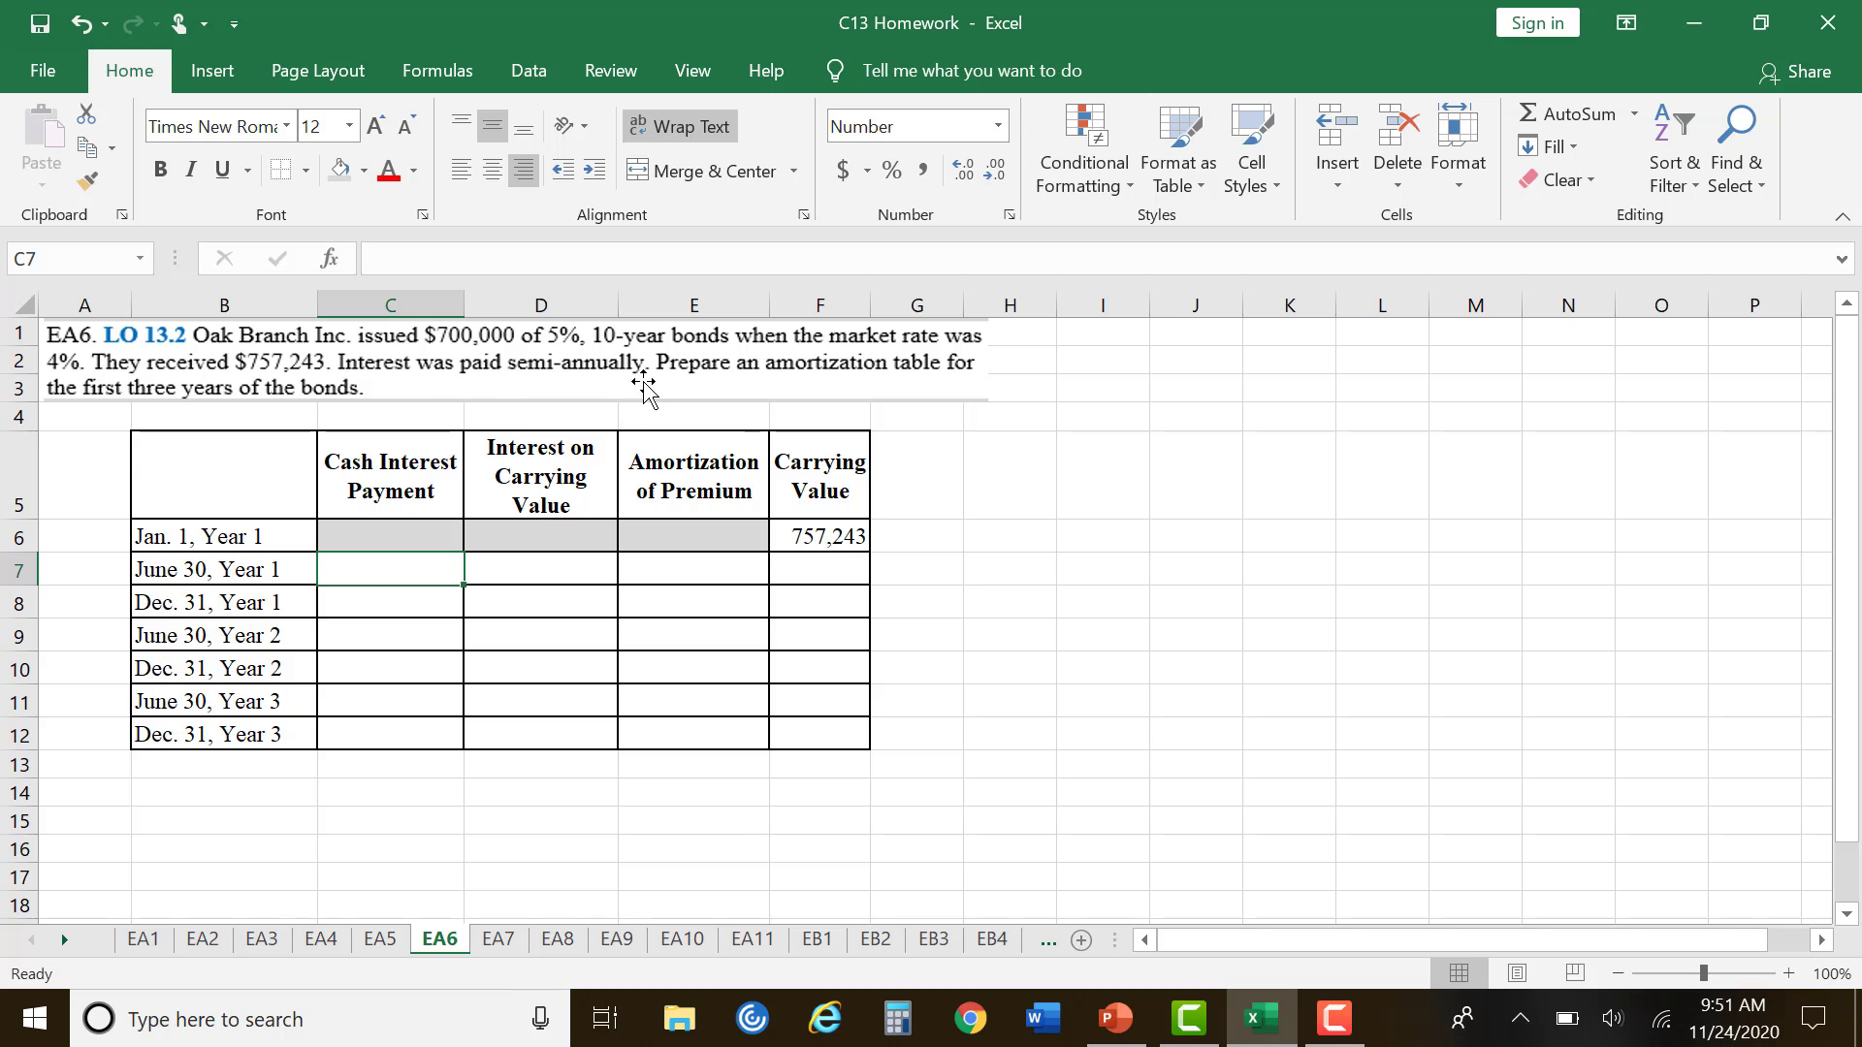
text(=)
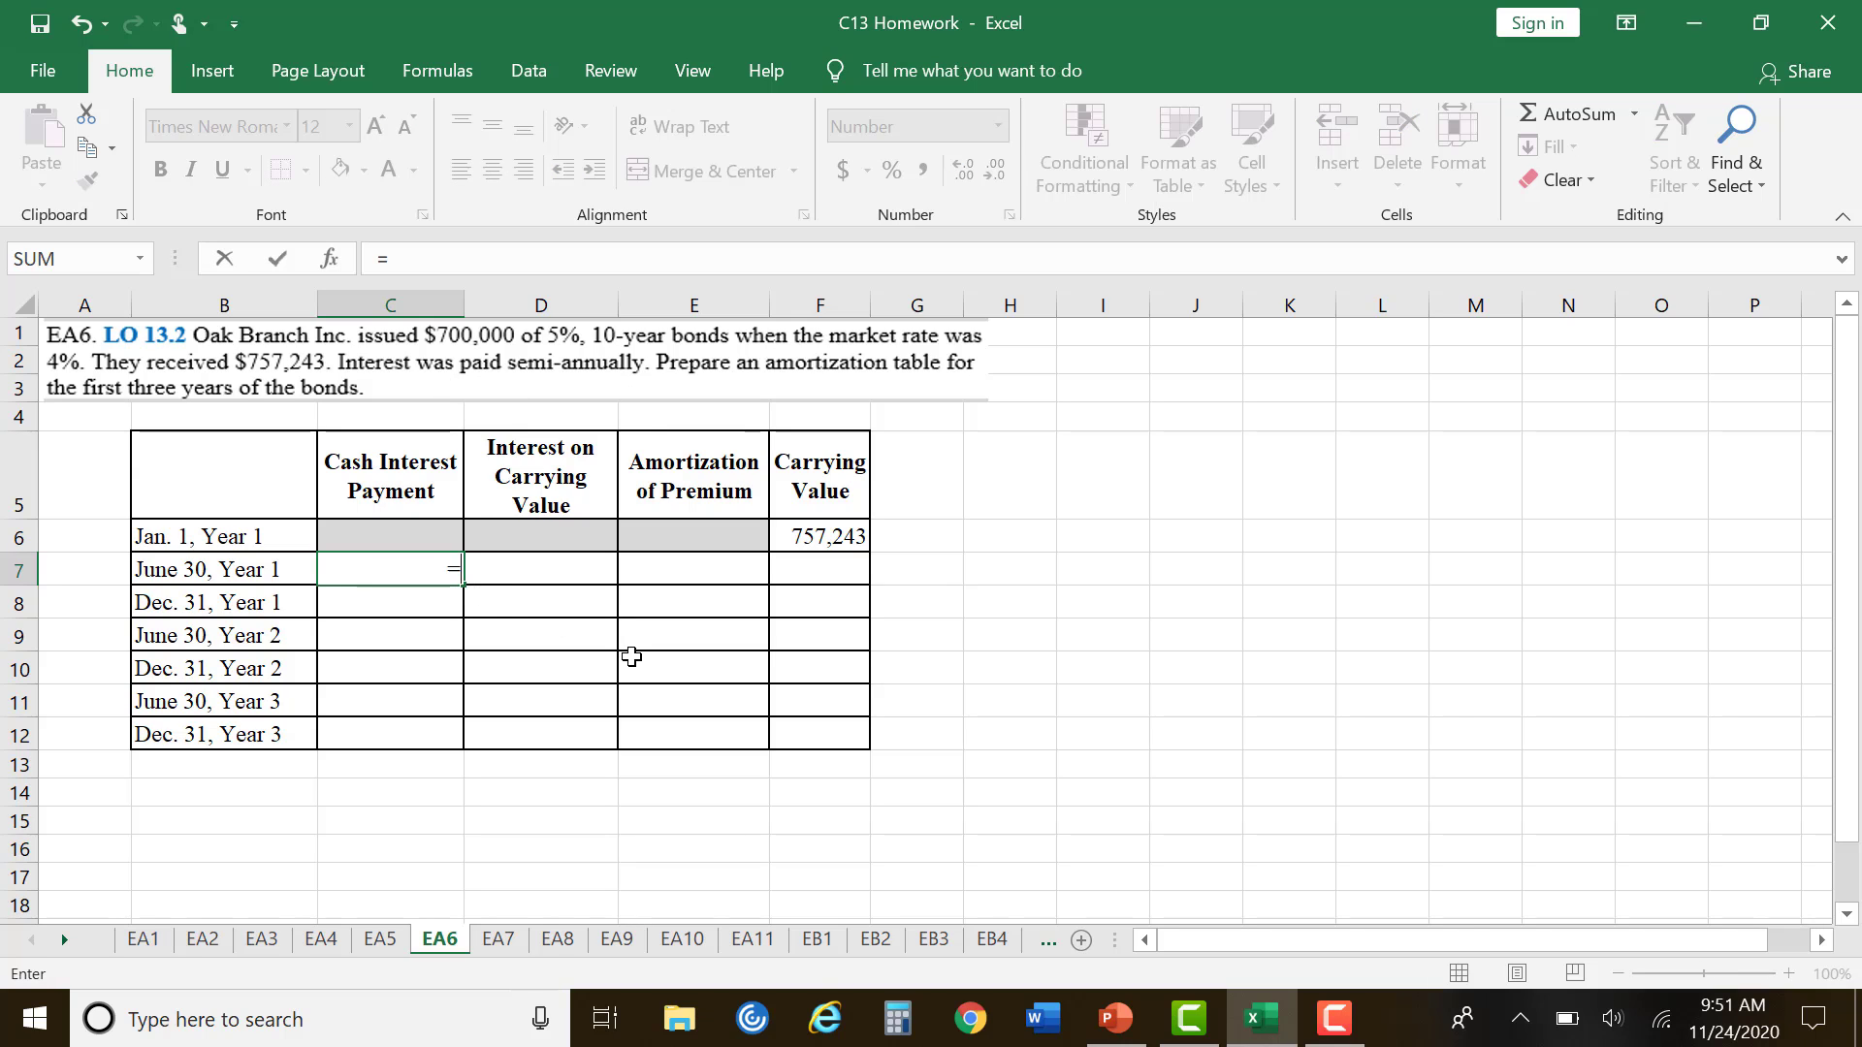
text(700000*)
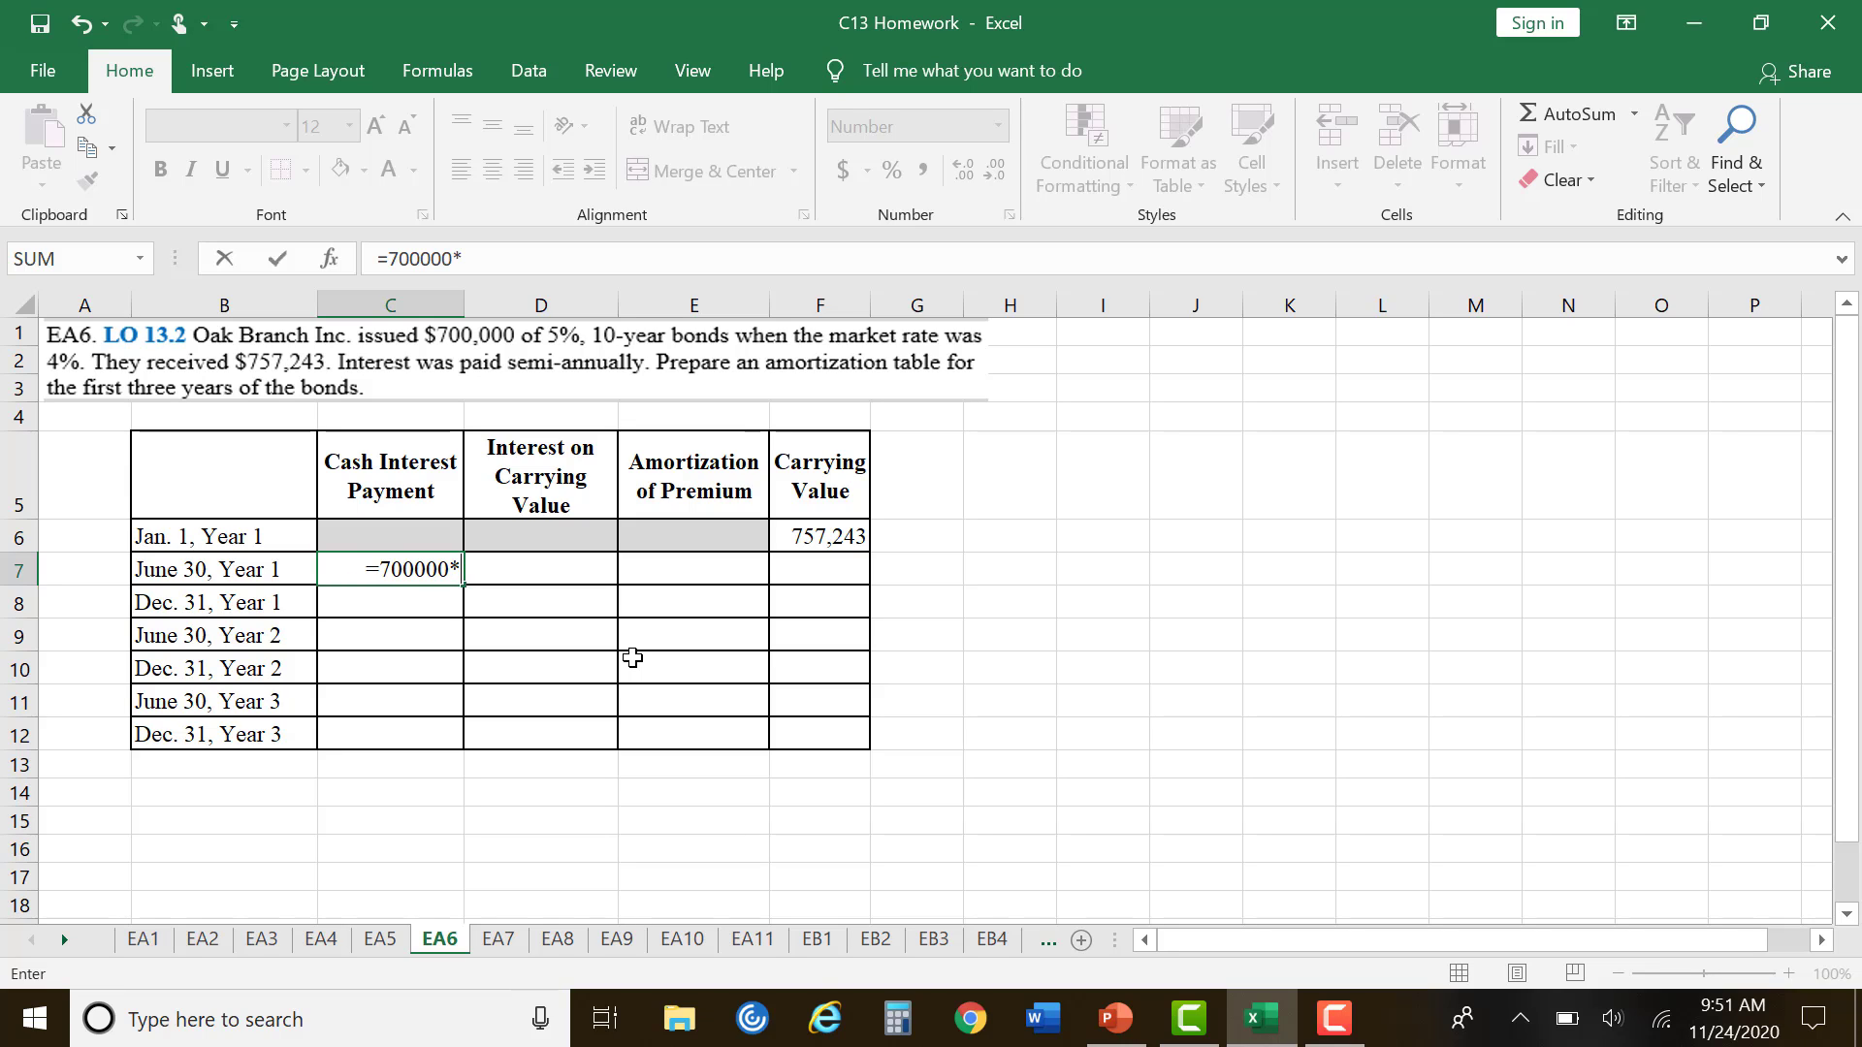
text(.05)
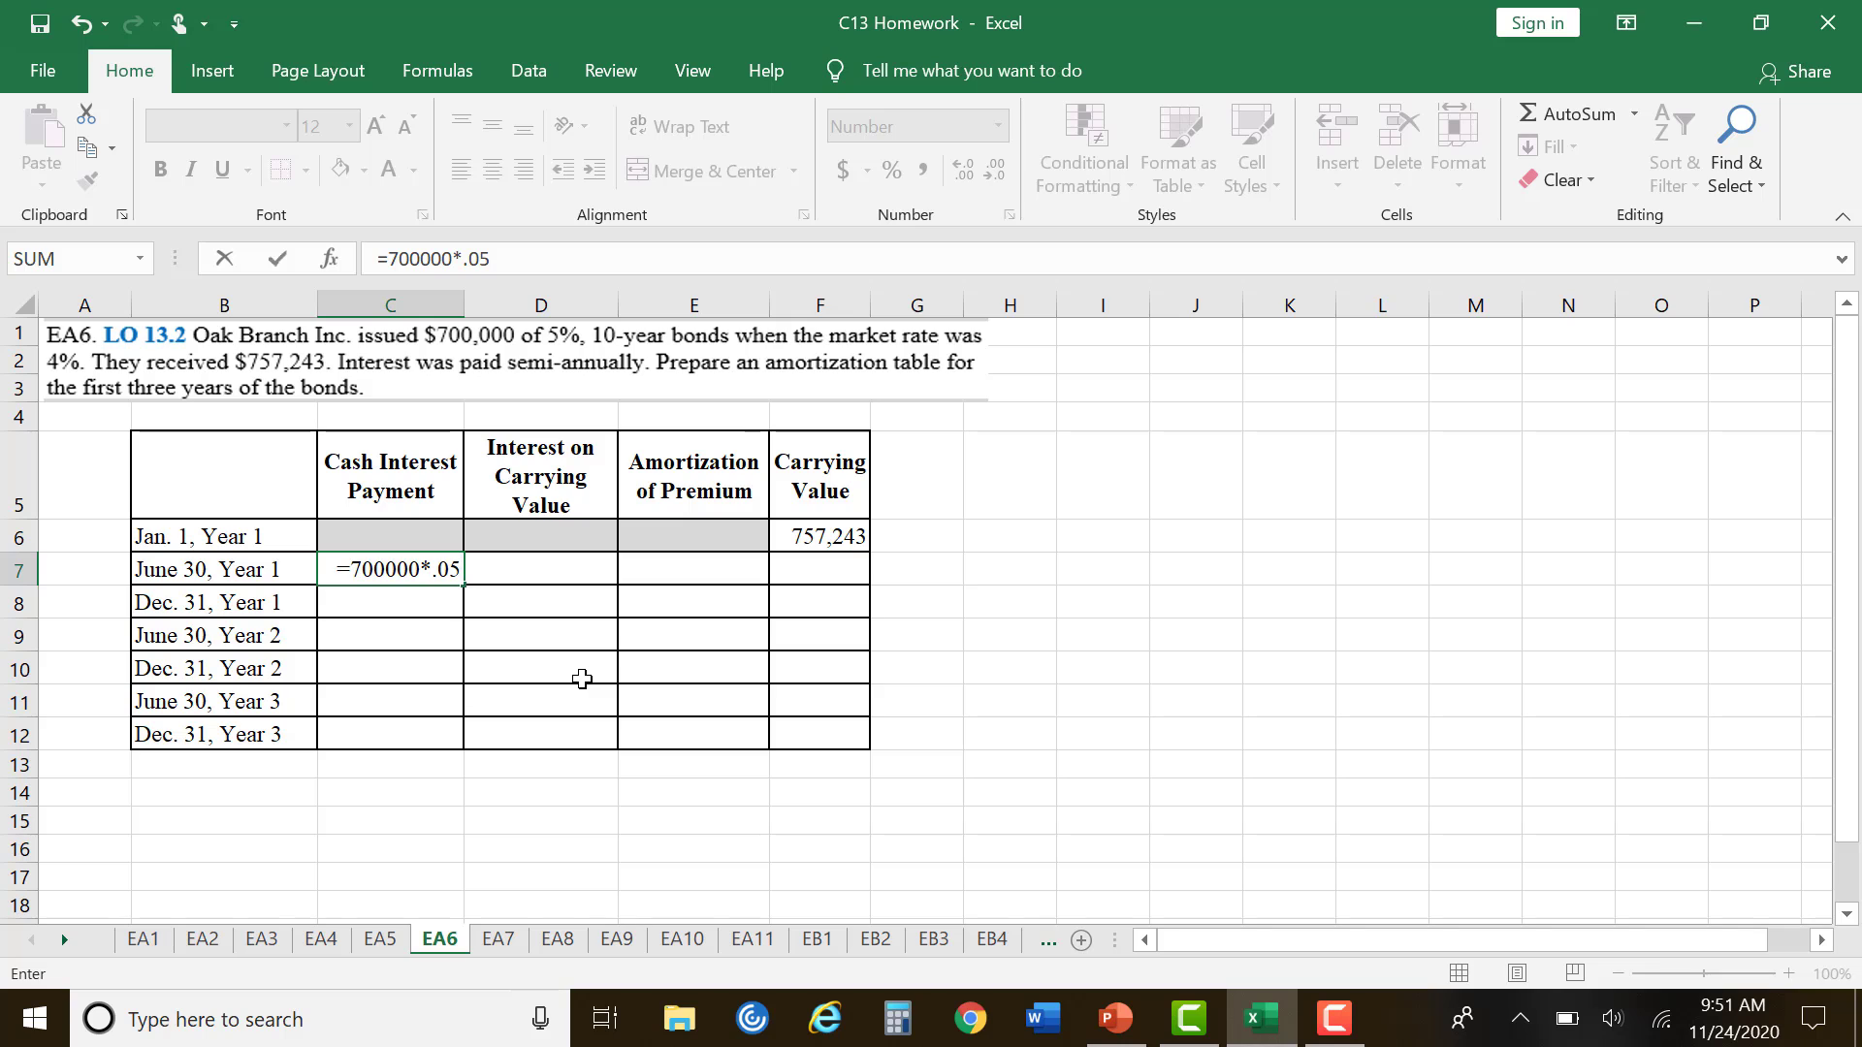
text(*0.5)
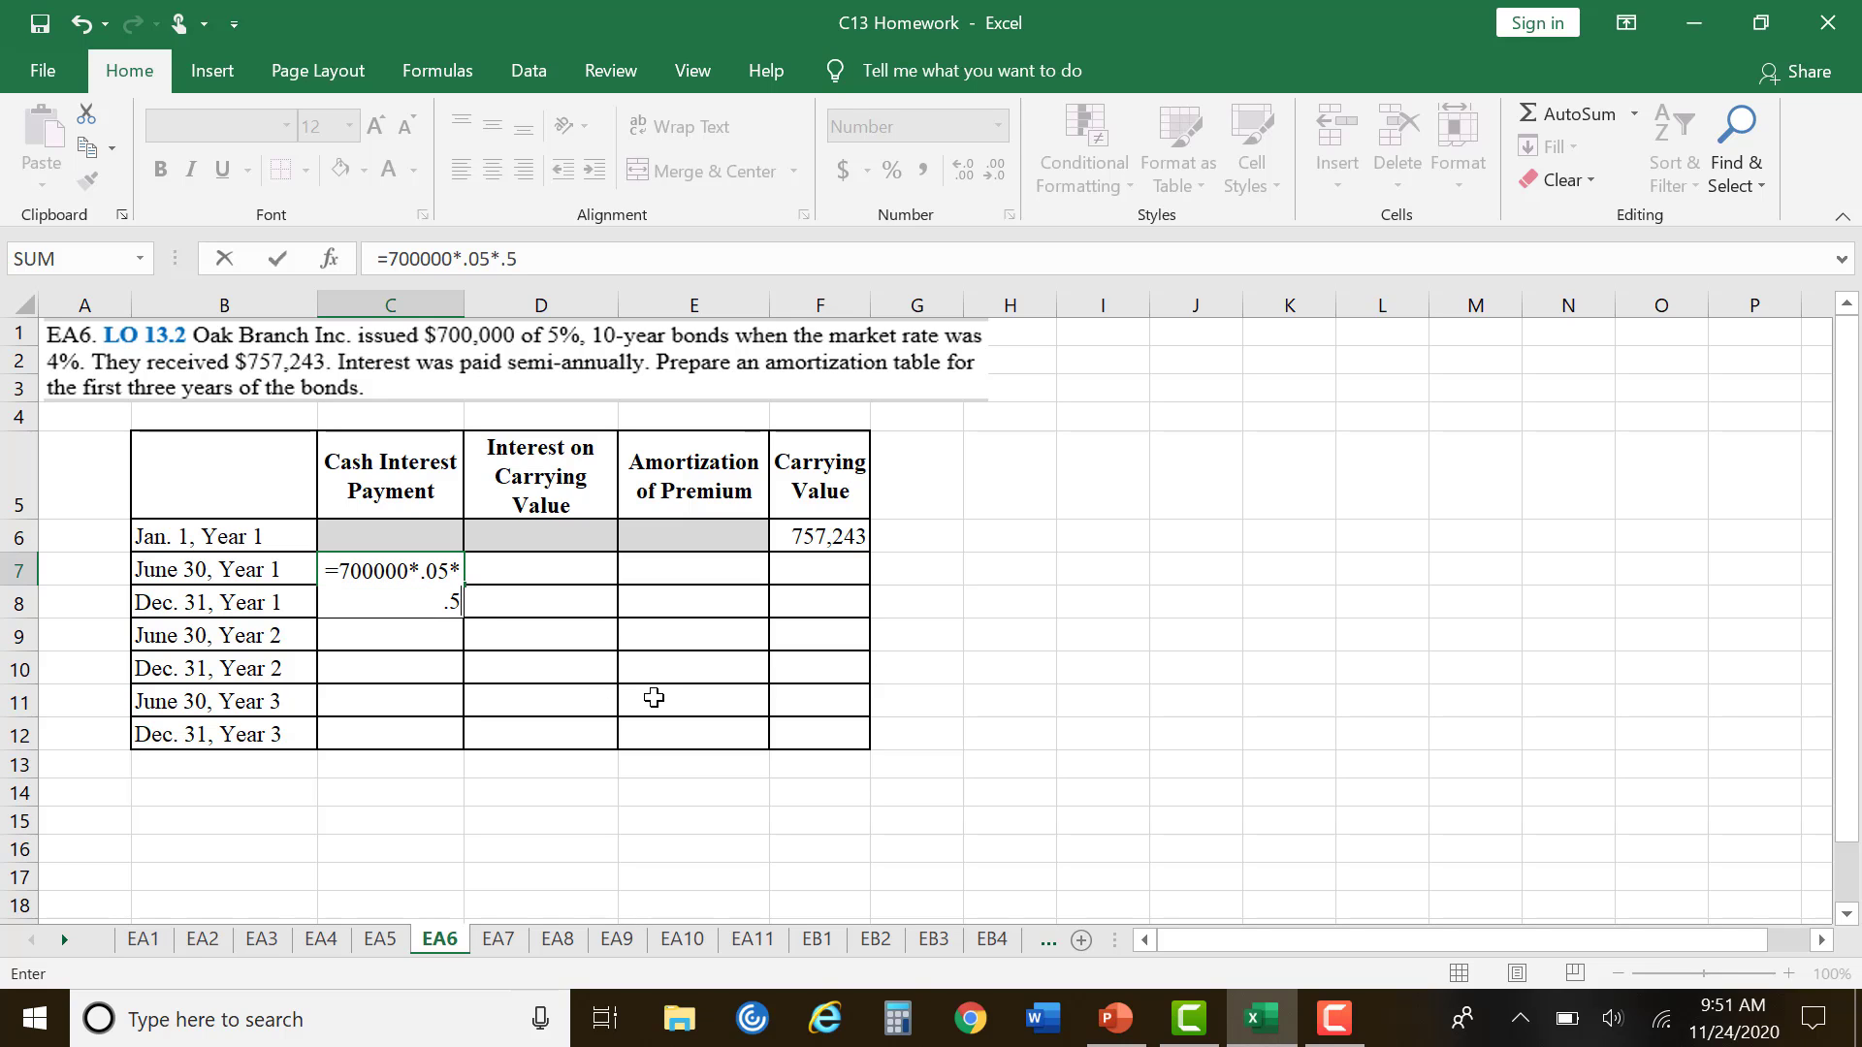
key(Return)
key(Up)
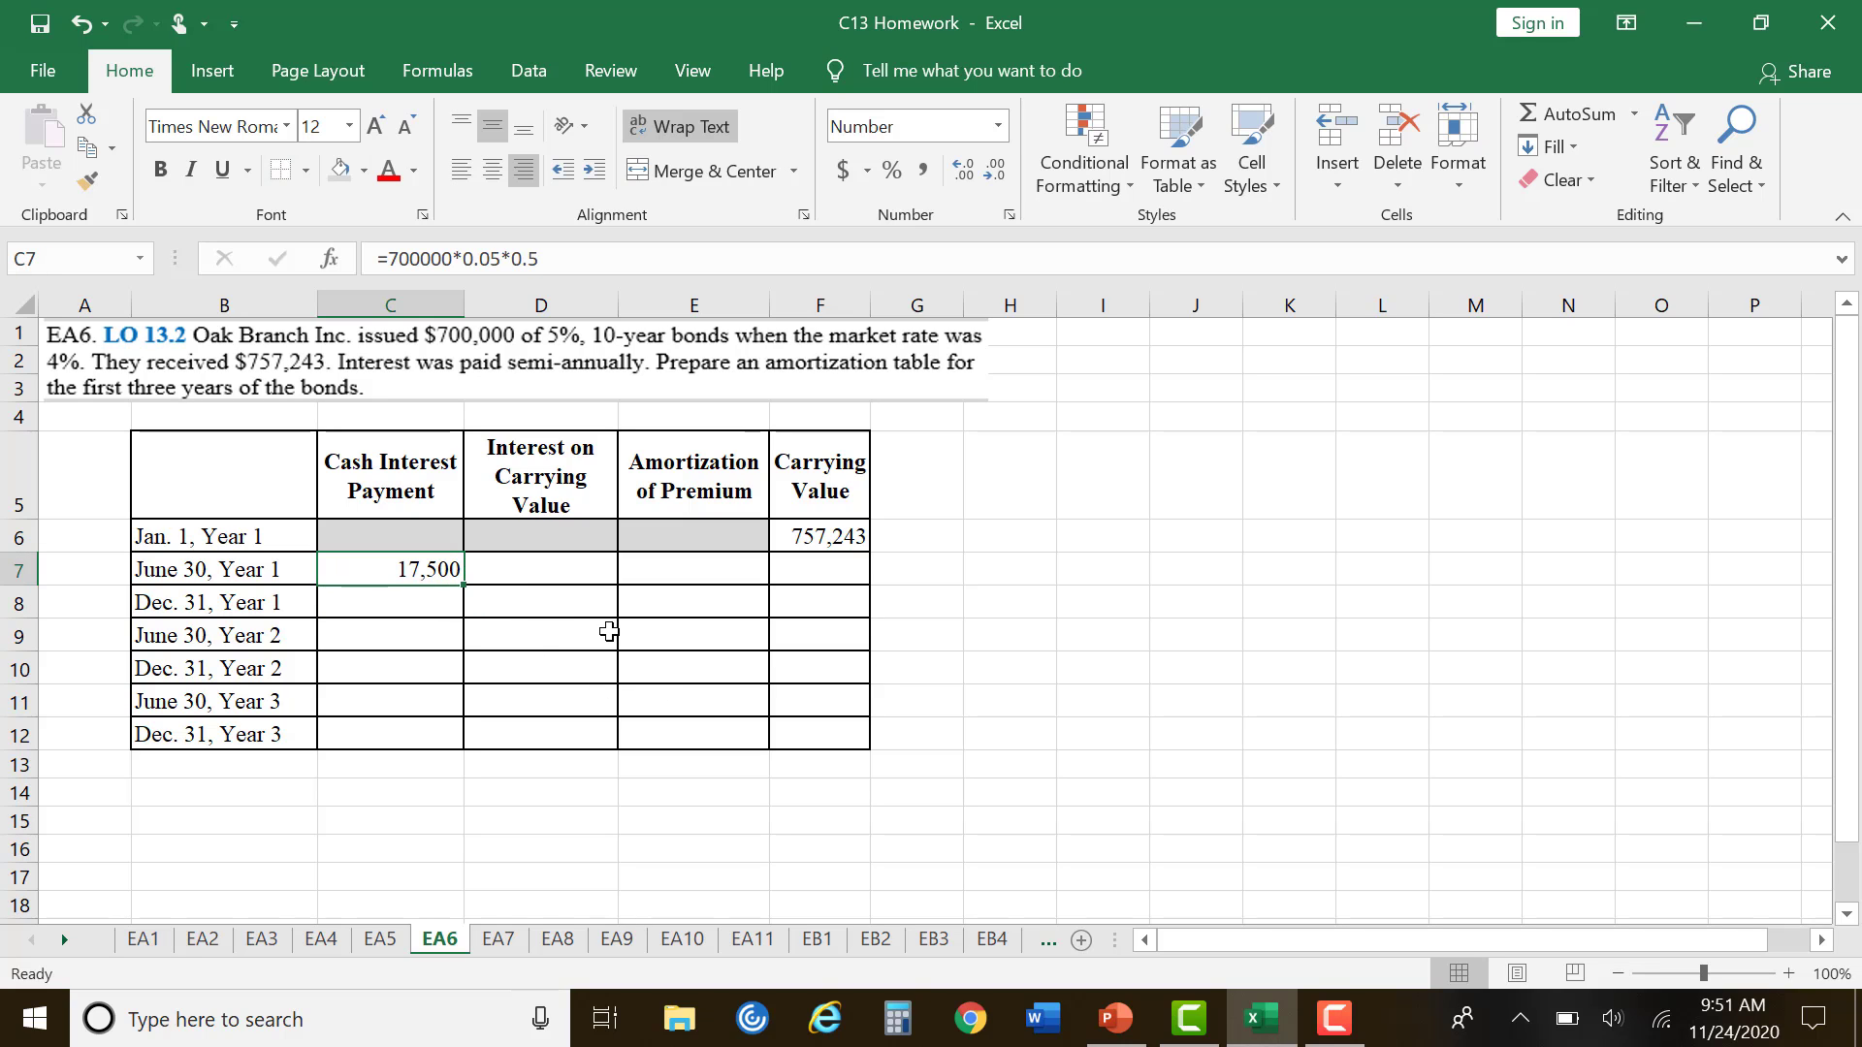
Step: Copy the cash interest payment formula from C7 to each remaining payment date in C8 through C12
click(418, 612)
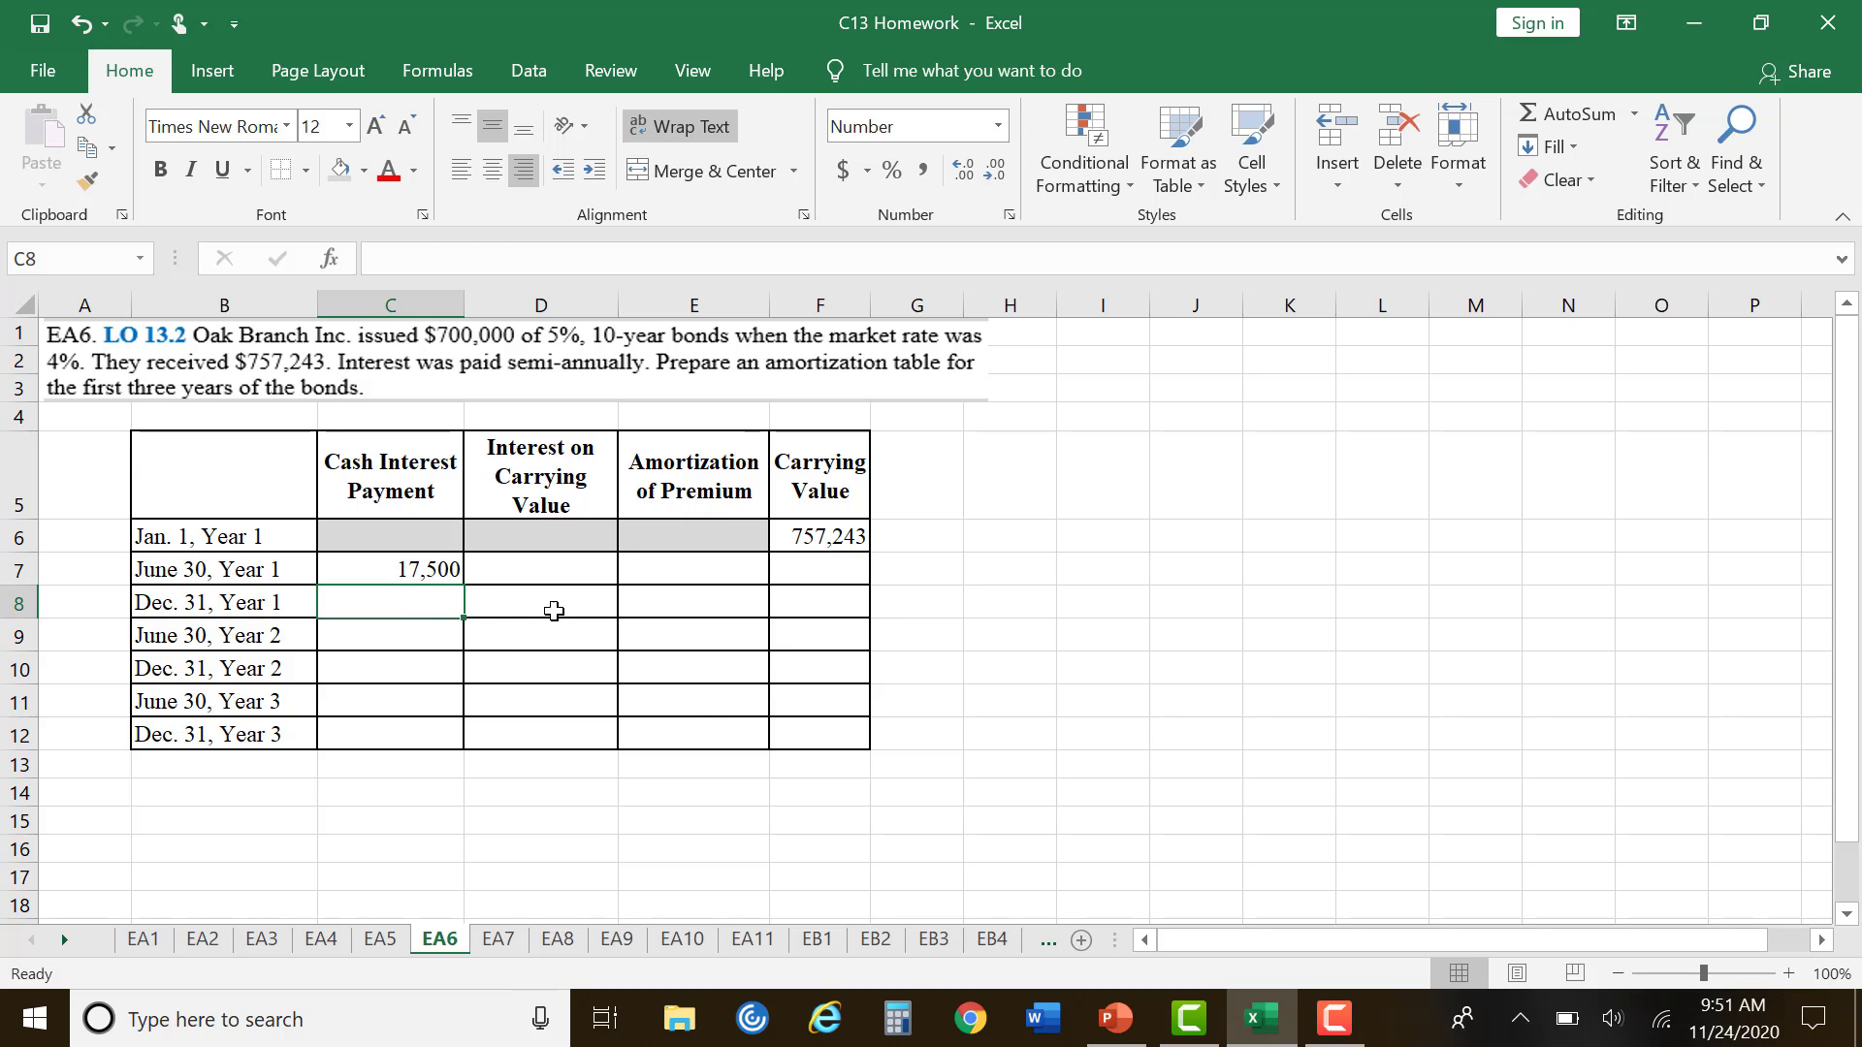
click(434, 570)
key(ctrl+c)
click(400, 606)
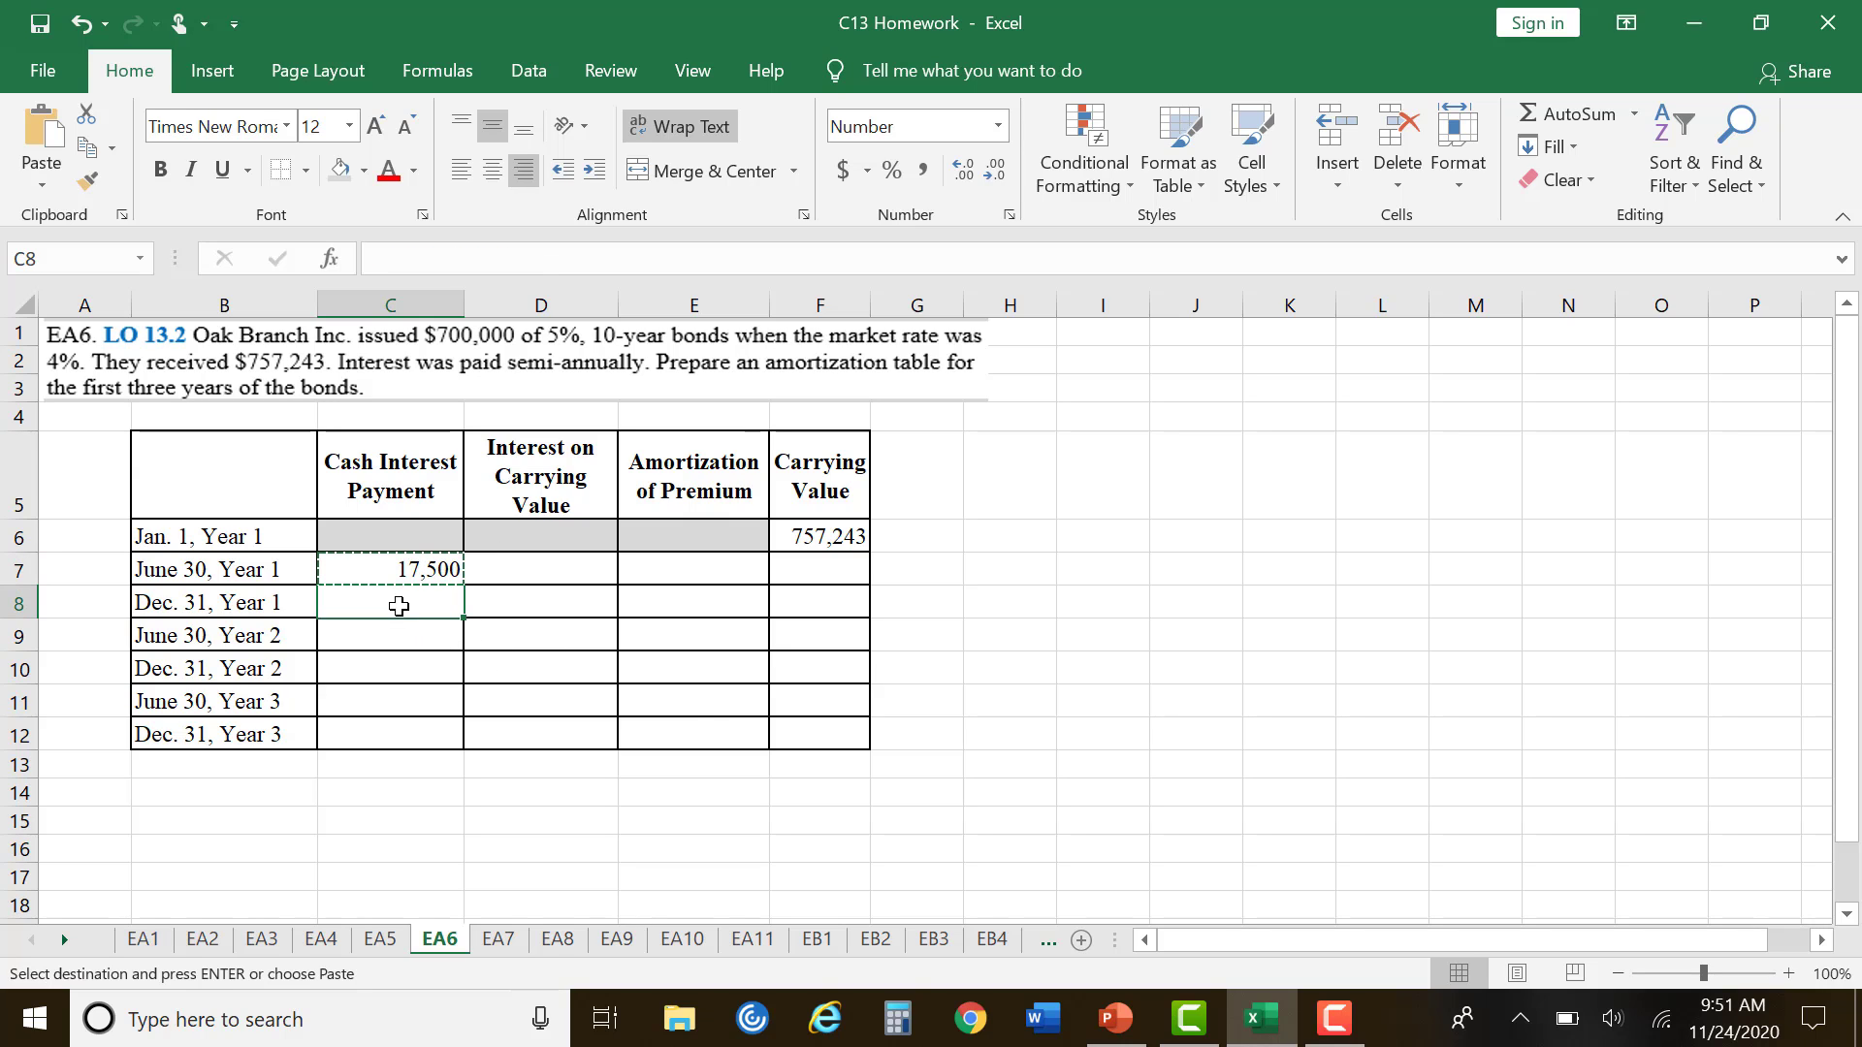
key(ctrl+v)
click(428, 643)
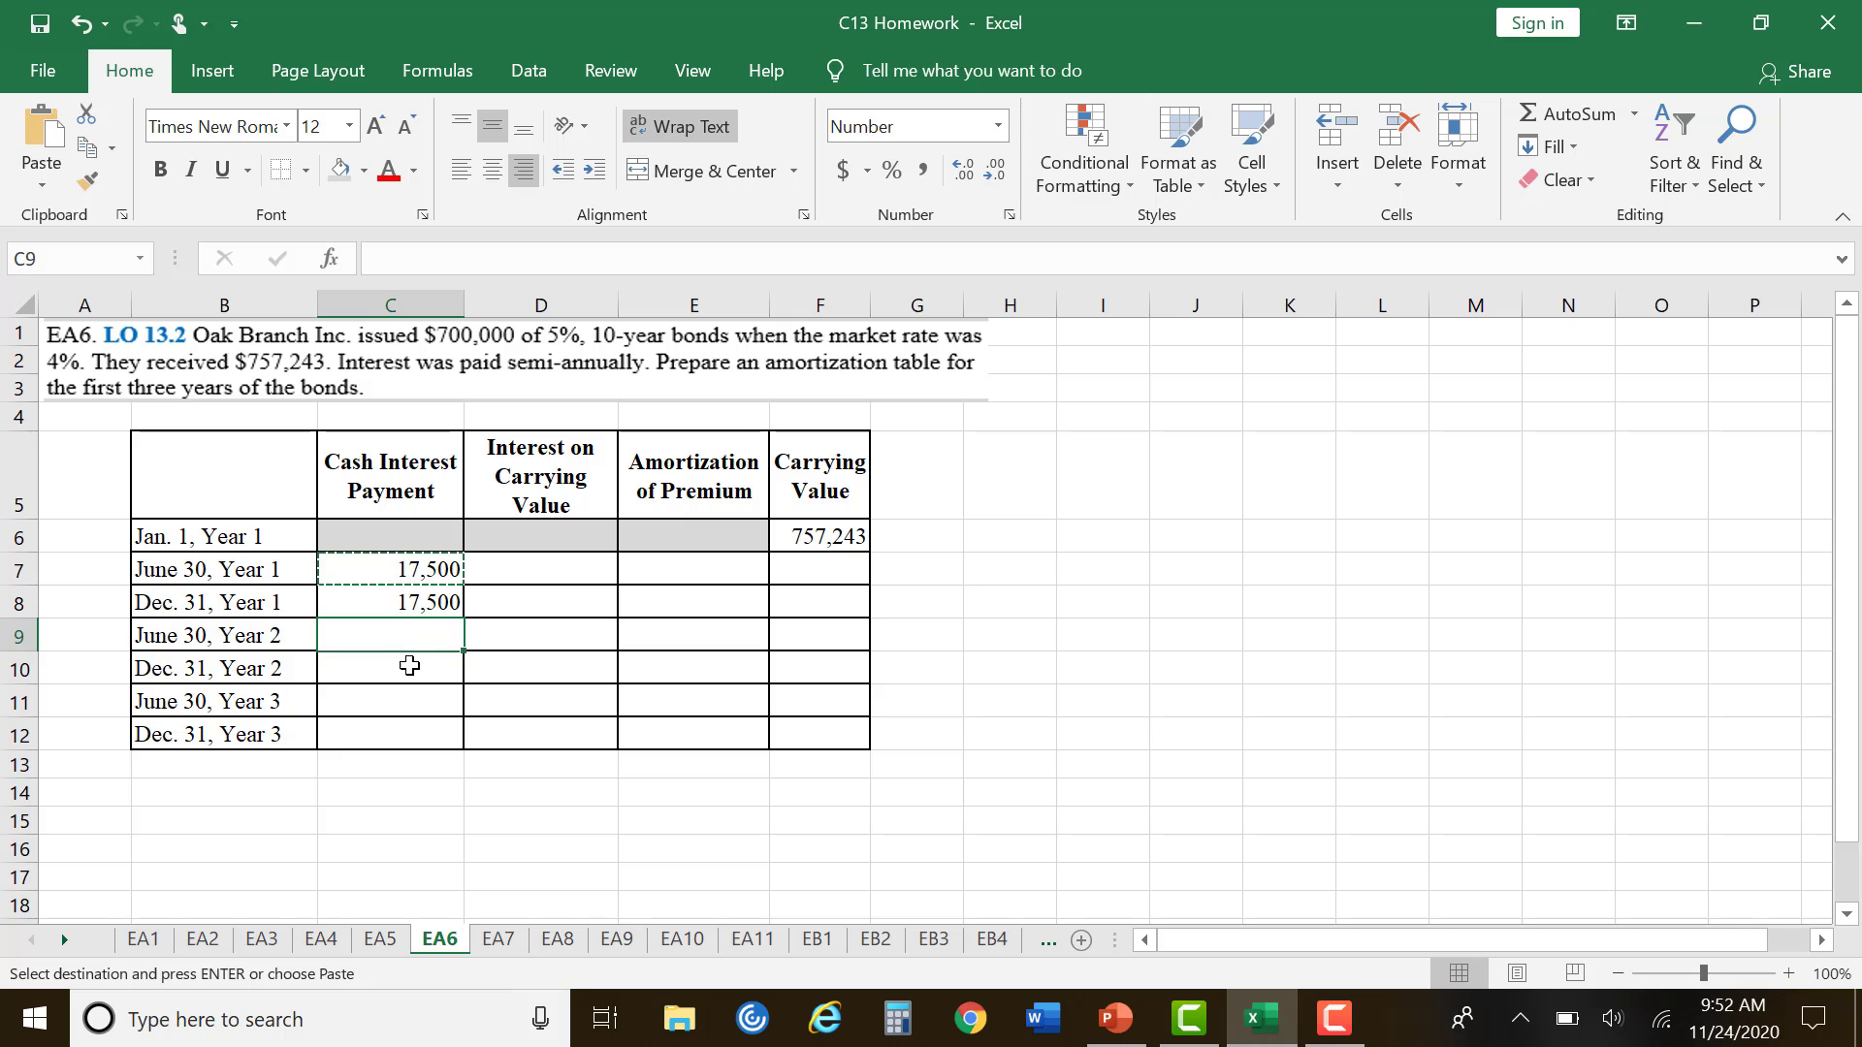
key(ctrl+v)
click(414, 667)
key(ctrl+v)
click(415, 704)
key(ctrl+v)
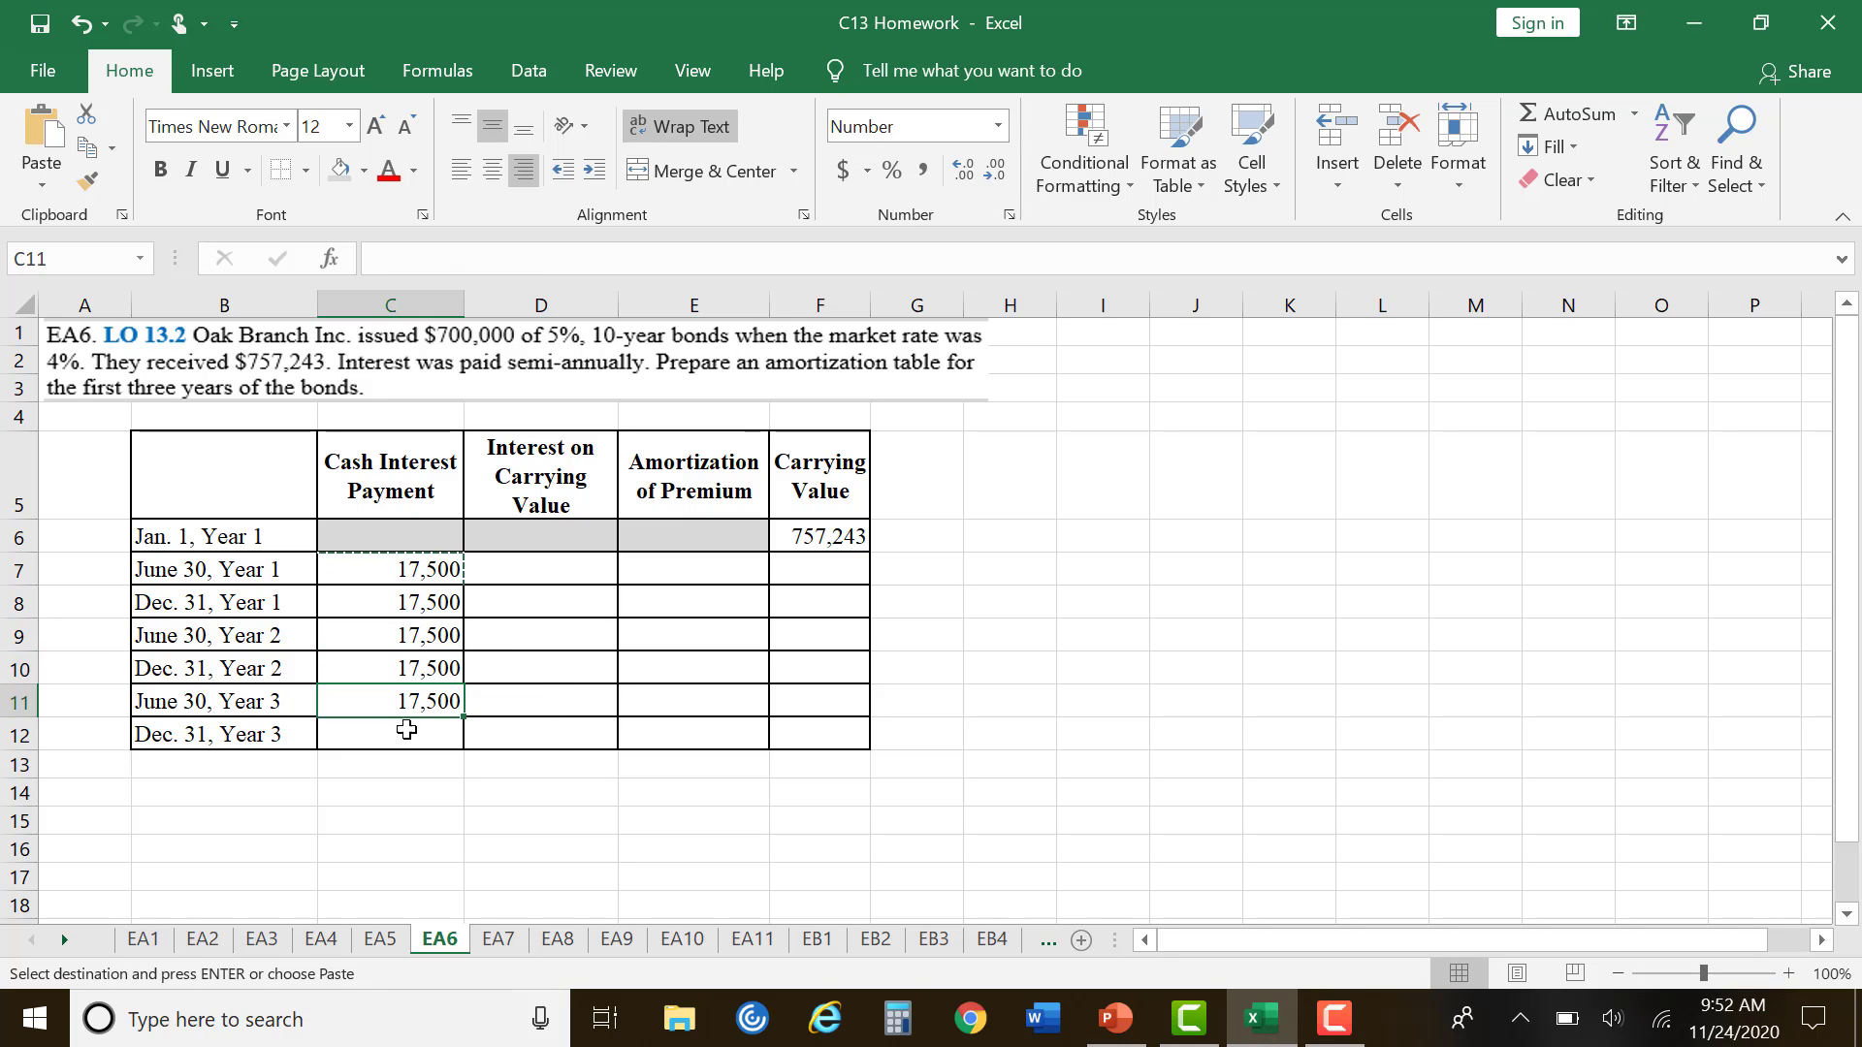
click(406, 728)
key(ctrl+v)
key(Escape)
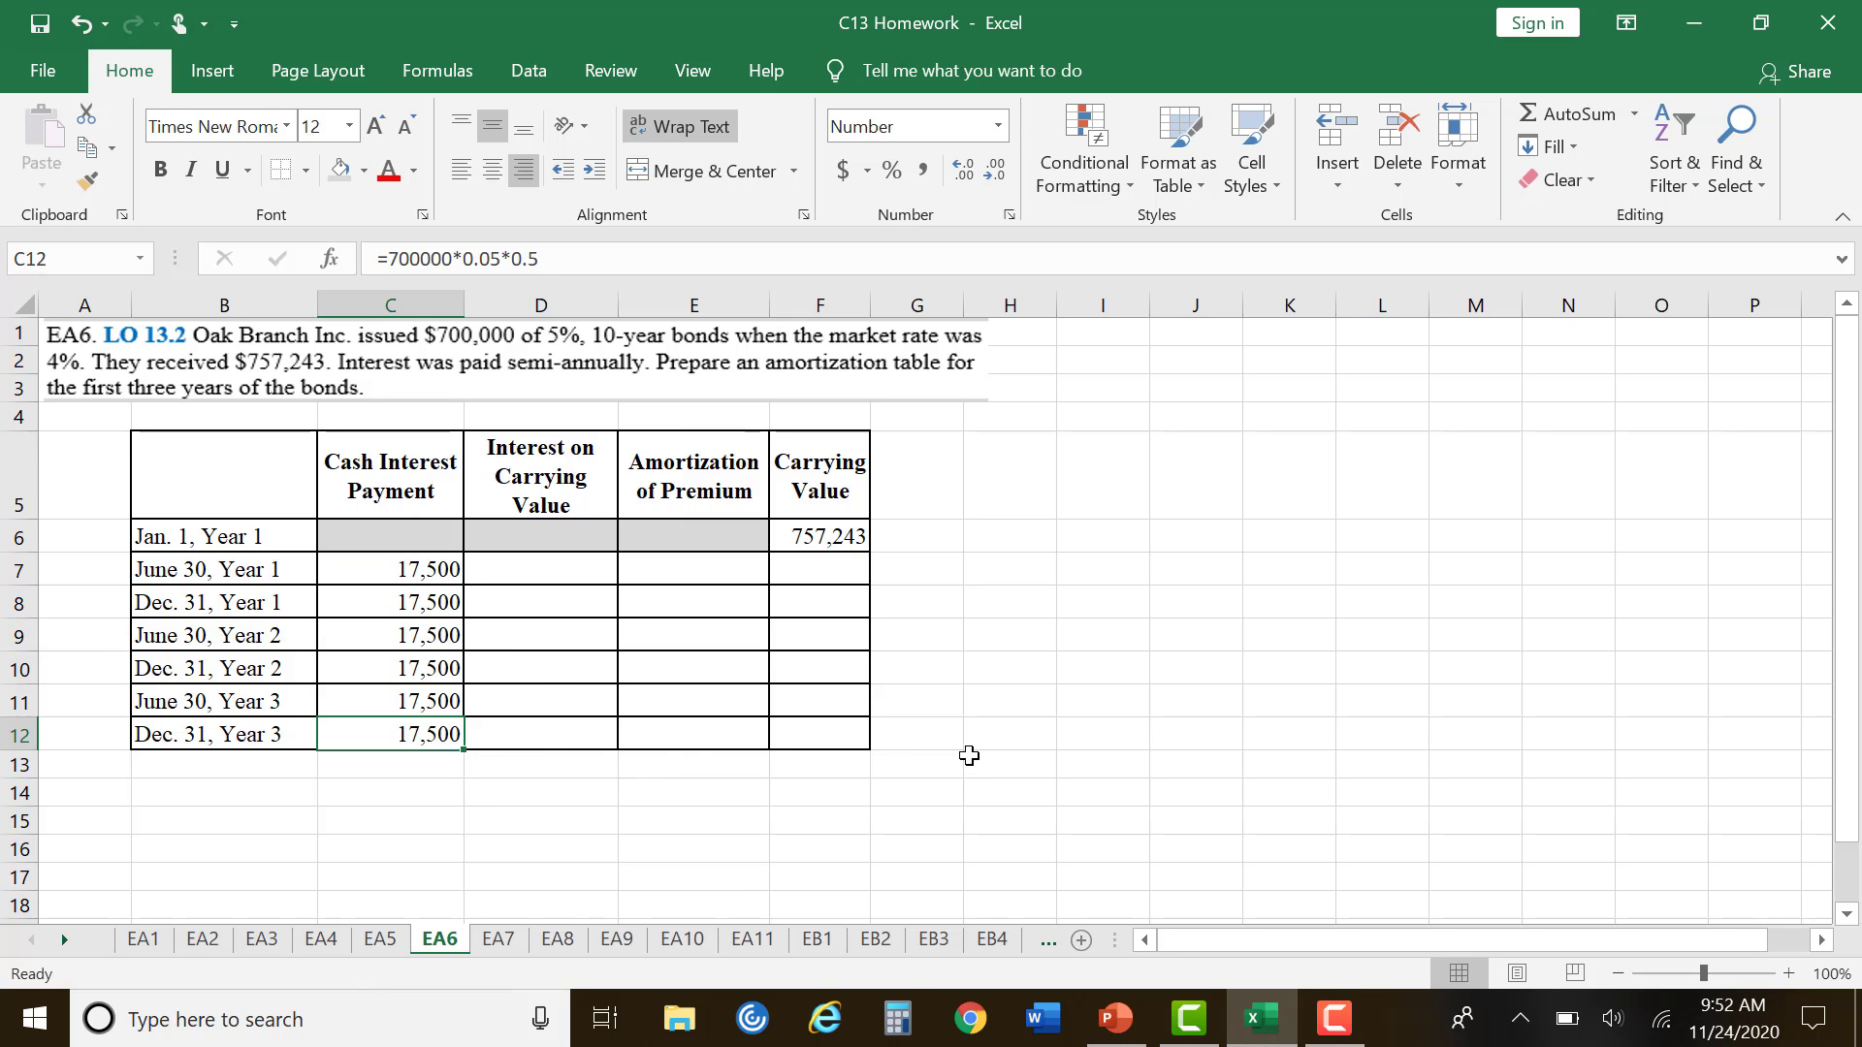
click(970, 742)
Step: Calculate the June 30, Year 1 interest on carrying value in D7 with =F6*.04
click(551, 572)
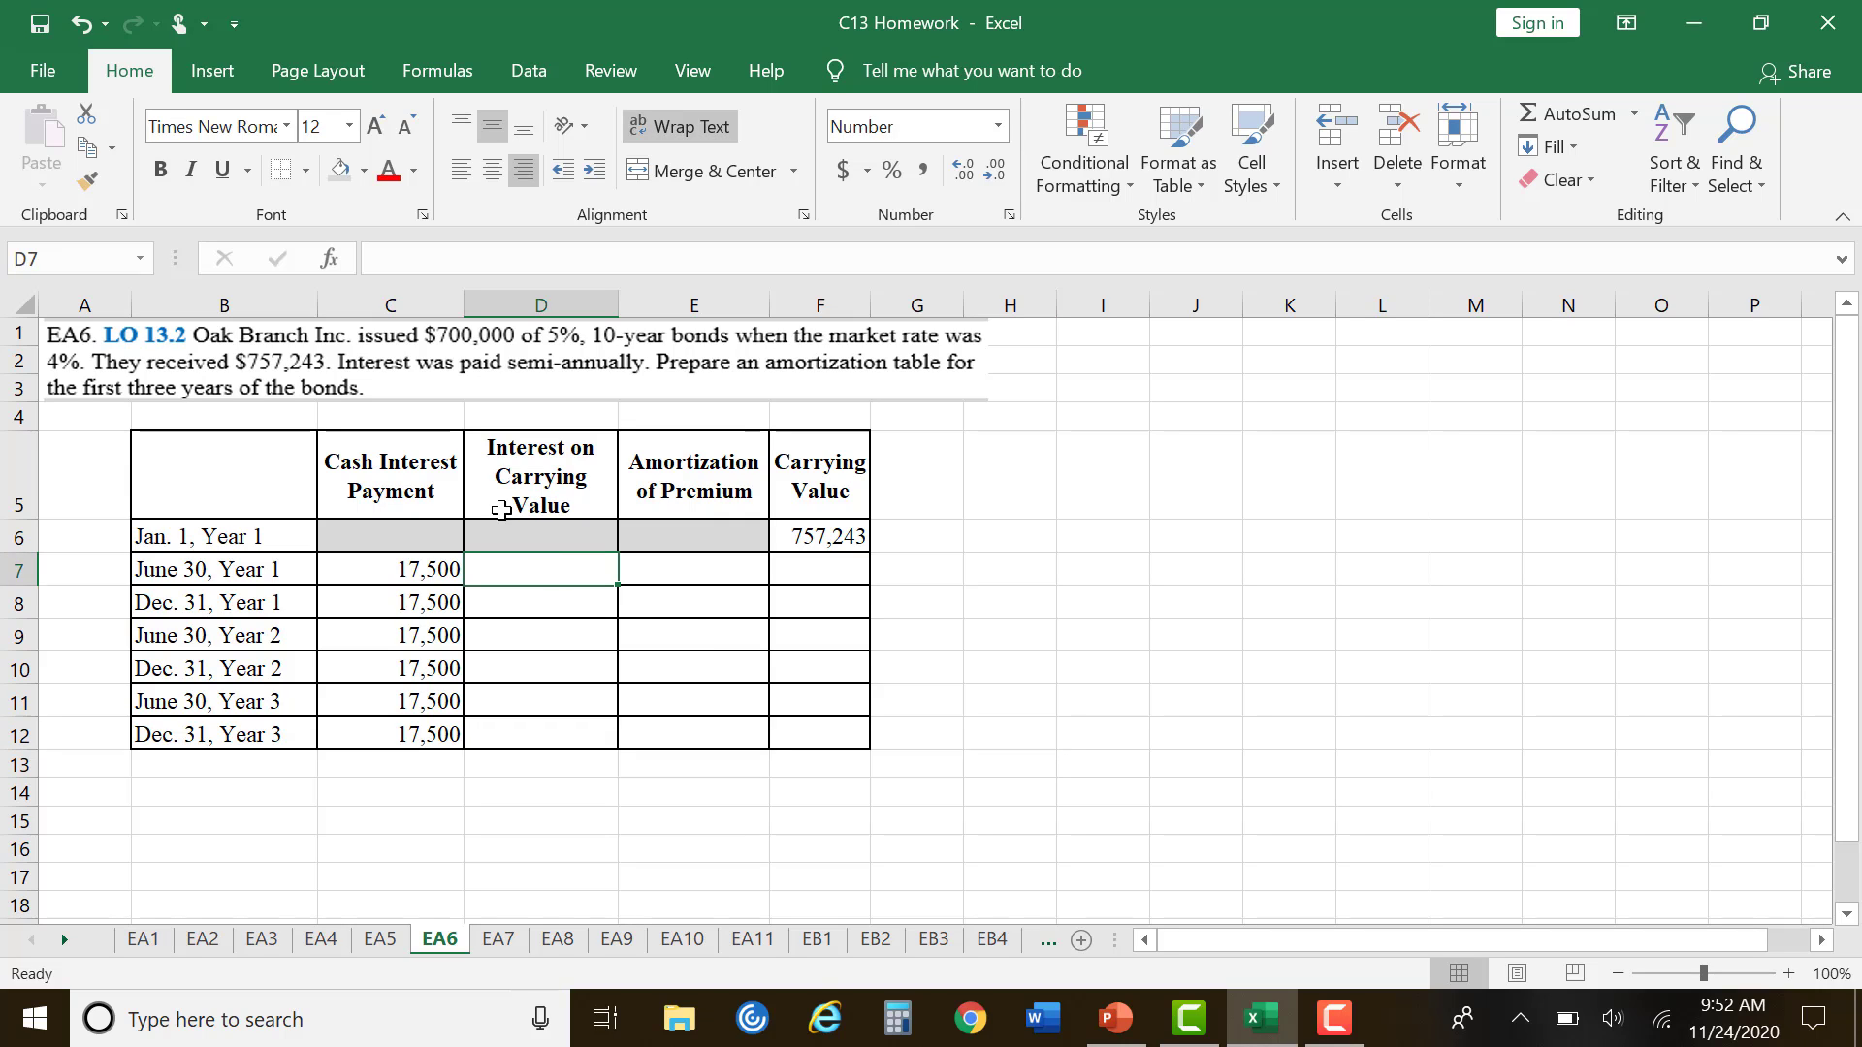
click(870, 540)
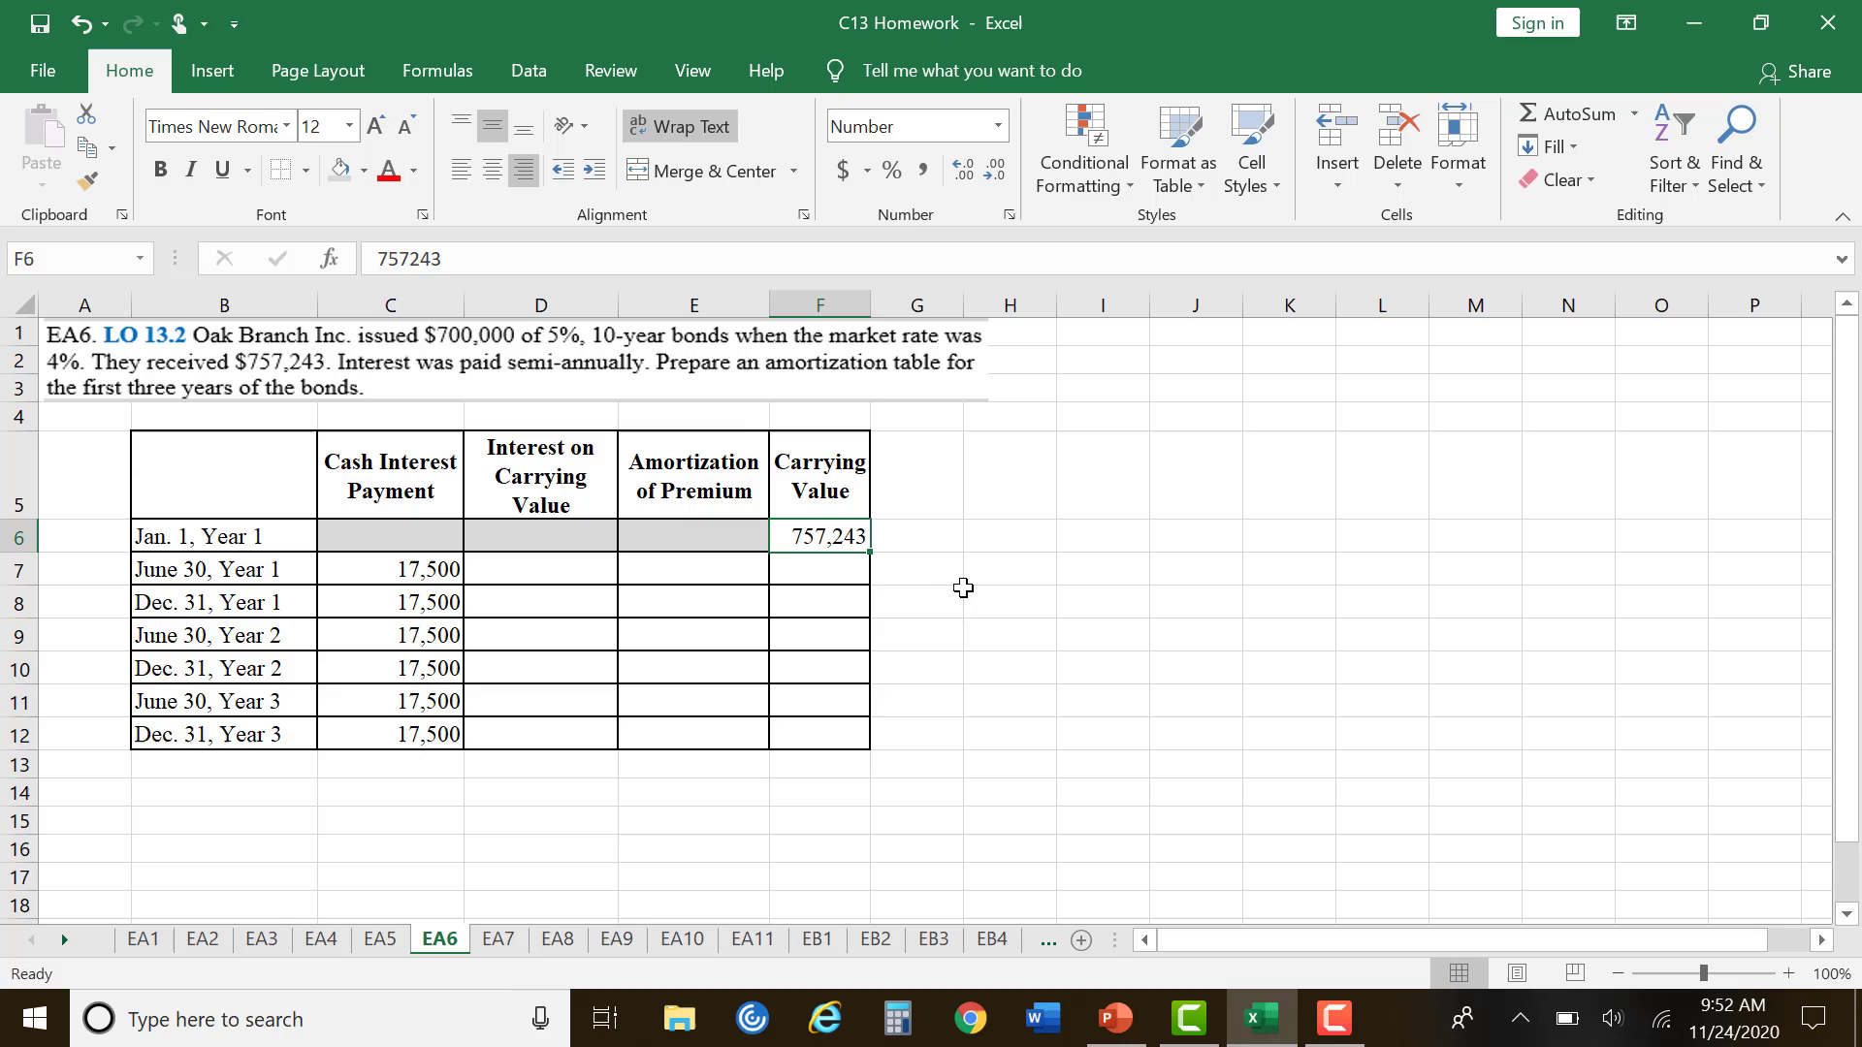
click(562, 573)
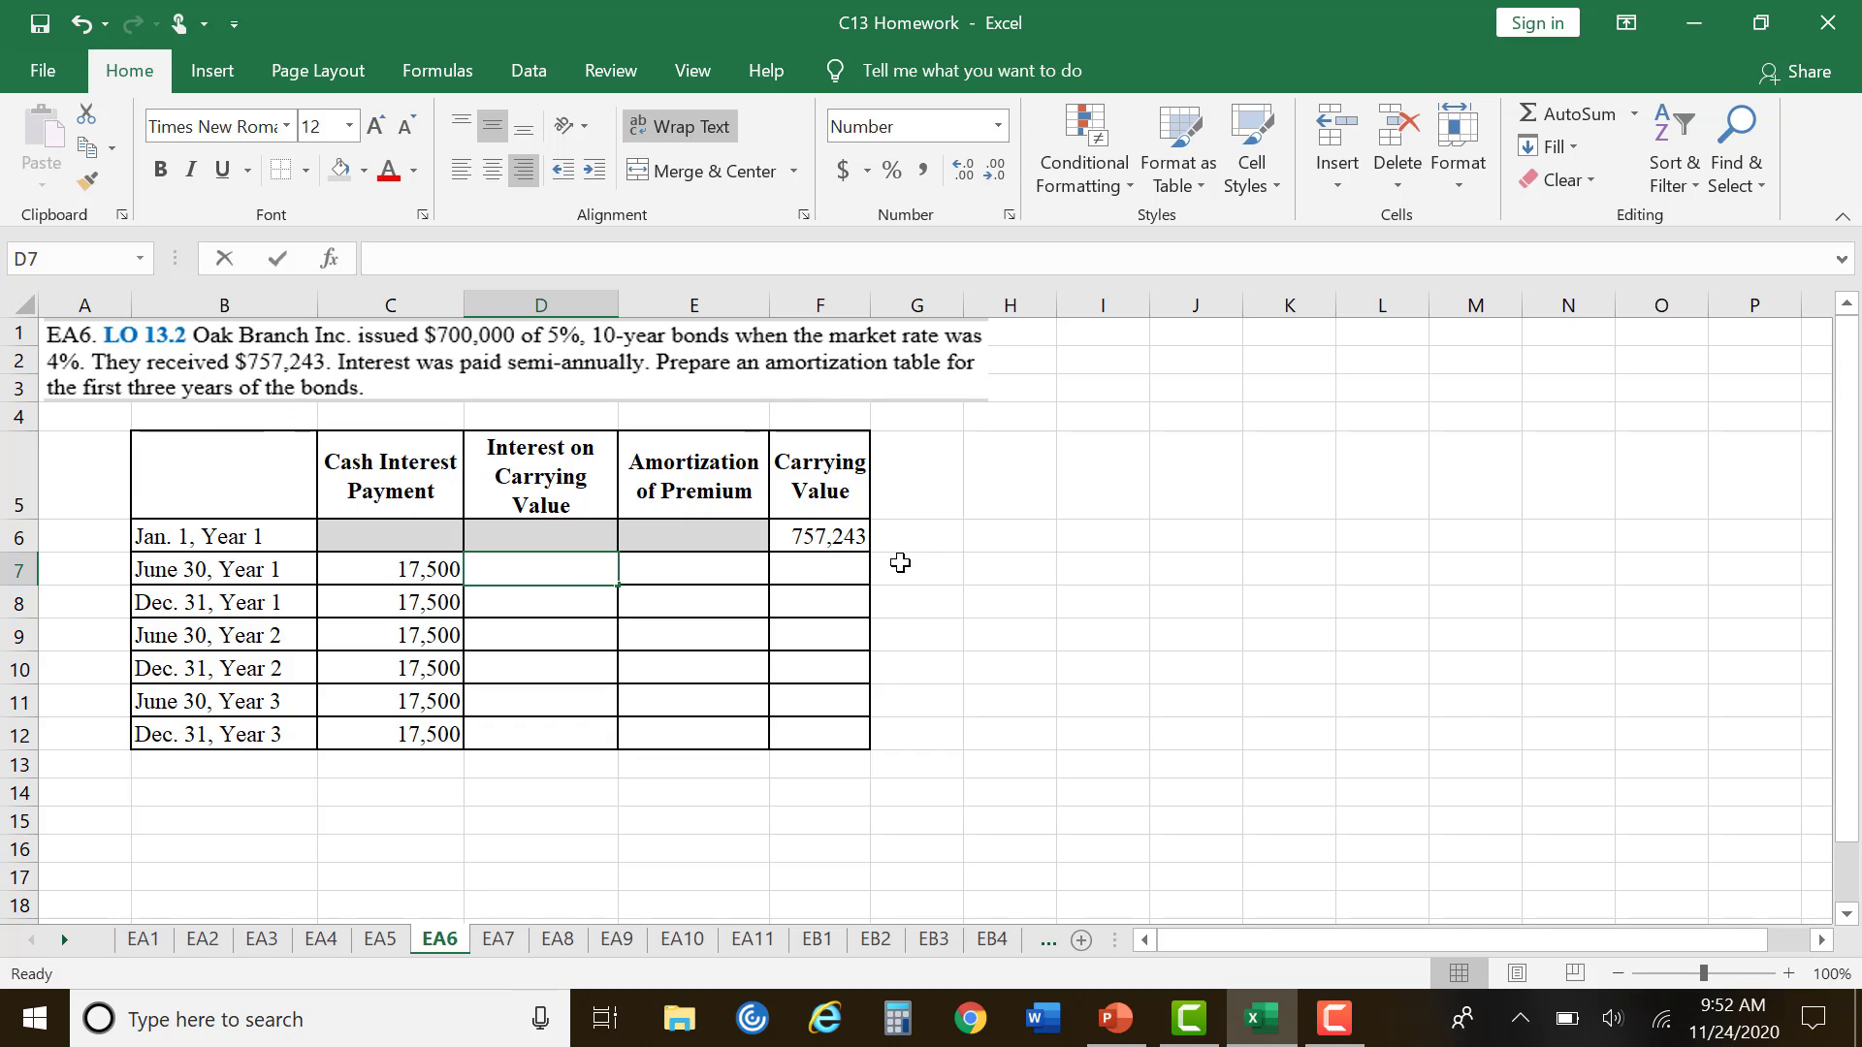
text(=)
click(851, 538)
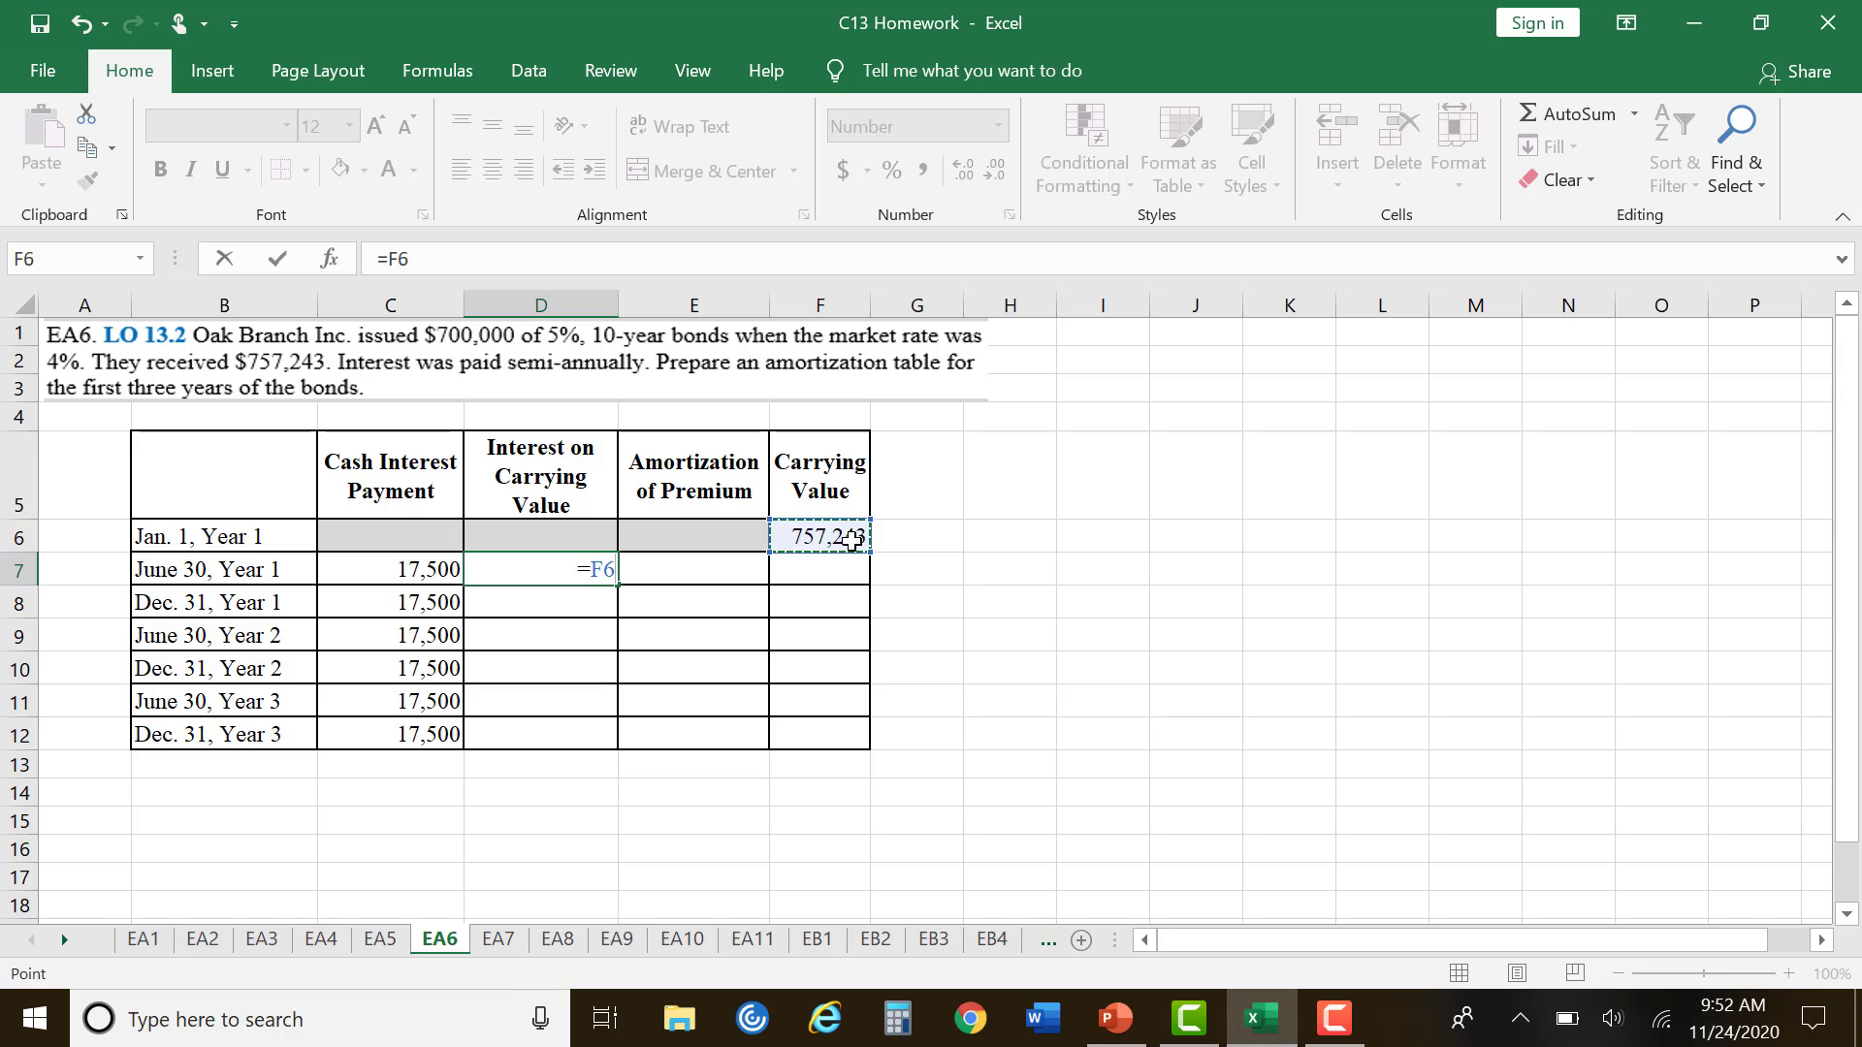
text(*.04)
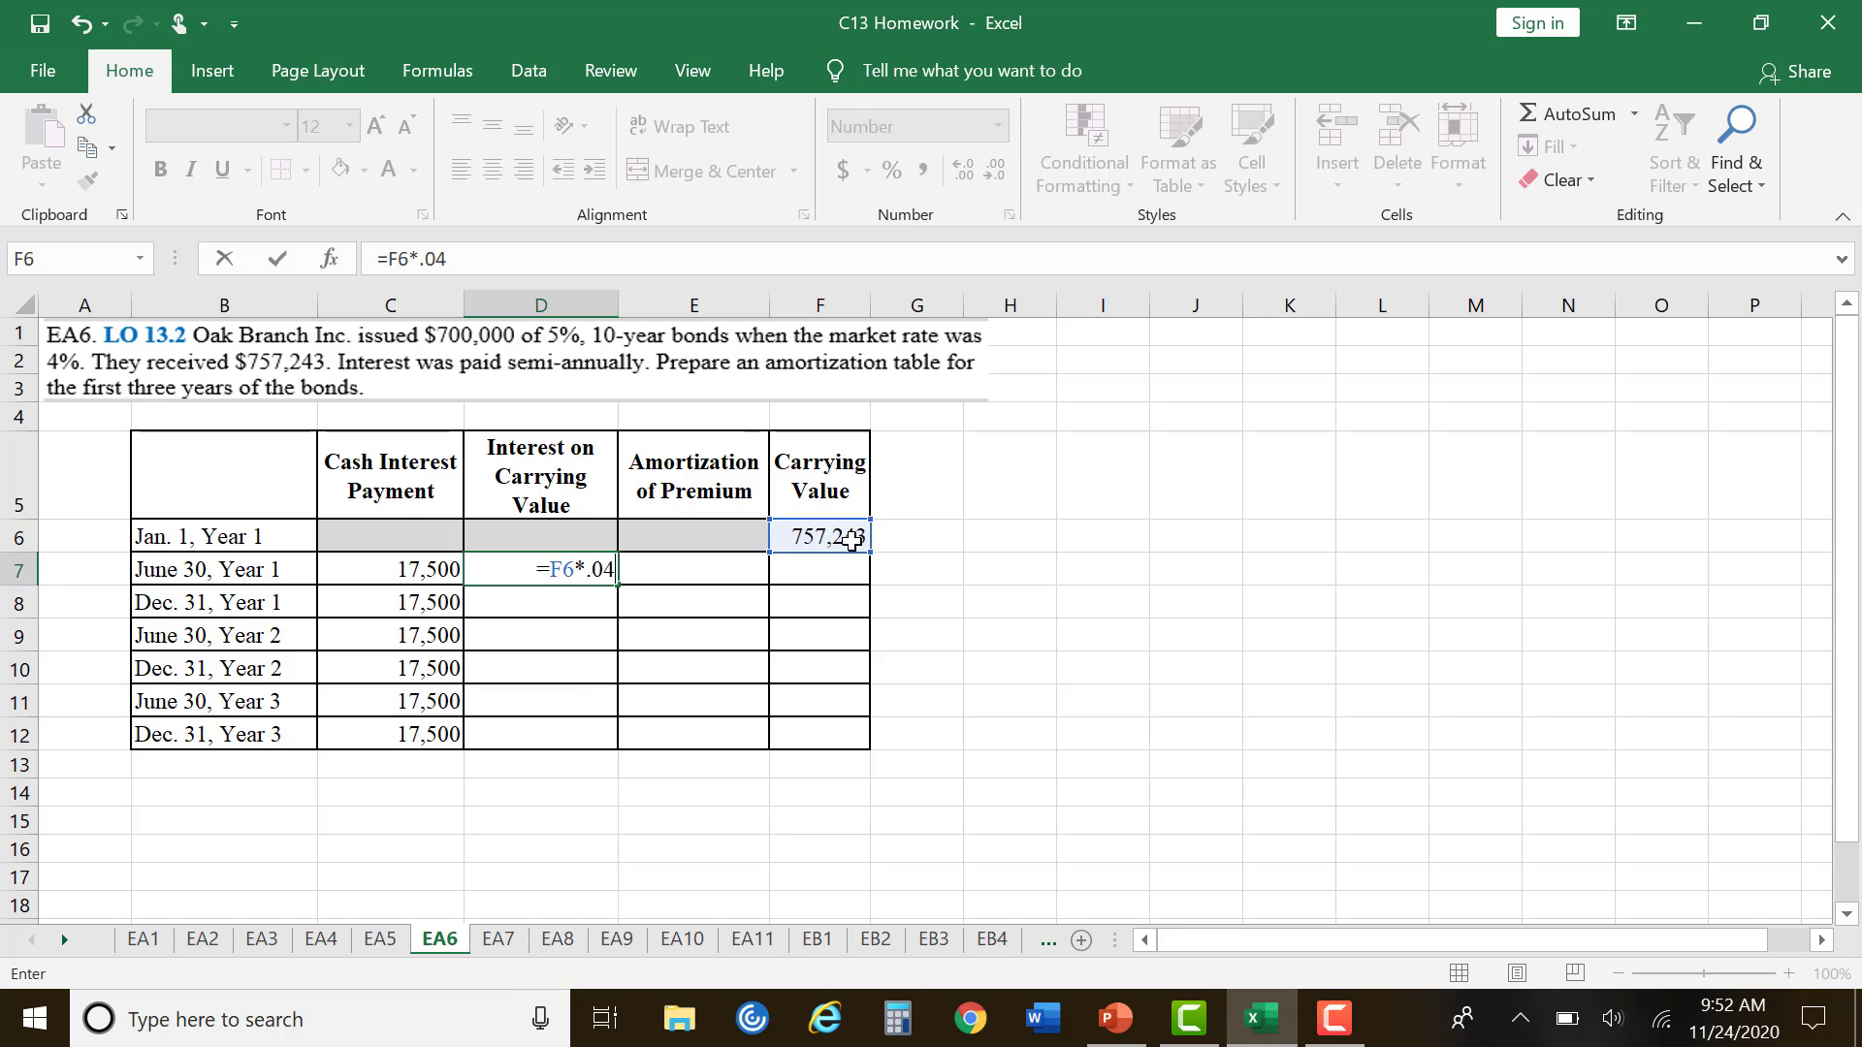
key(Return)
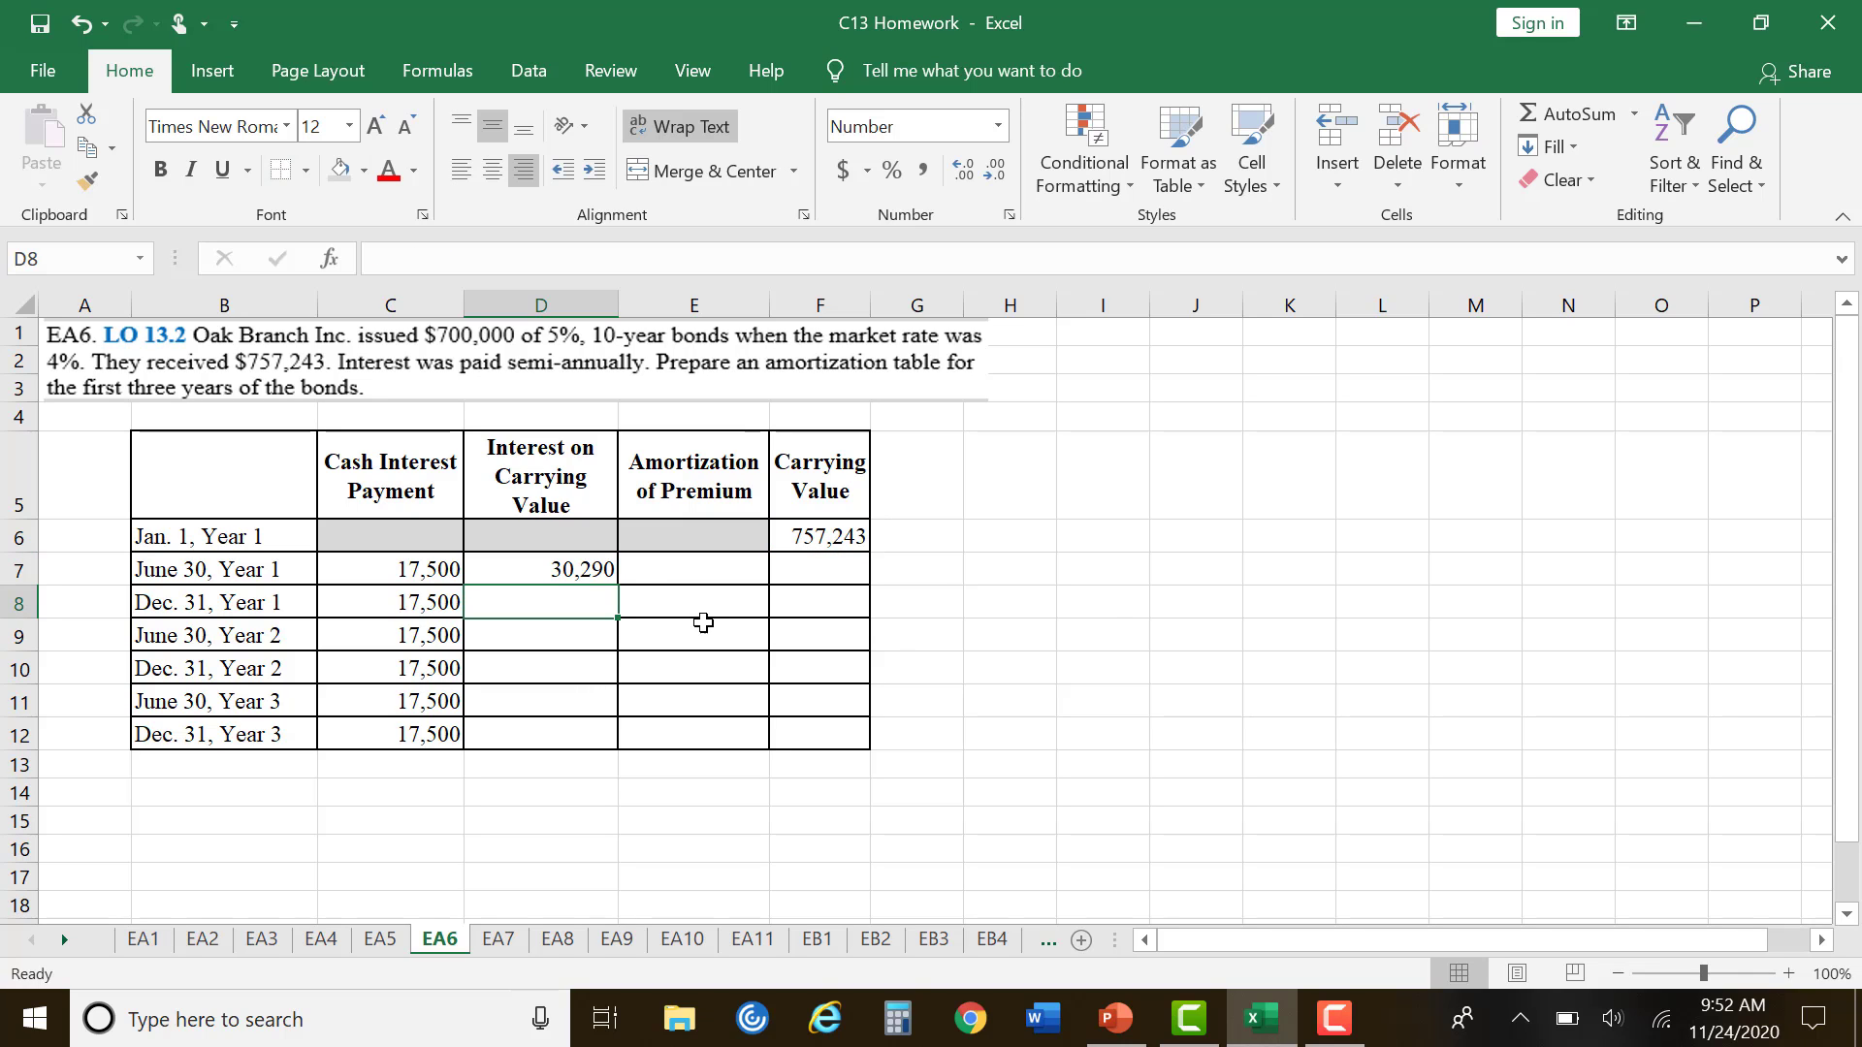
Step: Extend the June 30, Year 1 interest formula in D7 to the semi-annual =F6*0.04*.5
click(611, 572)
click(509, 259)
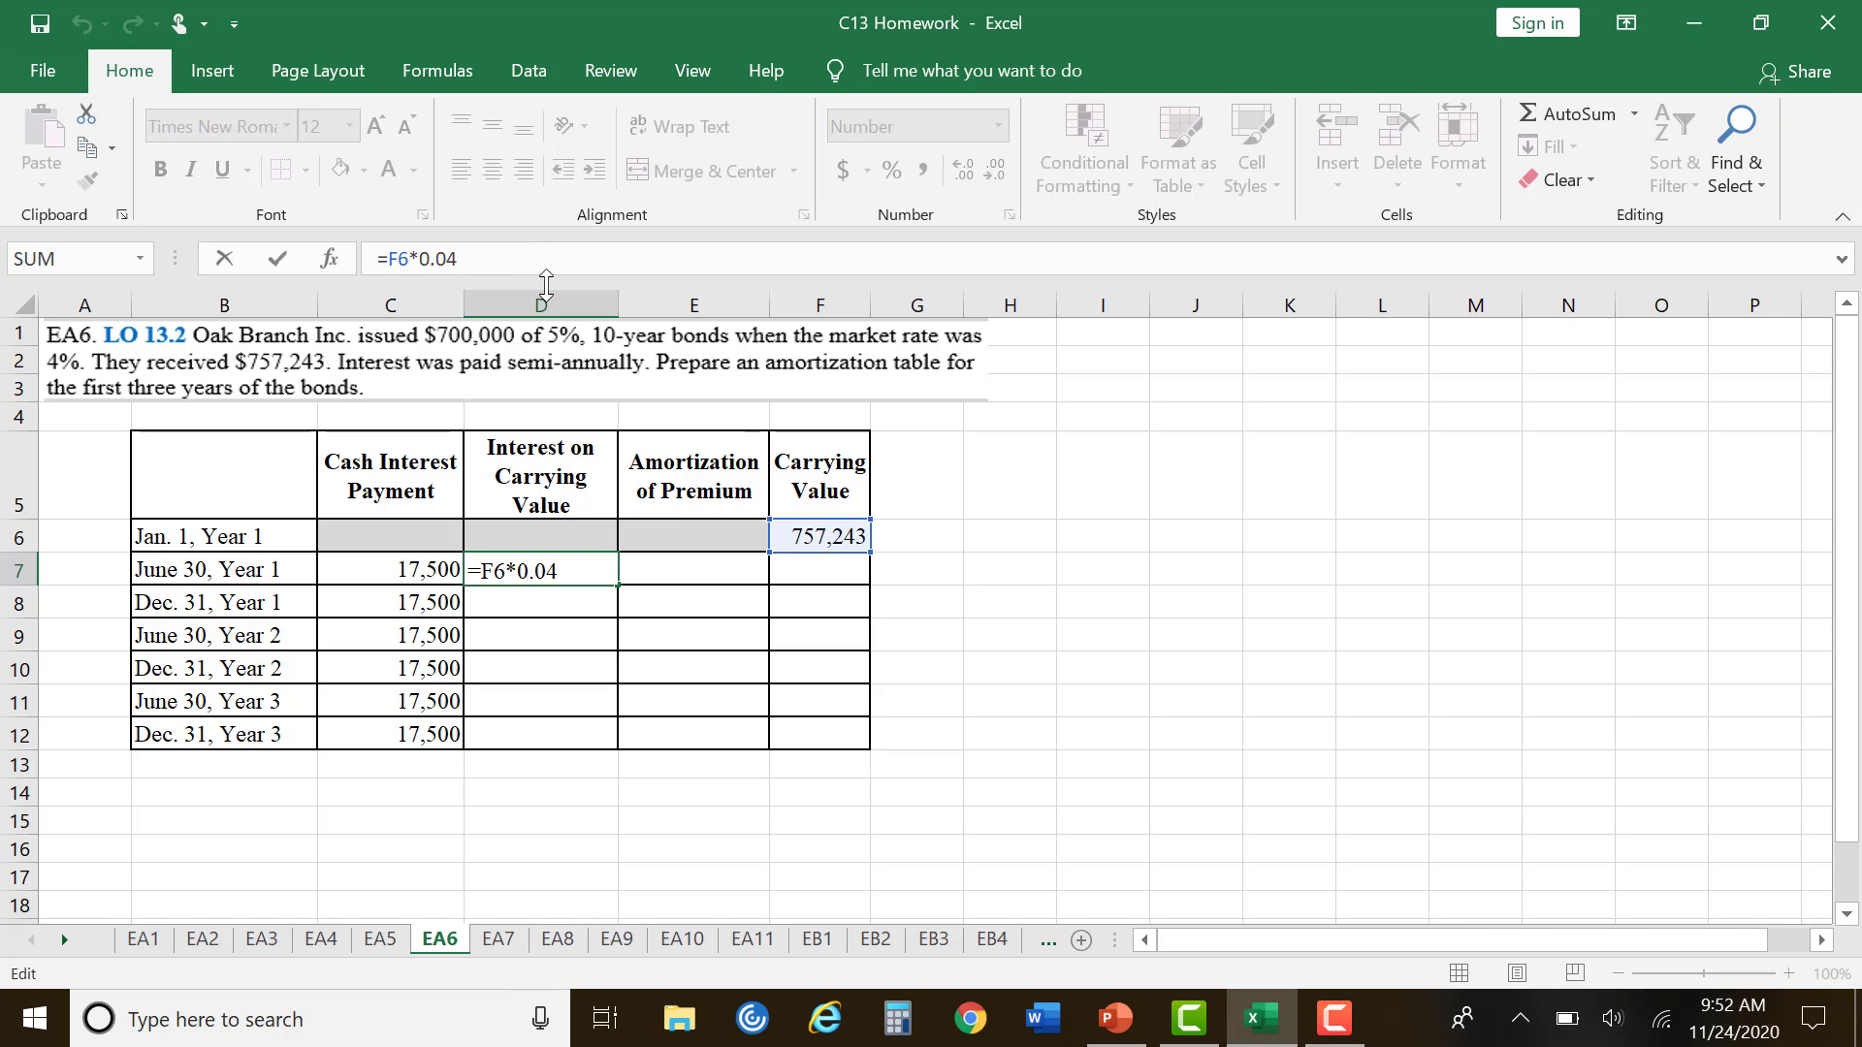
text(*.5)
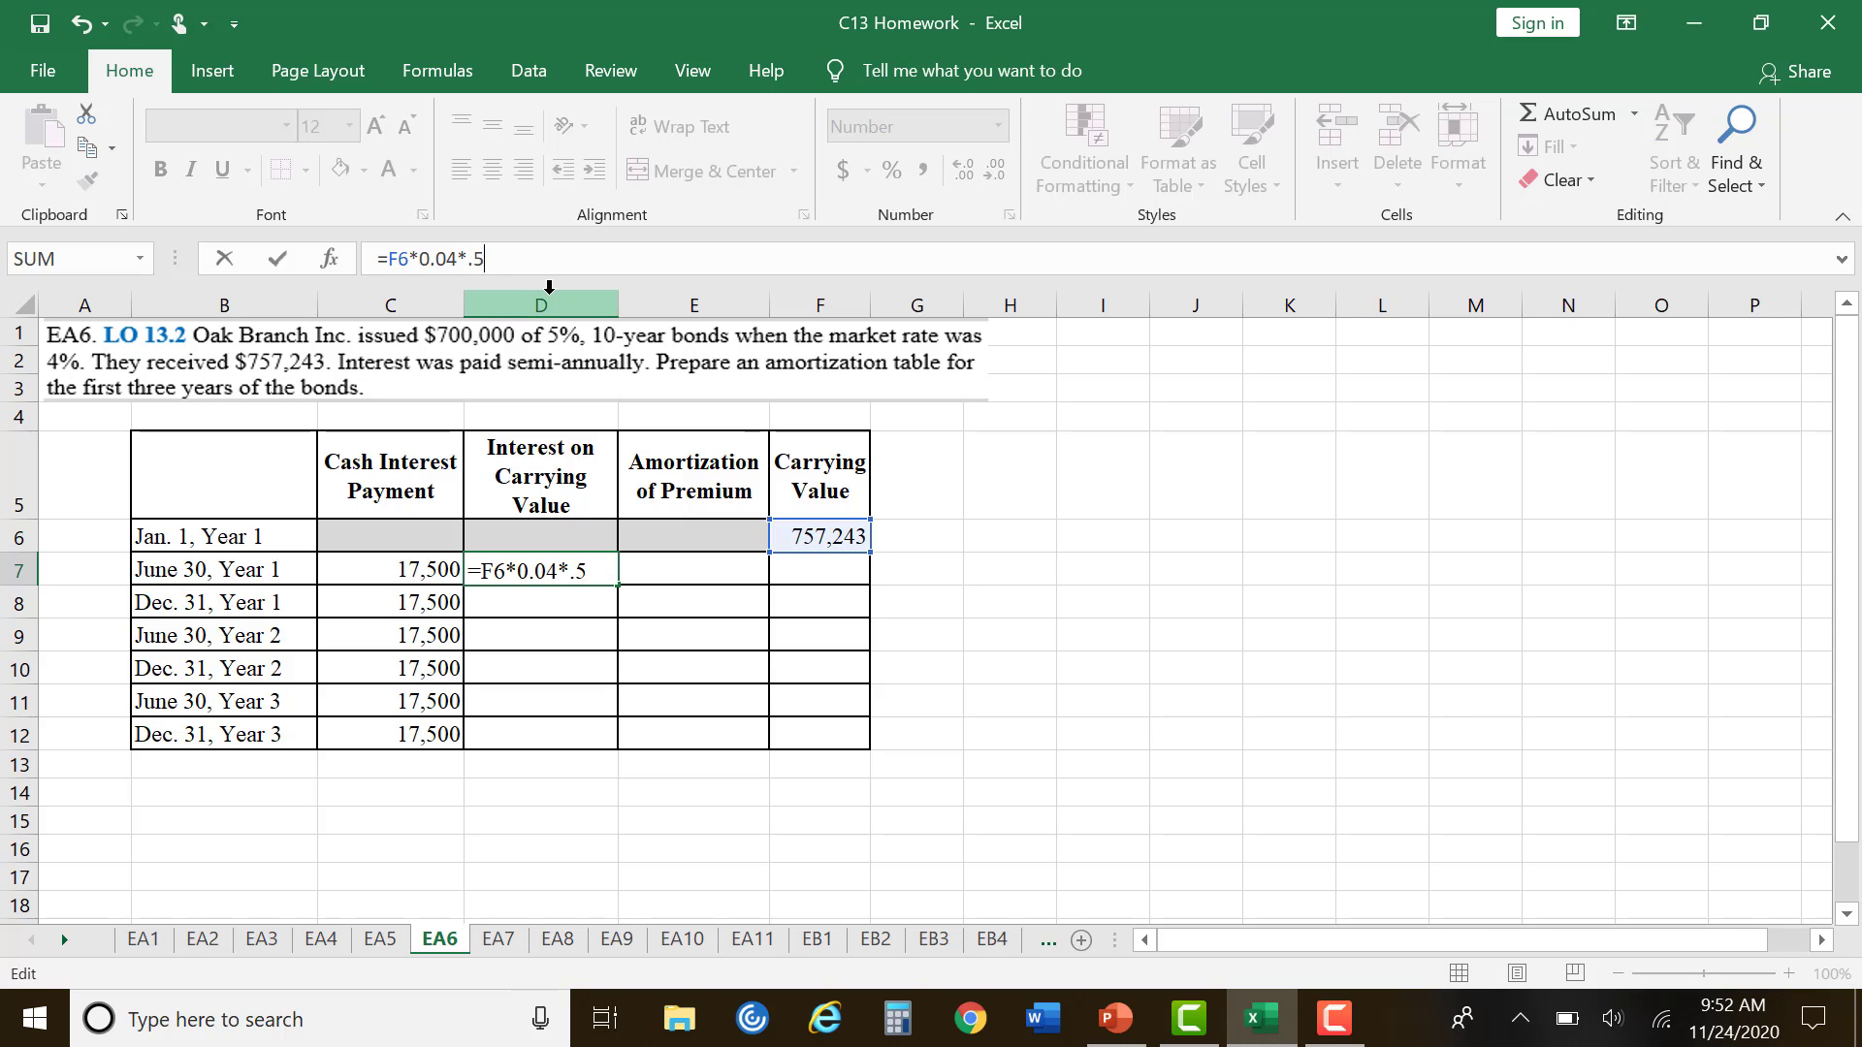
key(Return)
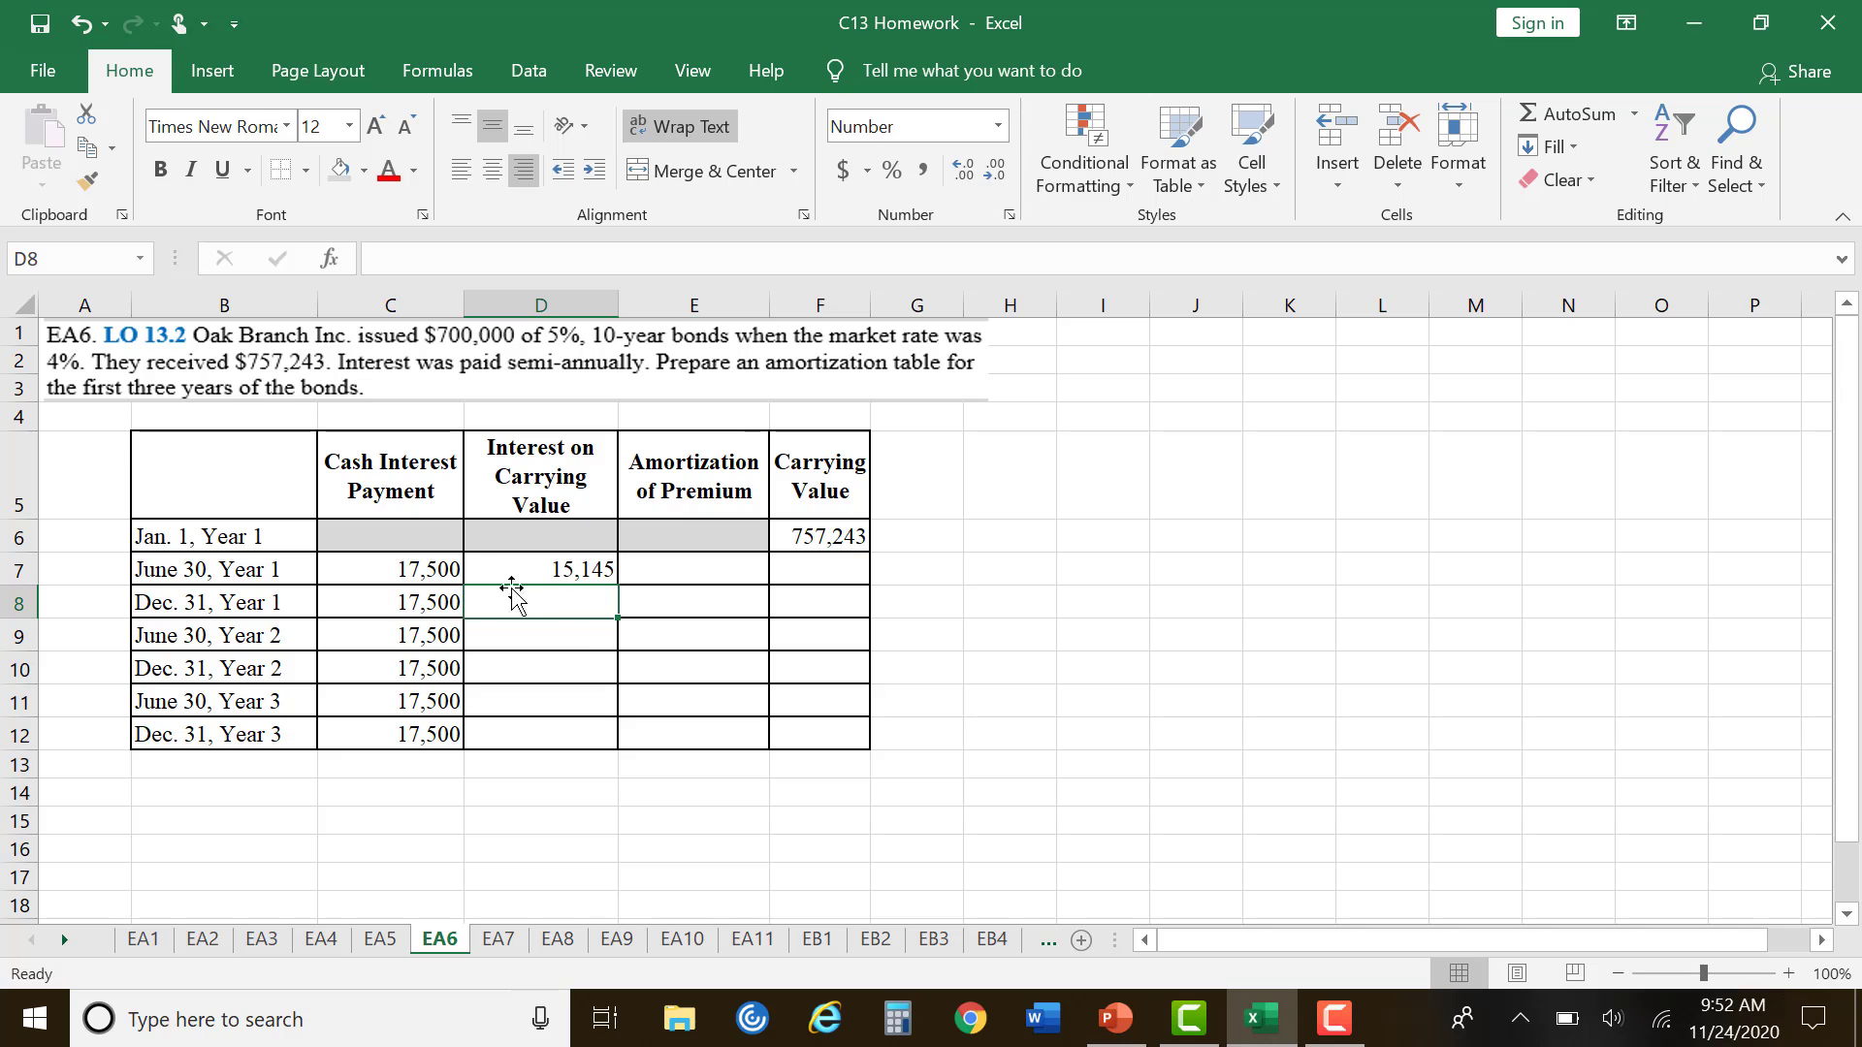
click(562, 572)
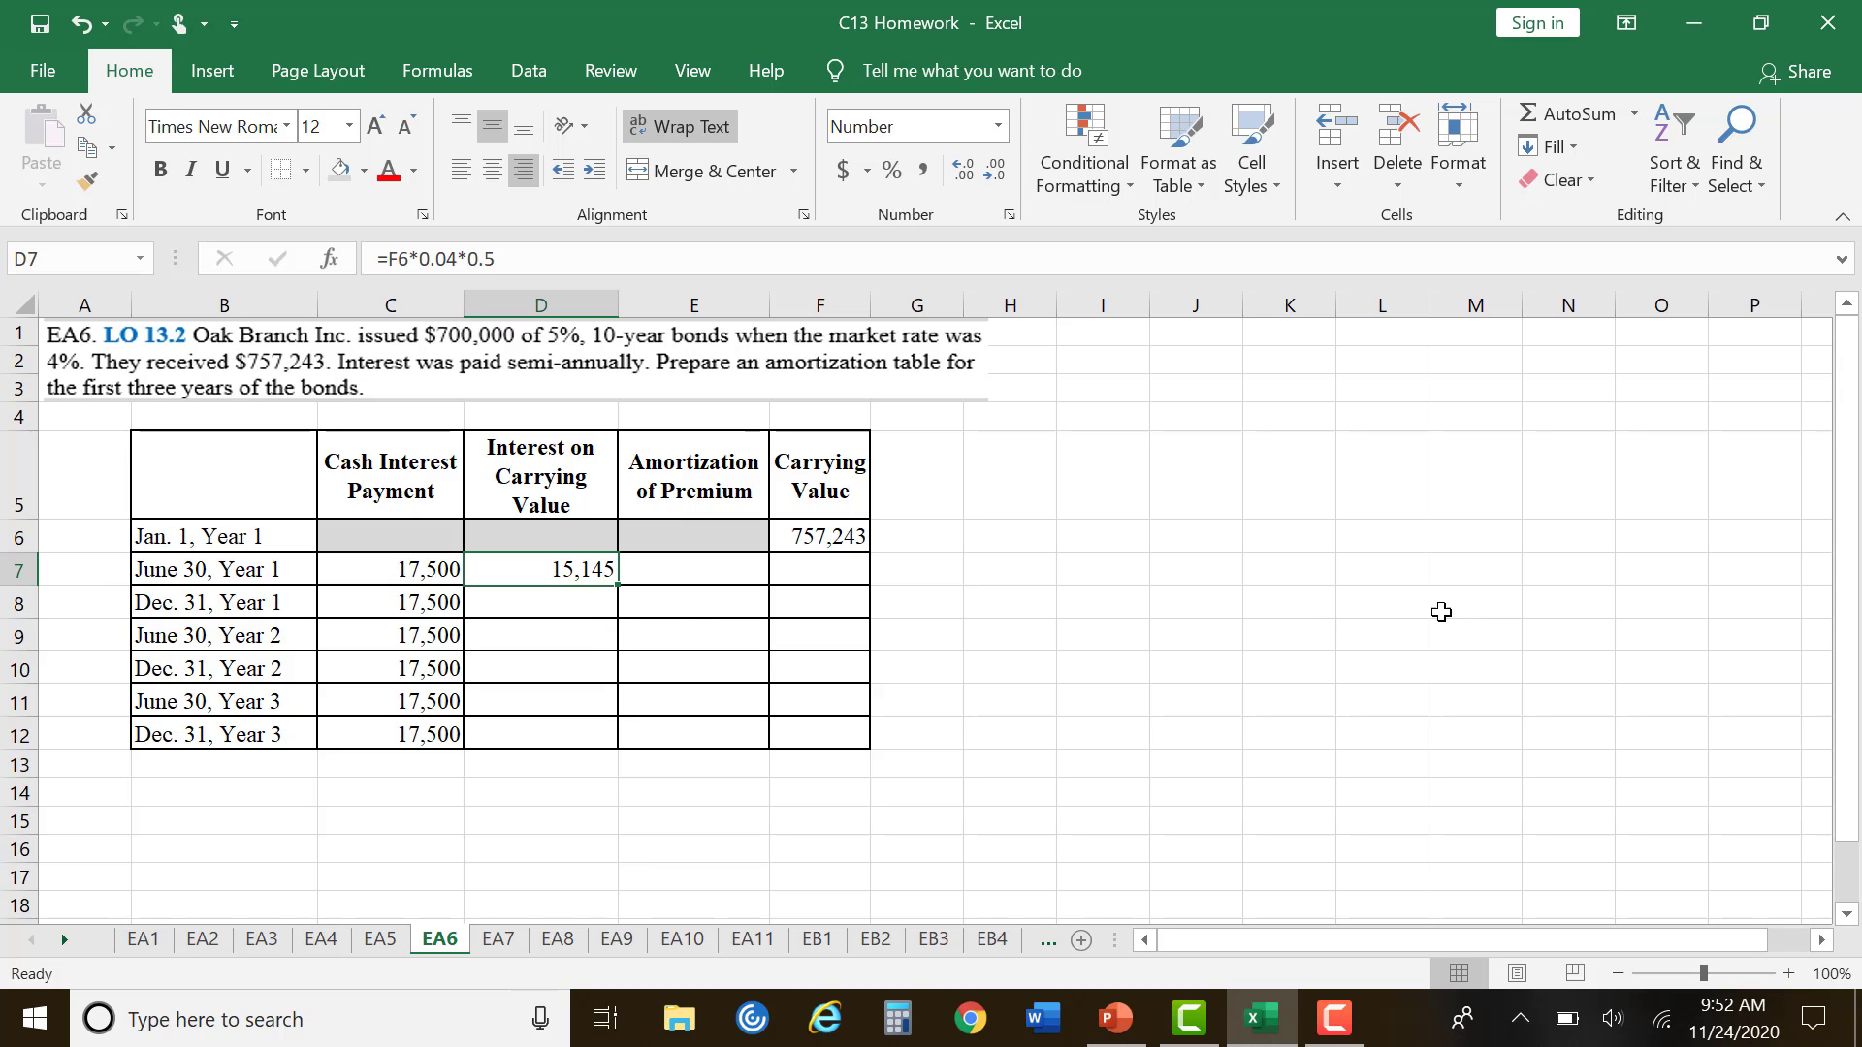
Step: Calculate the June 30, Year 1 amortization of premium in E7 as cash payment minus interest with =C7-D7
click(690, 582)
text(=)
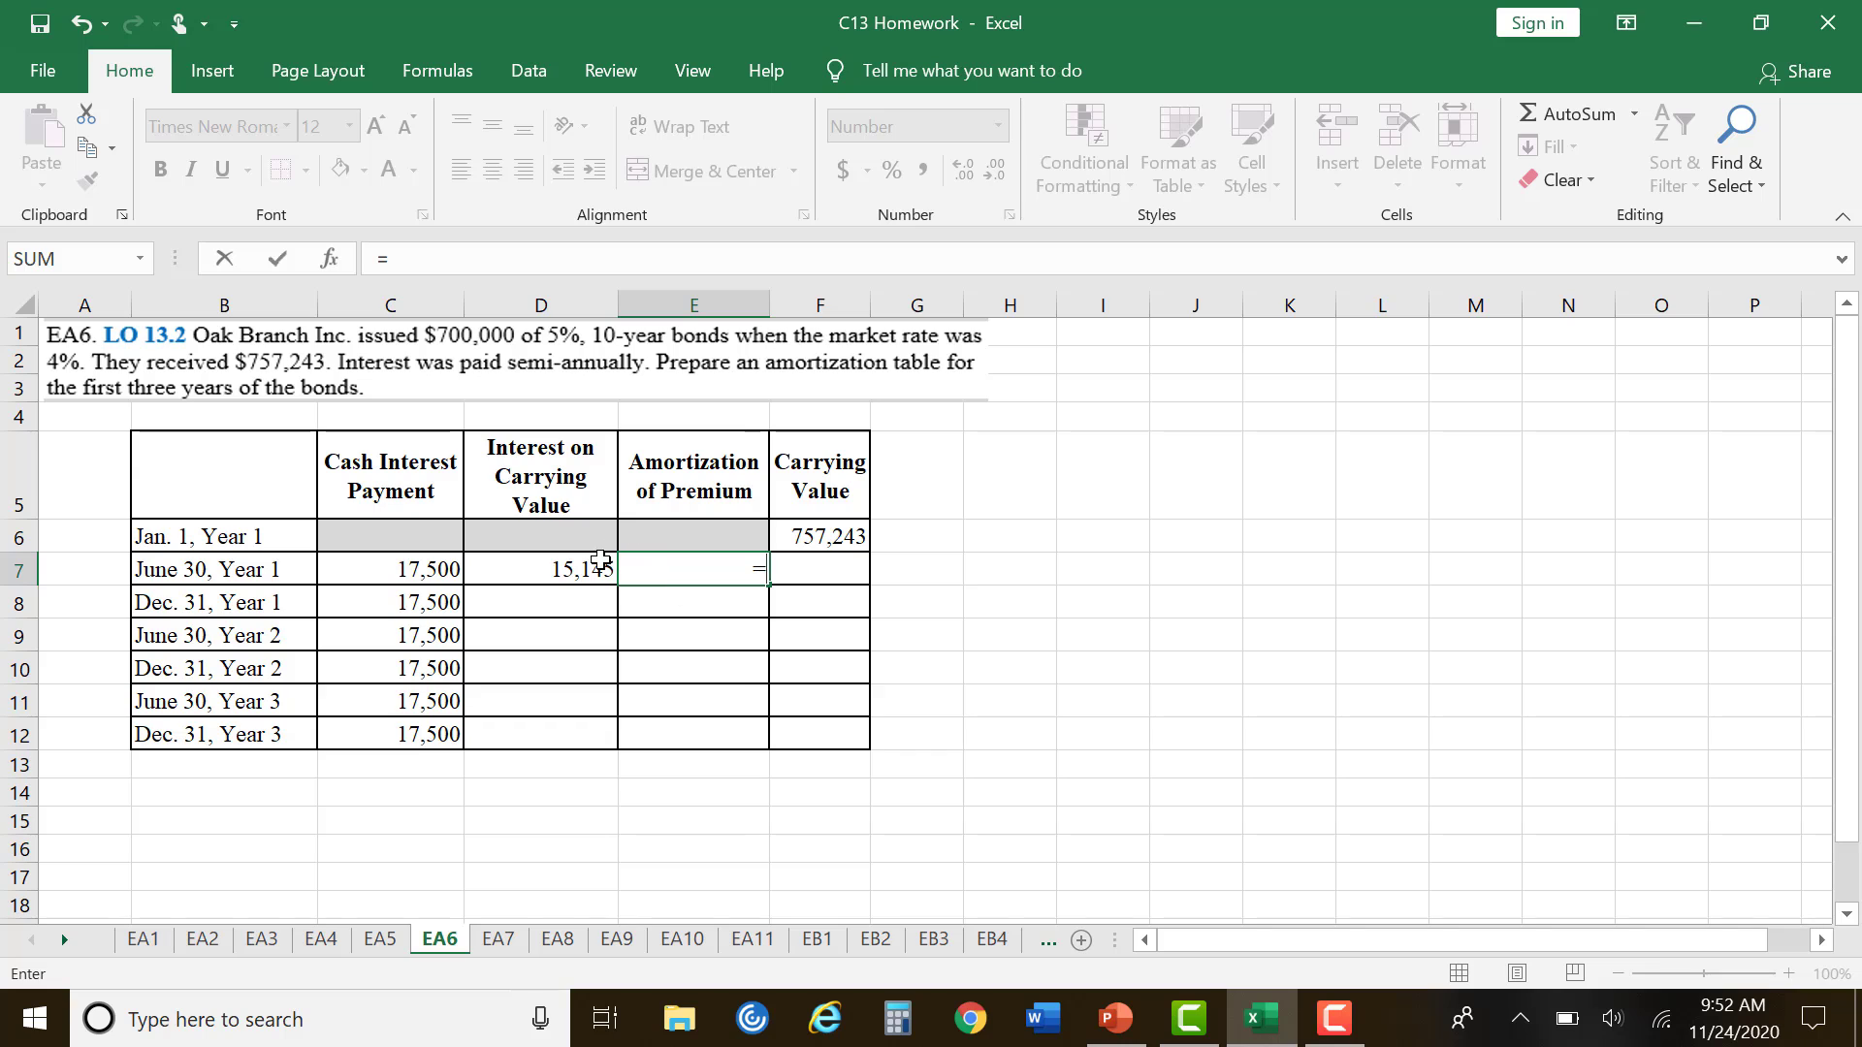
click(382, 565)
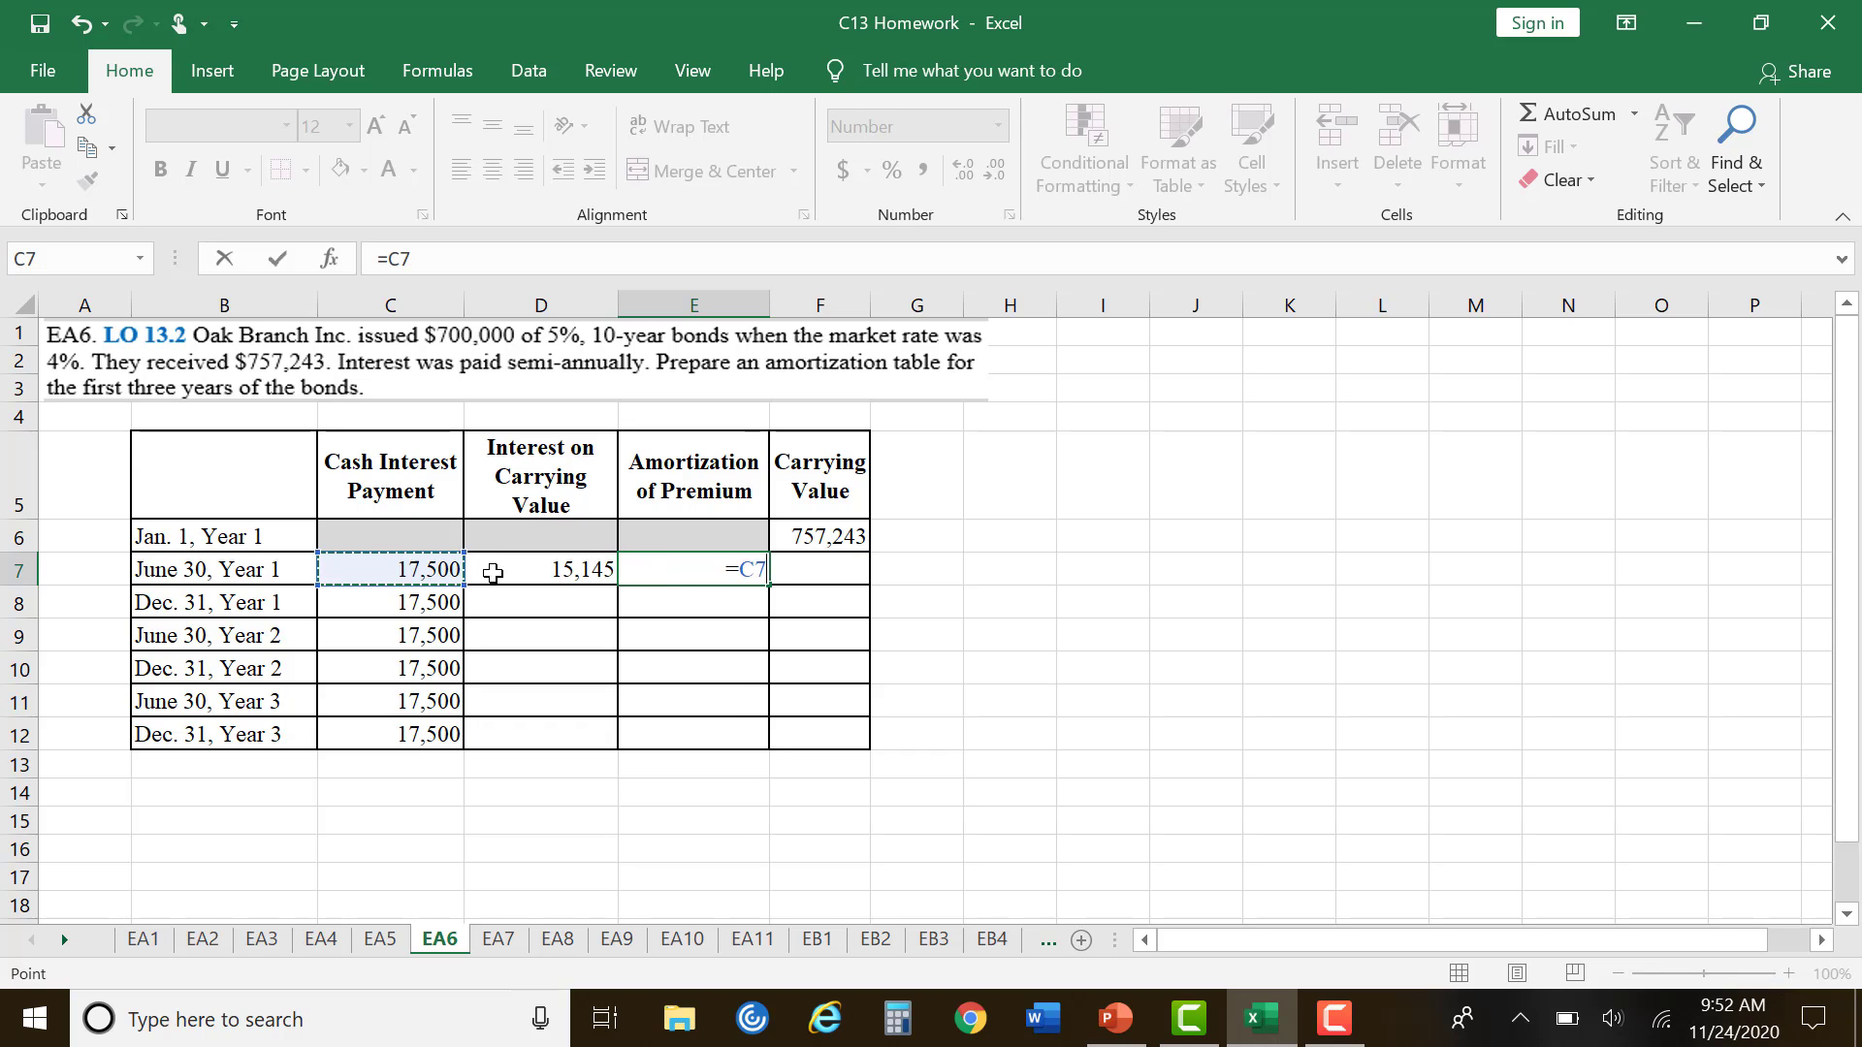
text(-)
click(583, 569)
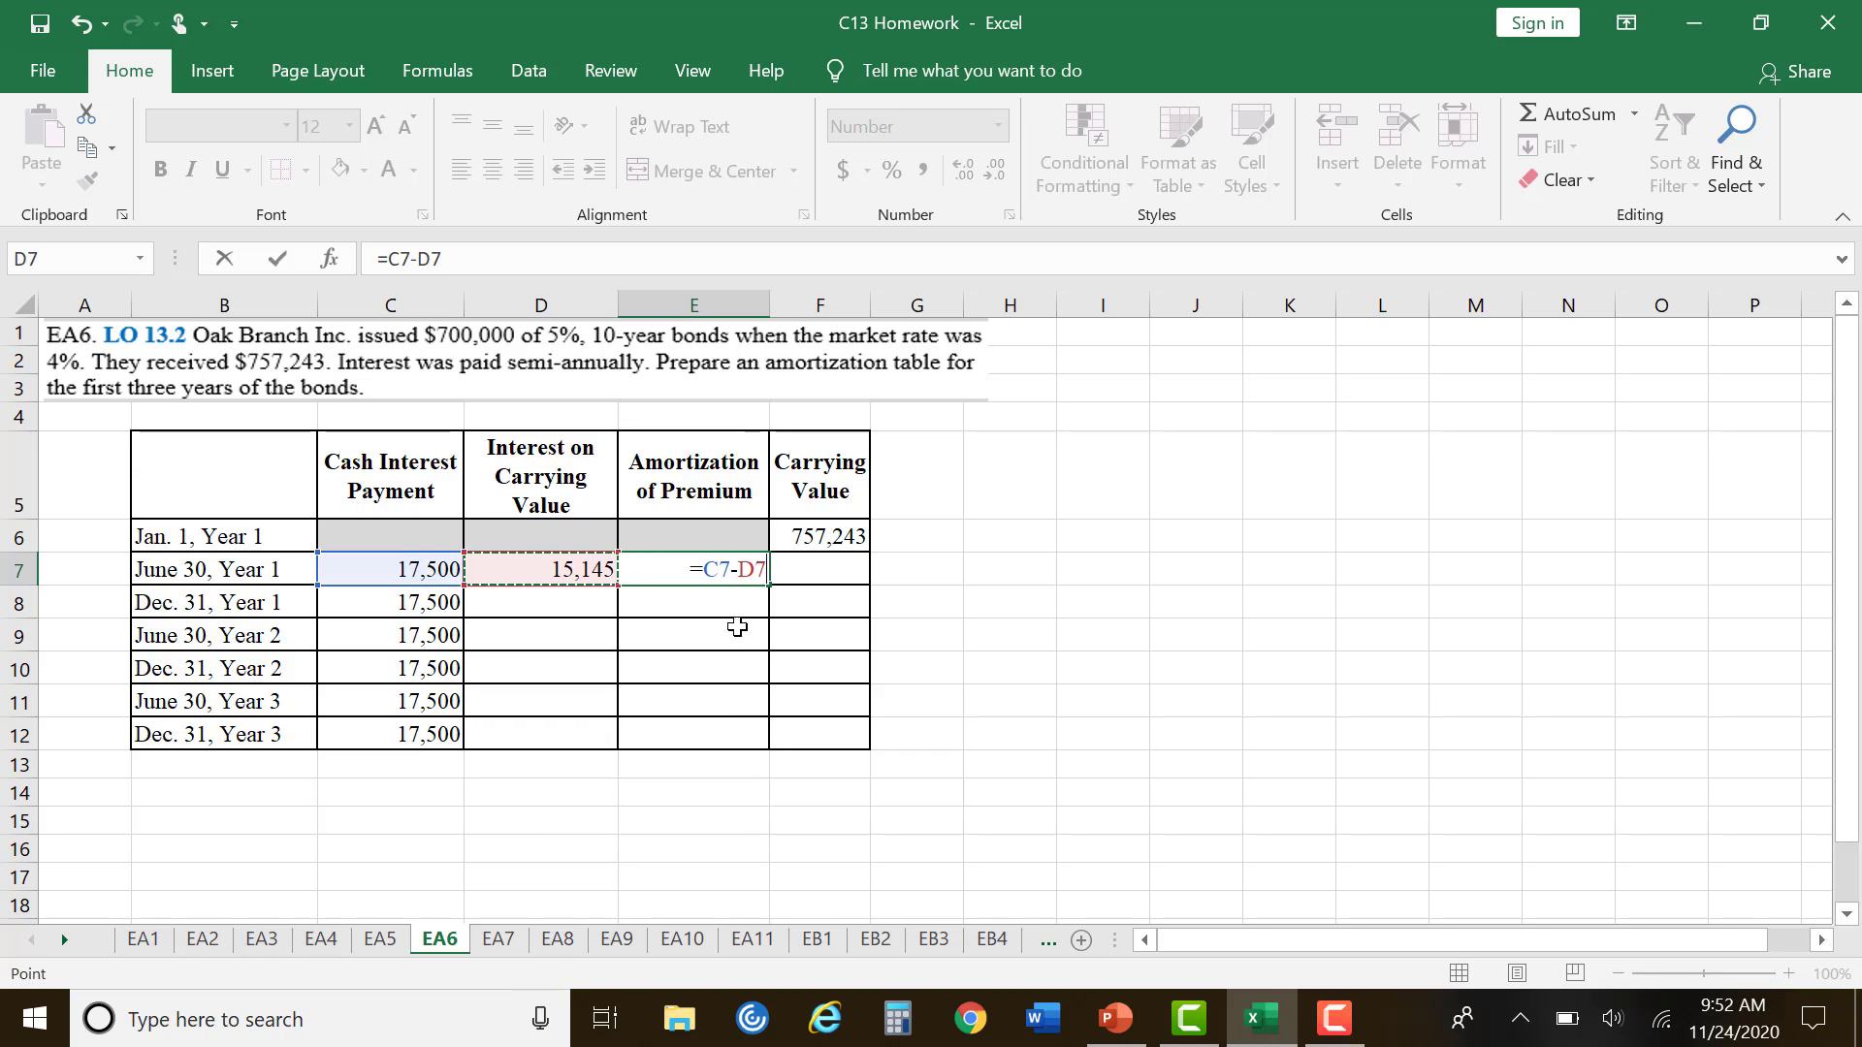
key(Return)
Step: Calculate the June 30, Year 1 carrying value in F7 as prior carrying value minus premium amortization with =F6-E7
click(832, 572)
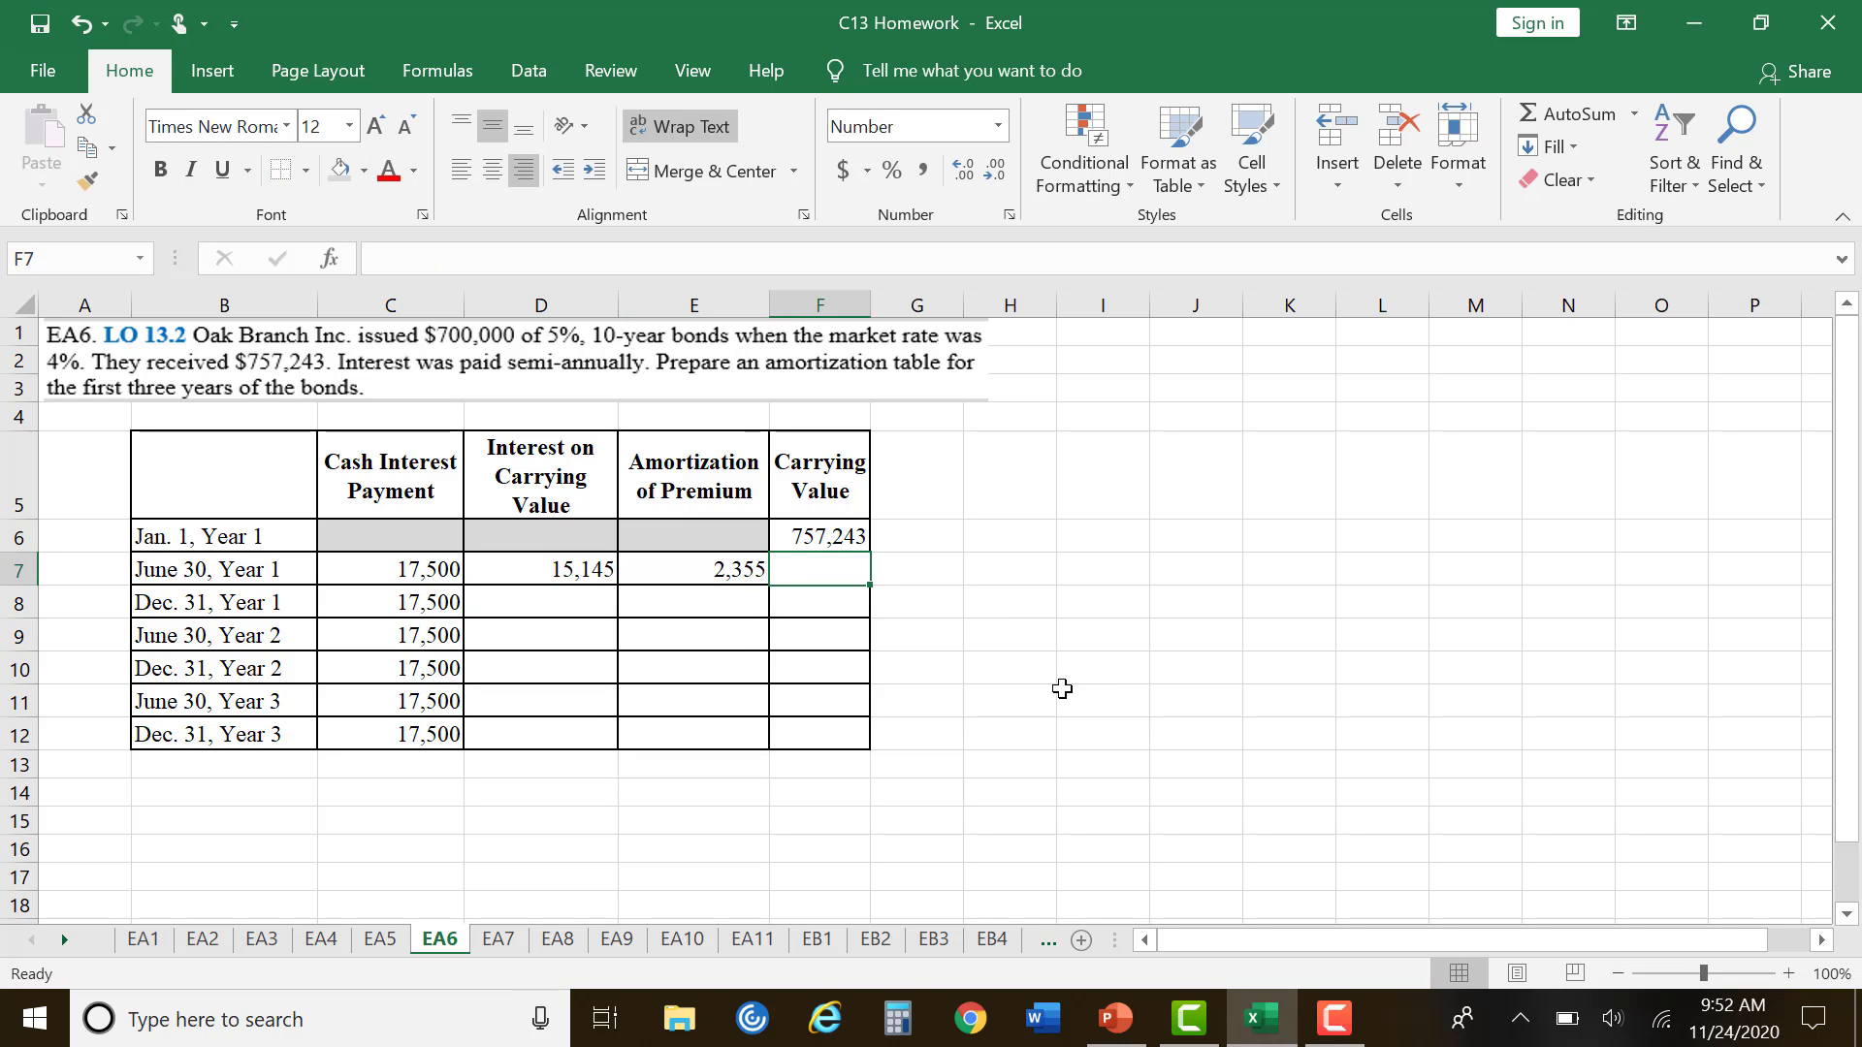
text(=)
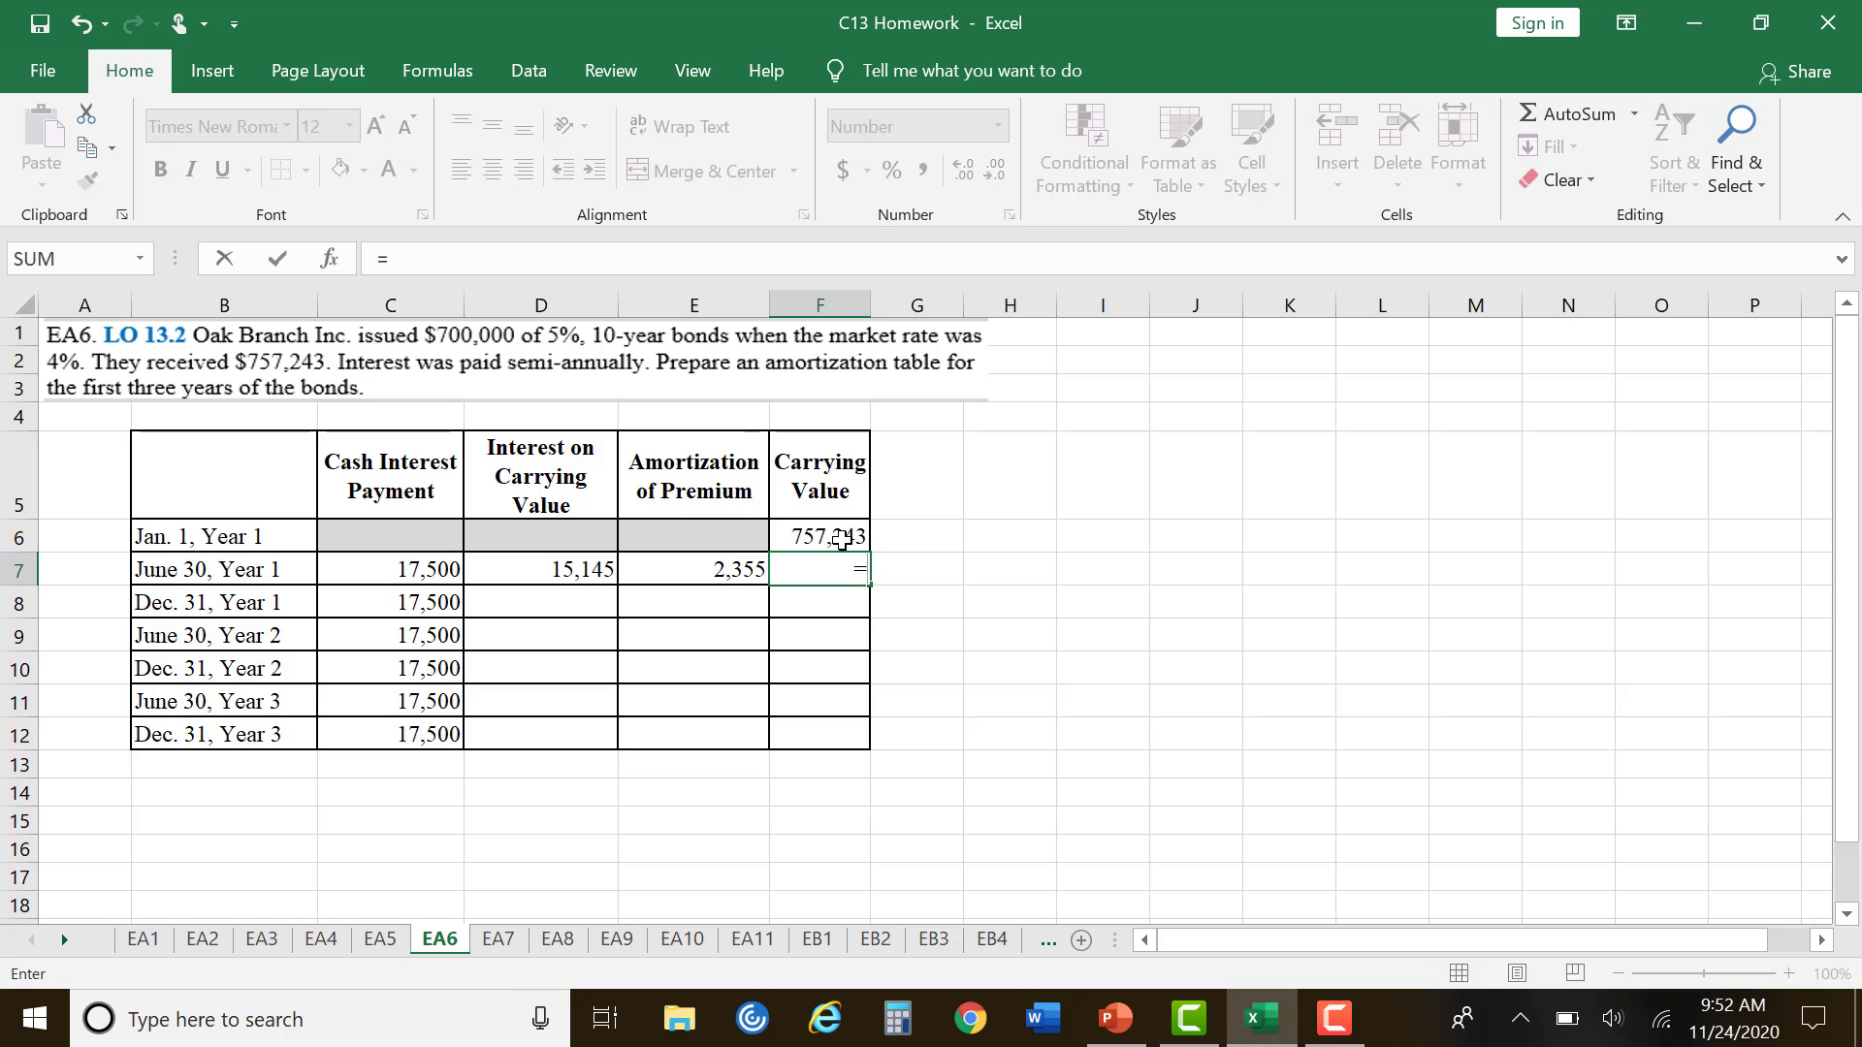
click(852, 537)
text(-)
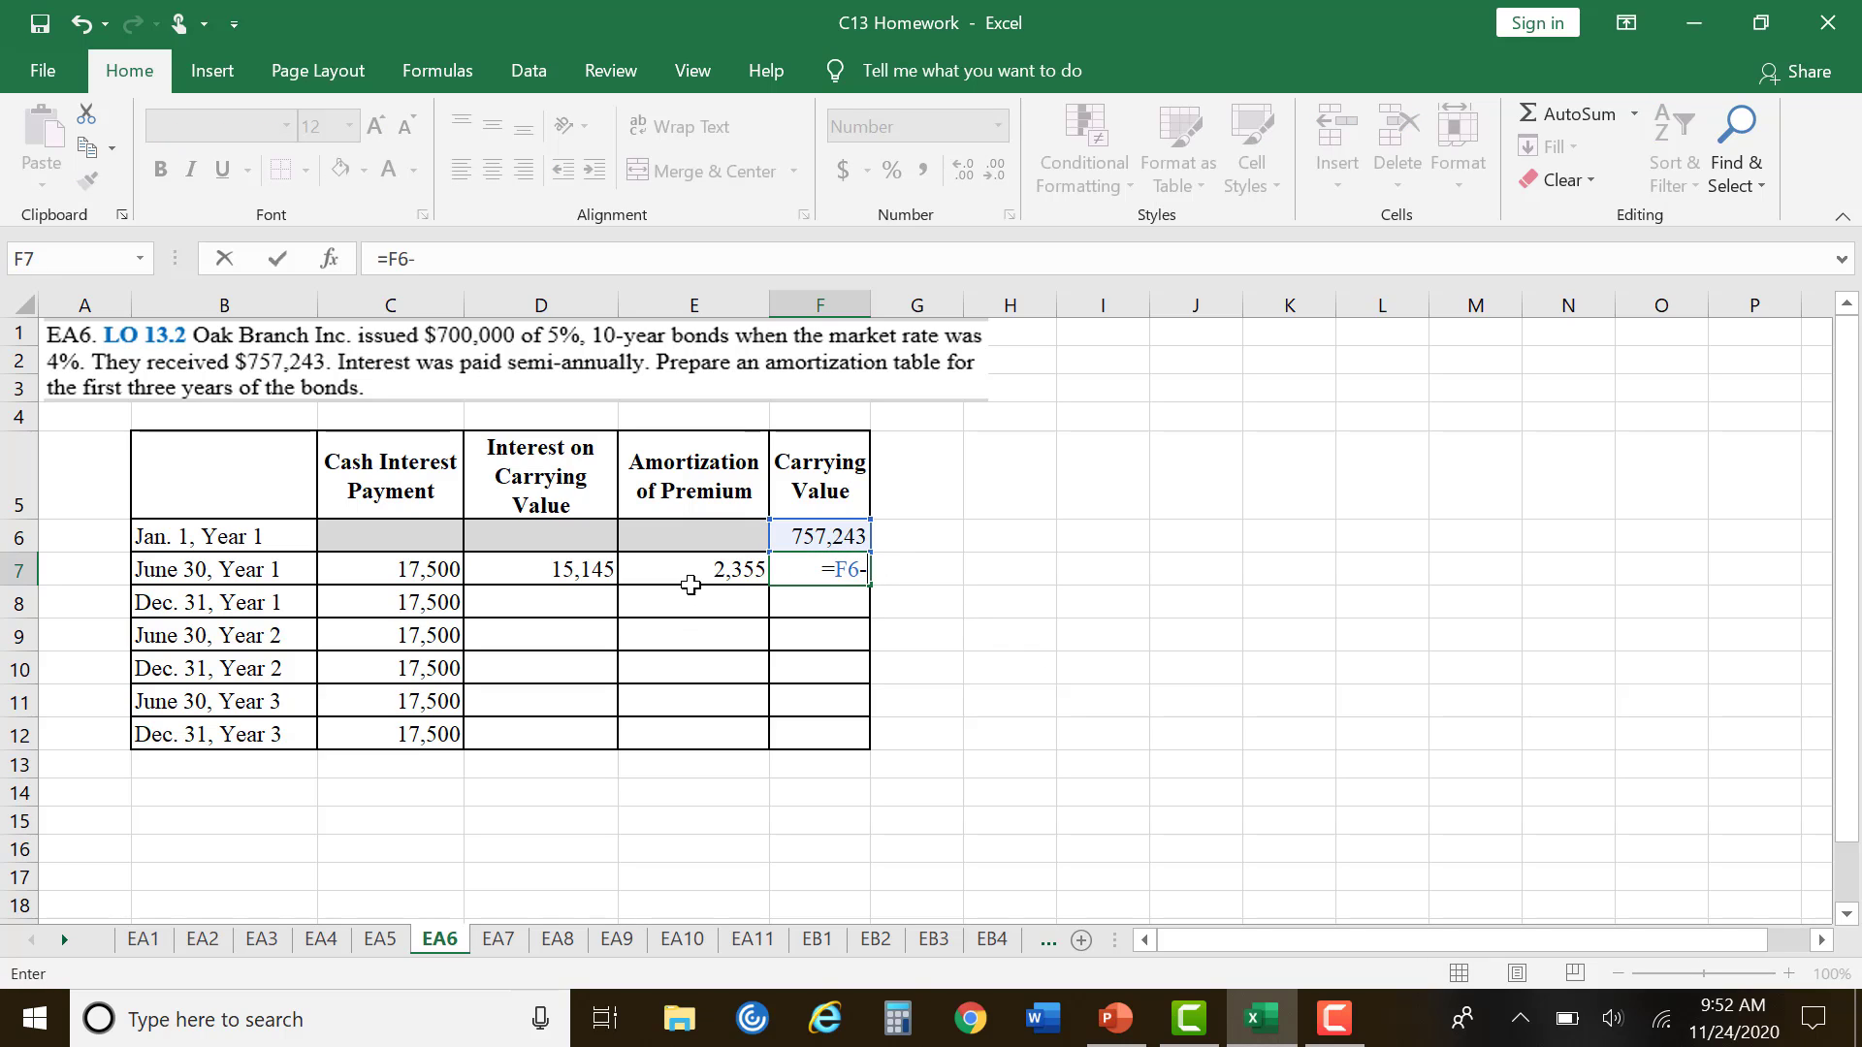
click(698, 579)
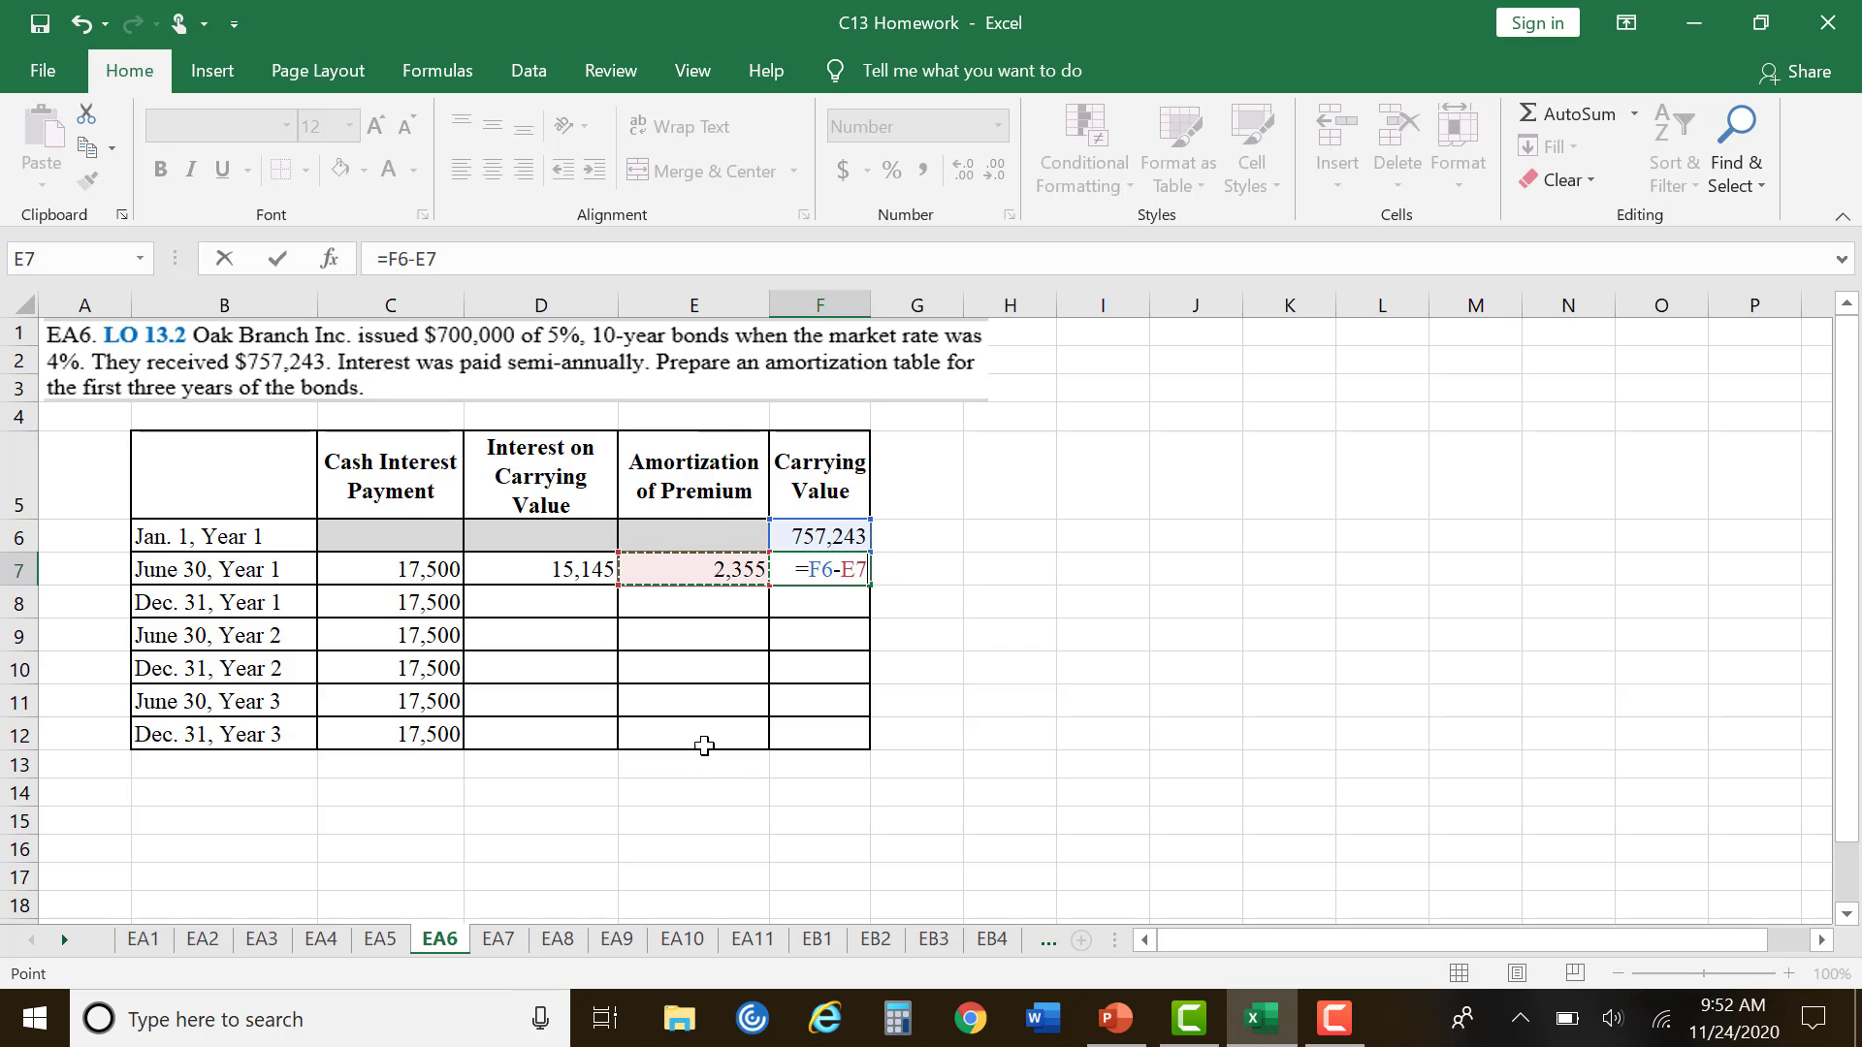
key(Return)
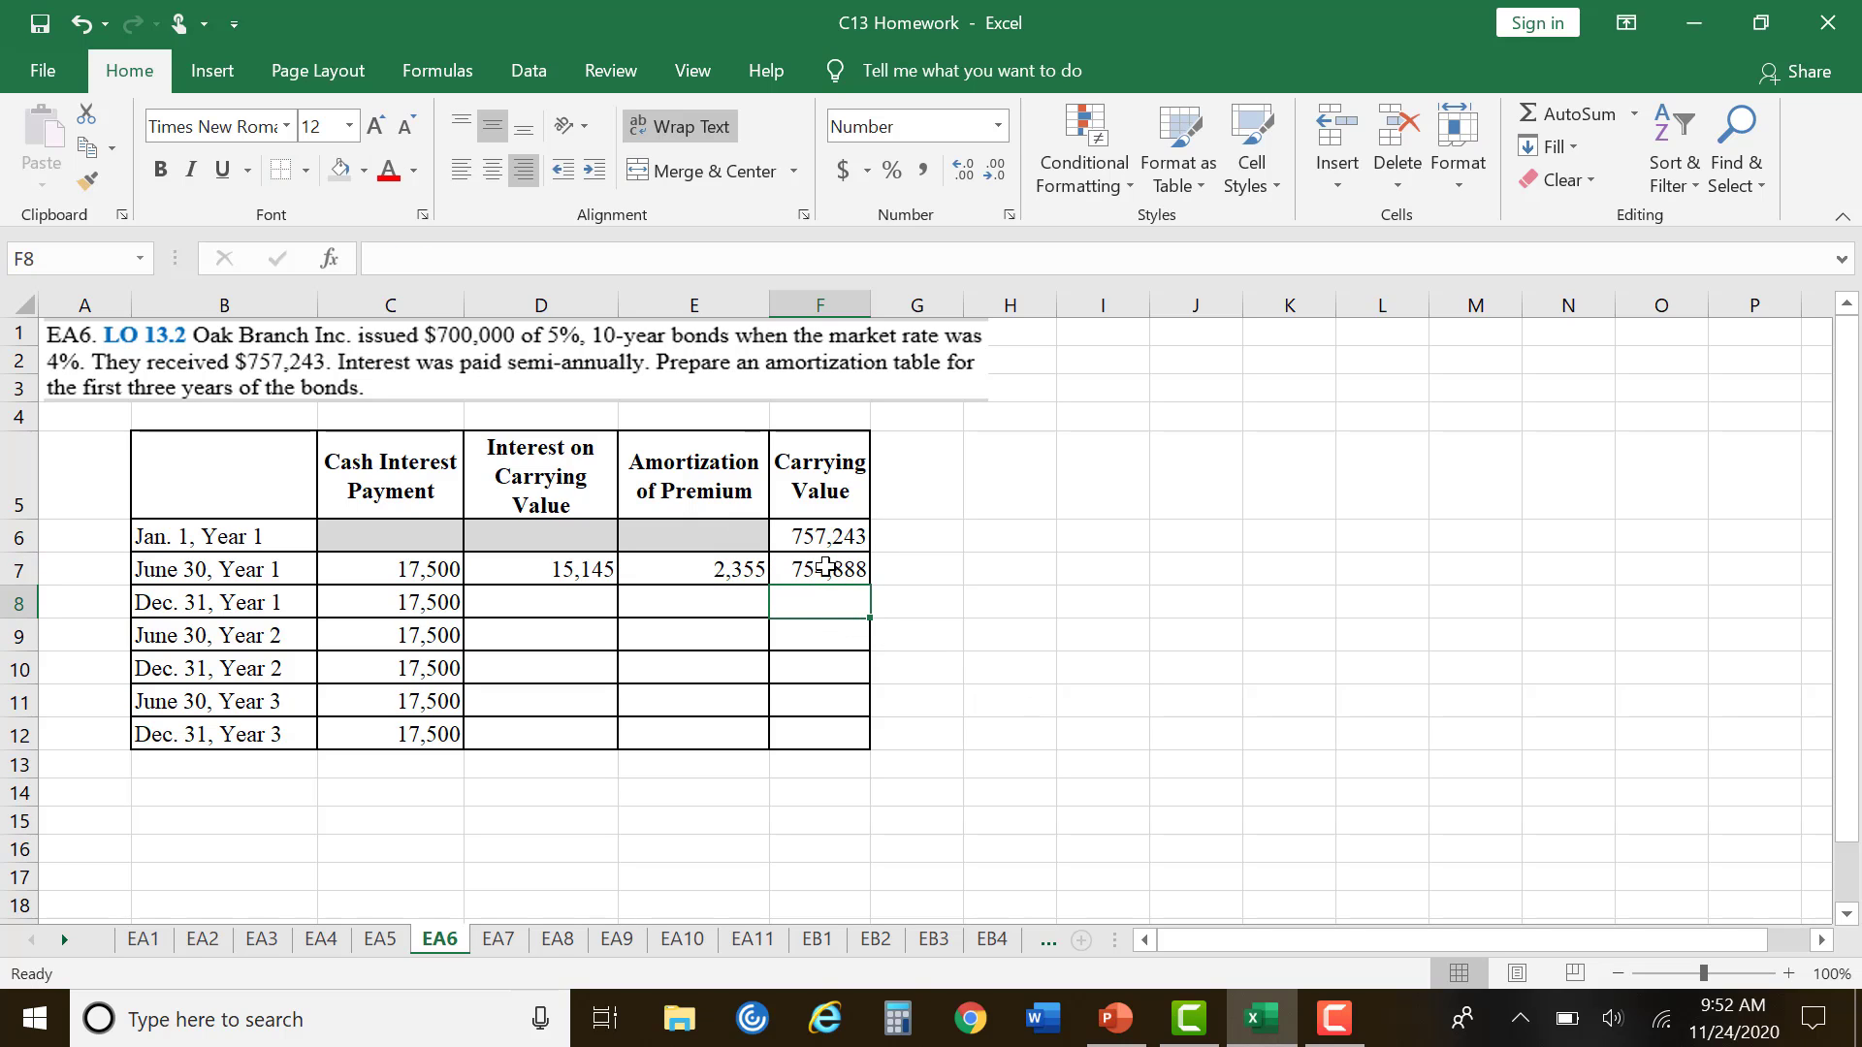
click(840, 536)
click(845, 574)
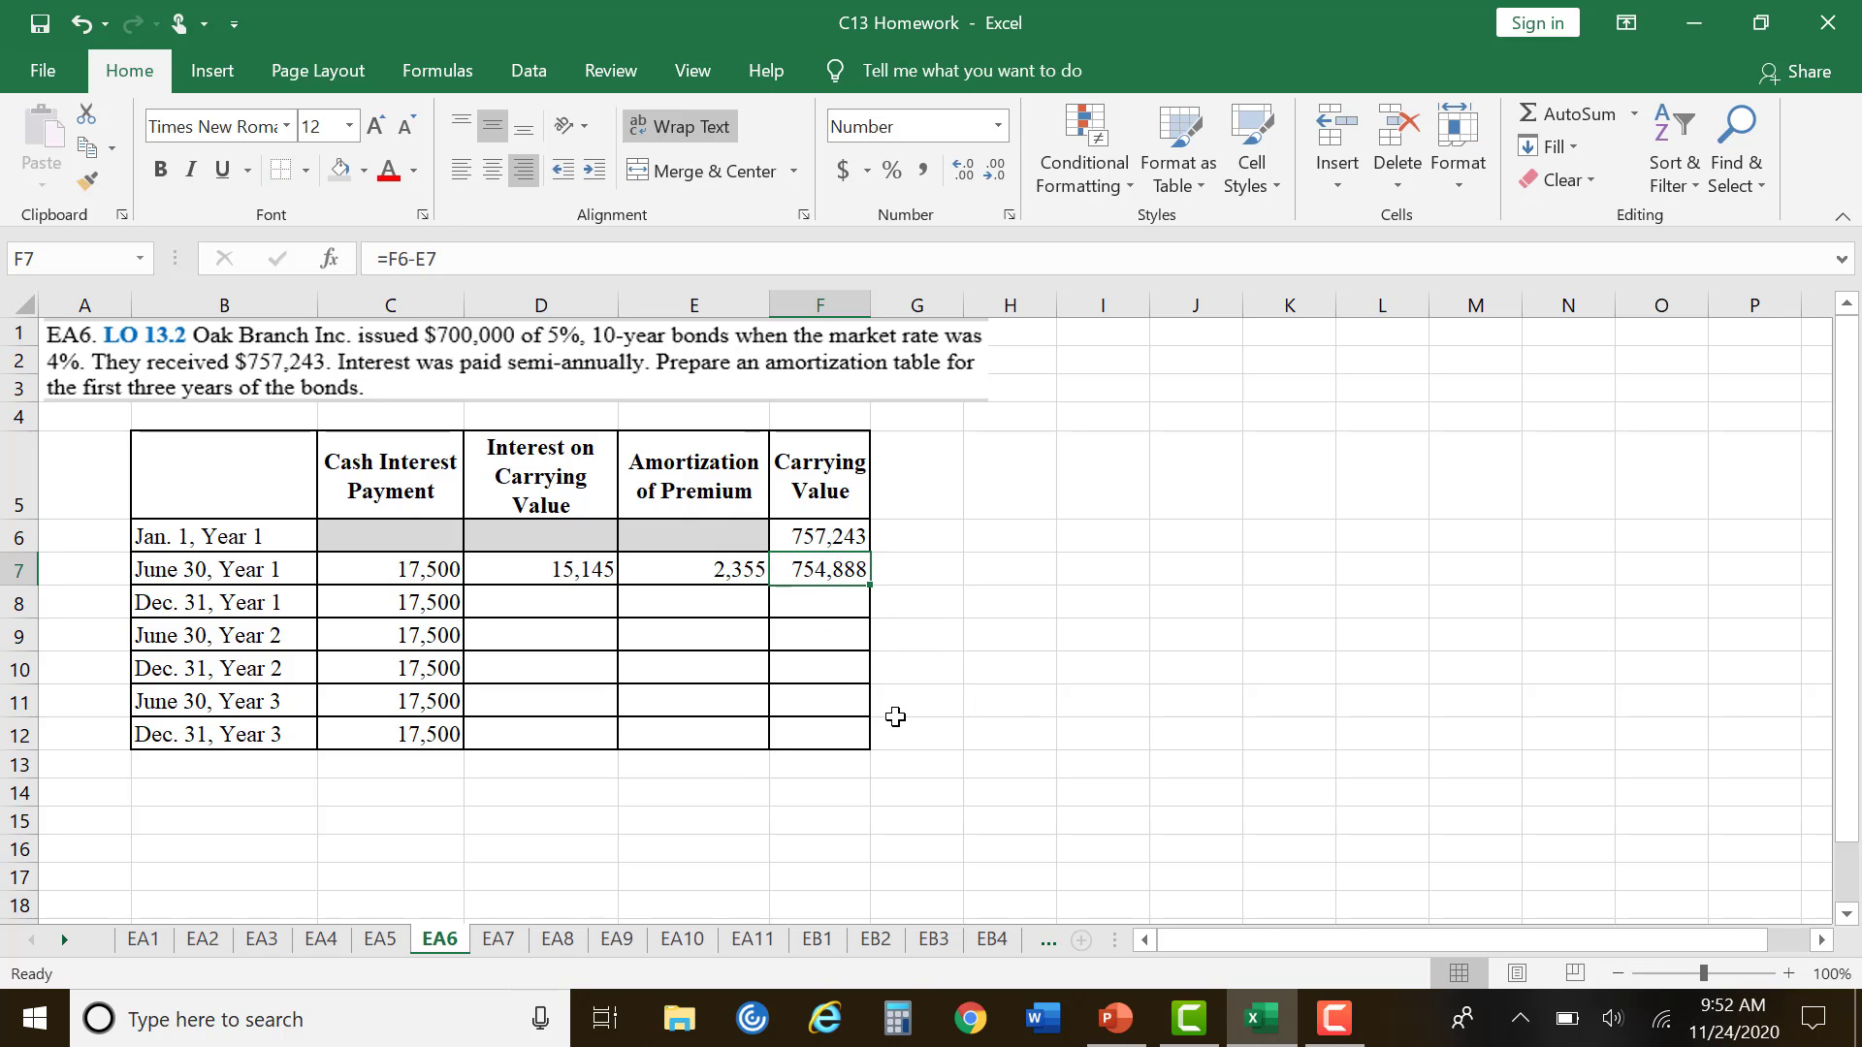
Step: Calculate the Dec. 31, Year 1 interest on carrying value in D8 with =F7*.04
click(566, 609)
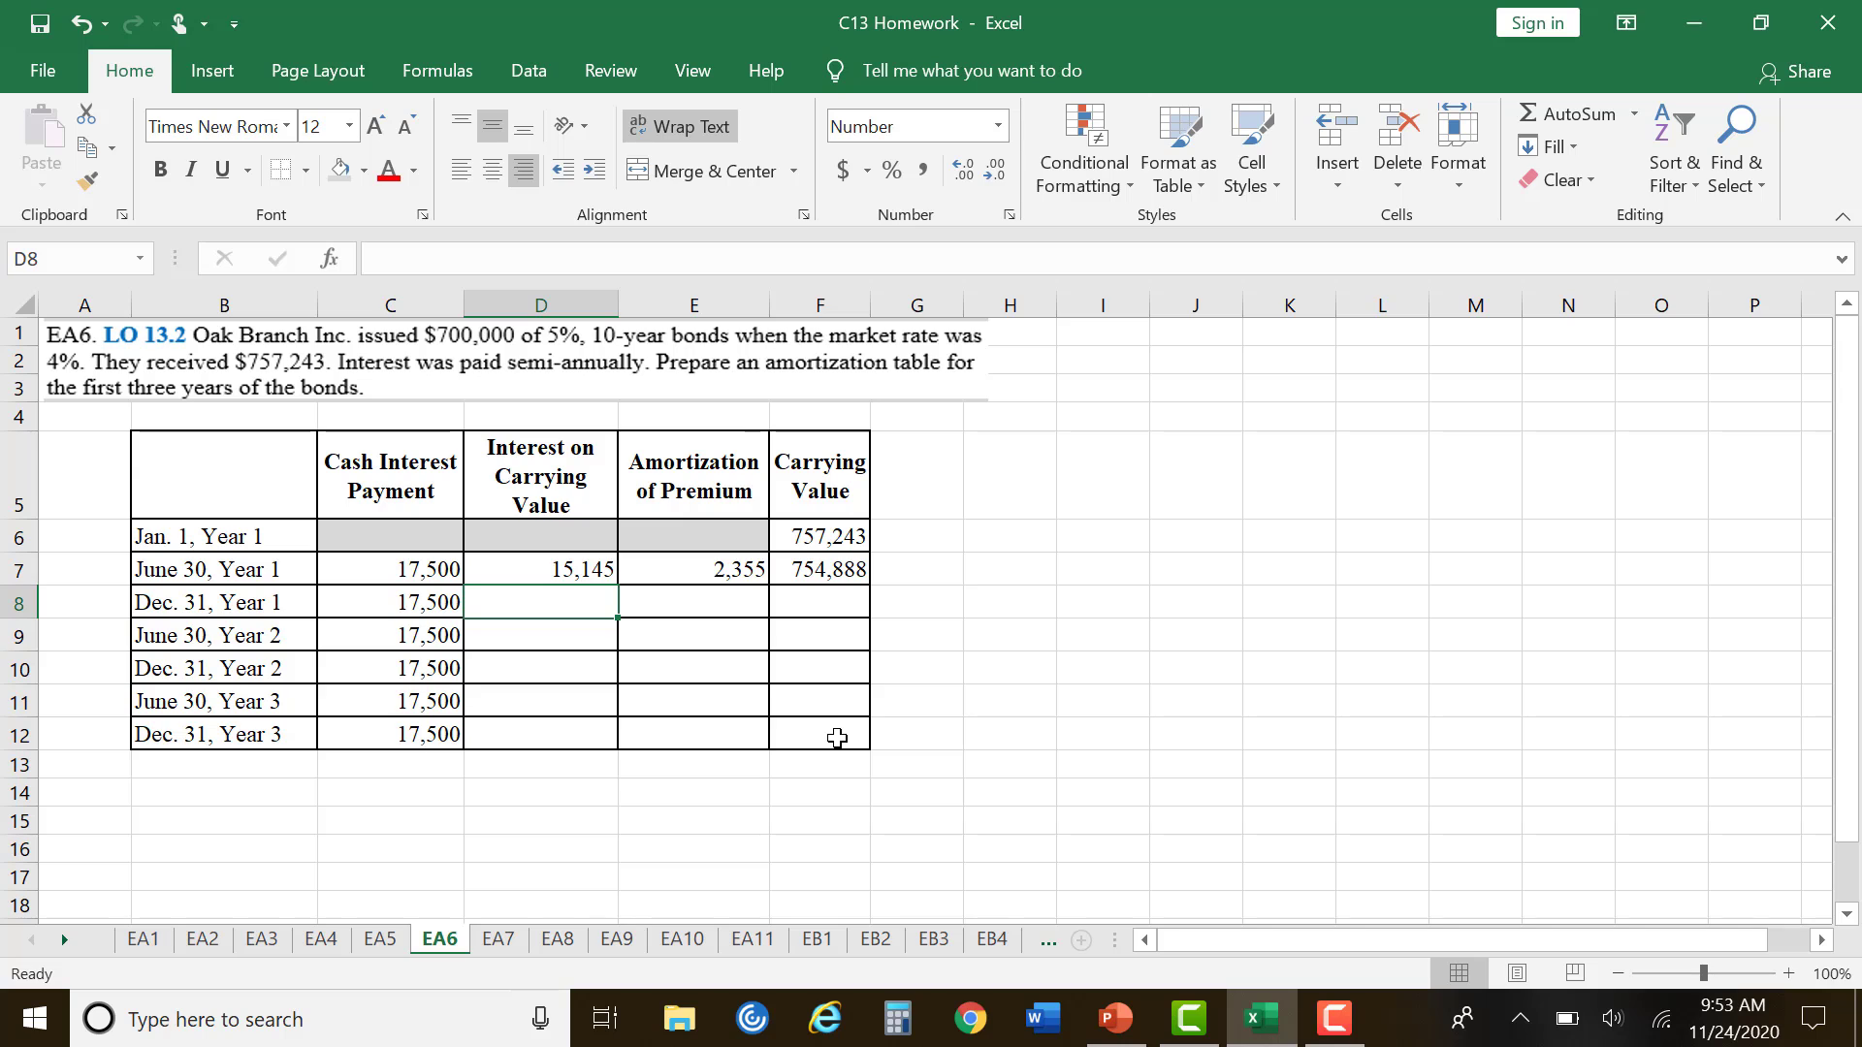
text(=)
click(853, 570)
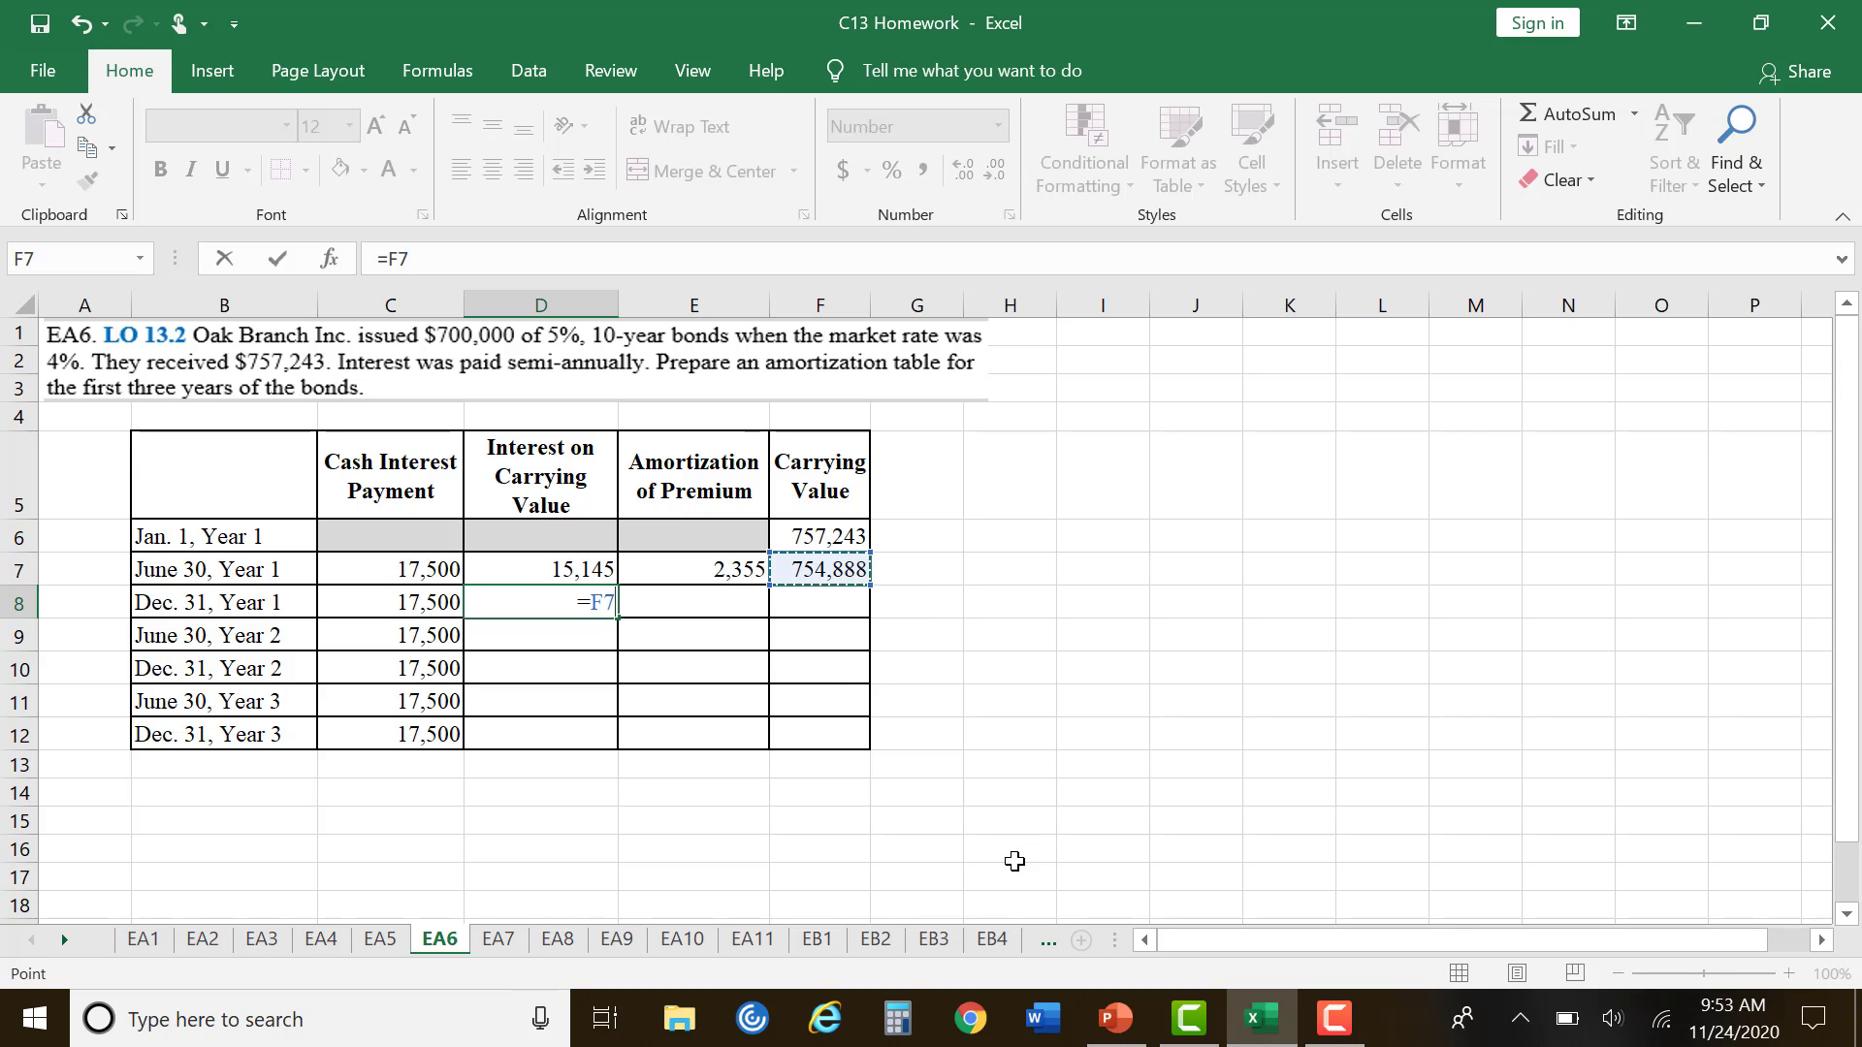
text(*.04)
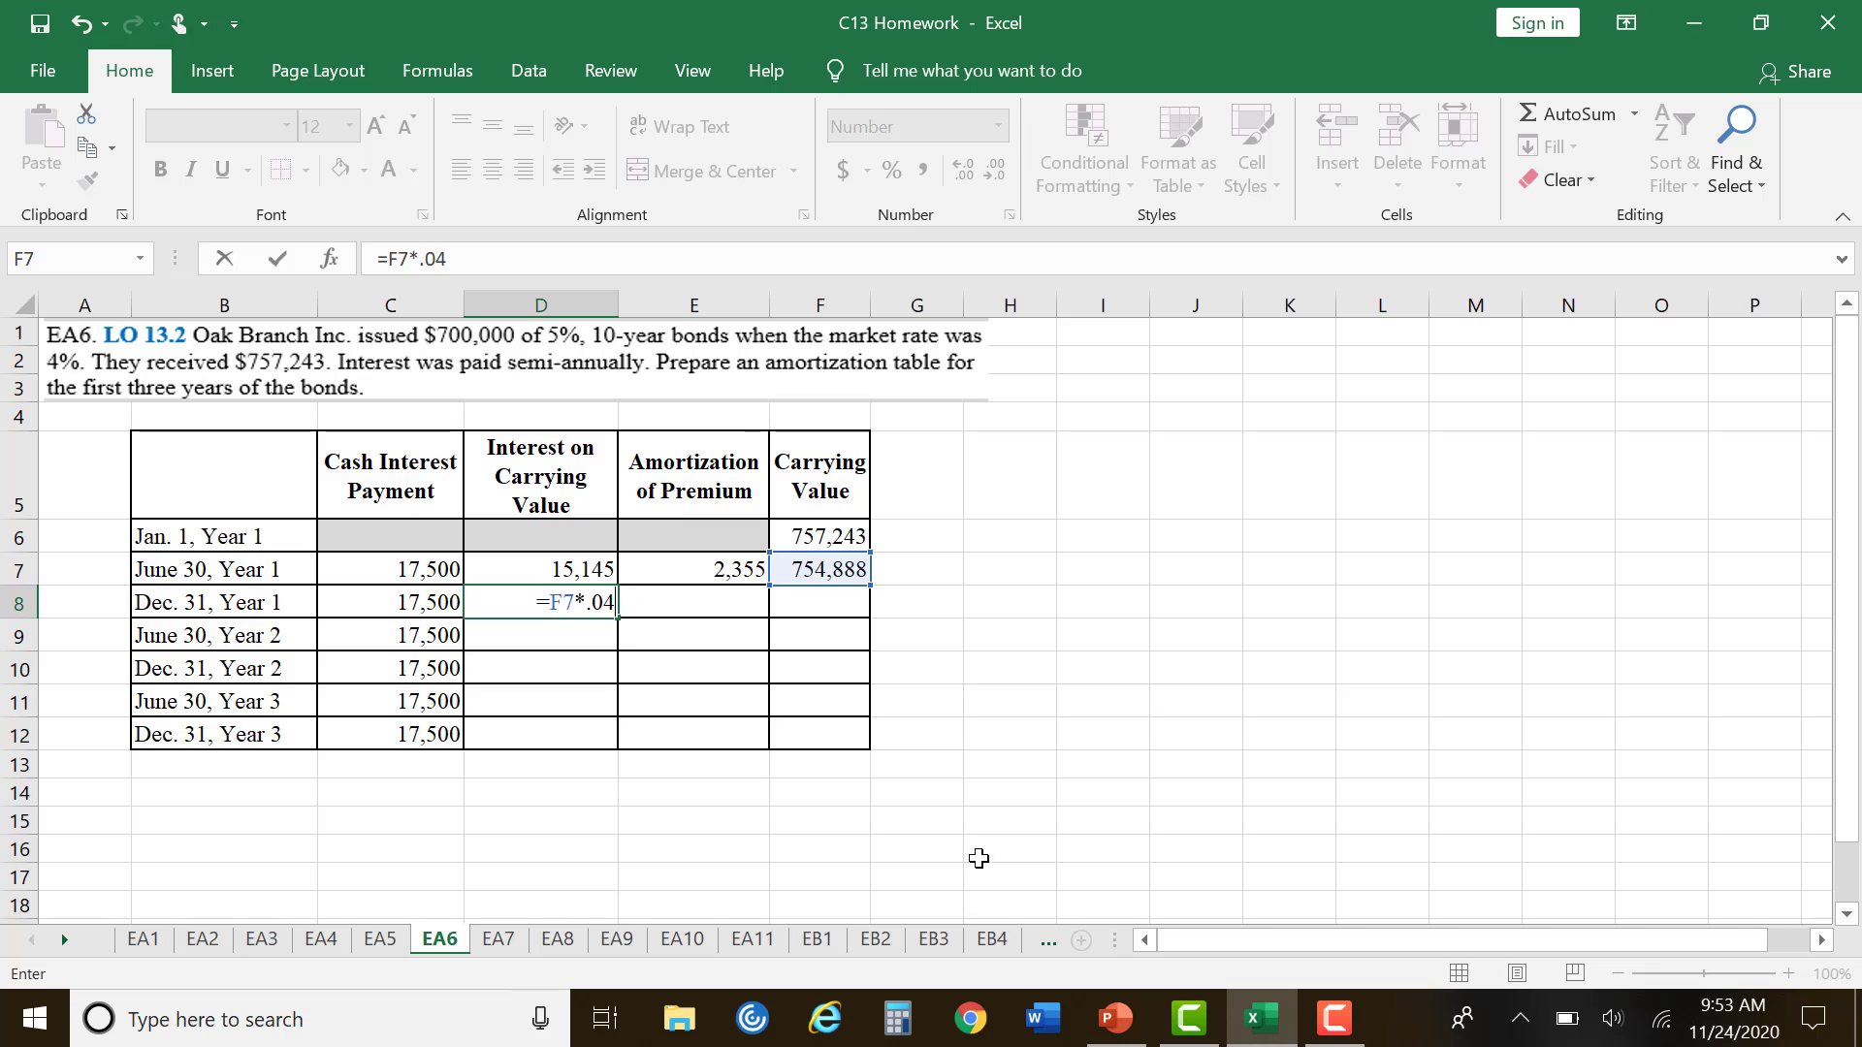
key(ctrl+Return)
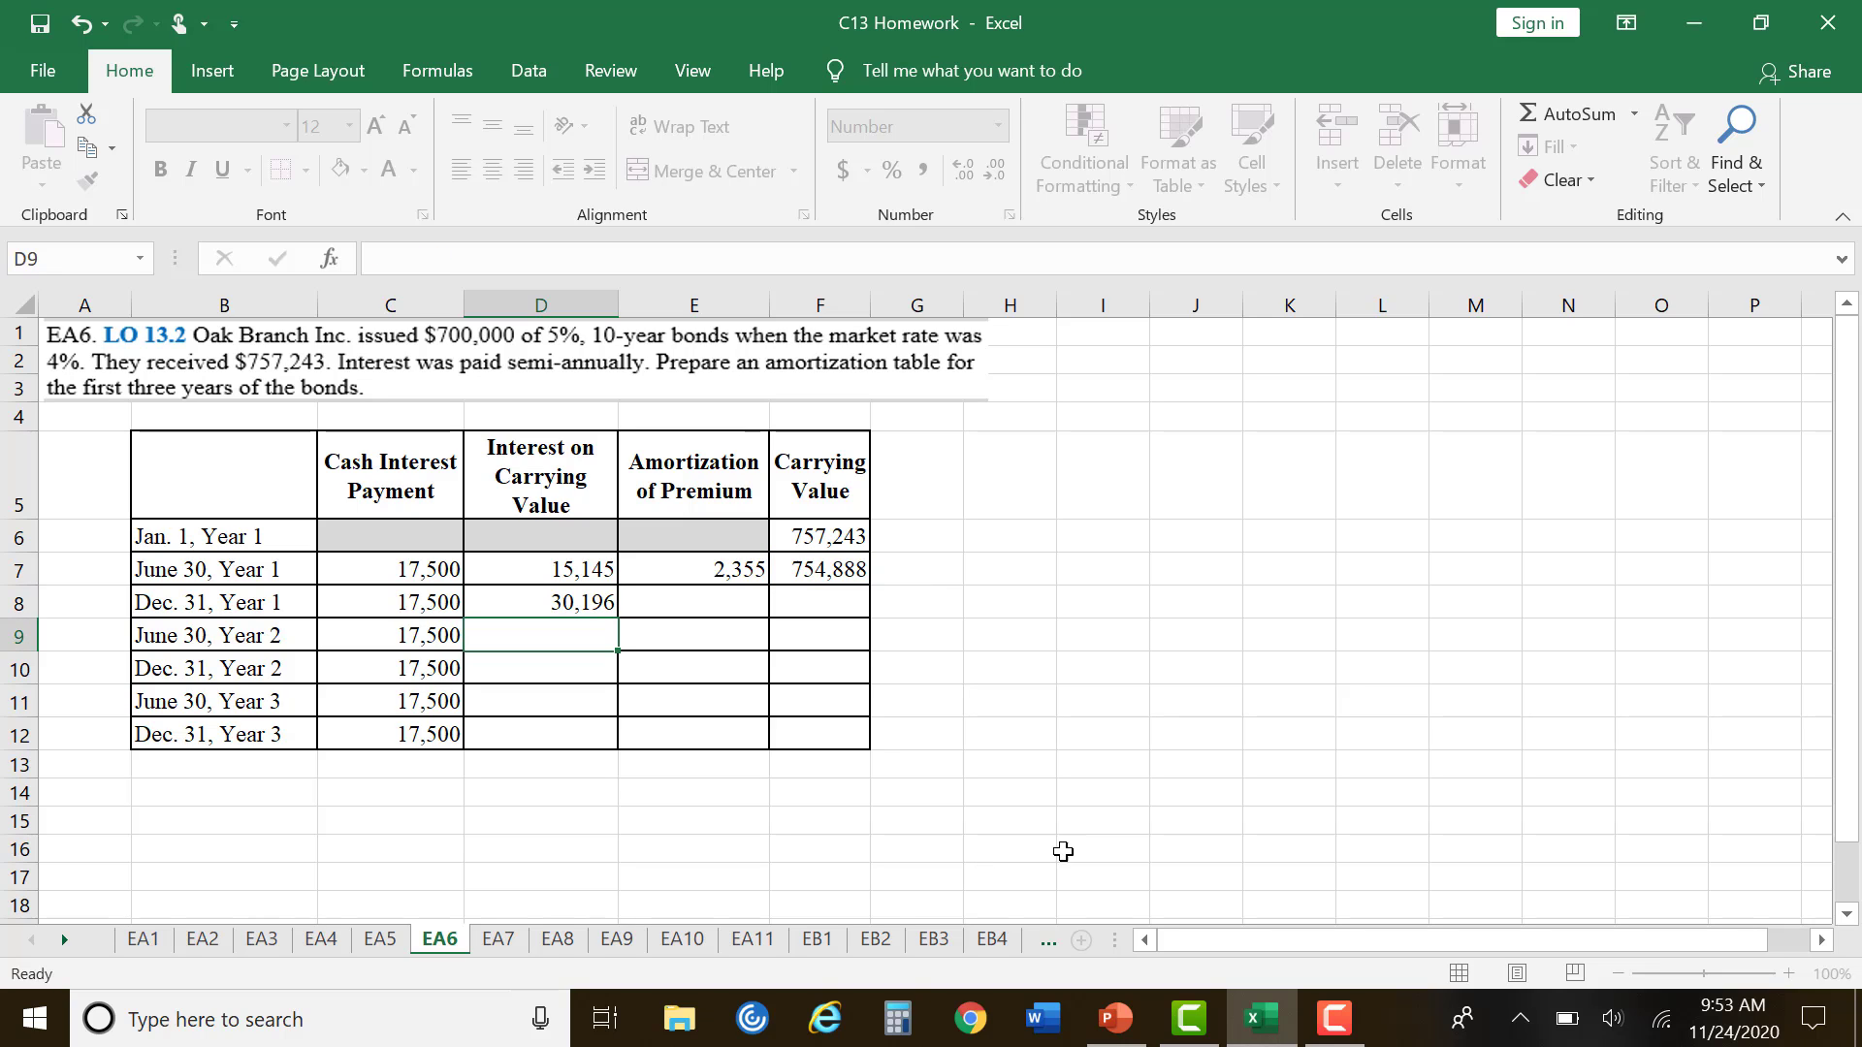
Step: Extend the Dec. 31, Year 1 interest formula in D8 to the semi-annual =F7*0.04*.5
click(550, 248)
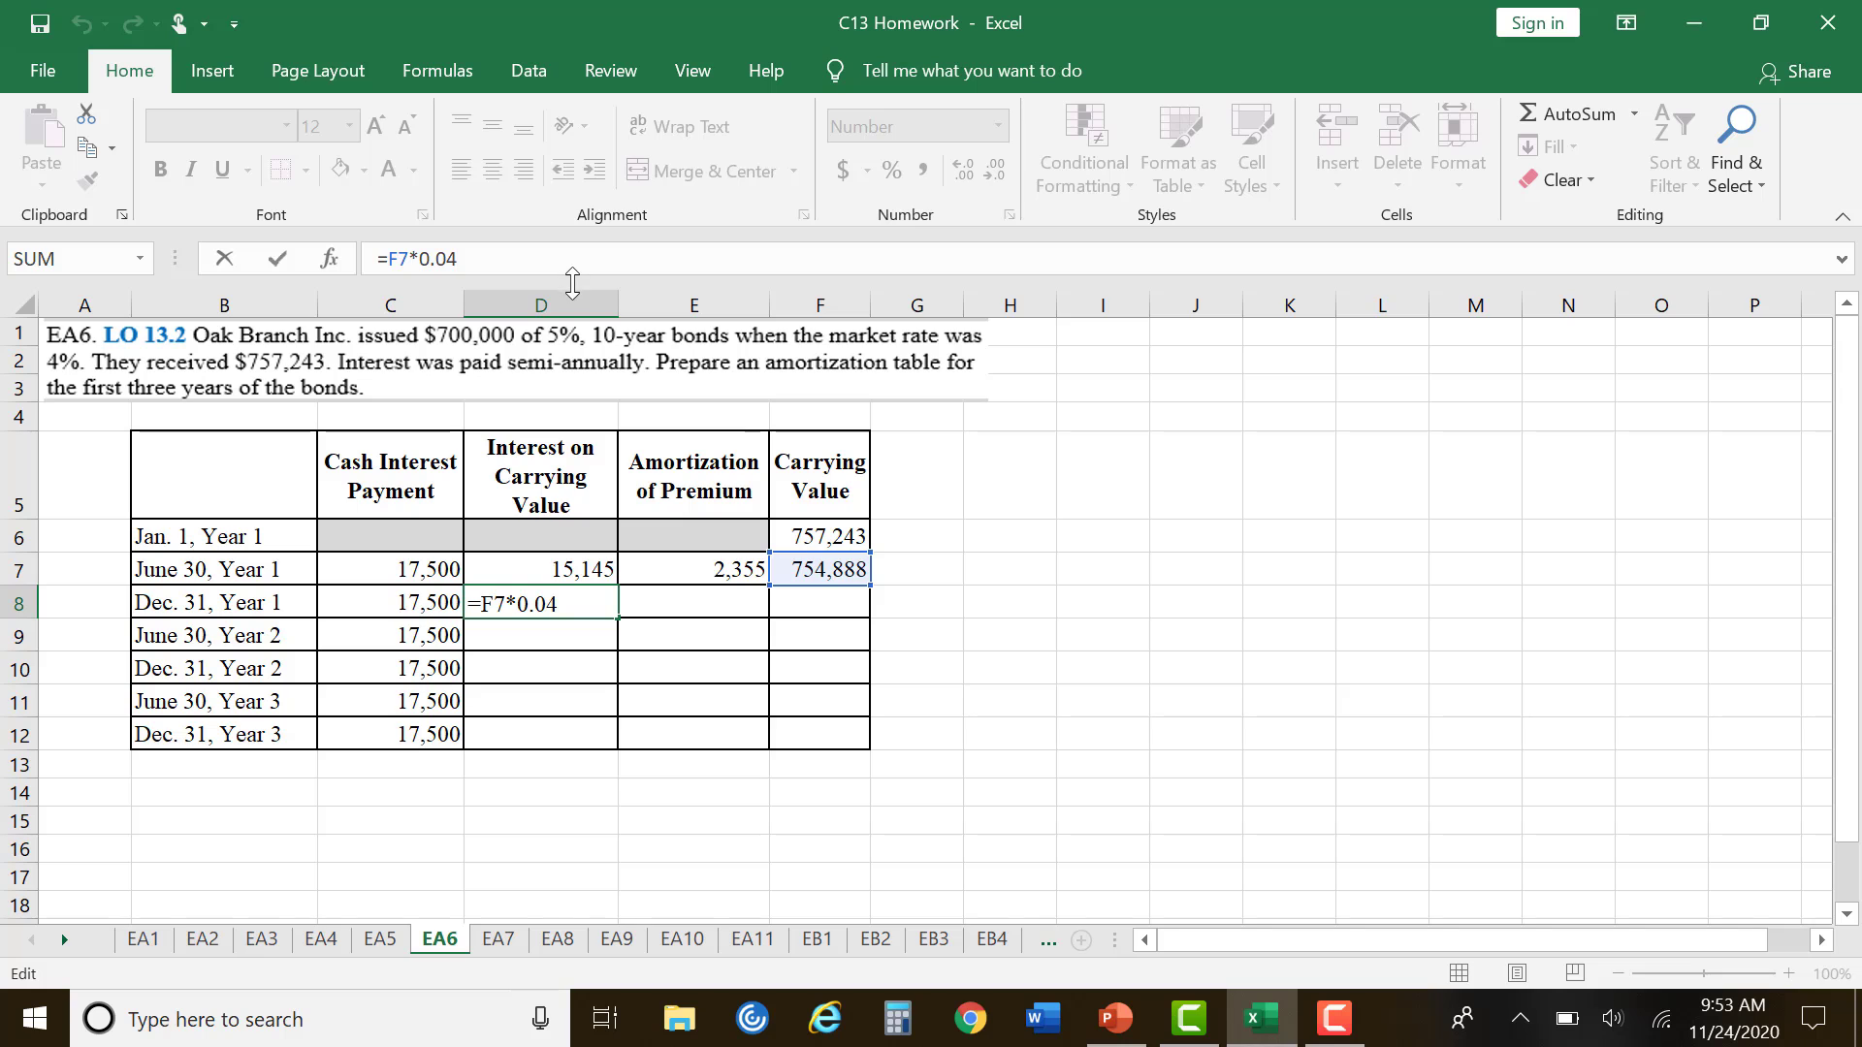
text(*.5)
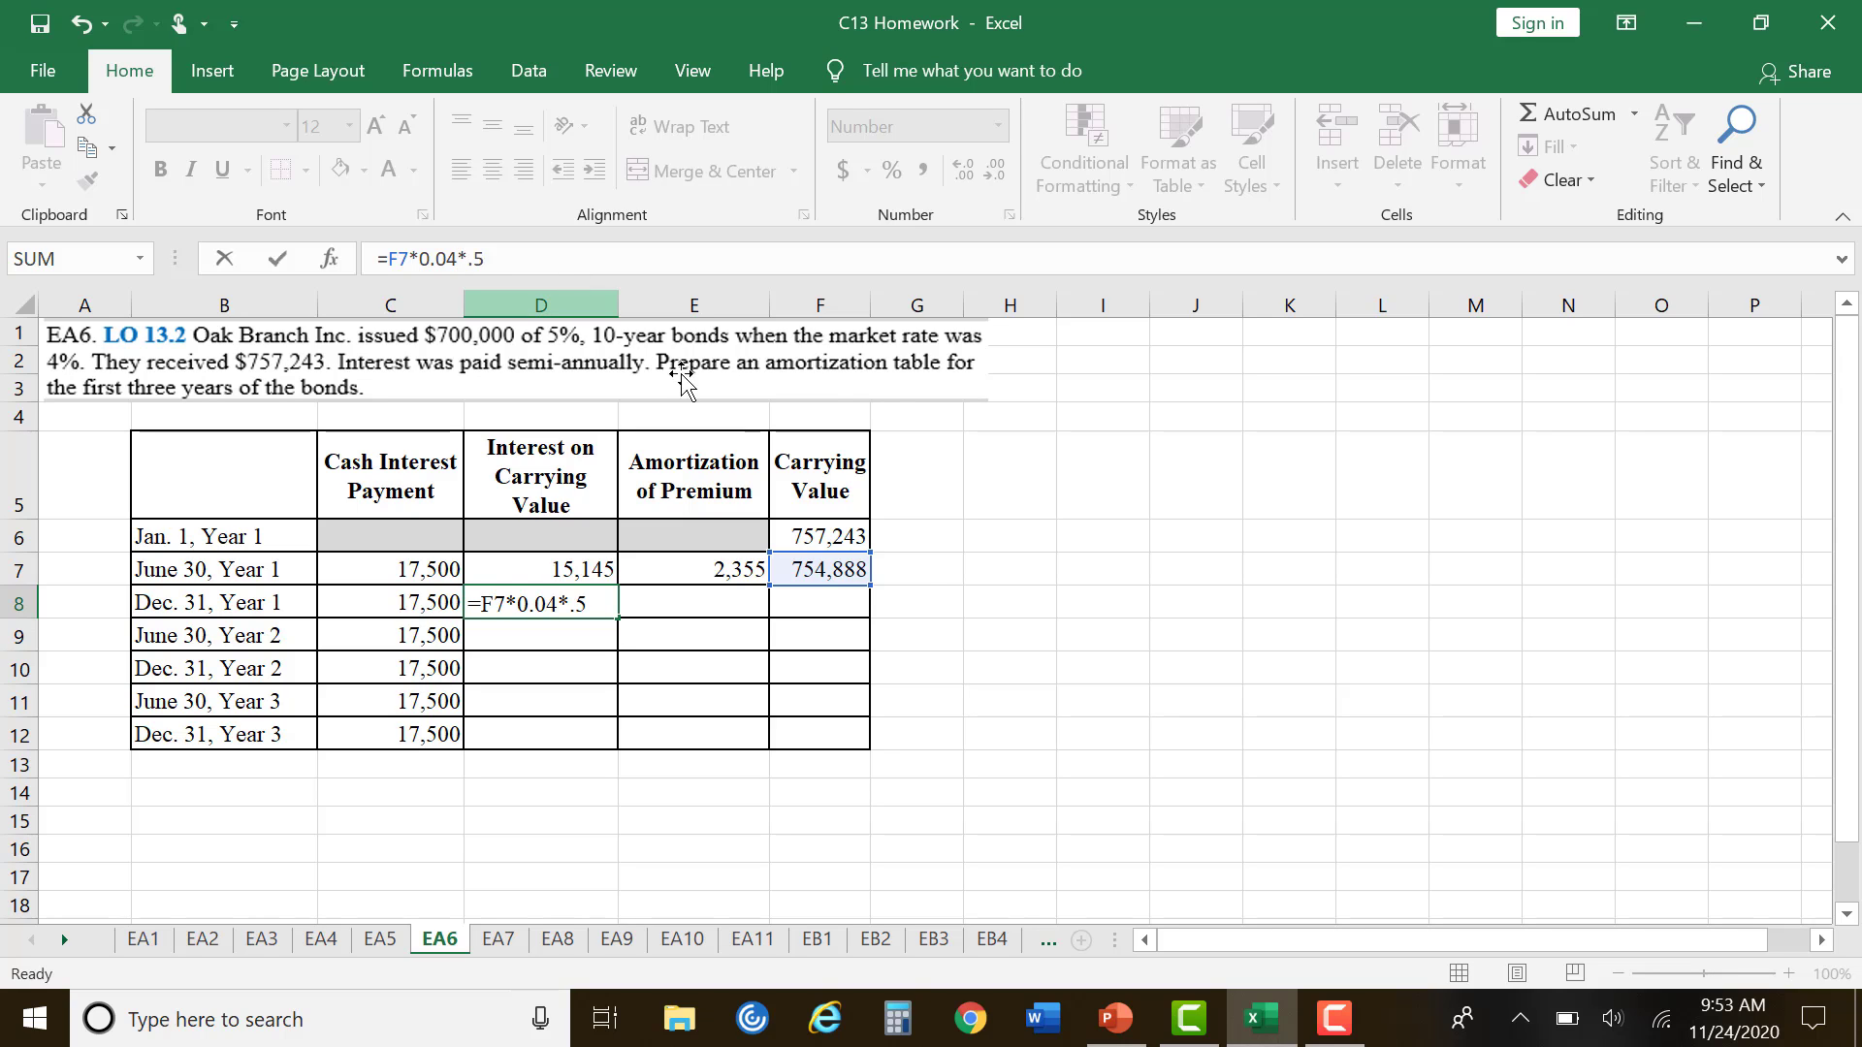
key(ctrl+Return)
click(1154, 663)
Step: Calculate the Dec. 31, Year 1 amortization of premium in E8 as cash payment minus interest with =C8-D8
click(729, 601)
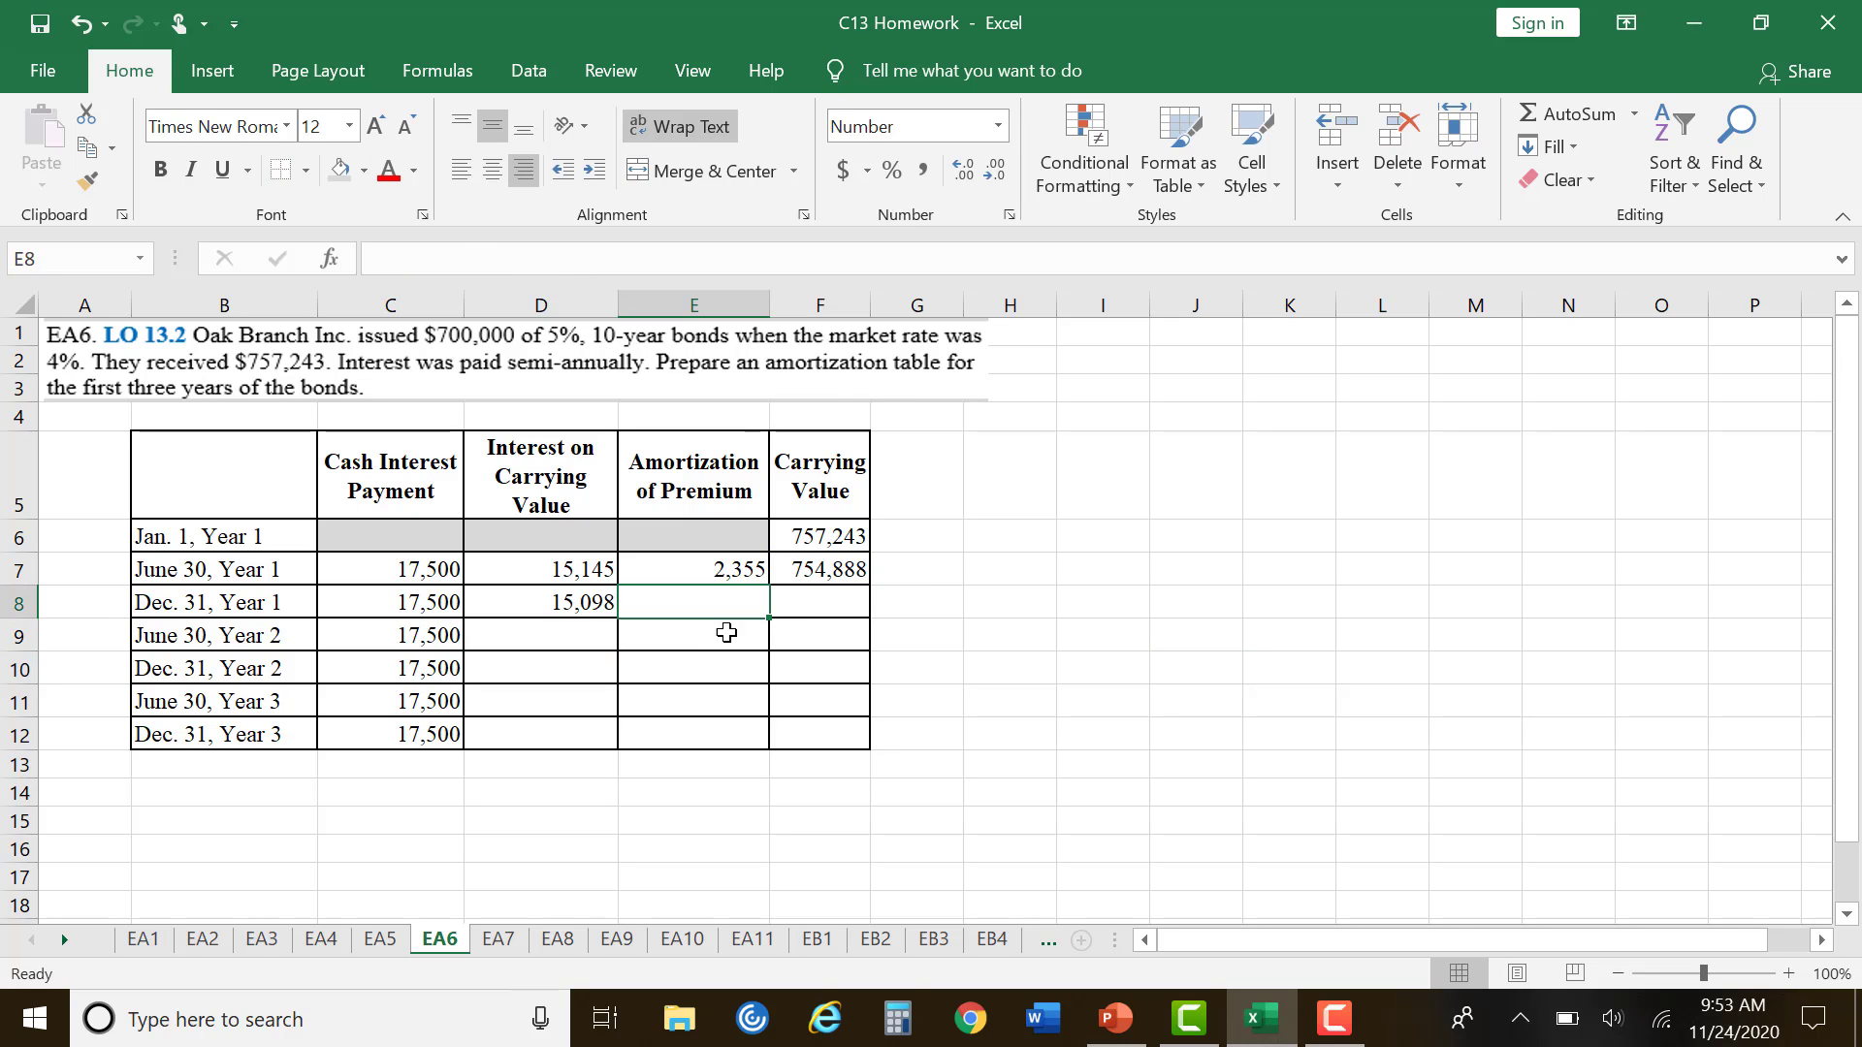
text(=)
click(432, 599)
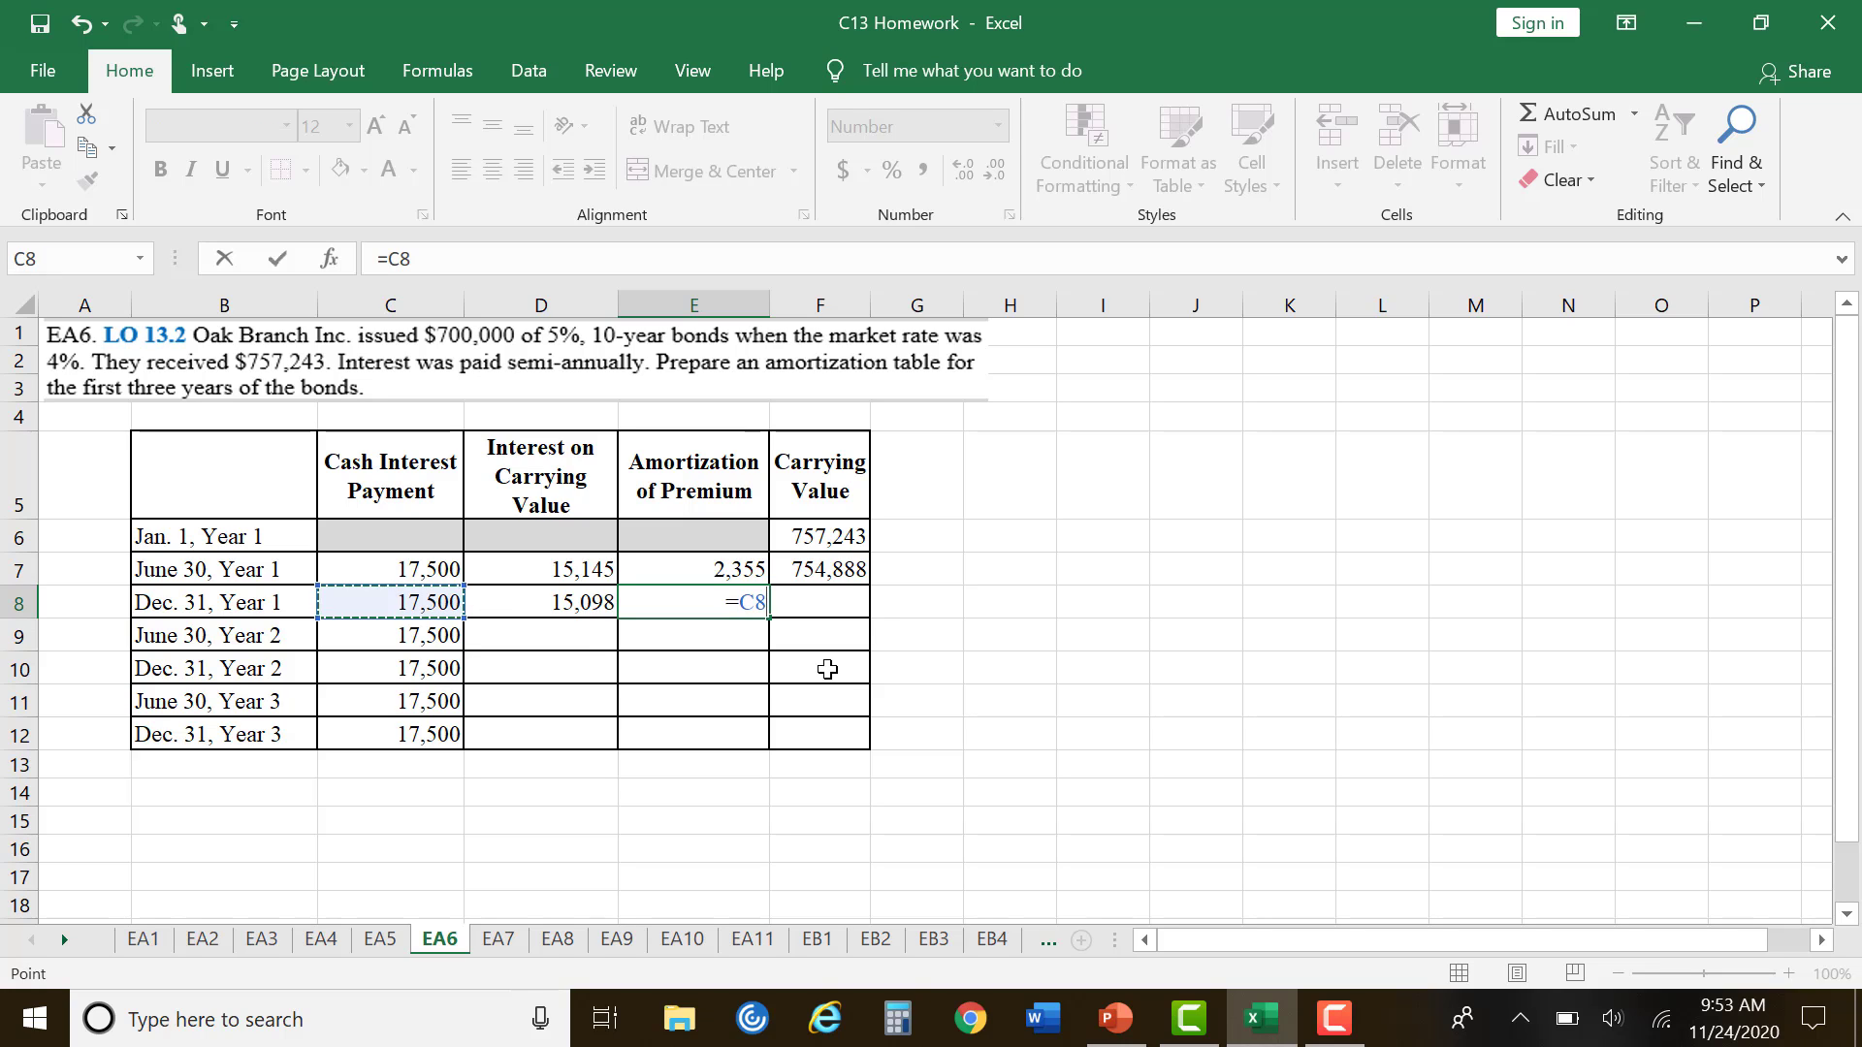
text(-)
click(588, 607)
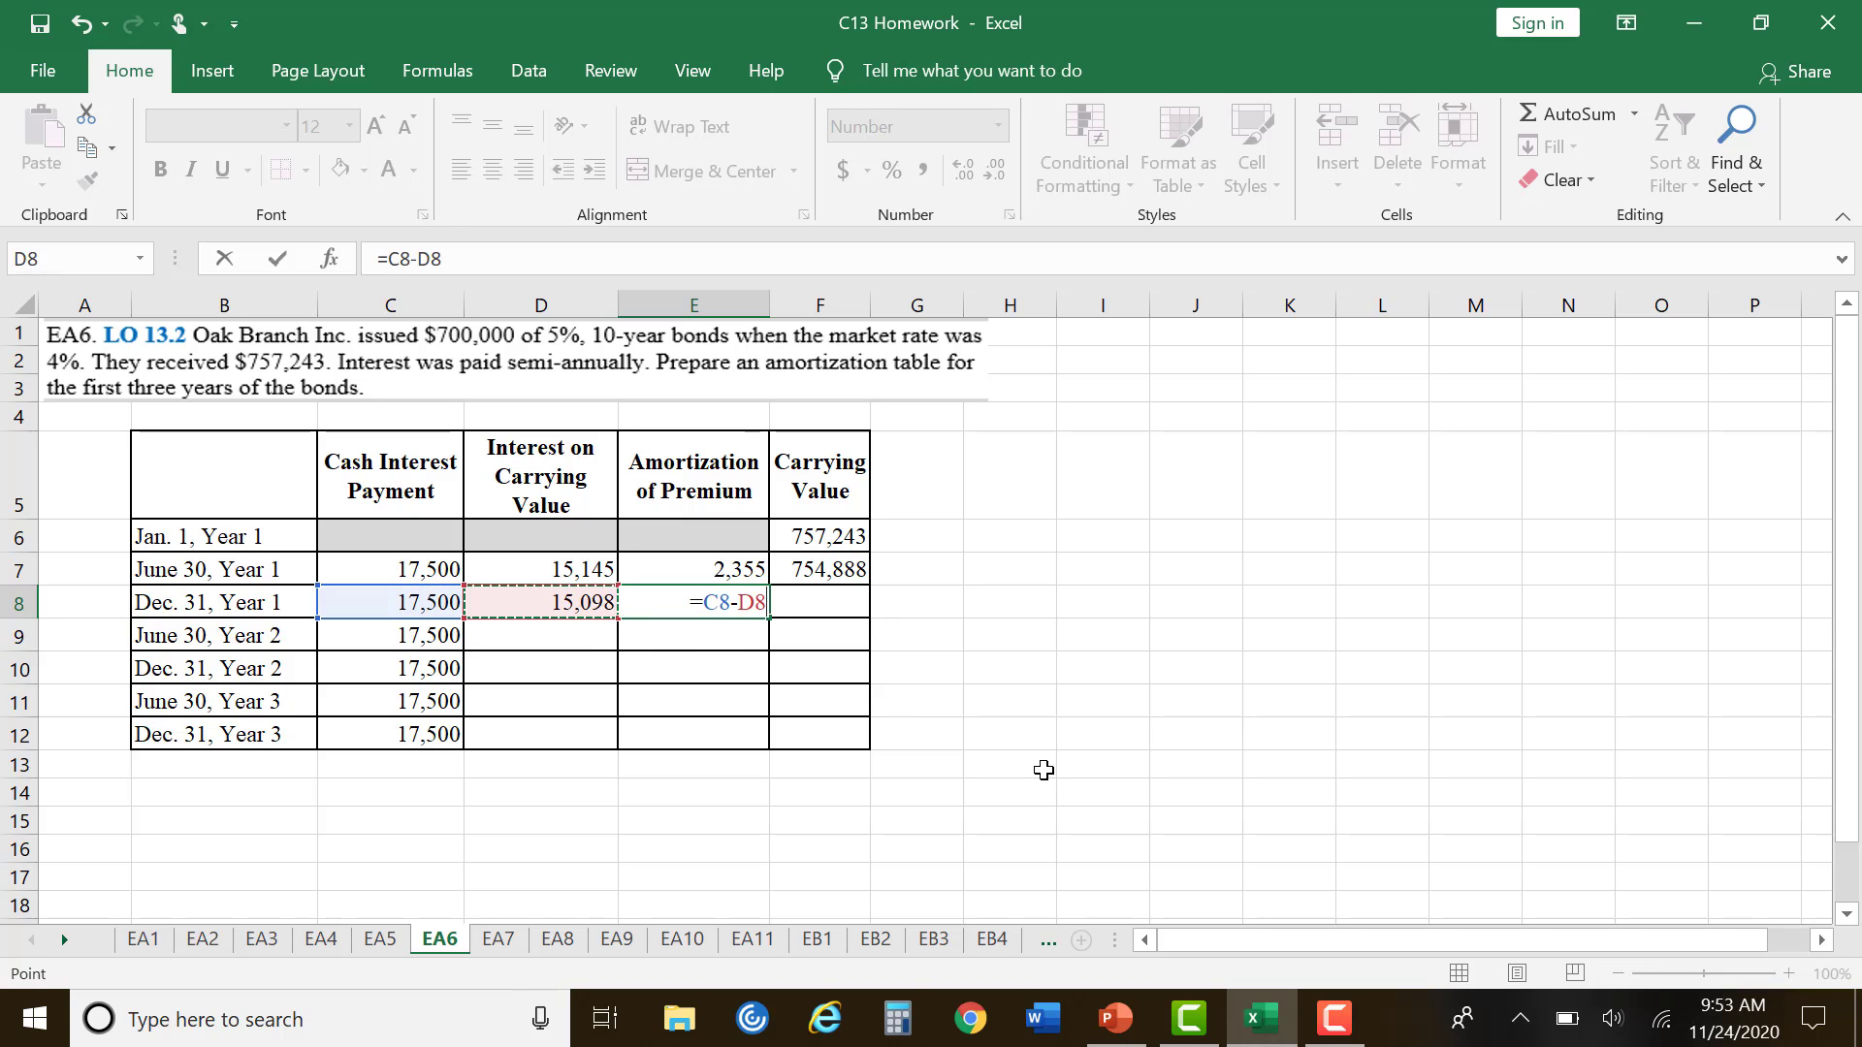
key(Return)
Step: Calculate the Dec. 31, Year 1 carrying value in F8 as prior carrying value minus premium amortization with =F7-E8
click(836, 603)
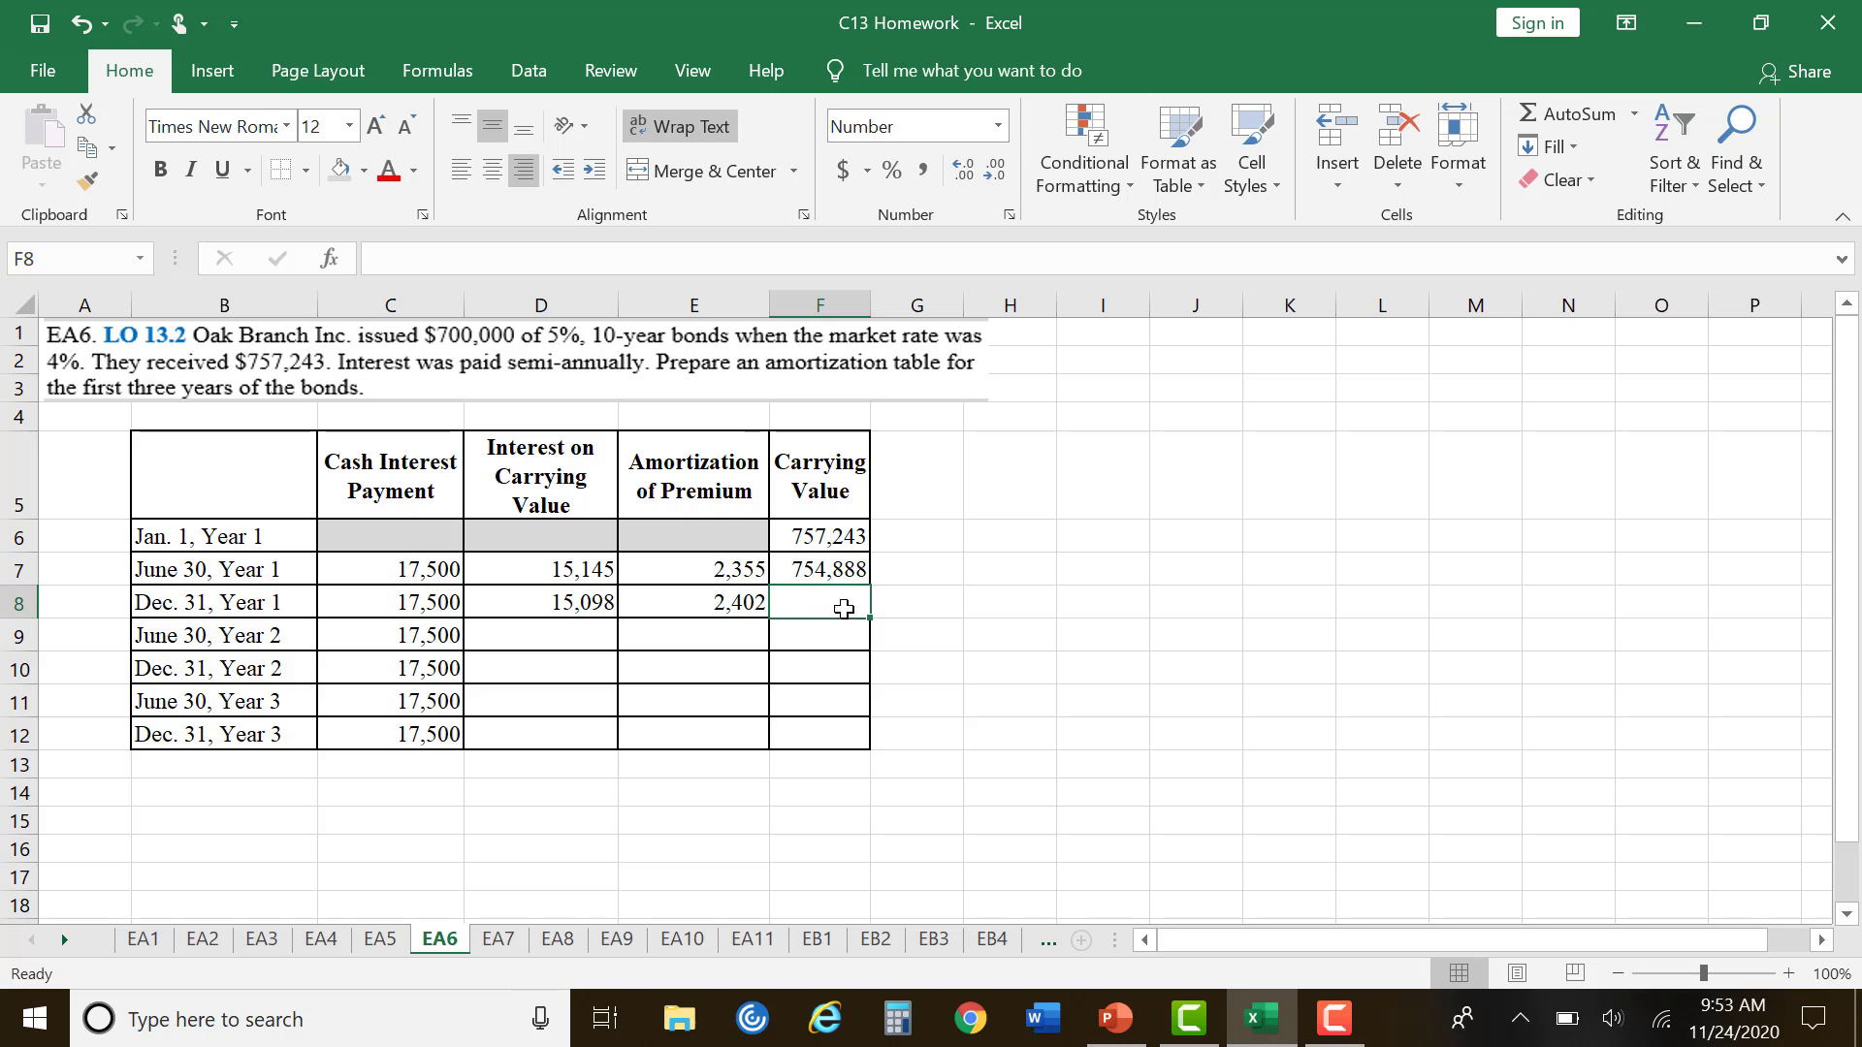
click(853, 567)
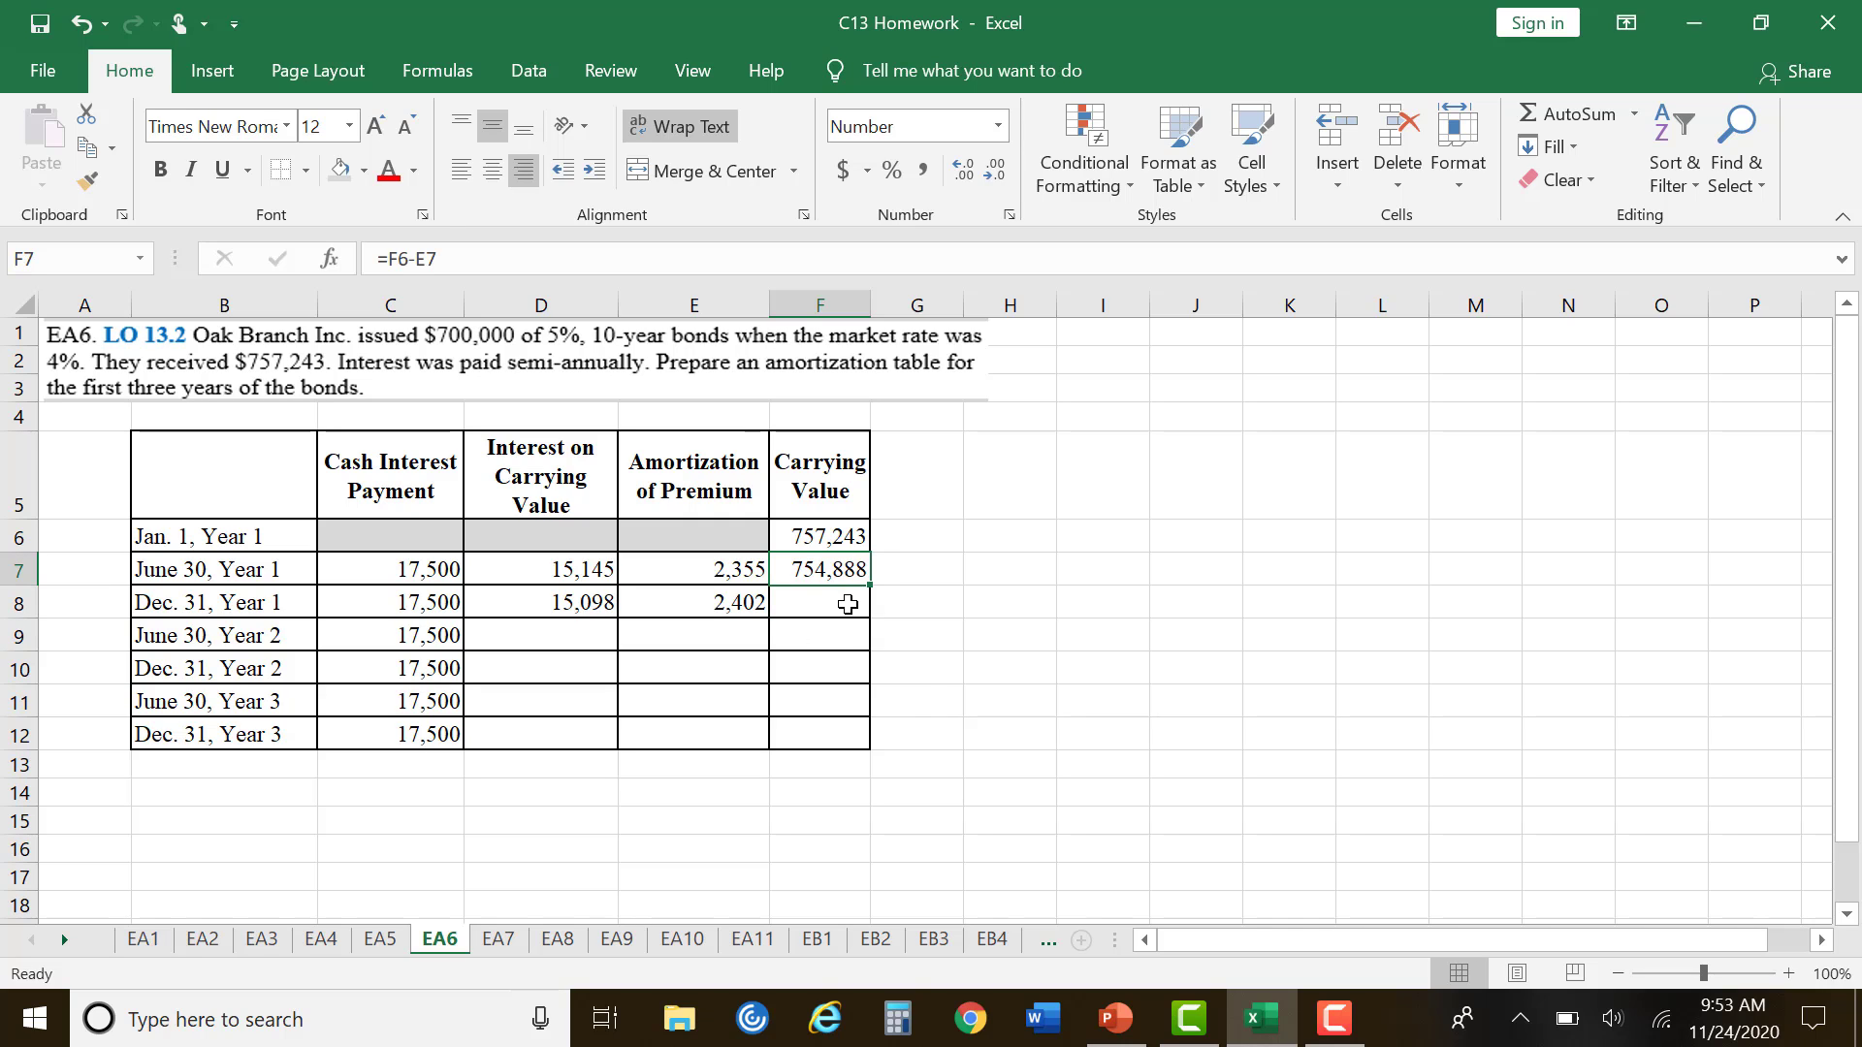
click(849, 604)
text(=)
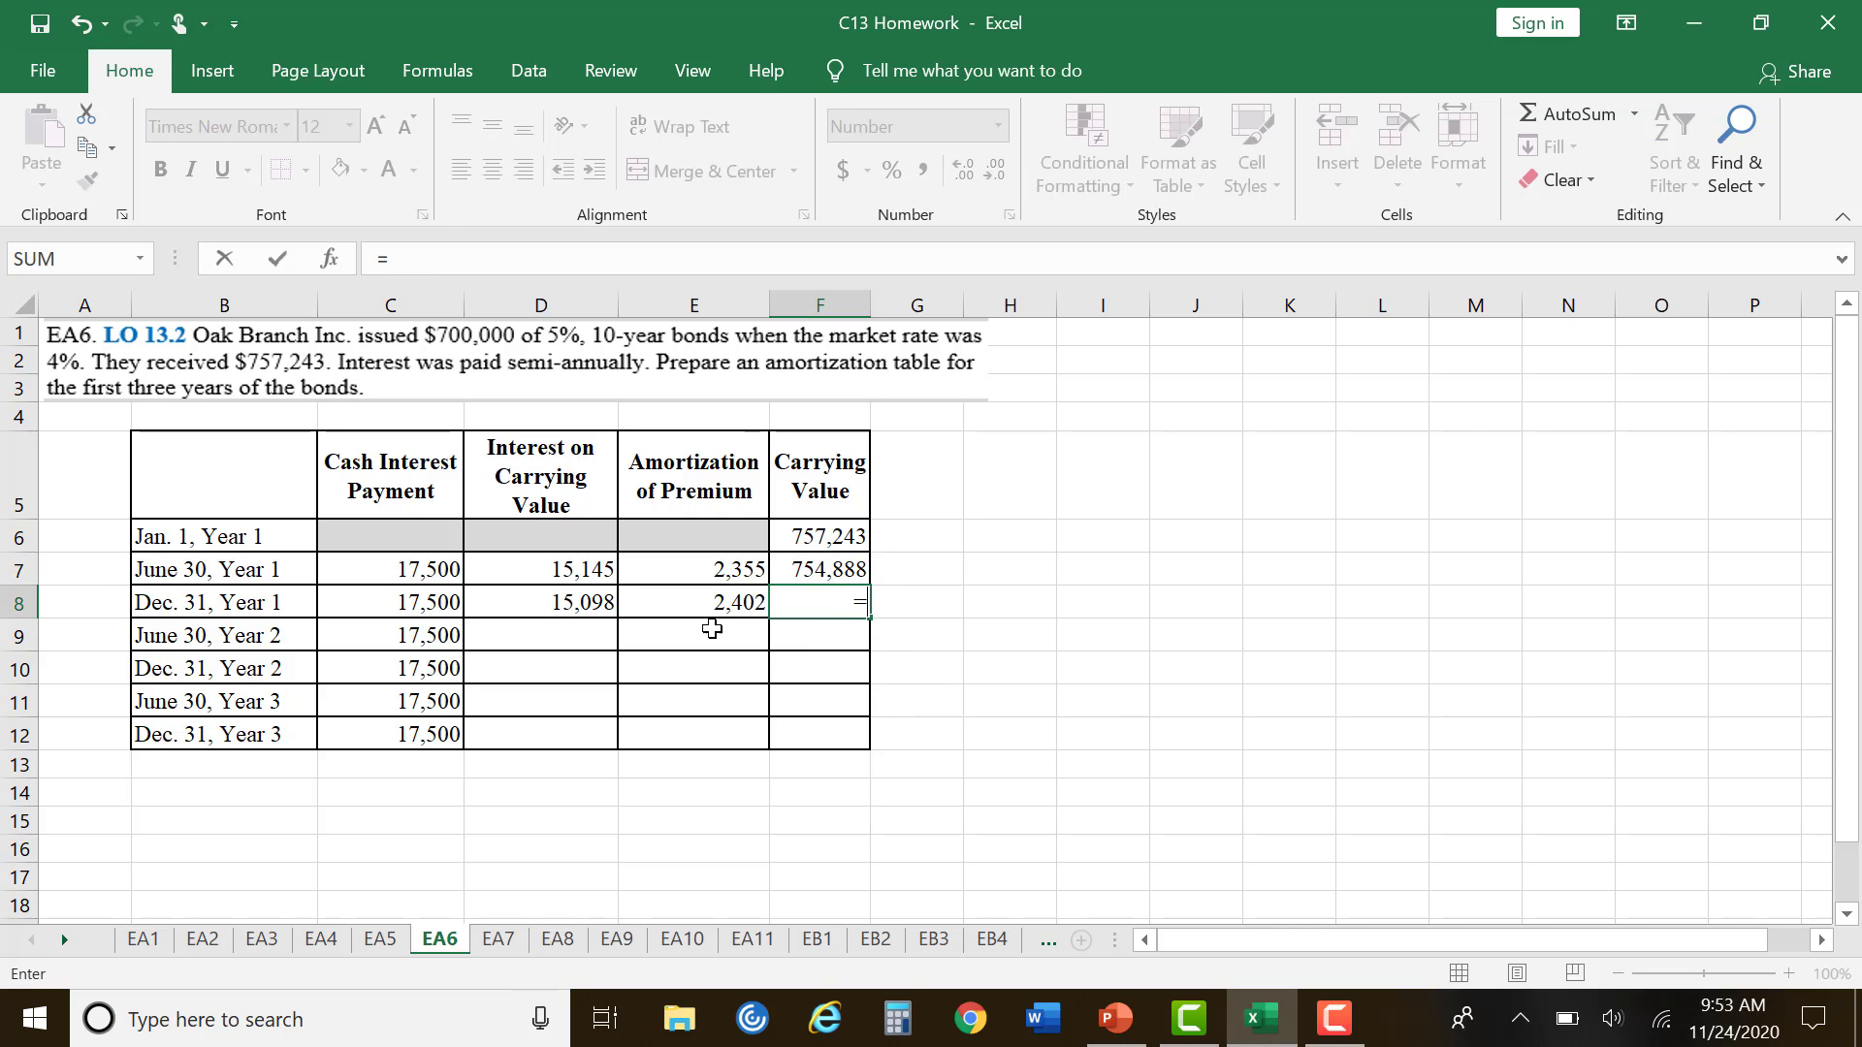
click(829, 570)
text(-)
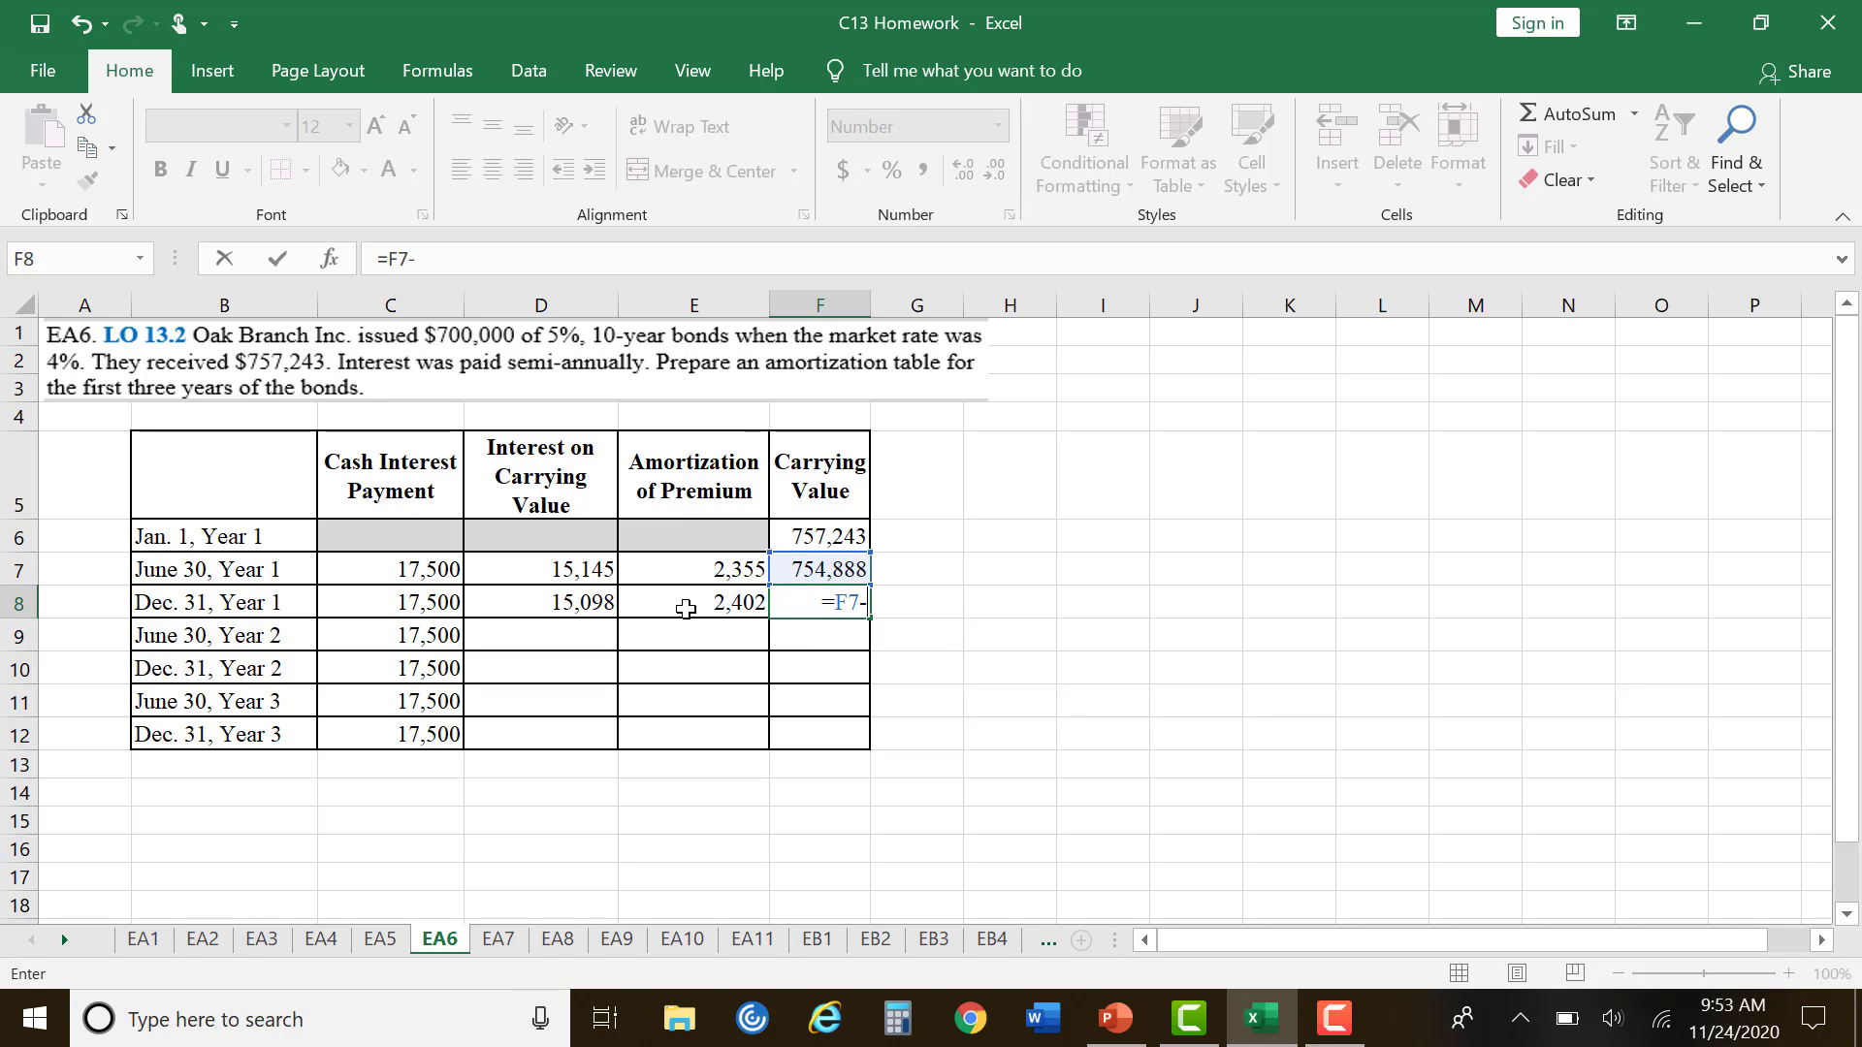
click(689, 602)
key(Return)
click(1018, 762)
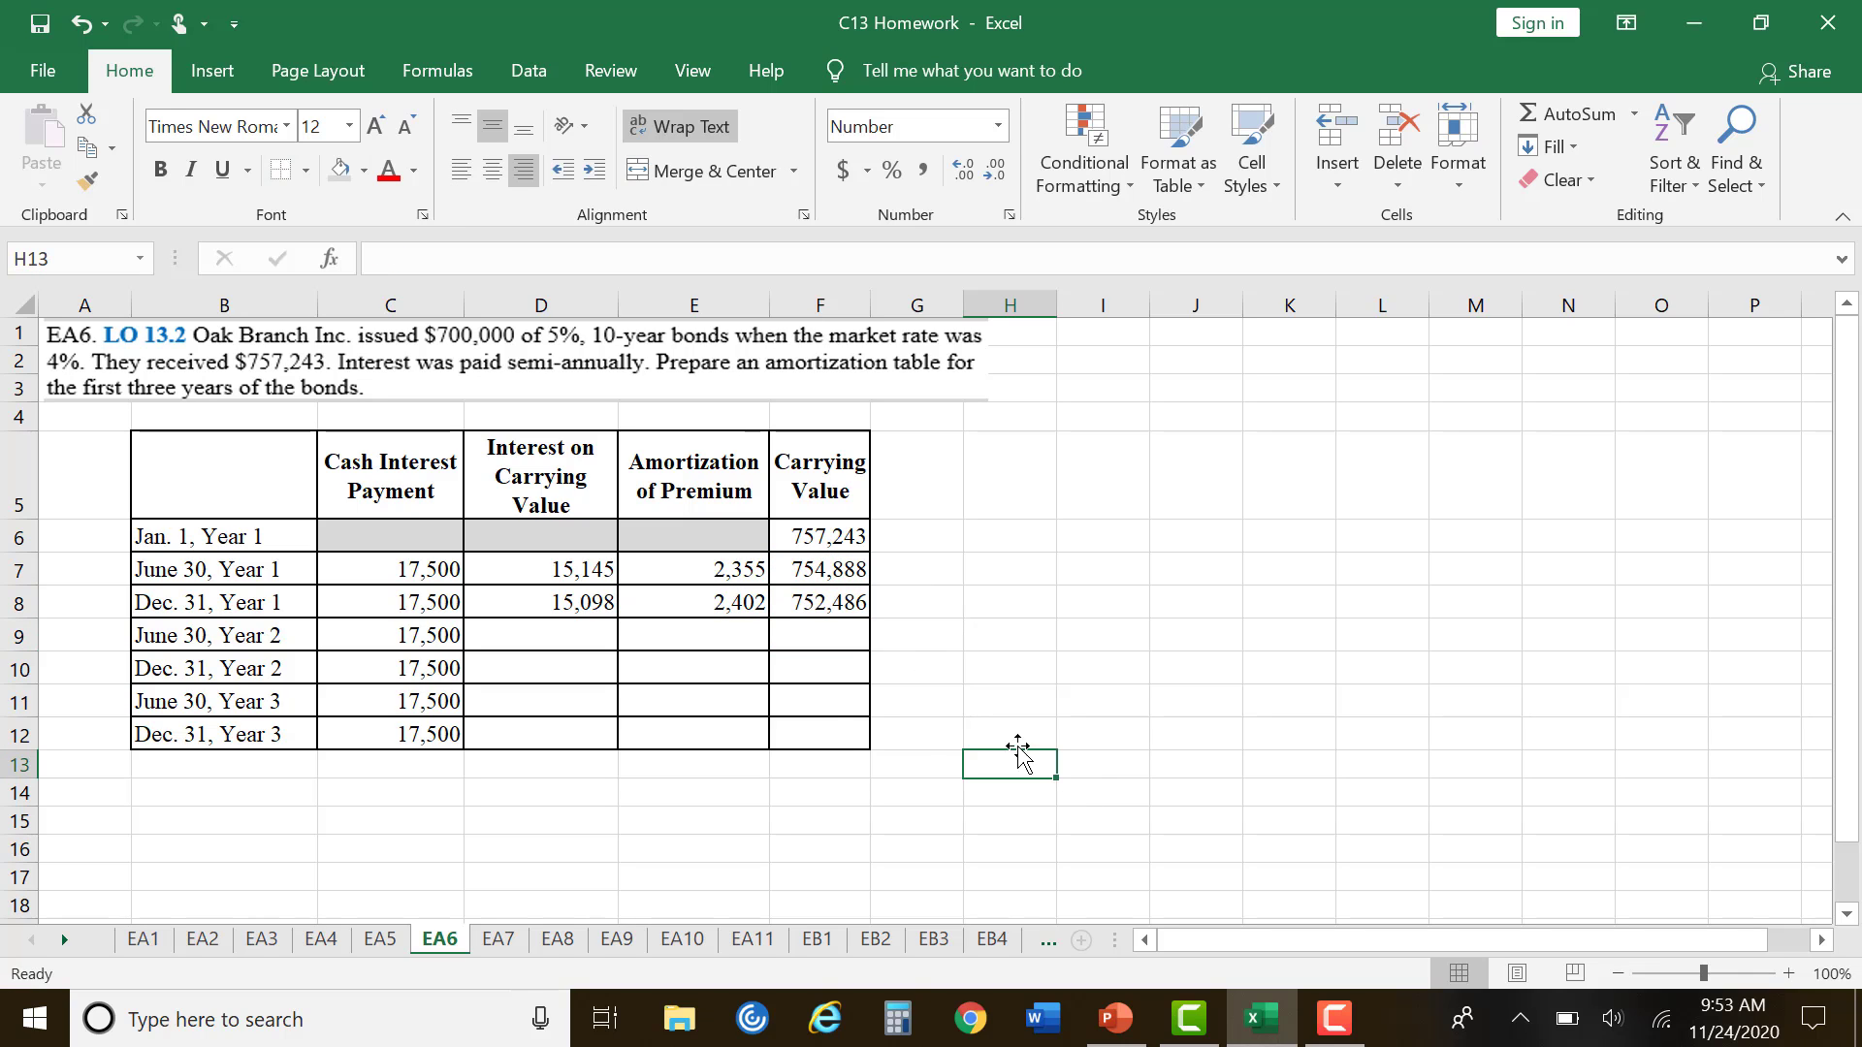
Step: Calculate the June 30, Year 2 interest on carrying value in D9 with =F8*.04
click(597, 640)
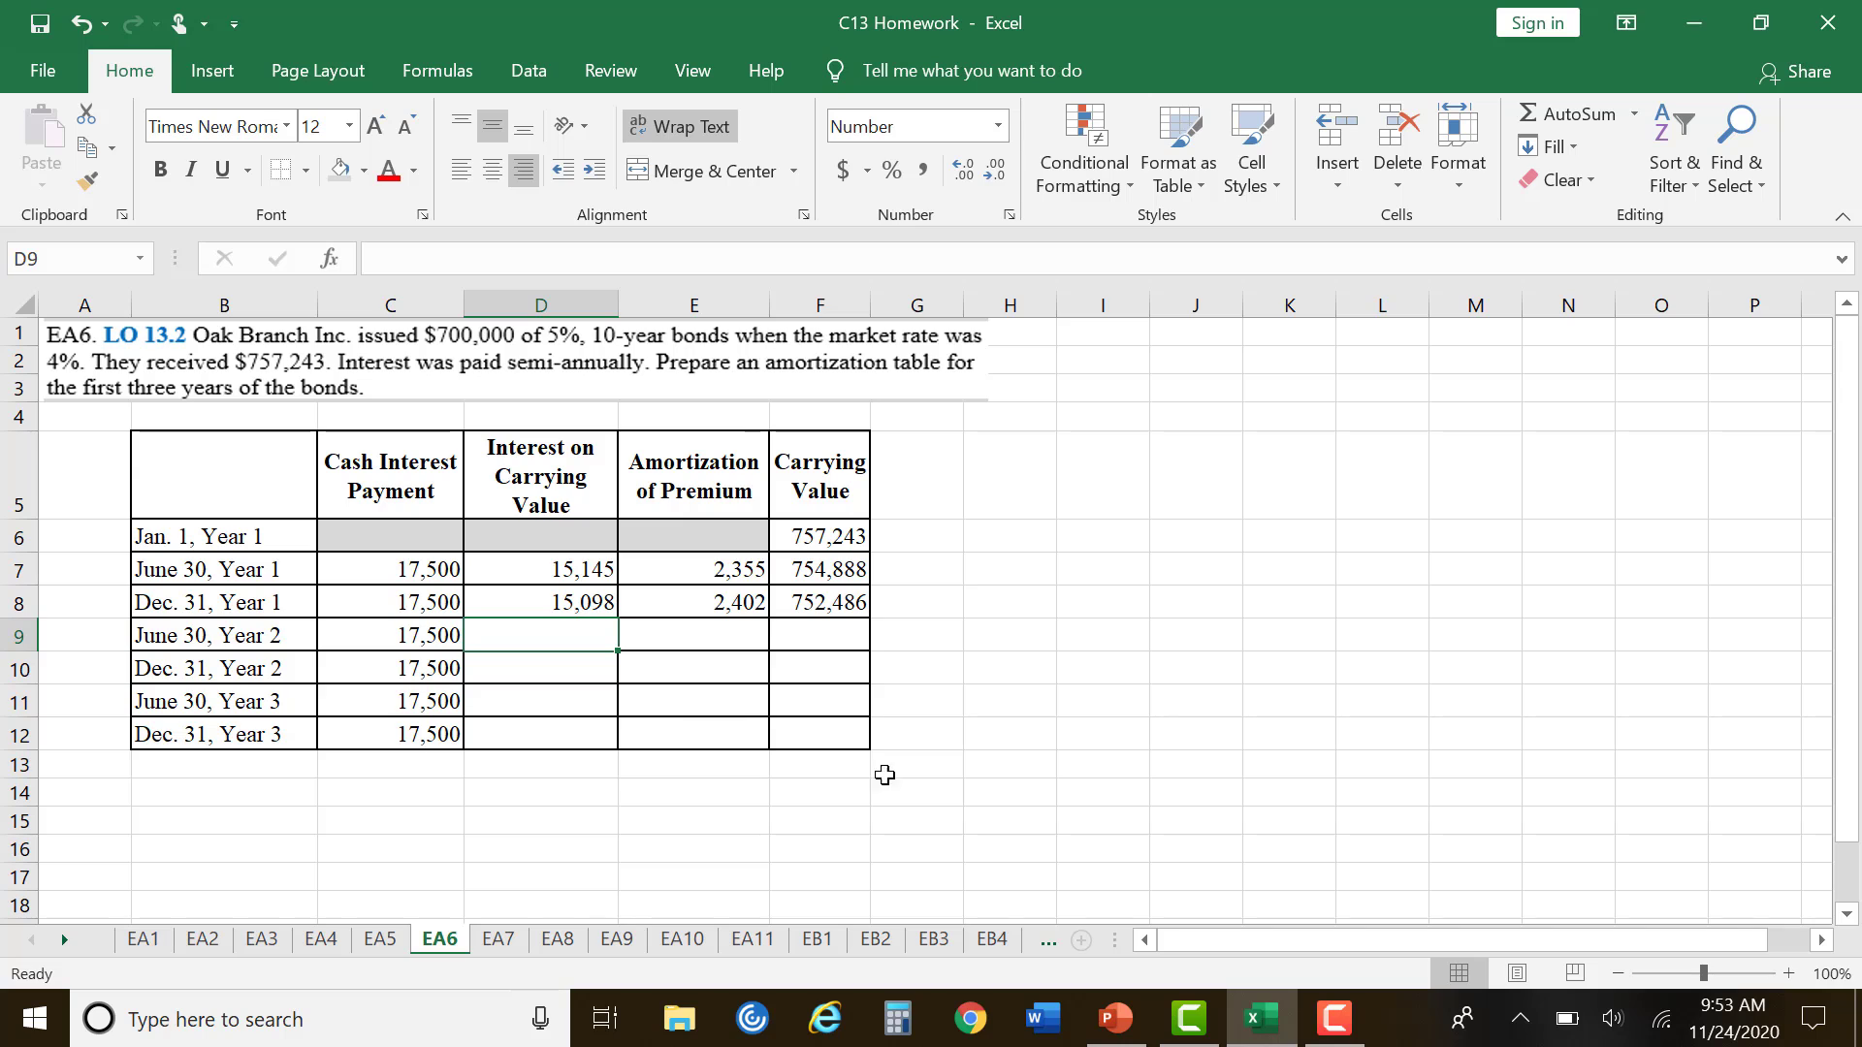
text(=)
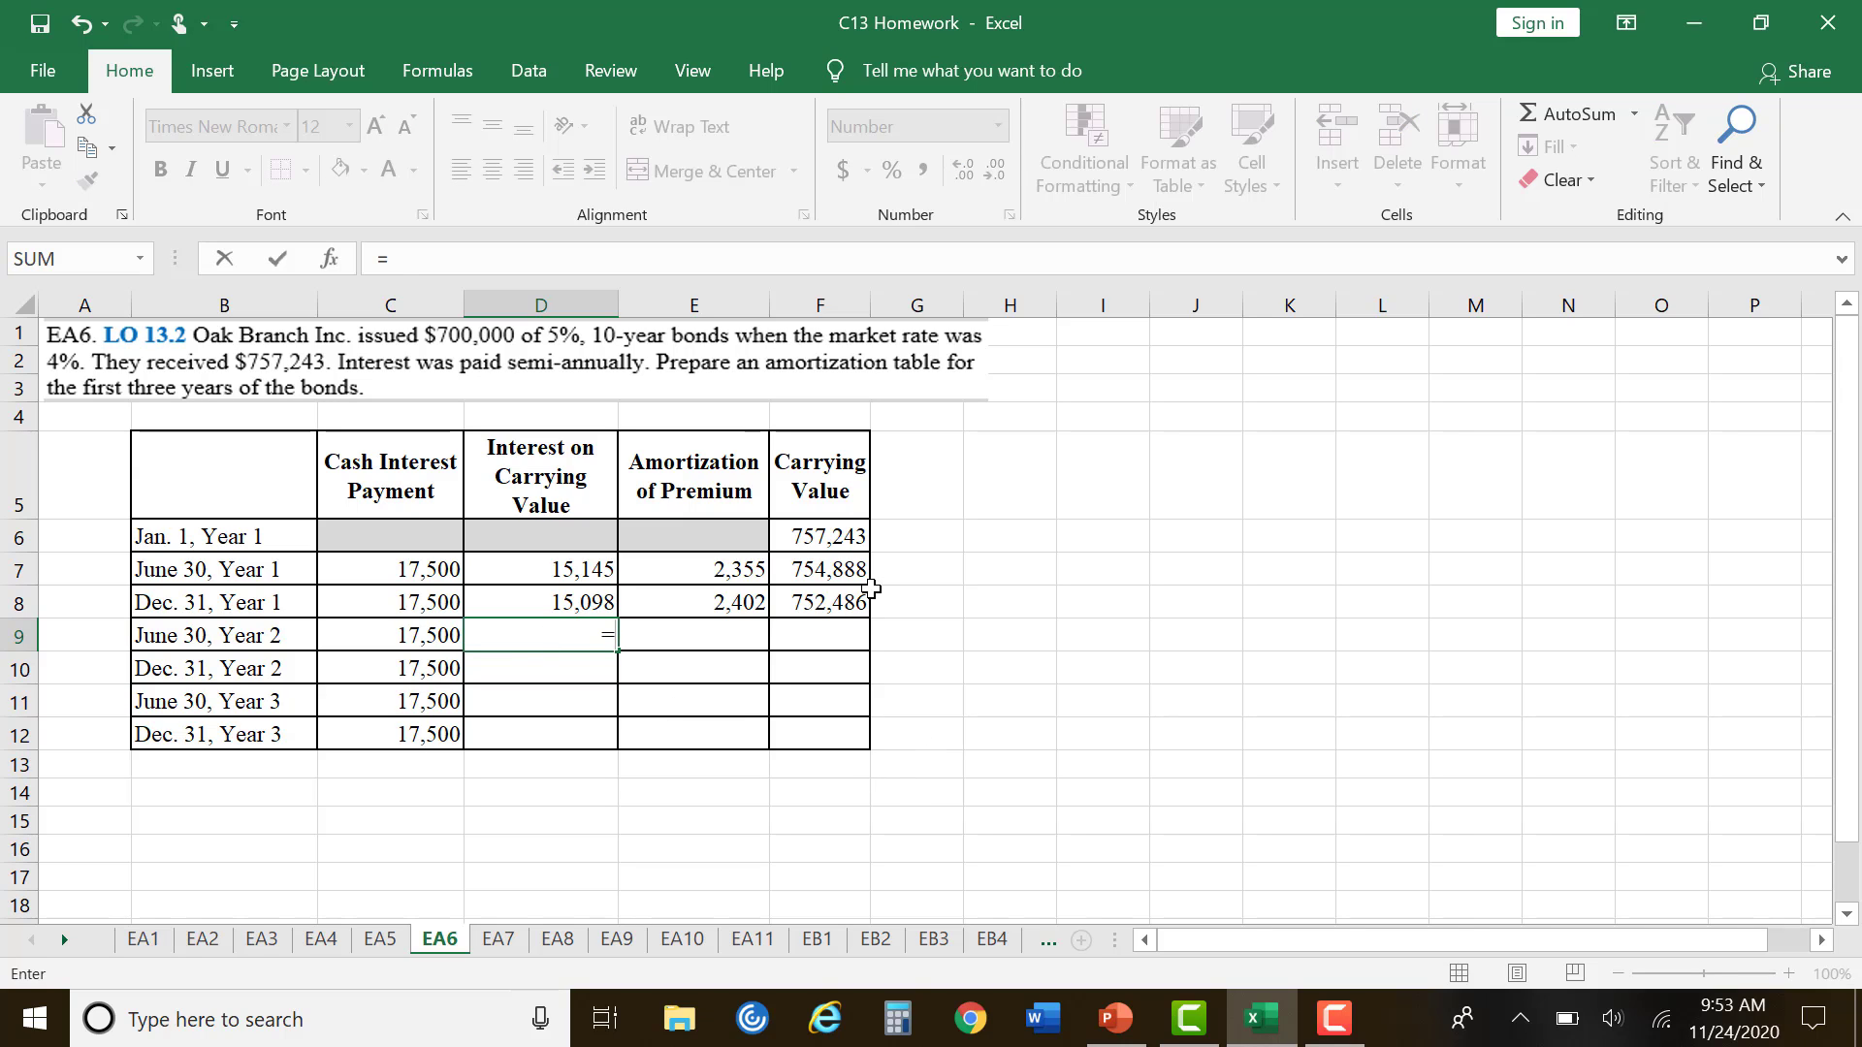
click(862, 598)
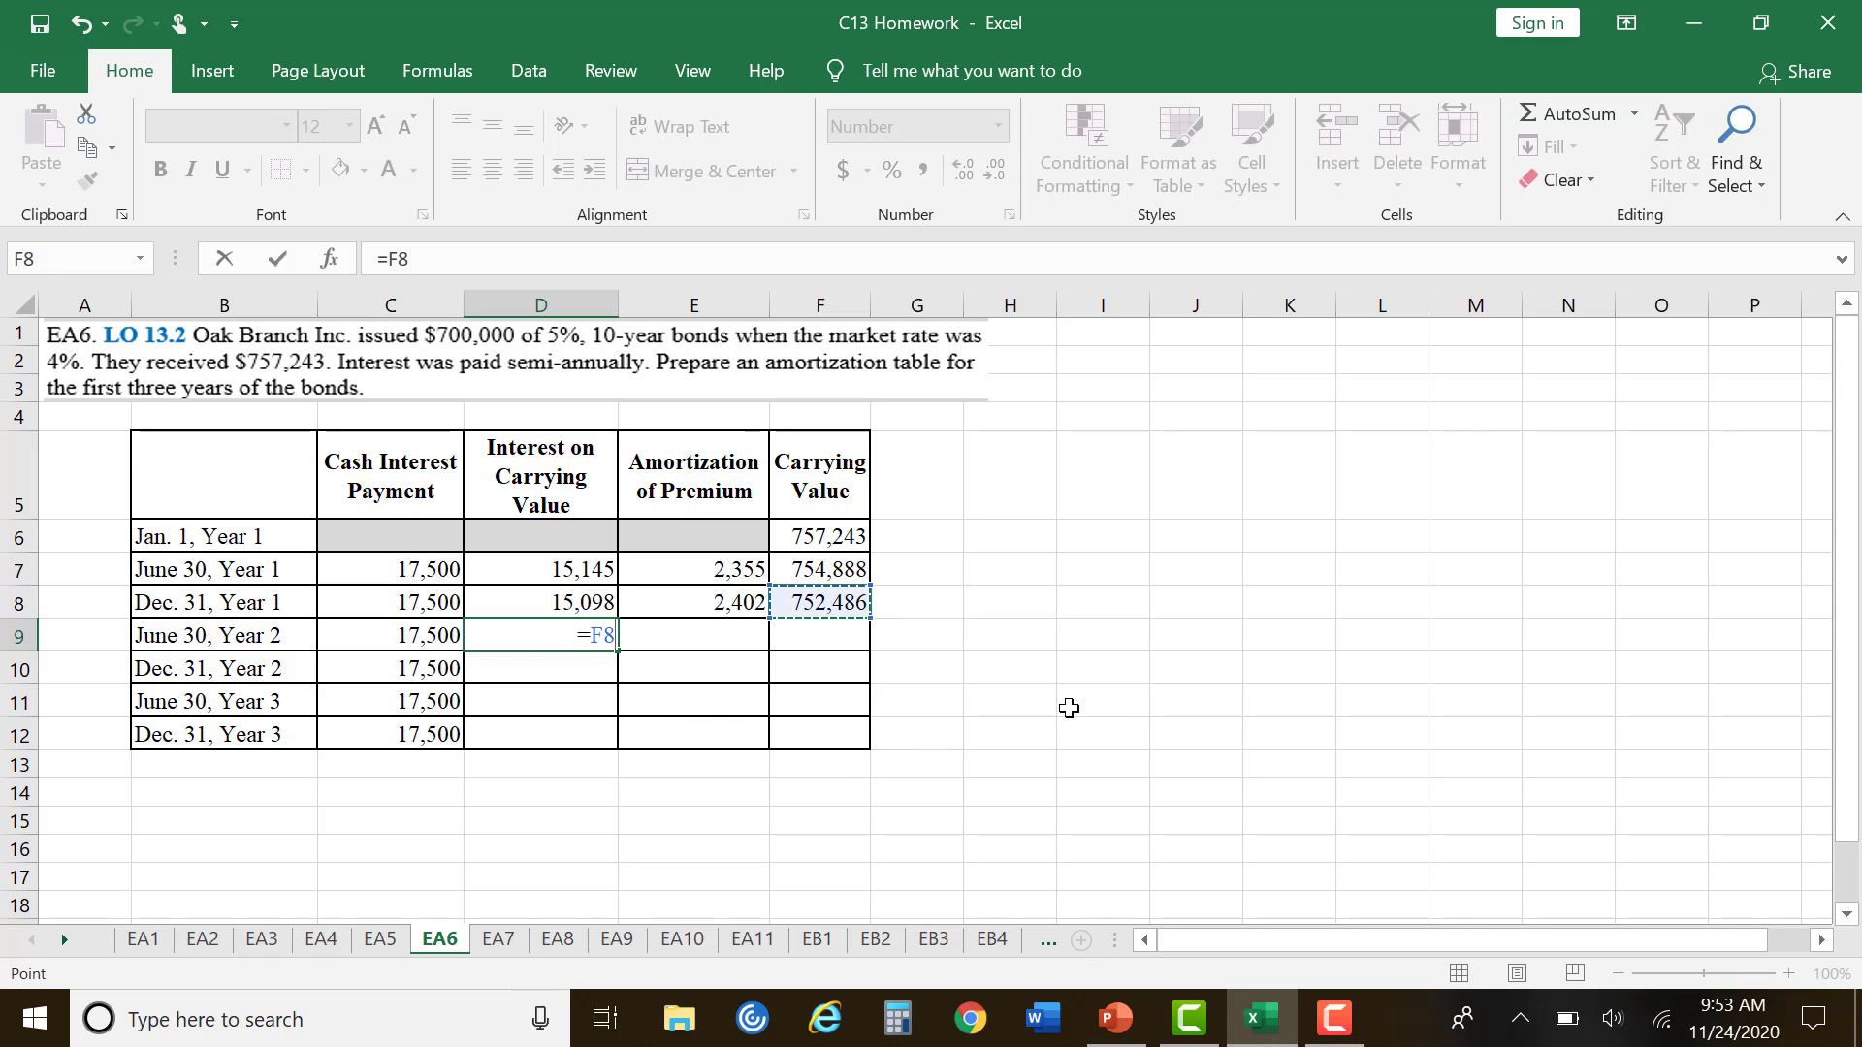
text(*.0)
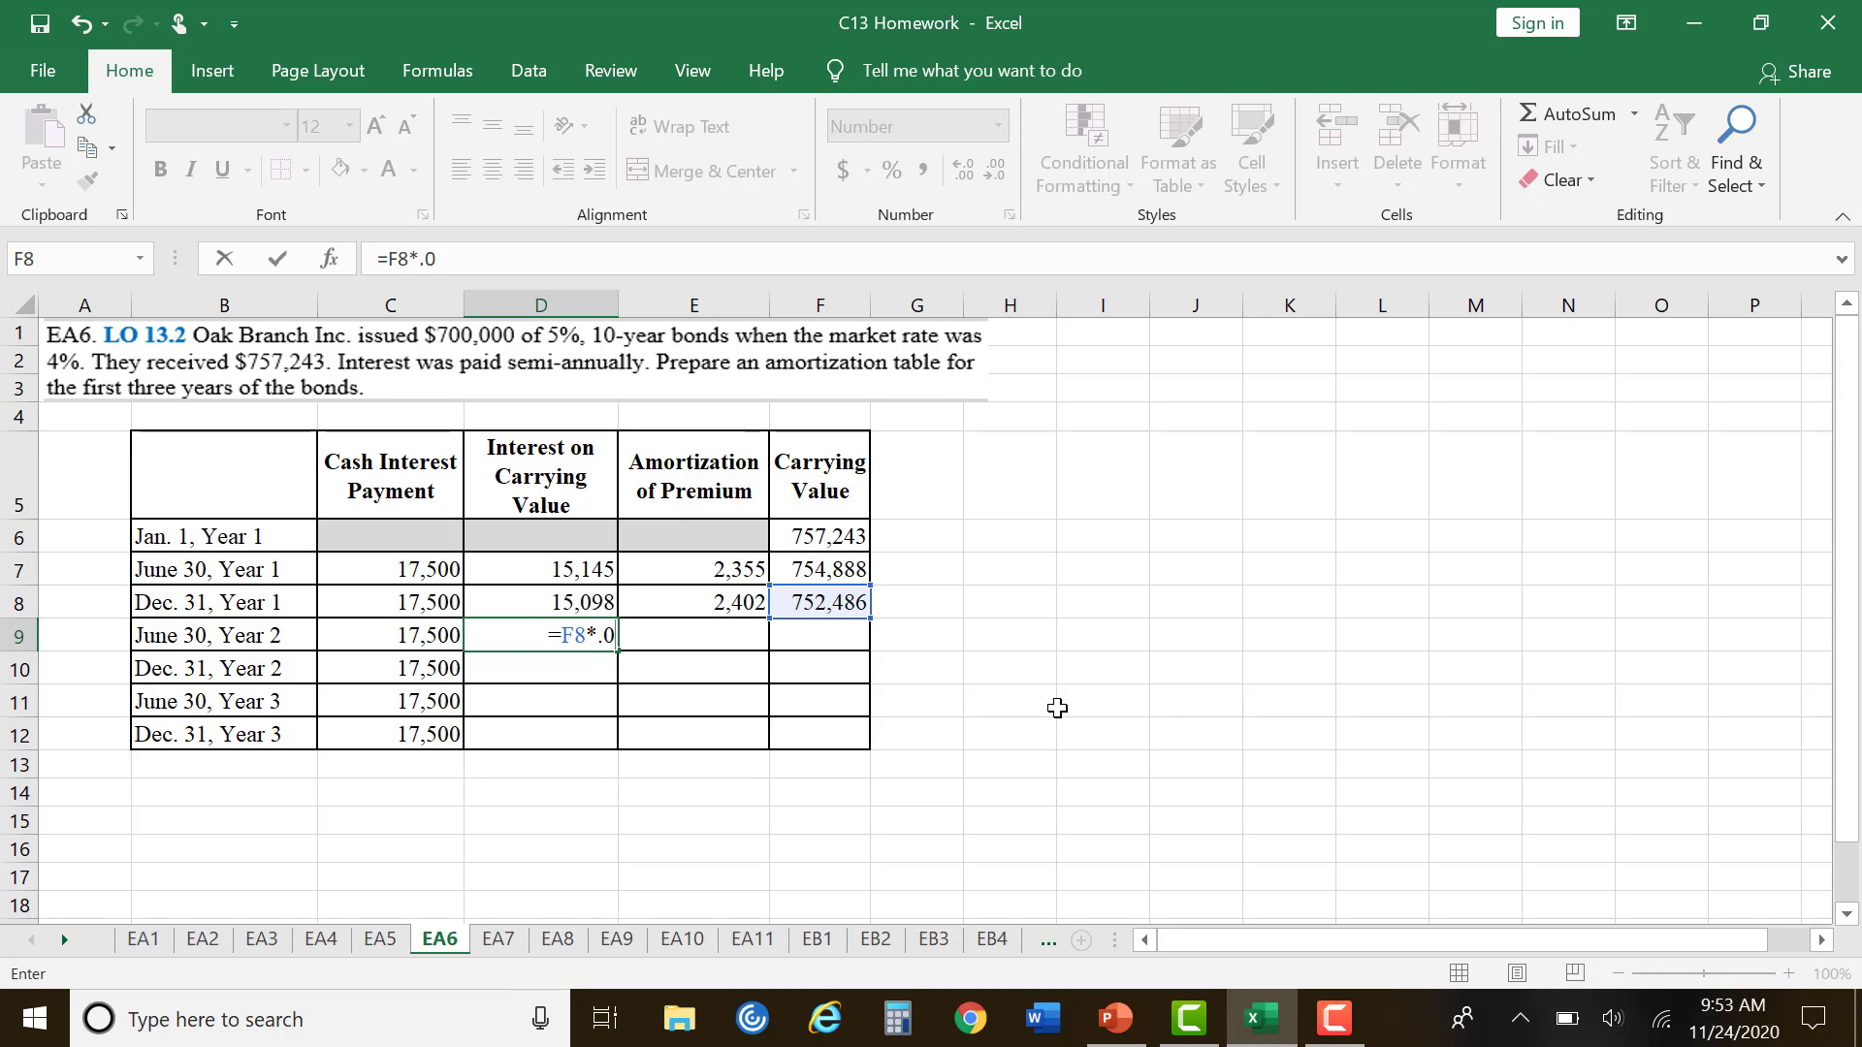
text(4)
key(Return)
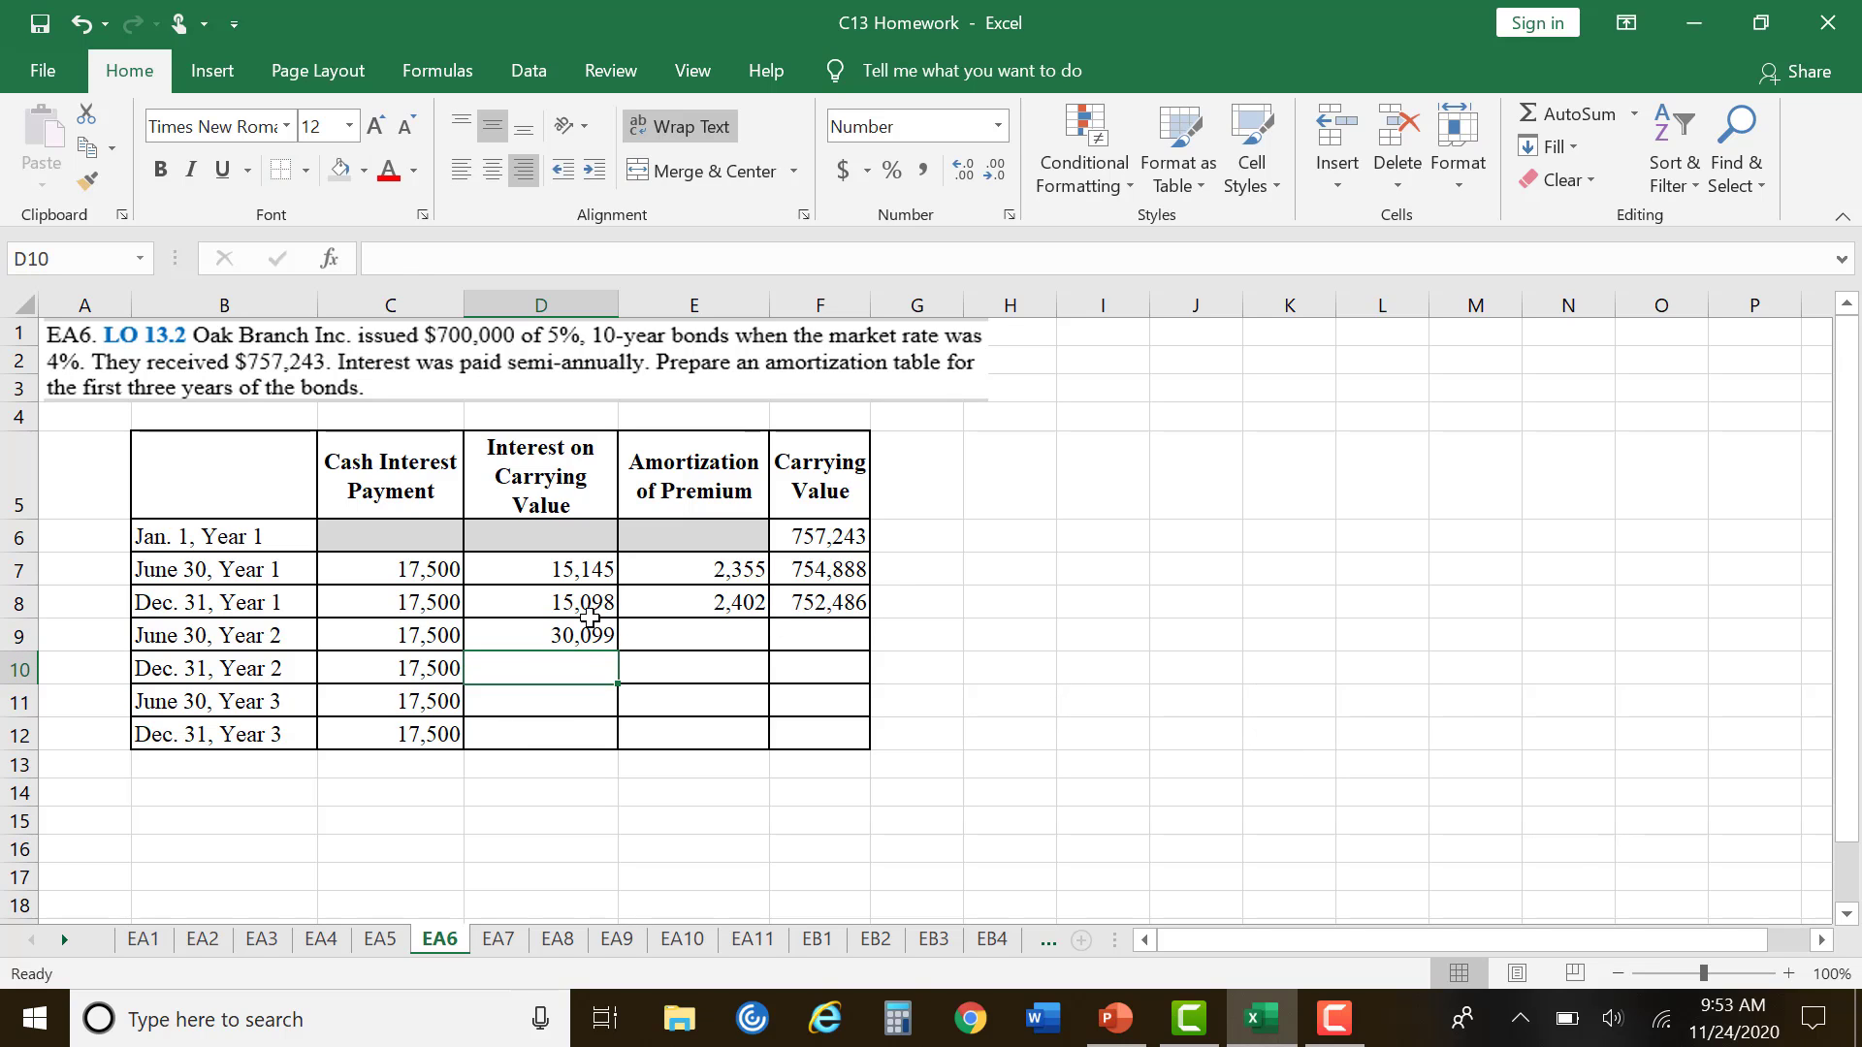
Step: Extend the June 30, Year 2 interest formula in D9 to the semi-annual =F8*0.04*.5
click(587, 633)
click(567, 254)
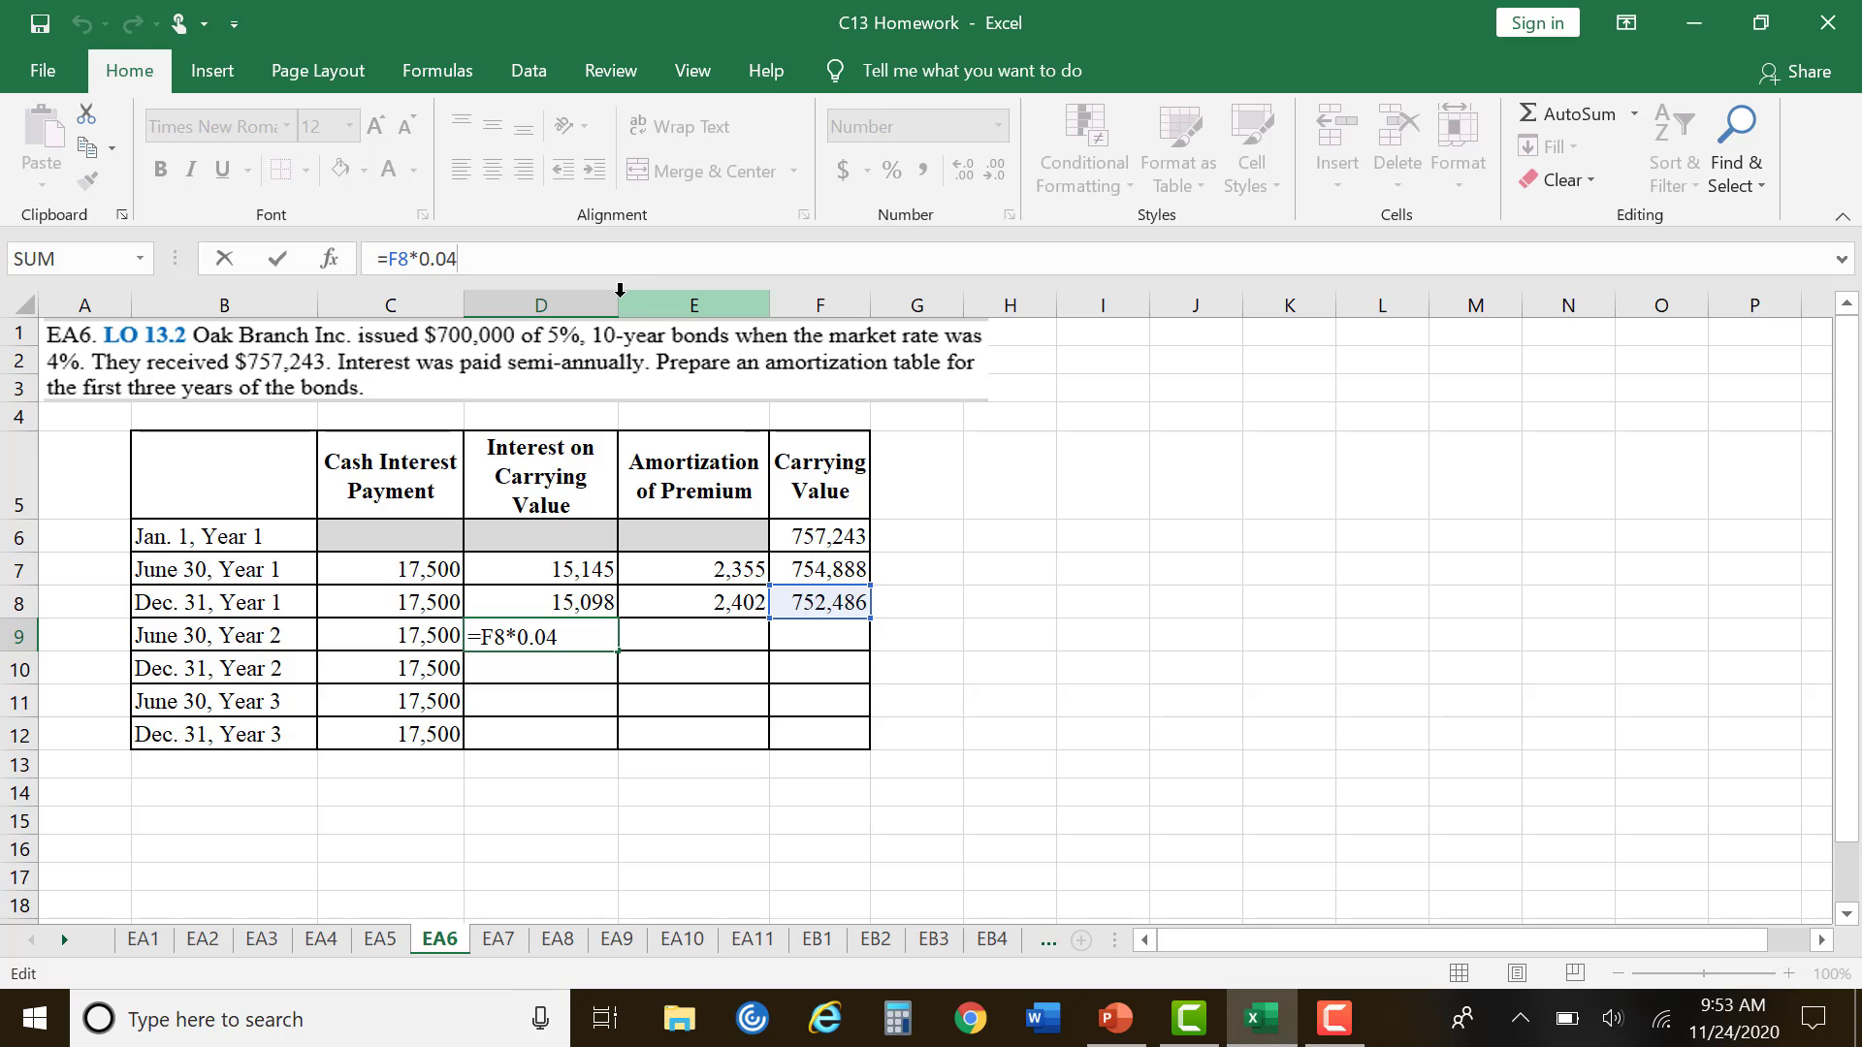
text(*)
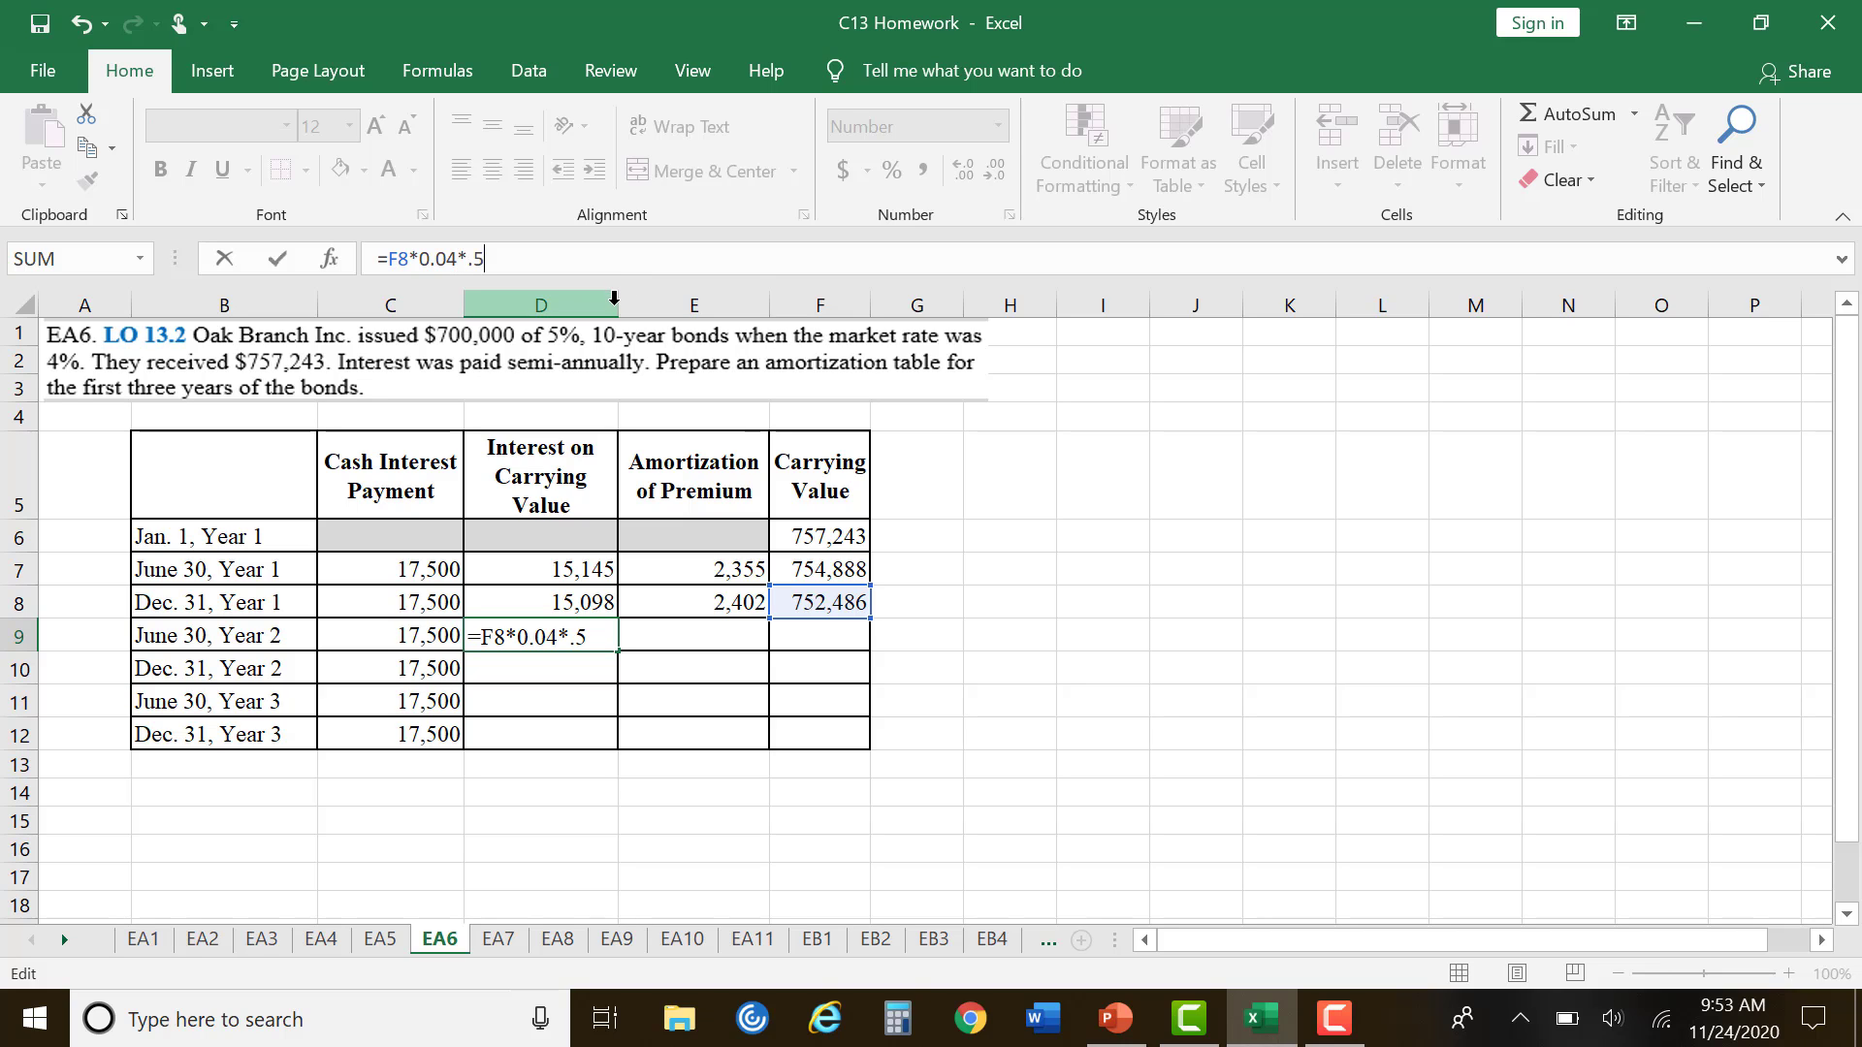
click(1196, 667)
Step: Calculate the June 30, Year 2 amortization of premium in E9 as cash payment minus interest with =C9-D9
click(740, 636)
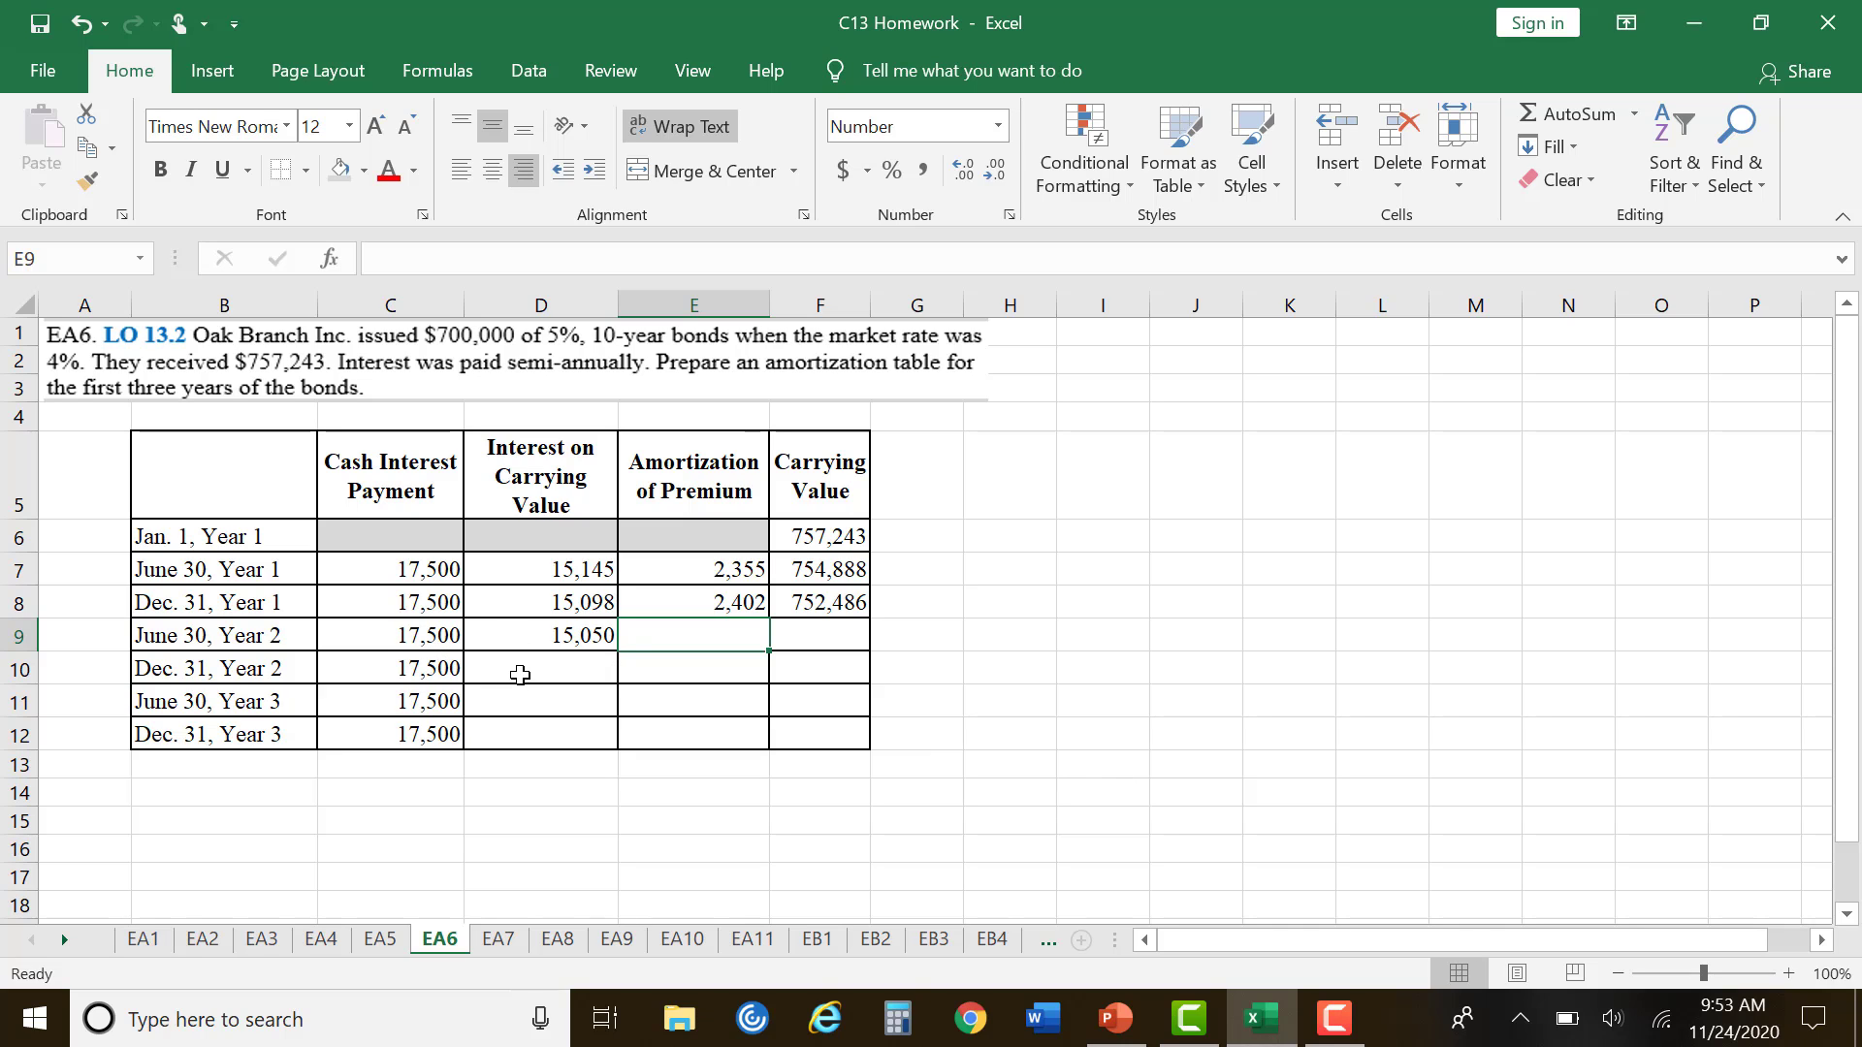
text(=)
click(390, 639)
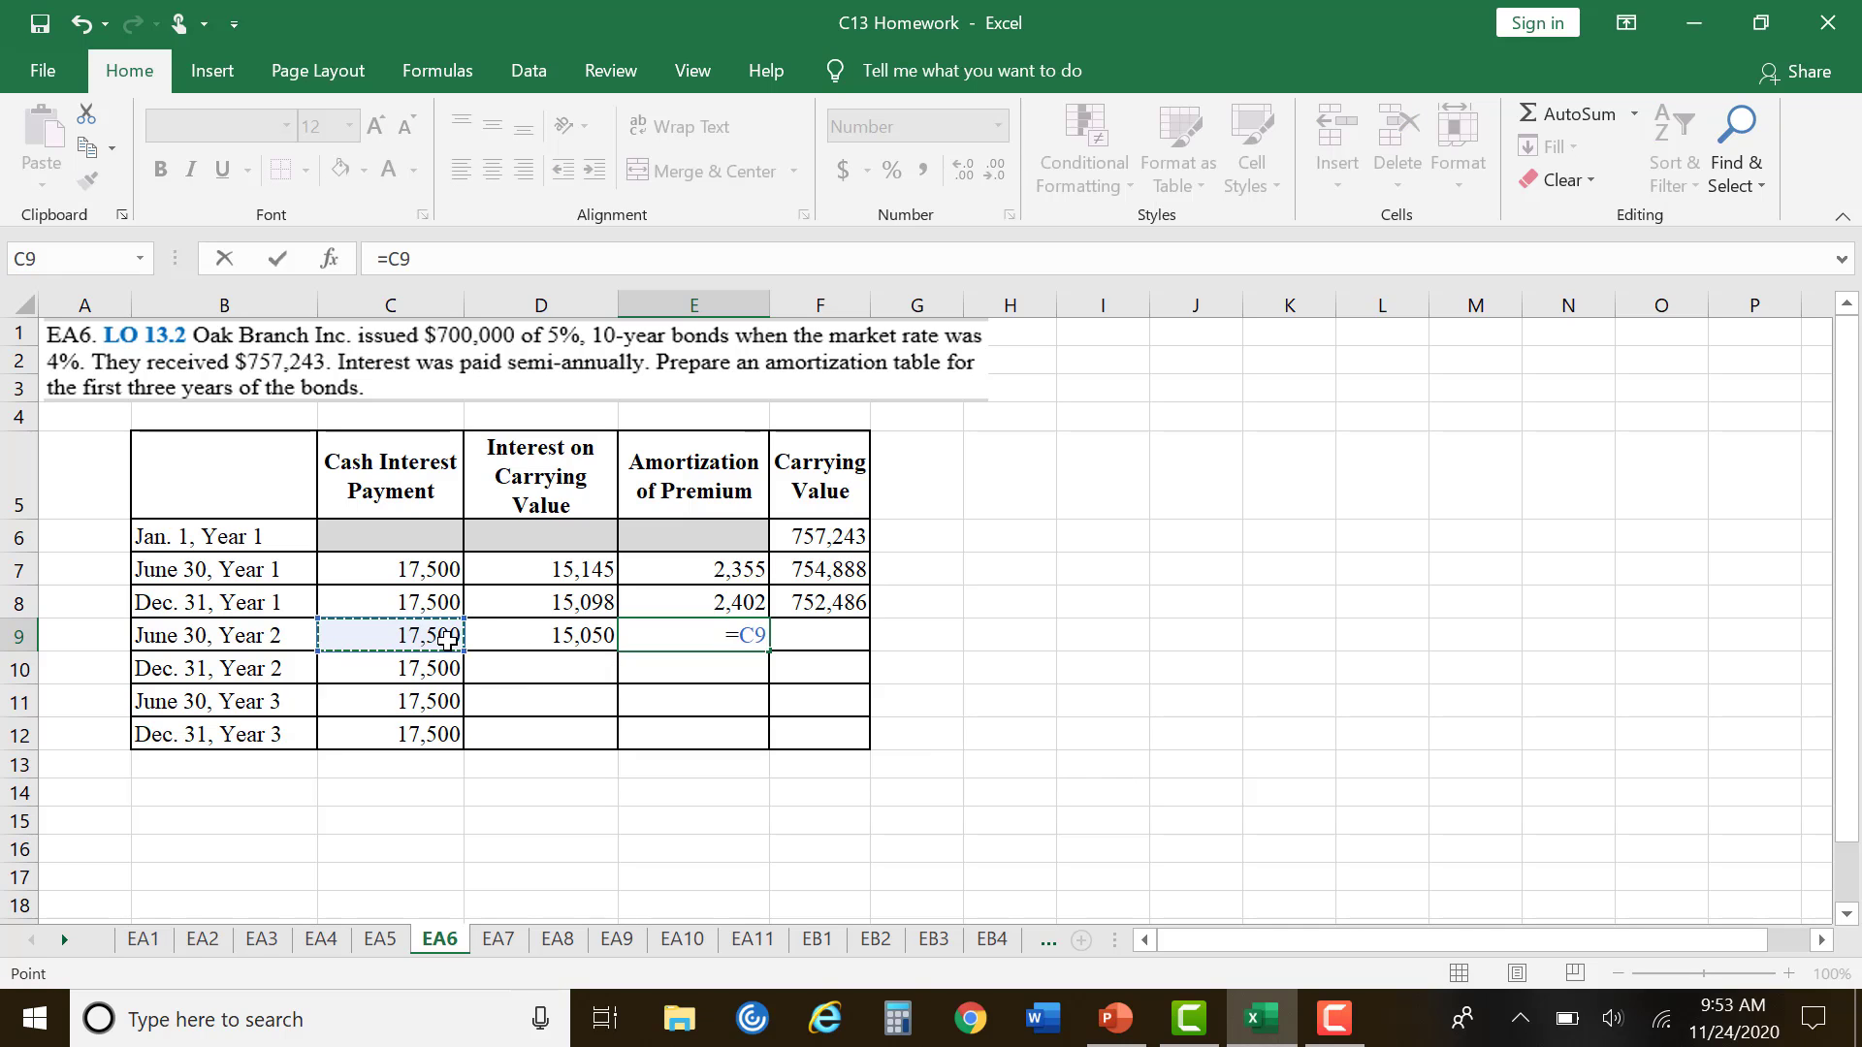
text(-)
click(584, 640)
key(Return)
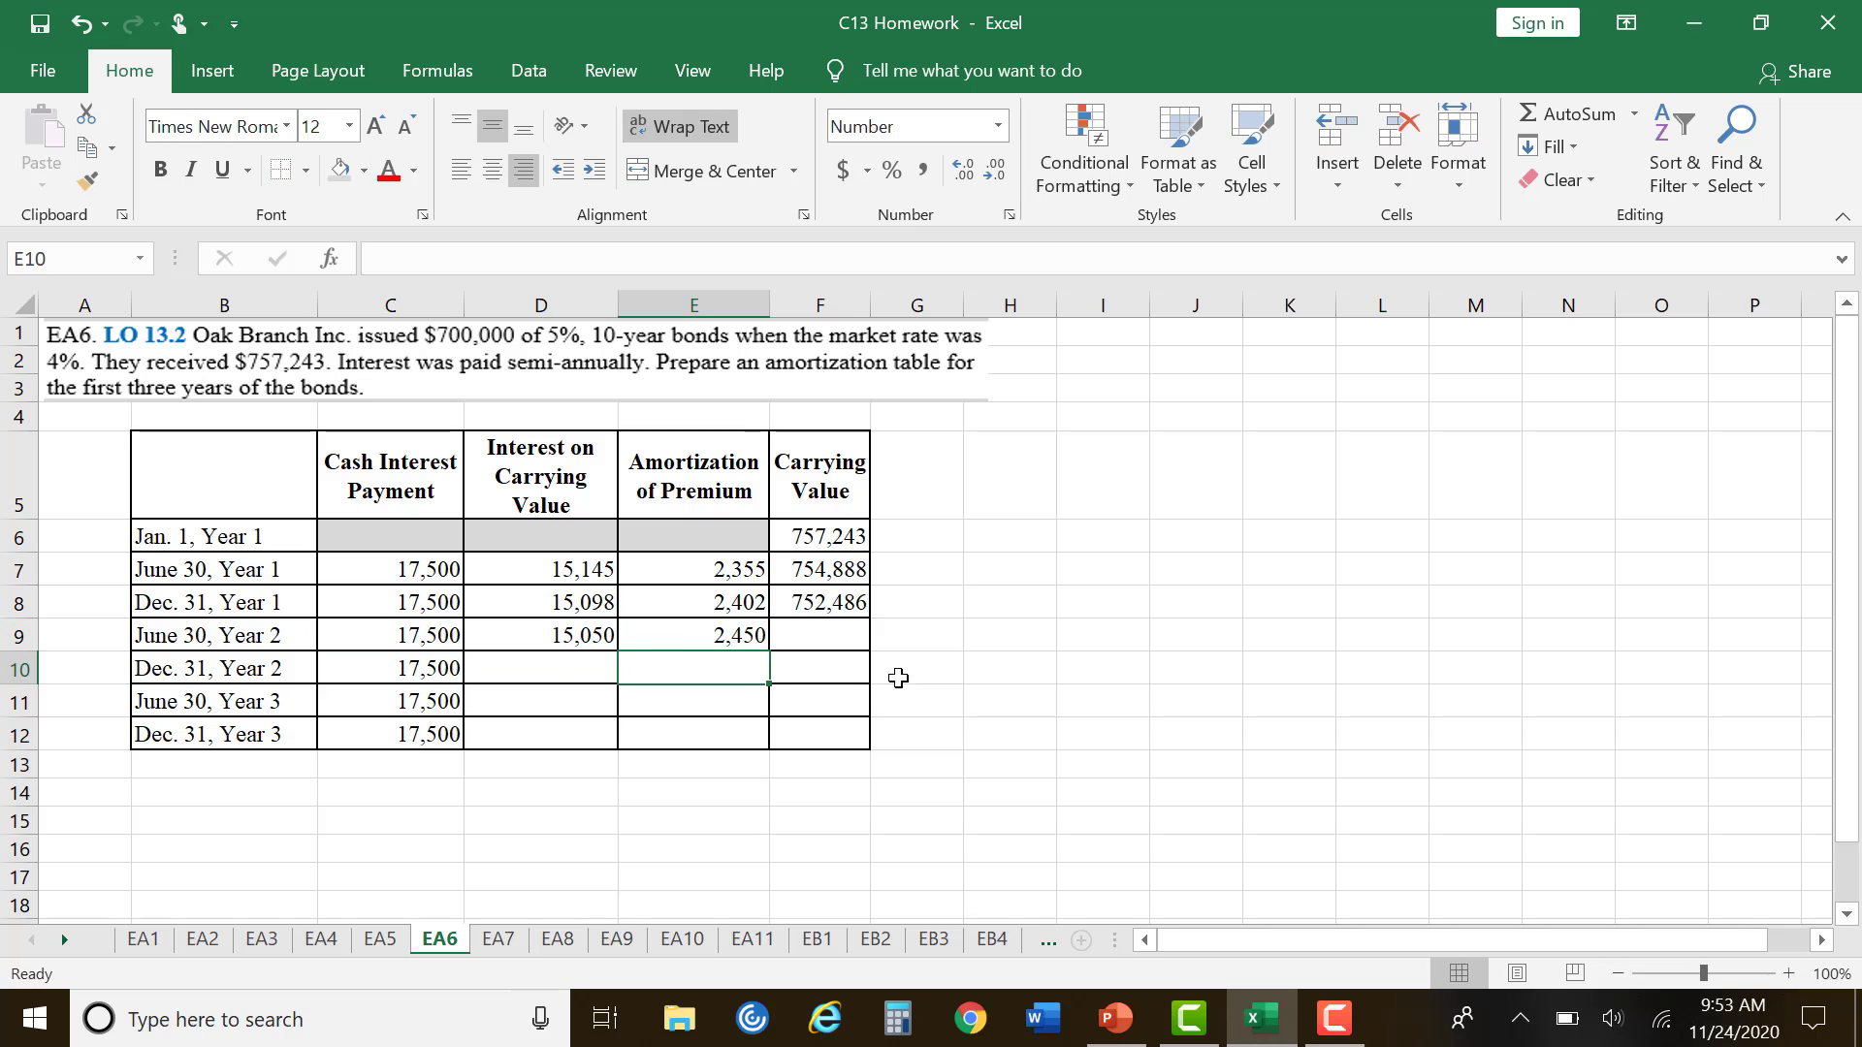
Step: Calculate the June 30, Year 2 carrying value in F9 as prior carrying value minus premium amortization with =F8-E9
click(850, 599)
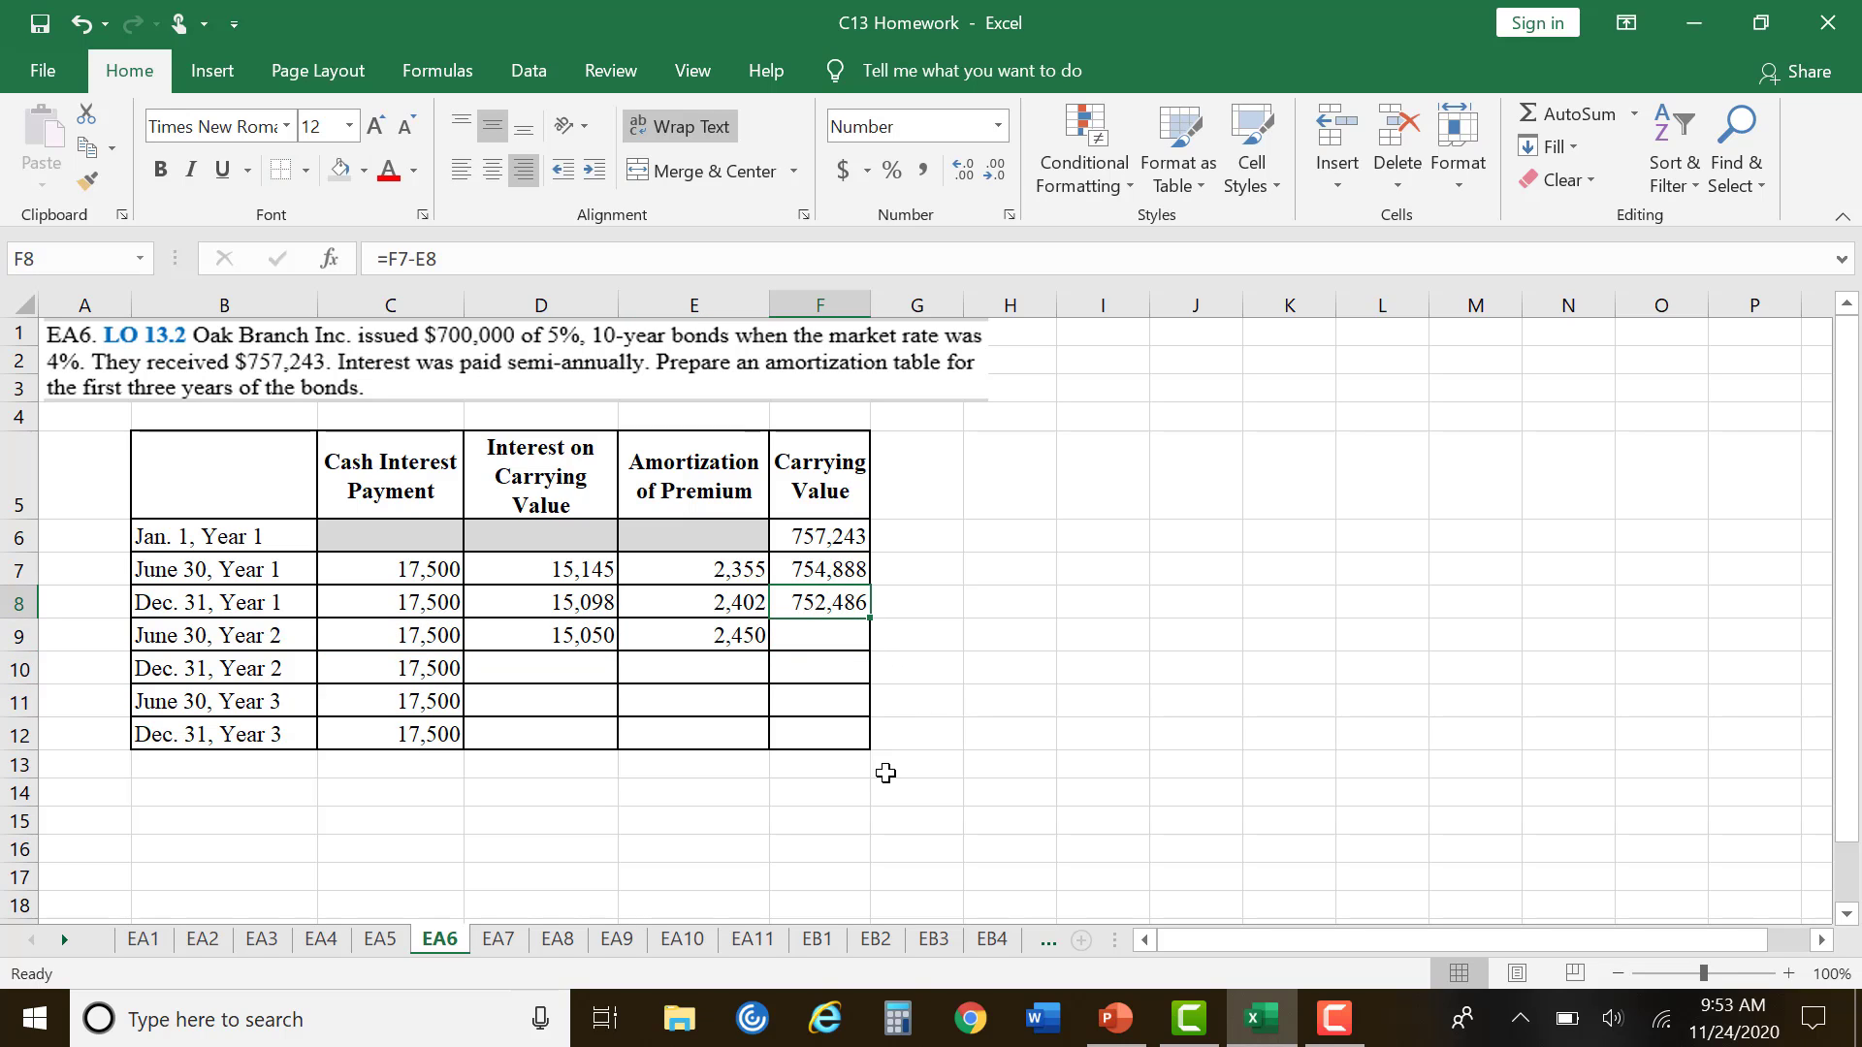
click(847, 634)
text(=)
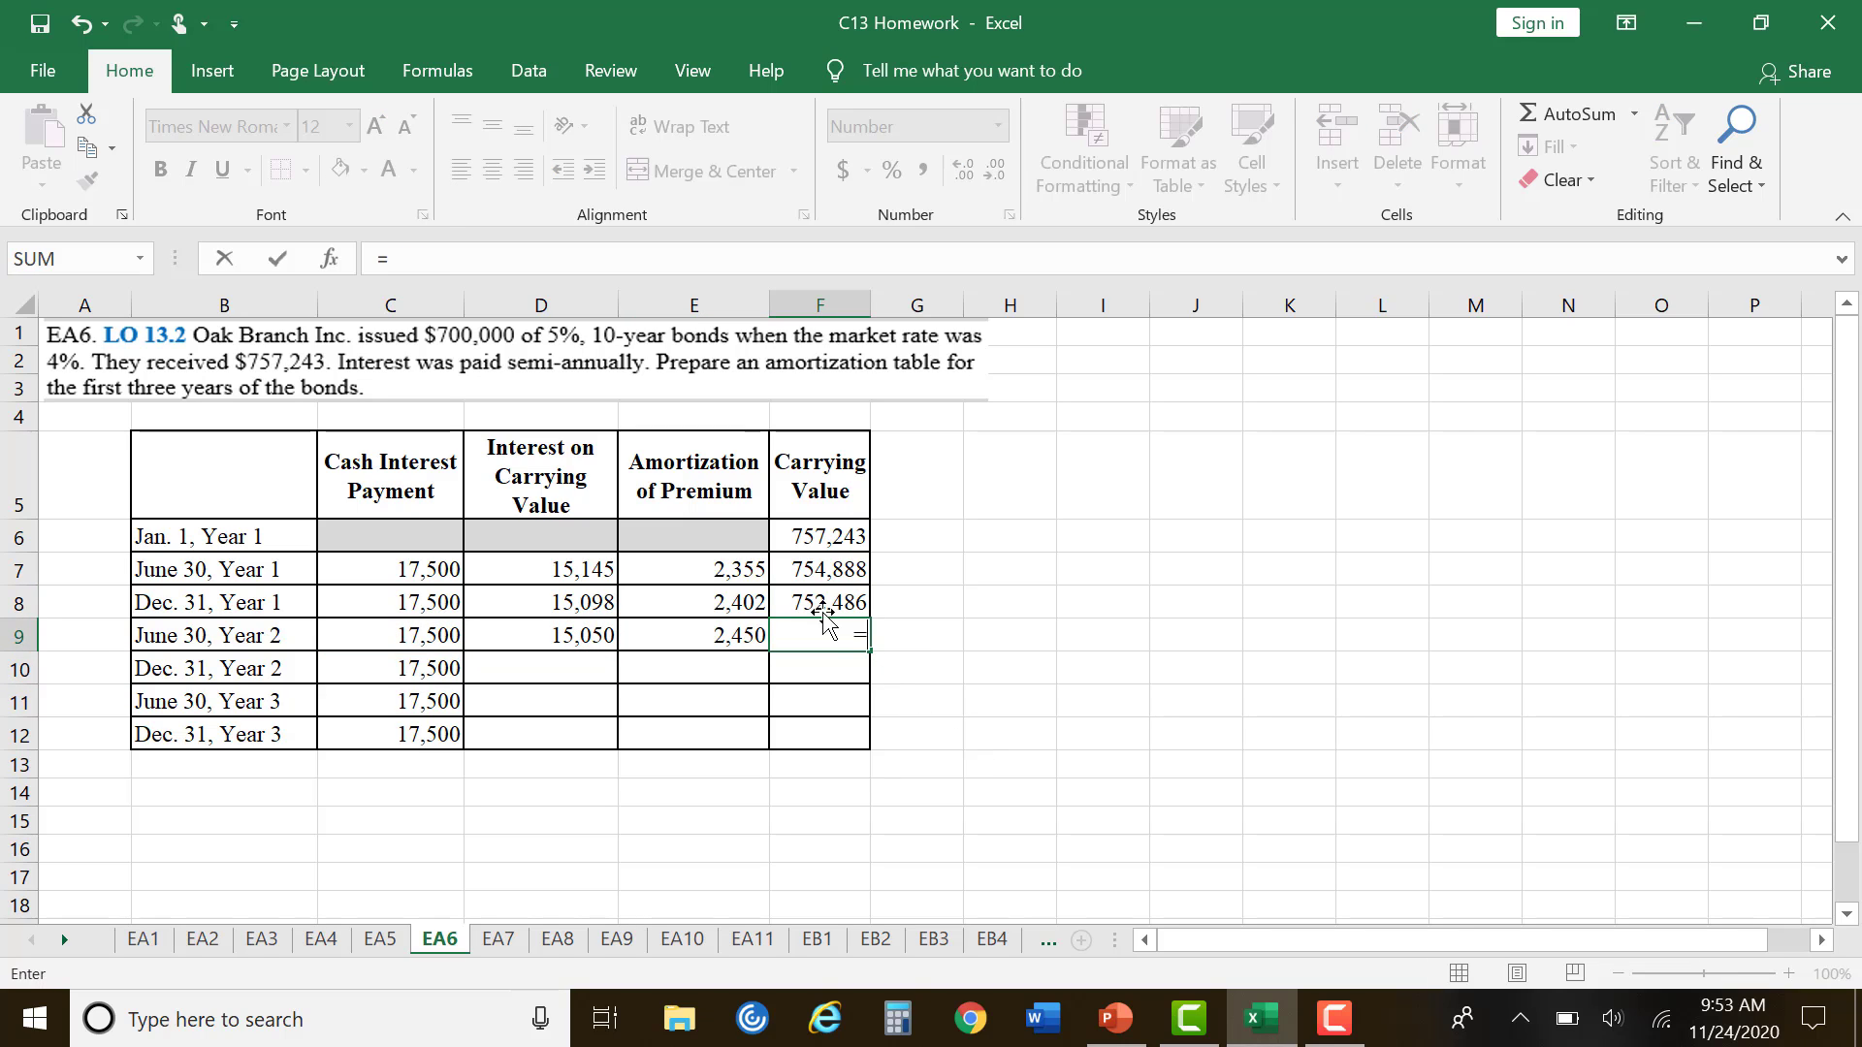
click(830, 606)
text(-)
click(685, 640)
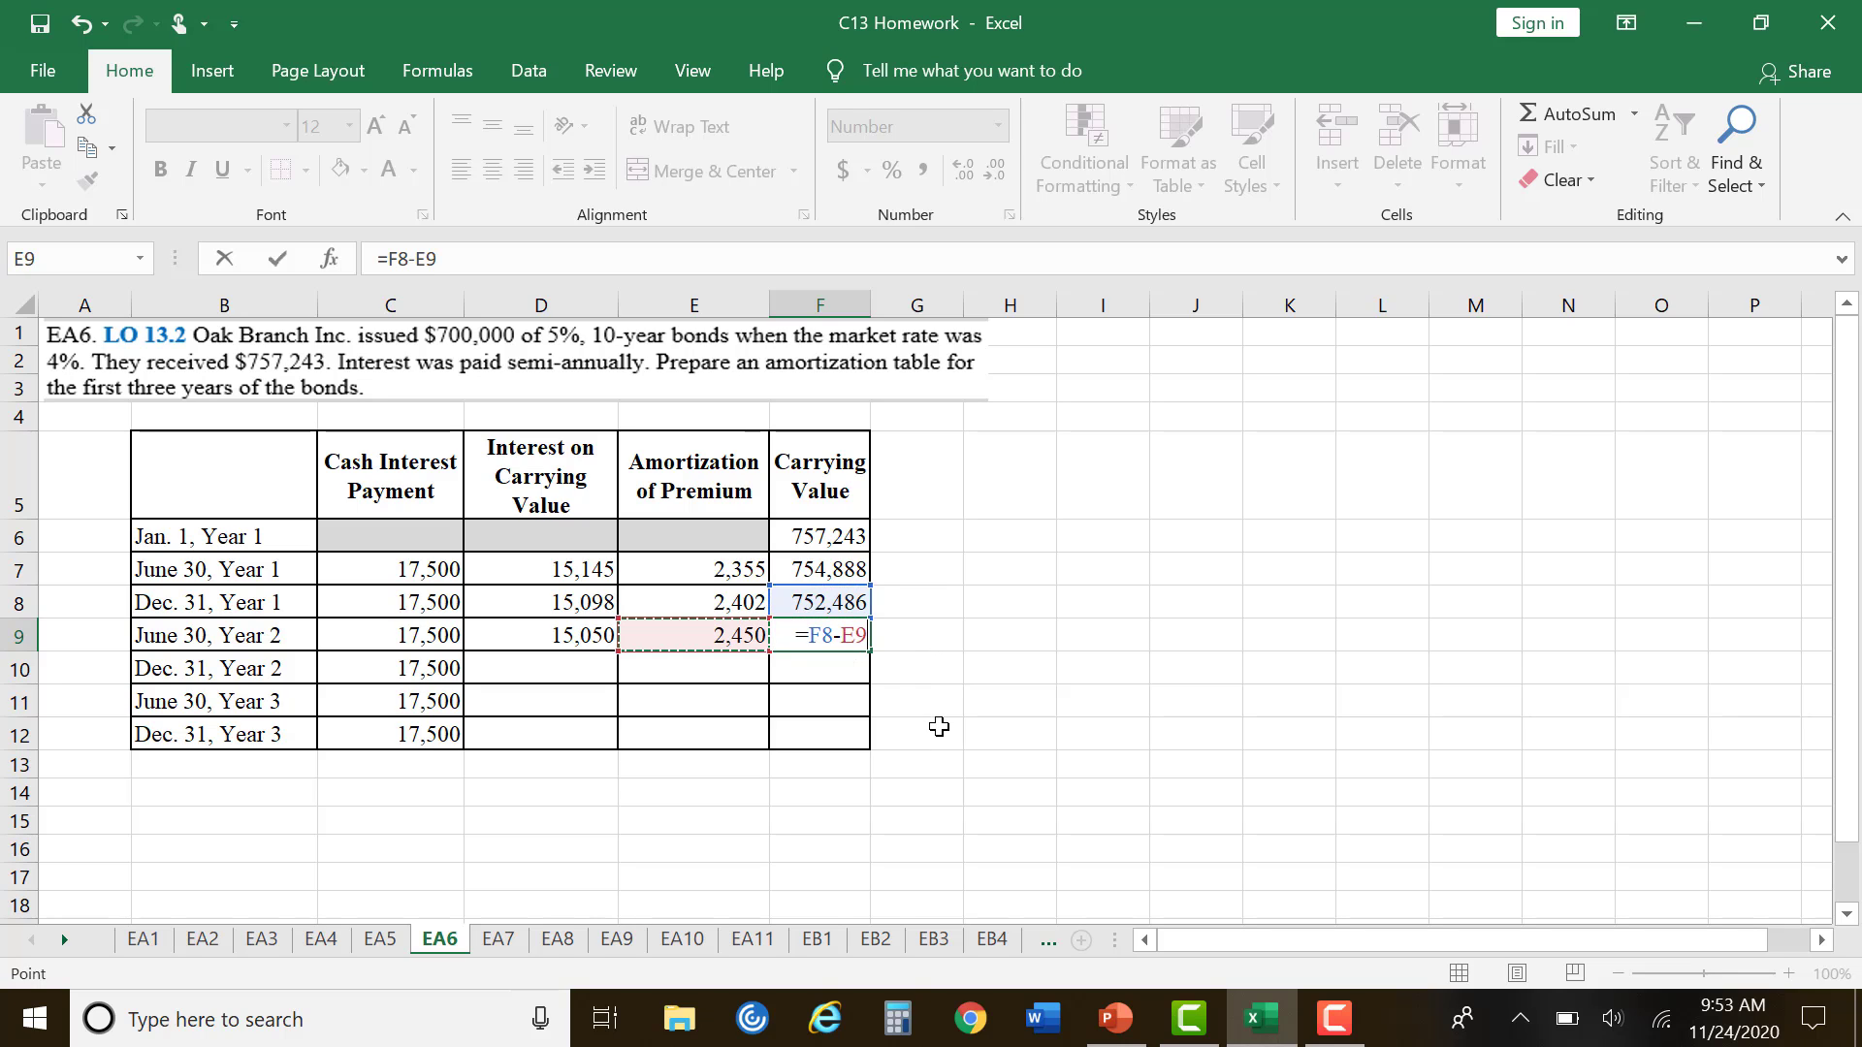
key(Return)
Step: Calculate the Dec. 31, Year 2 semi-annual interest on carrying value in D10 with =F9*.04*.5
click(526, 671)
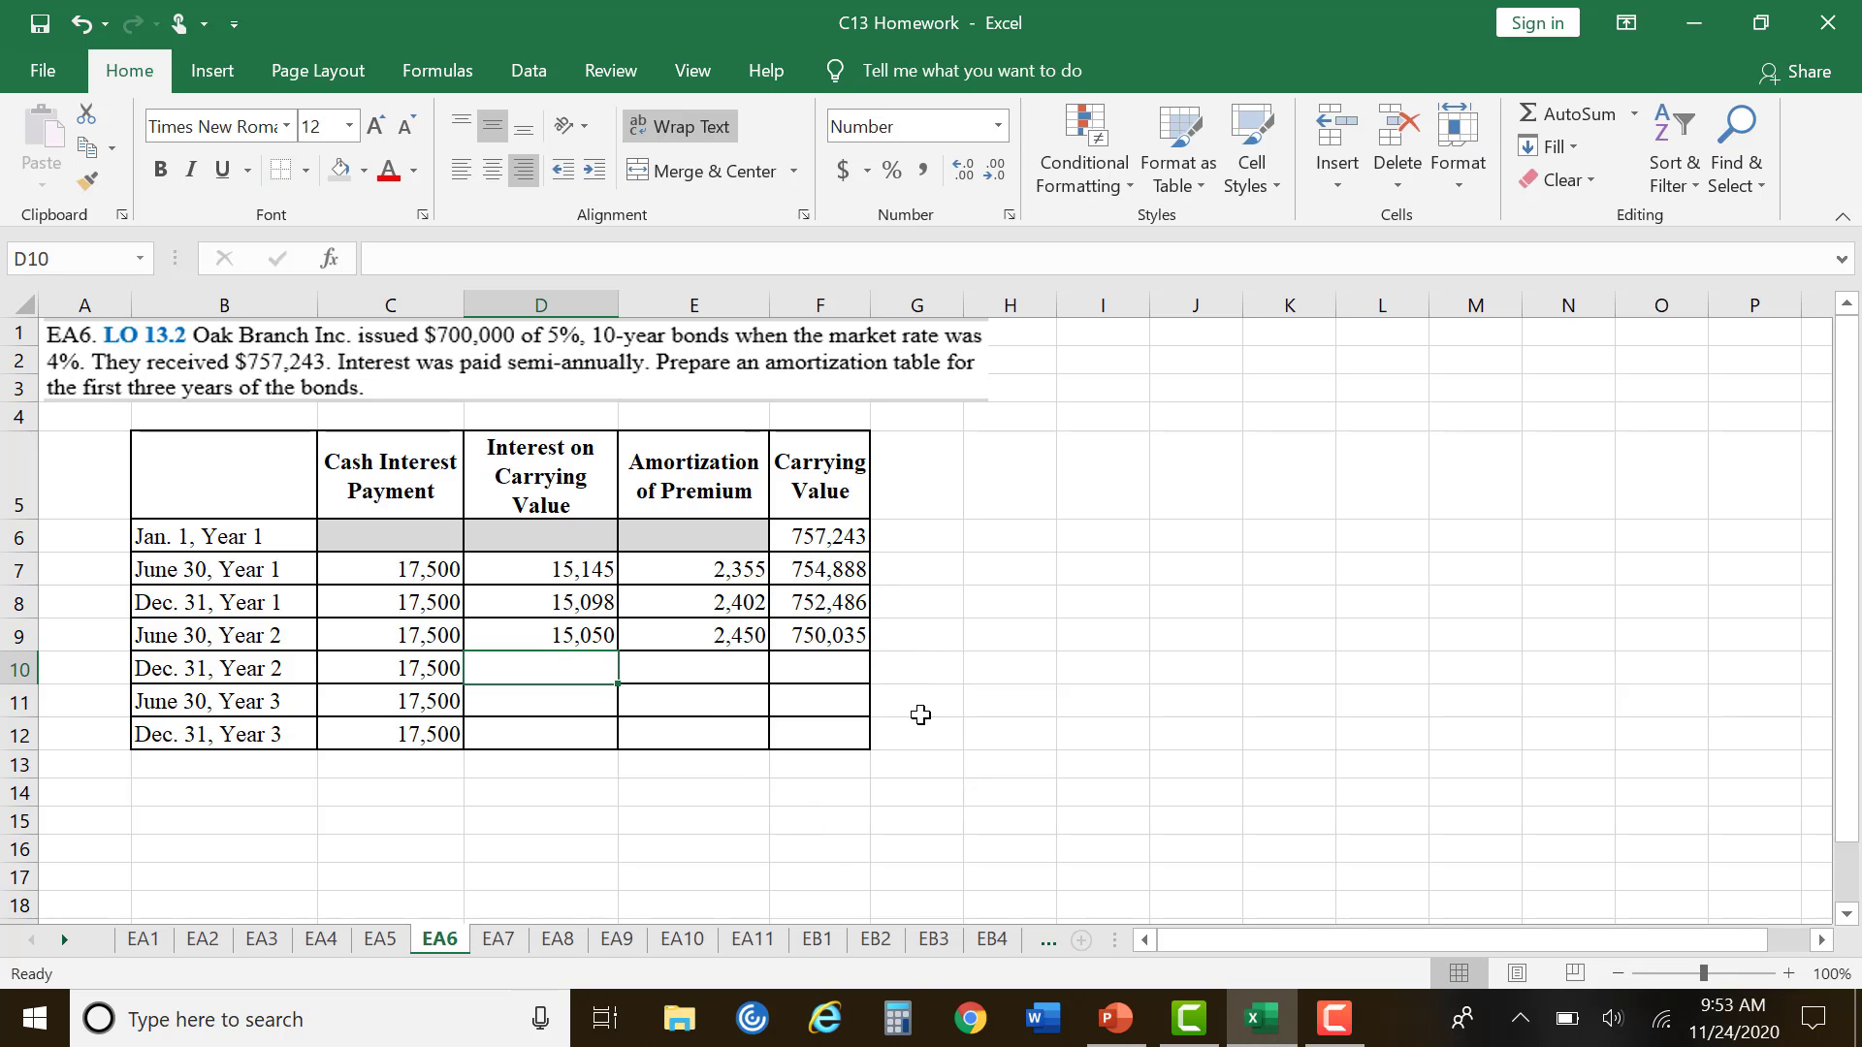
text(=)
click(854, 638)
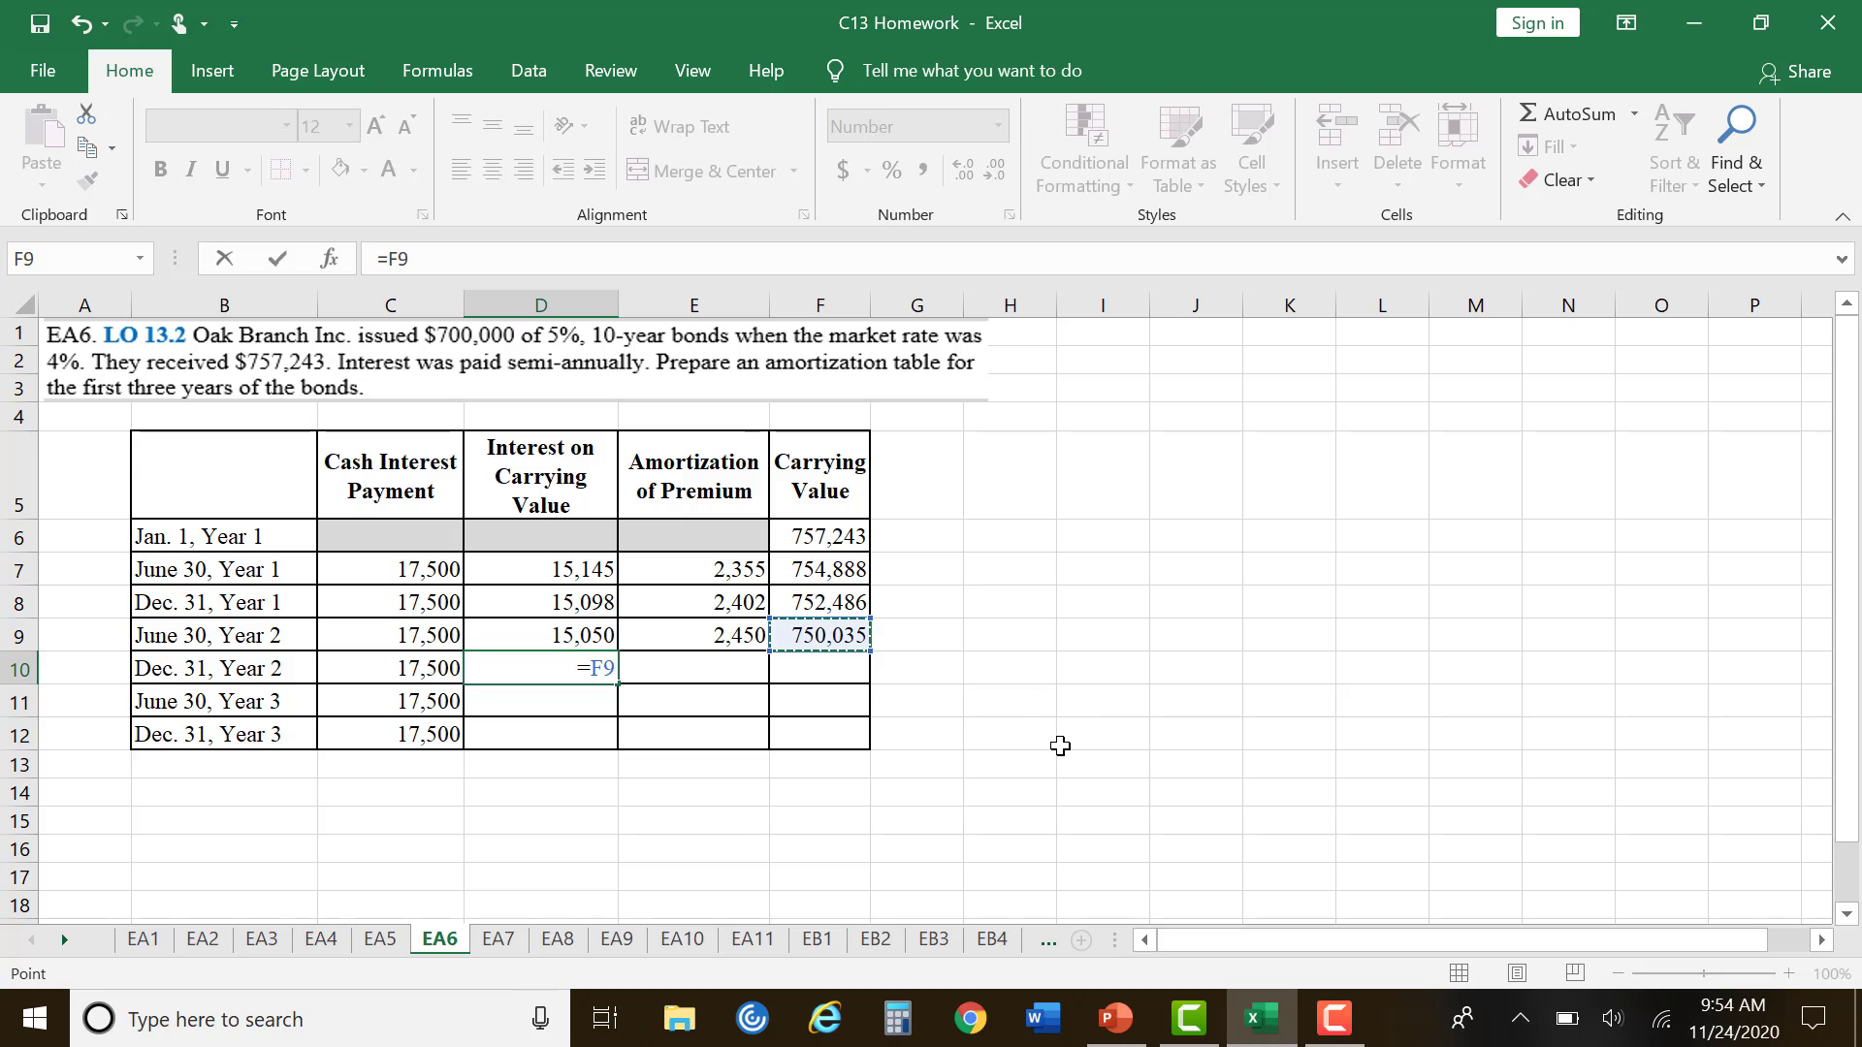
text(*.04)
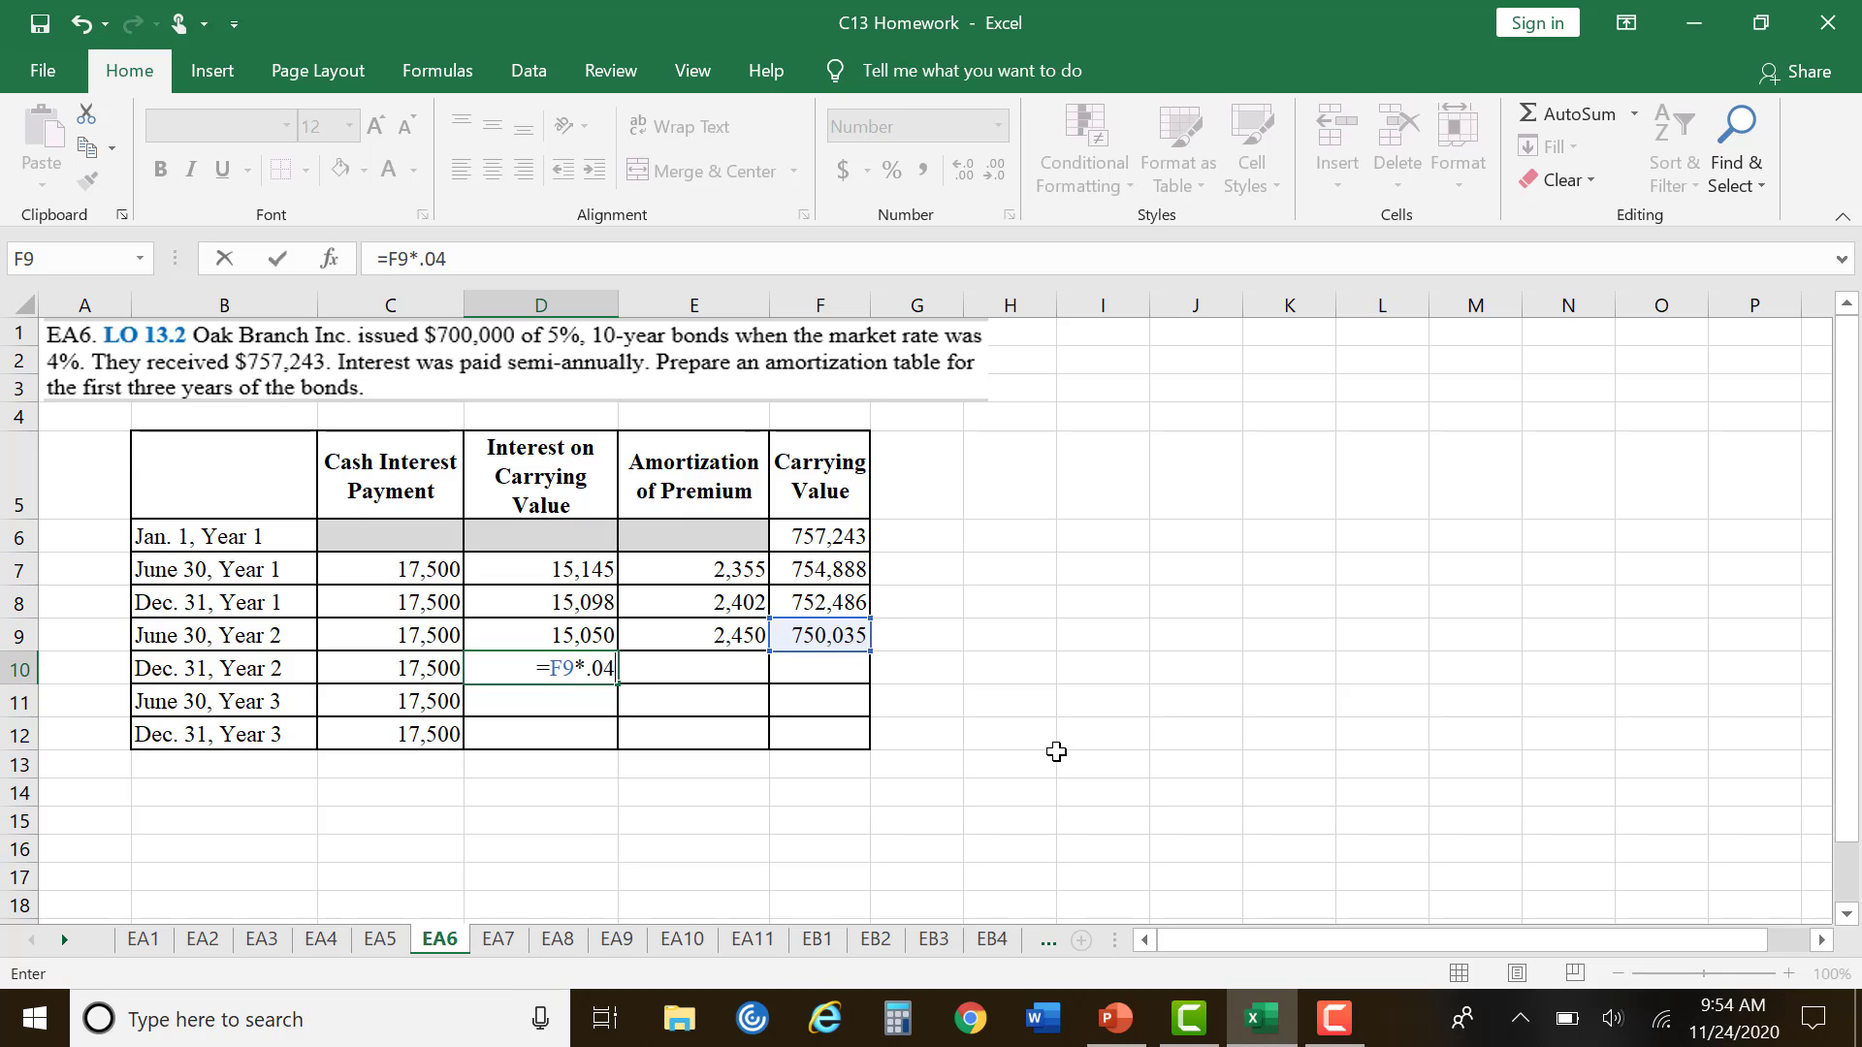
text(8.5)
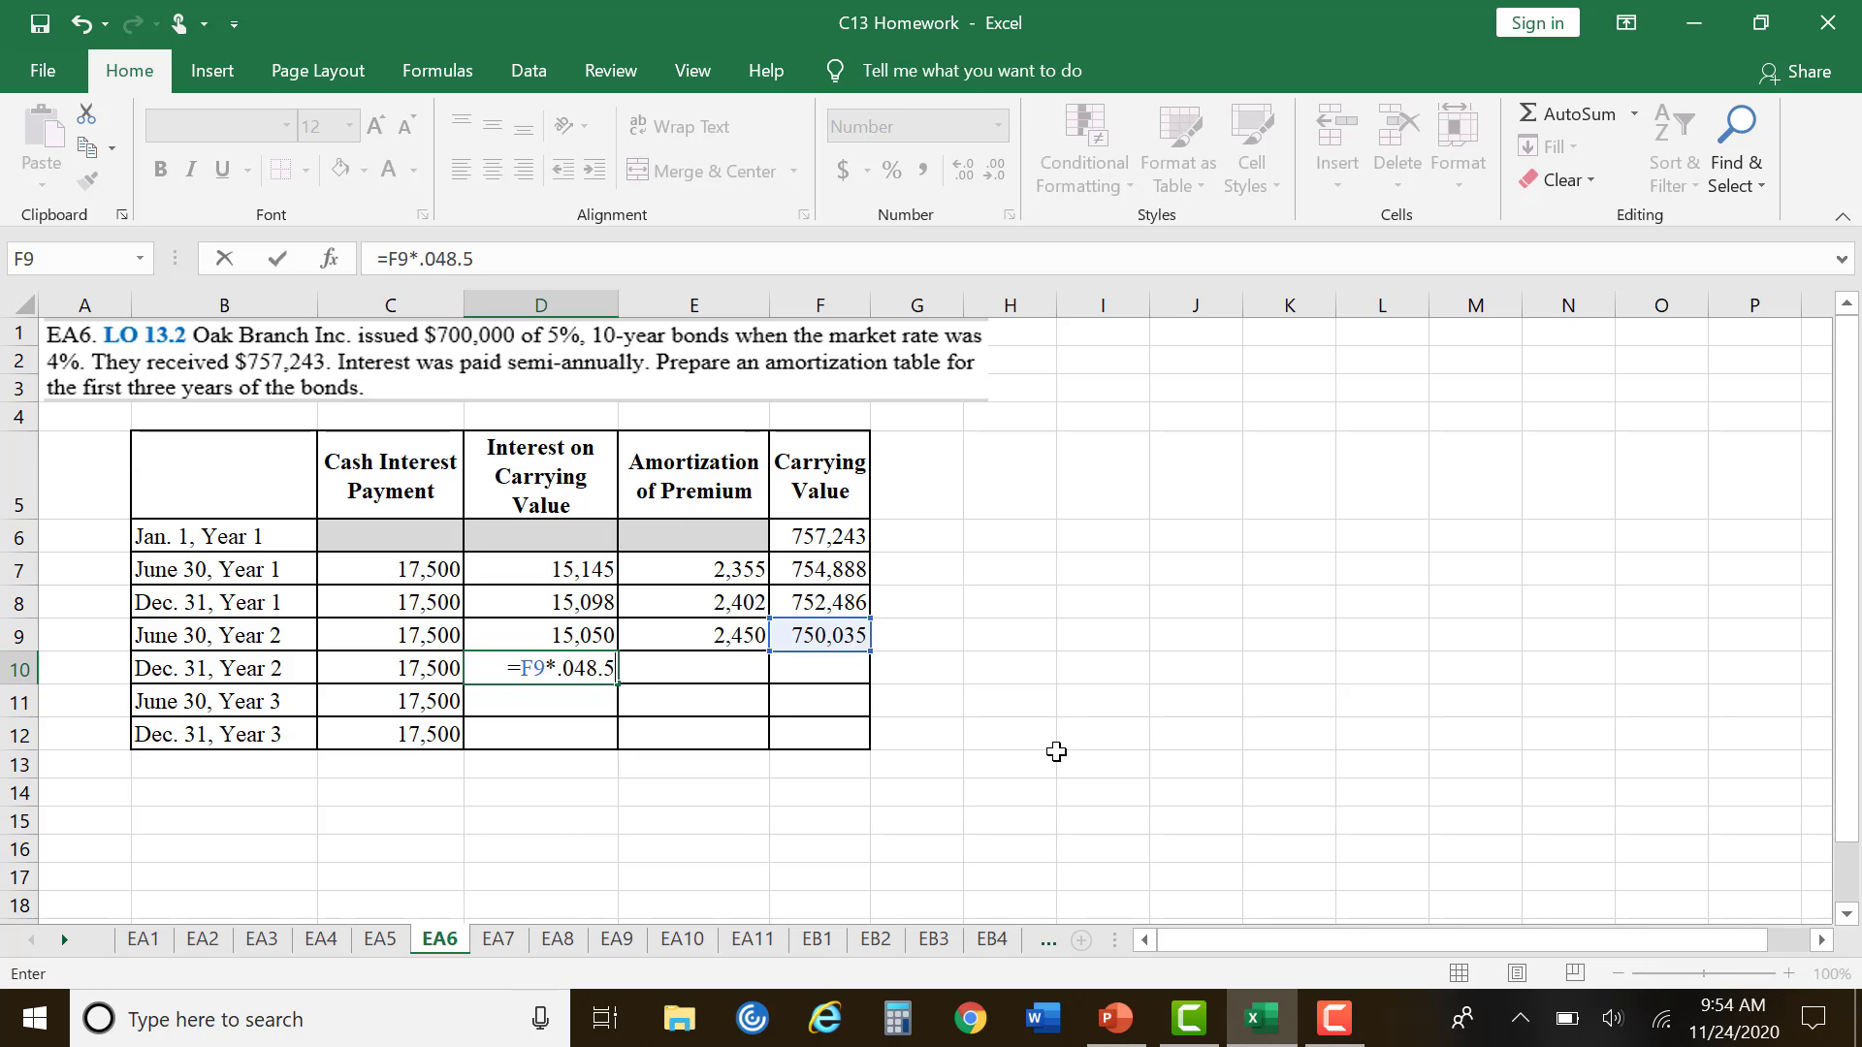
click(599, 665)
key(BackSpace)
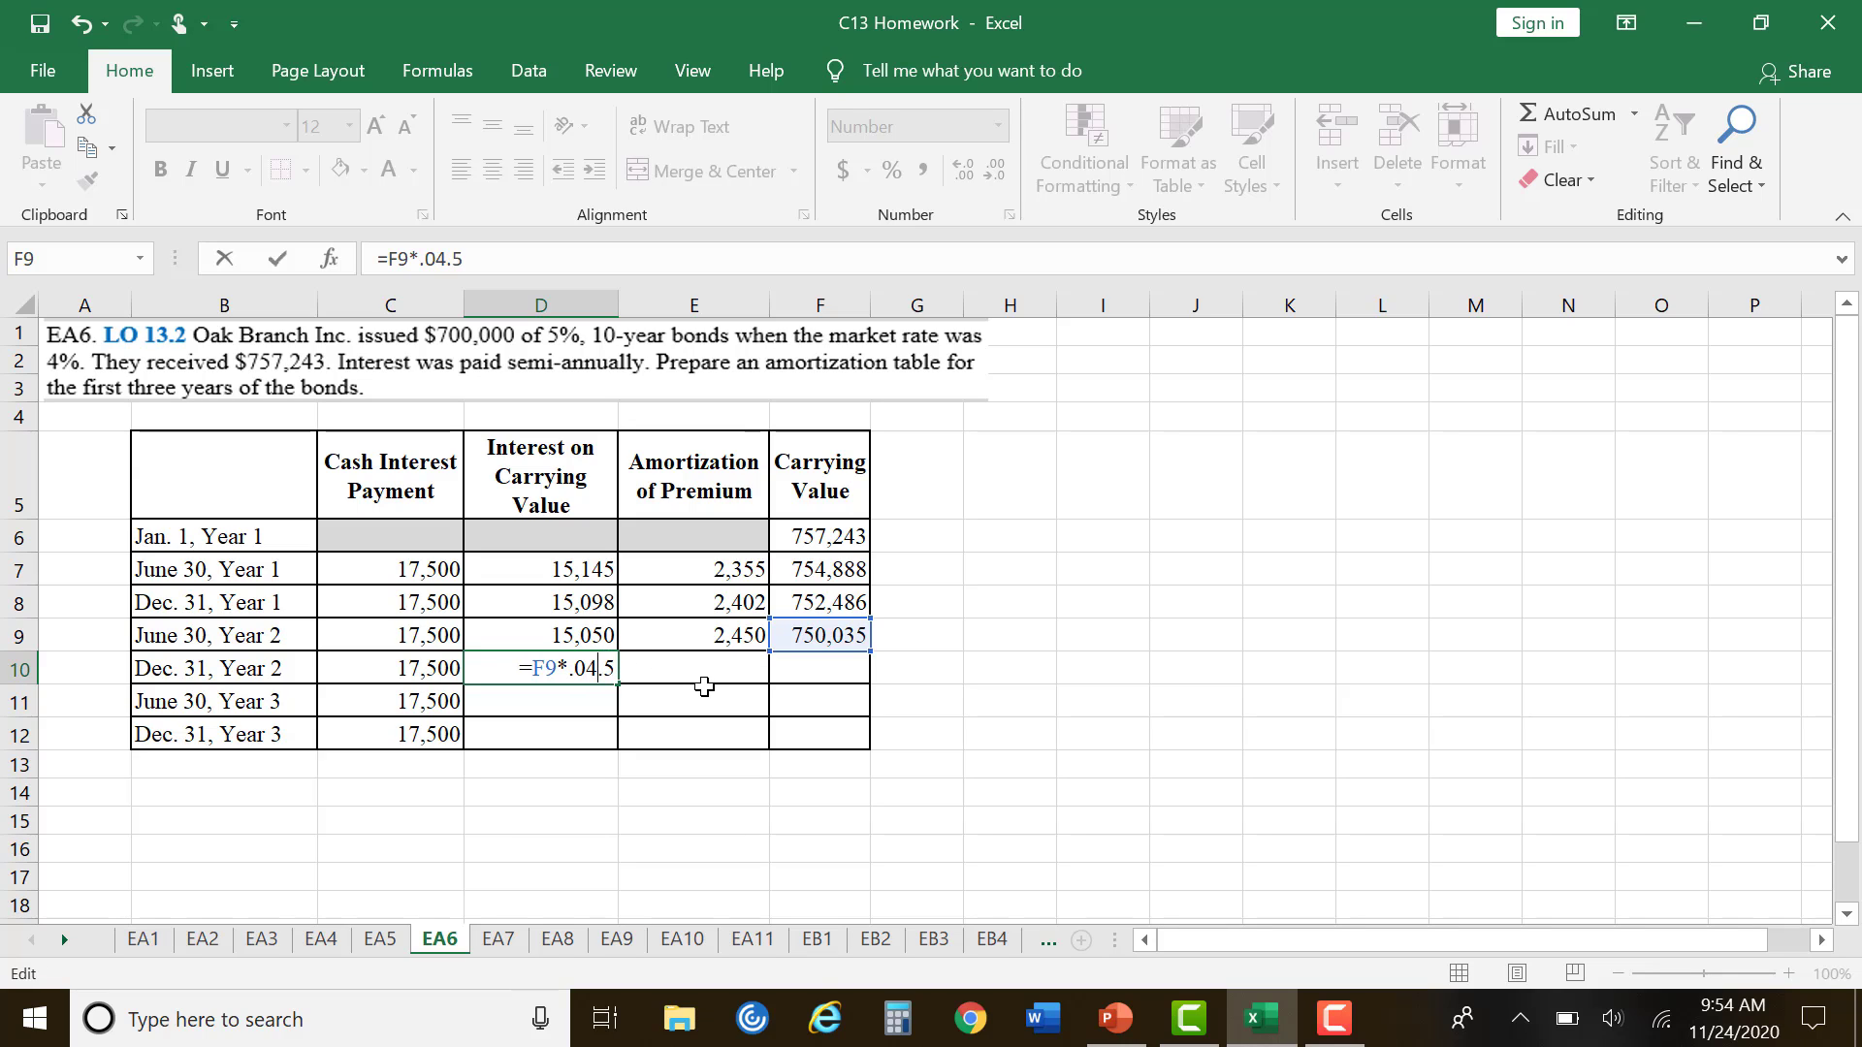
text(*)
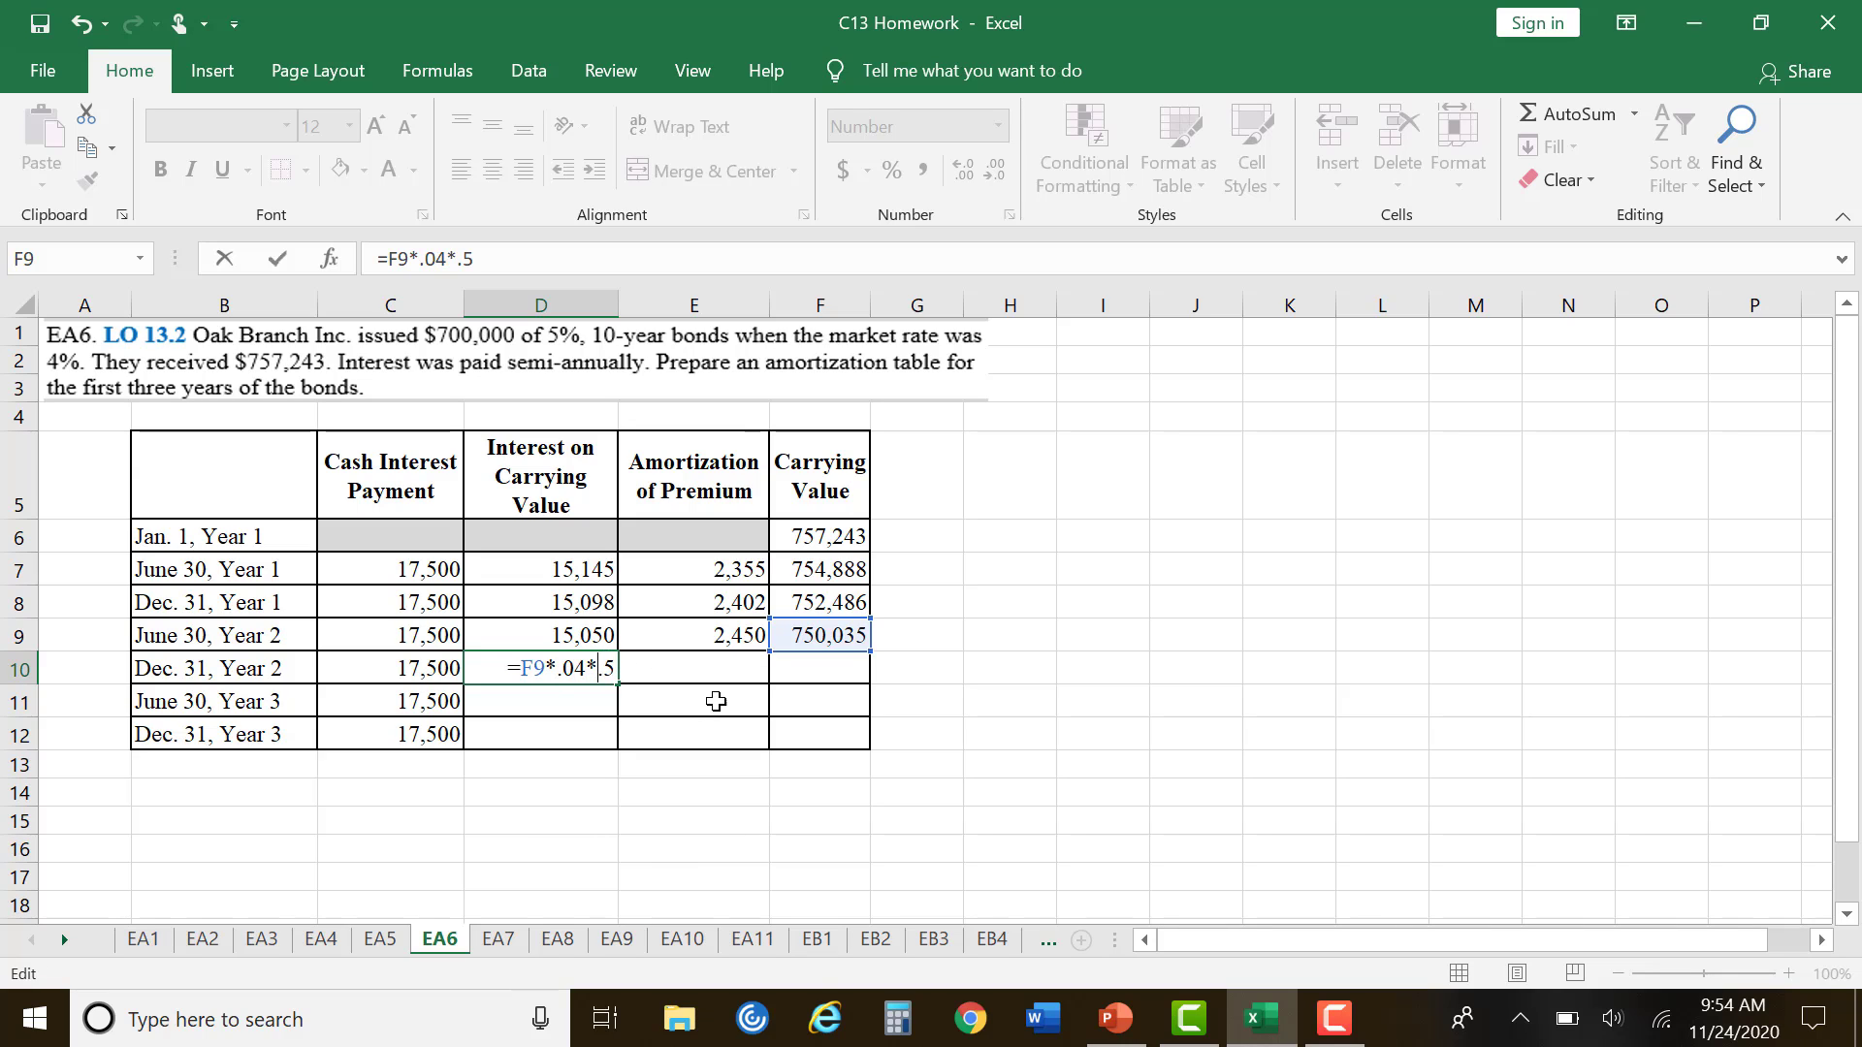
key(Return)
click(611, 667)
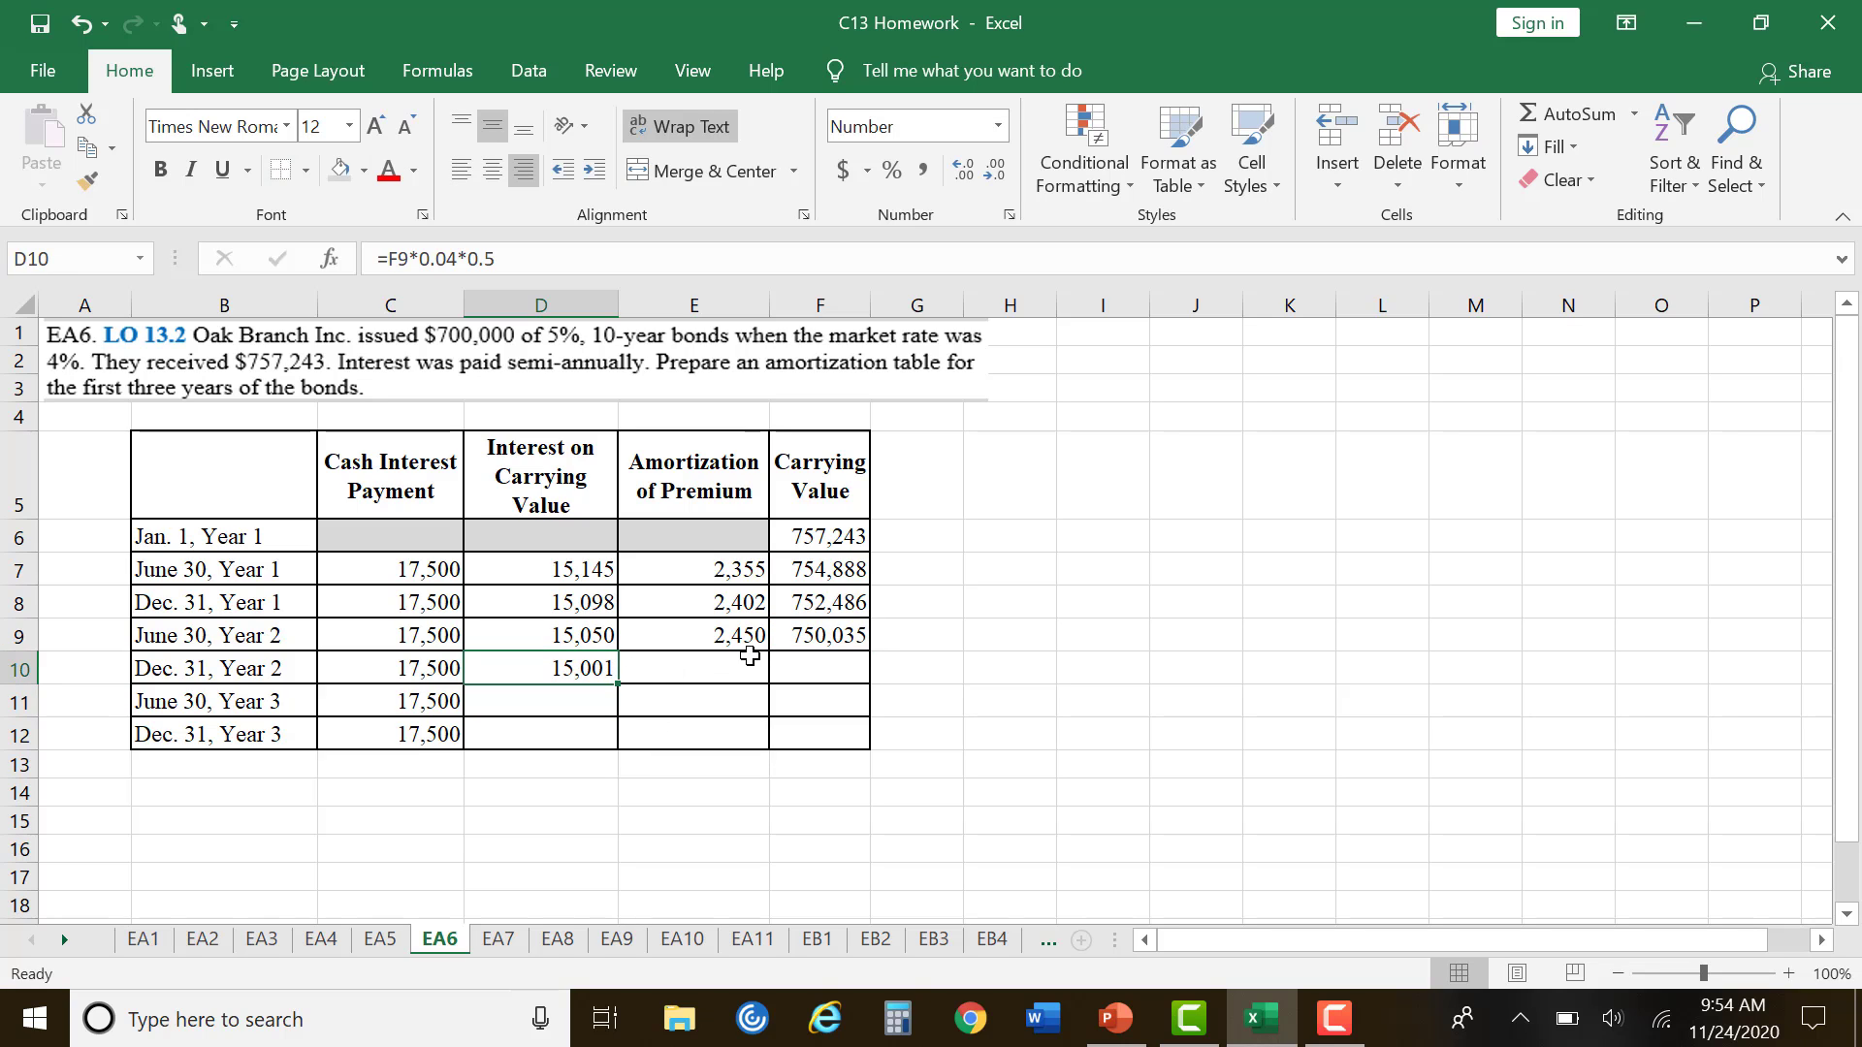
Step: Calculate the Dec. 31, Year 2 amortization of premium in E10 as cash payment minus interest with =C10-D10
click(726, 667)
text(=)
click(443, 667)
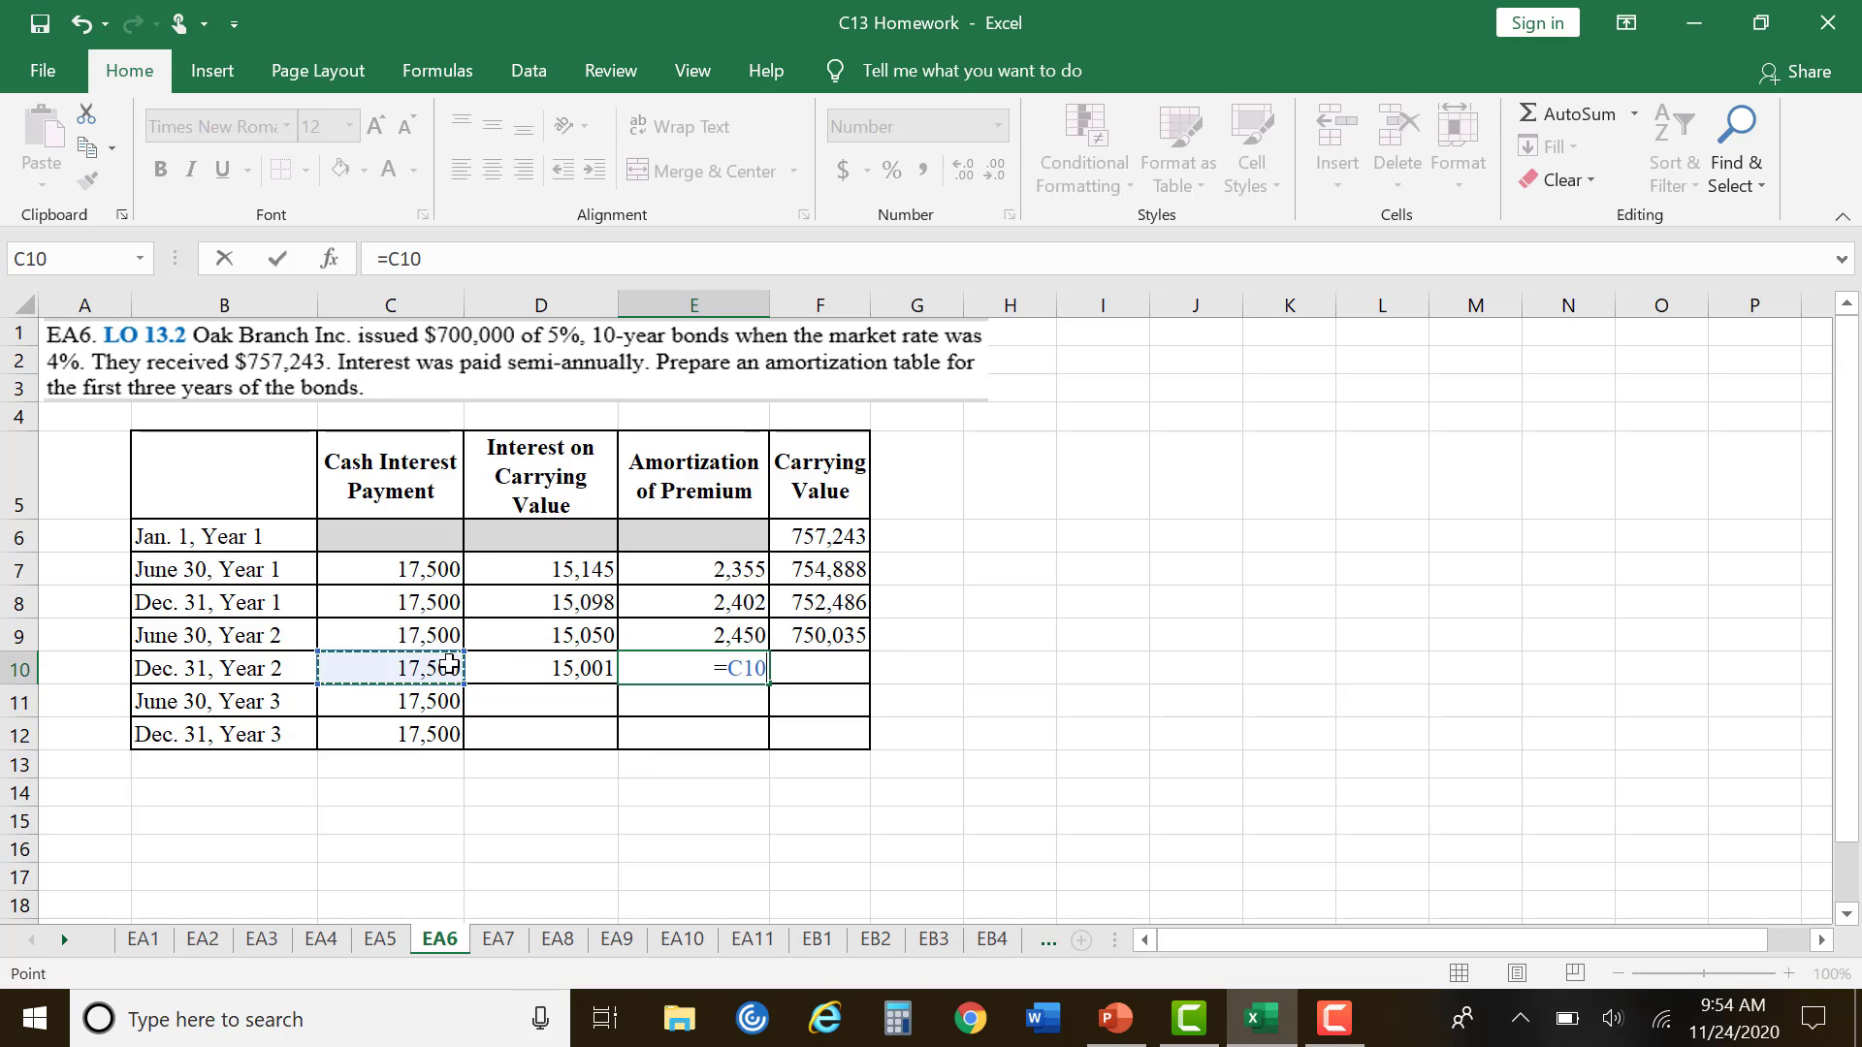
text(-)
click(611, 670)
key(Return)
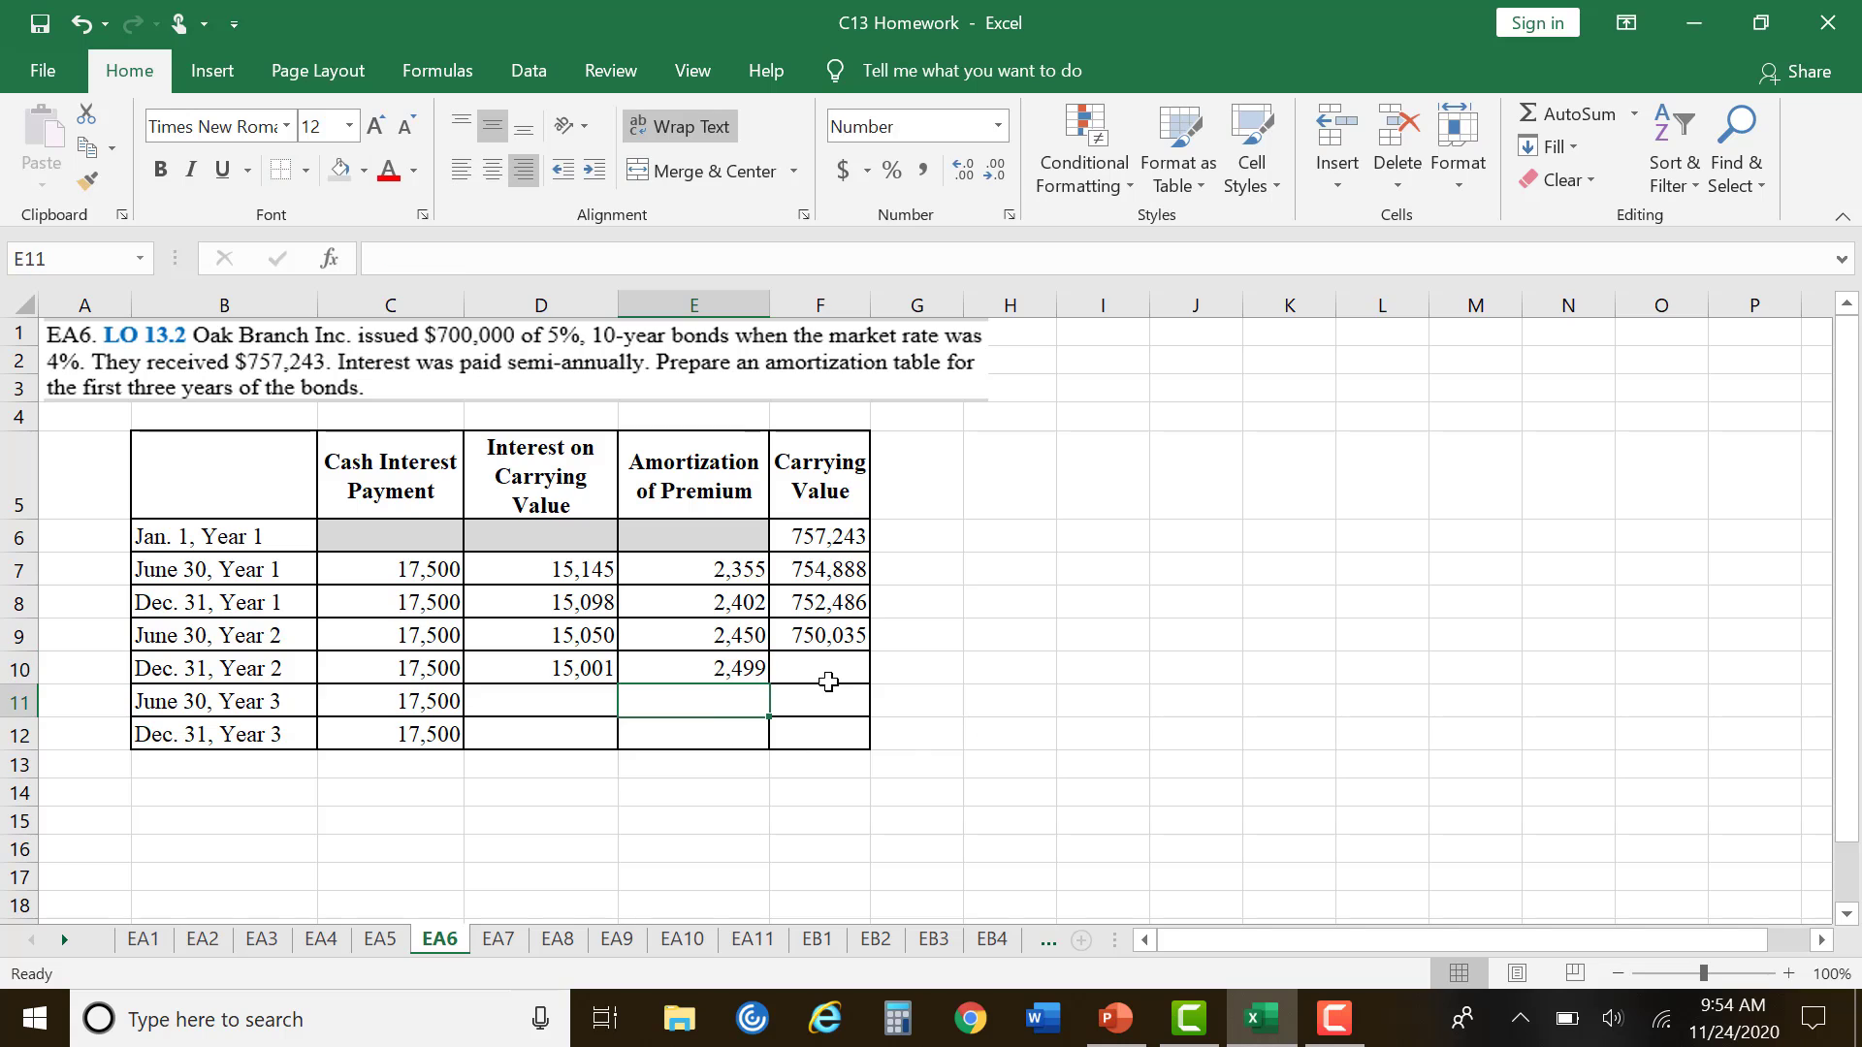
Step: Calculate the Dec. 31, Year 2 carrying value in F10 as prior carrying value minus premium amortization with =F9-E10
click(820, 669)
click(862, 632)
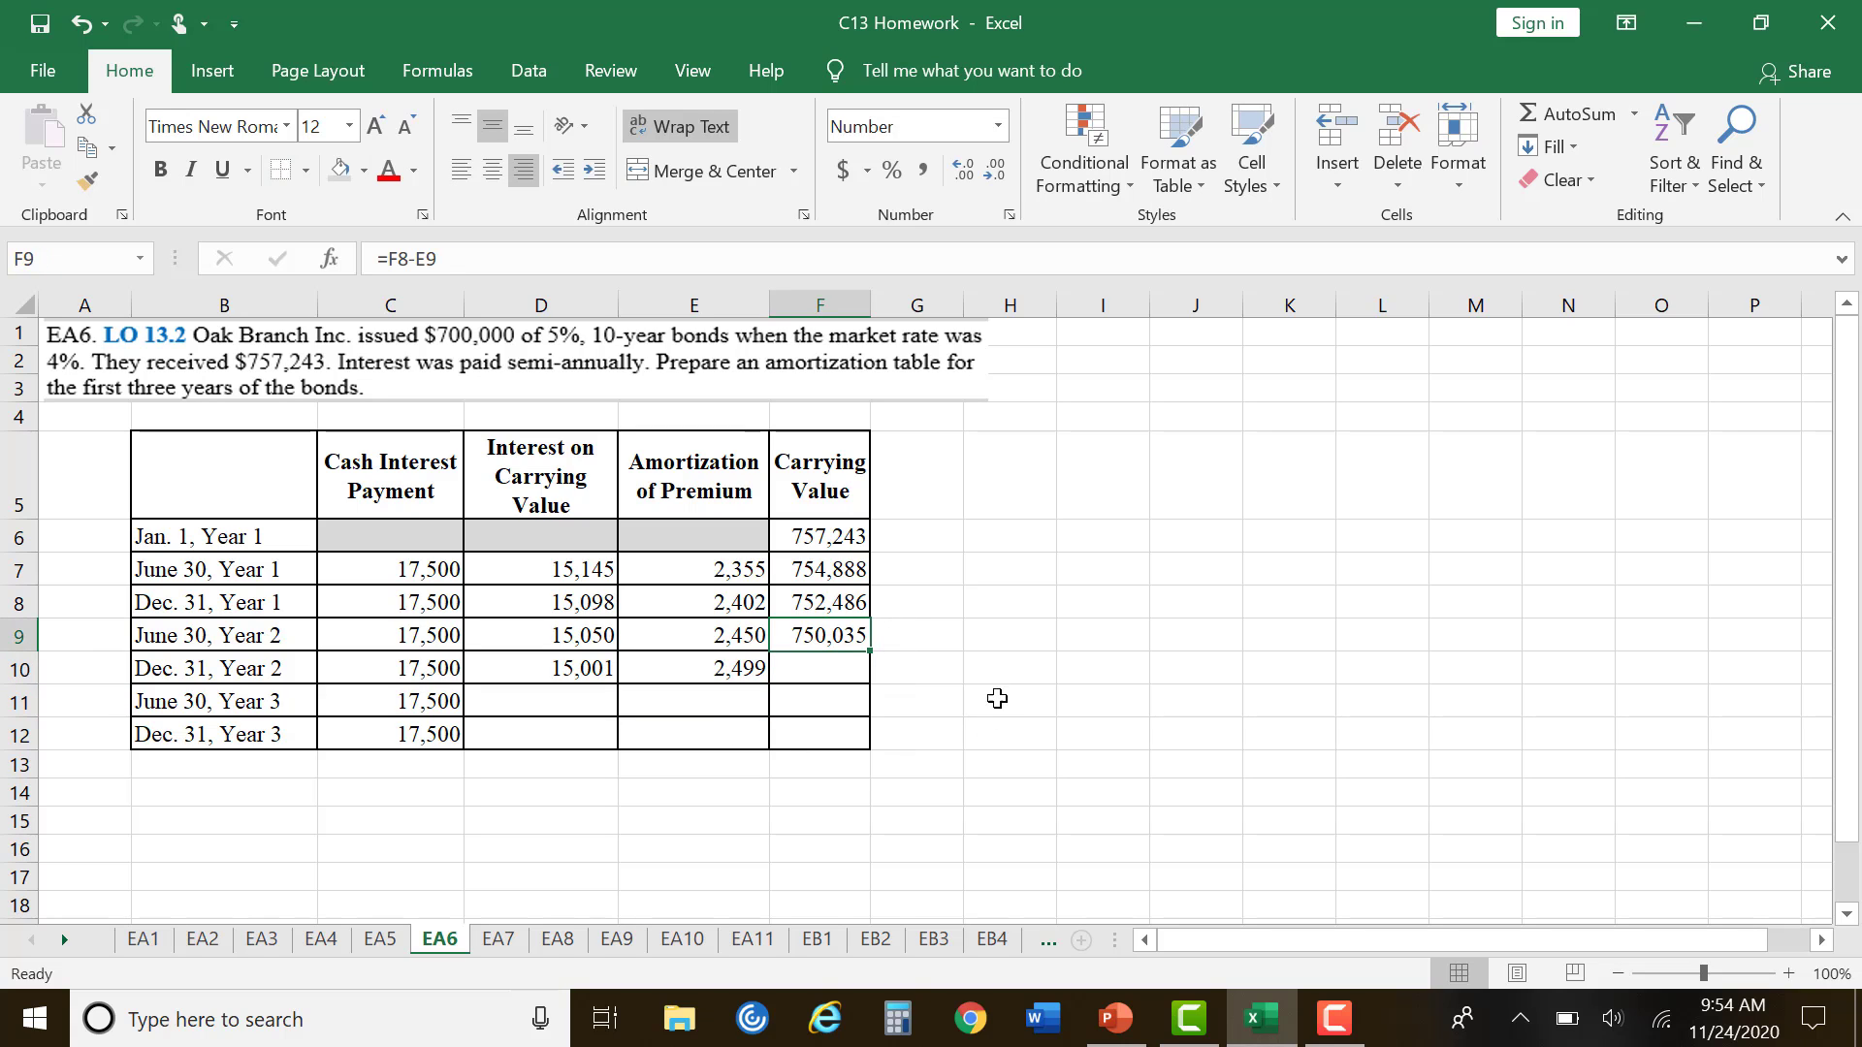
click(873, 678)
click(840, 670)
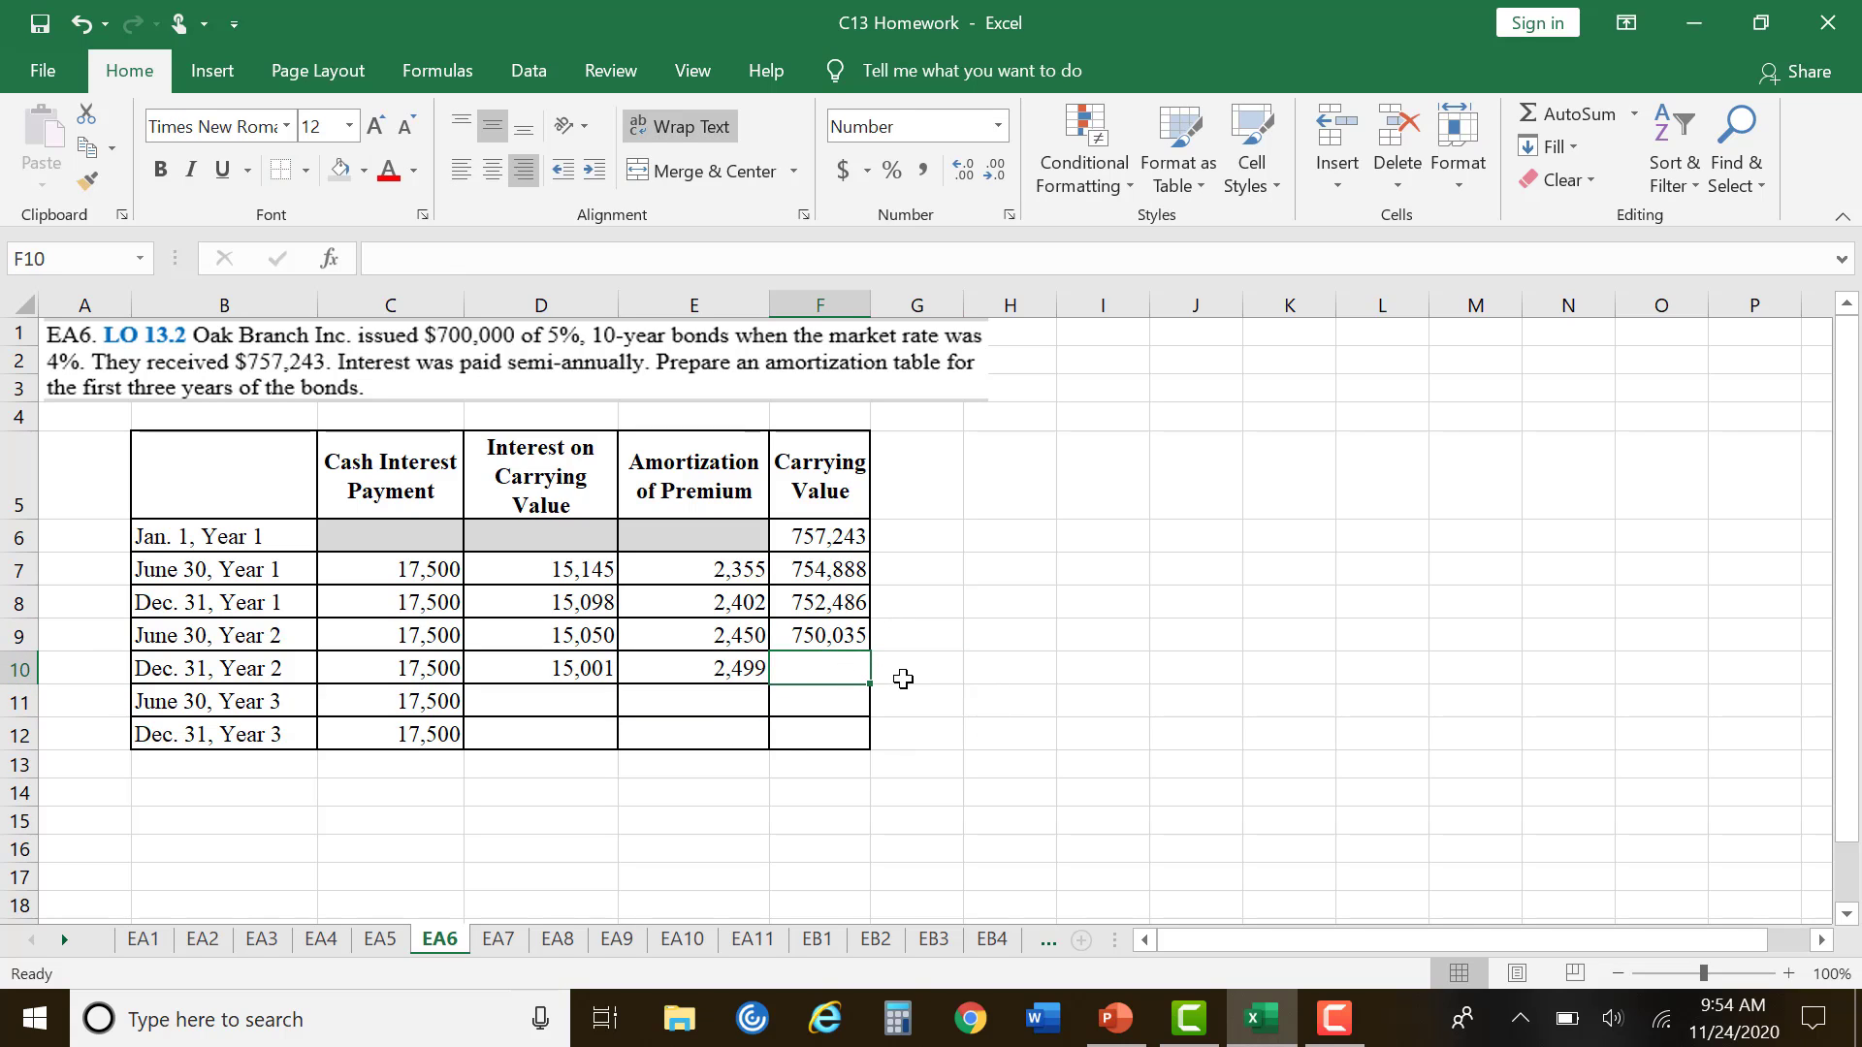
text(=)
click(806, 642)
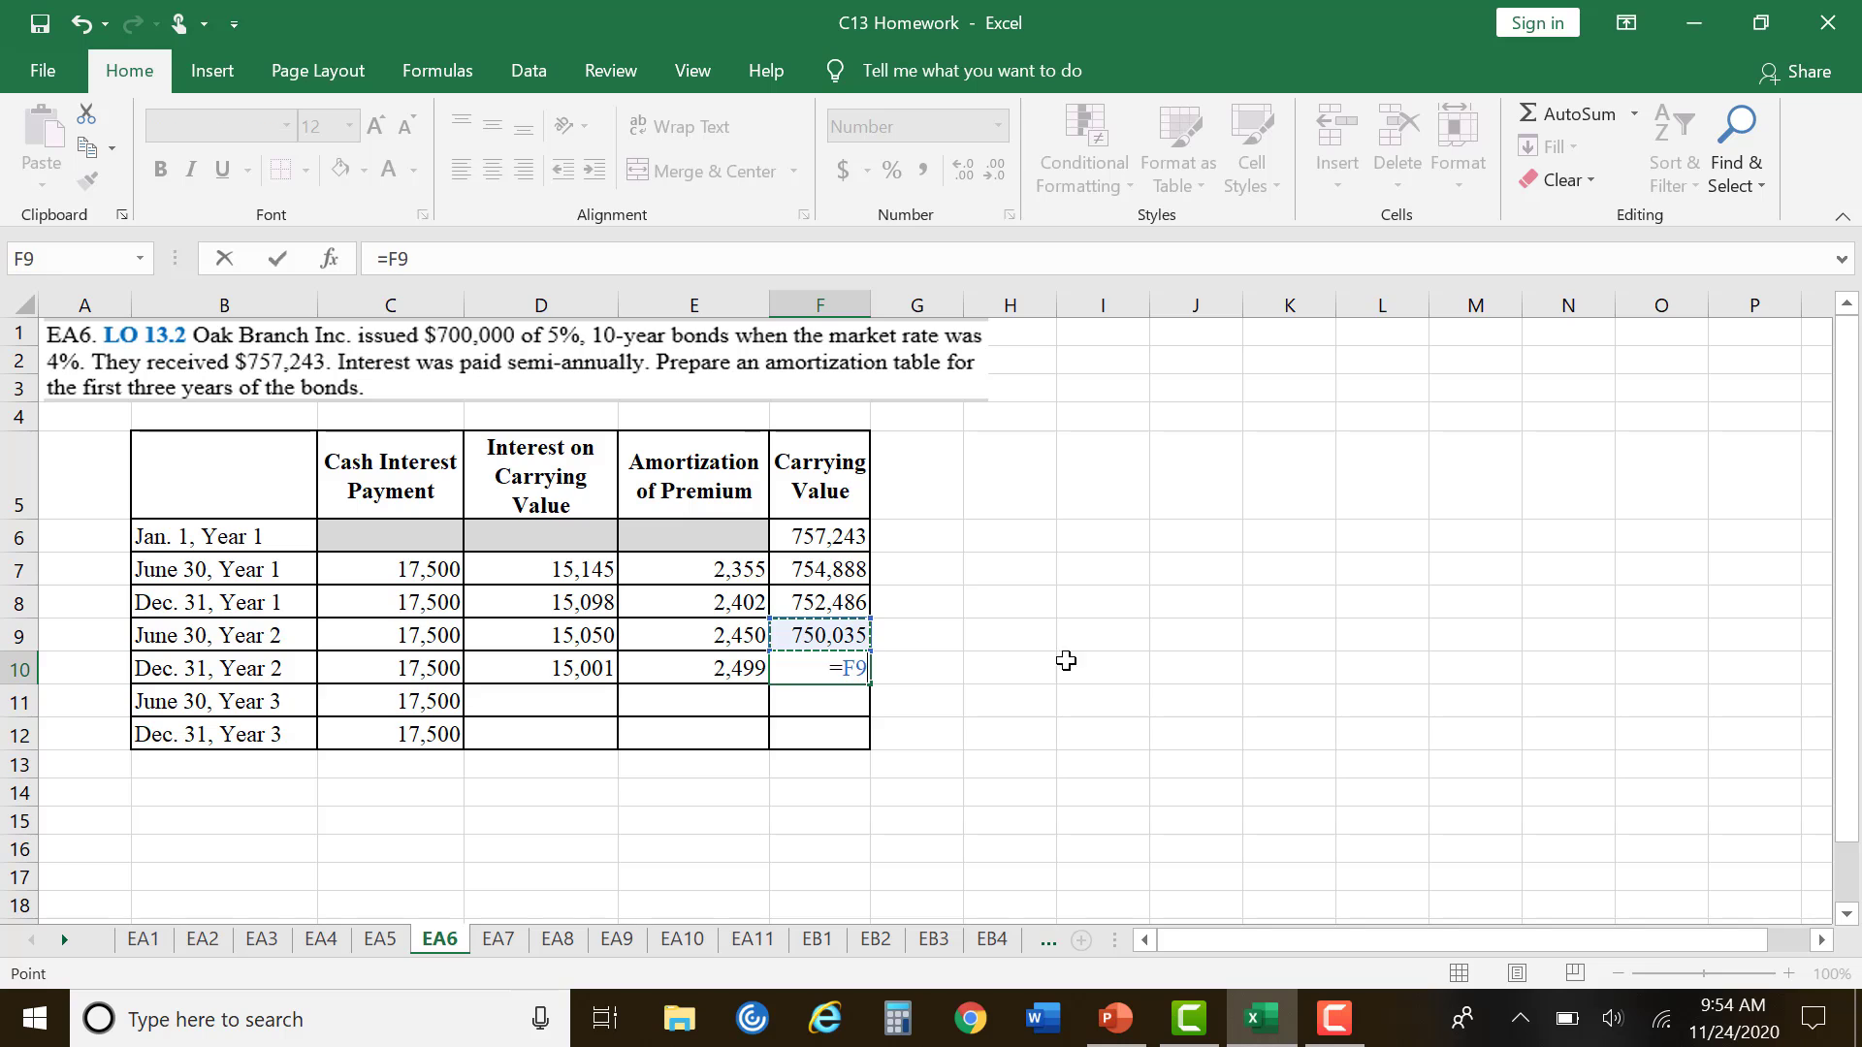
text(-)
click(752, 667)
key(Return)
Step: Calculate the June 30, Year 3 interest on carrying value in D11 with =F10*.04
click(497, 705)
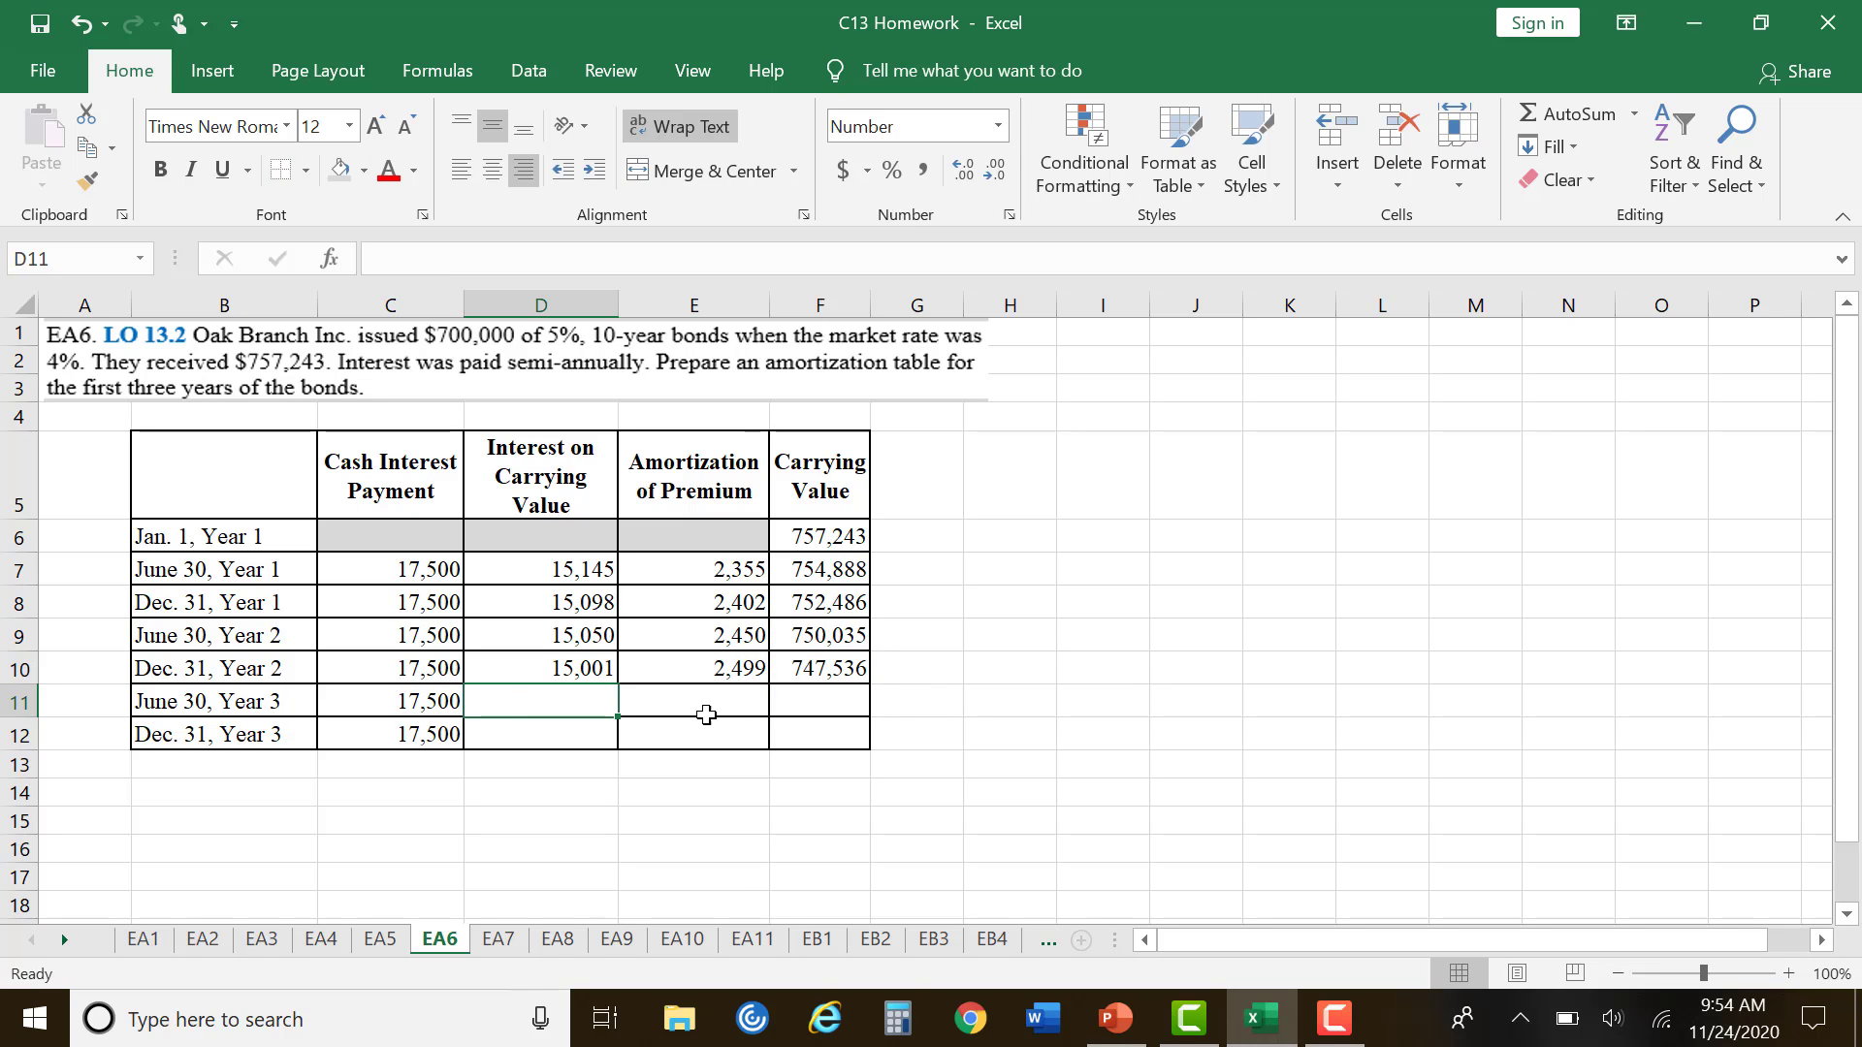
text(=)
click(792, 668)
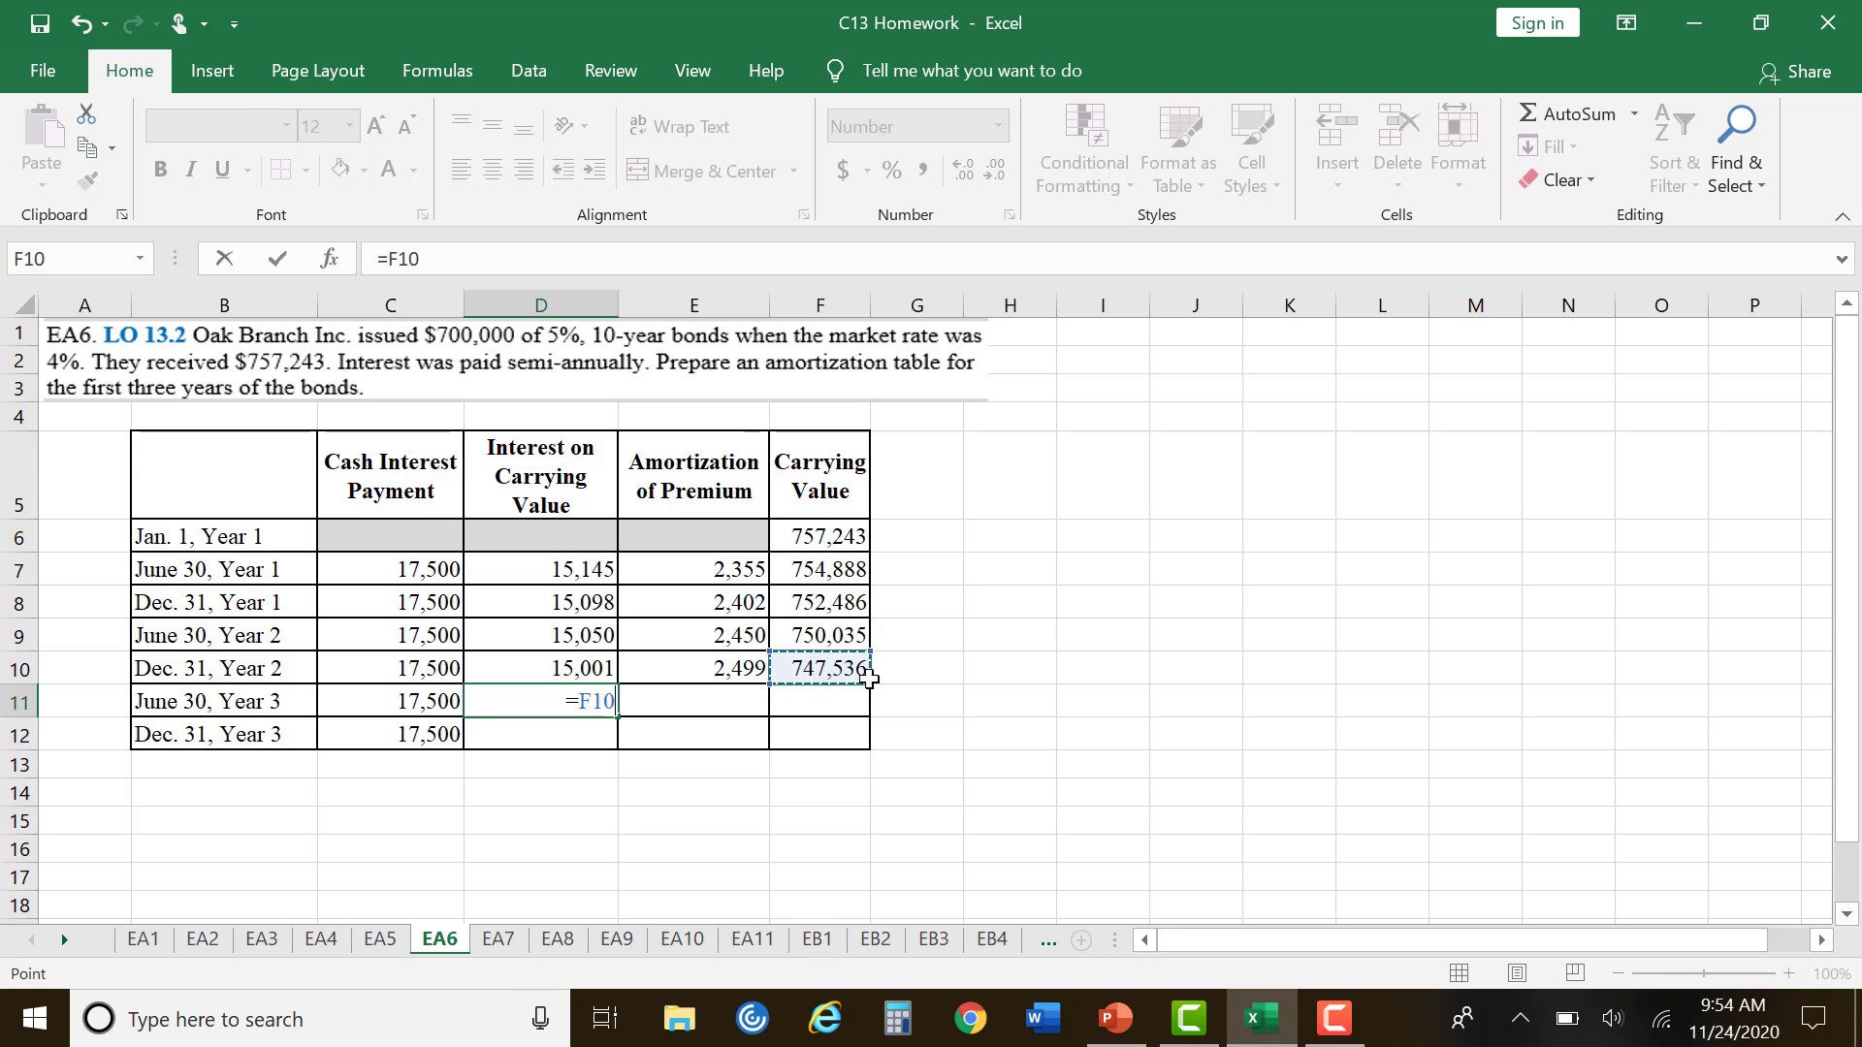
text(*)
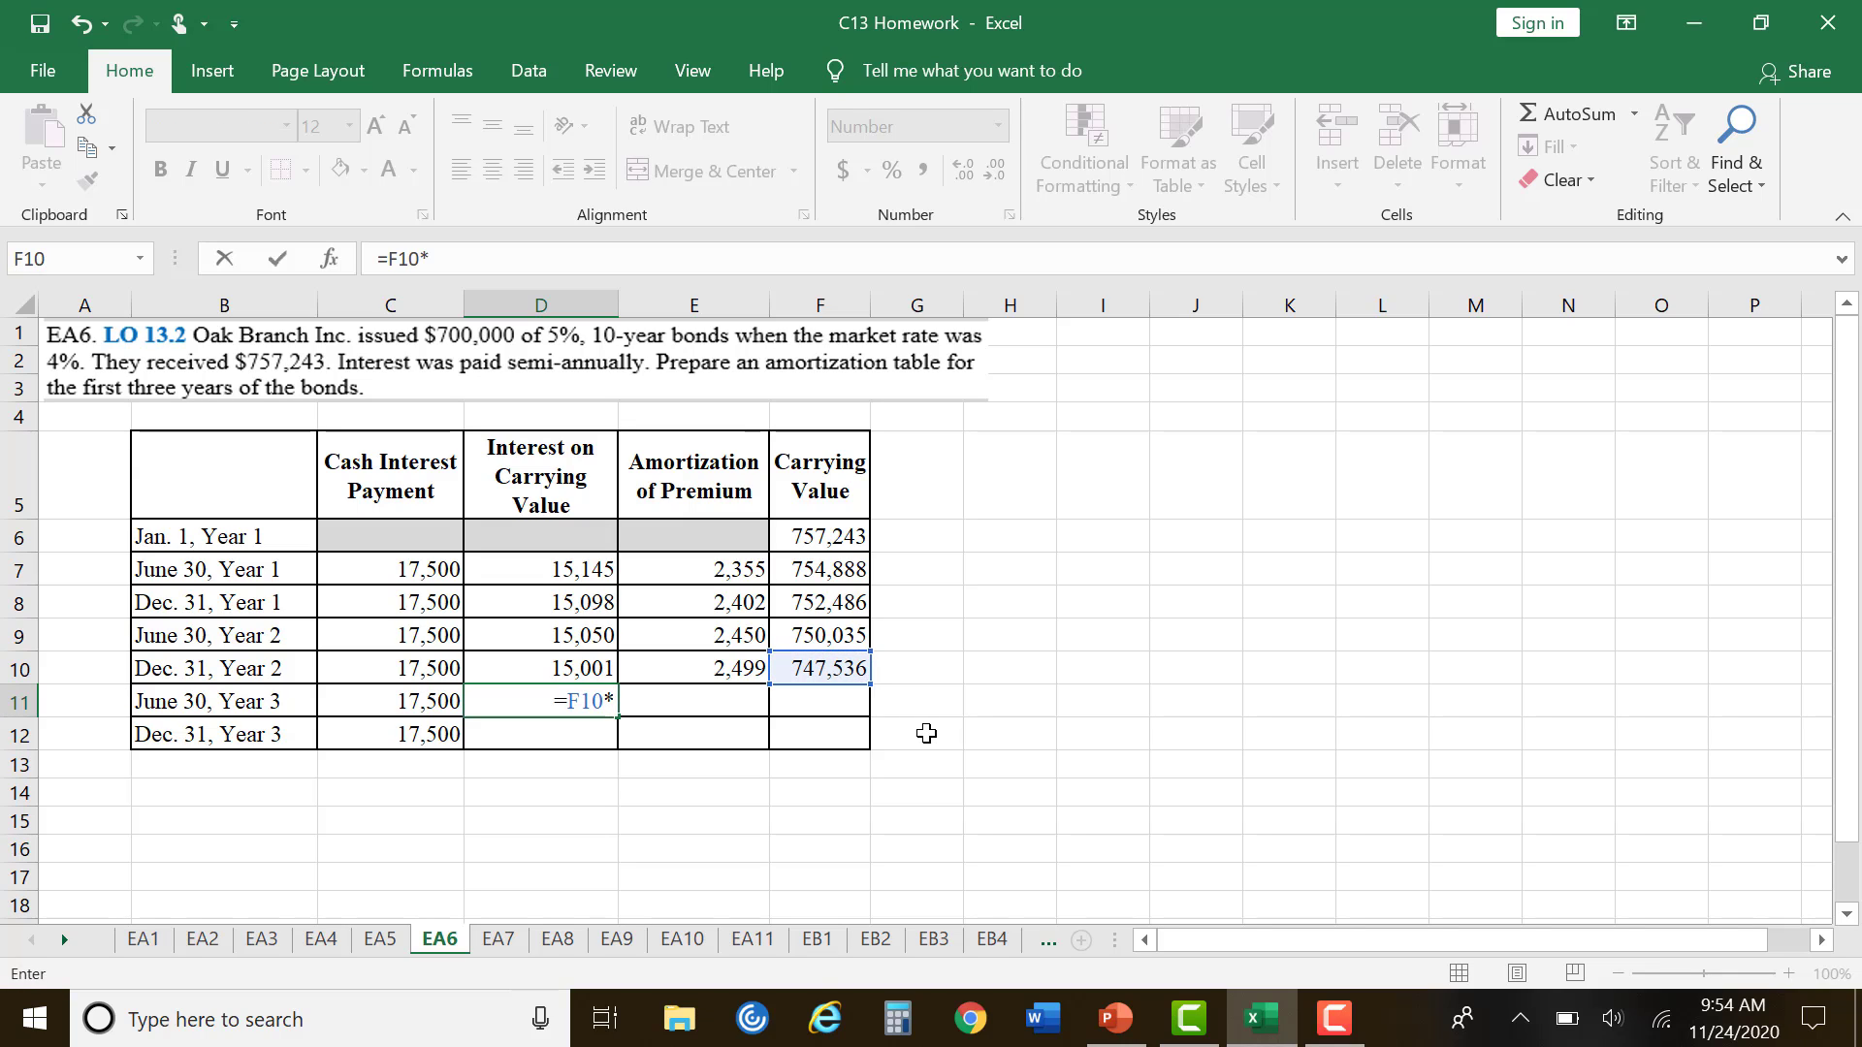
text(.04)
key(Return)
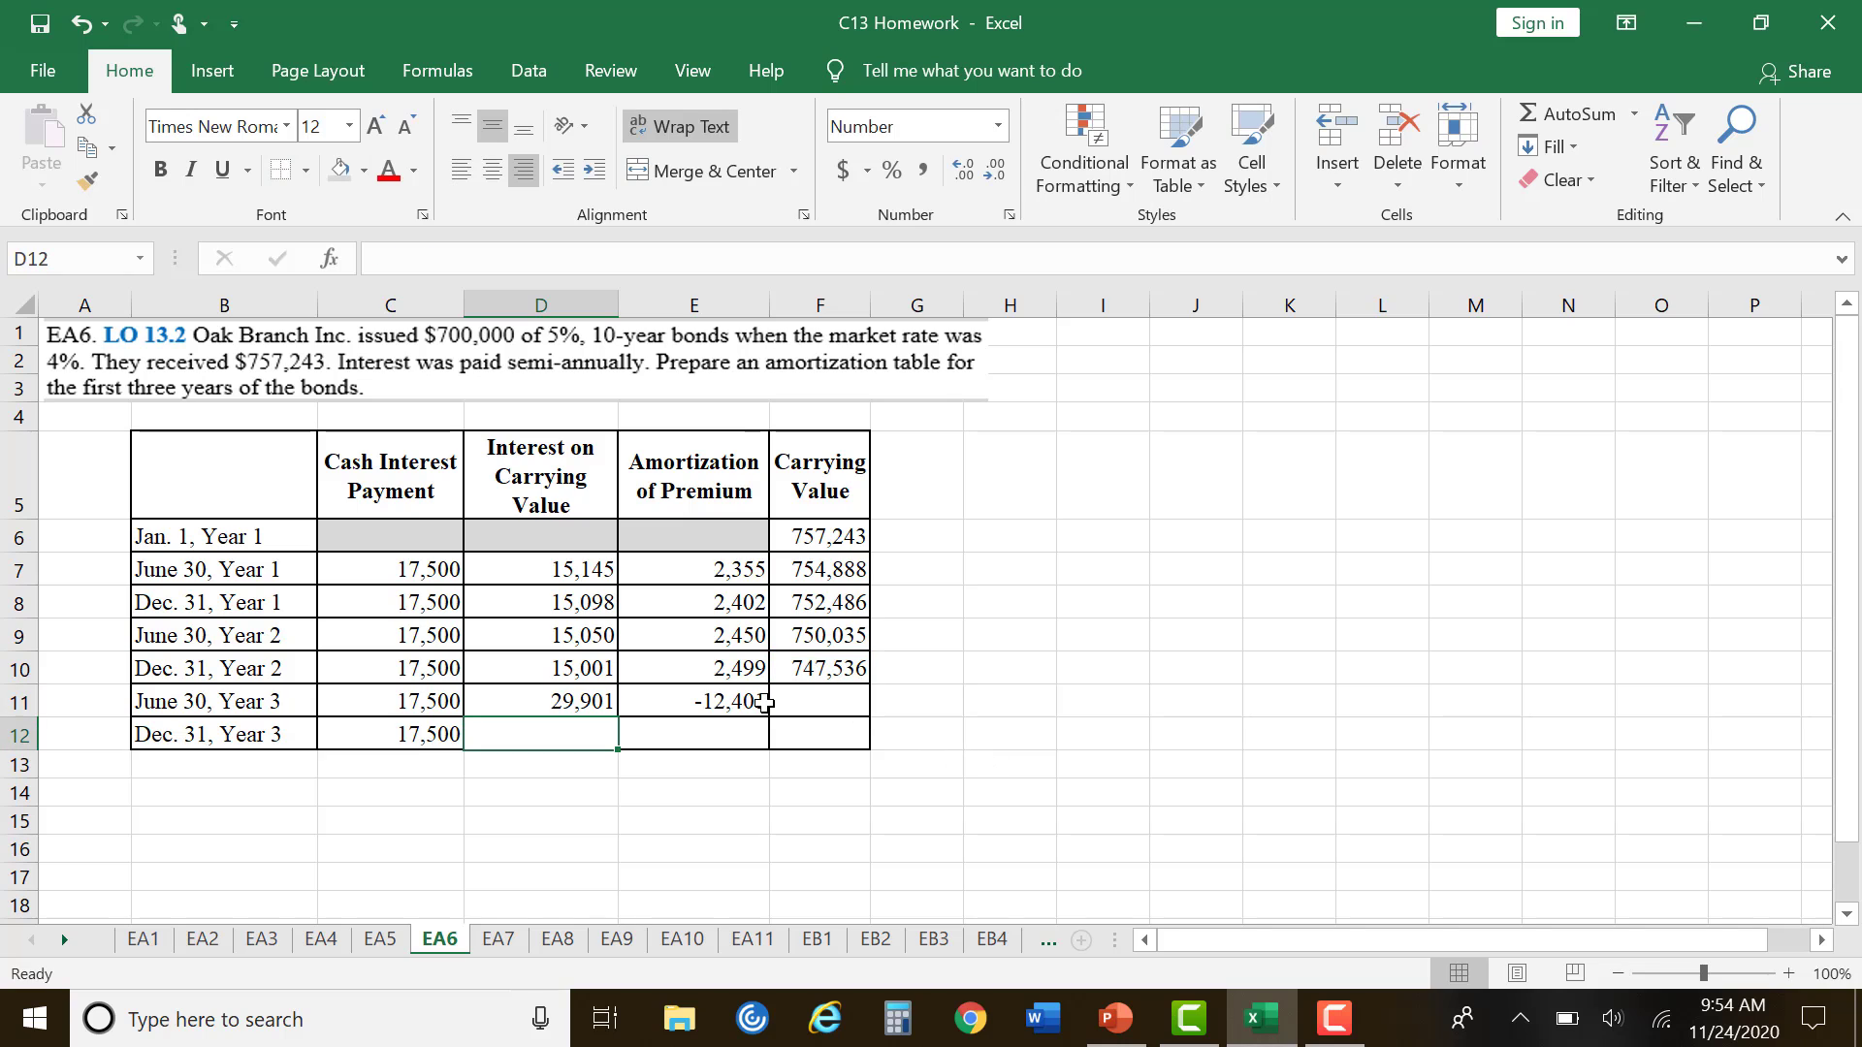
Step: Extend the June 30, Year 3 interest formula in D11 to the semi-annual =F10*0.04*.5 and check the amortization formula in E11
click(592, 701)
click(527, 268)
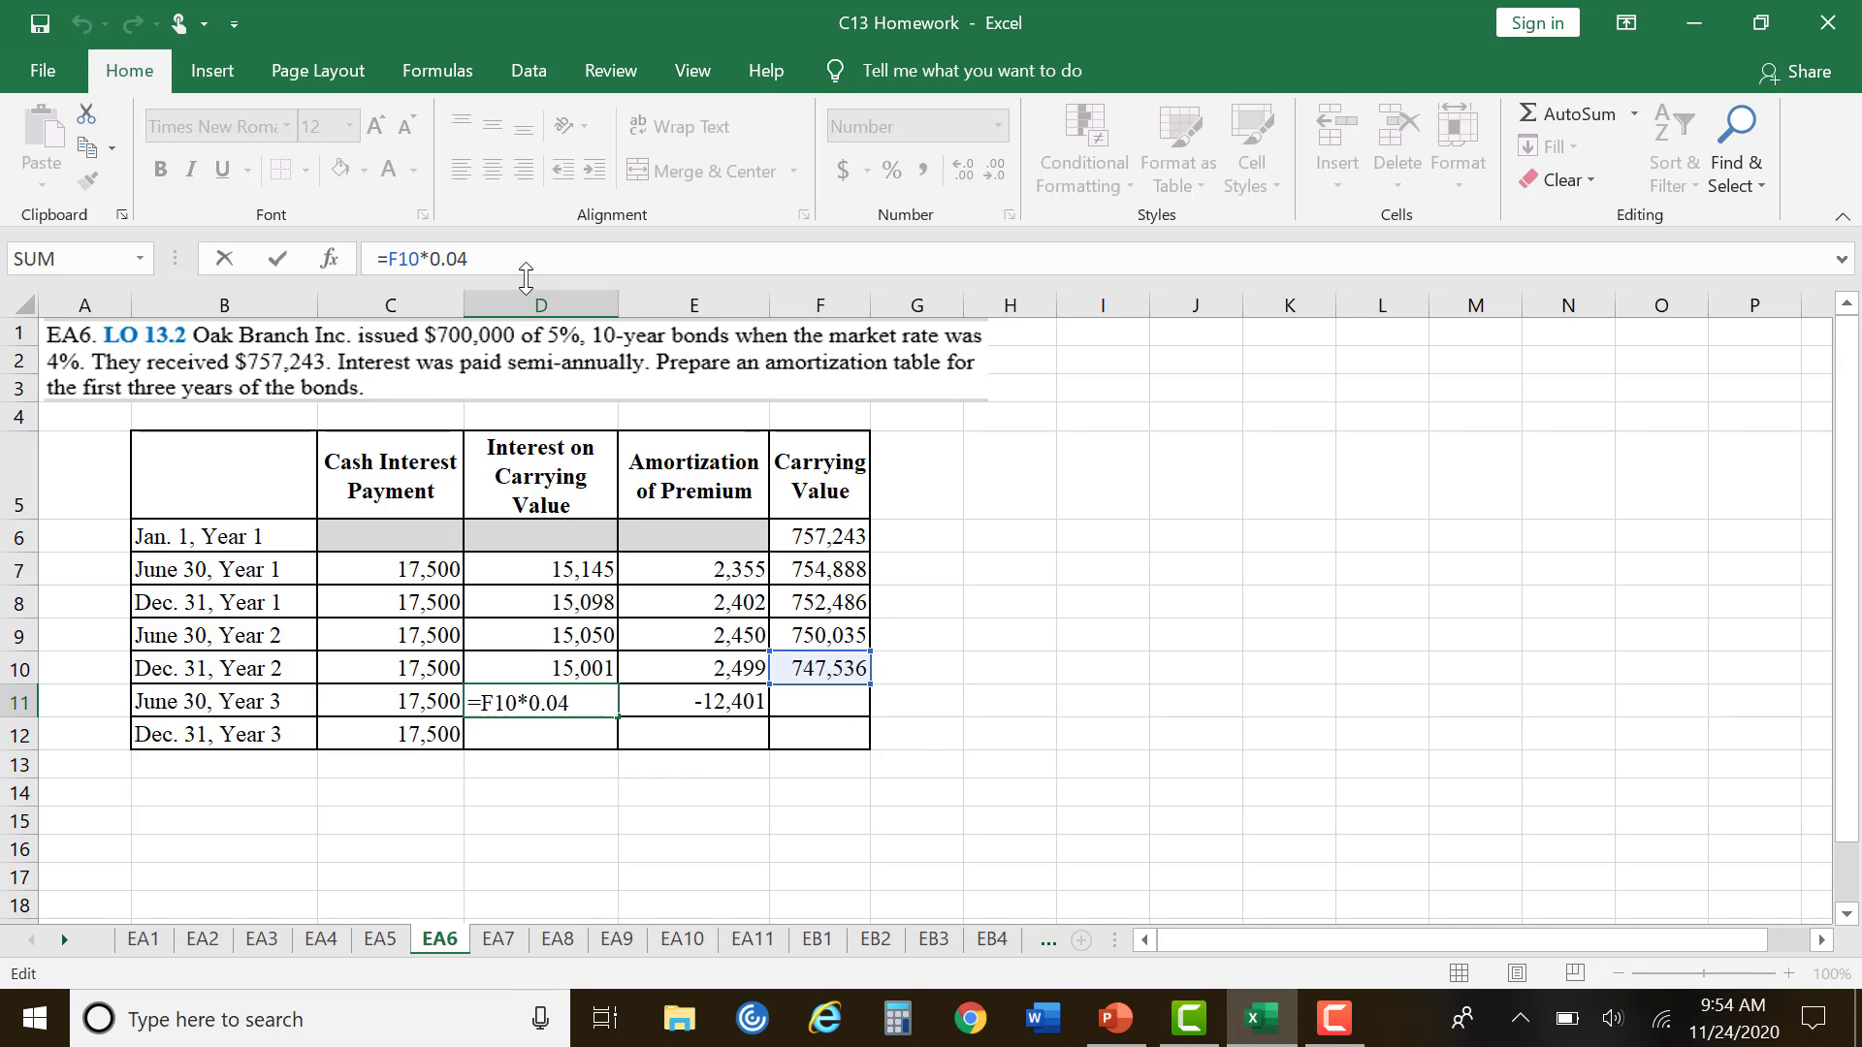
text(*.5)
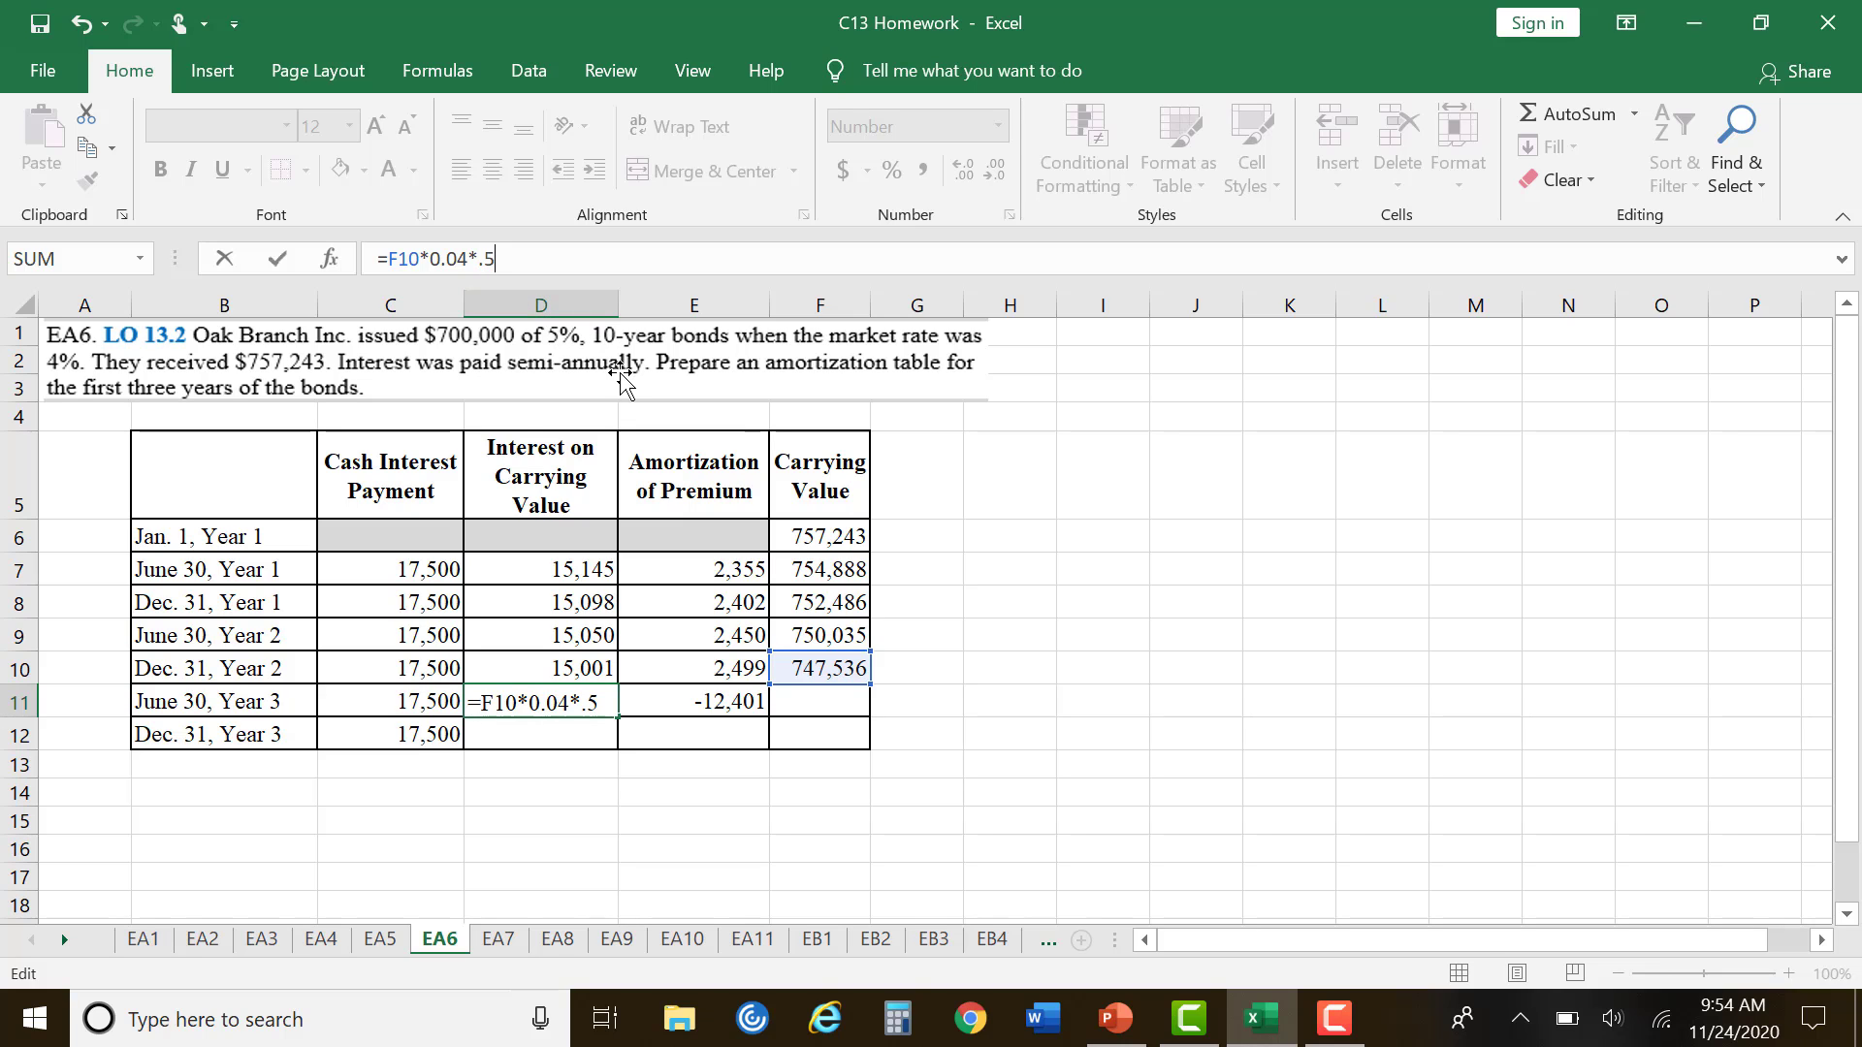
key(Return)
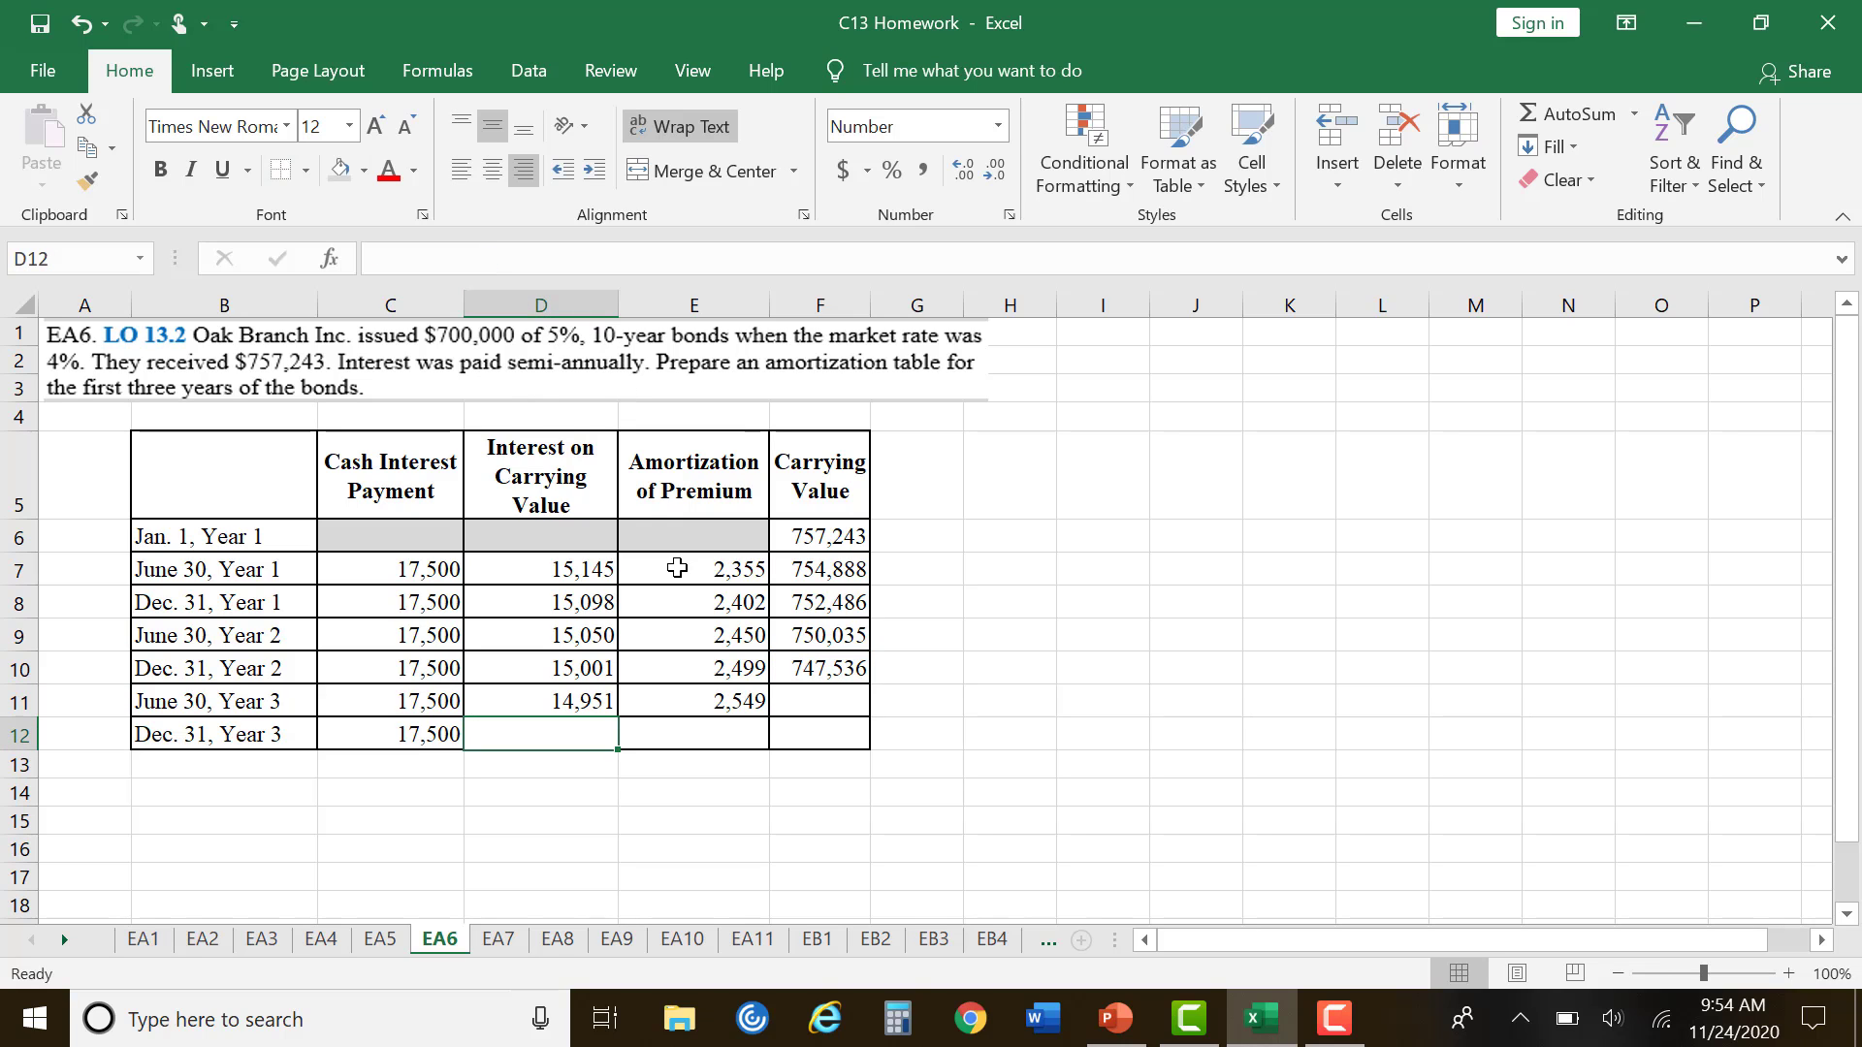
click(709, 694)
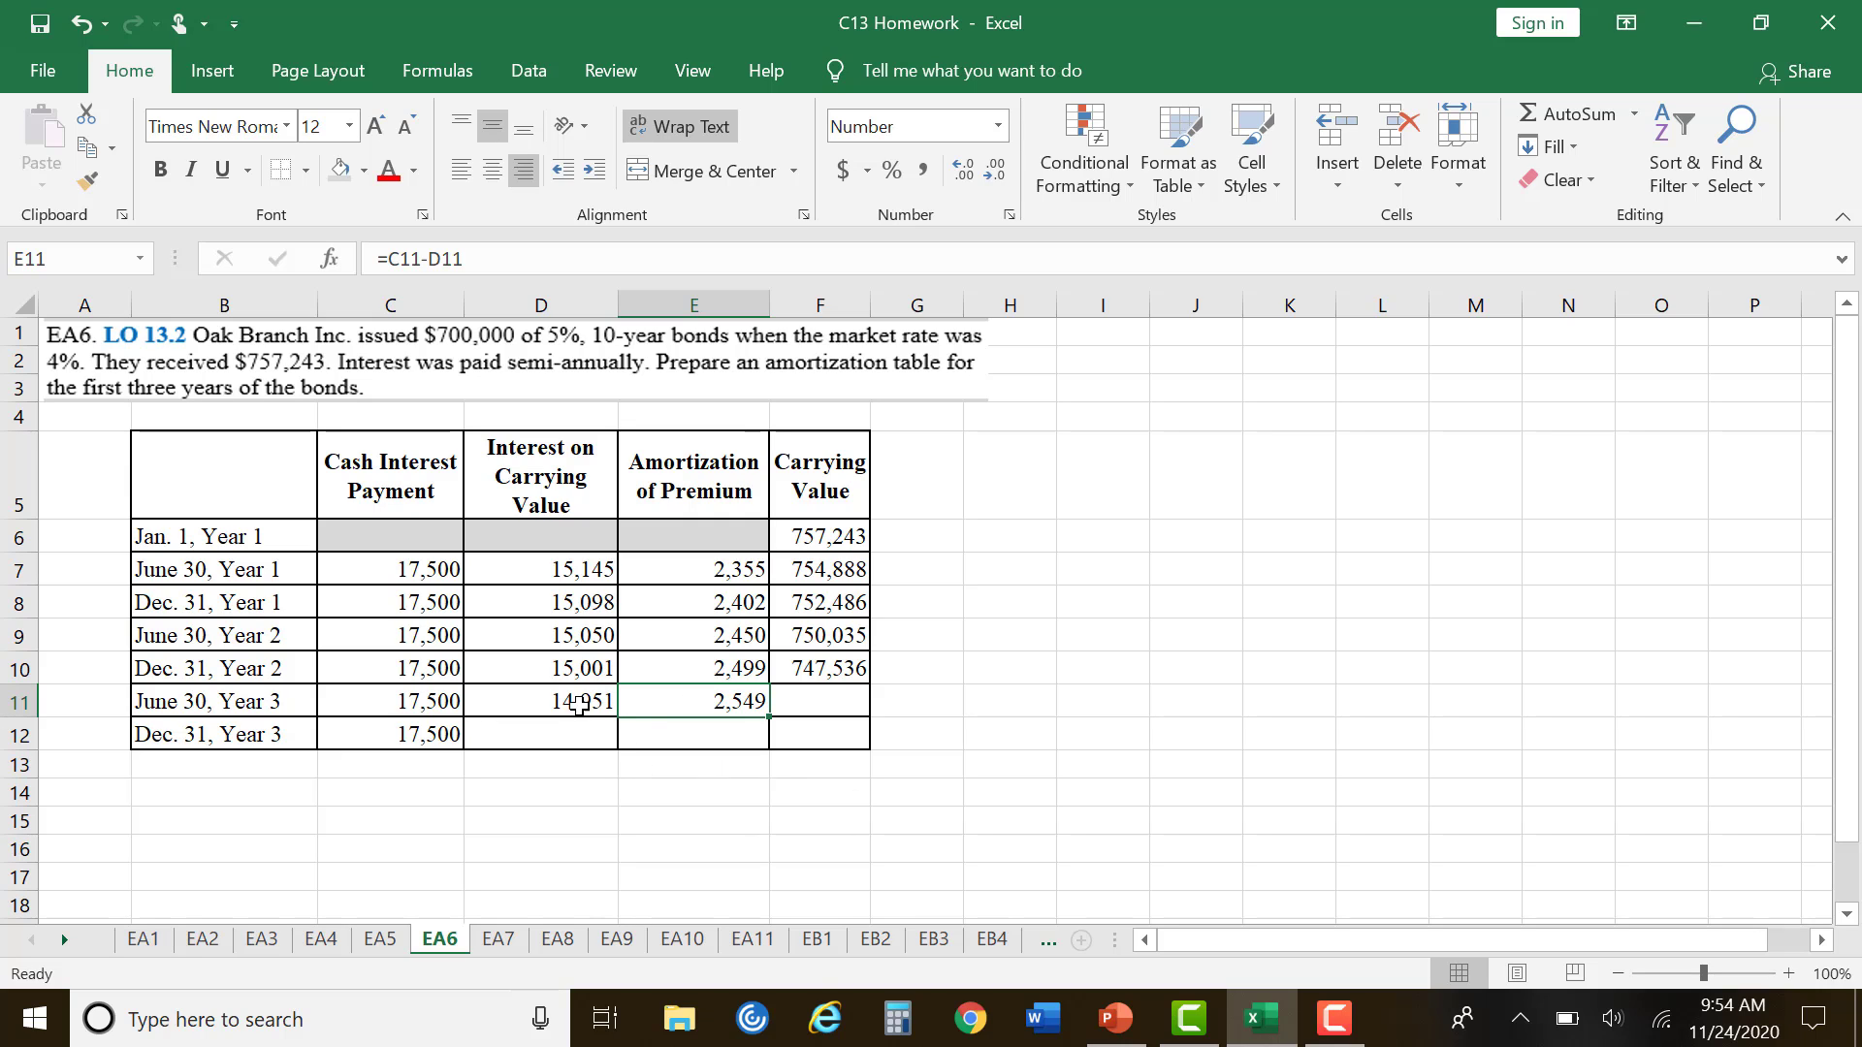
Step: Calculate the June 30, Year 3 carrying value in F11 as prior carrying value minus premium amortization with =F10-E11
click(814, 693)
text(=)
click(839, 669)
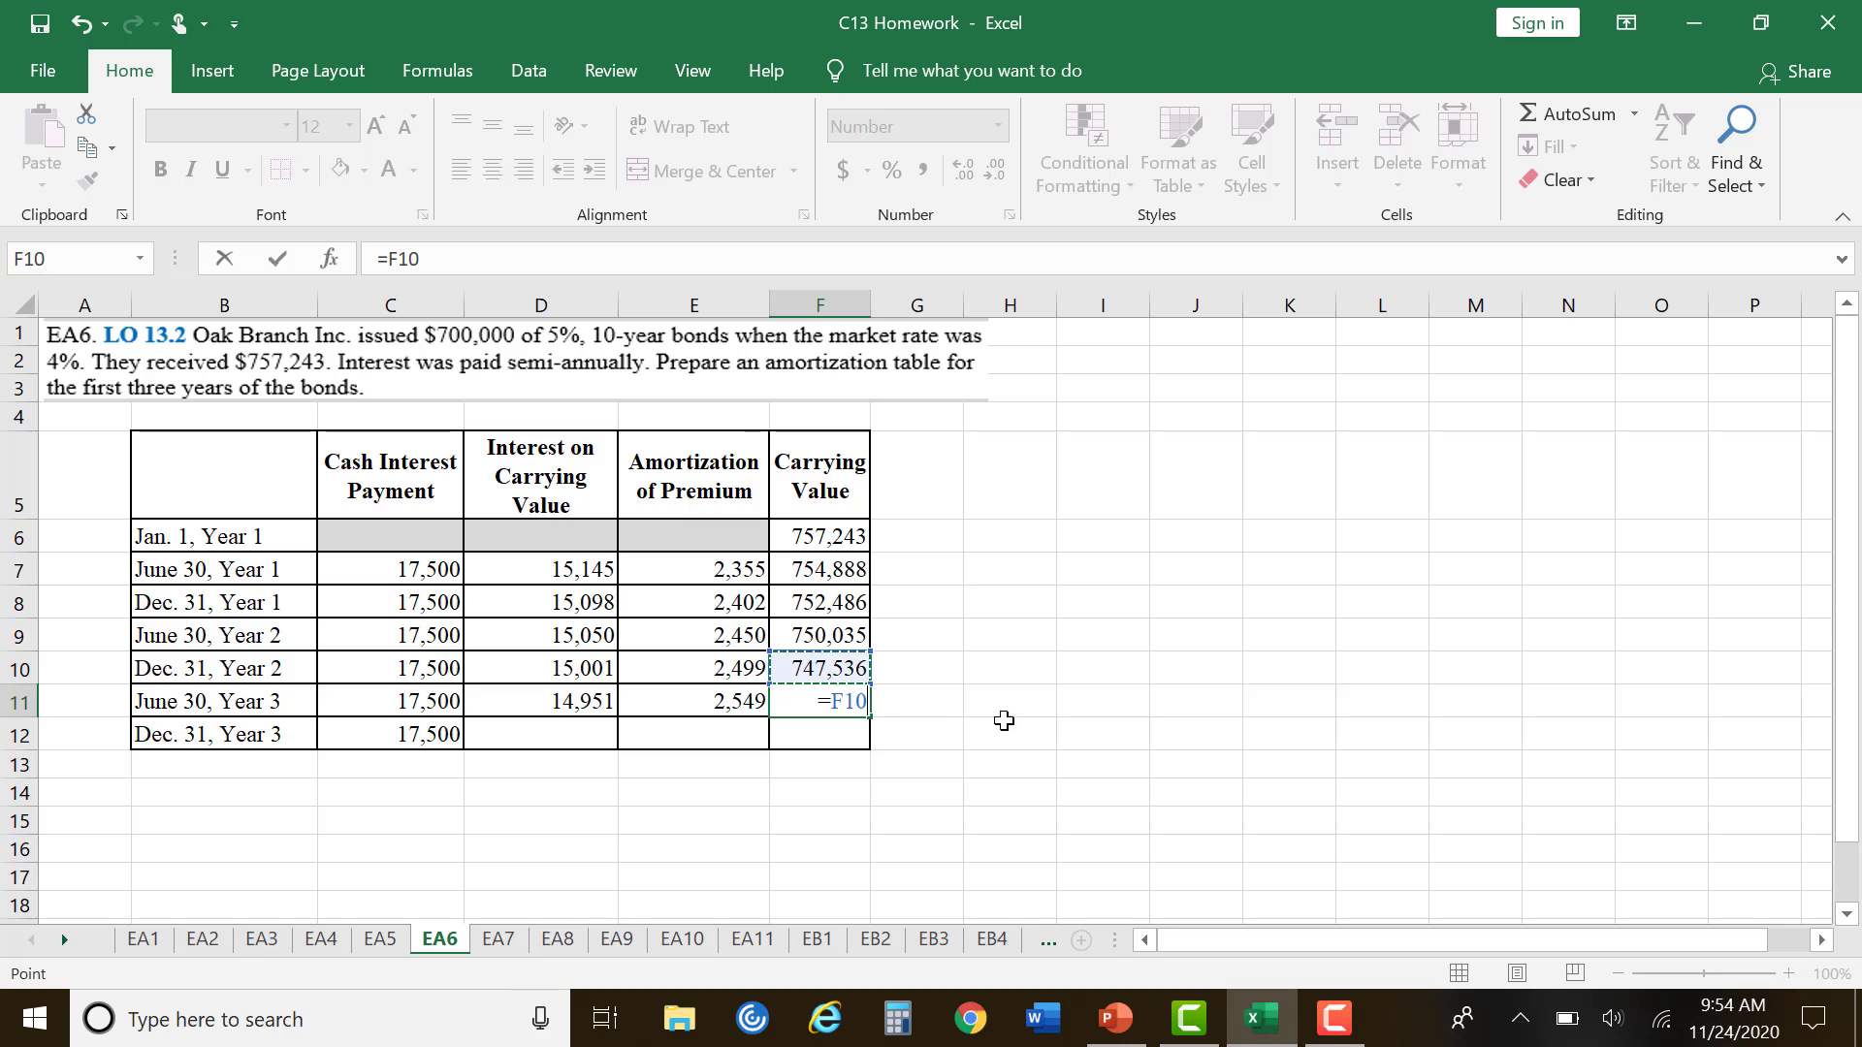
text(-)
click(665, 699)
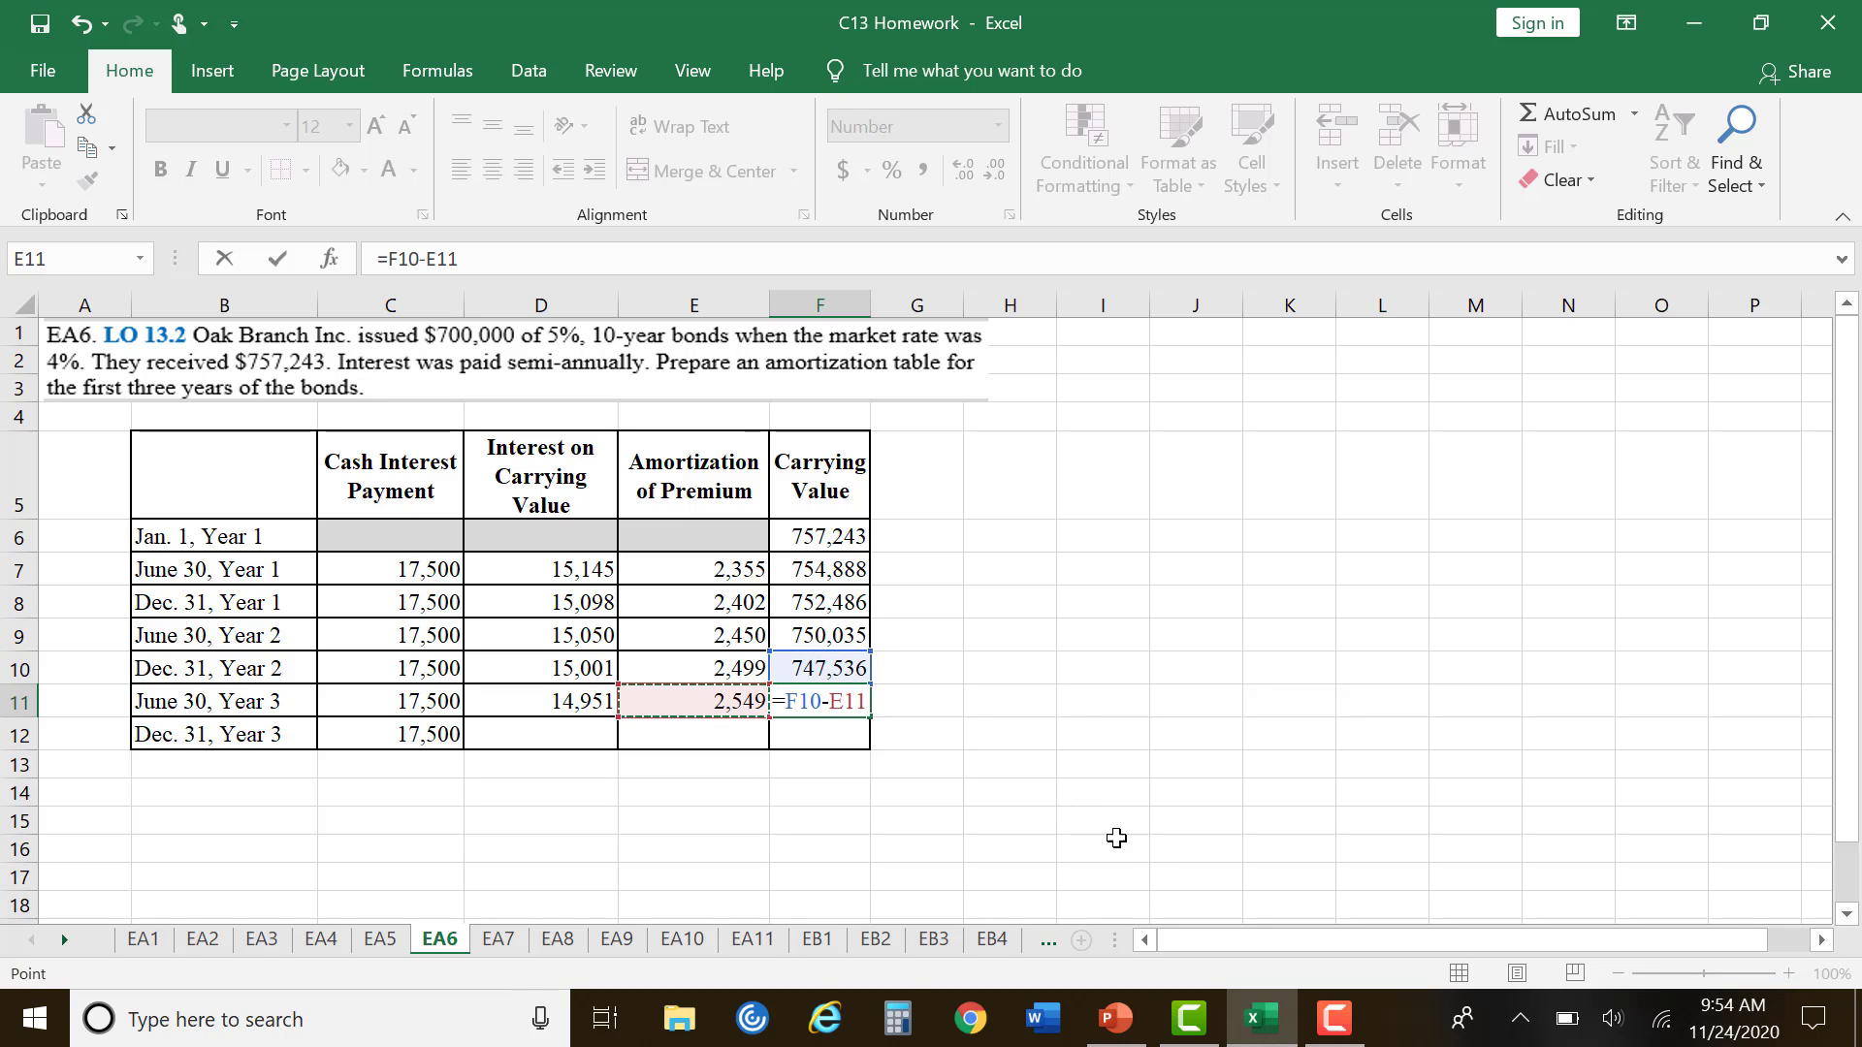
key(Return)
Step: Calculate the Dec. 31, Year 3 semi-annual interest in D12 with =F11*.04*.5 and check the amortization formula in E12
click(509, 739)
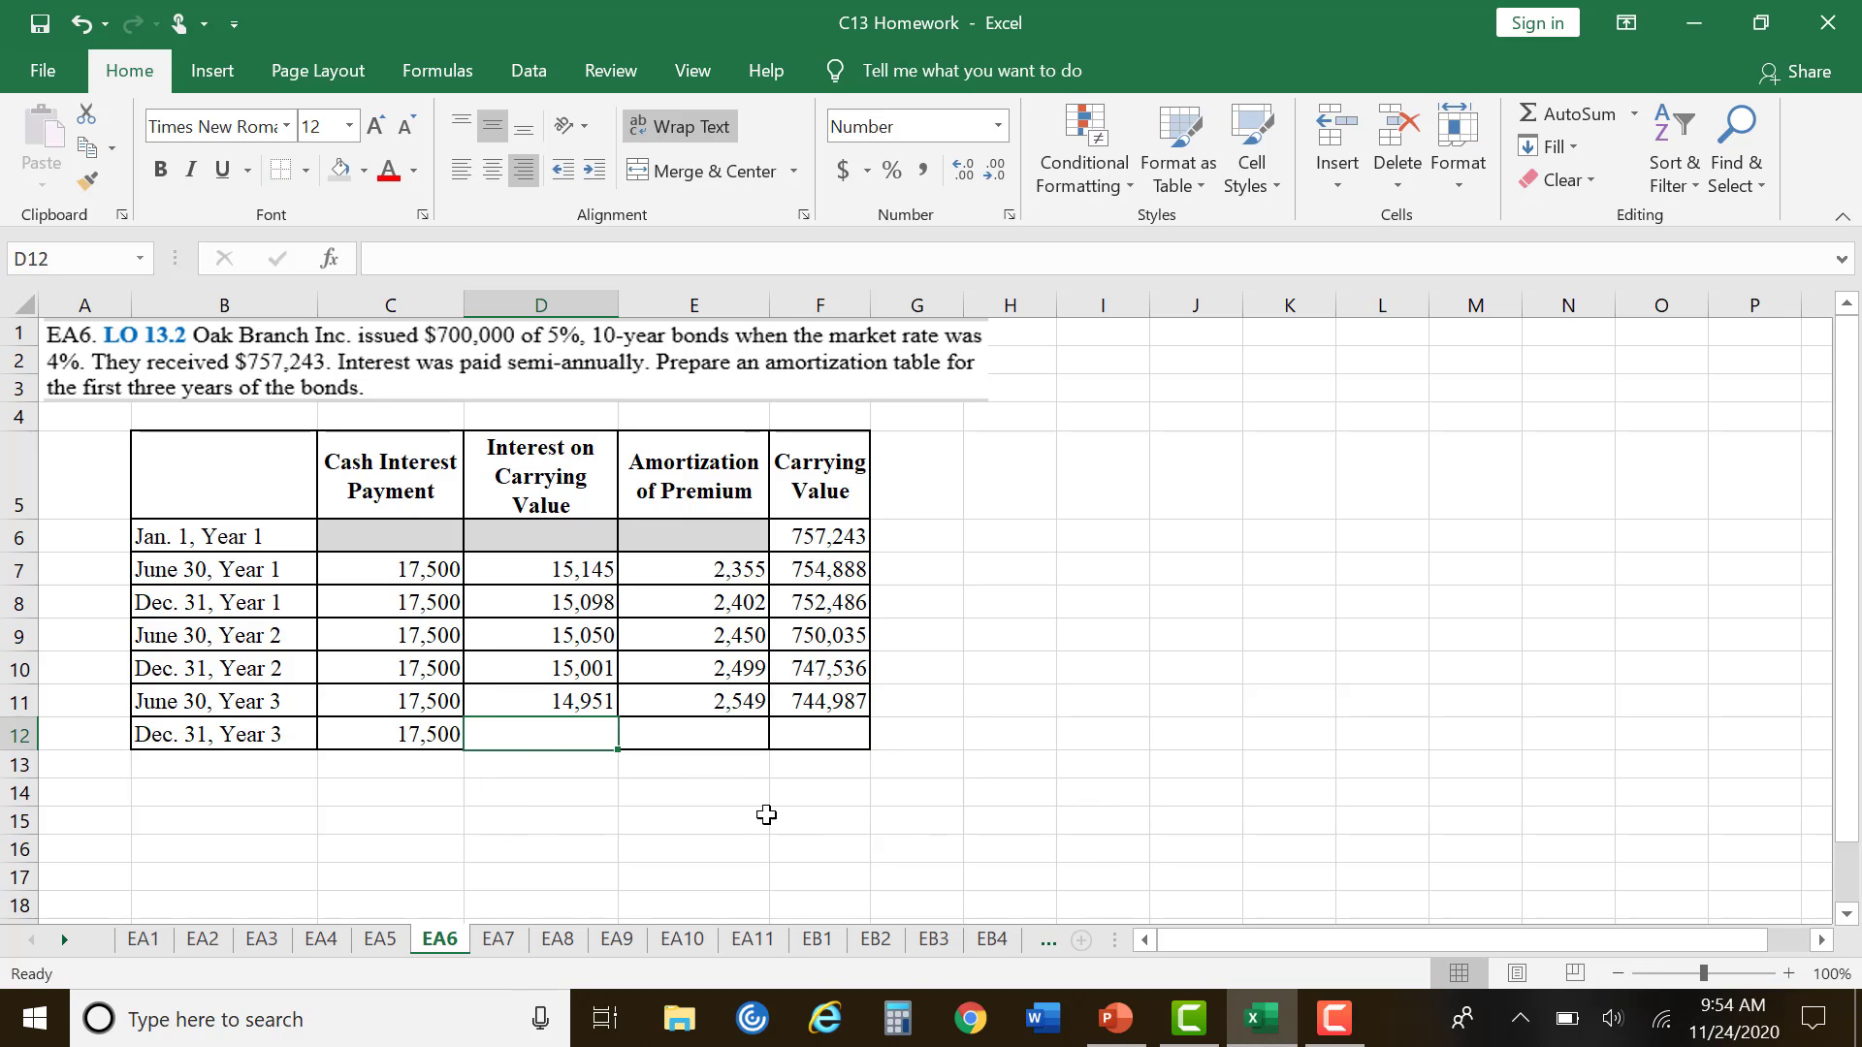
text(=)
click(820, 700)
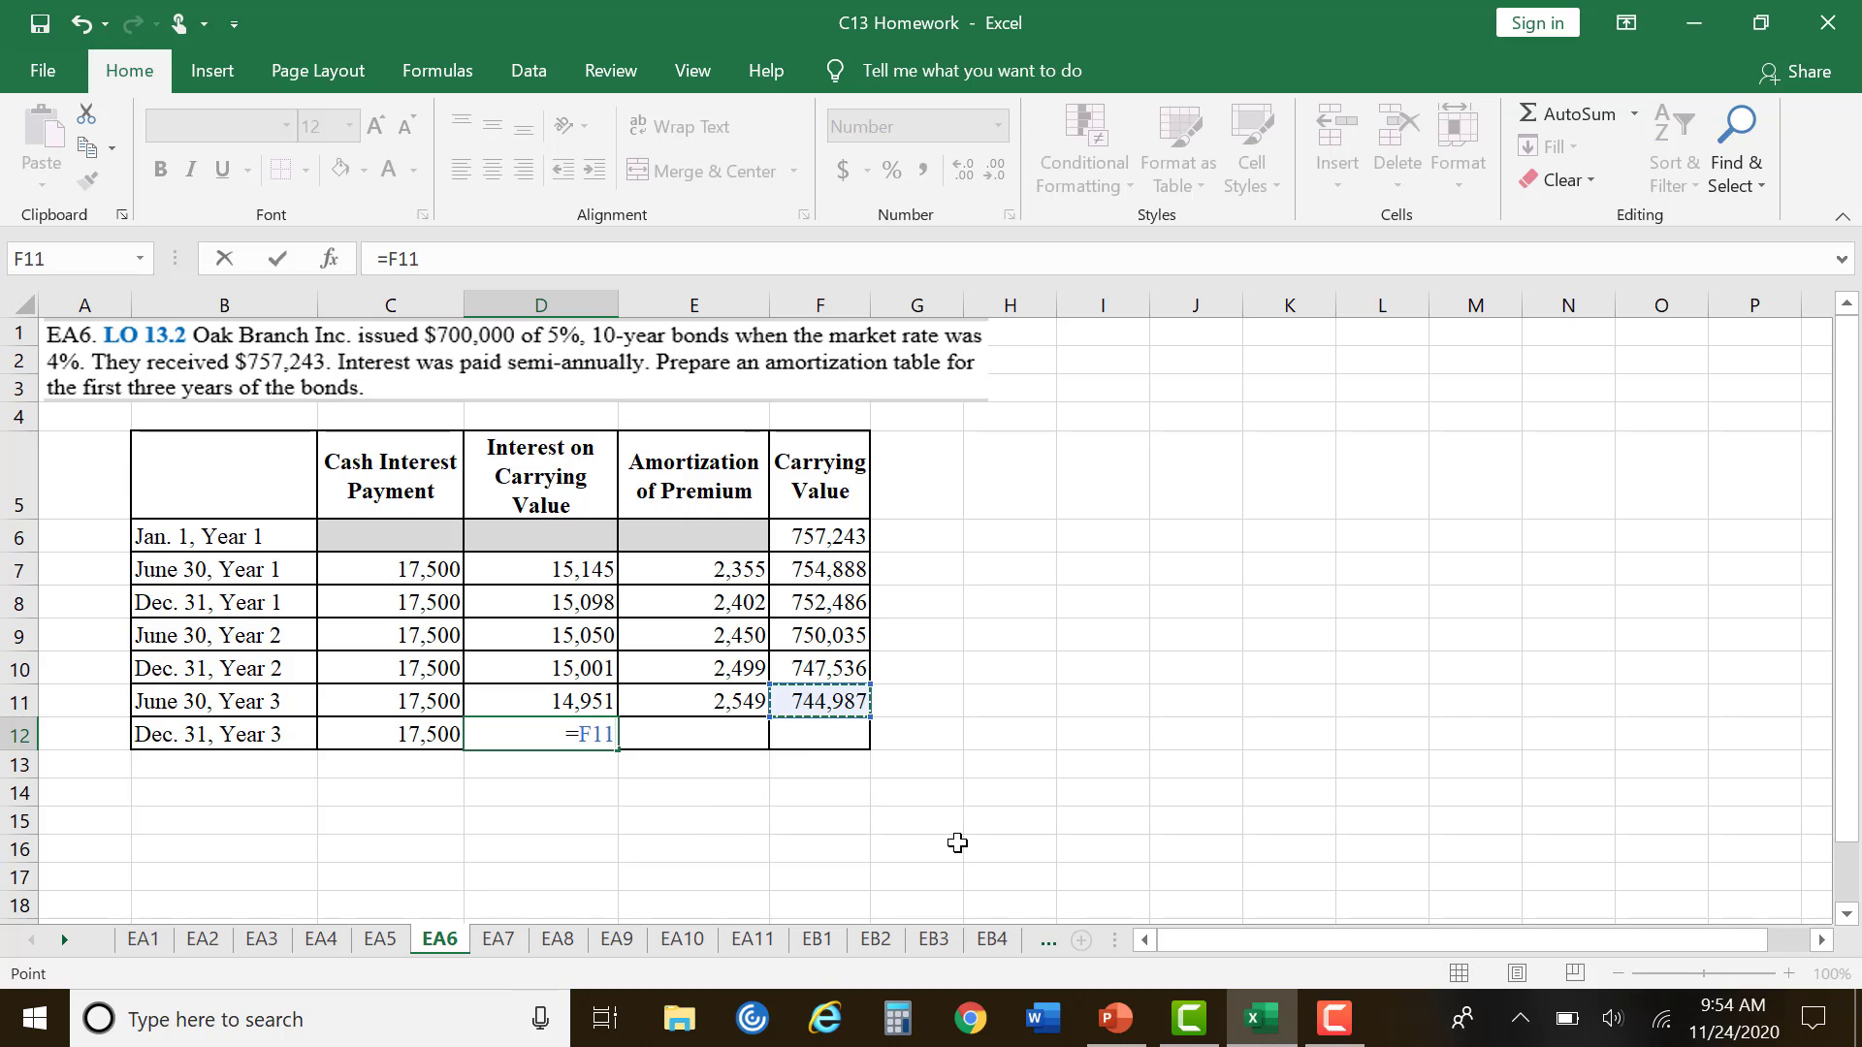
text(*.04)
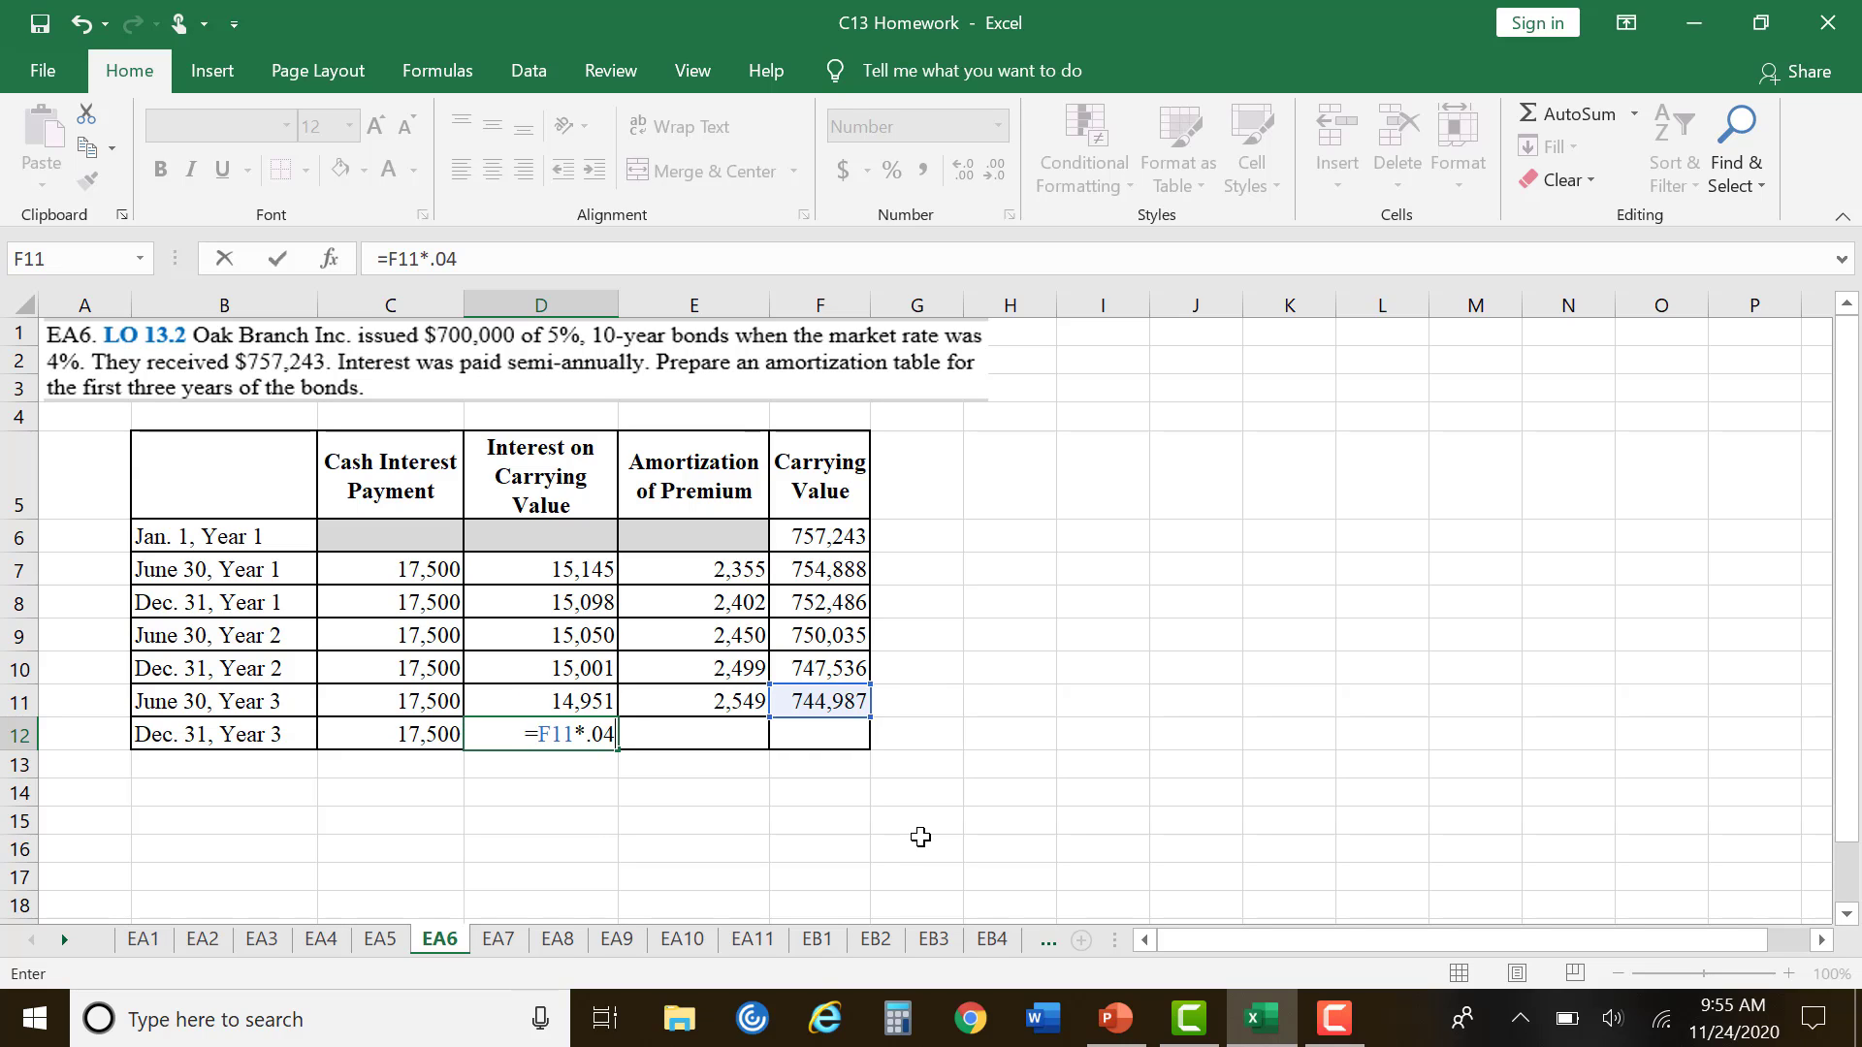
text(*.5)
key(Return)
click(702, 722)
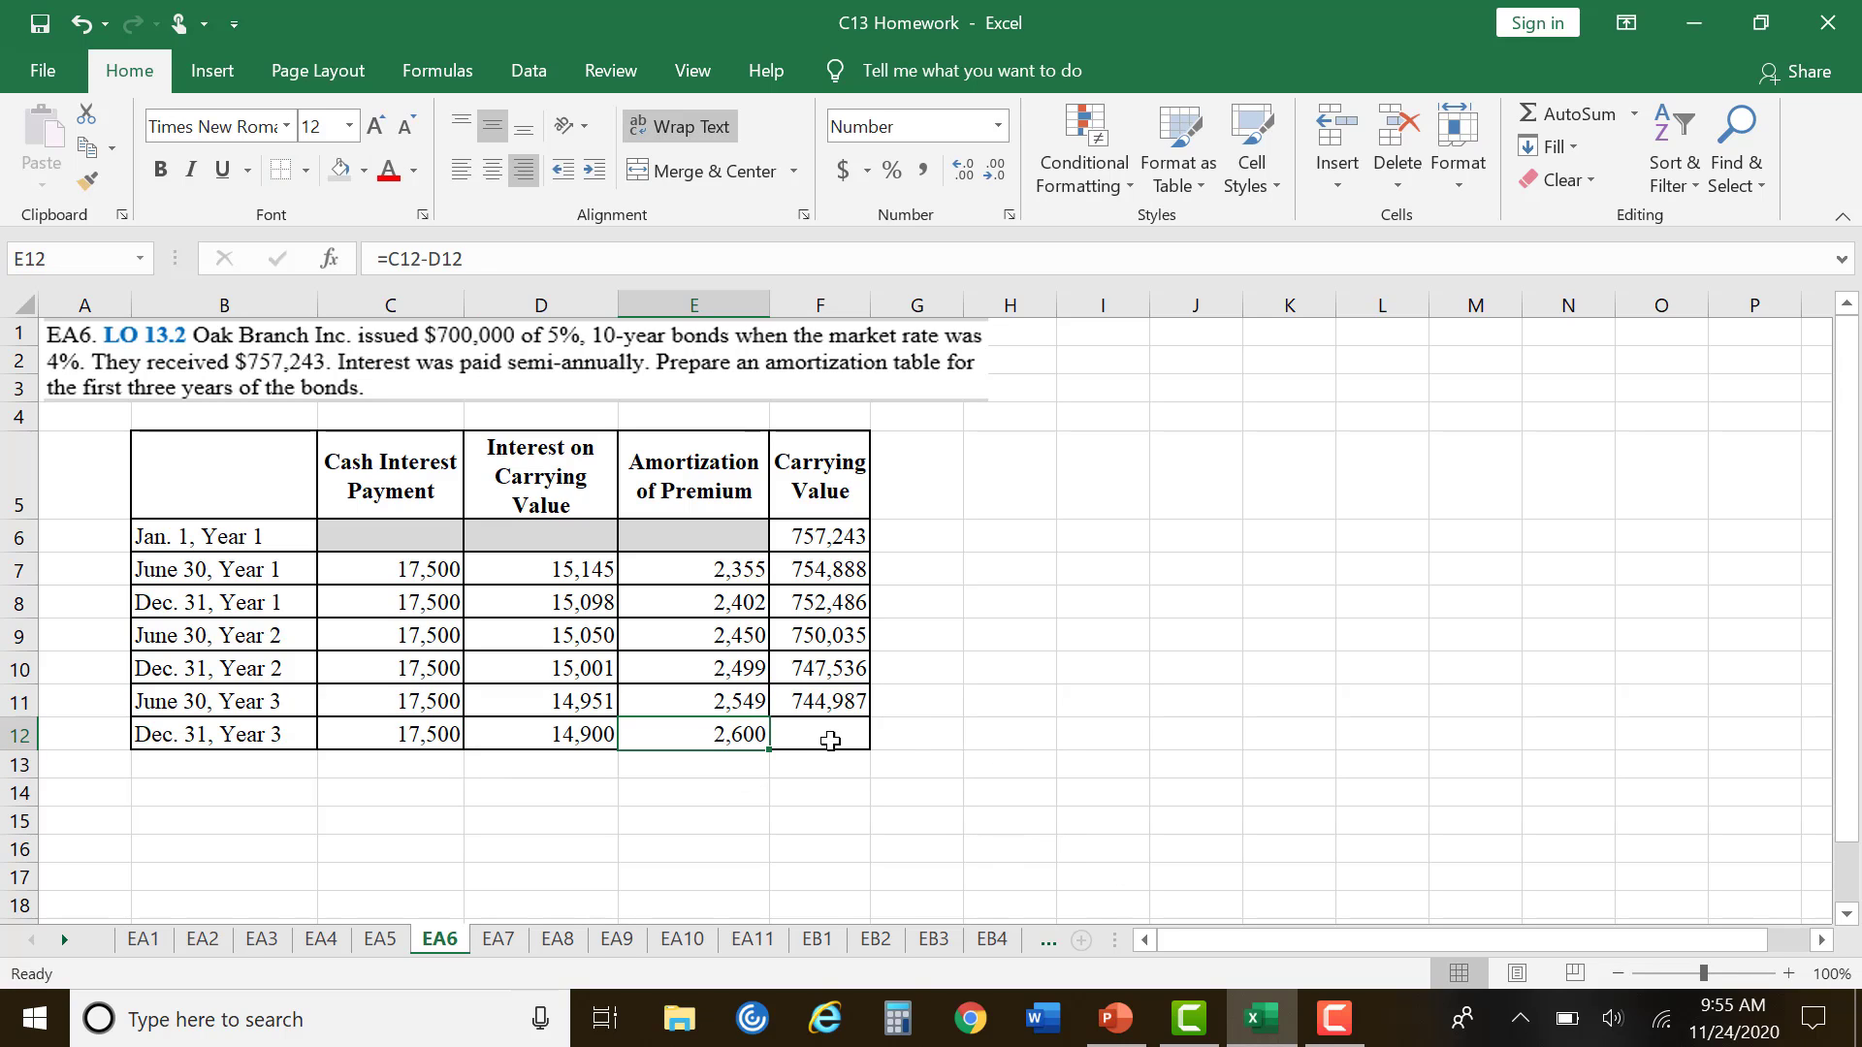
Step: Calculate the Dec. 31, Year 3 carrying value in F12 as prior carrying value minus premium amortization with =F11-E12
click(834, 727)
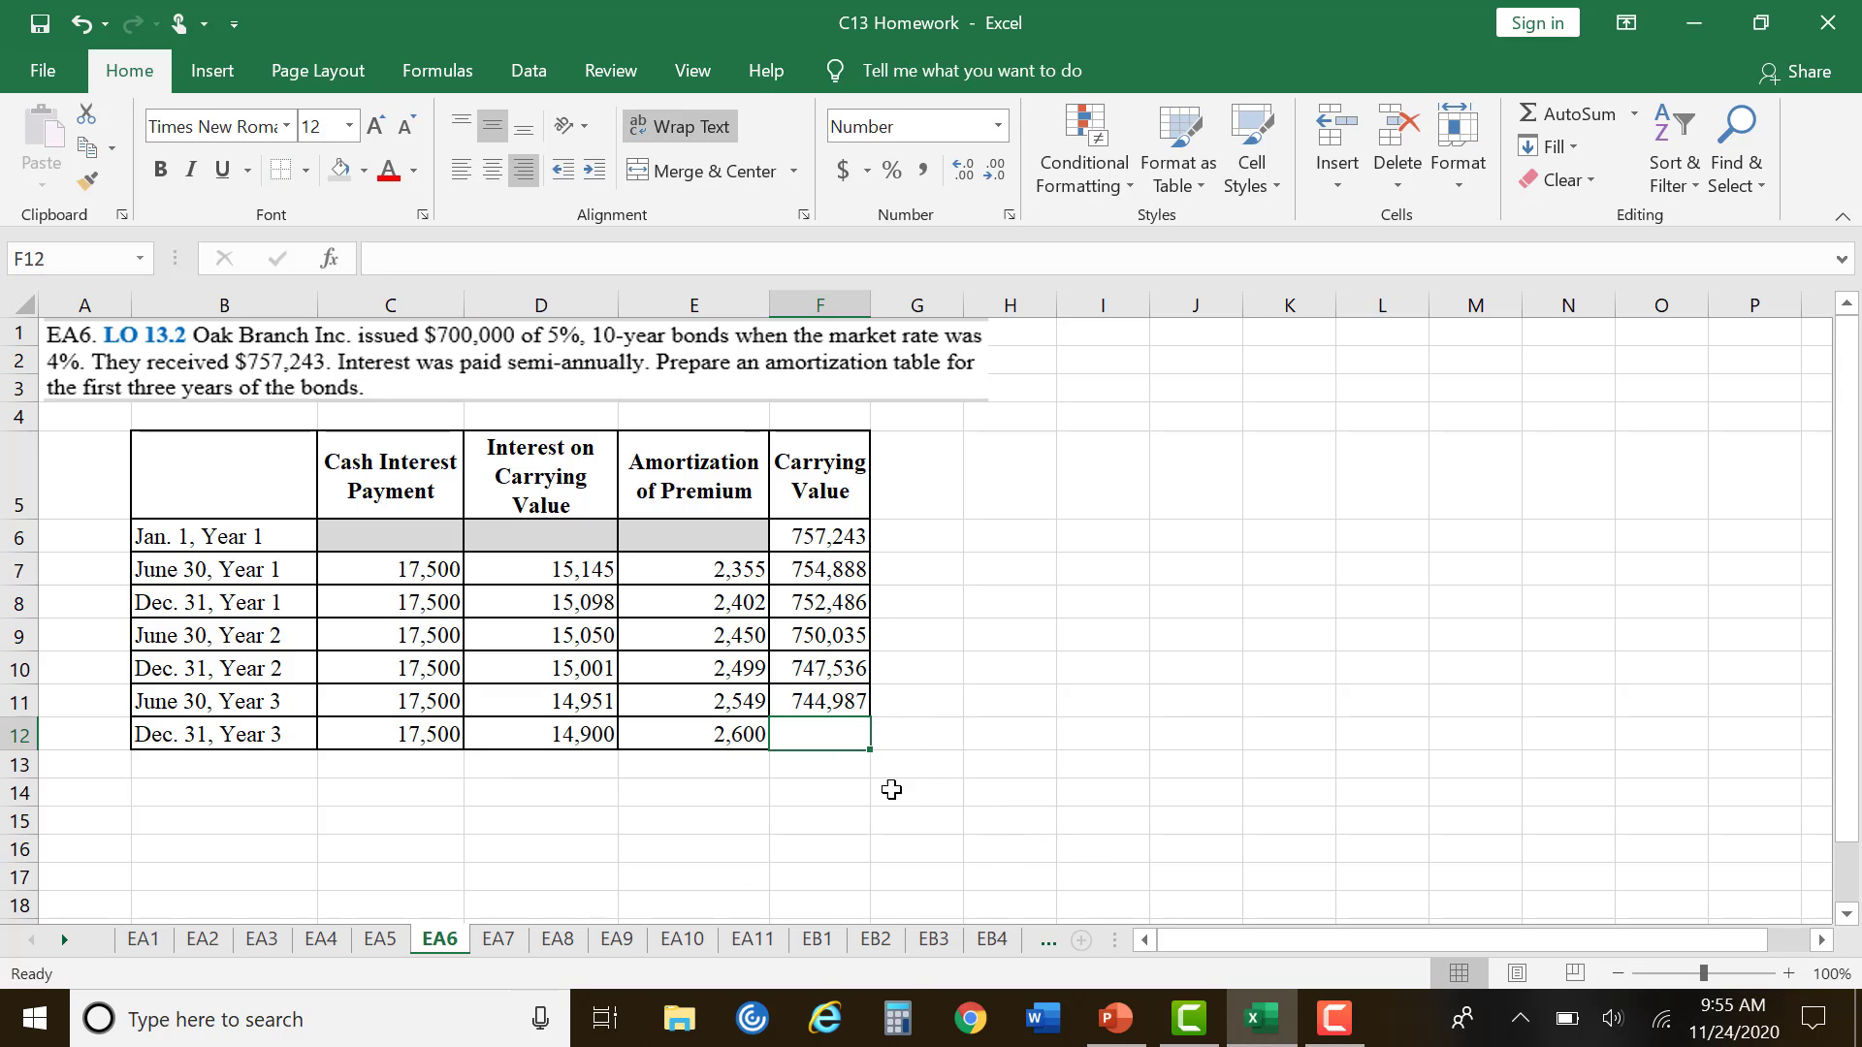
text(=)
click(861, 702)
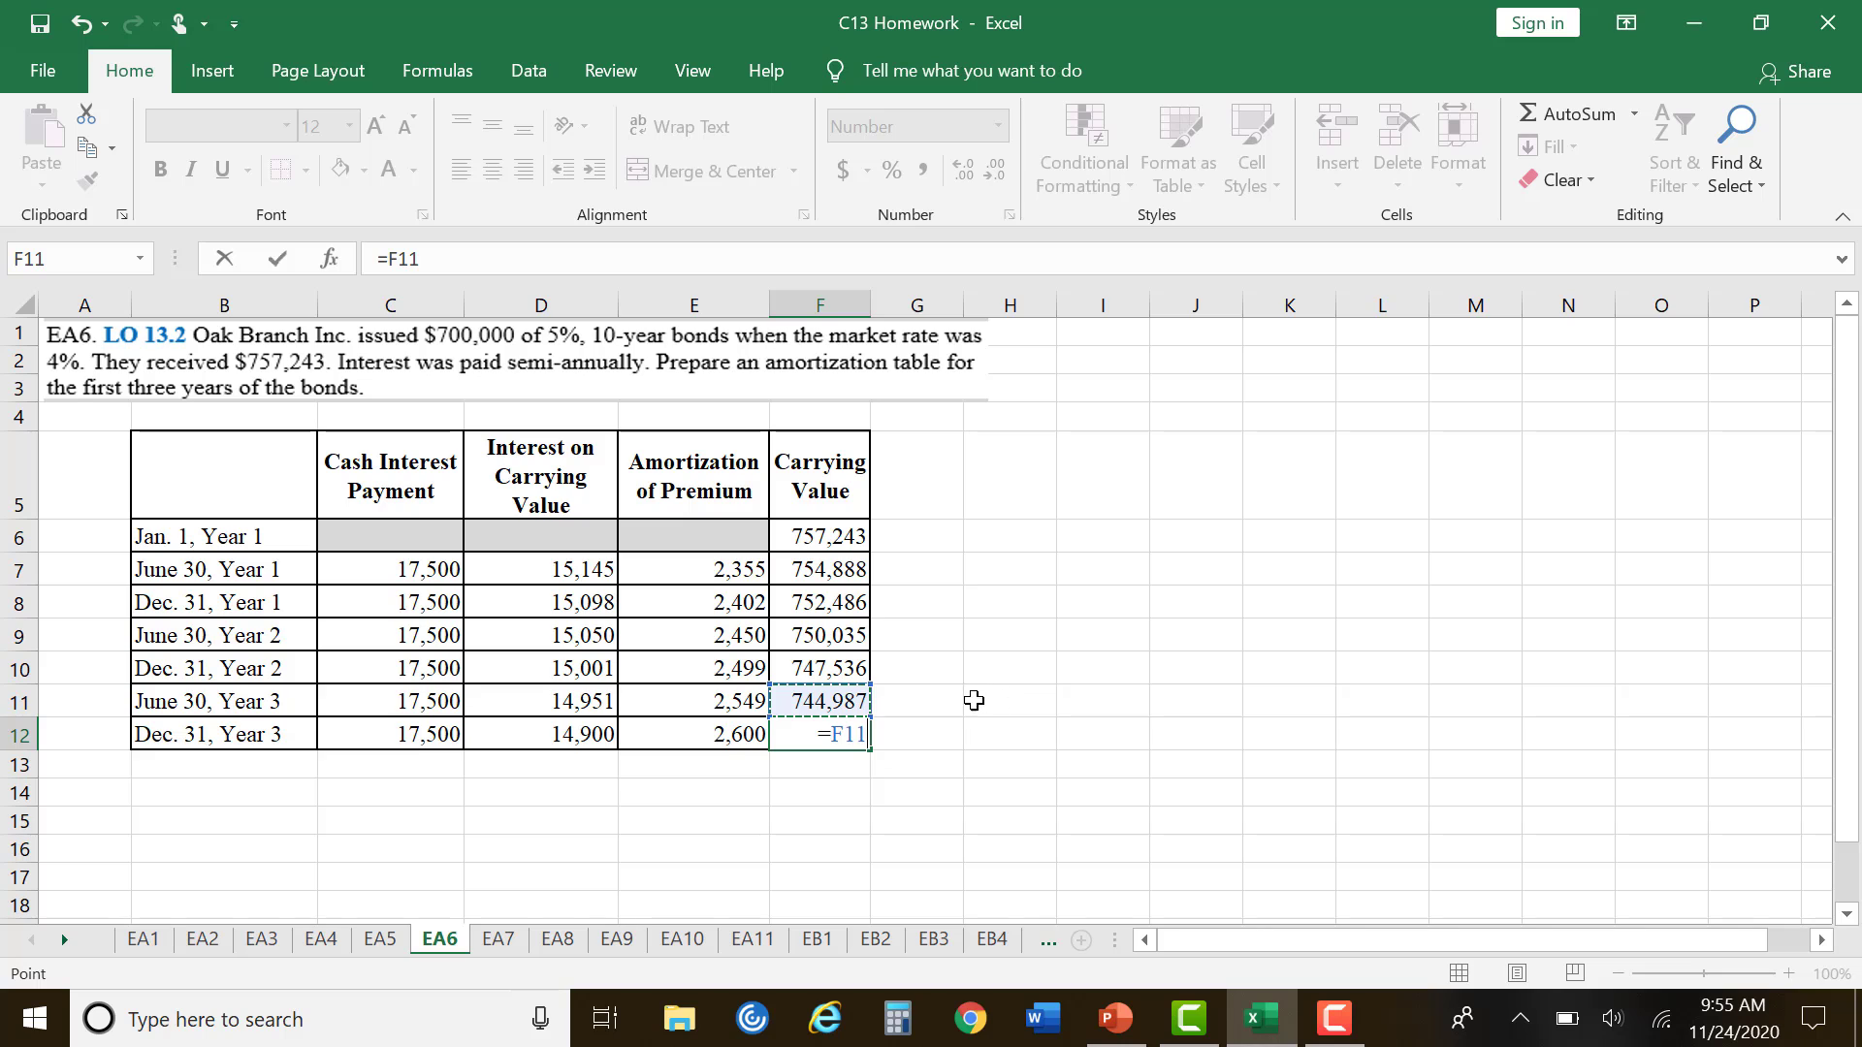
text(-)
click(737, 734)
key(Return)
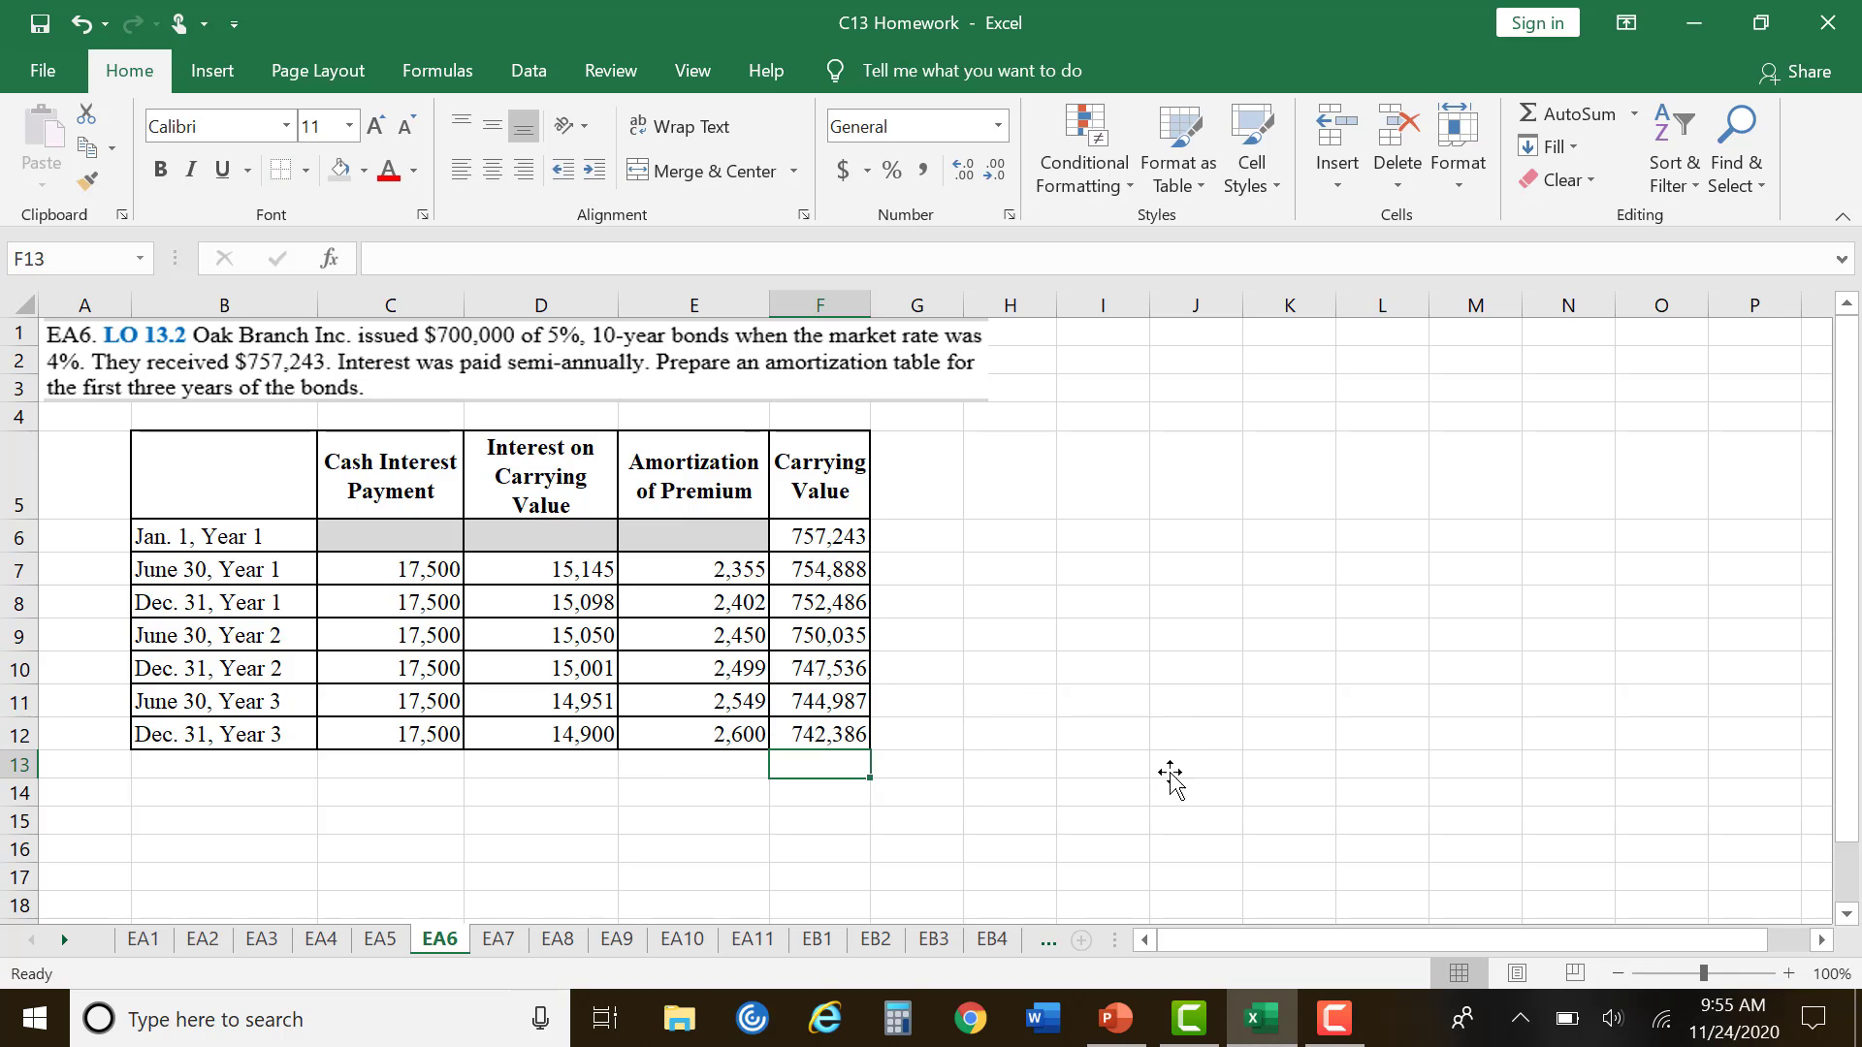
click(1172, 787)
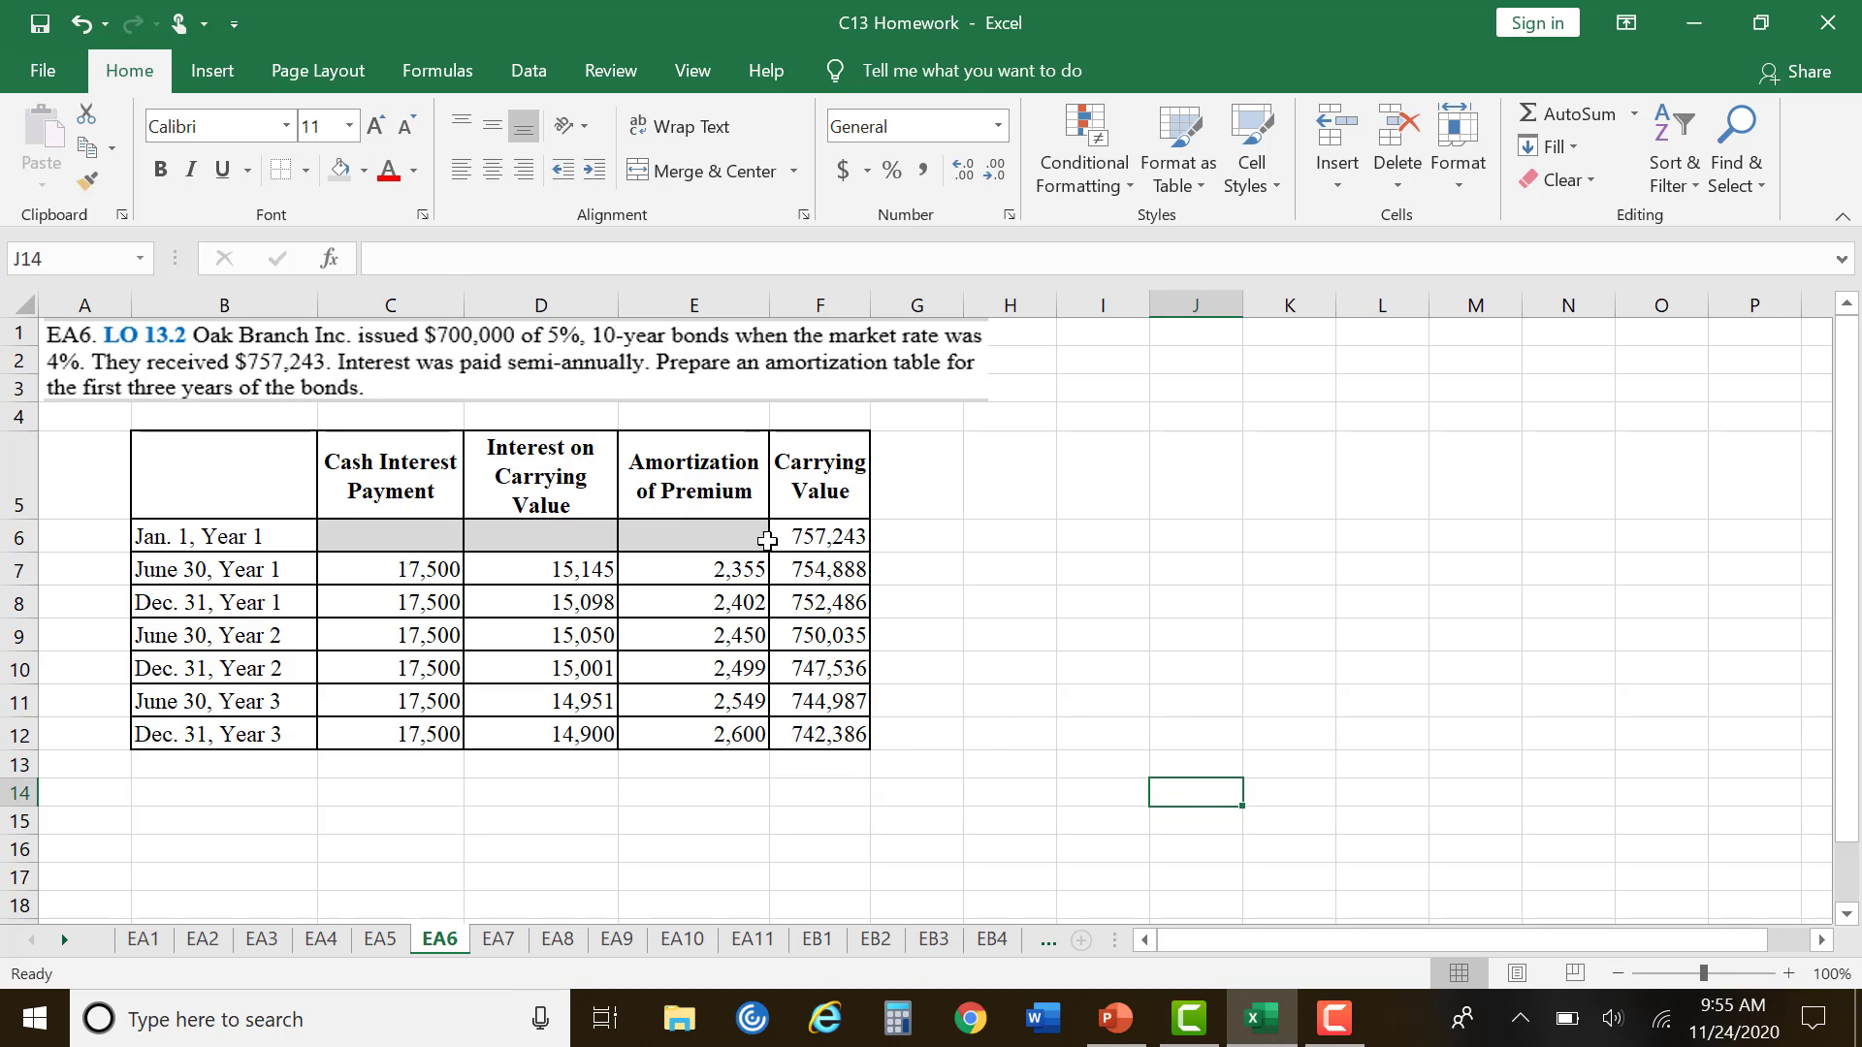
Step: Examine how the carrying value in F6:F12 develops from Jan. 1, Year 1 to Dec. 31, Year 3
click(872, 538)
drag(848, 537, 852, 734)
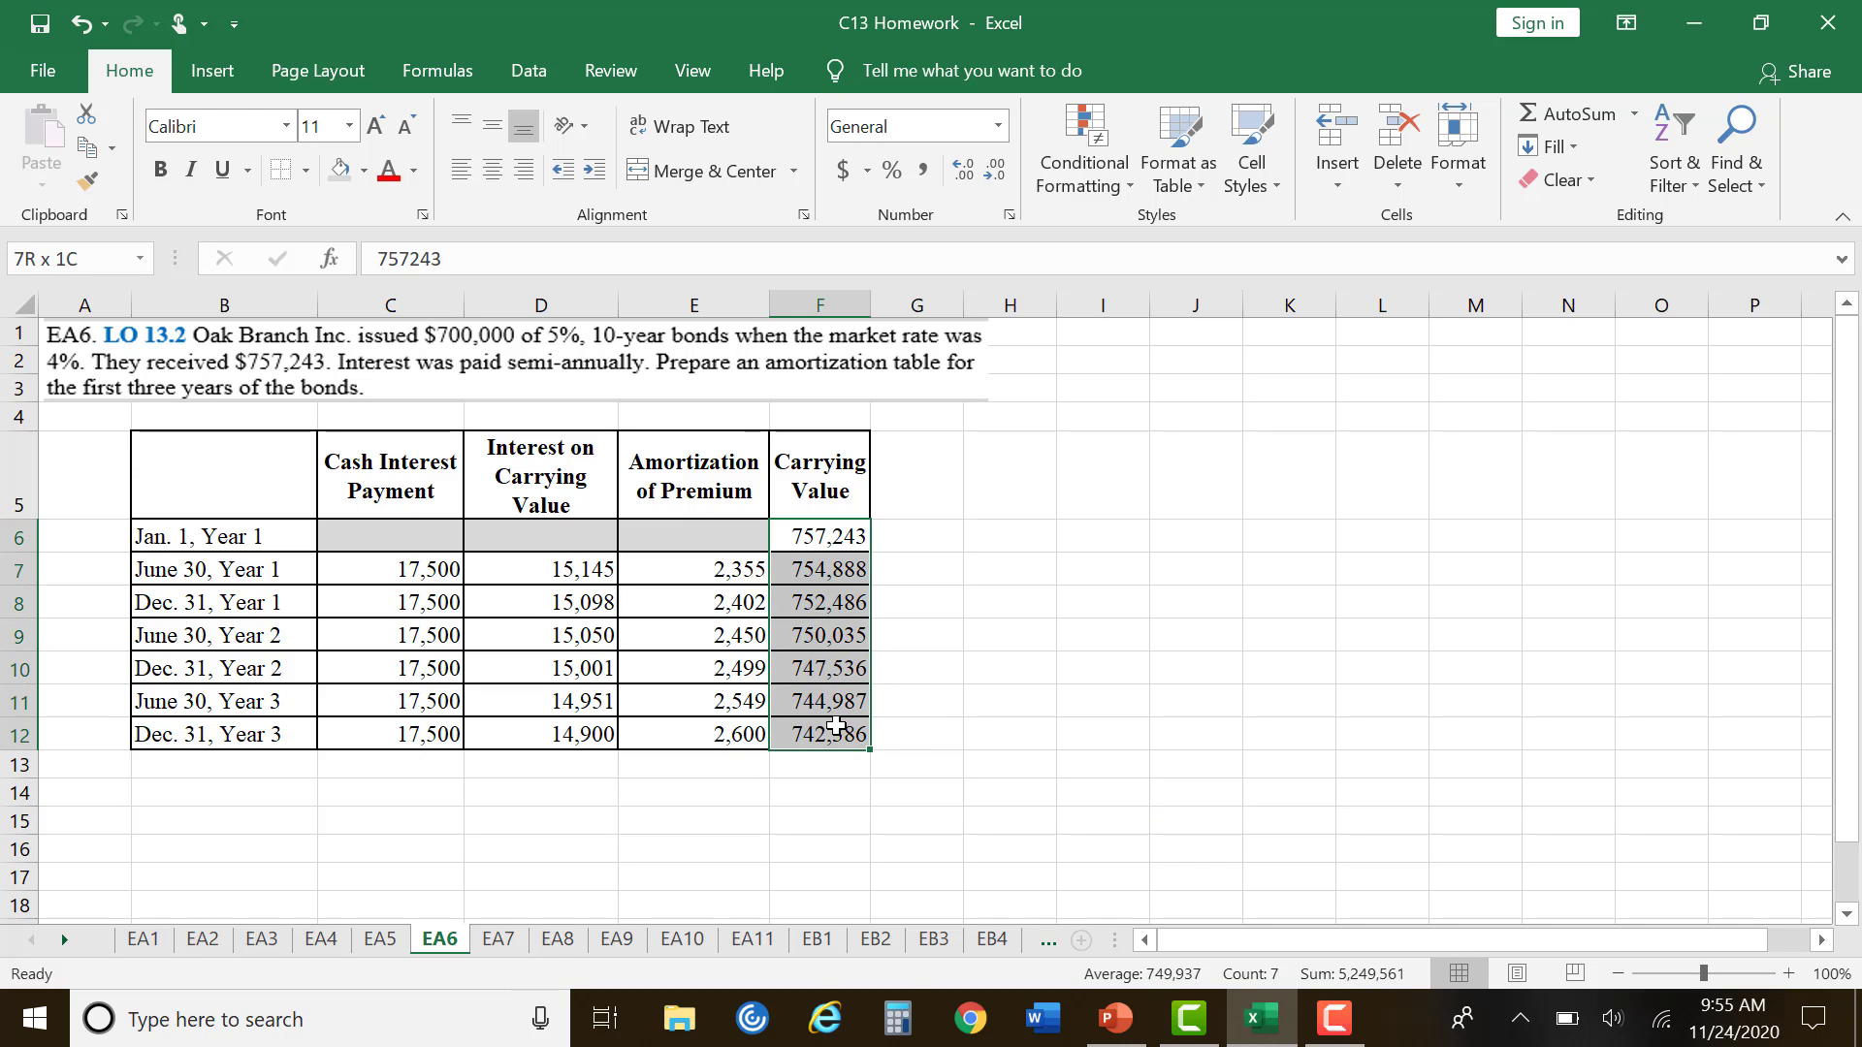
scroll(853, 815, down, 1)
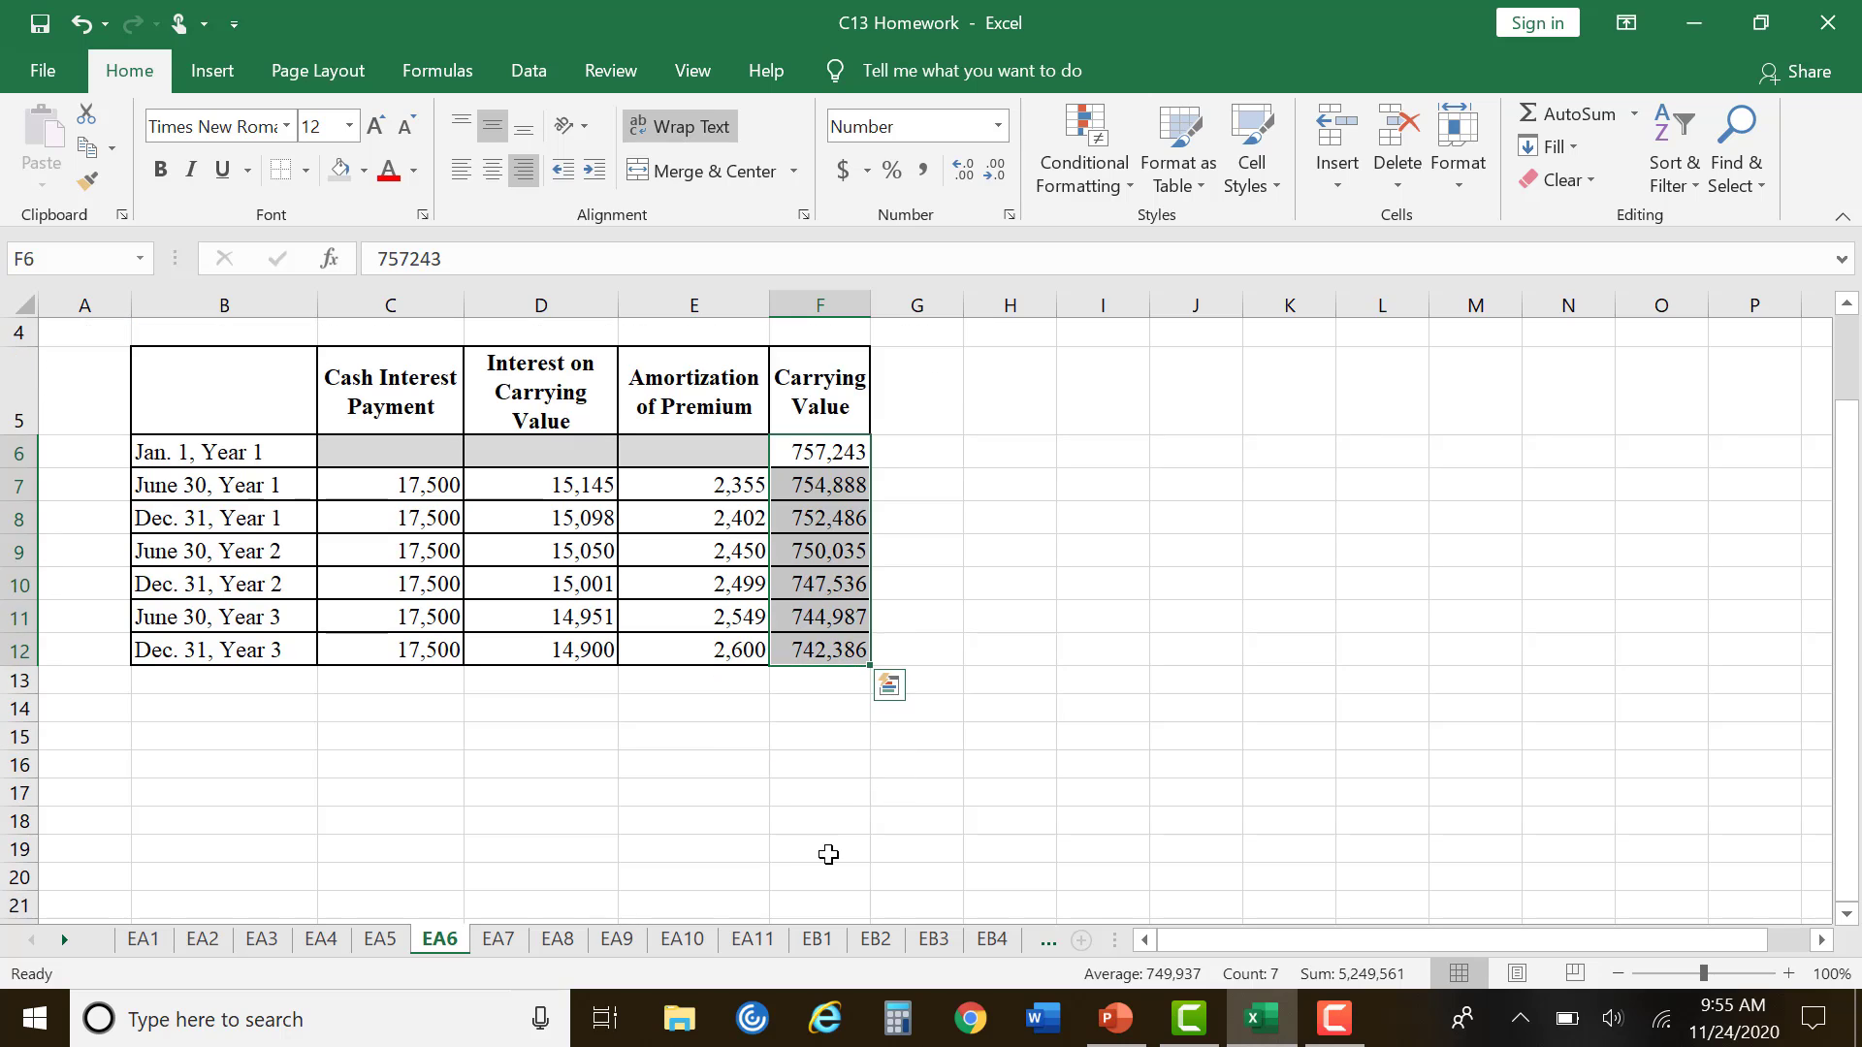
click(804, 817)
scroll(528, 722, up, 1)
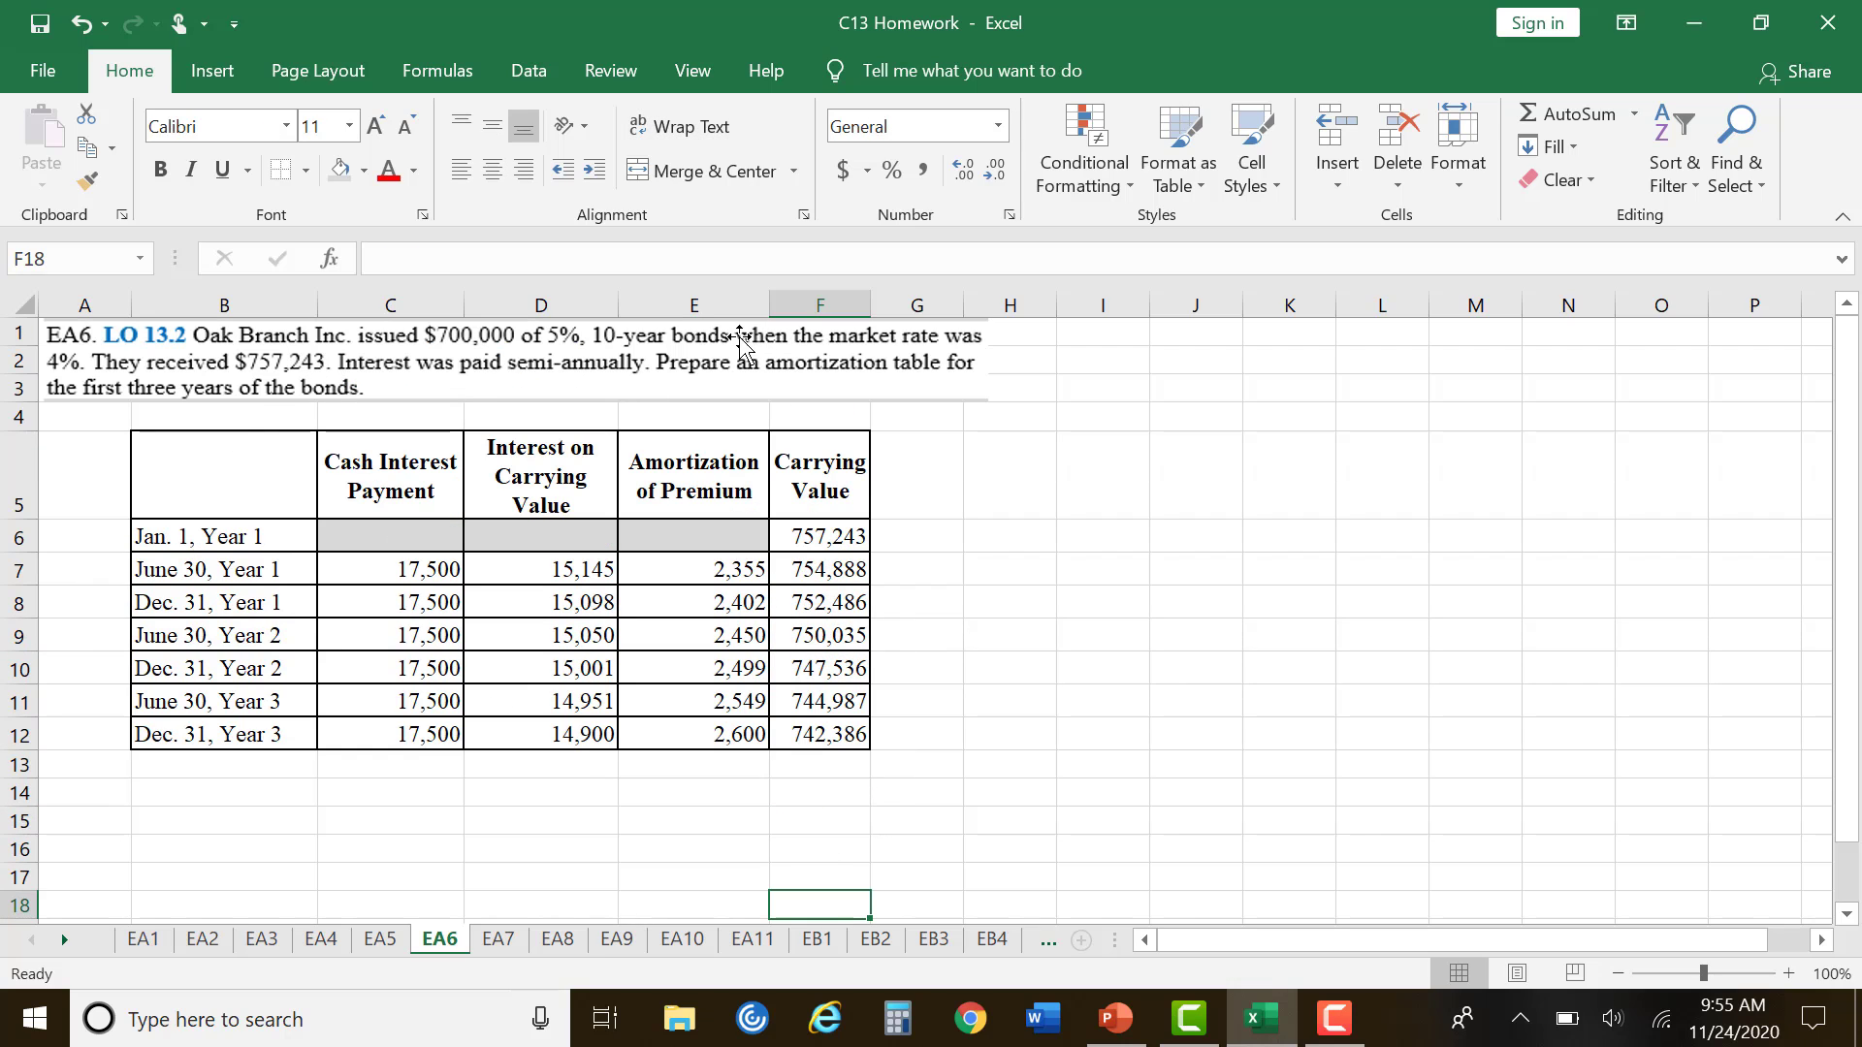
click(847, 851)
drag(852, 538, 846, 734)
Step: Enter the $700,000 face value in F14 below the carrying values and apply accounting format with a dollar sign
click(838, 827)
click(836, 796)
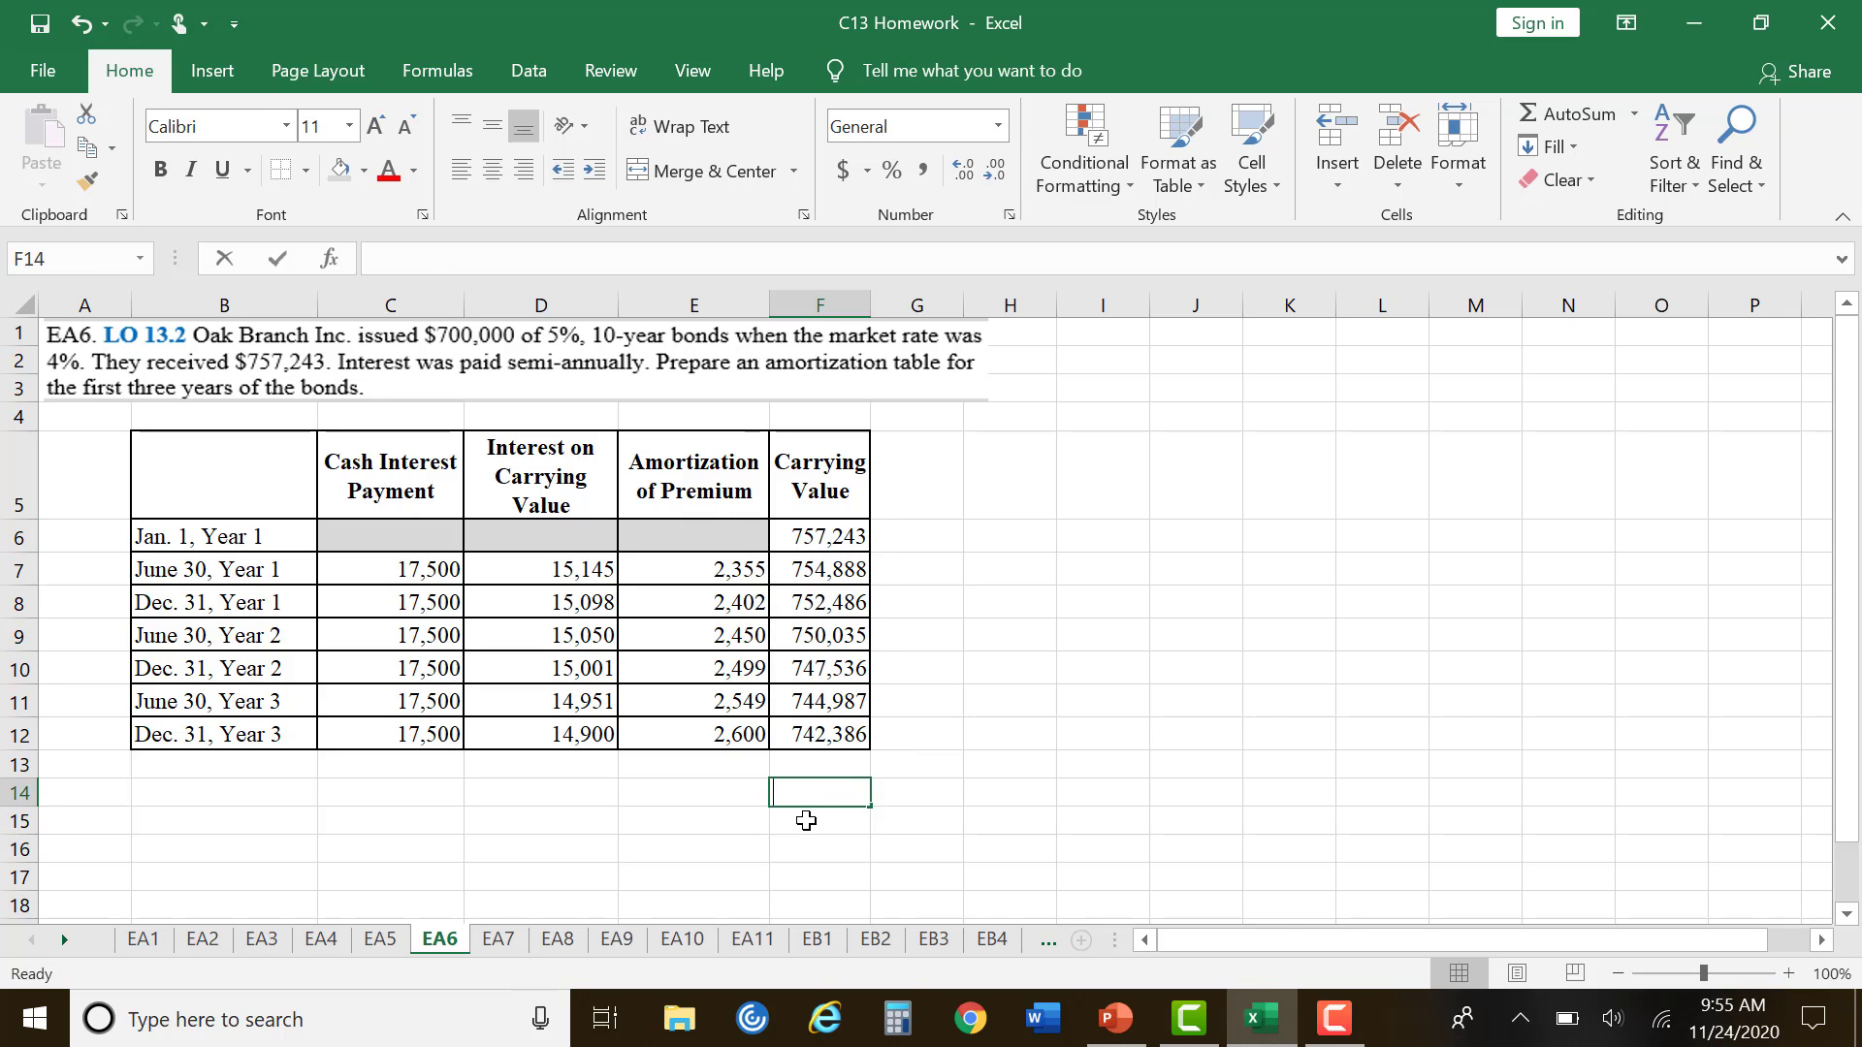
text(700000)
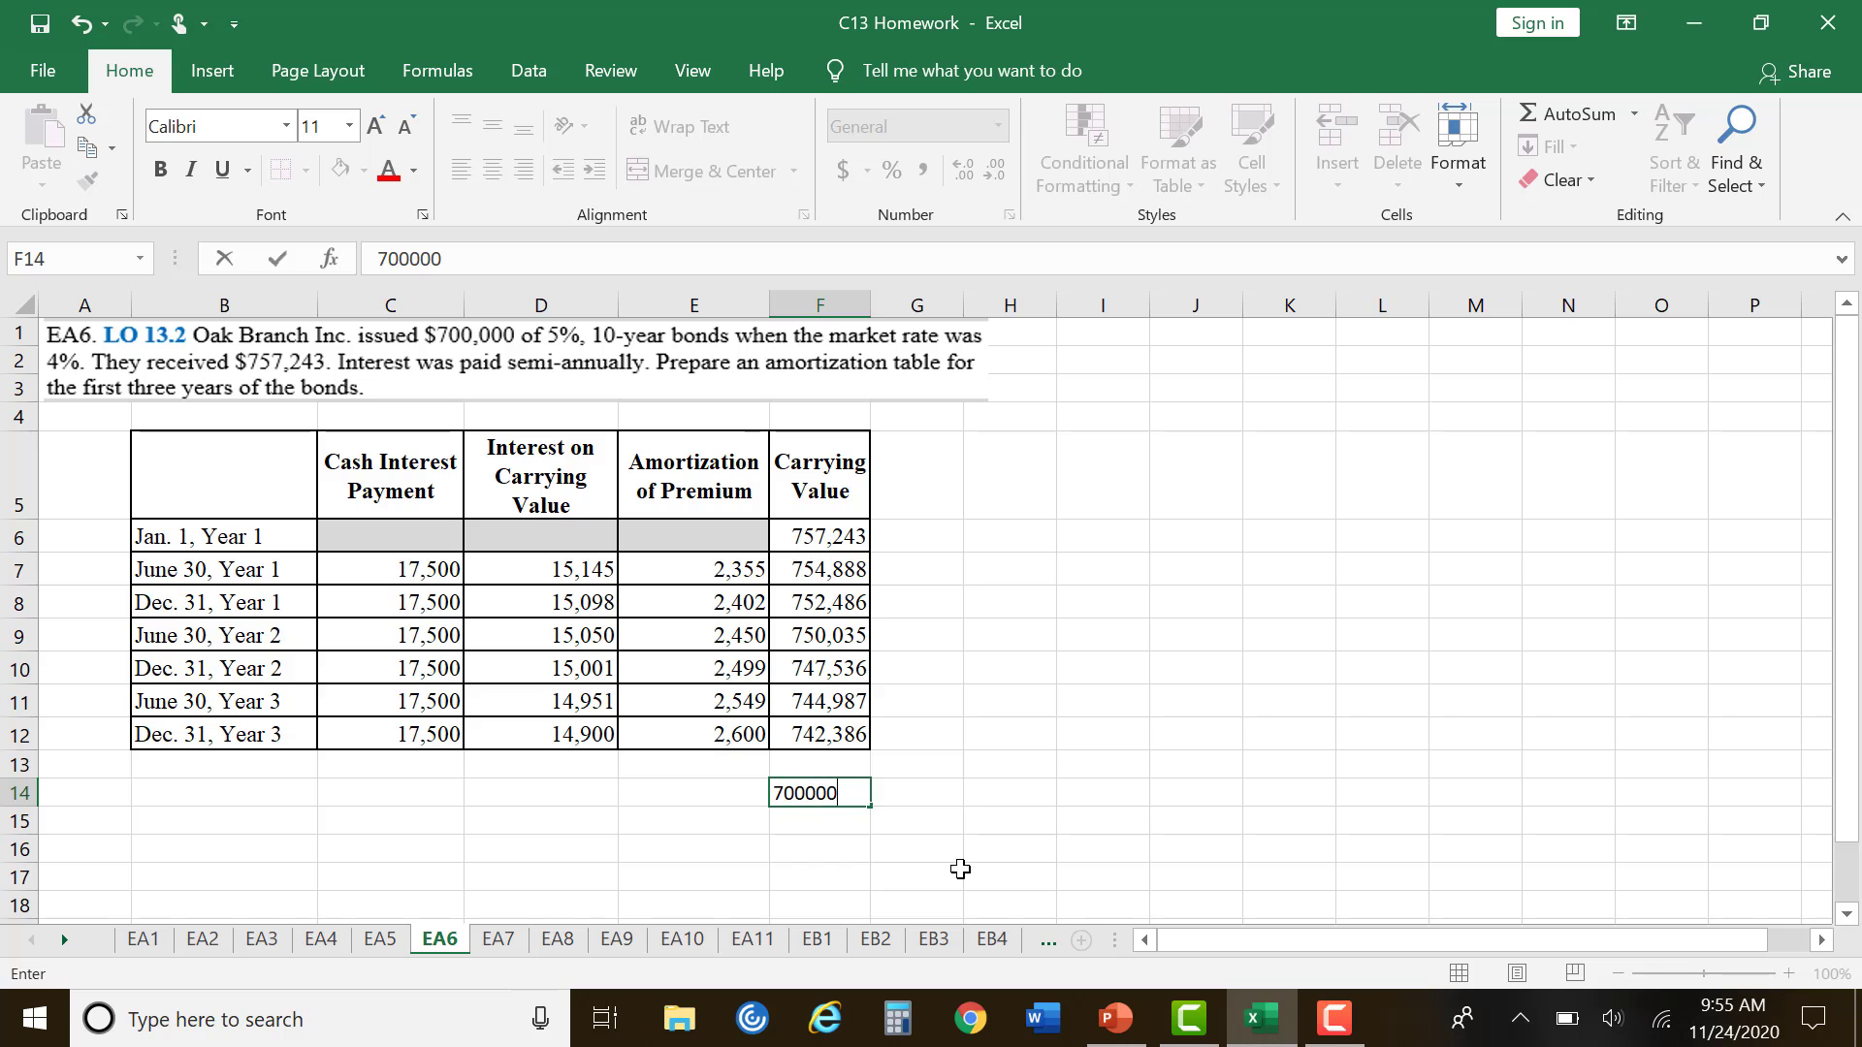
key(Return)
click(840, 790)
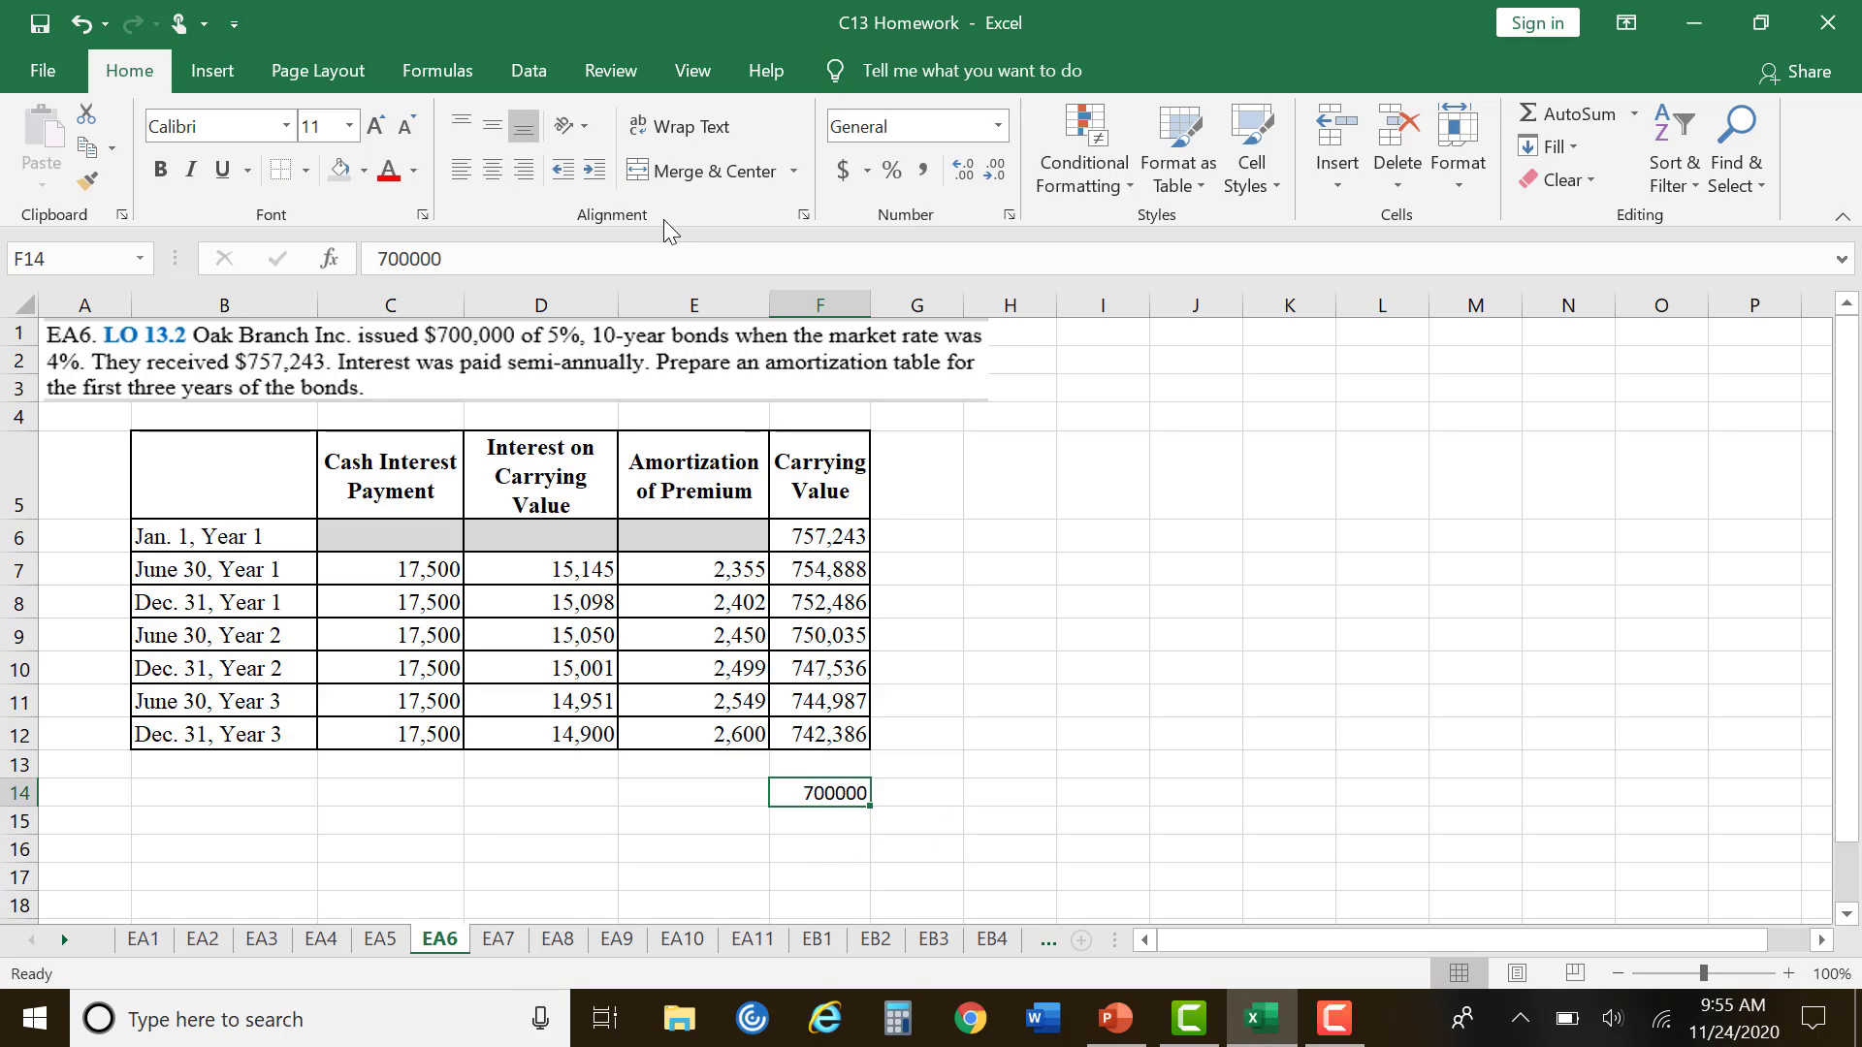
click(842, 169)
click(451, 359)
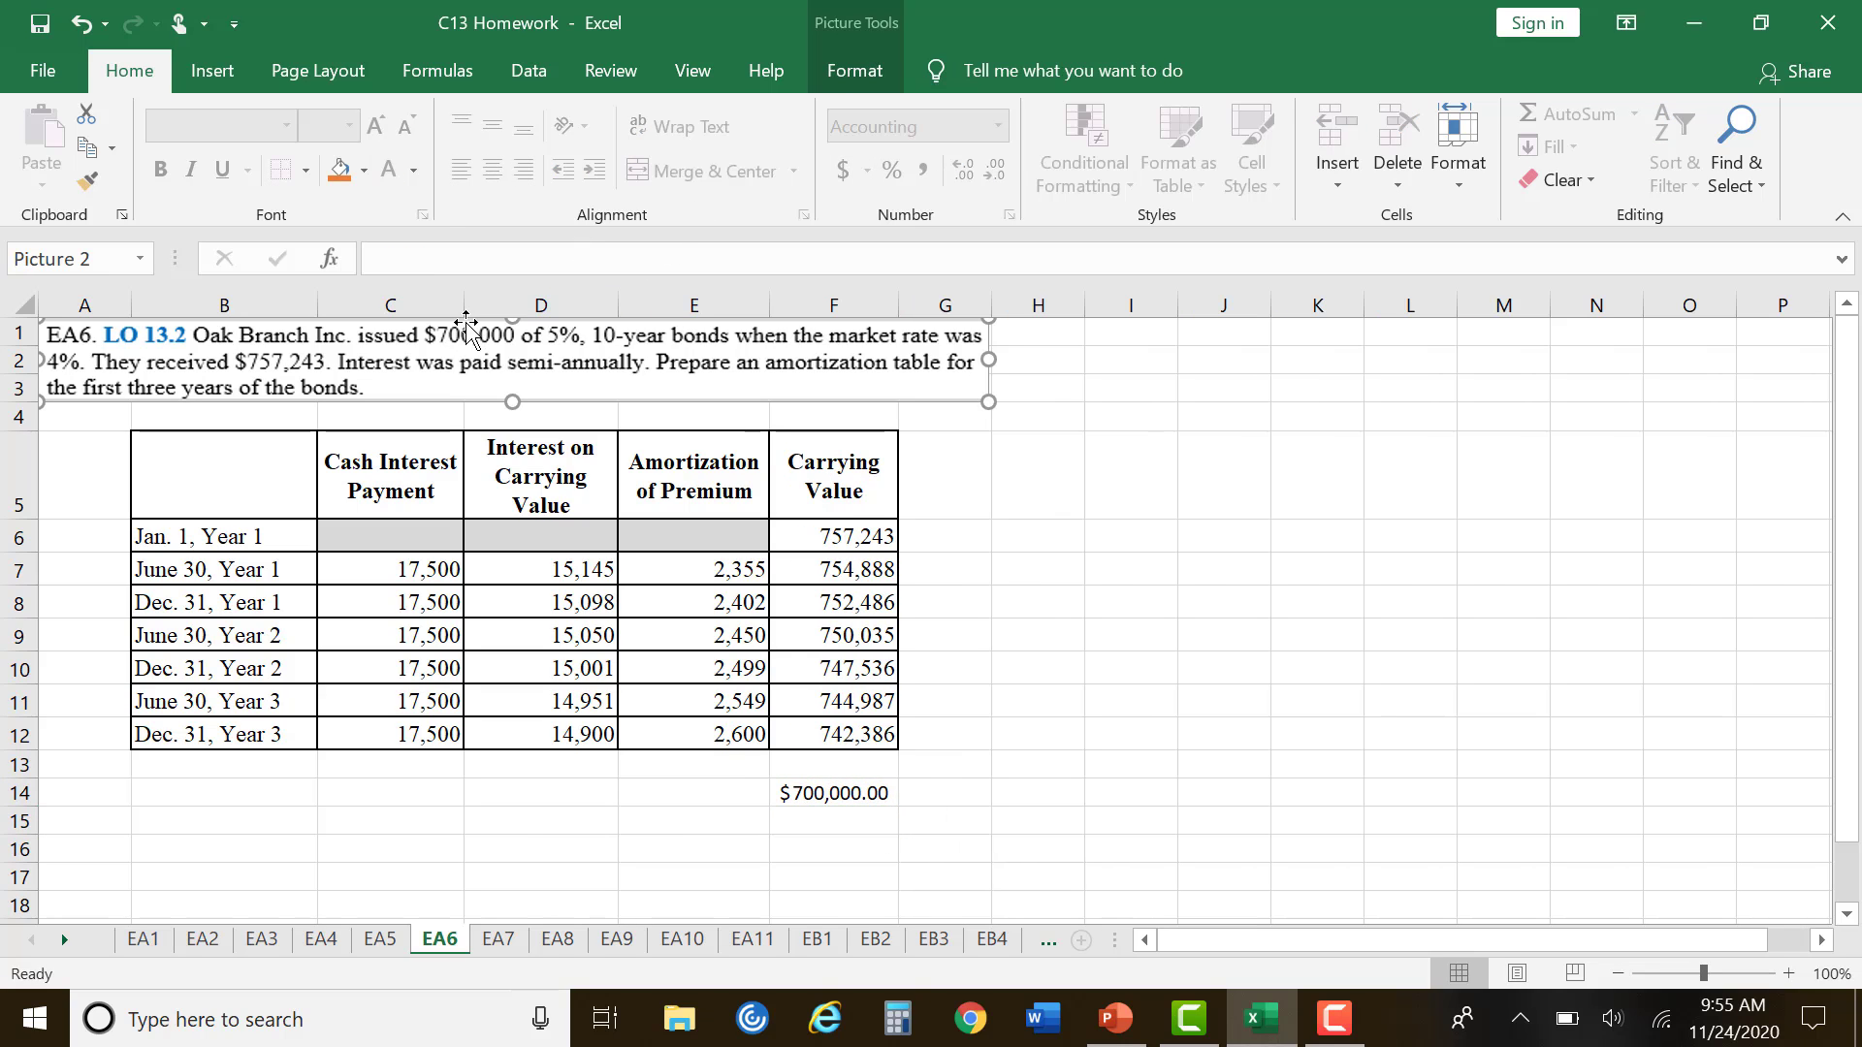
click(1067, 712)
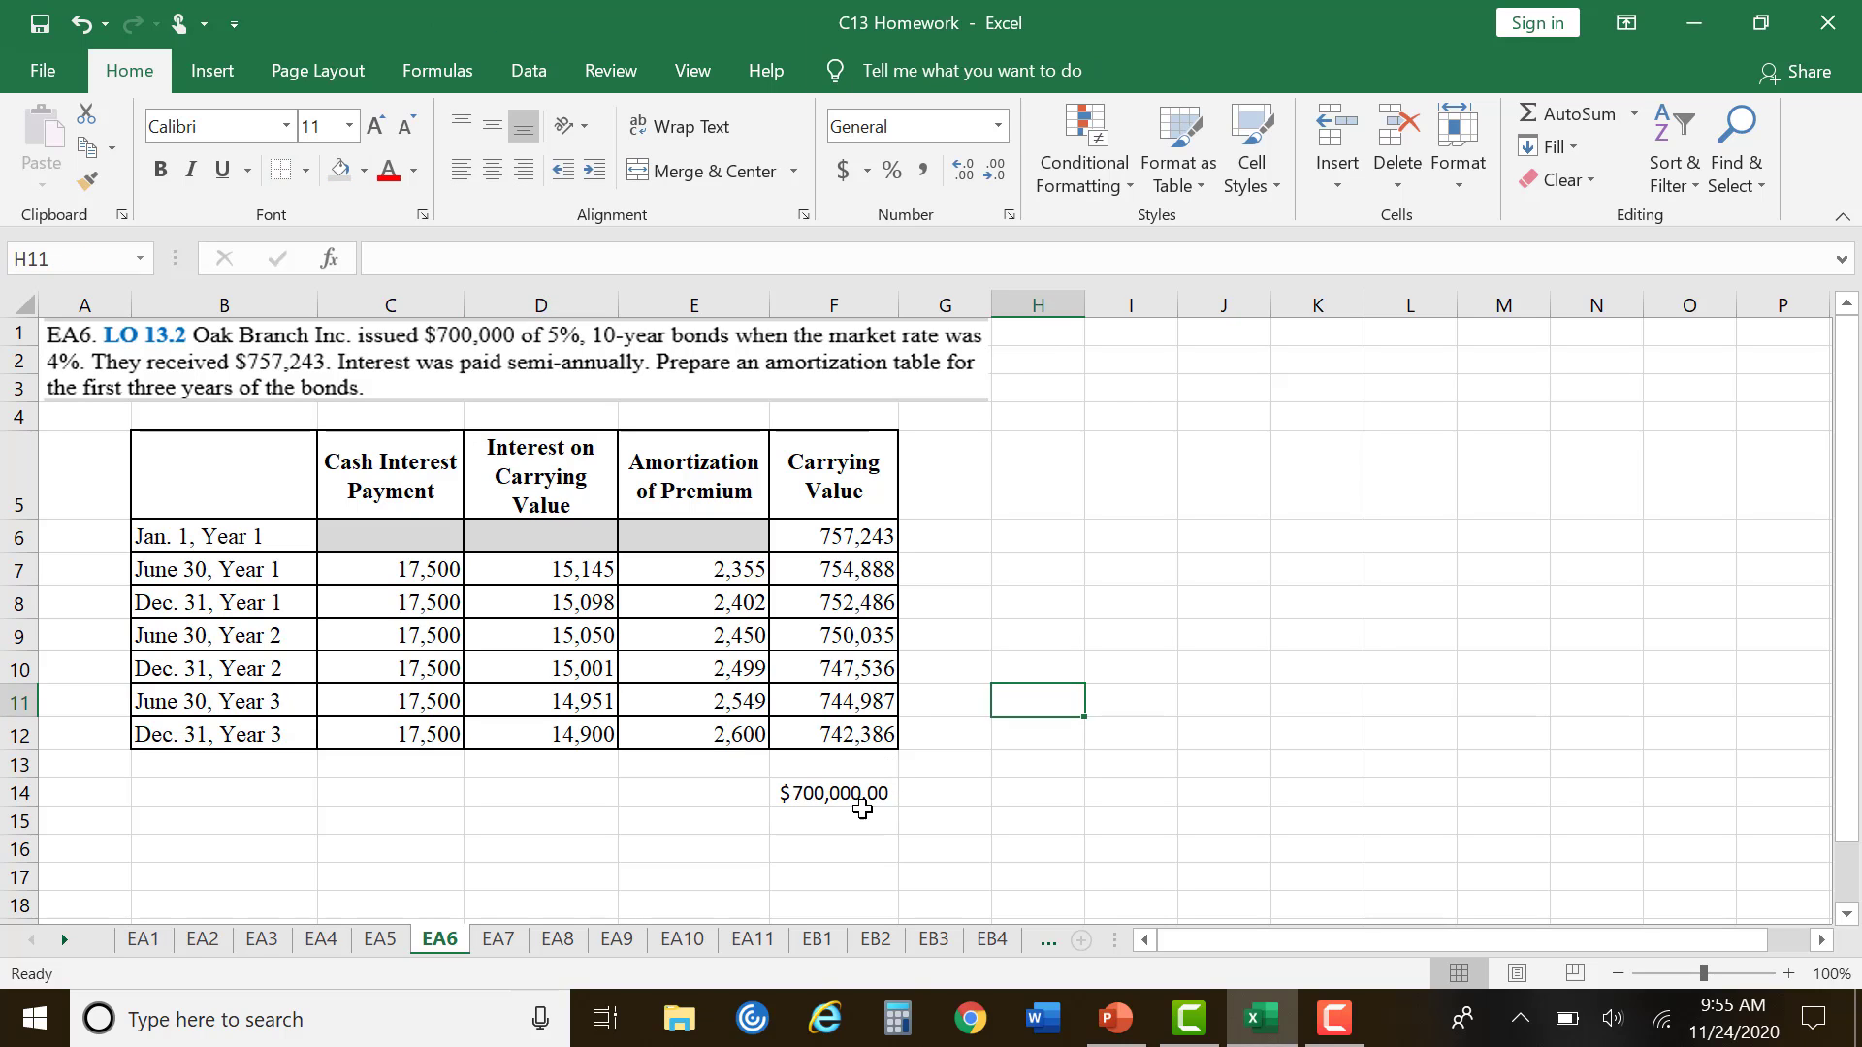
Step: Compare the carrying values in F7:F12 period by period with the face value in F14
click(863, 797)
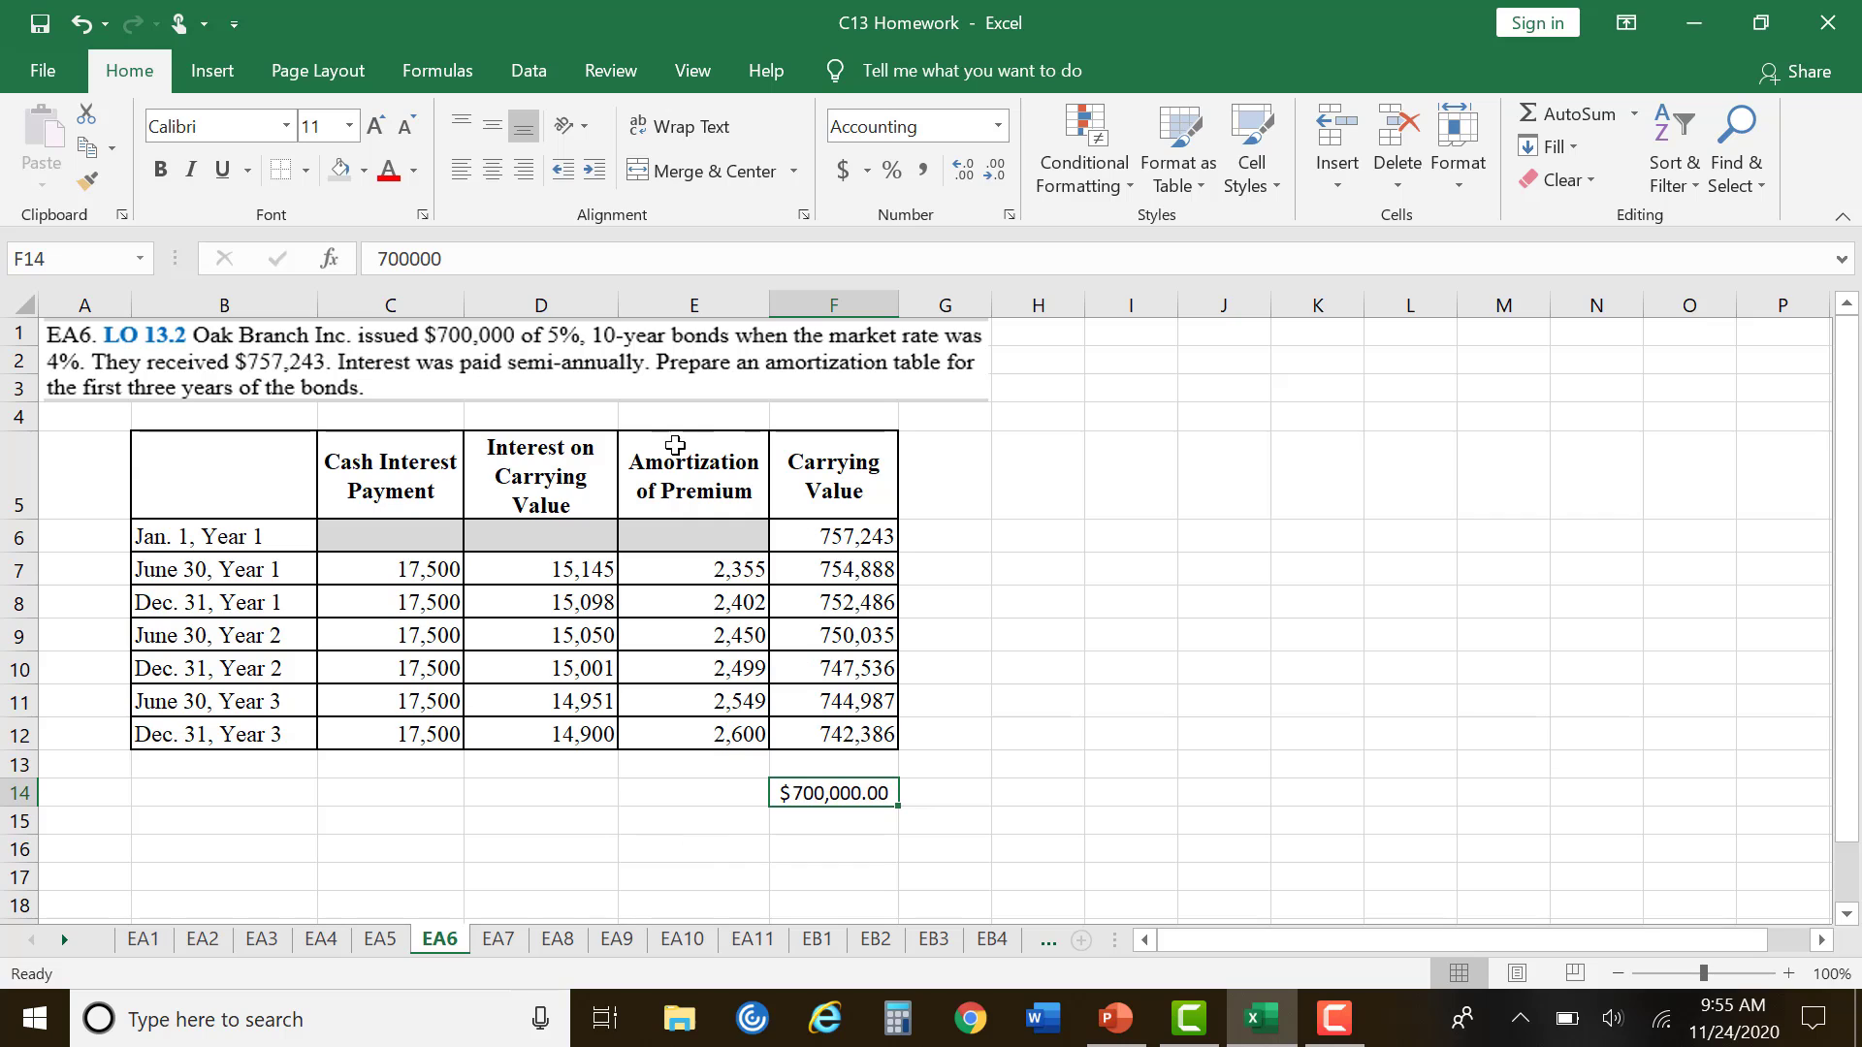
click(868, 574)
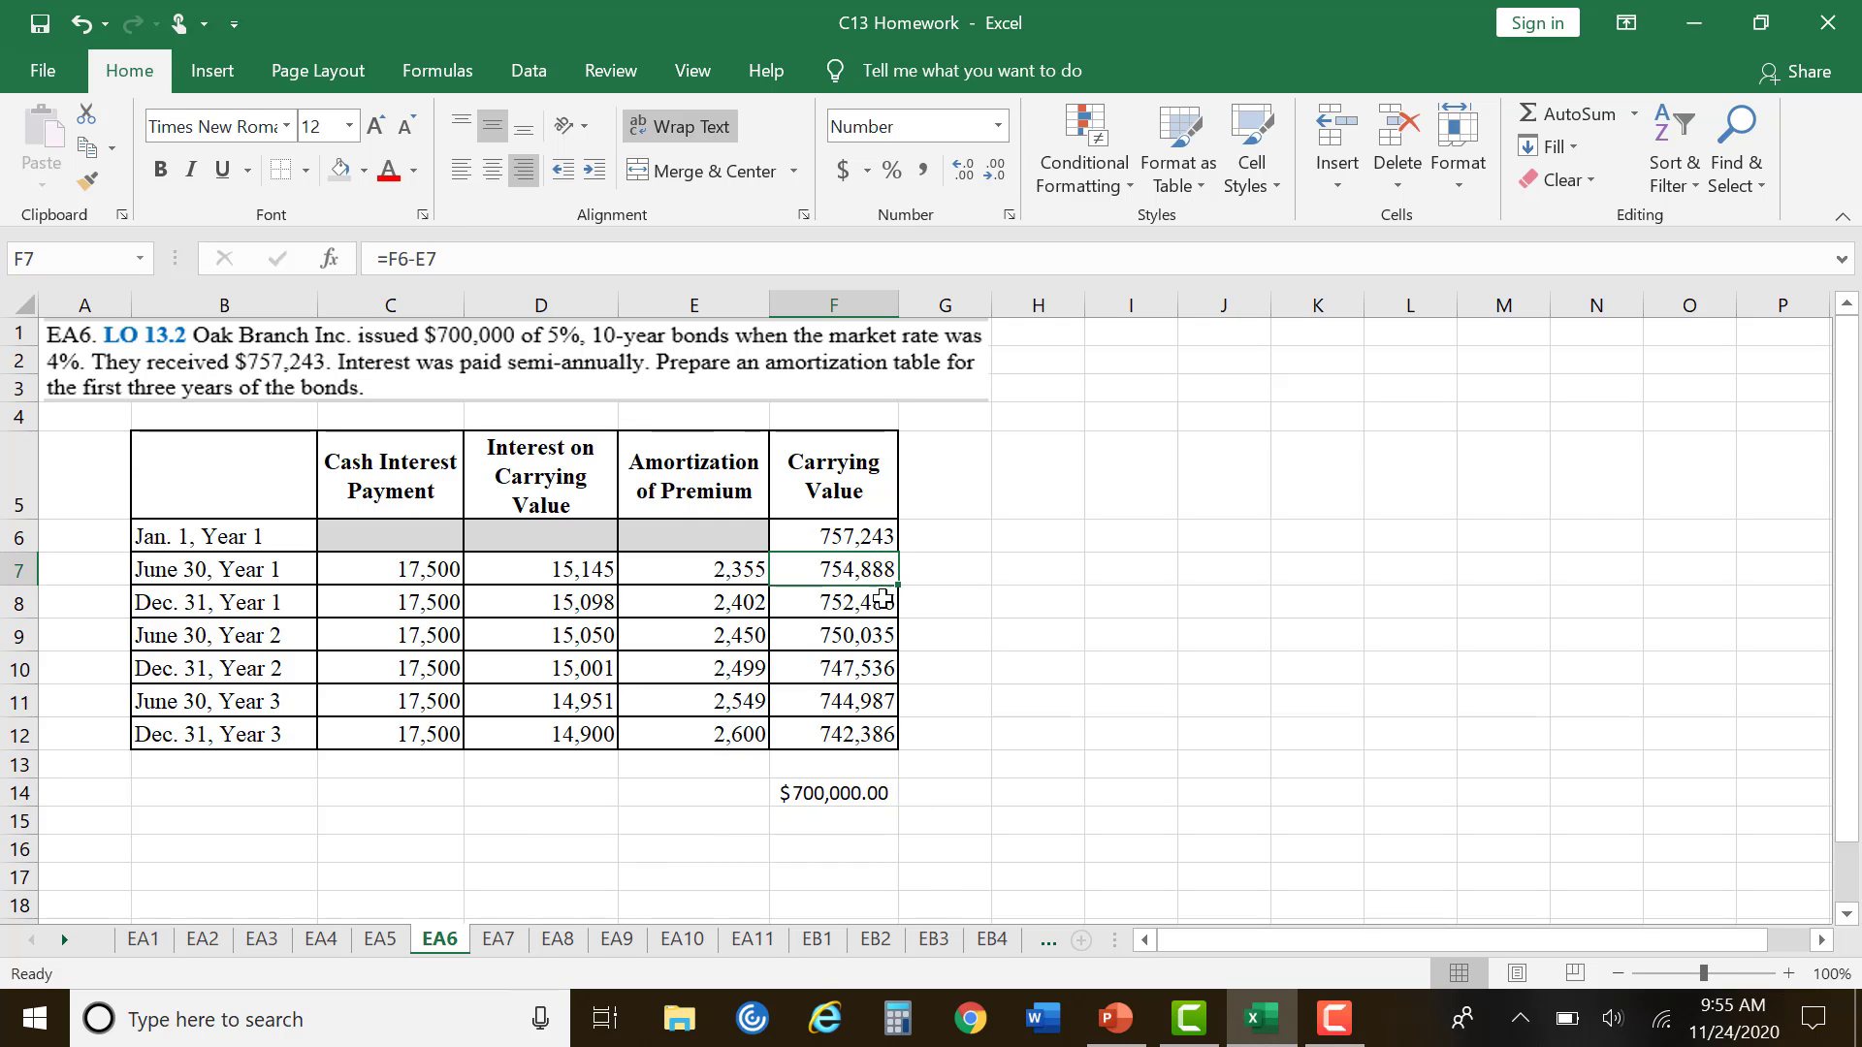
click(822, 606)
click(829, 635)
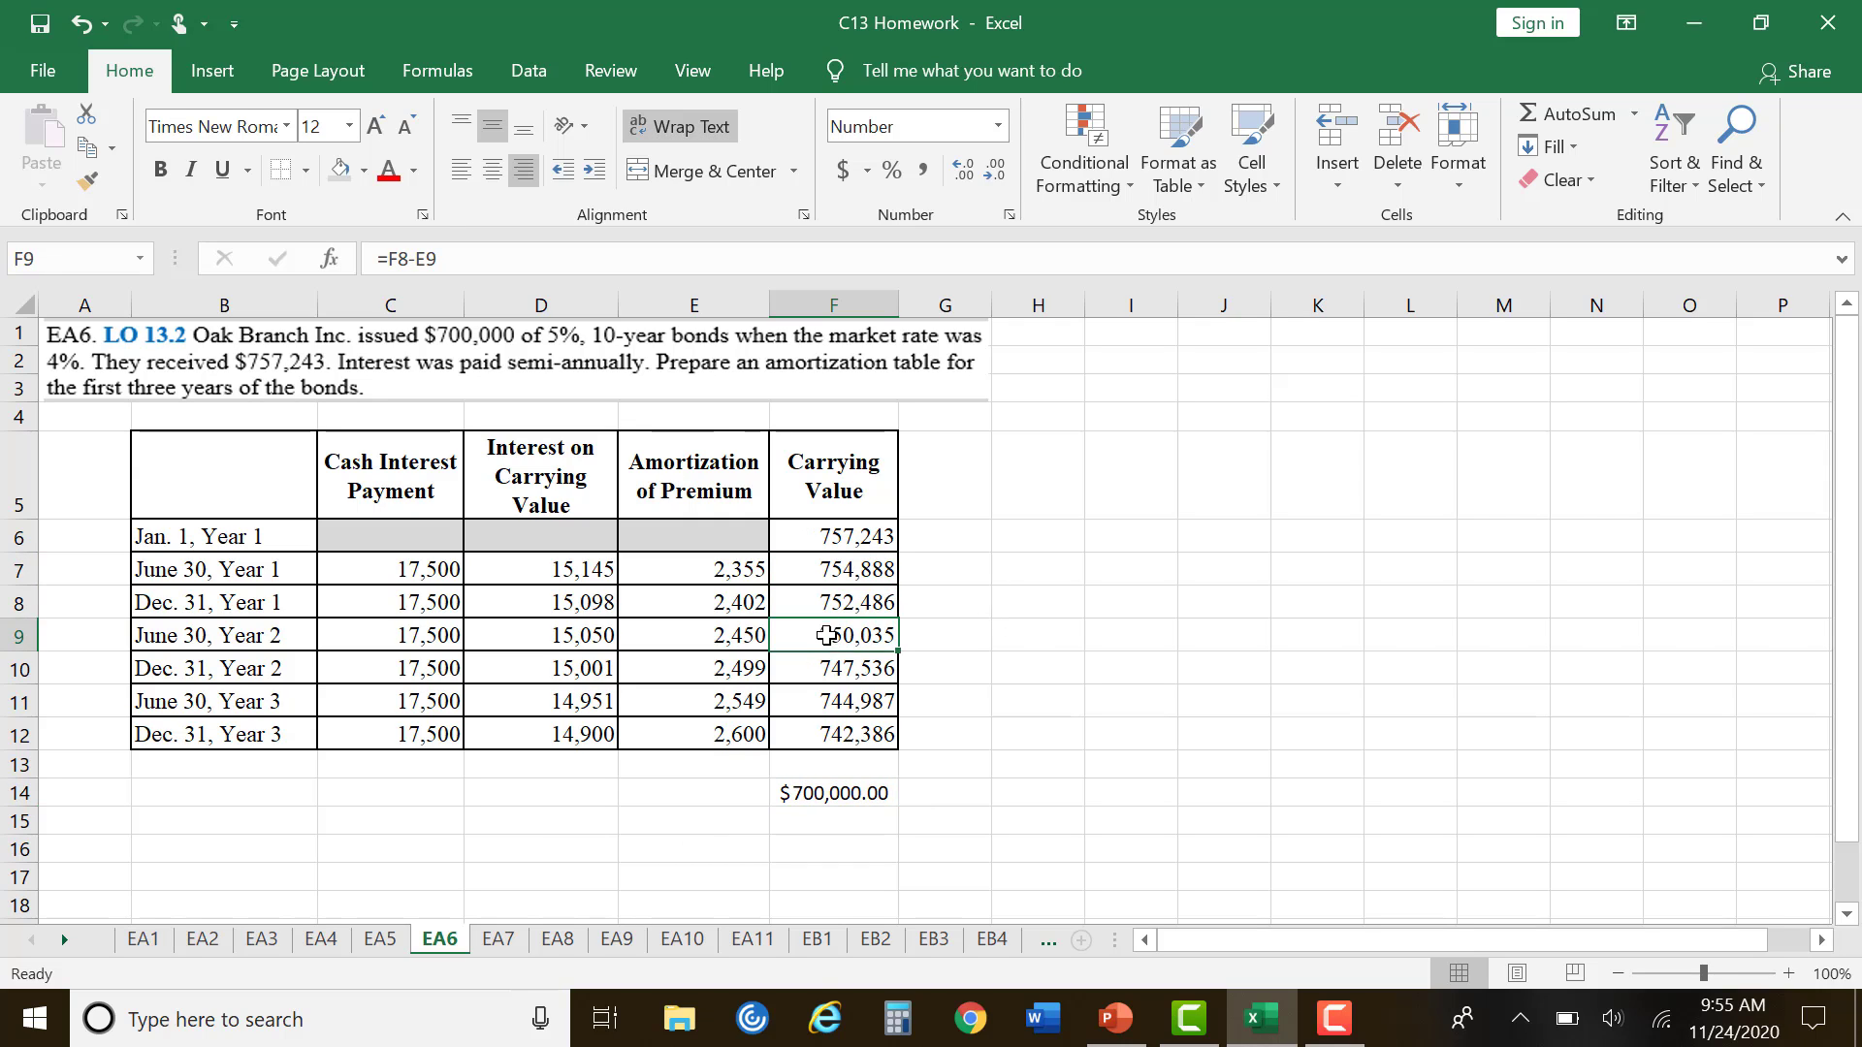
click(834, 670)
click(836, 705)
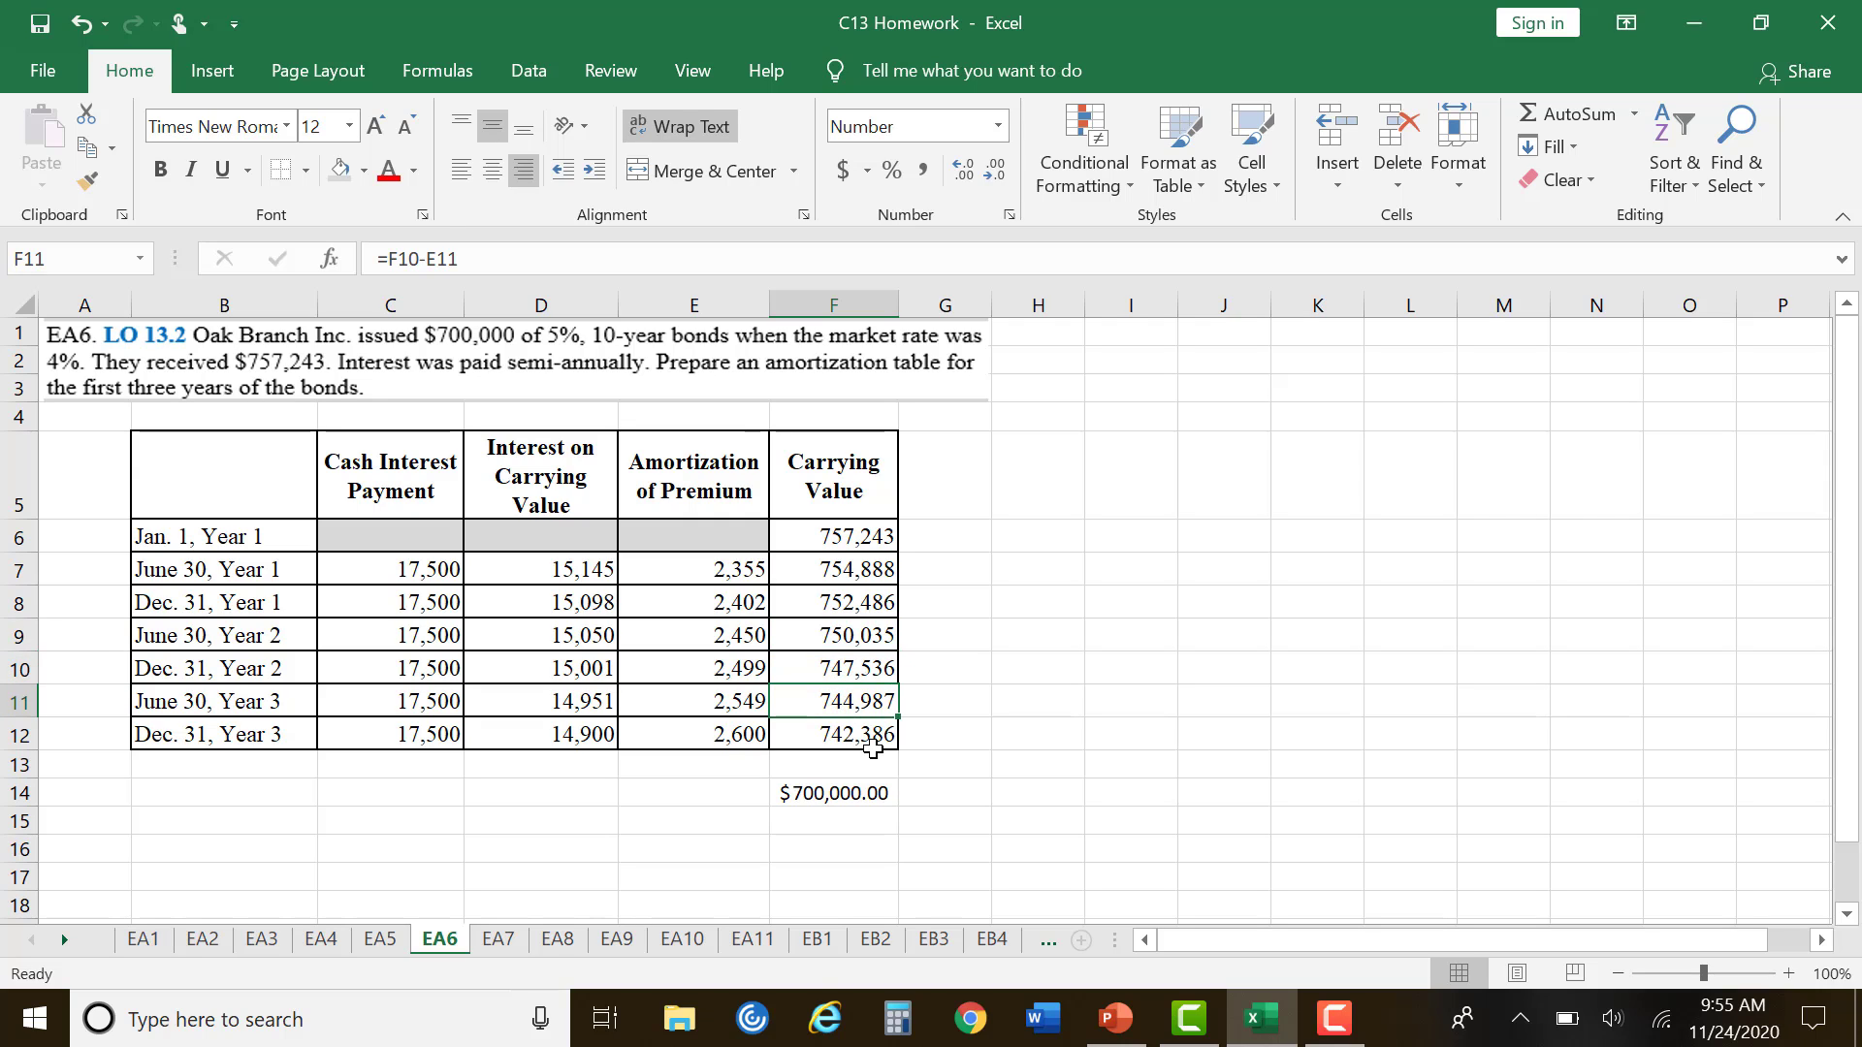
click(853, 734)
click(823, 786)
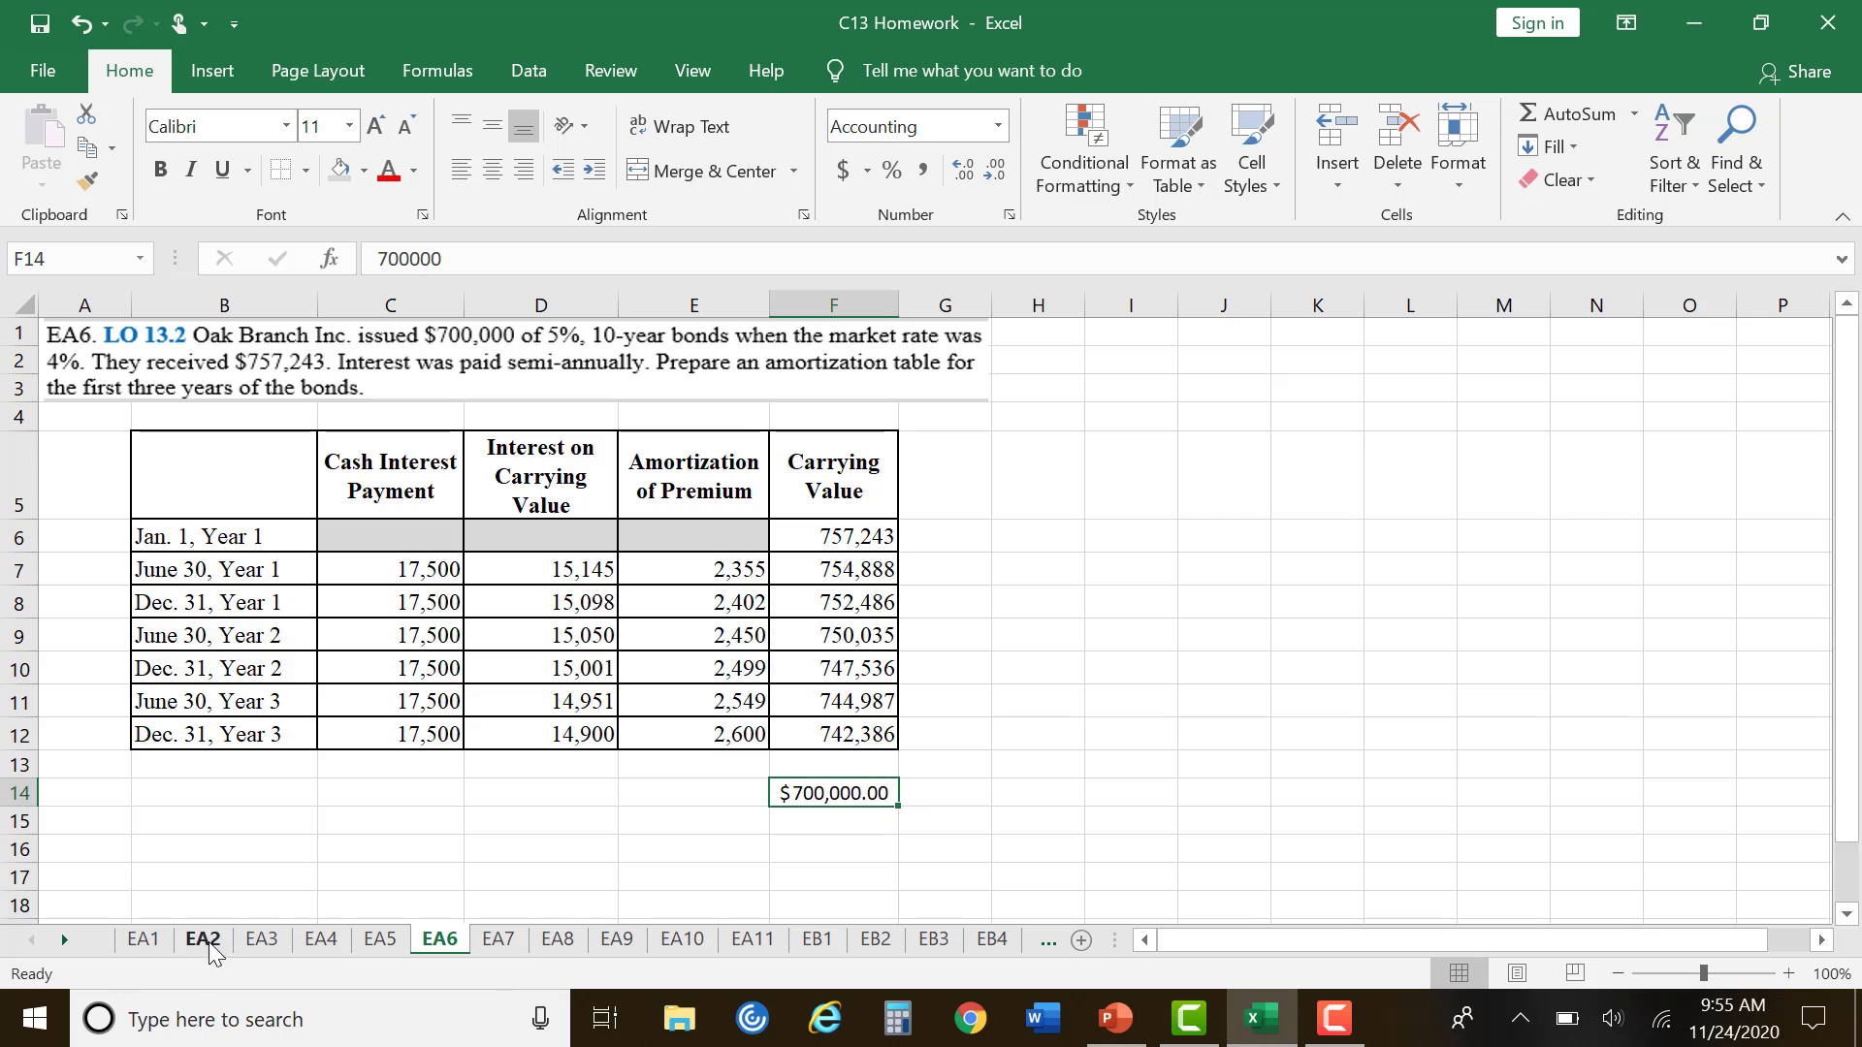
Step: Open the EA5 sheet and examine how the discount bonds' carrying value develops through F6:F9
click(380, 939)
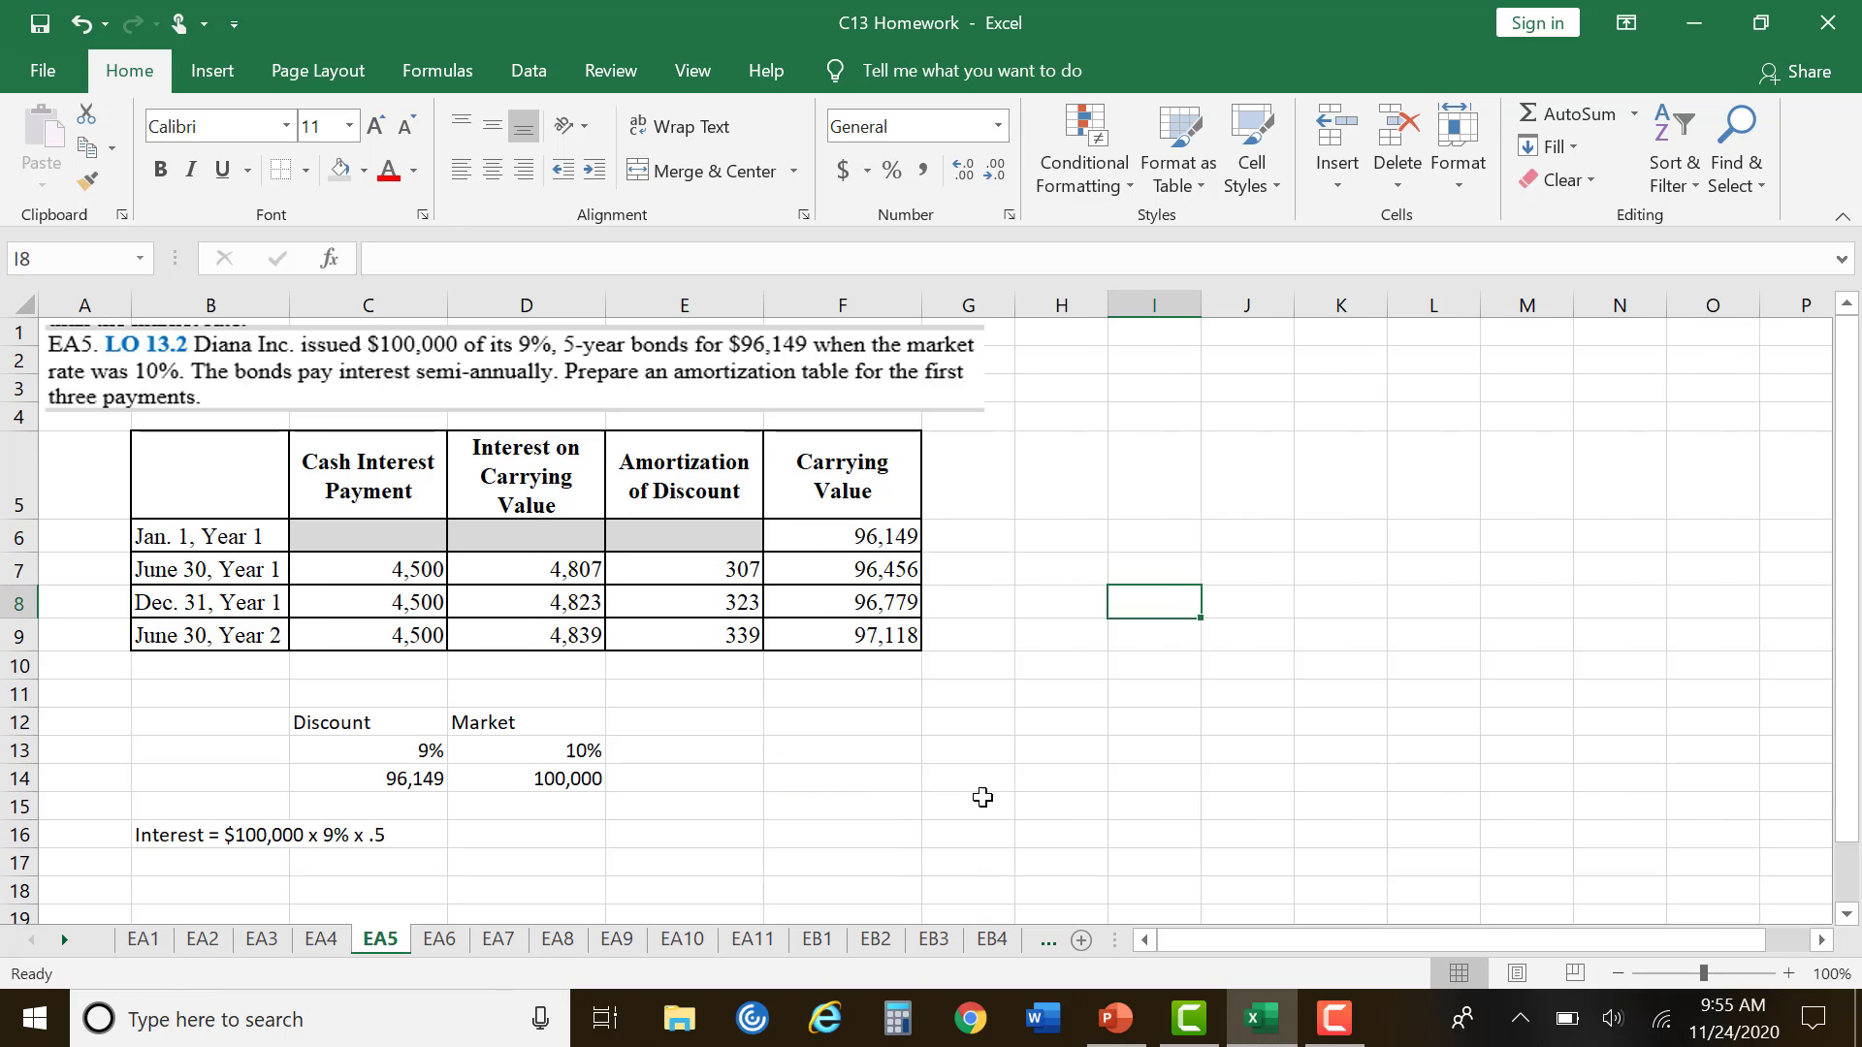
click(872, 691)
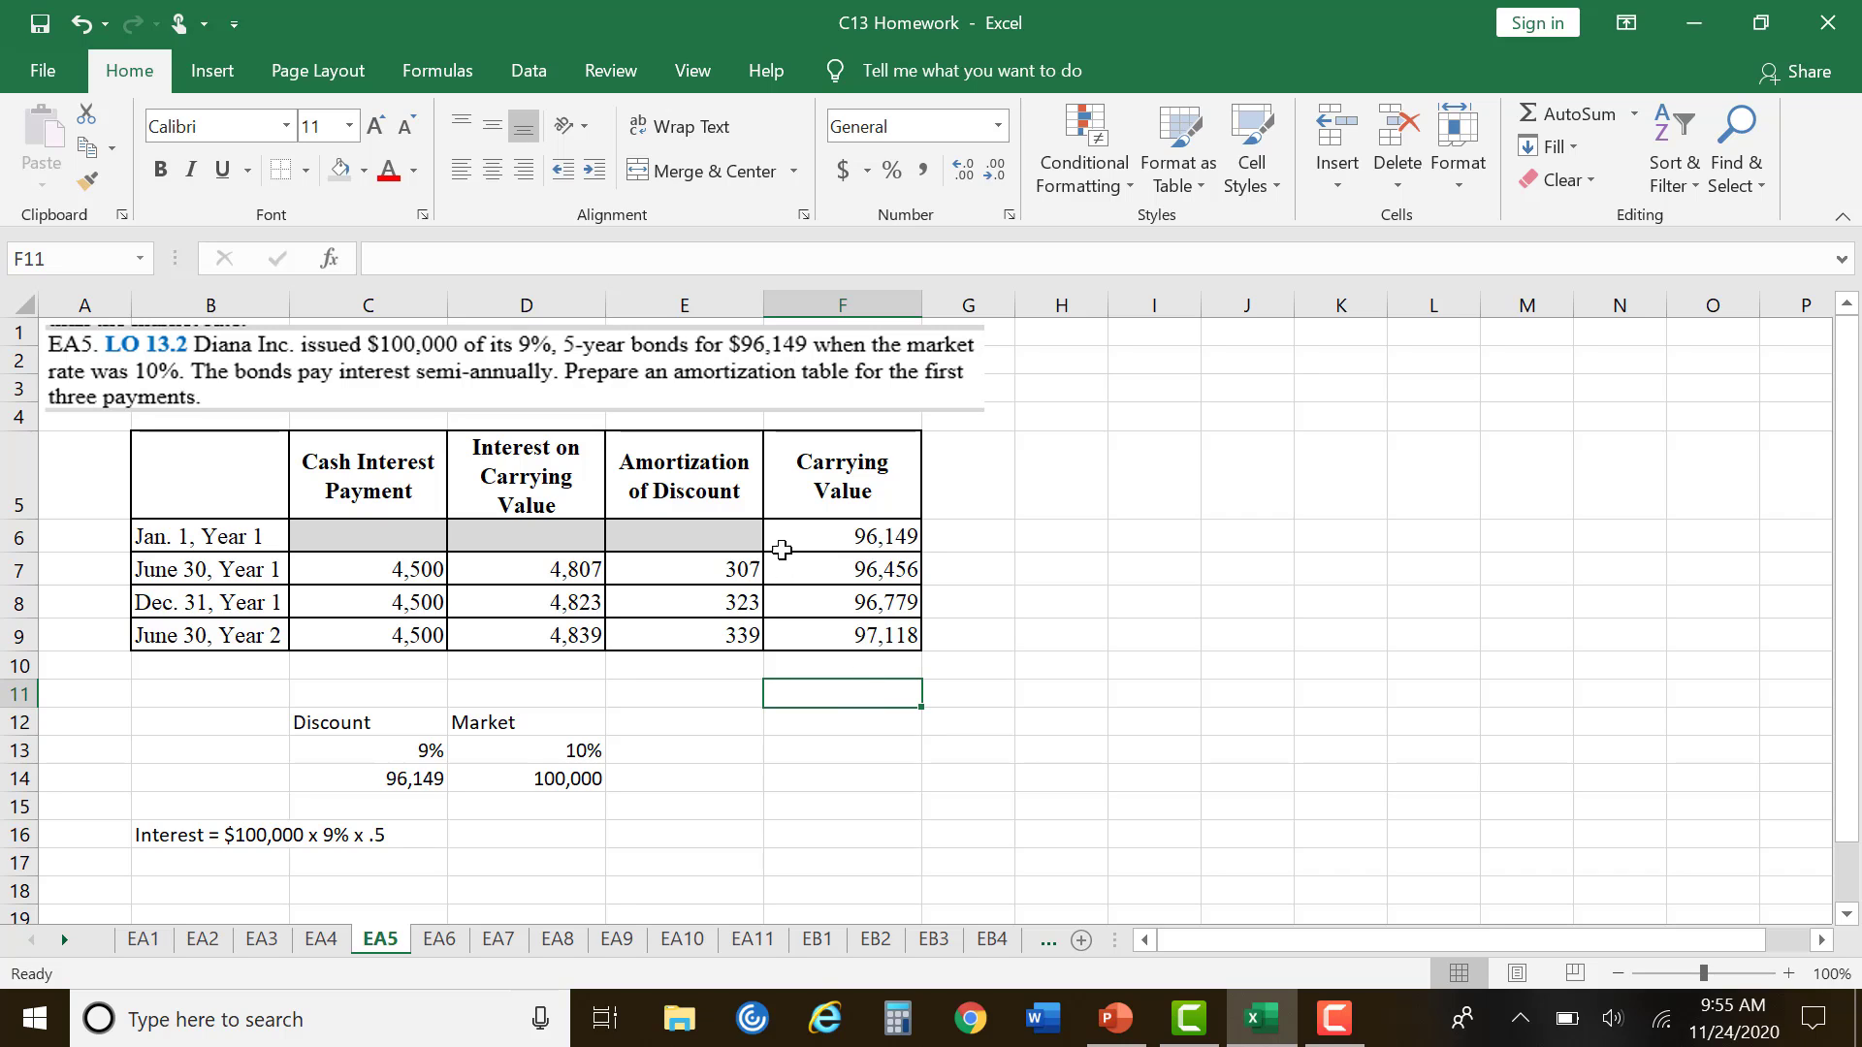
click(867, 537)
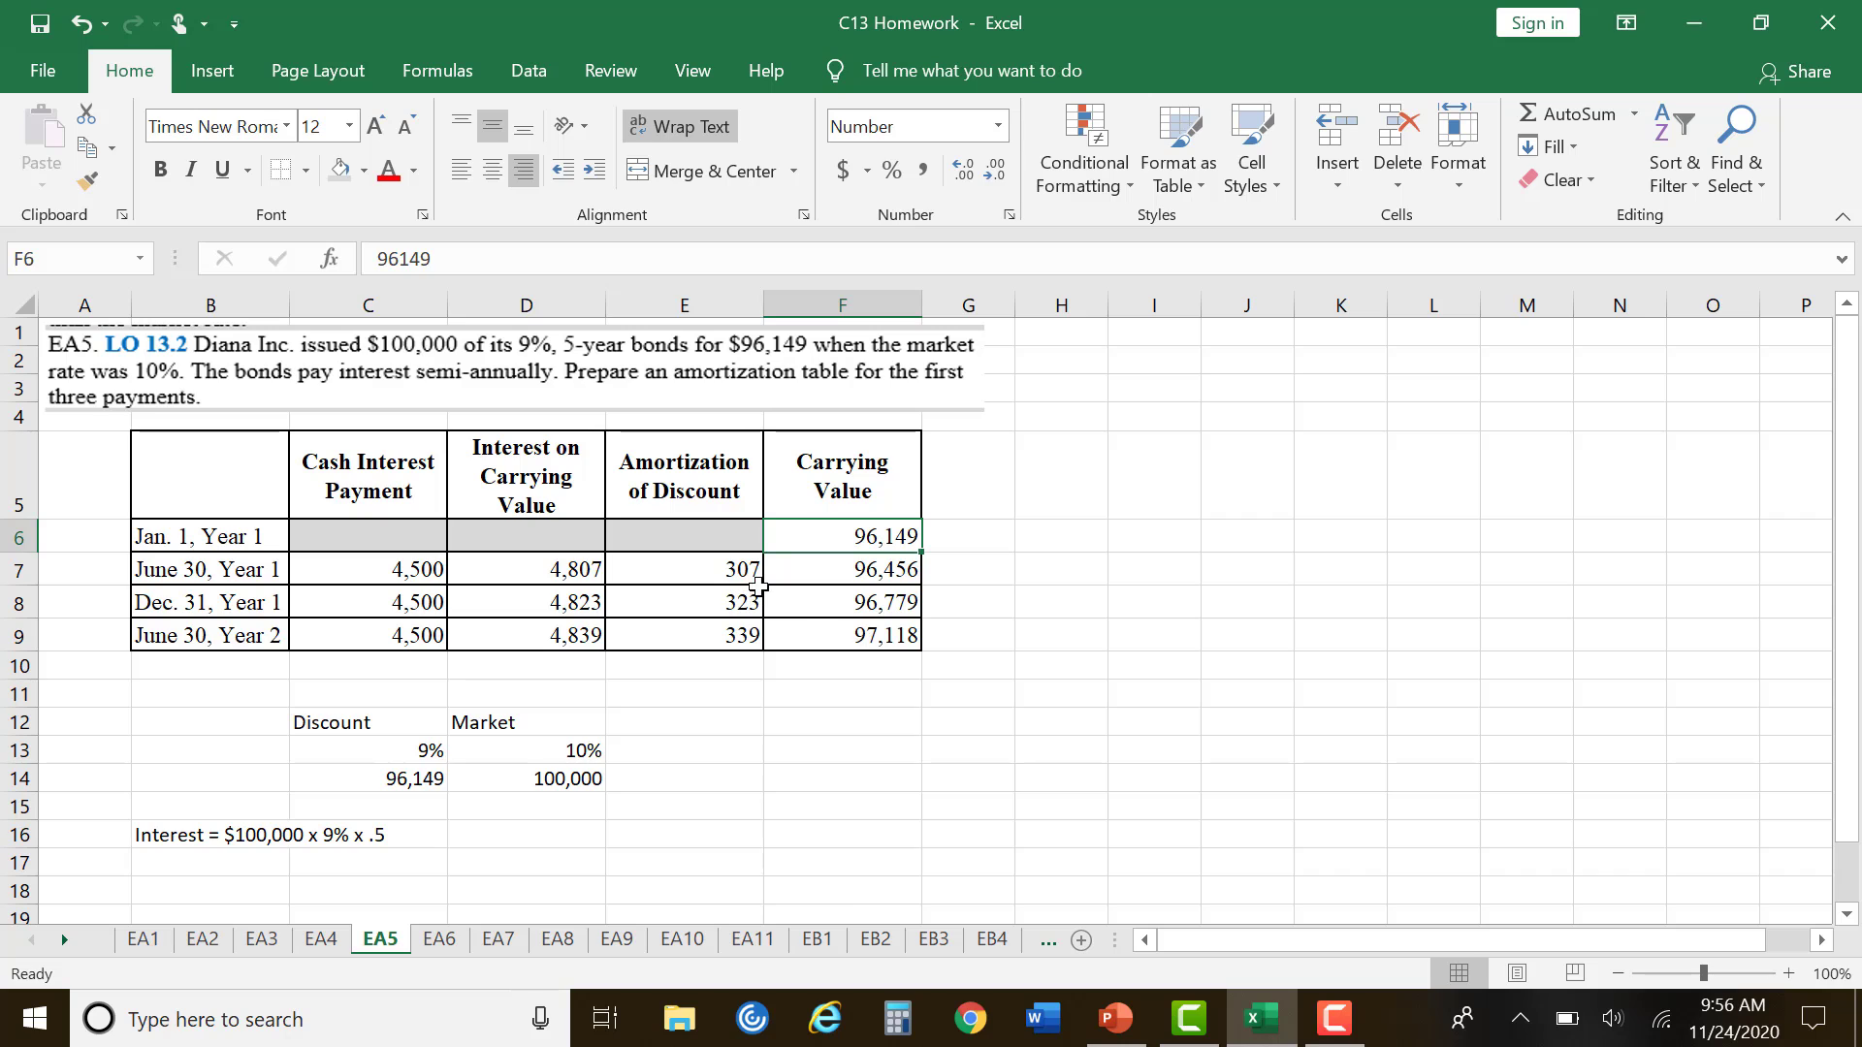
click(842, 569)
click(844, 602)
click(839, 636)
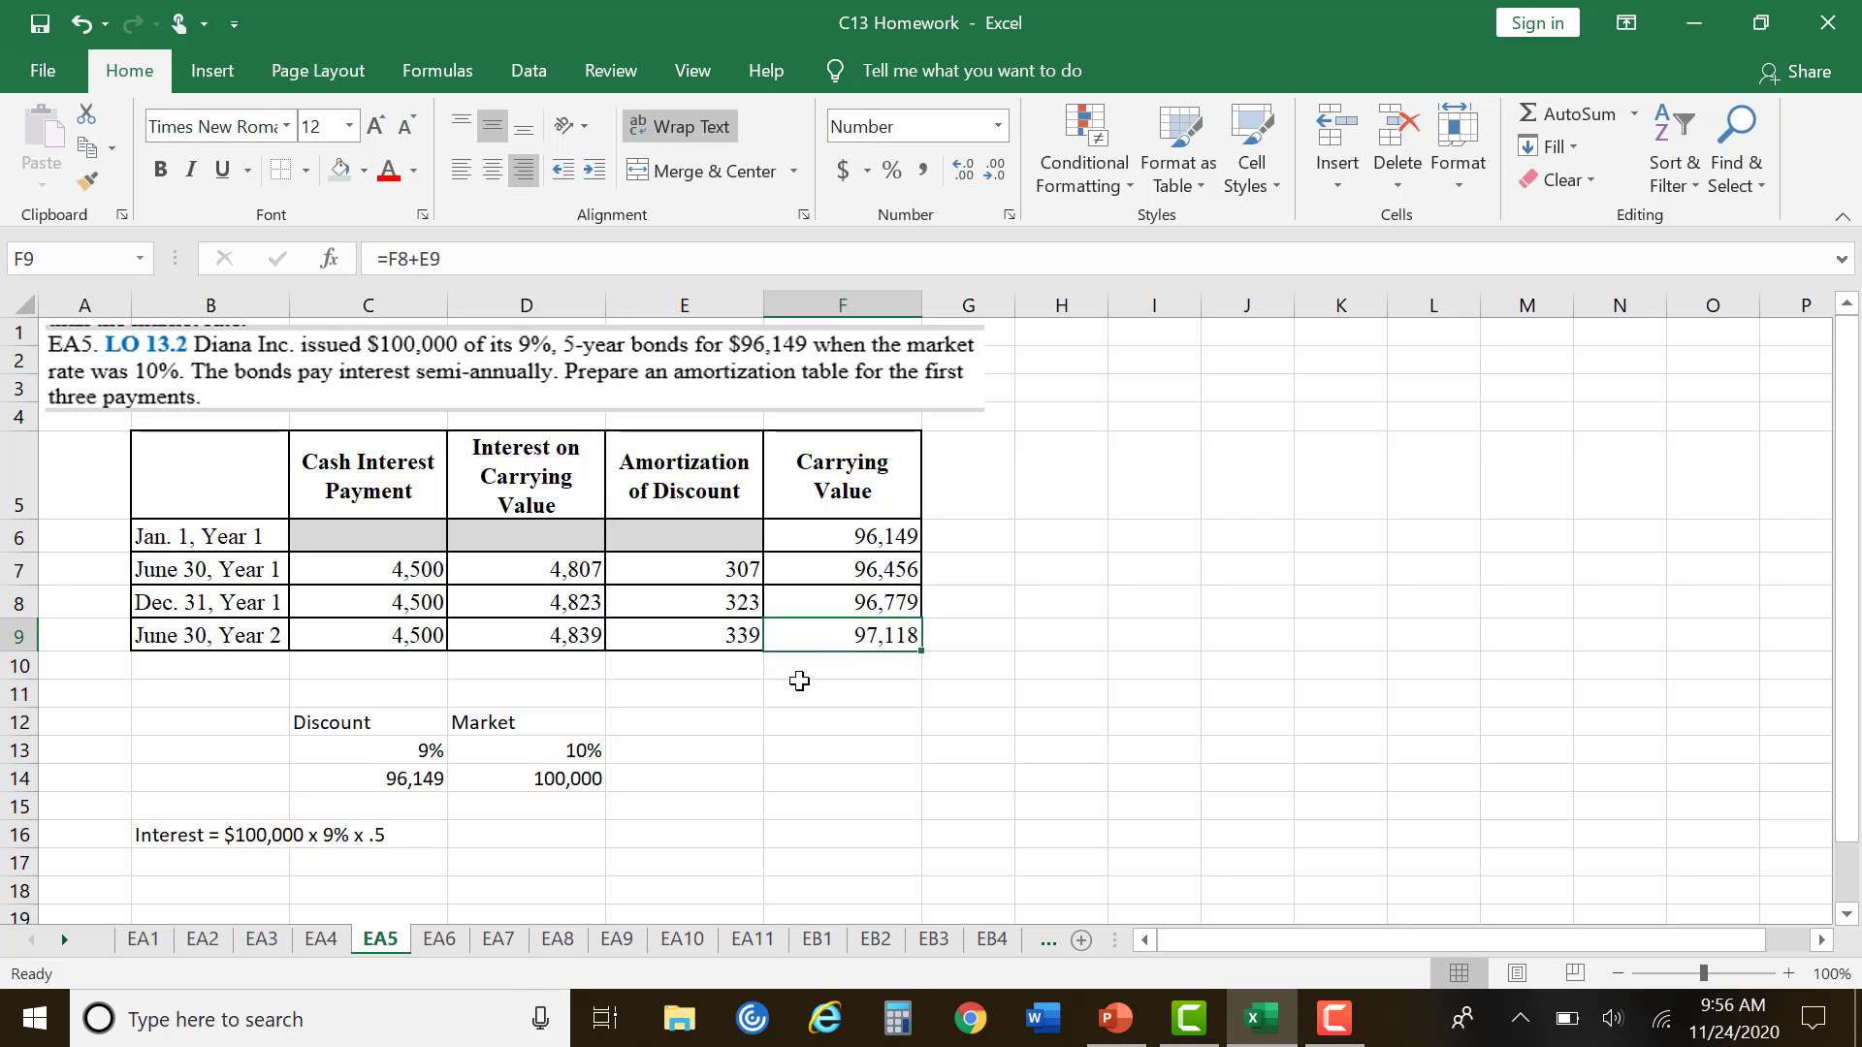
Step: Enter the 100,000 face value in F11 below the Diana Inc. carrying values
click(858, 703)
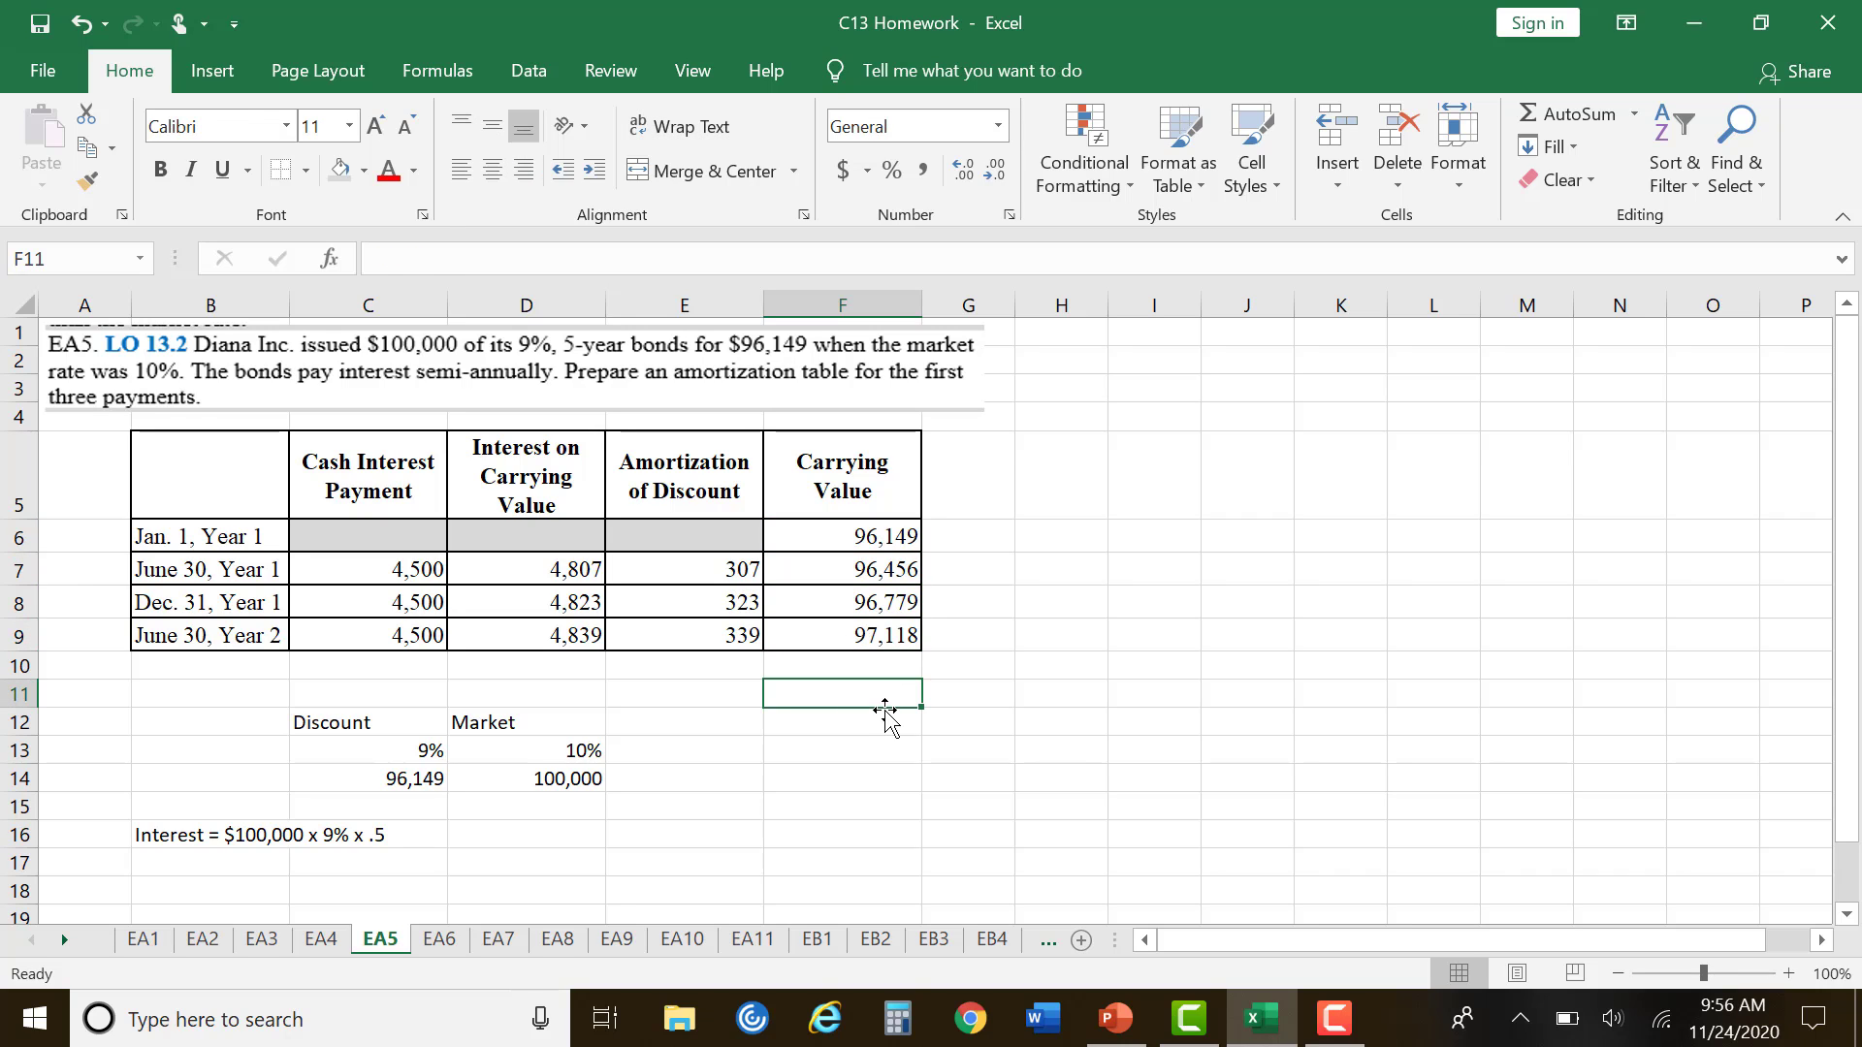
text(100,000)
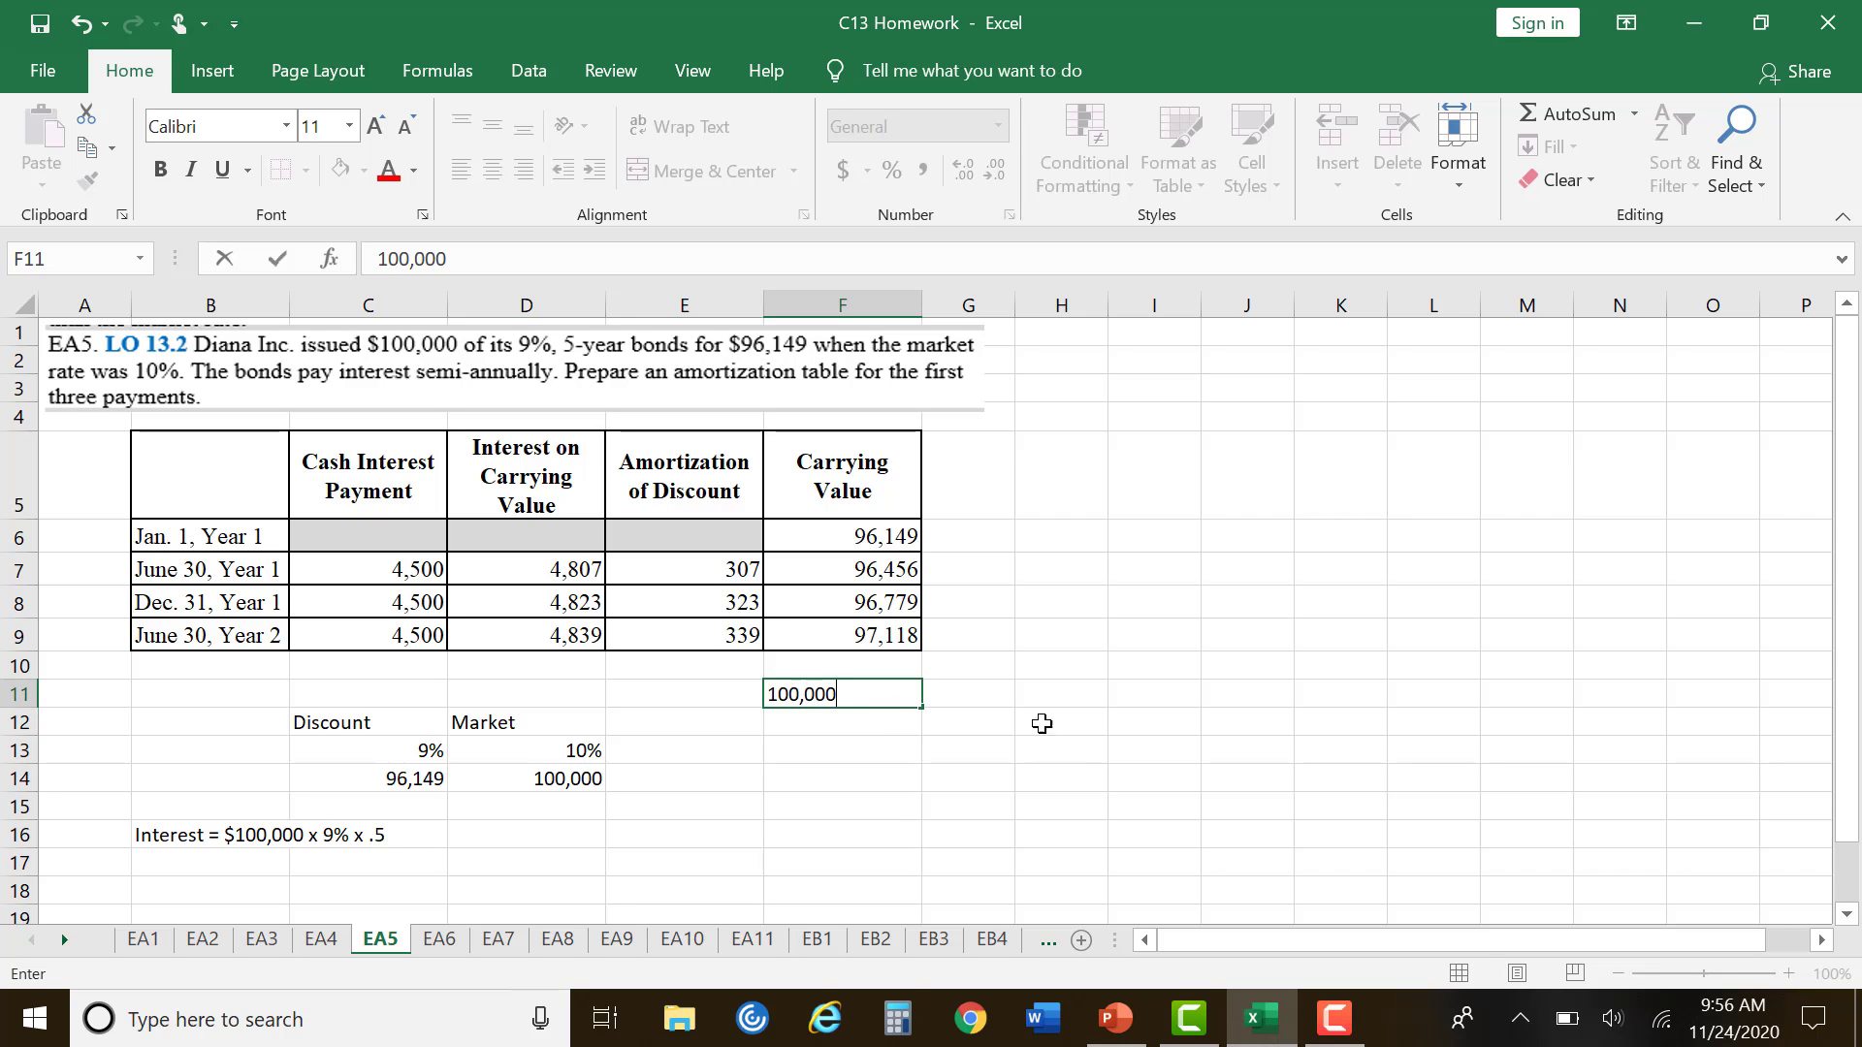
click(1067, 694)
click(709, 445)
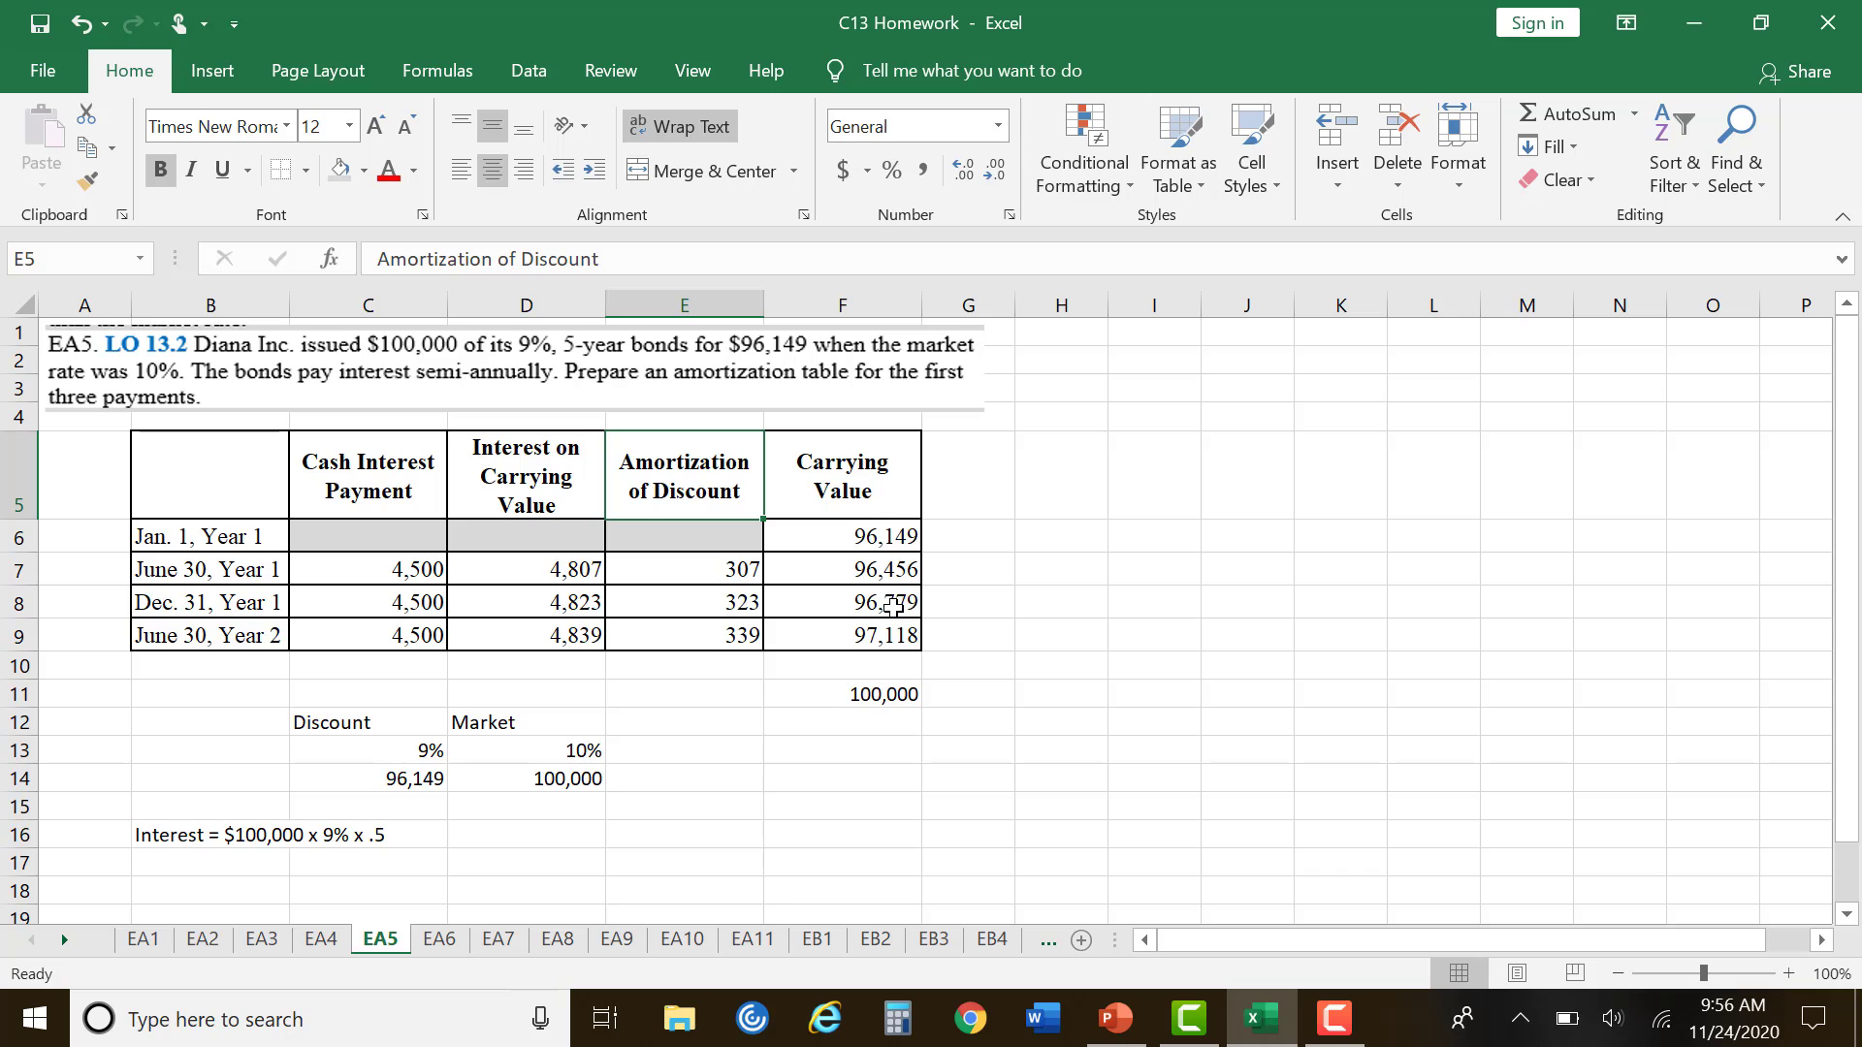
Step: Review the premium table on the EA6 sheet again, and open the EB5 sheet
click(439, 939)
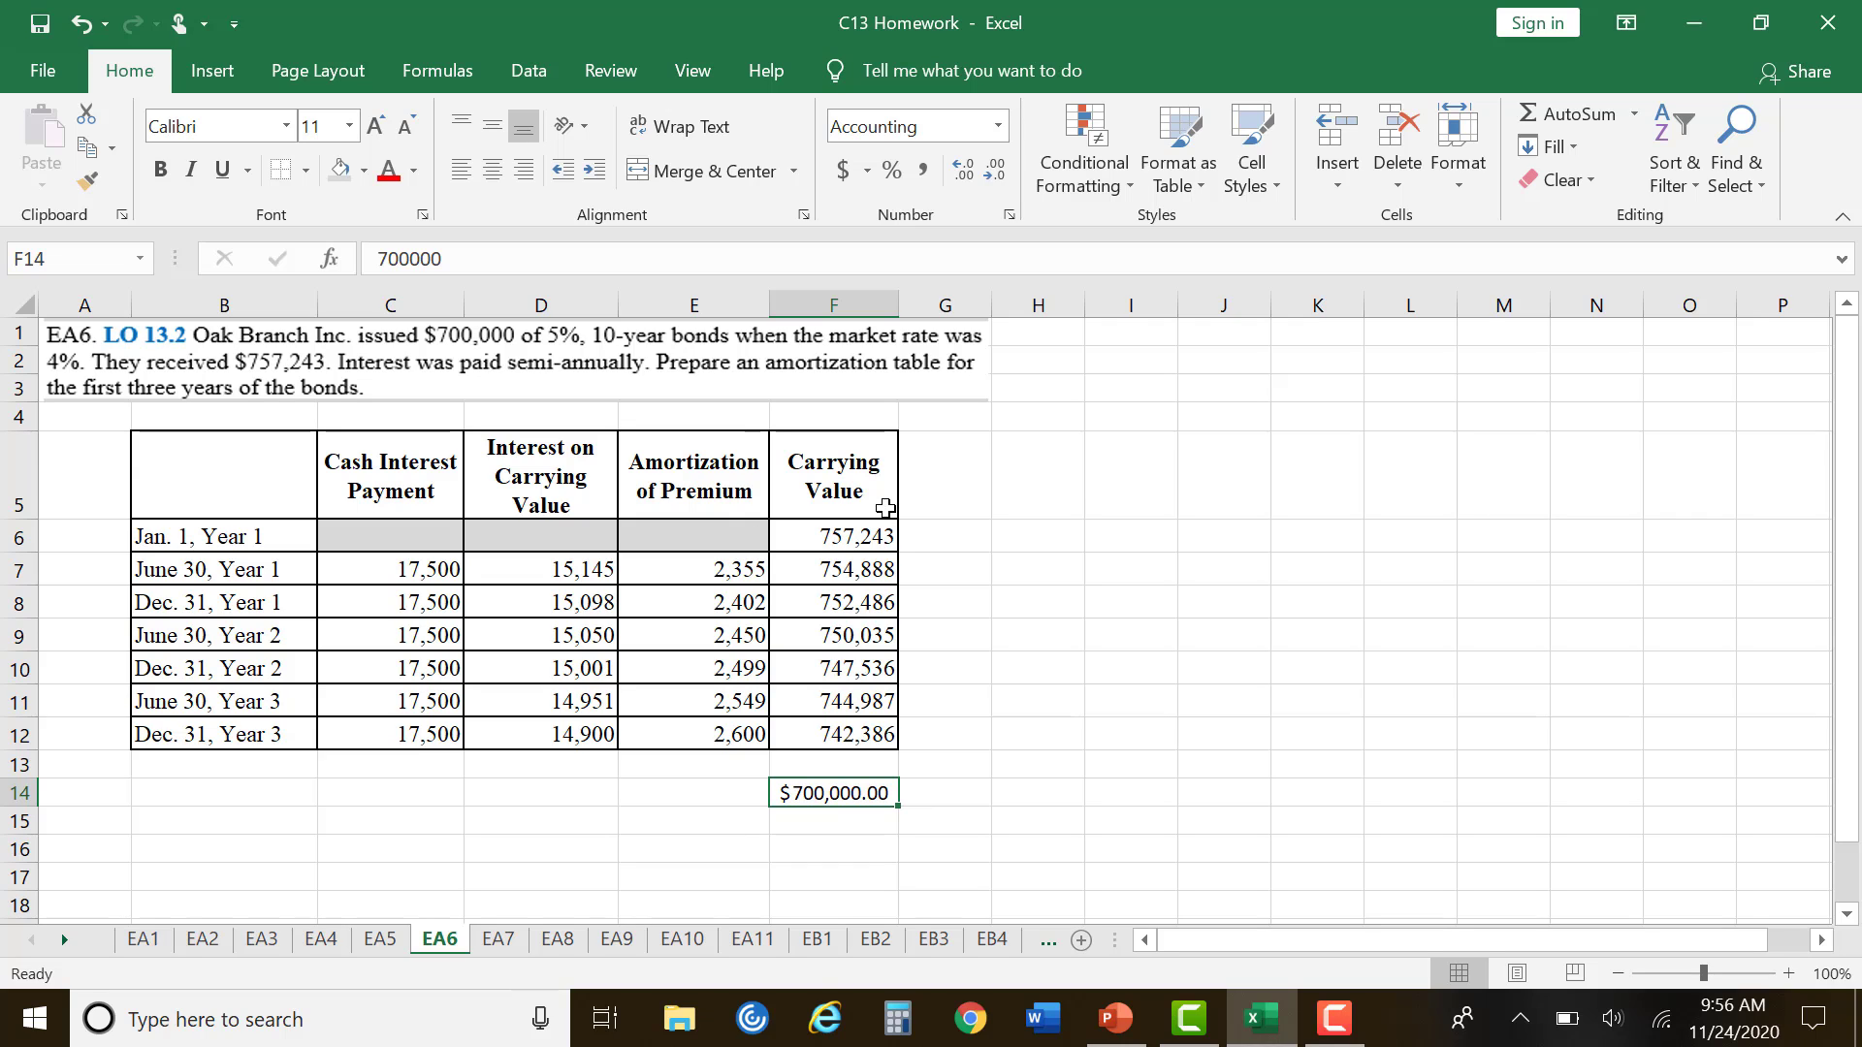
click(1070, 715)
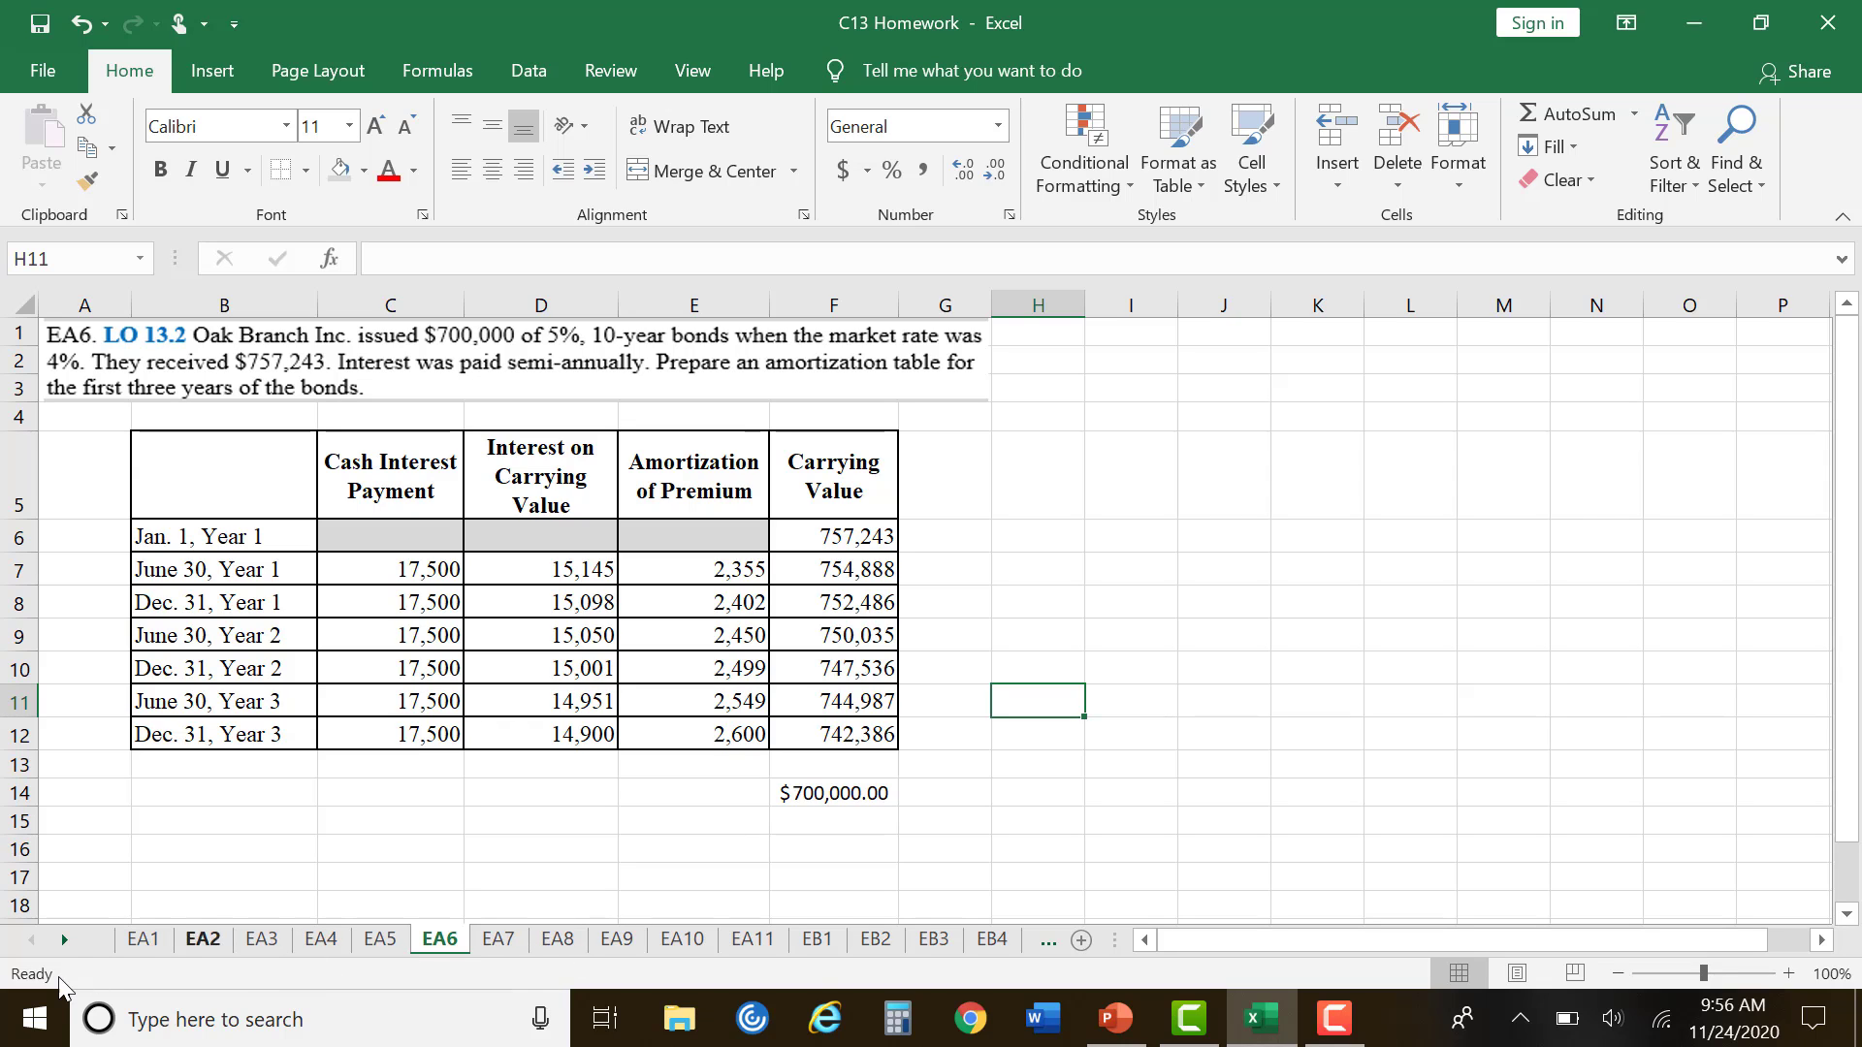
click(65, 941)
click(65, 941)
click(65, 941)
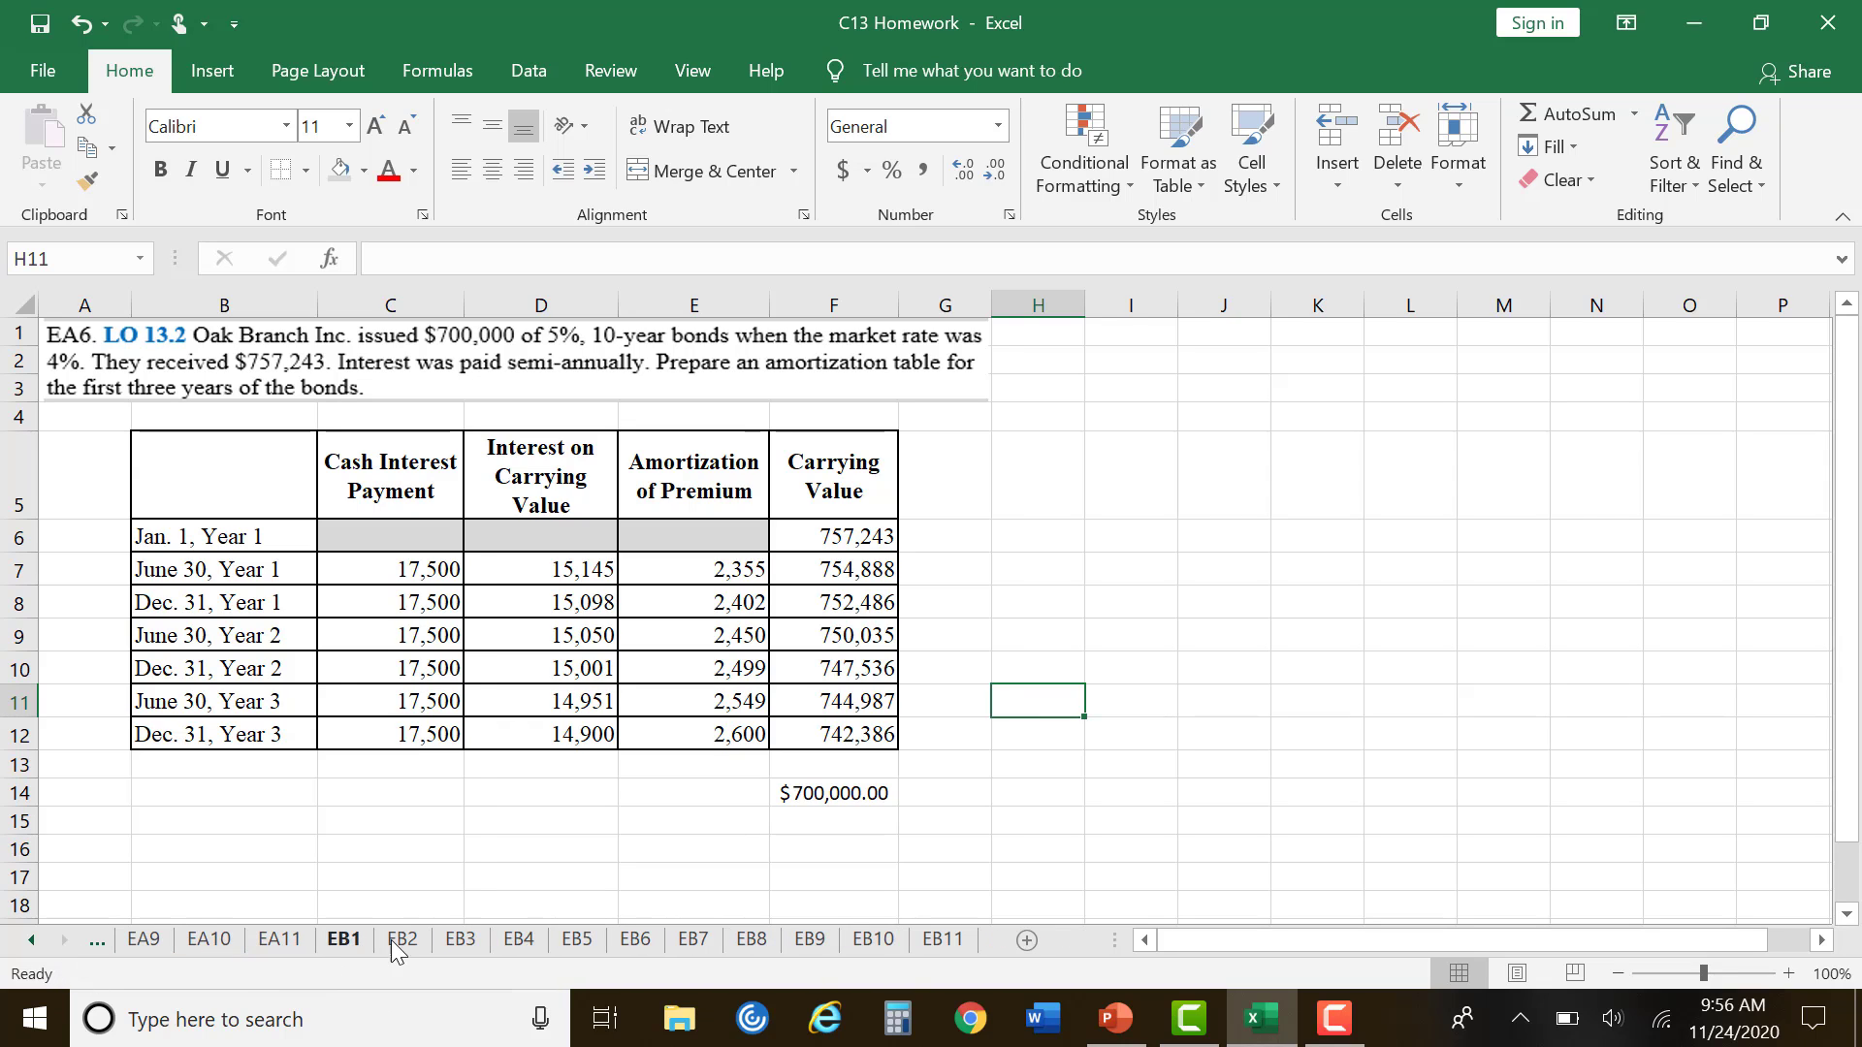
click(578, 939)
click(677, 864)
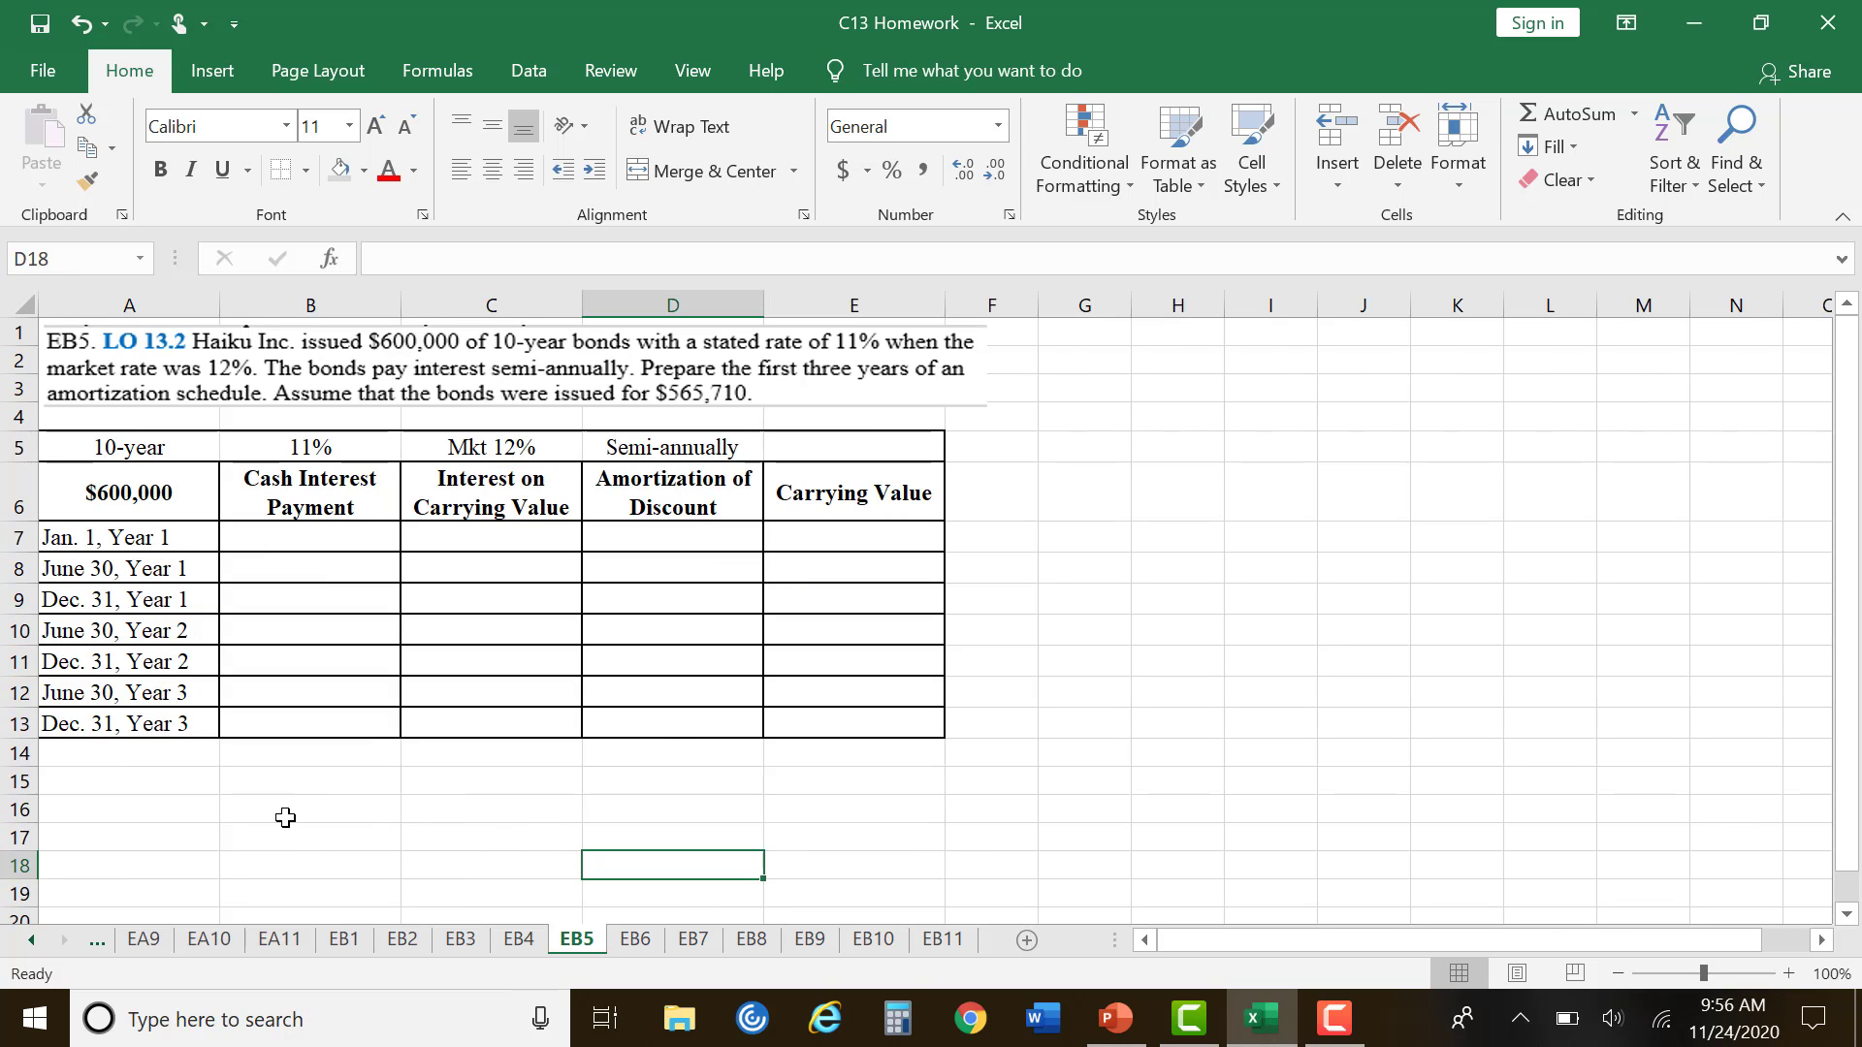
Step: Shade the unused Jan. 1, Year 1 cells B7:D7 grey
click(378, 466)
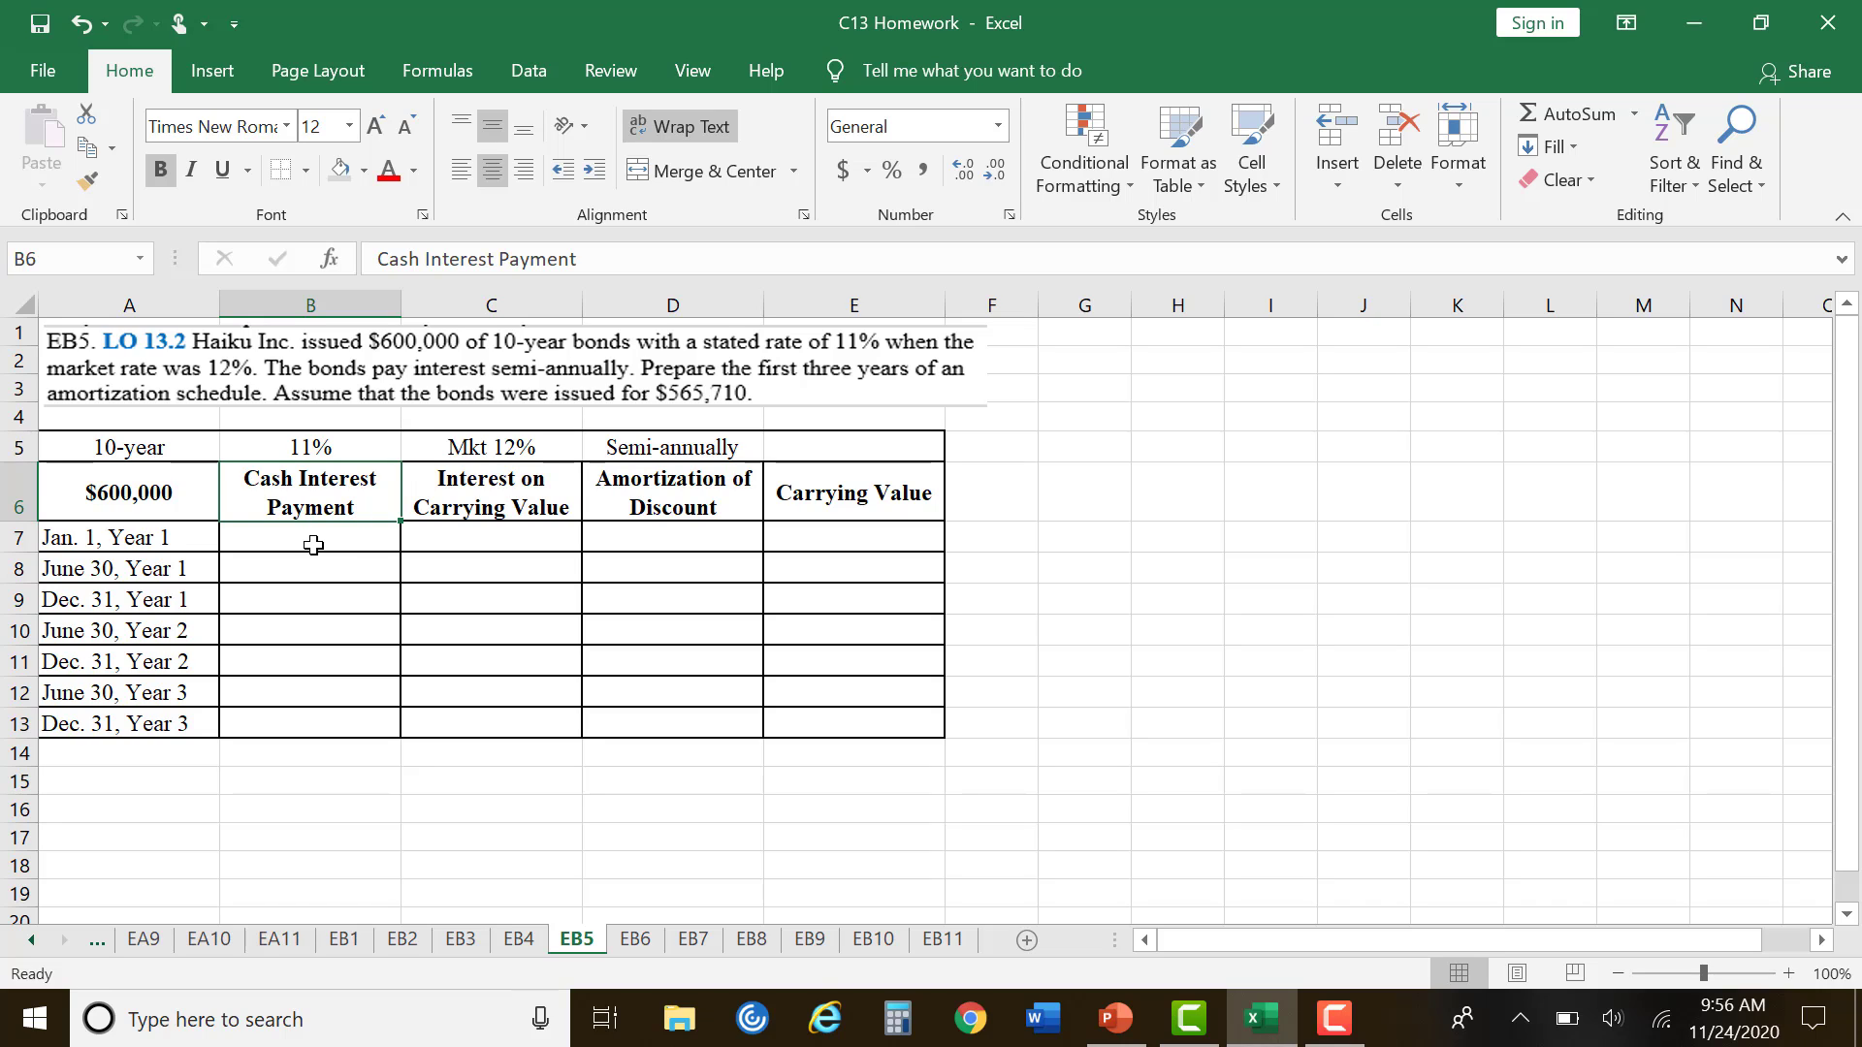
drag(311, 540, 631, 536)
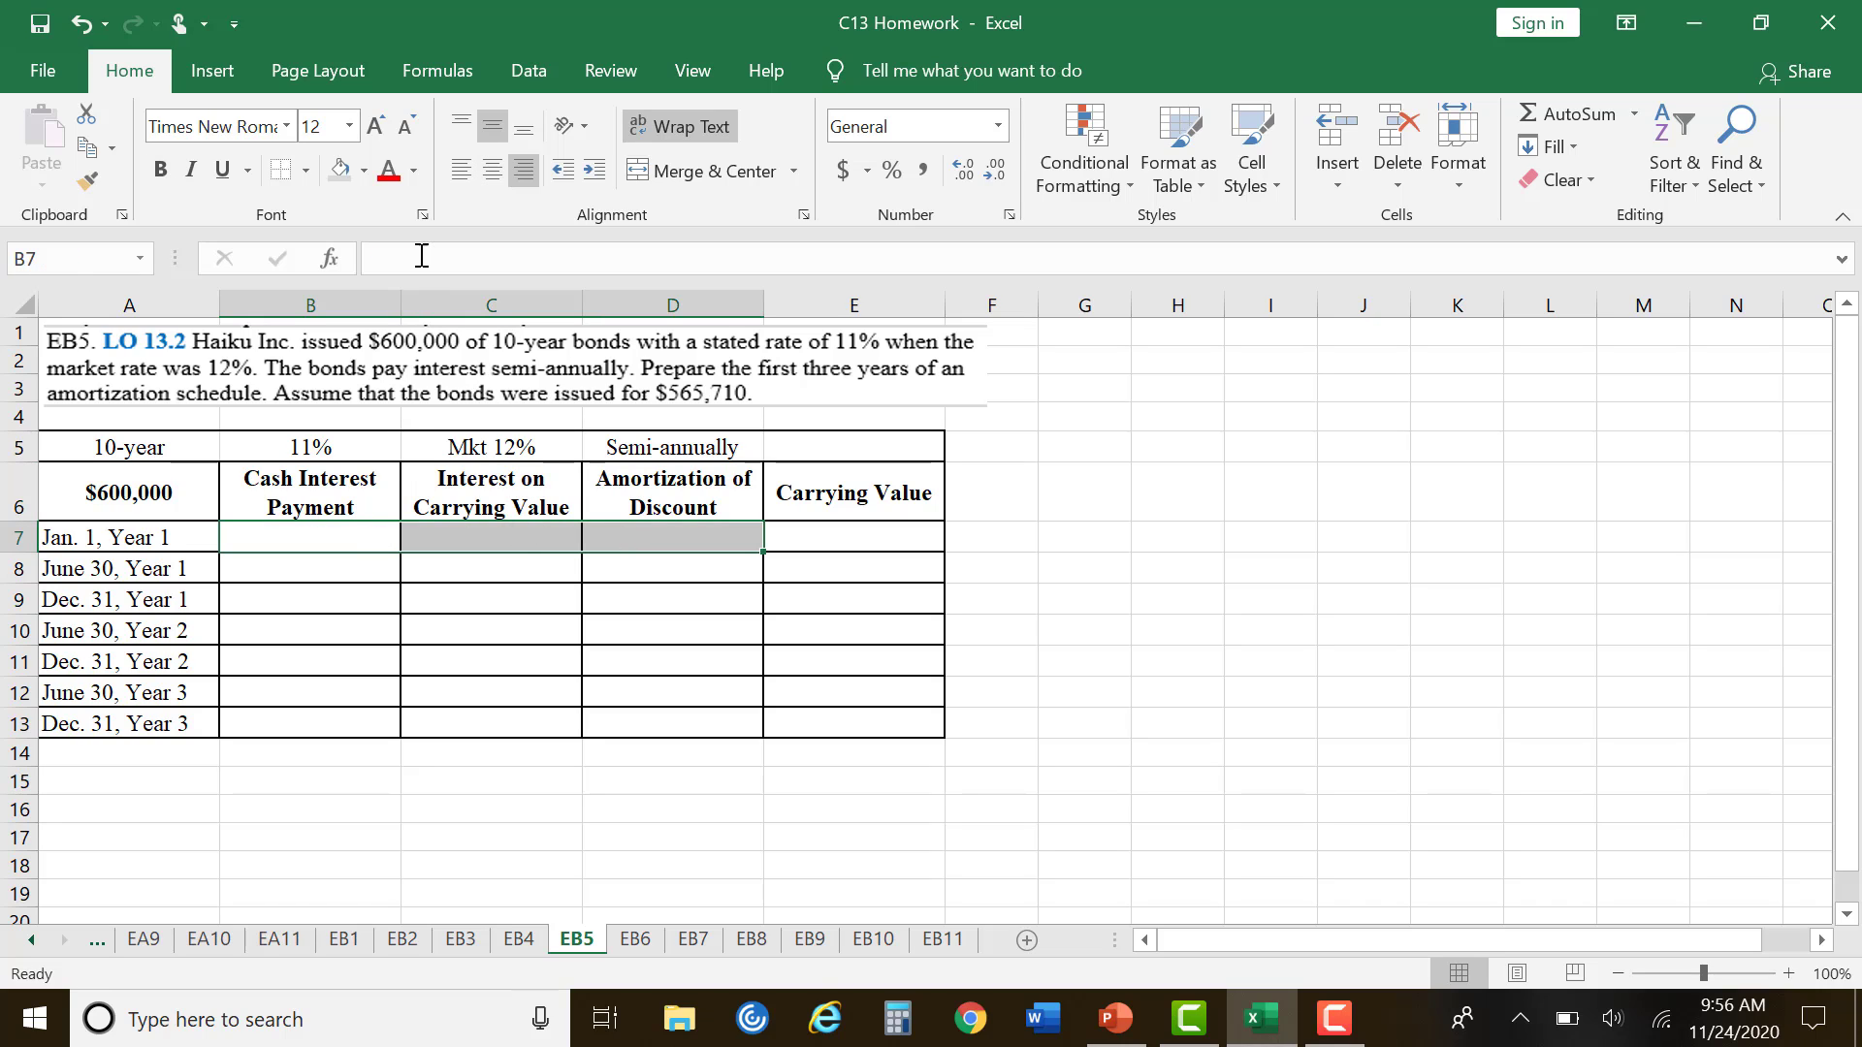
click(339, 172)
click(1084, 491)
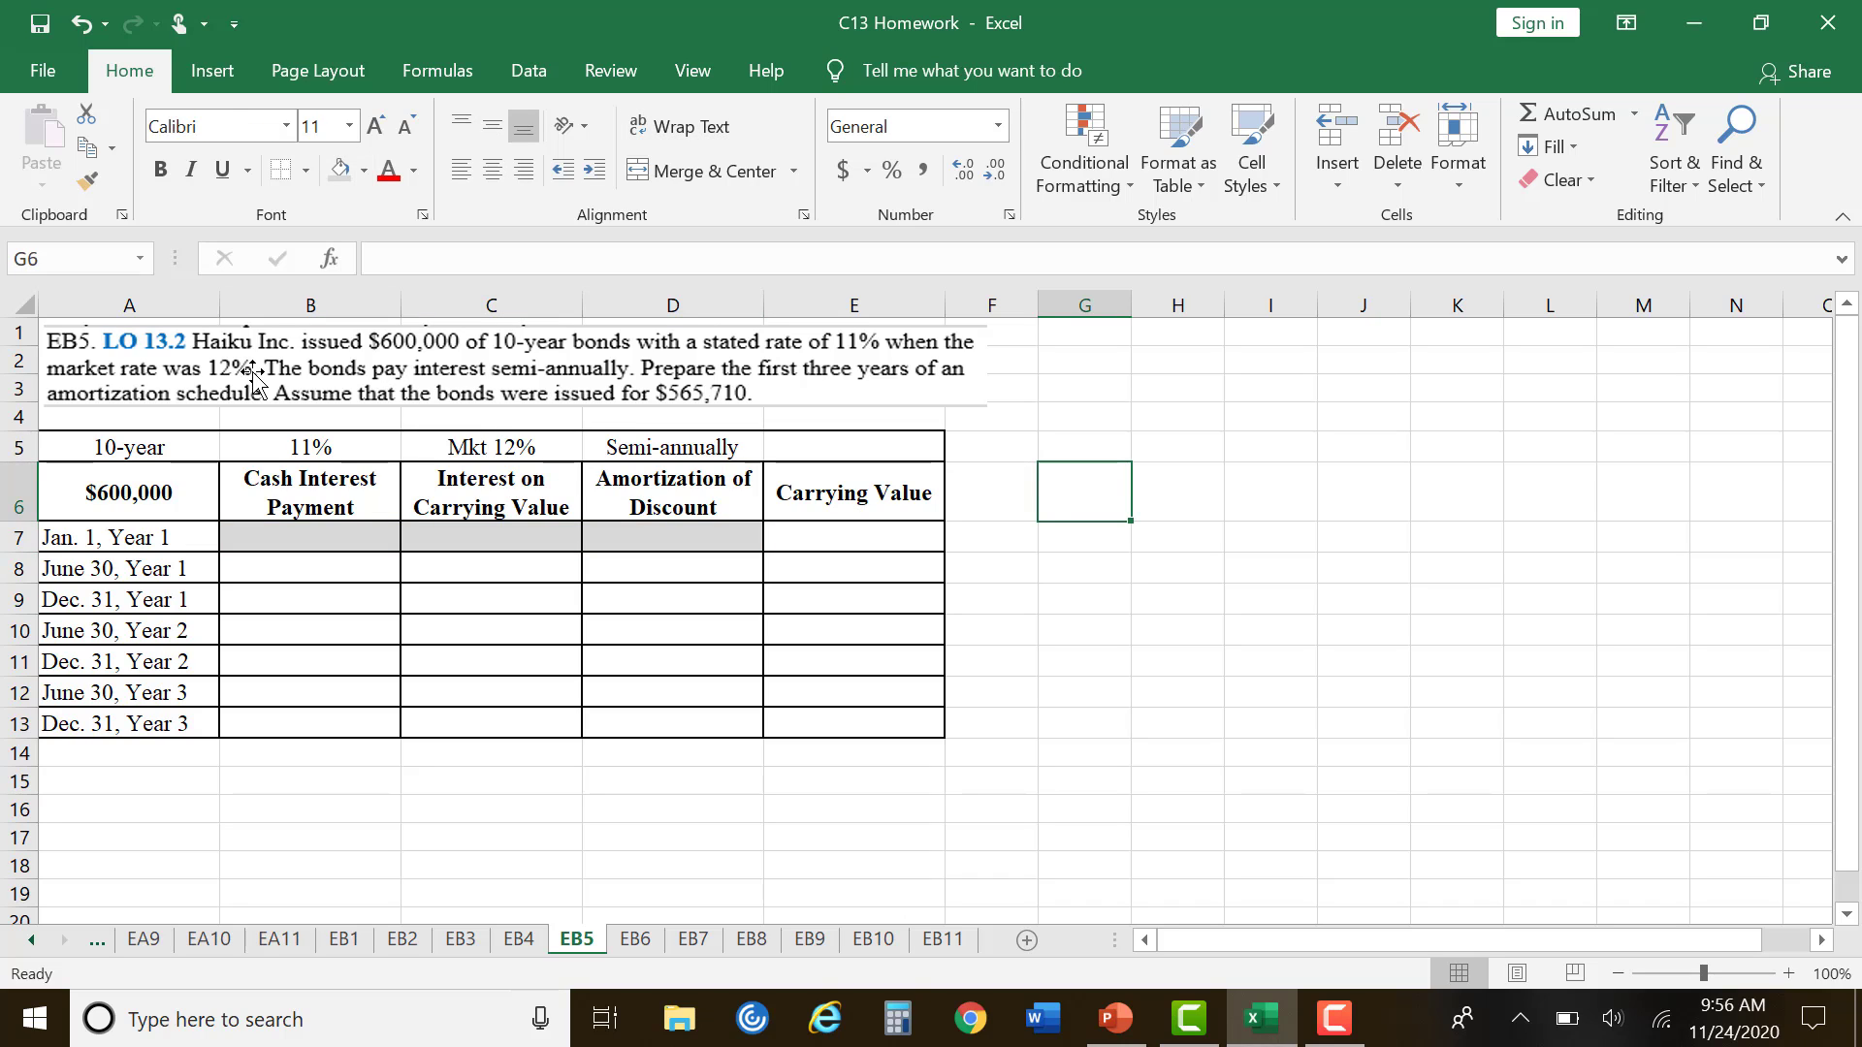
Step: Enter the issue price 565,710 as the Jan. 1, Year 1 carrying value in E7
click(839, 543)
text(565)
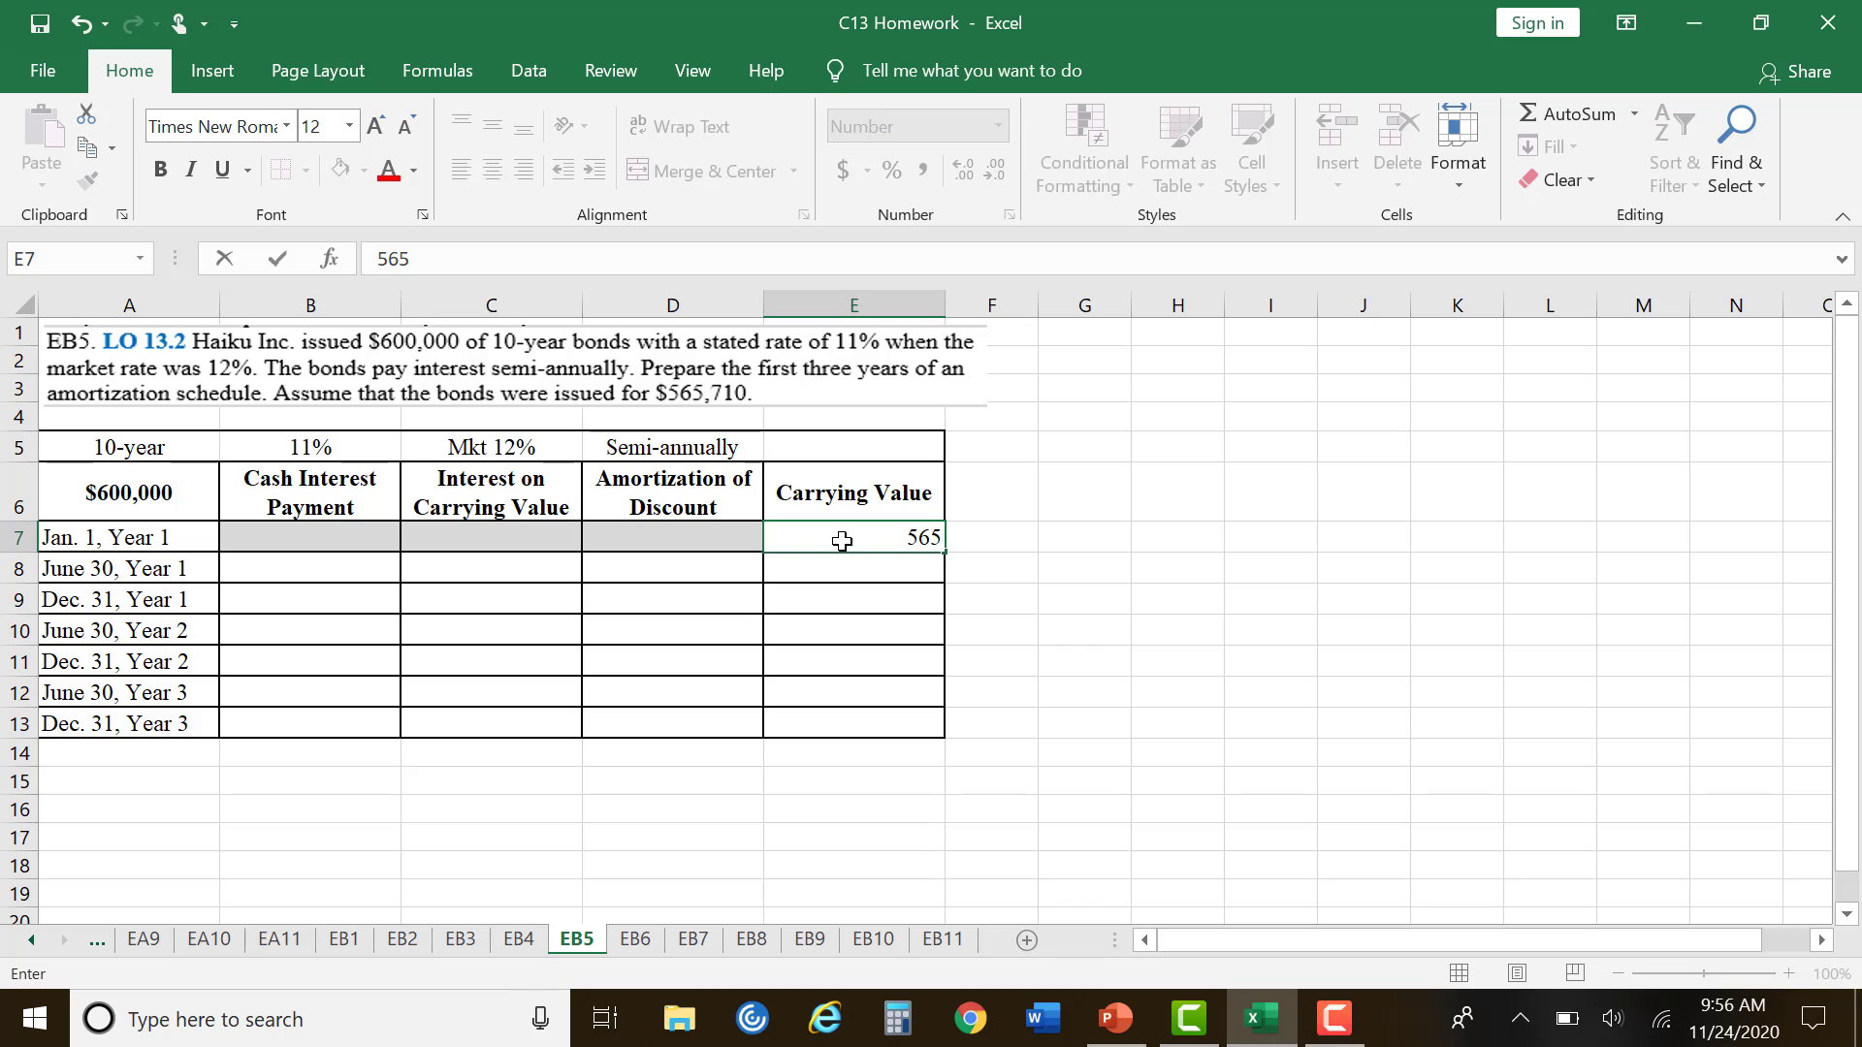
text(,710)
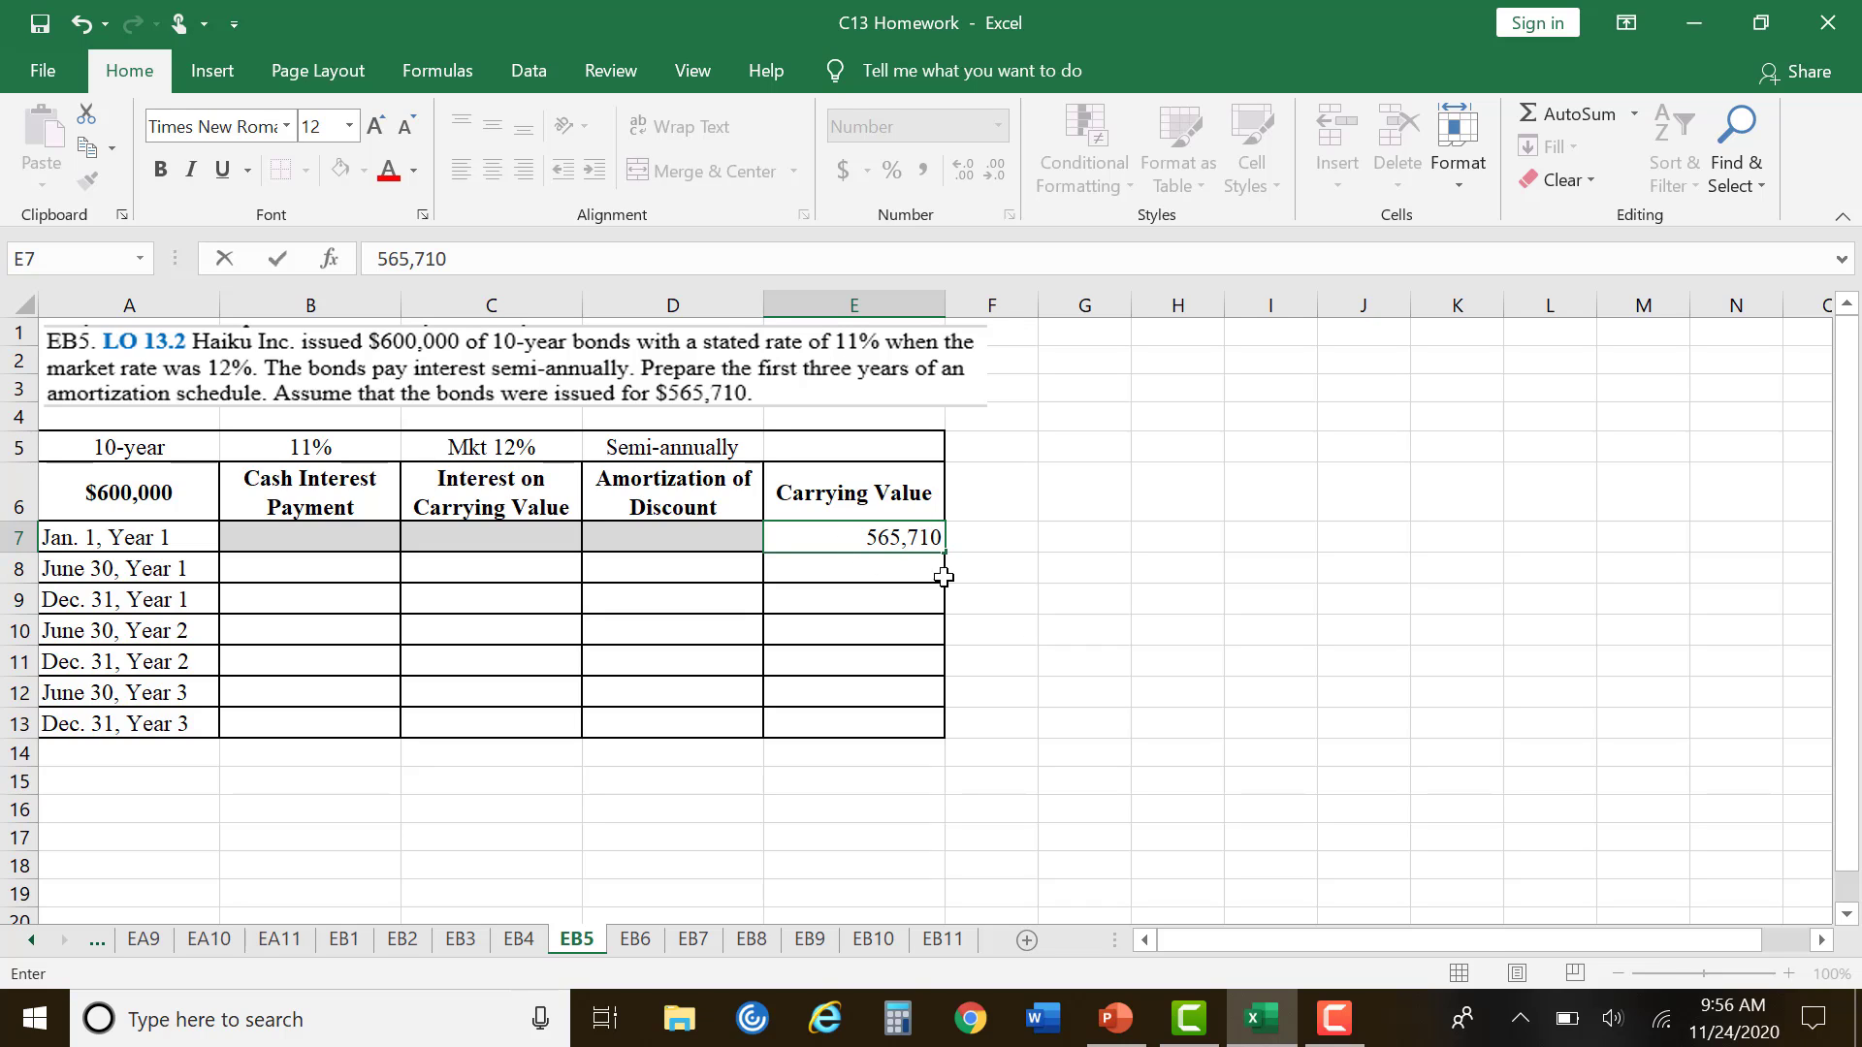
key(Return)
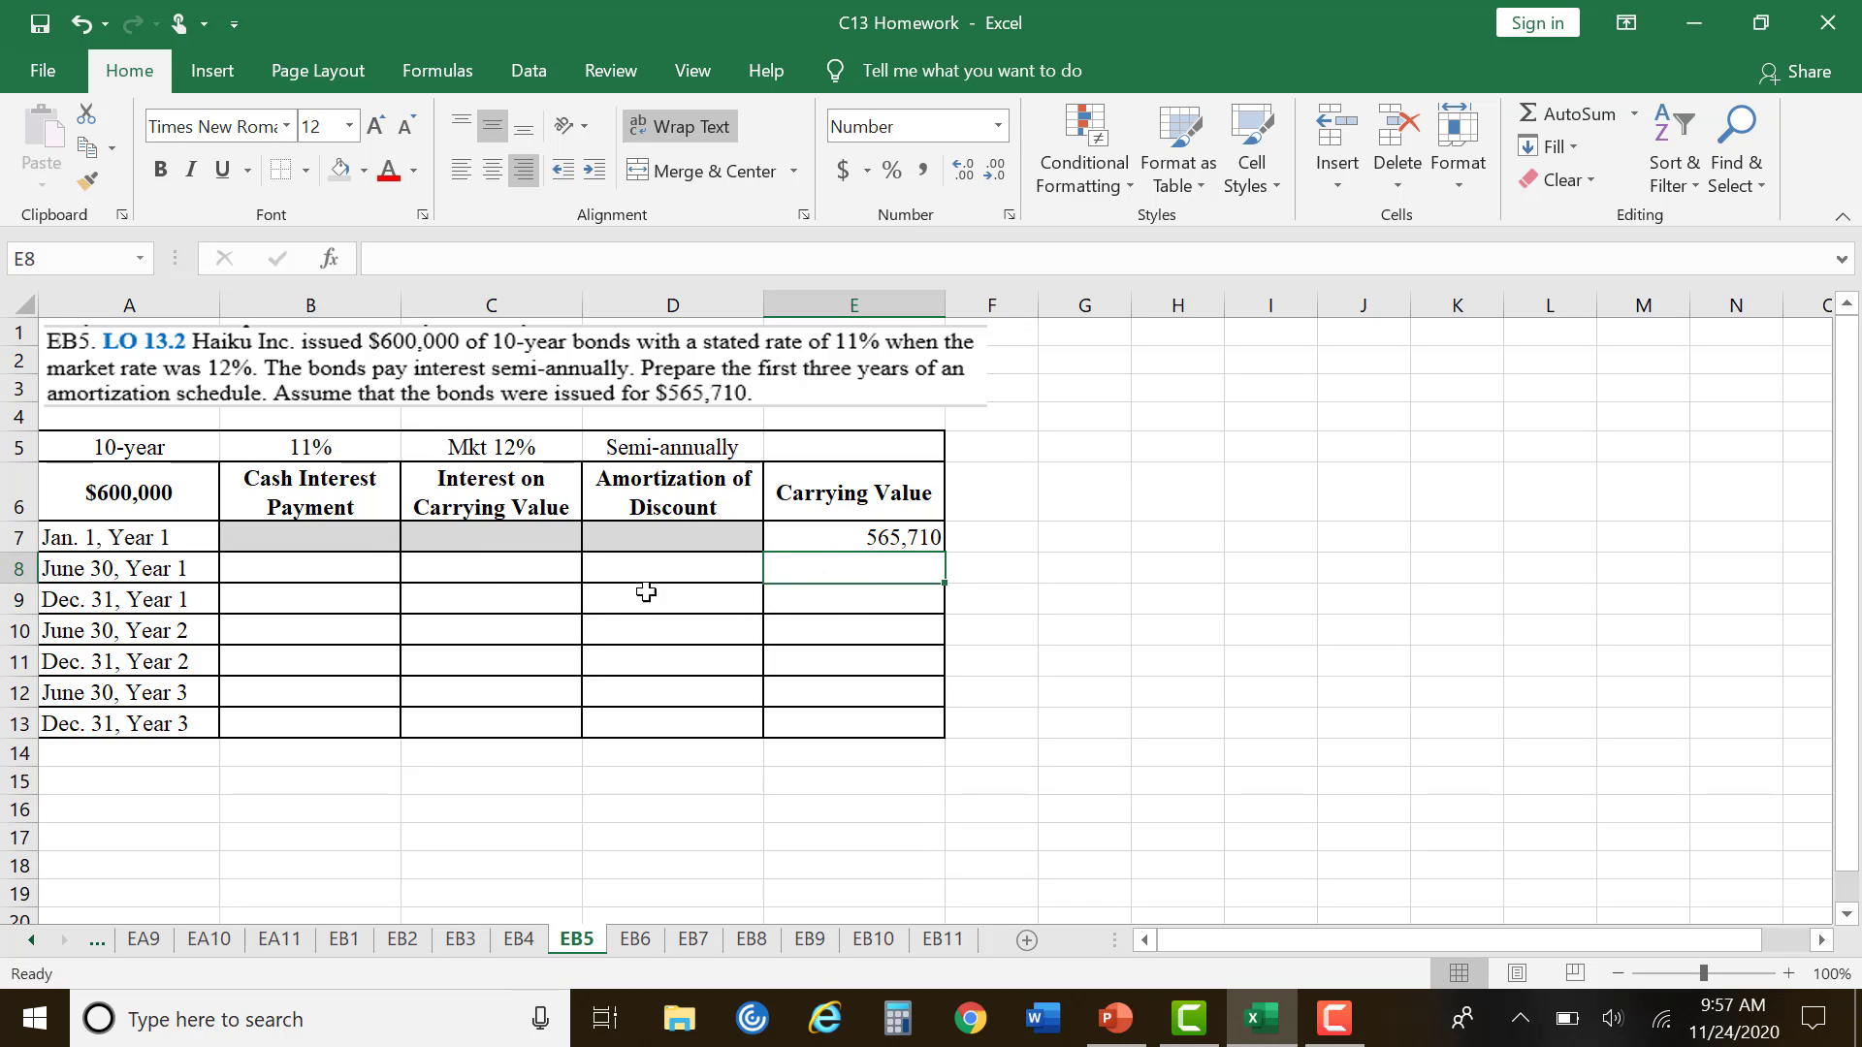
Step: Write the note "Interest = $600,000 x 11% x .5" in B15 below the table
click(376, 536)
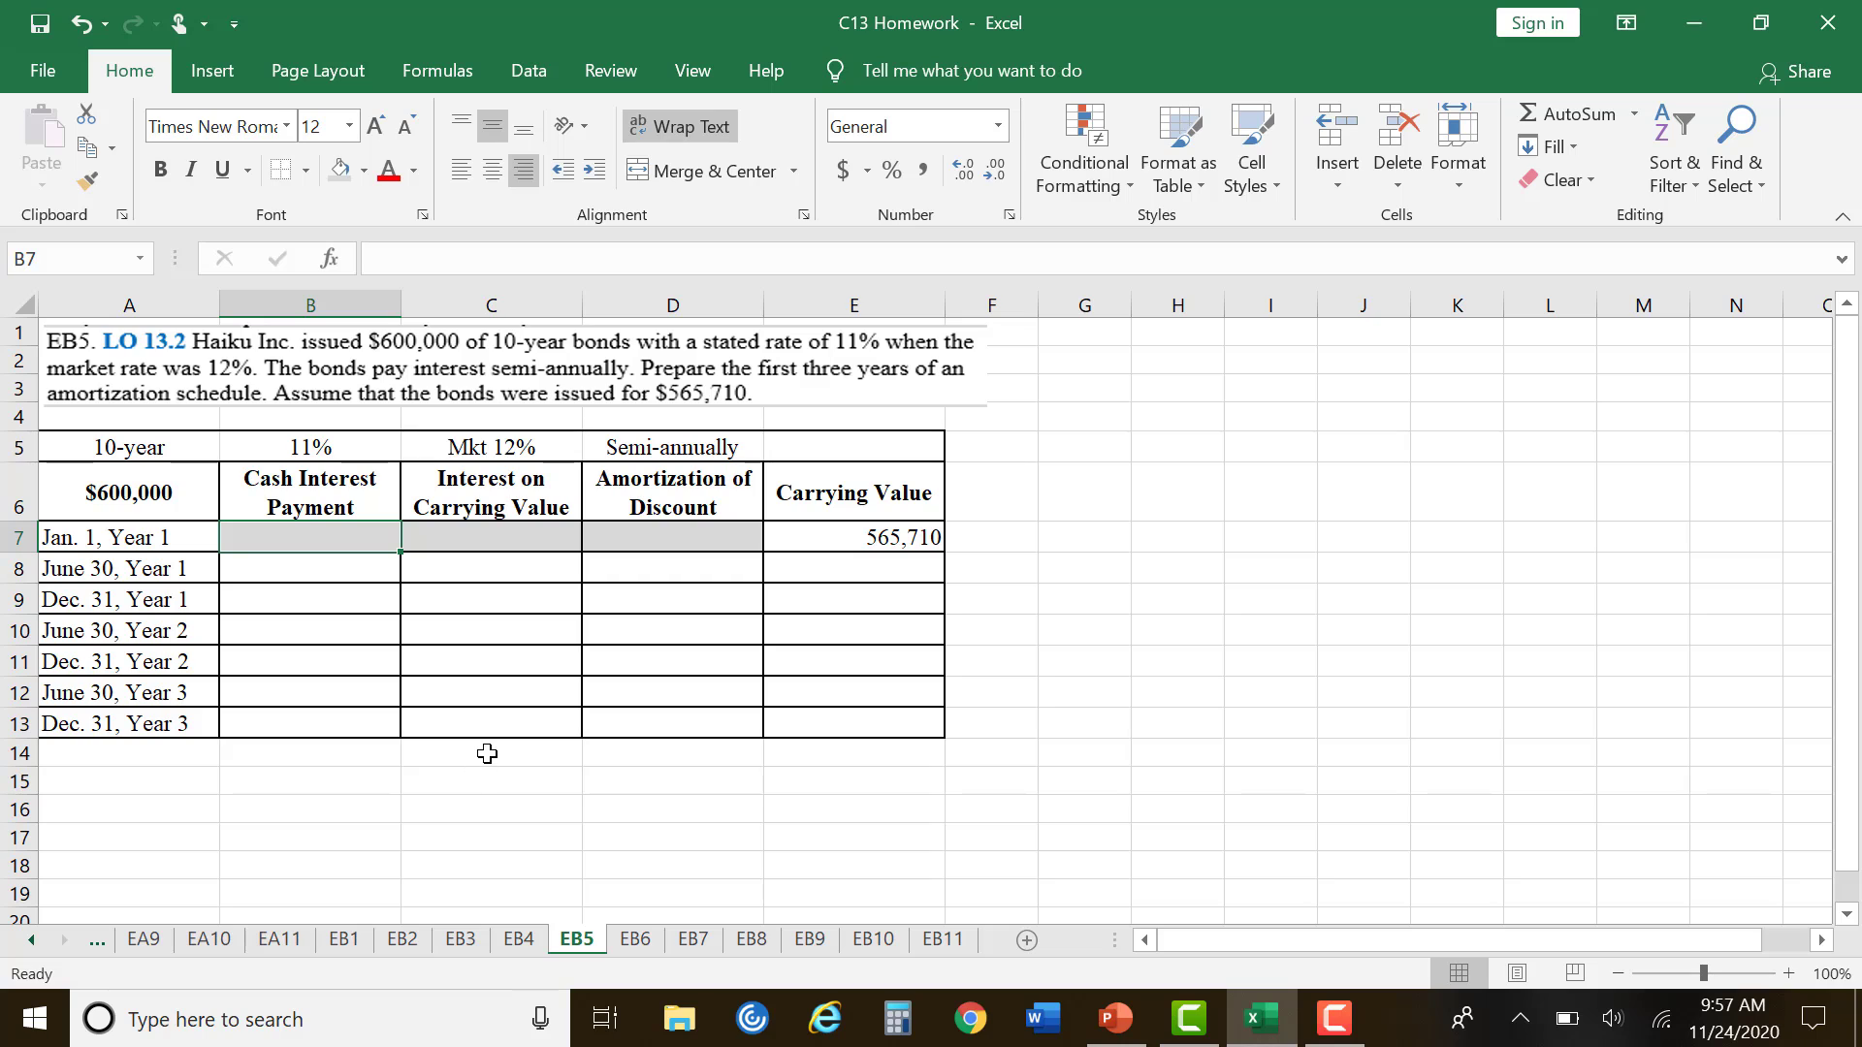
click(330, 572)
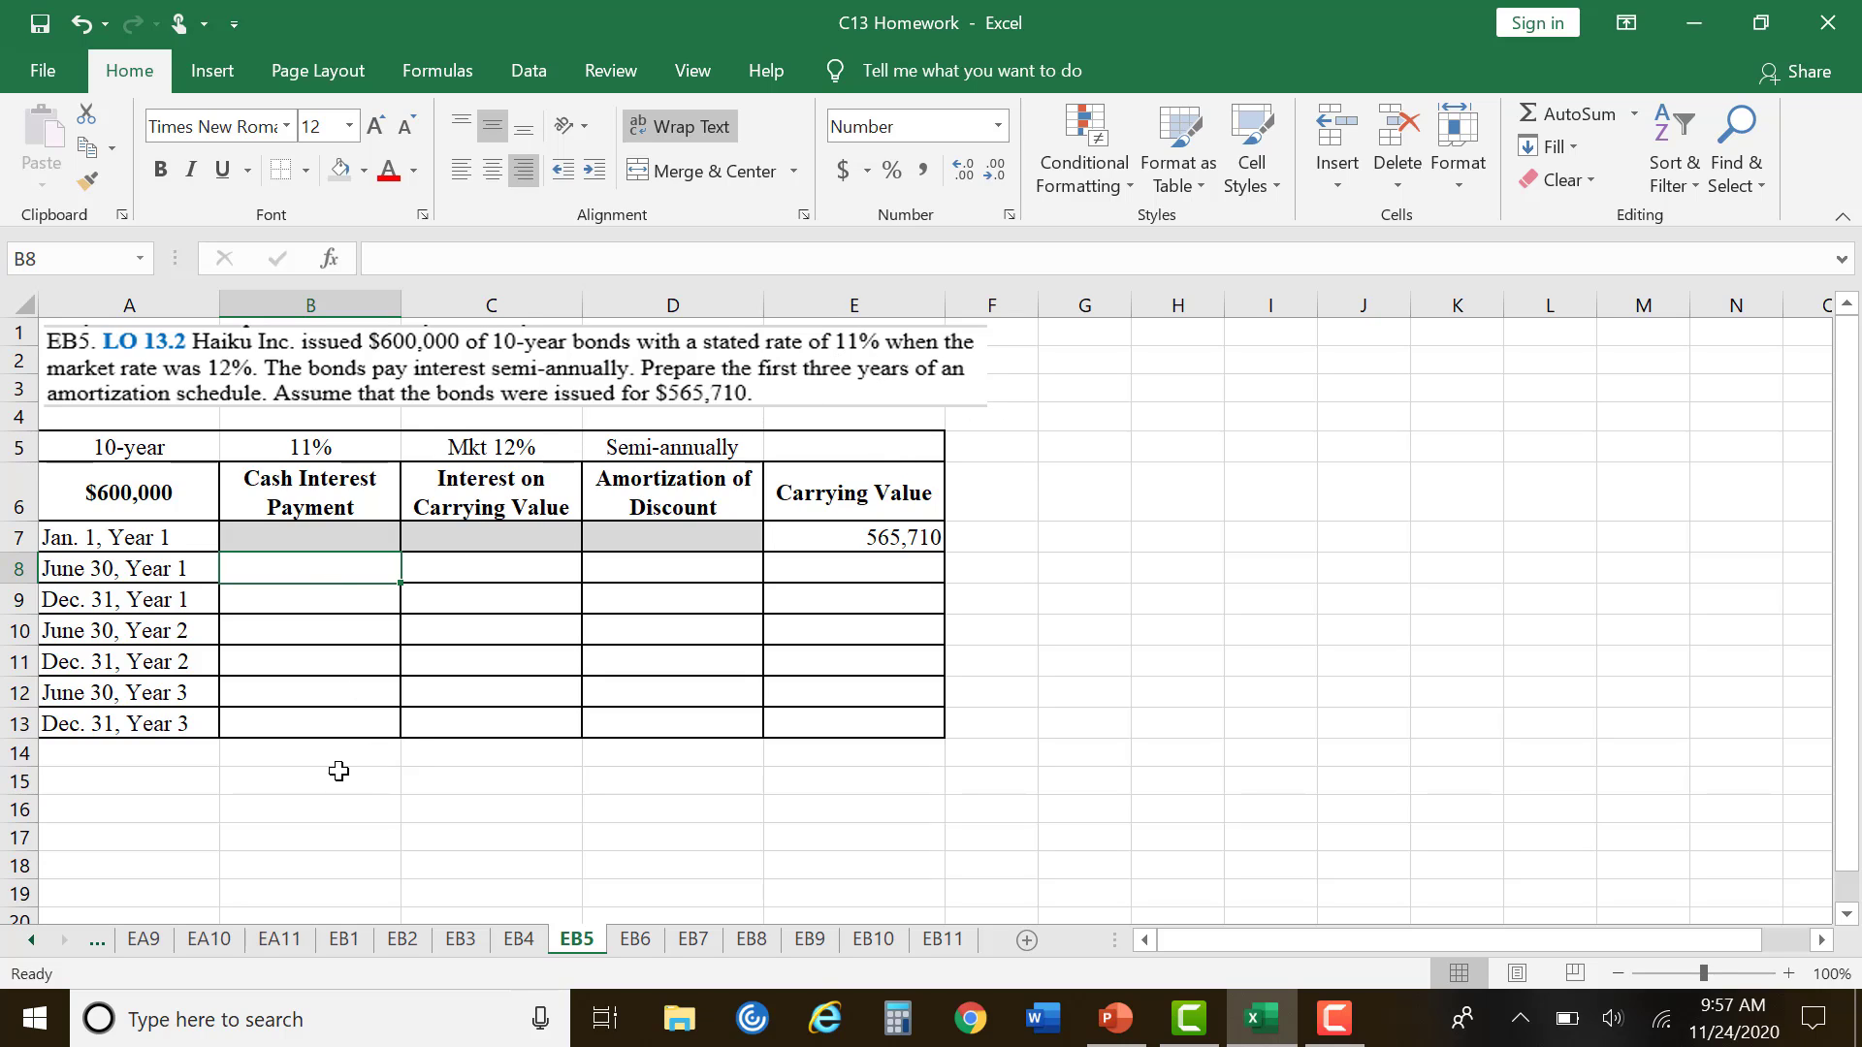
drag(338, 761, 374, 800)
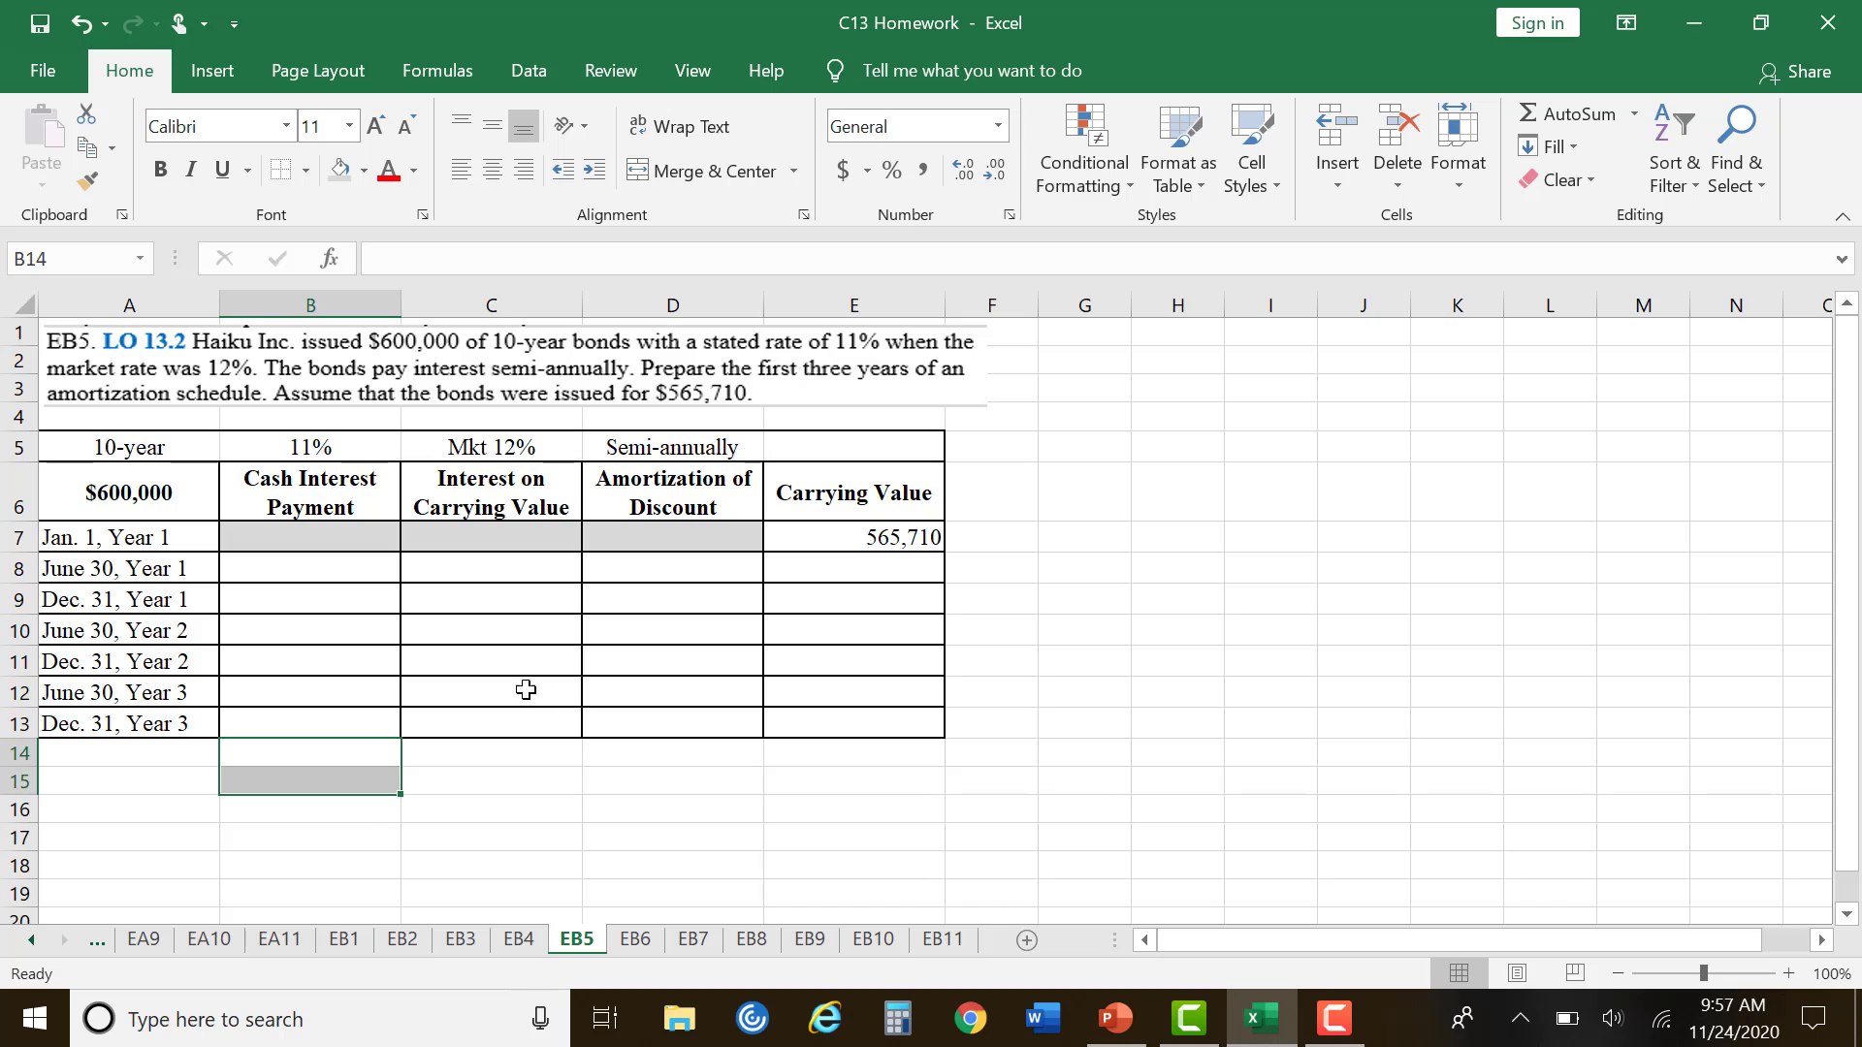
click(467, 842)
click(361, 779)
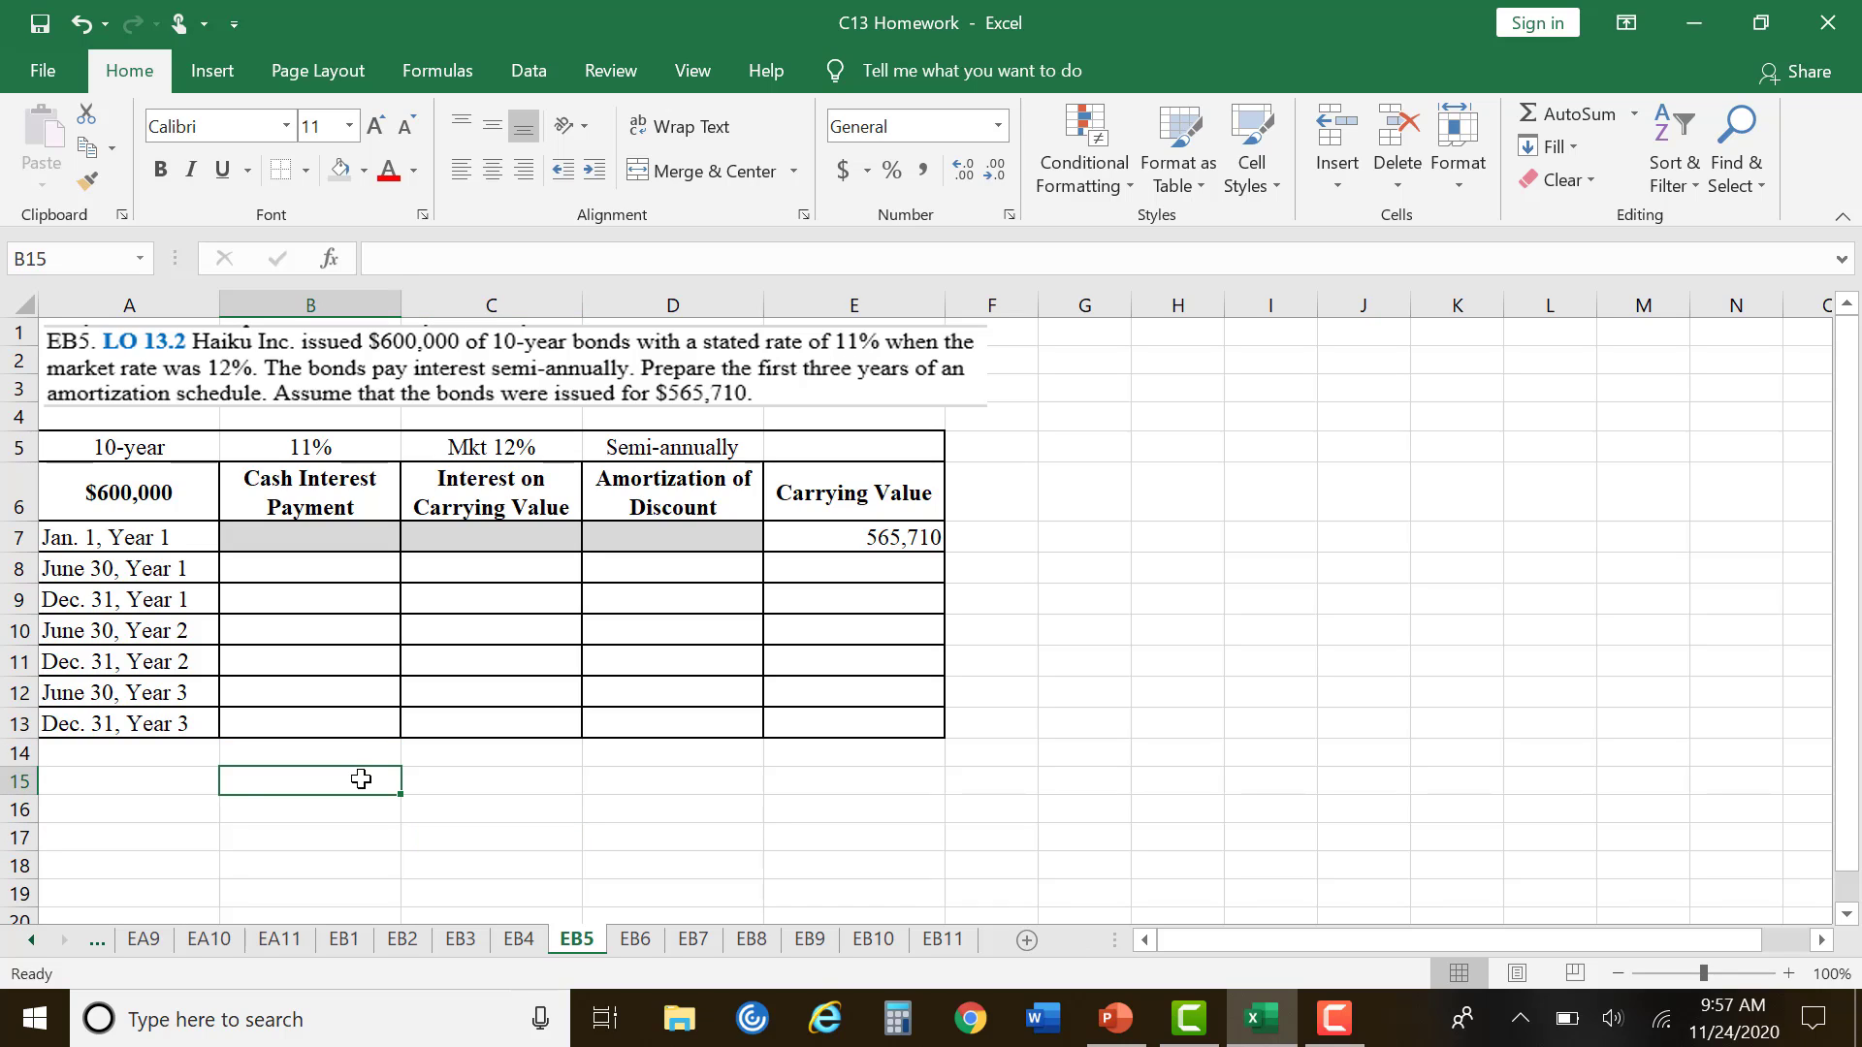
text(Interest)
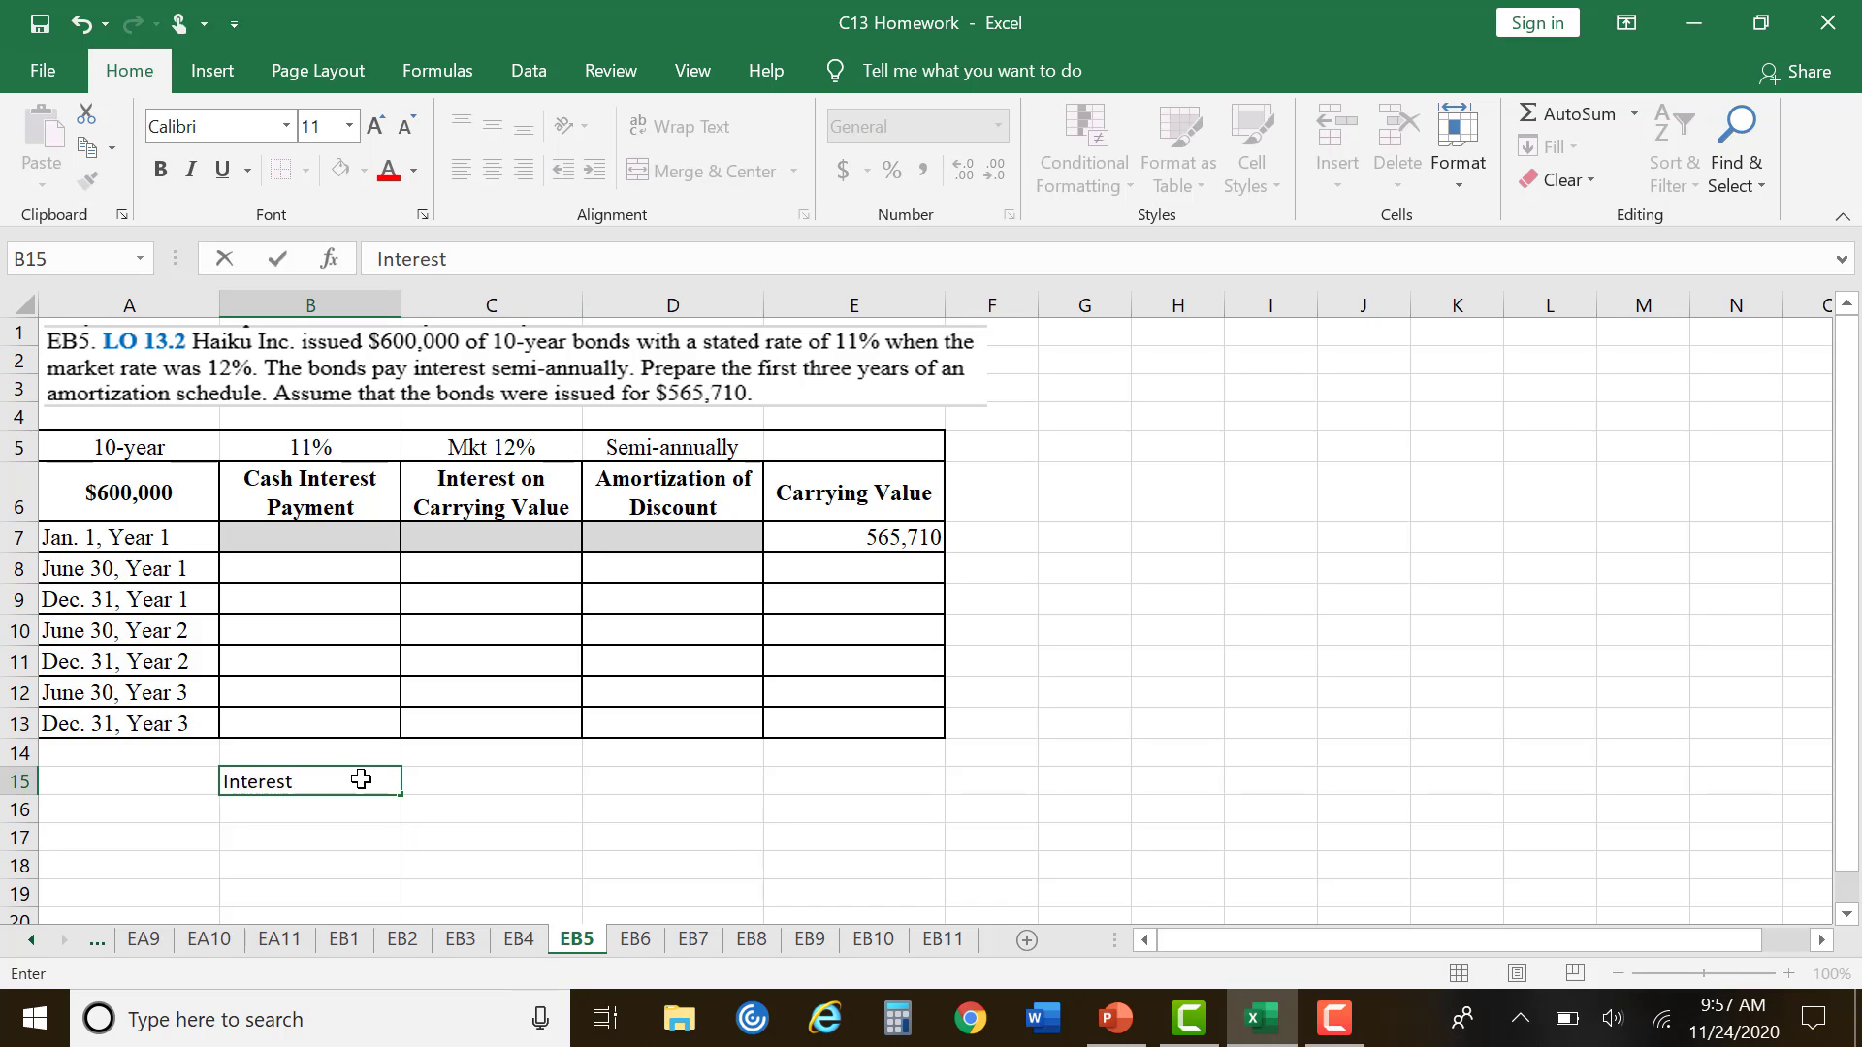
text( = $600,000 x 11)
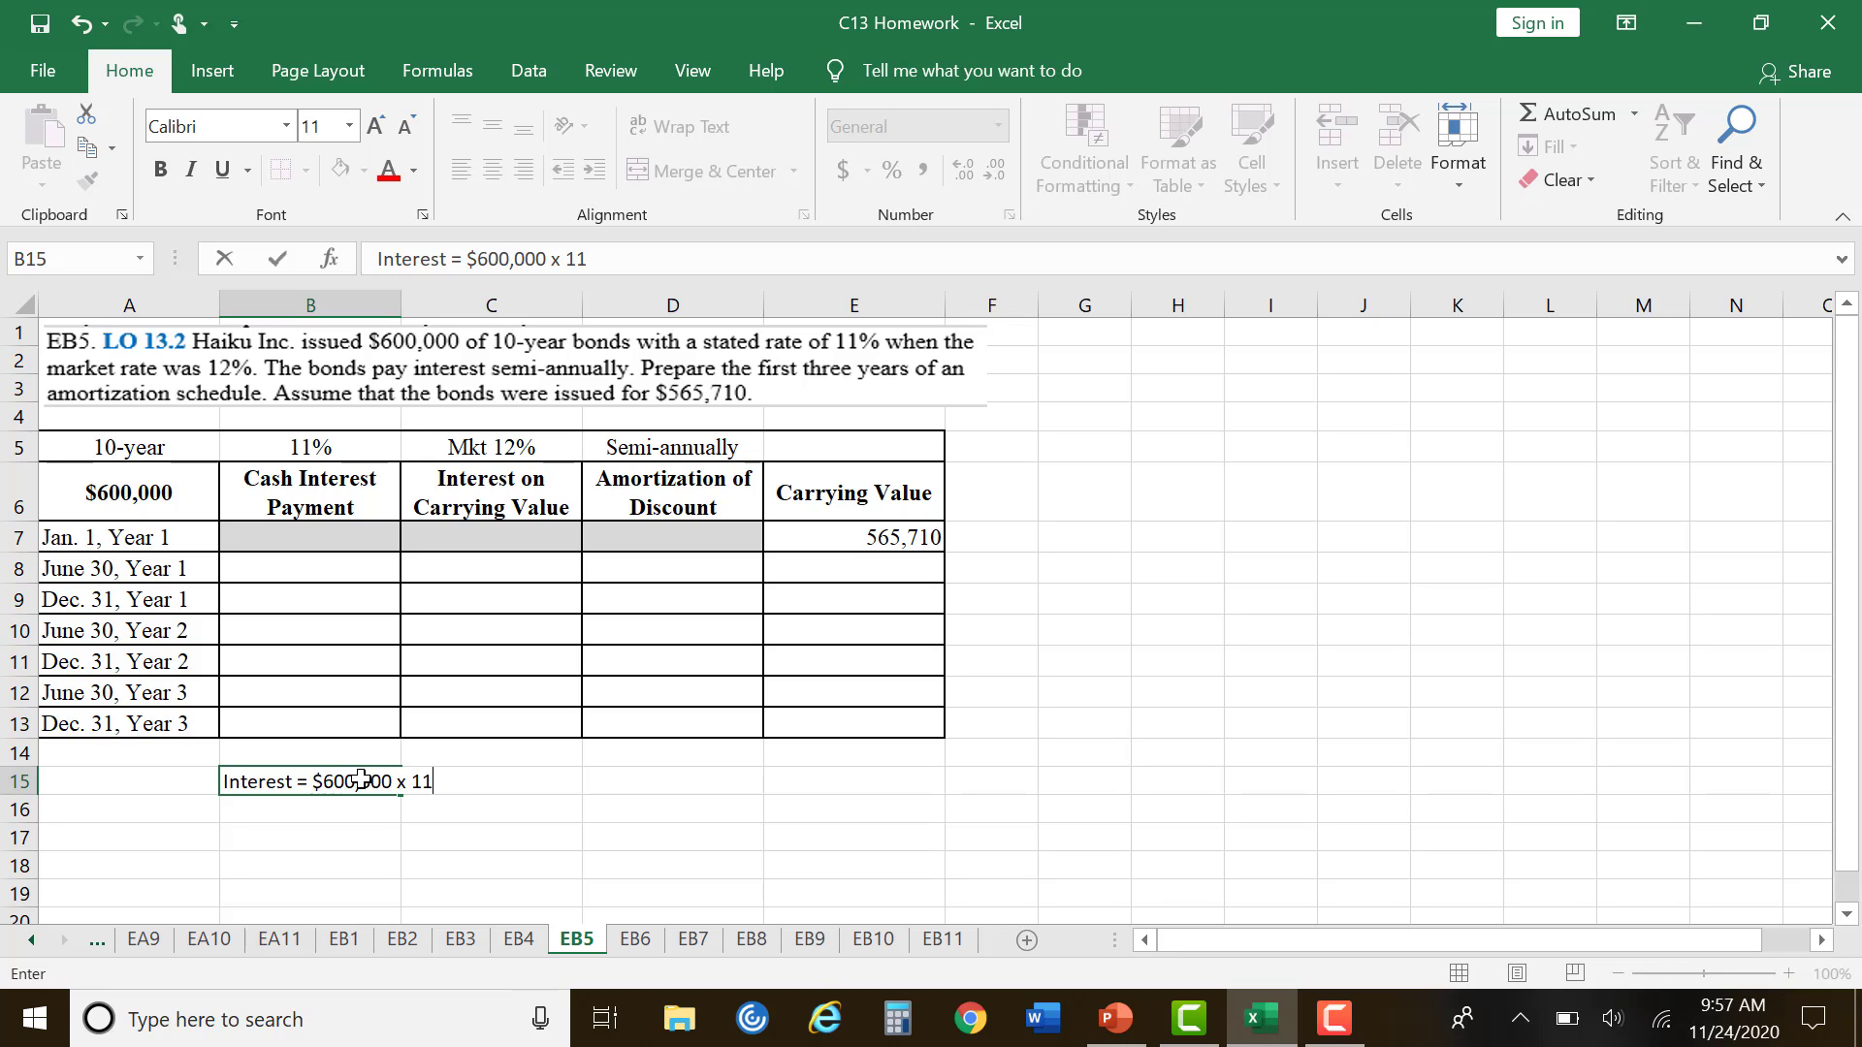
text(% x .5)
key(Return)
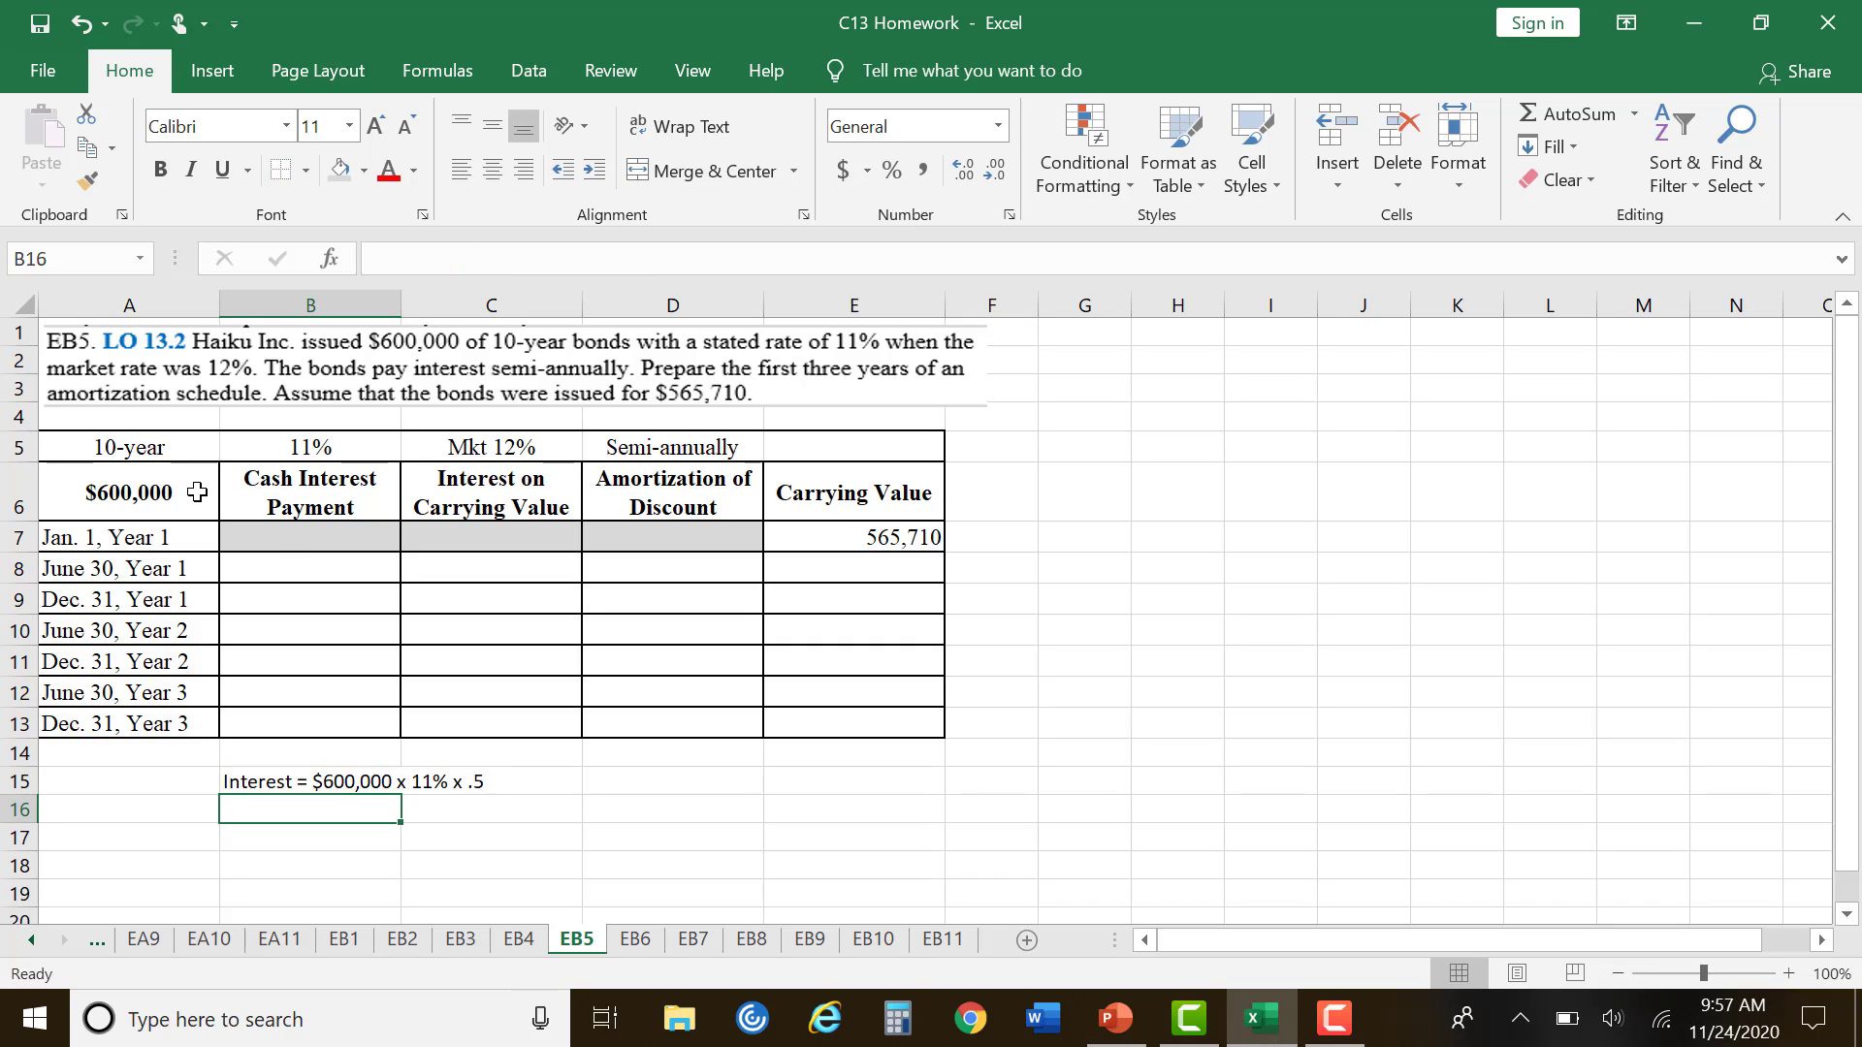
Step: Calculate the June 30, Year 1 cash interest payment in B8 with =600000*.11*.5
click(291, 567)
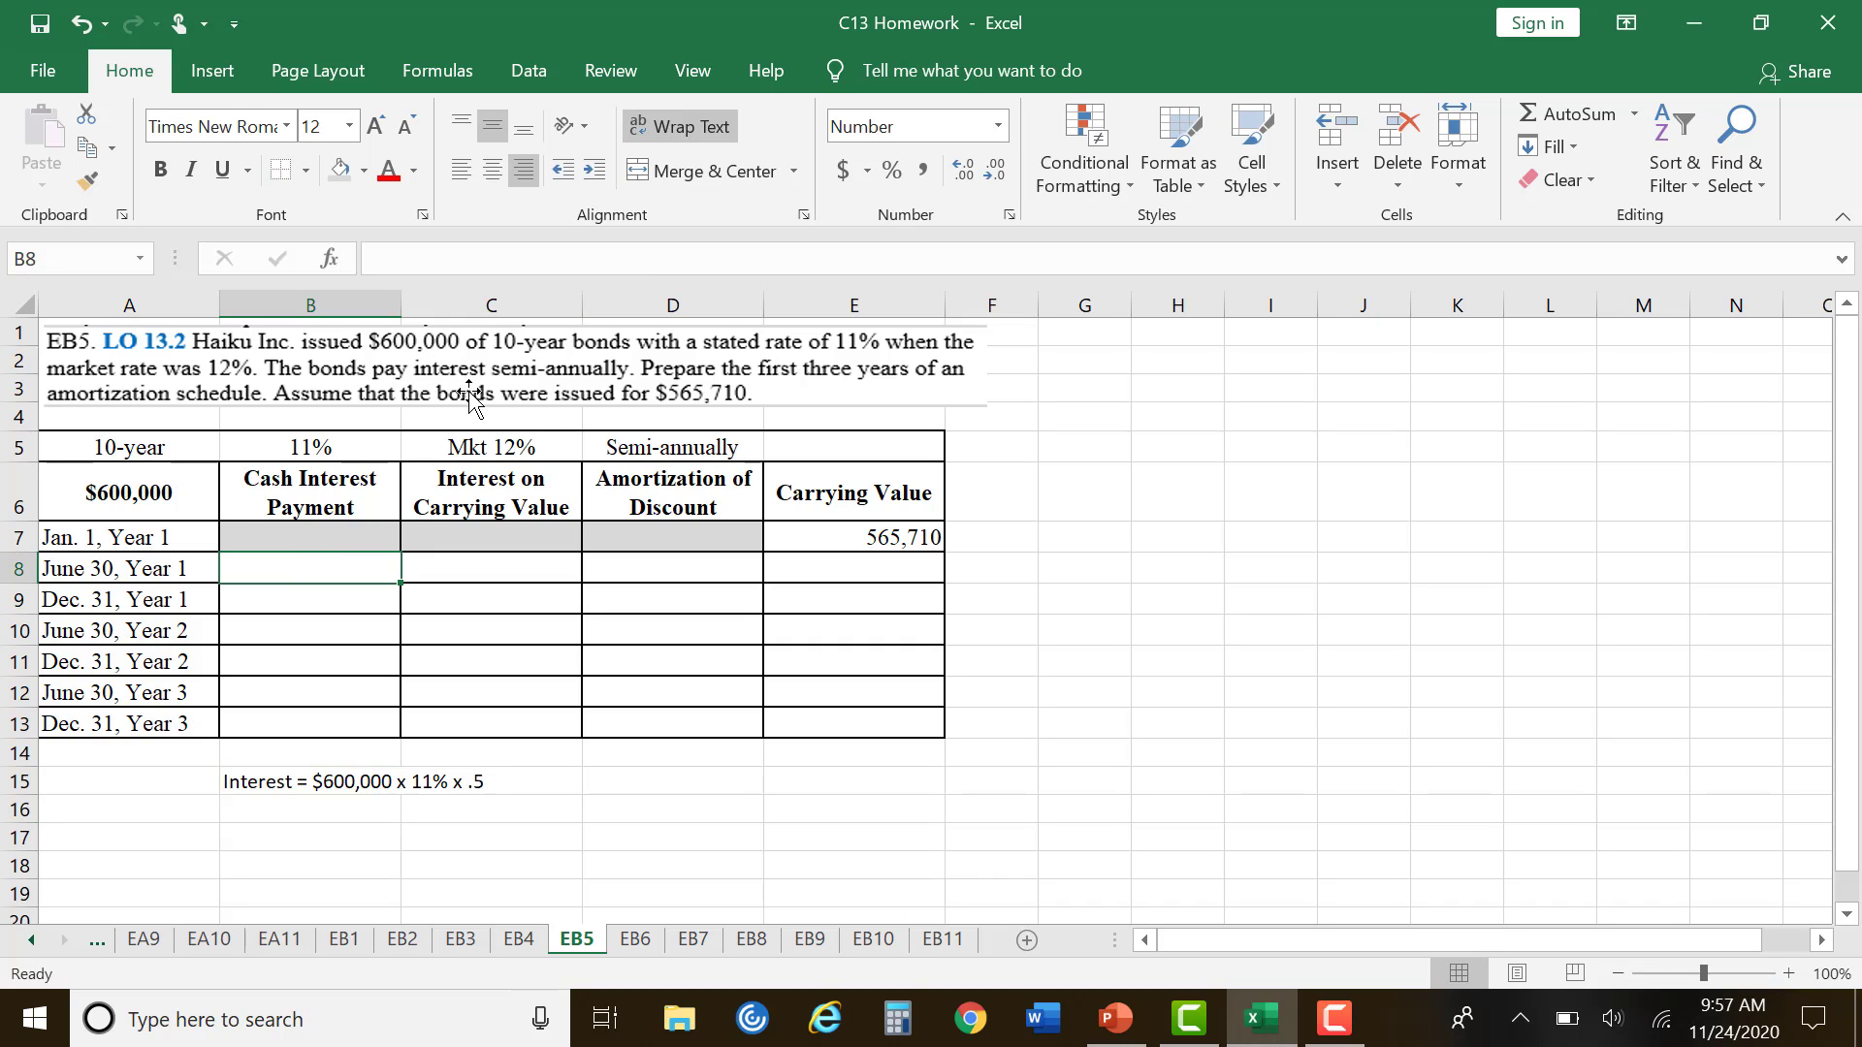
text(=600000)
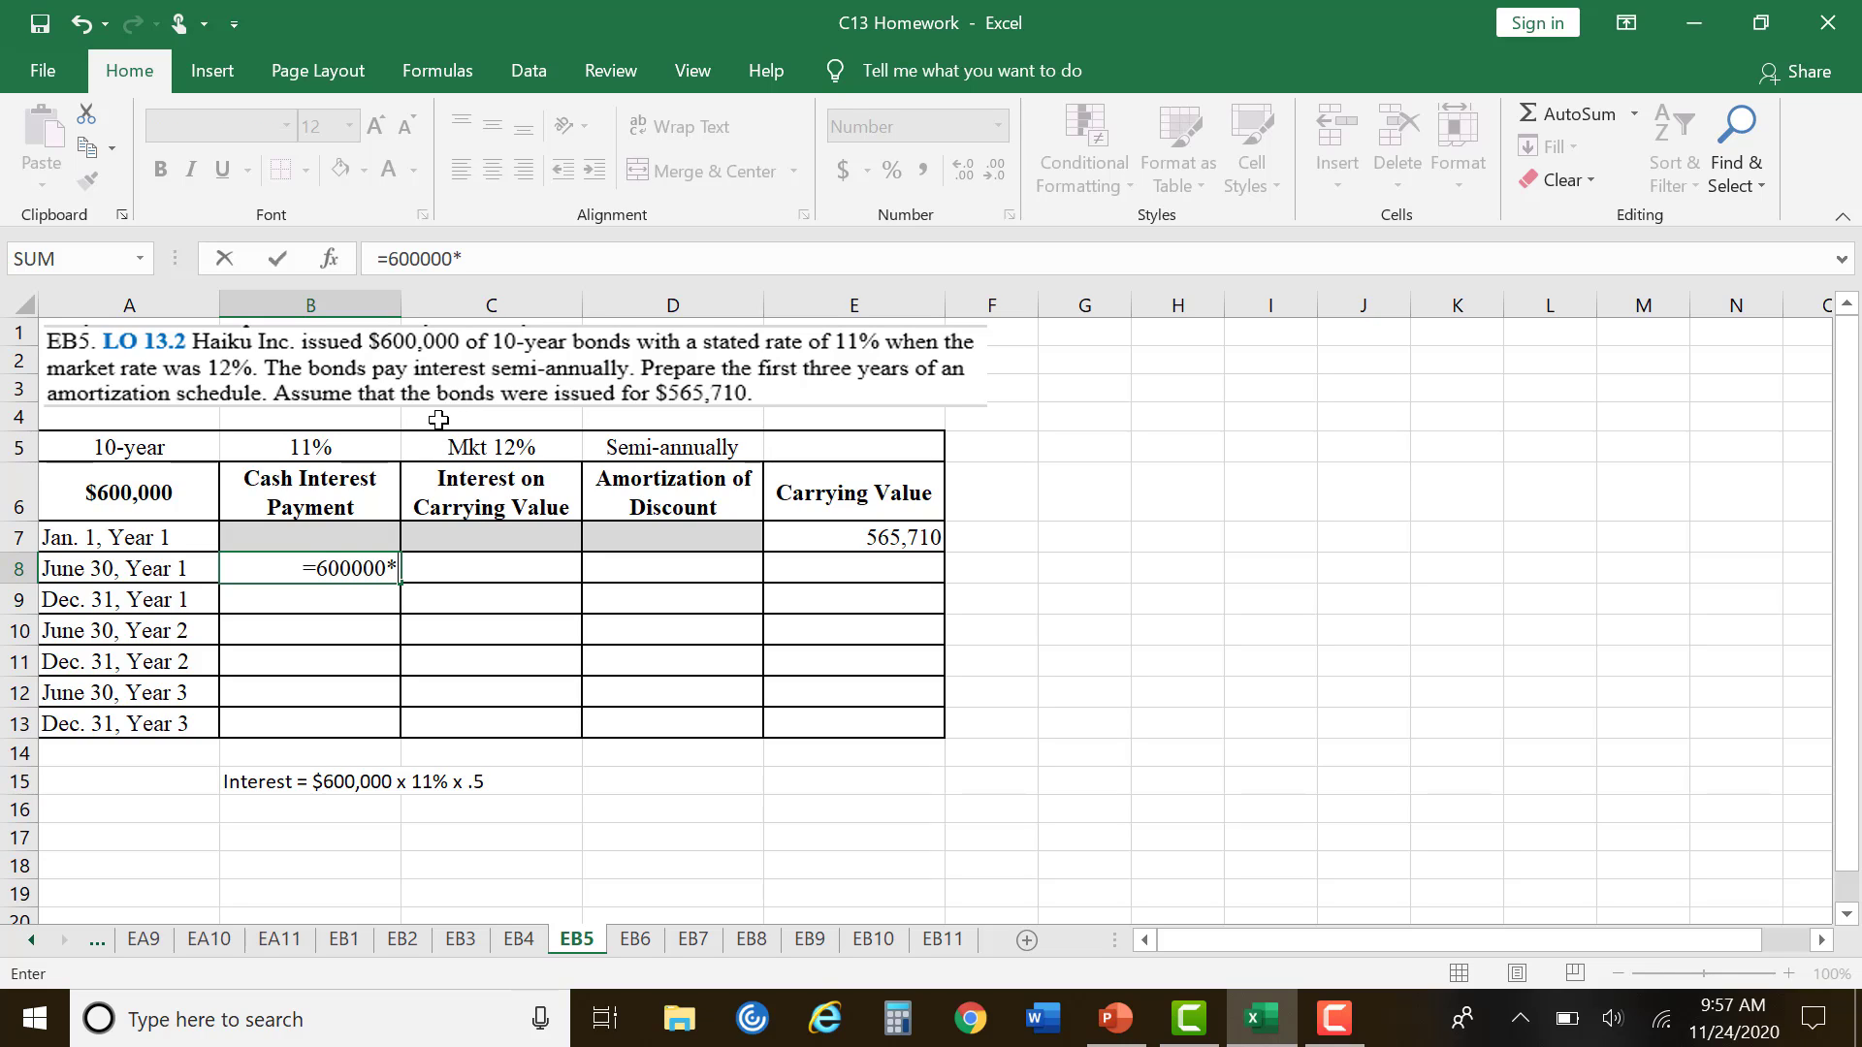
text(*.11)
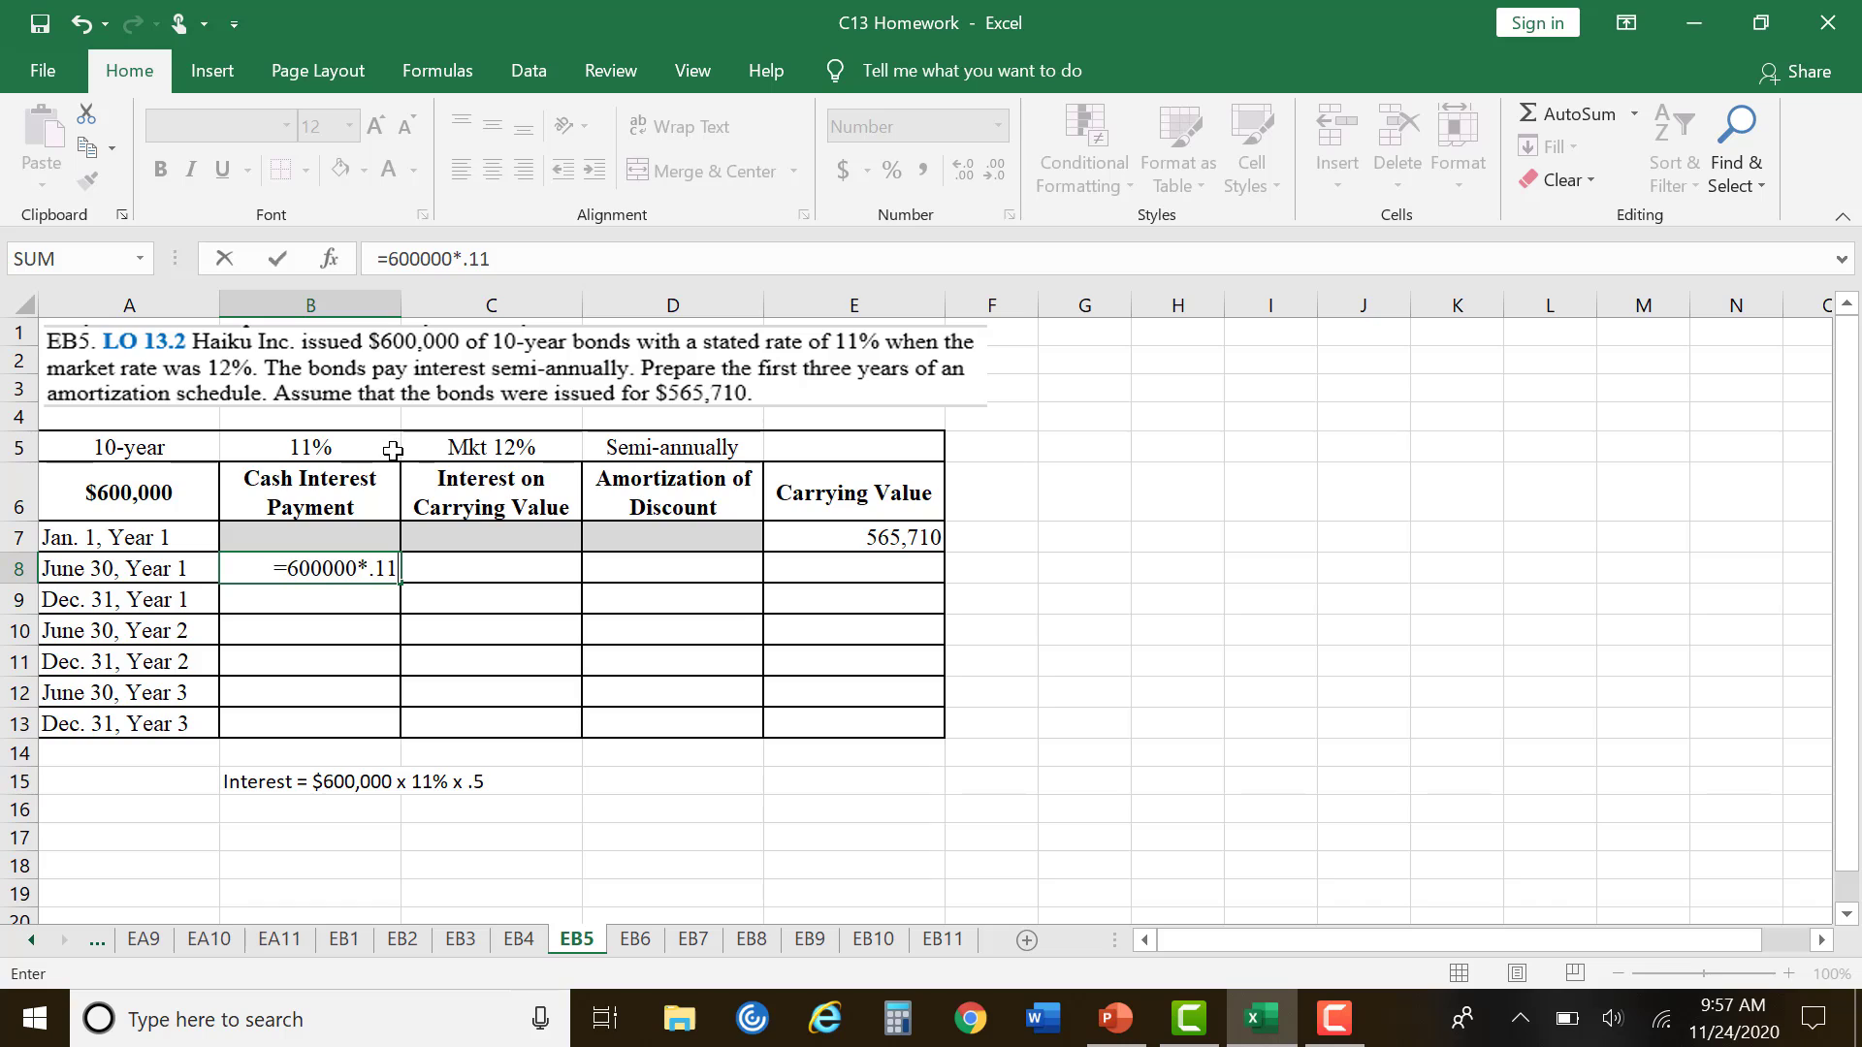
text(*.5)
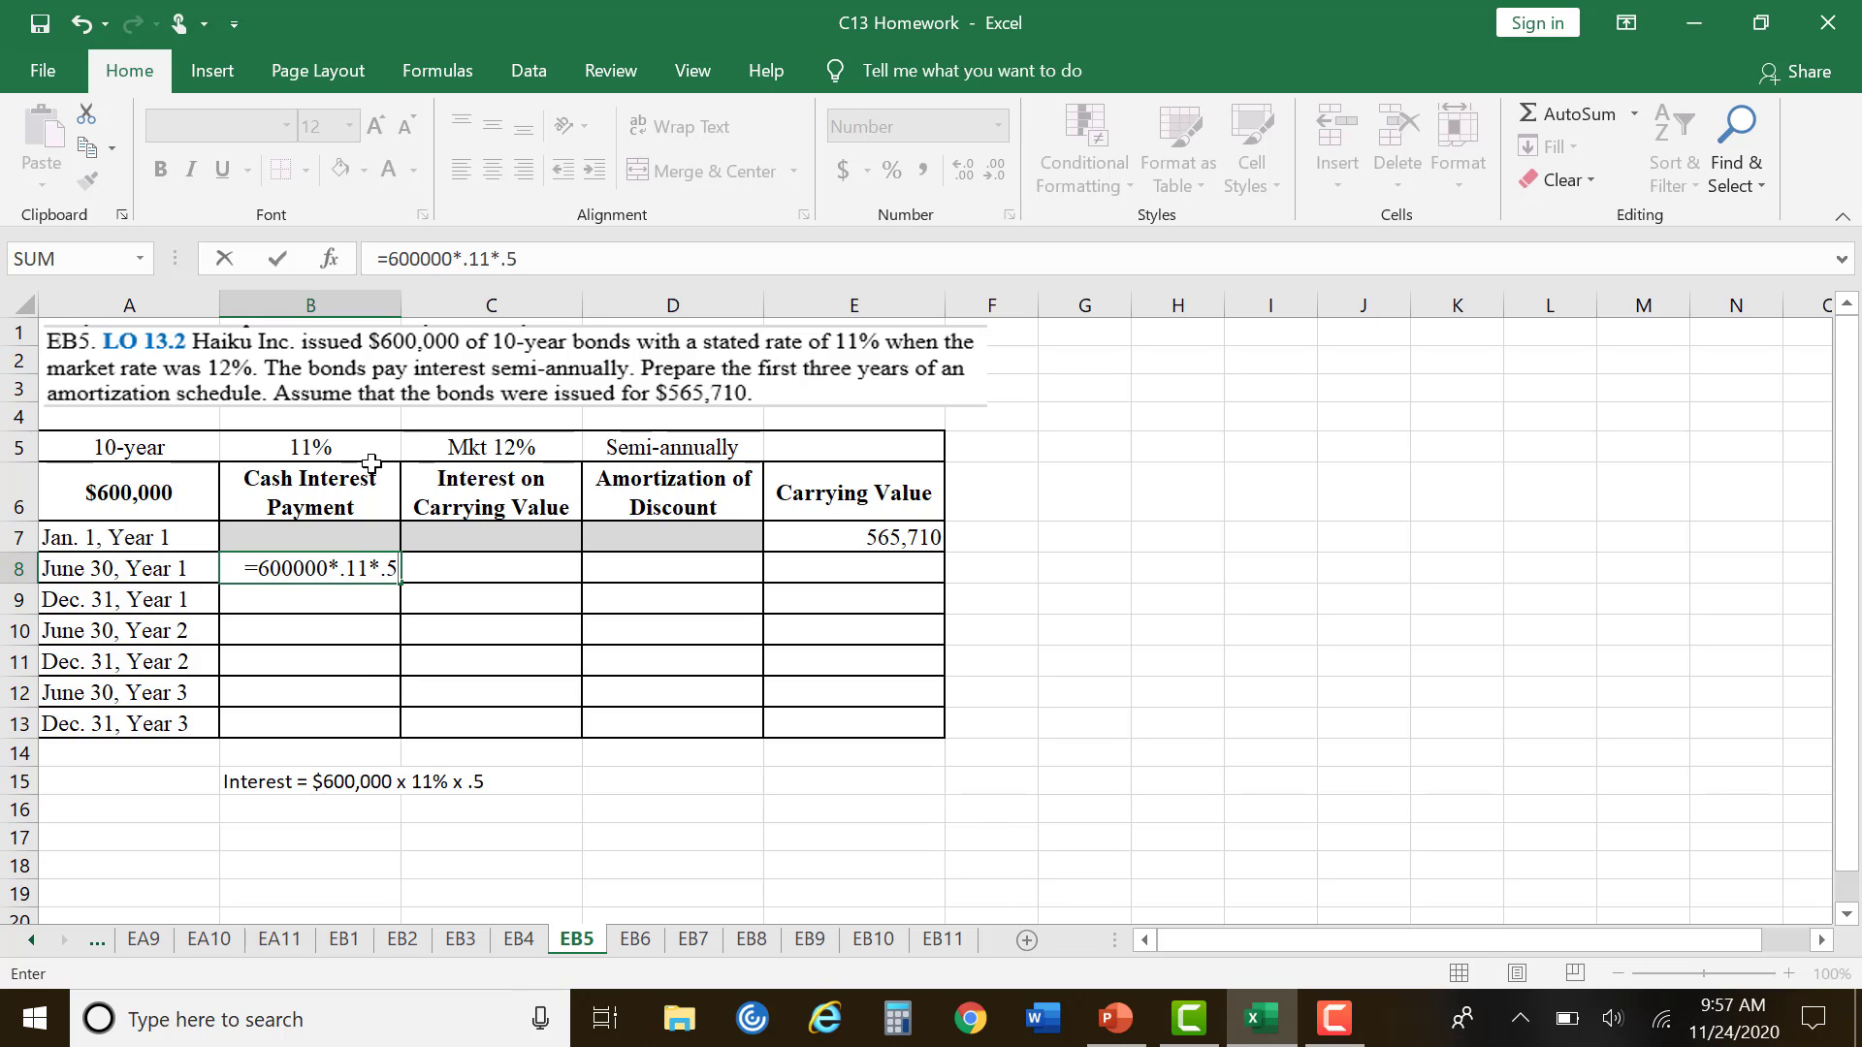
key(Return)
Step: Copy the cash interest payment formula from B8 into each remaining period, B9 through B13
click(365, 577)
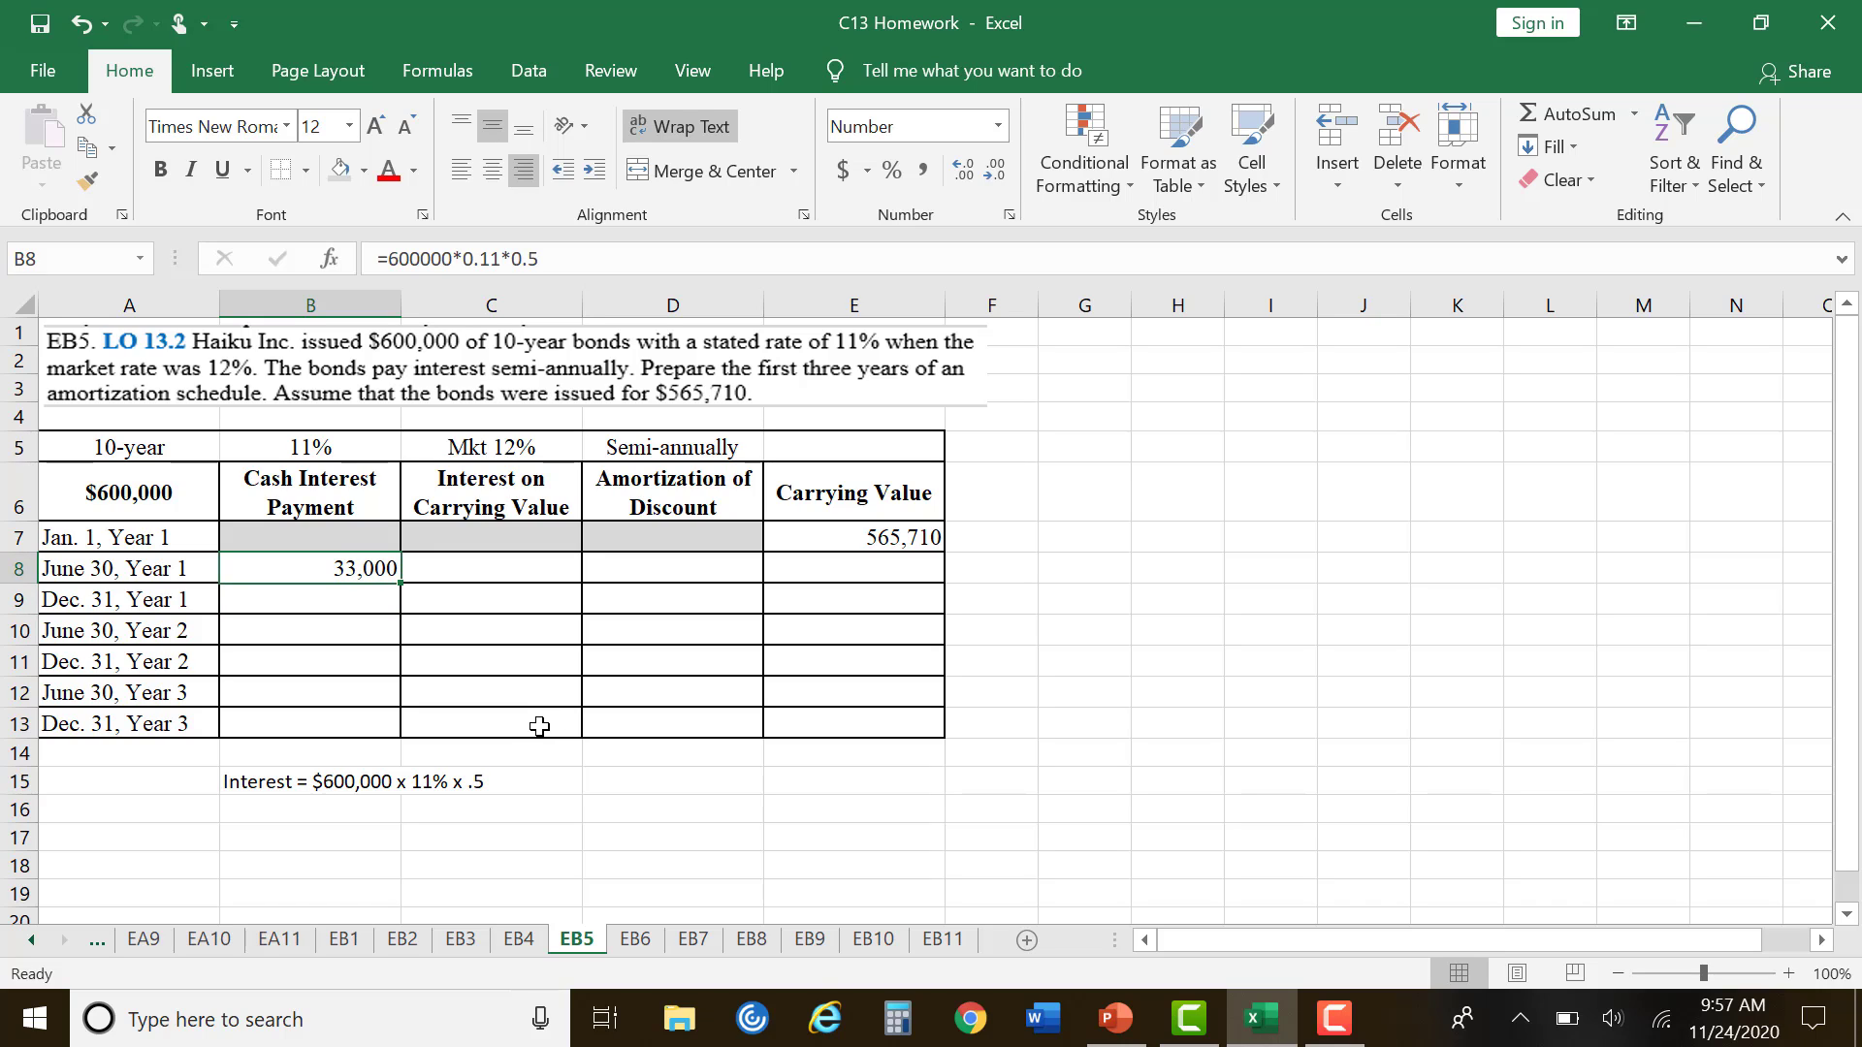
key(ctrl+c)
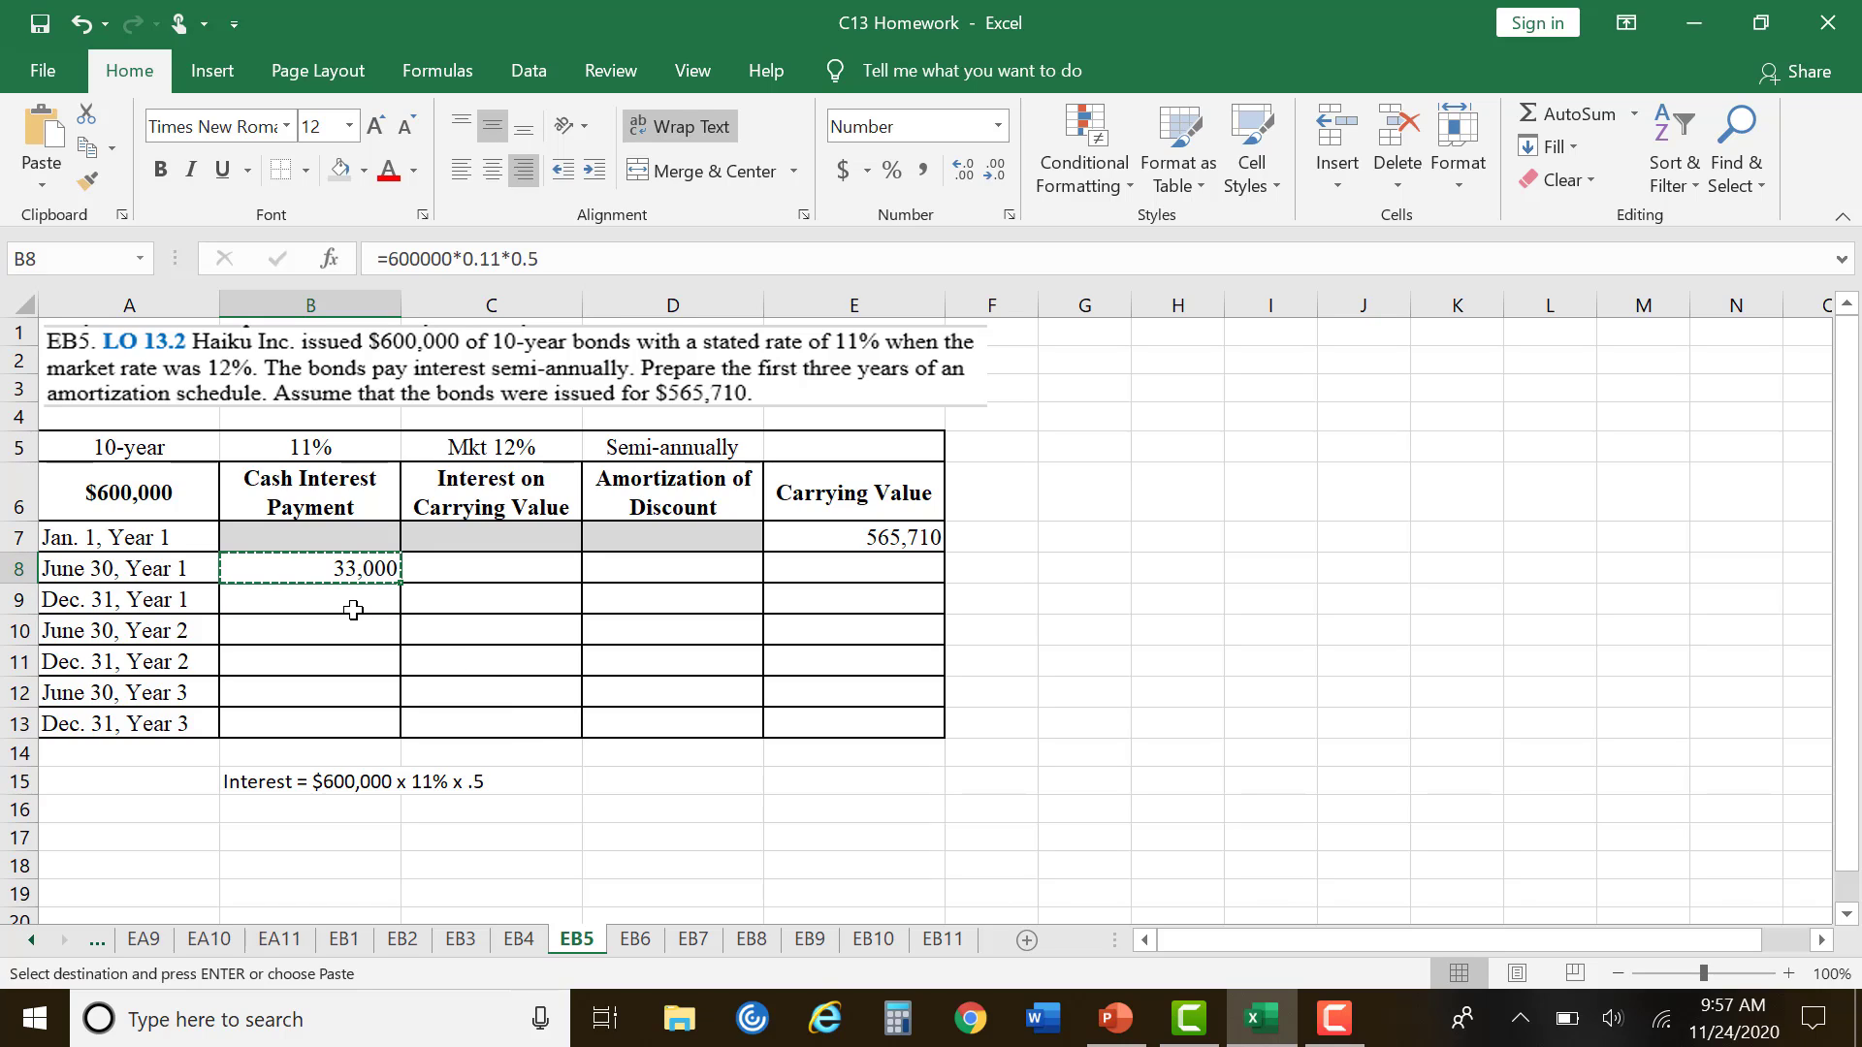
click(355, 605)
key(ctrl+v)
click(337, 637)
key(ctrl+v)
click(332, 656)
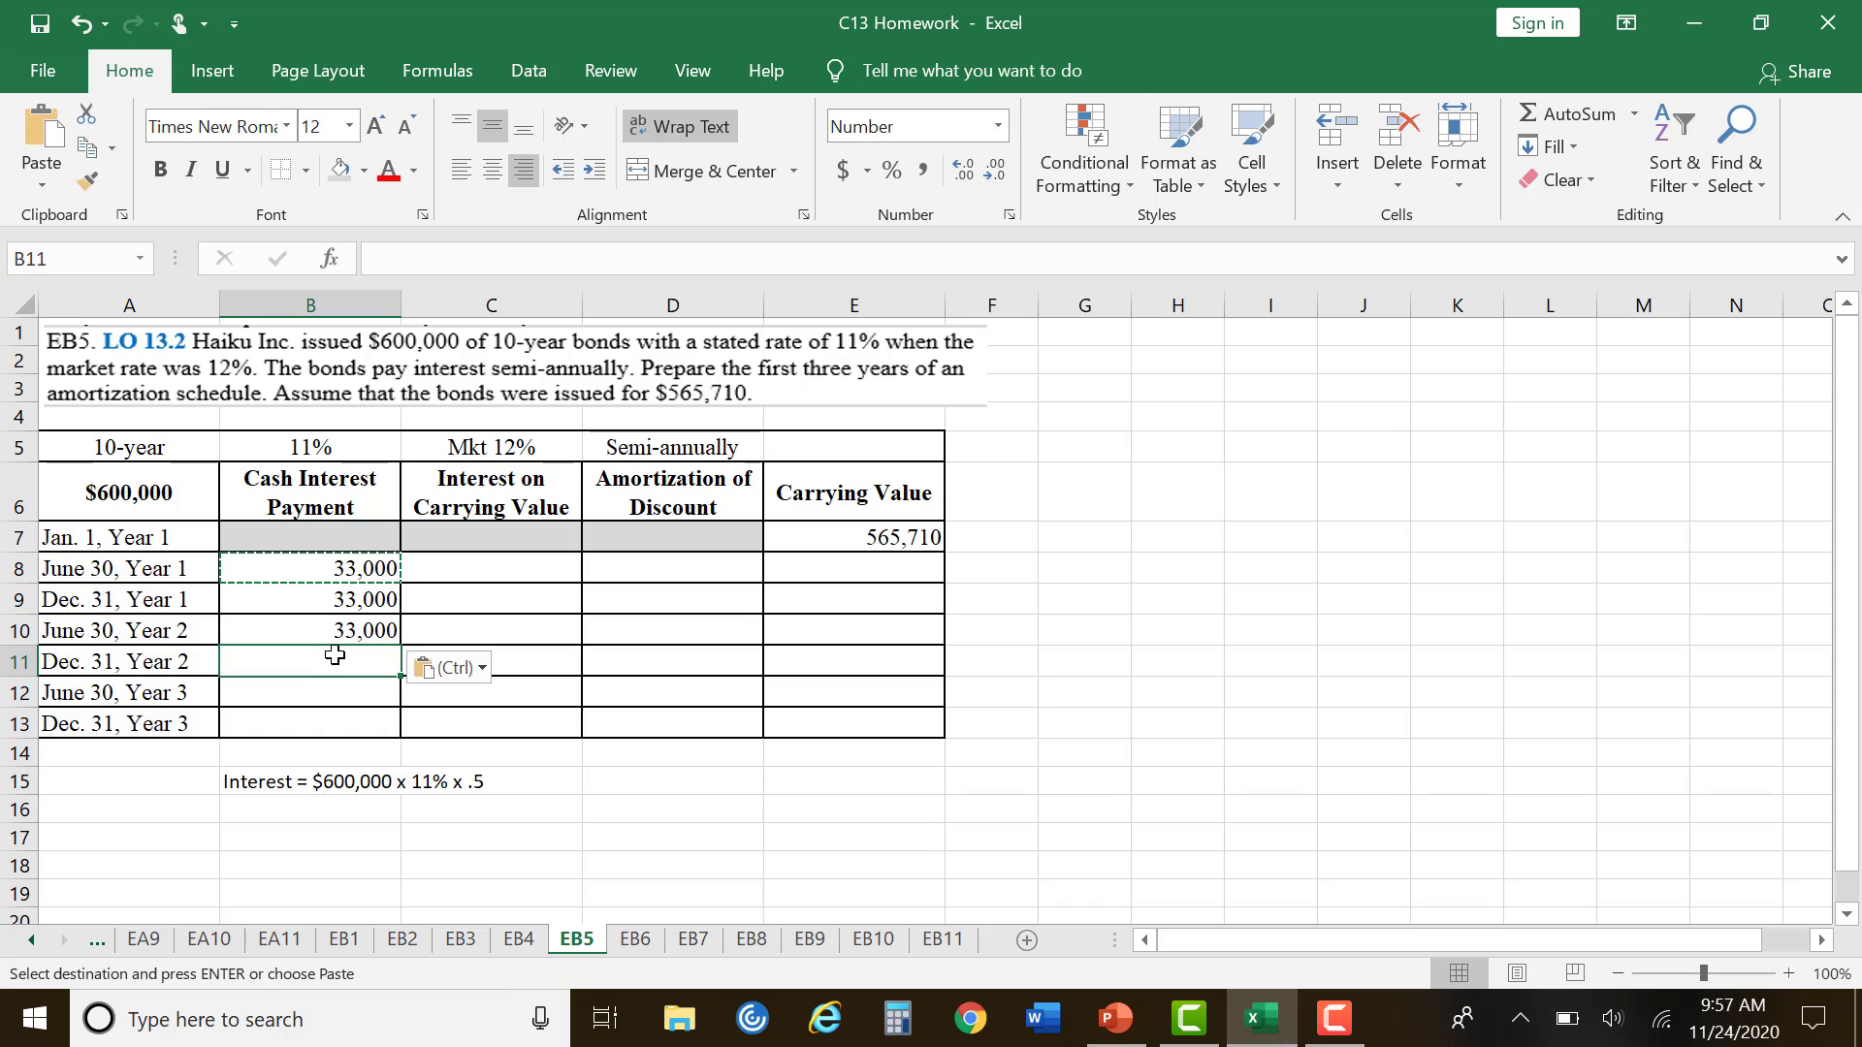
key(ctrl+v)
click(332, 689)
key(ctrl+v)
click(315, 721)
key(ctrl+v)
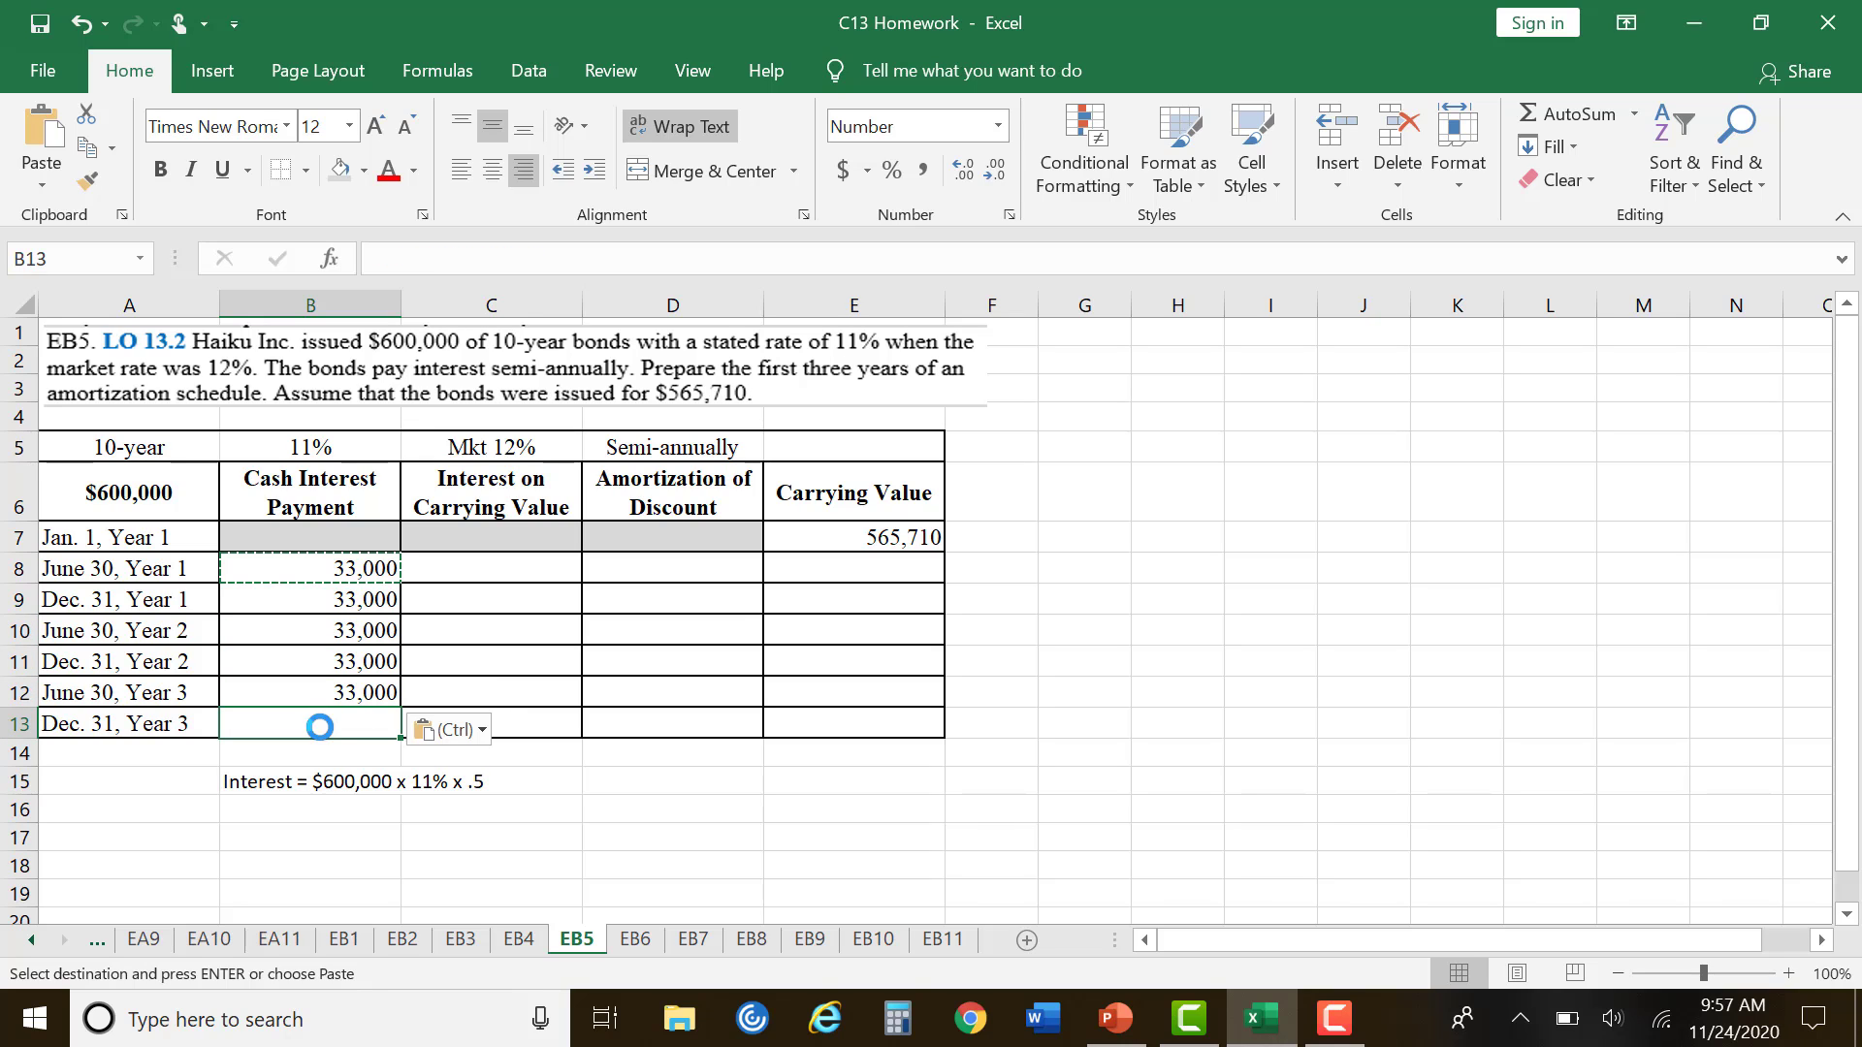
key(Escape)
Step: Calculate the June 30, Year 1 interest on carrying value in C8 with =E7*.12*.5
click(479, 580)
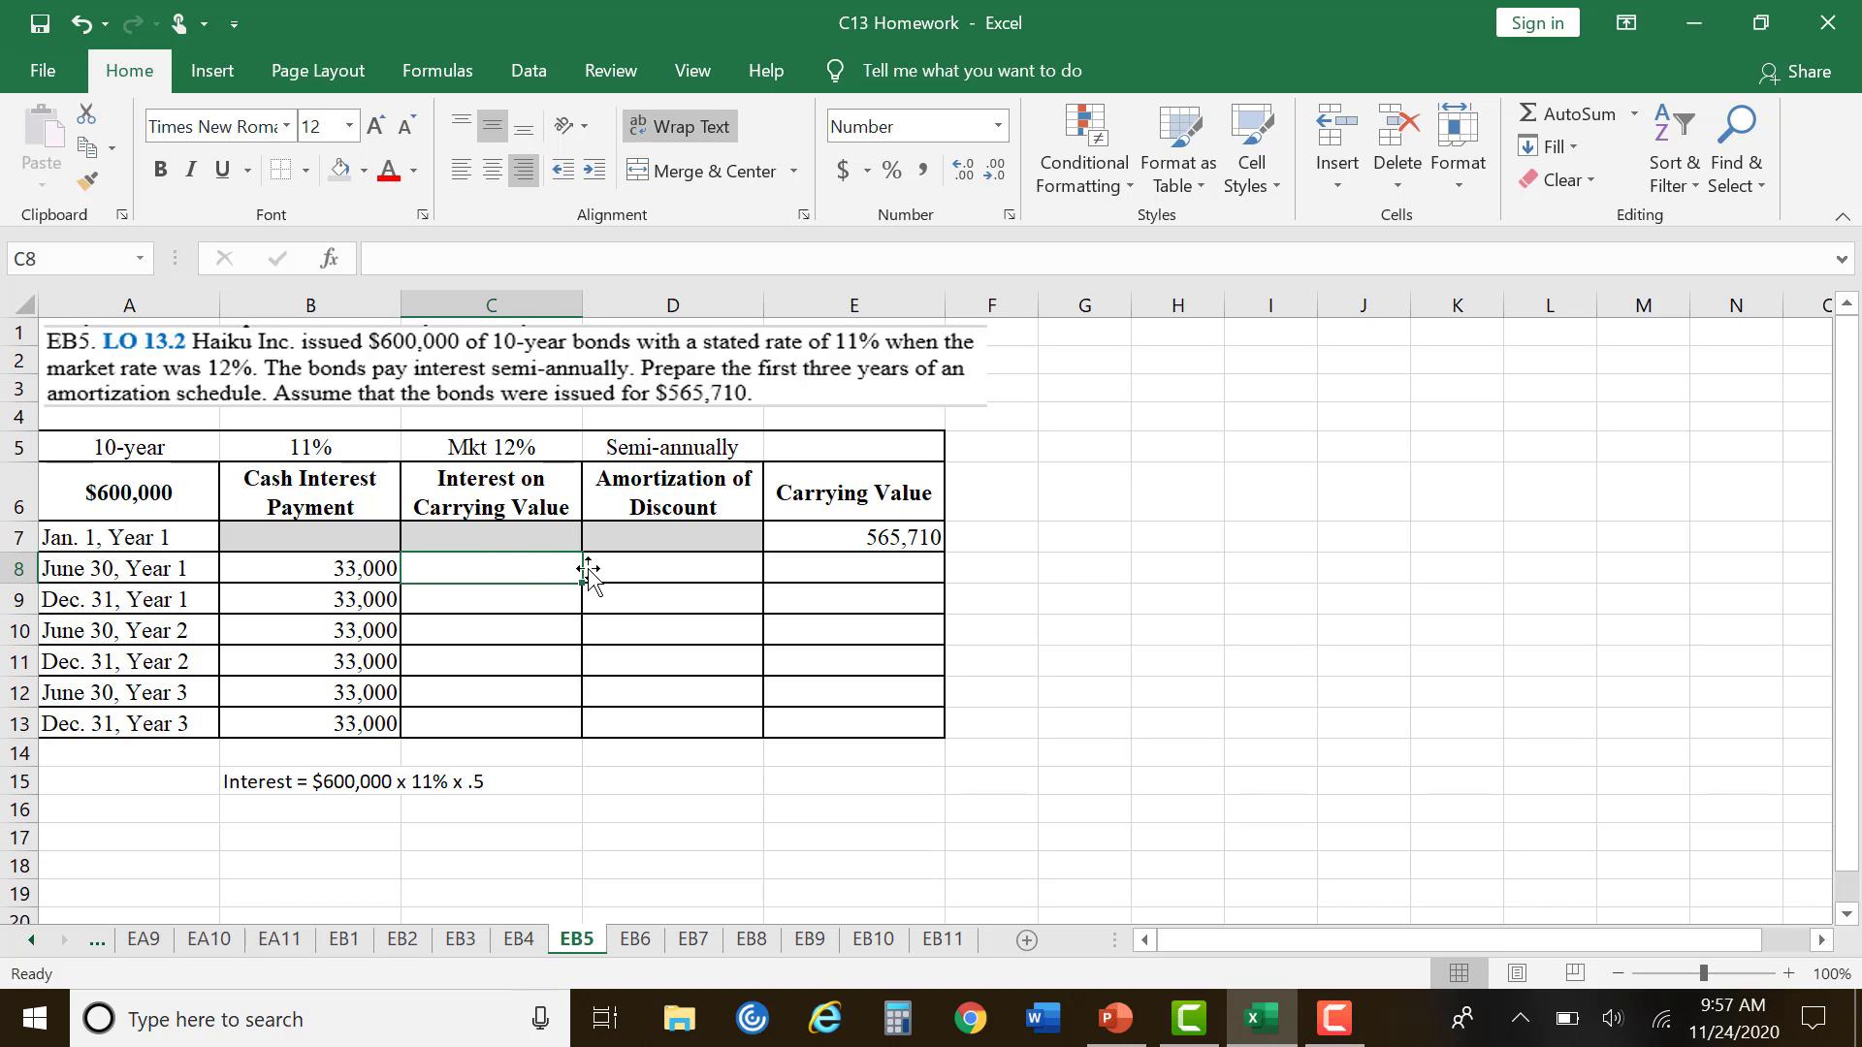
click(524, 452)
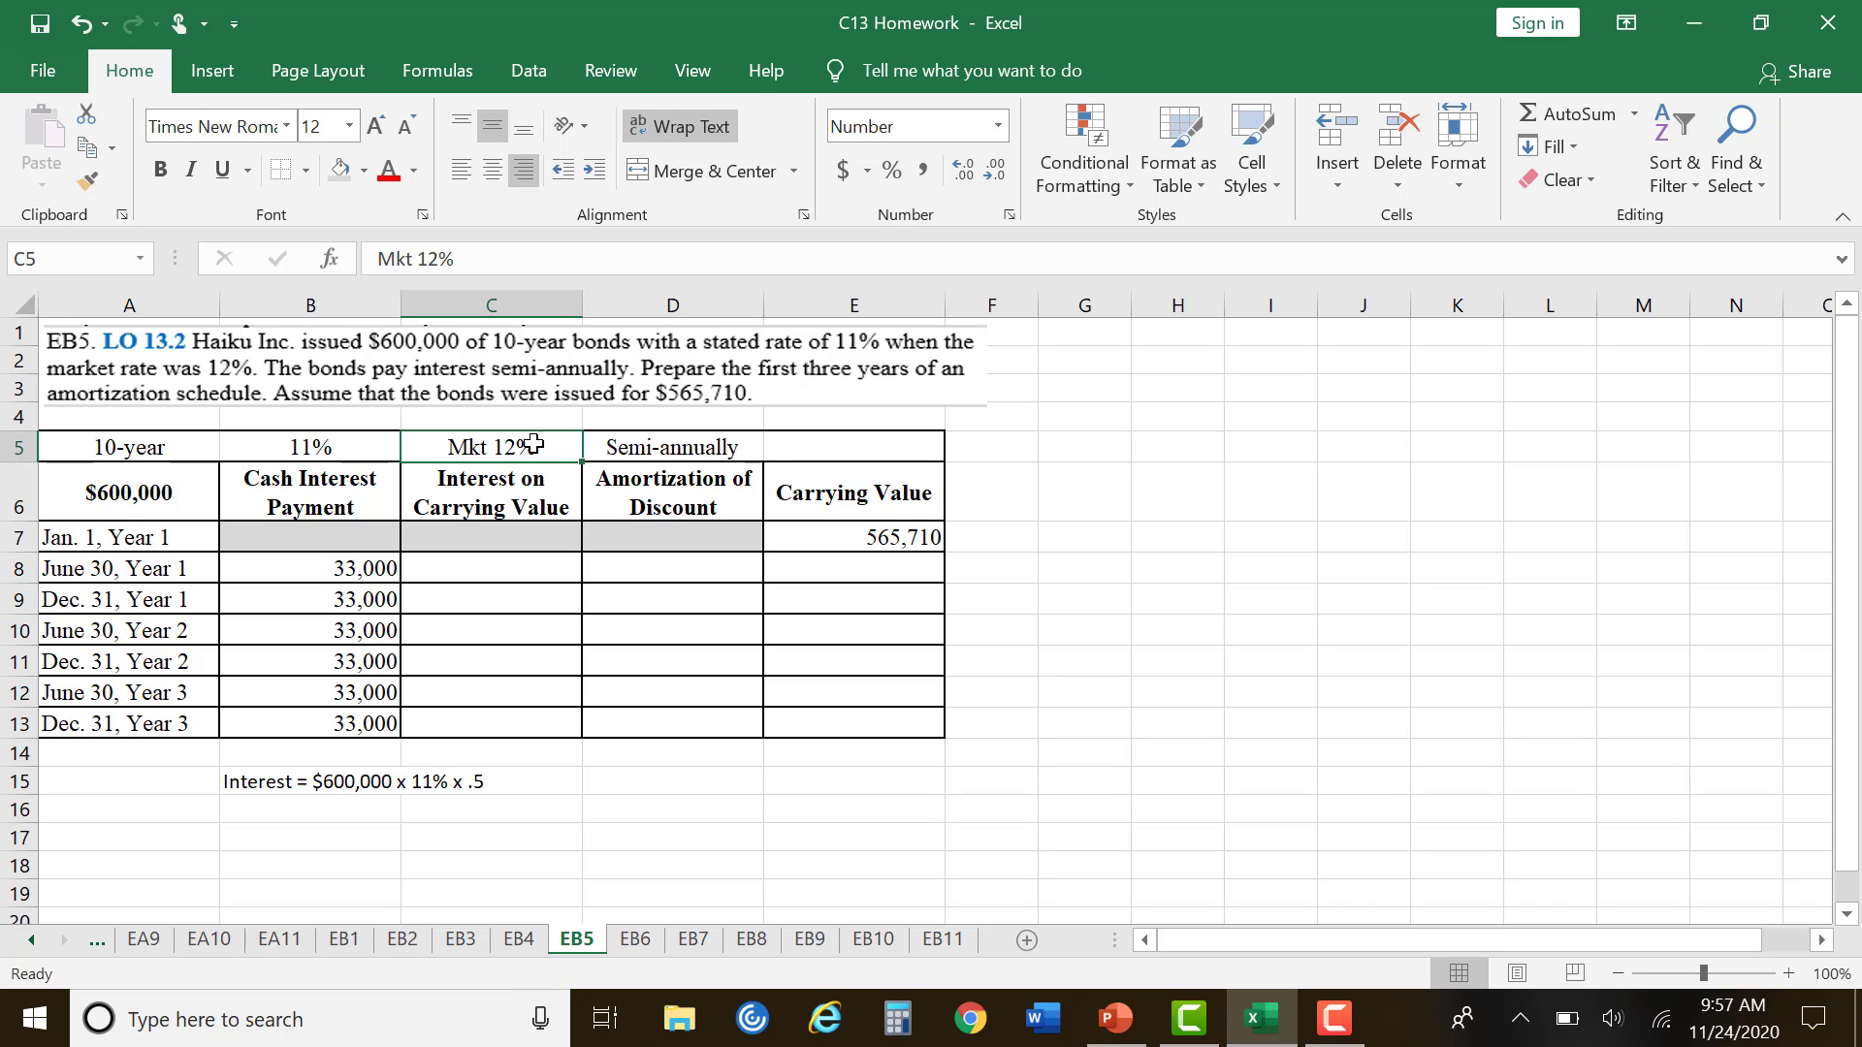
click(890, 539)
click(512, 578)
text(=)
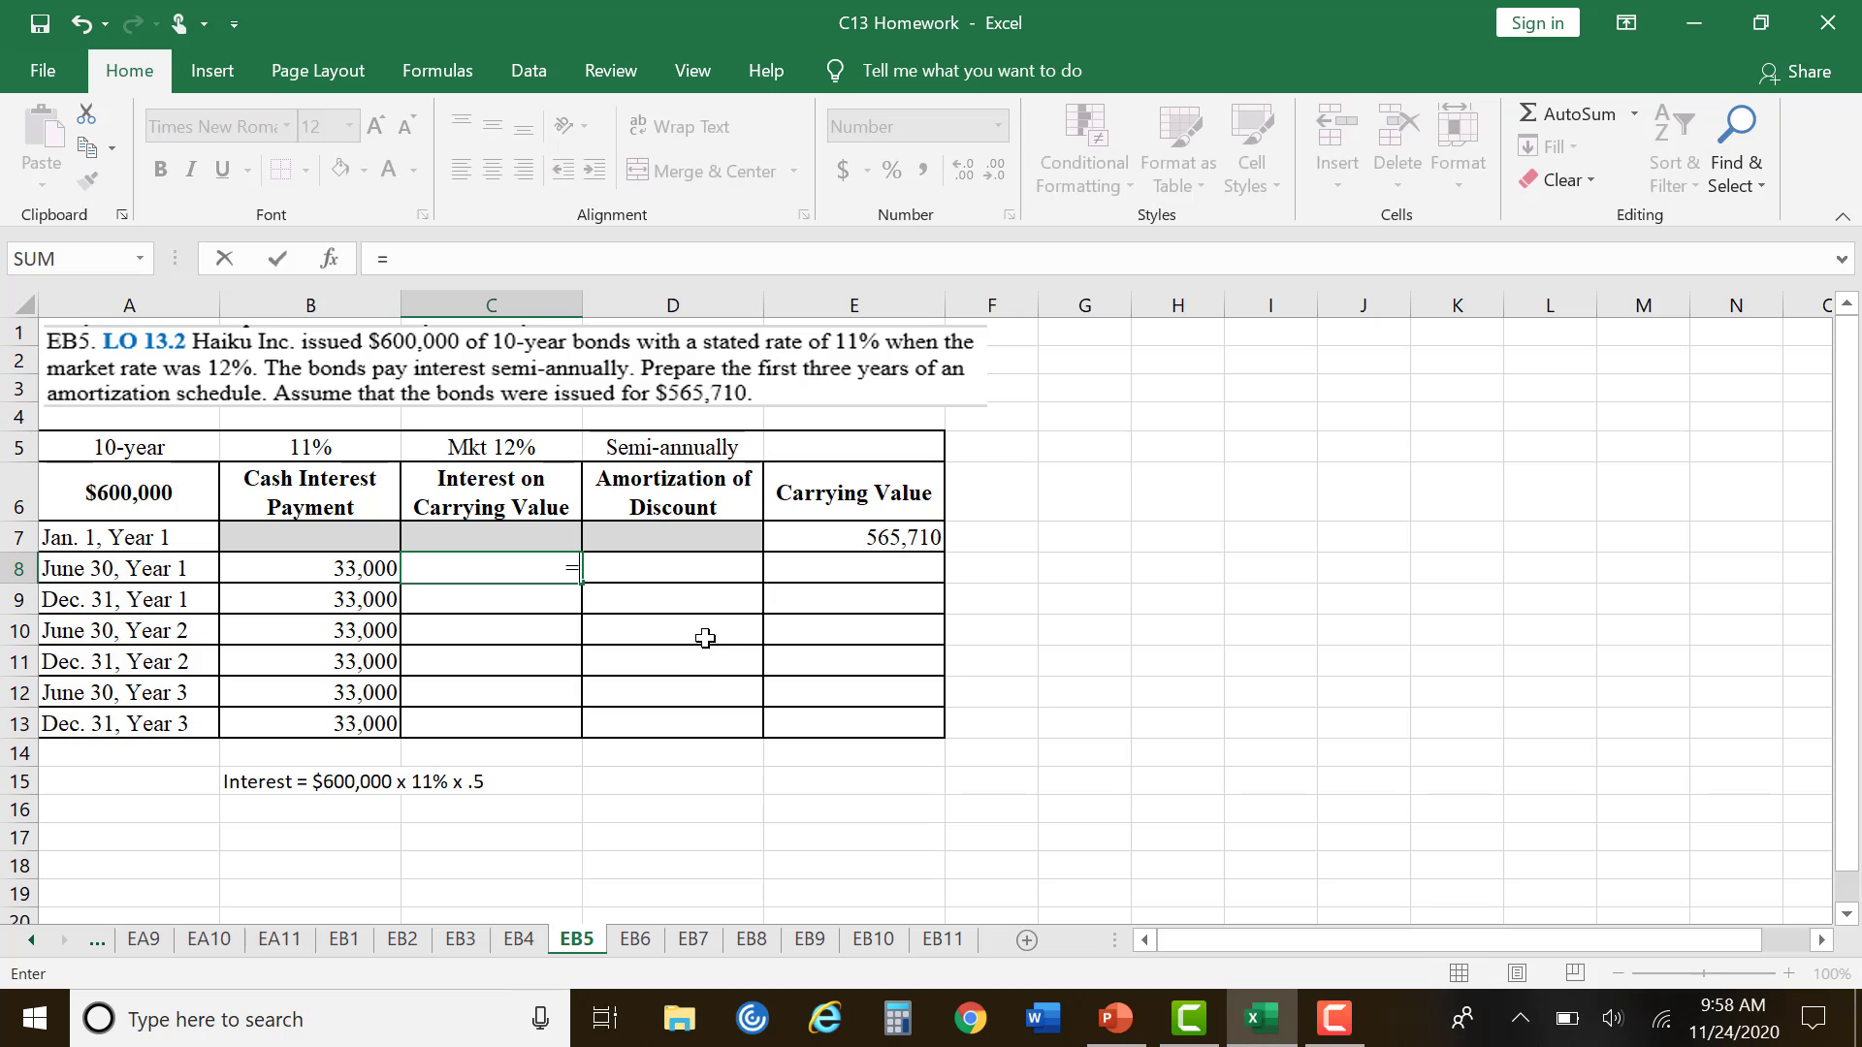
click(842, 541)
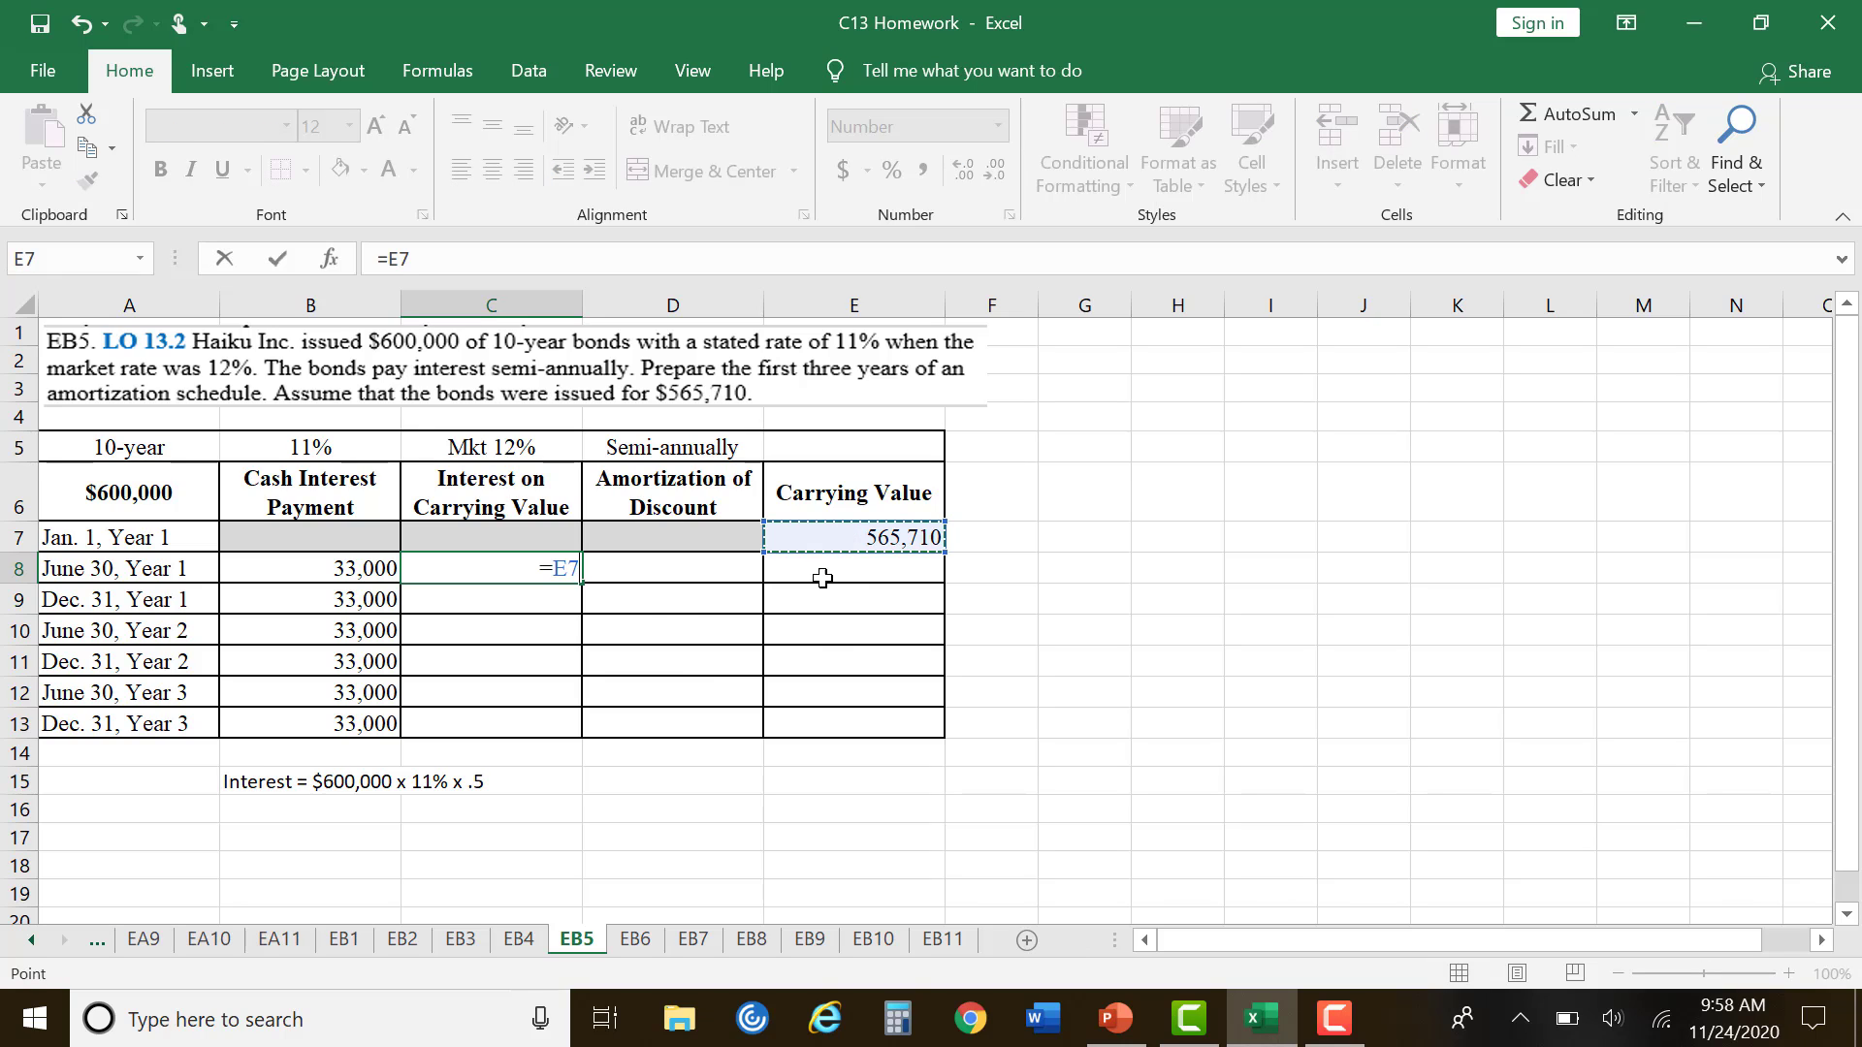
text(*.12)
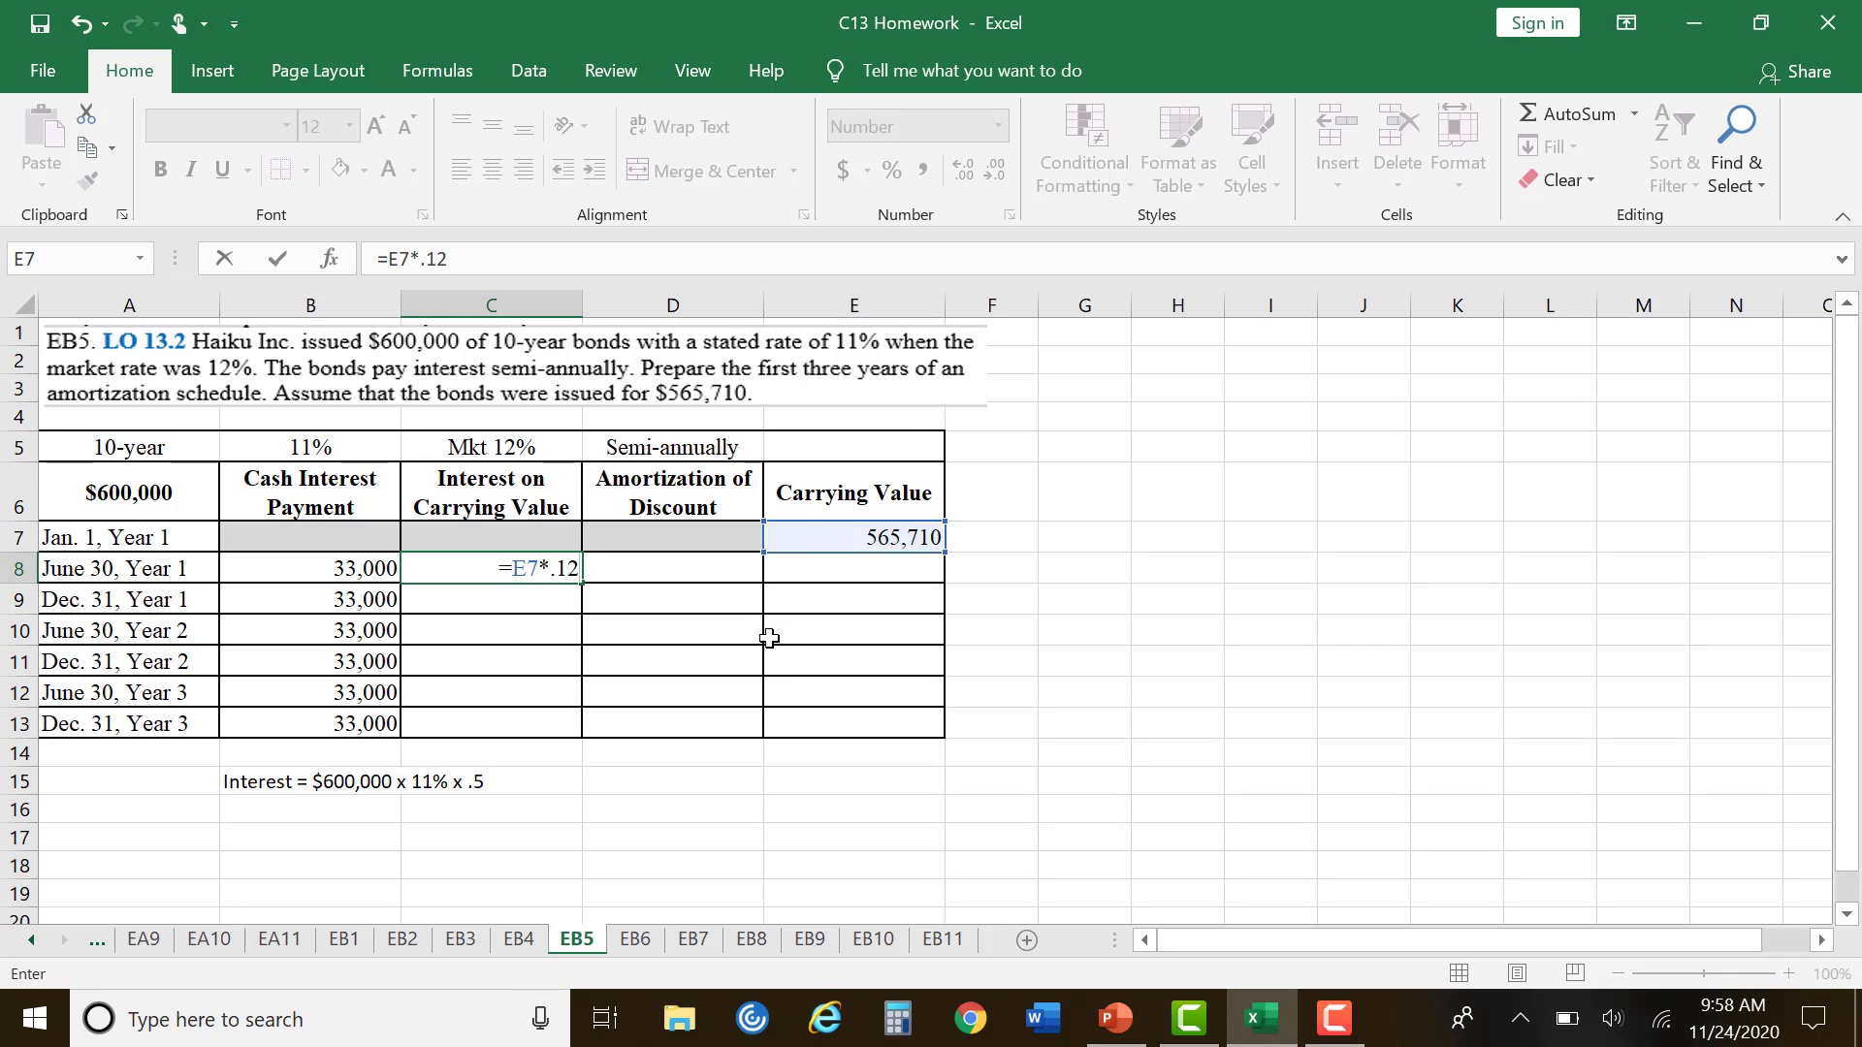
text(*.5)
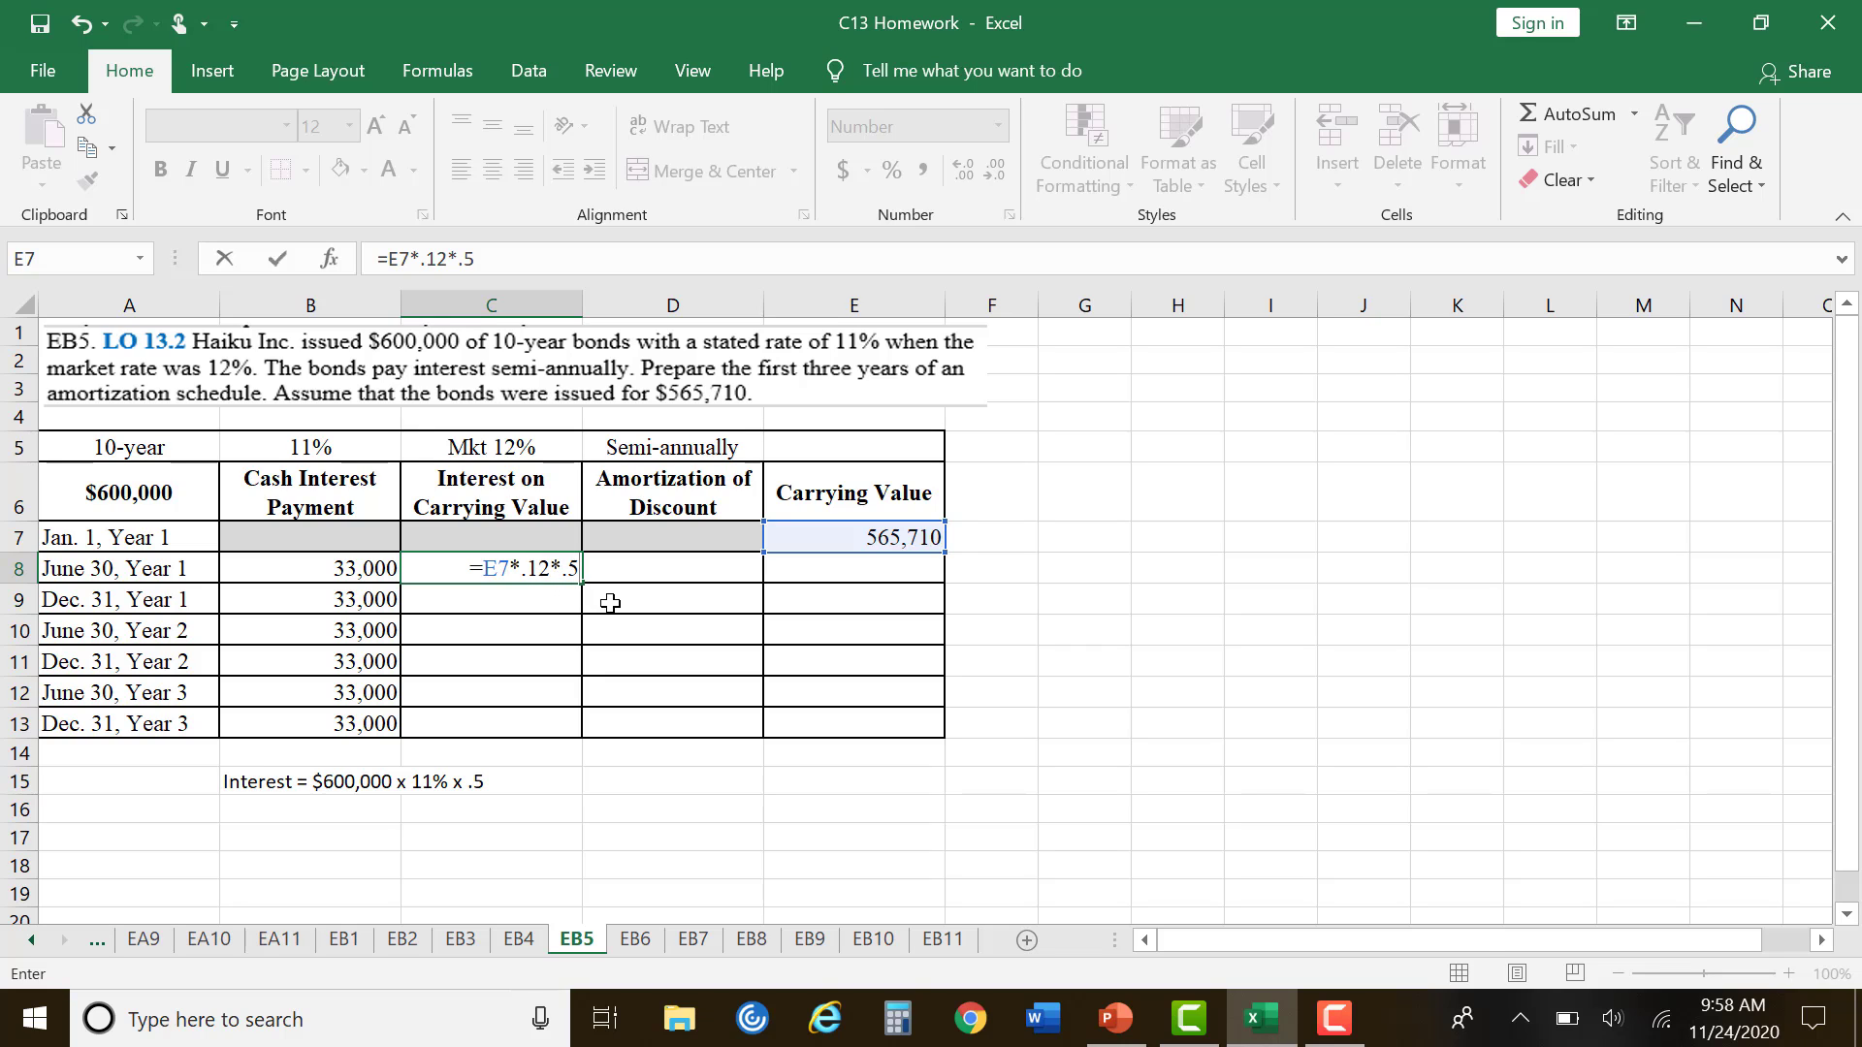
key(Return)
key(Up)
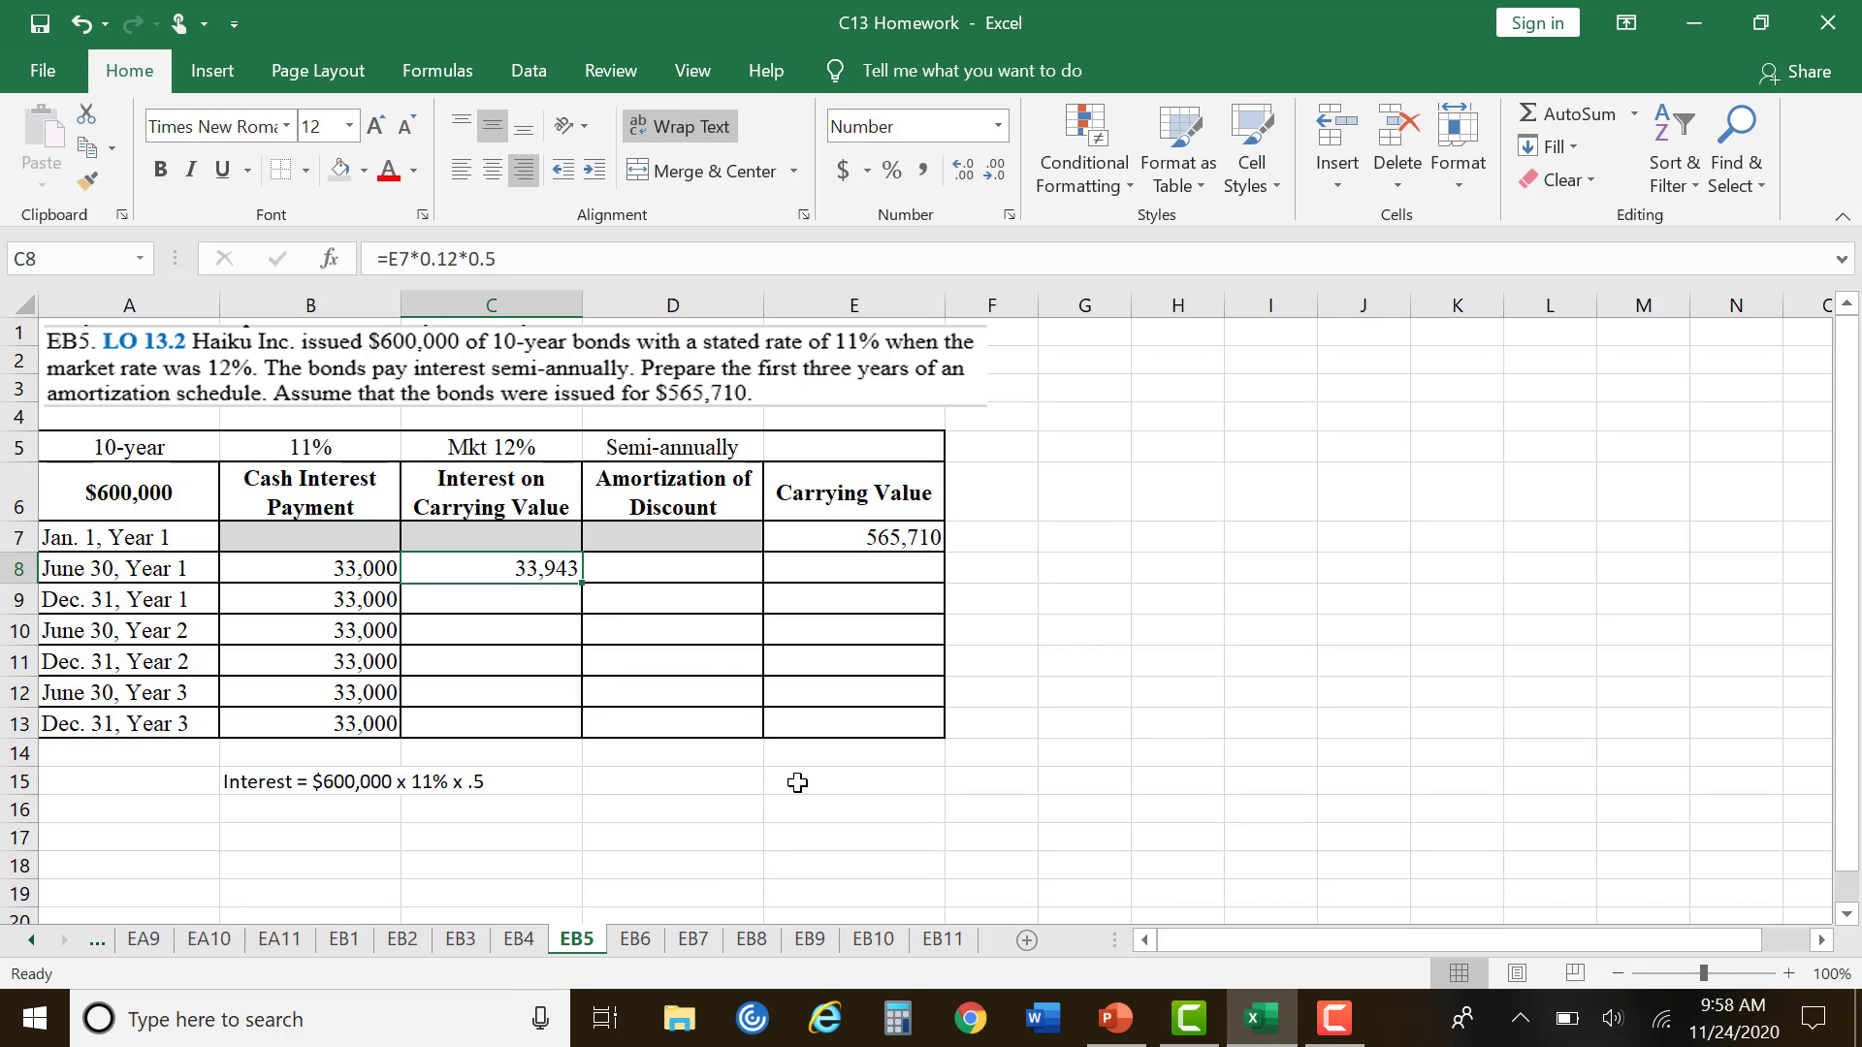
Step: Enter 943 as the June 30, Year 1 discount amortization in D8
click(713, 573)
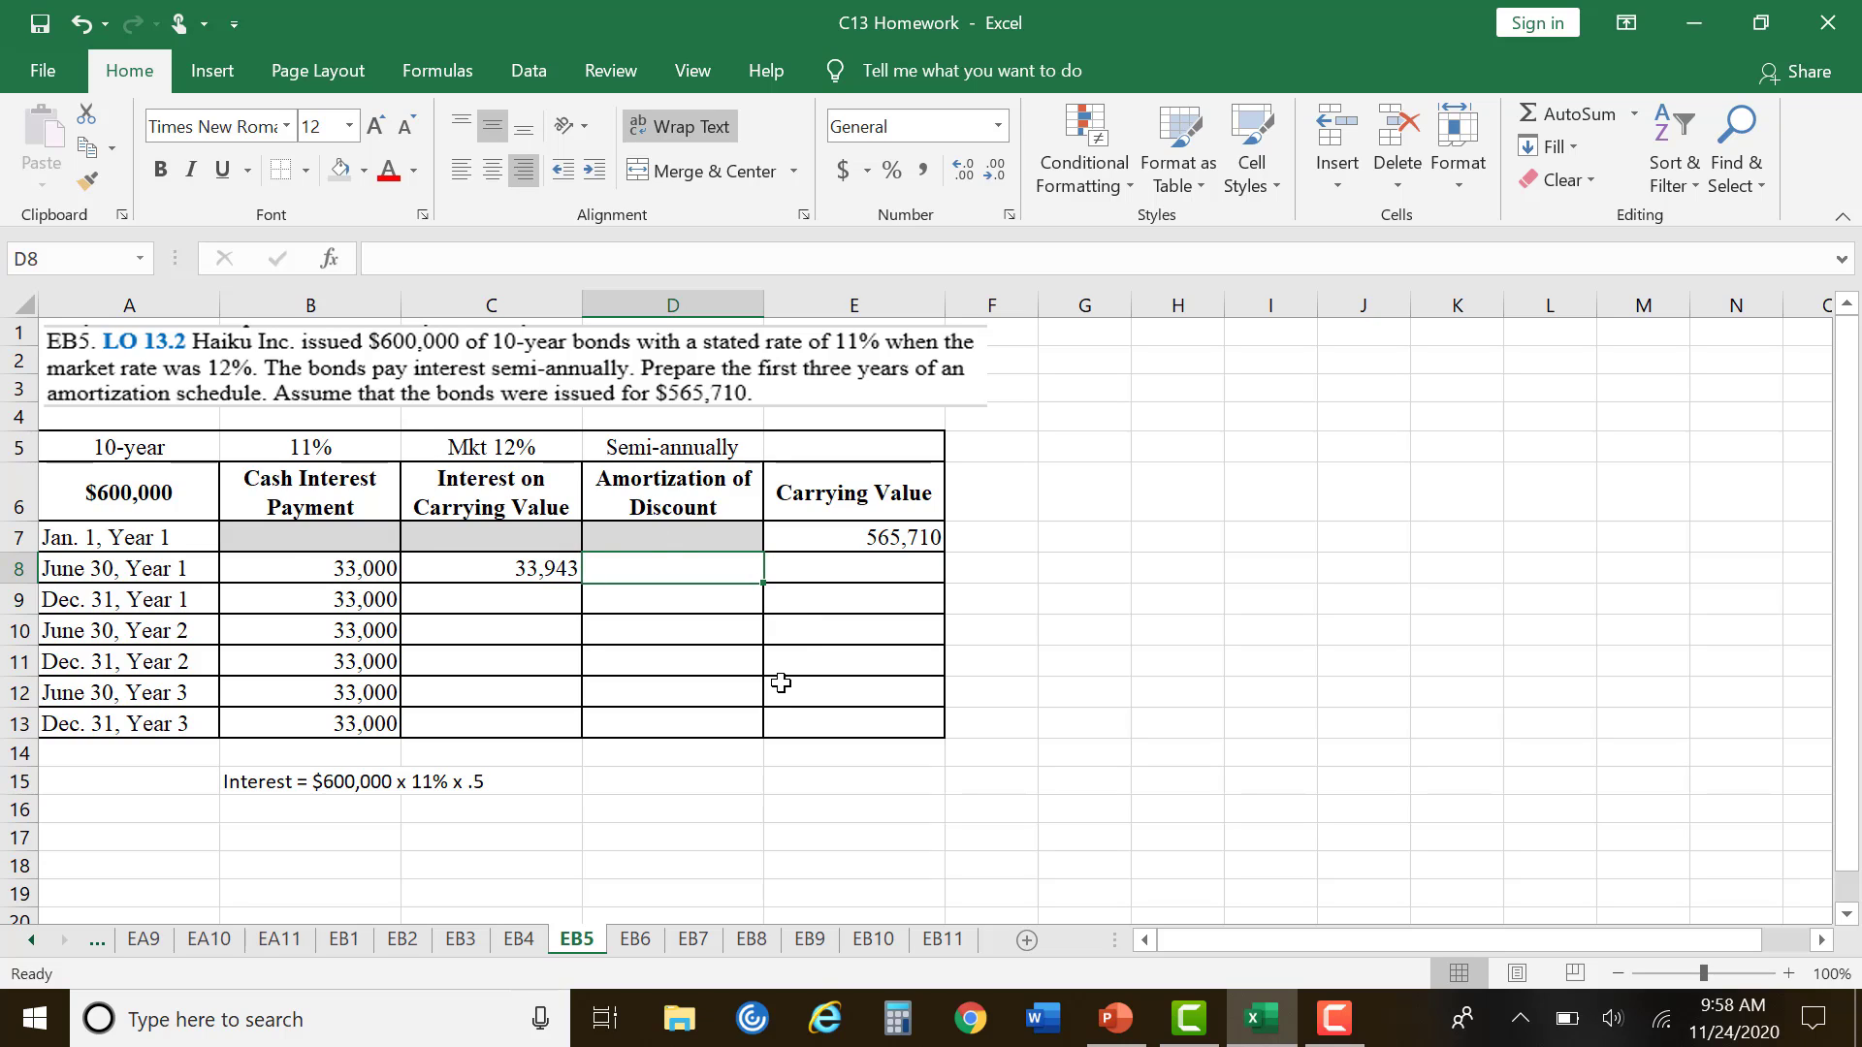
text(943)
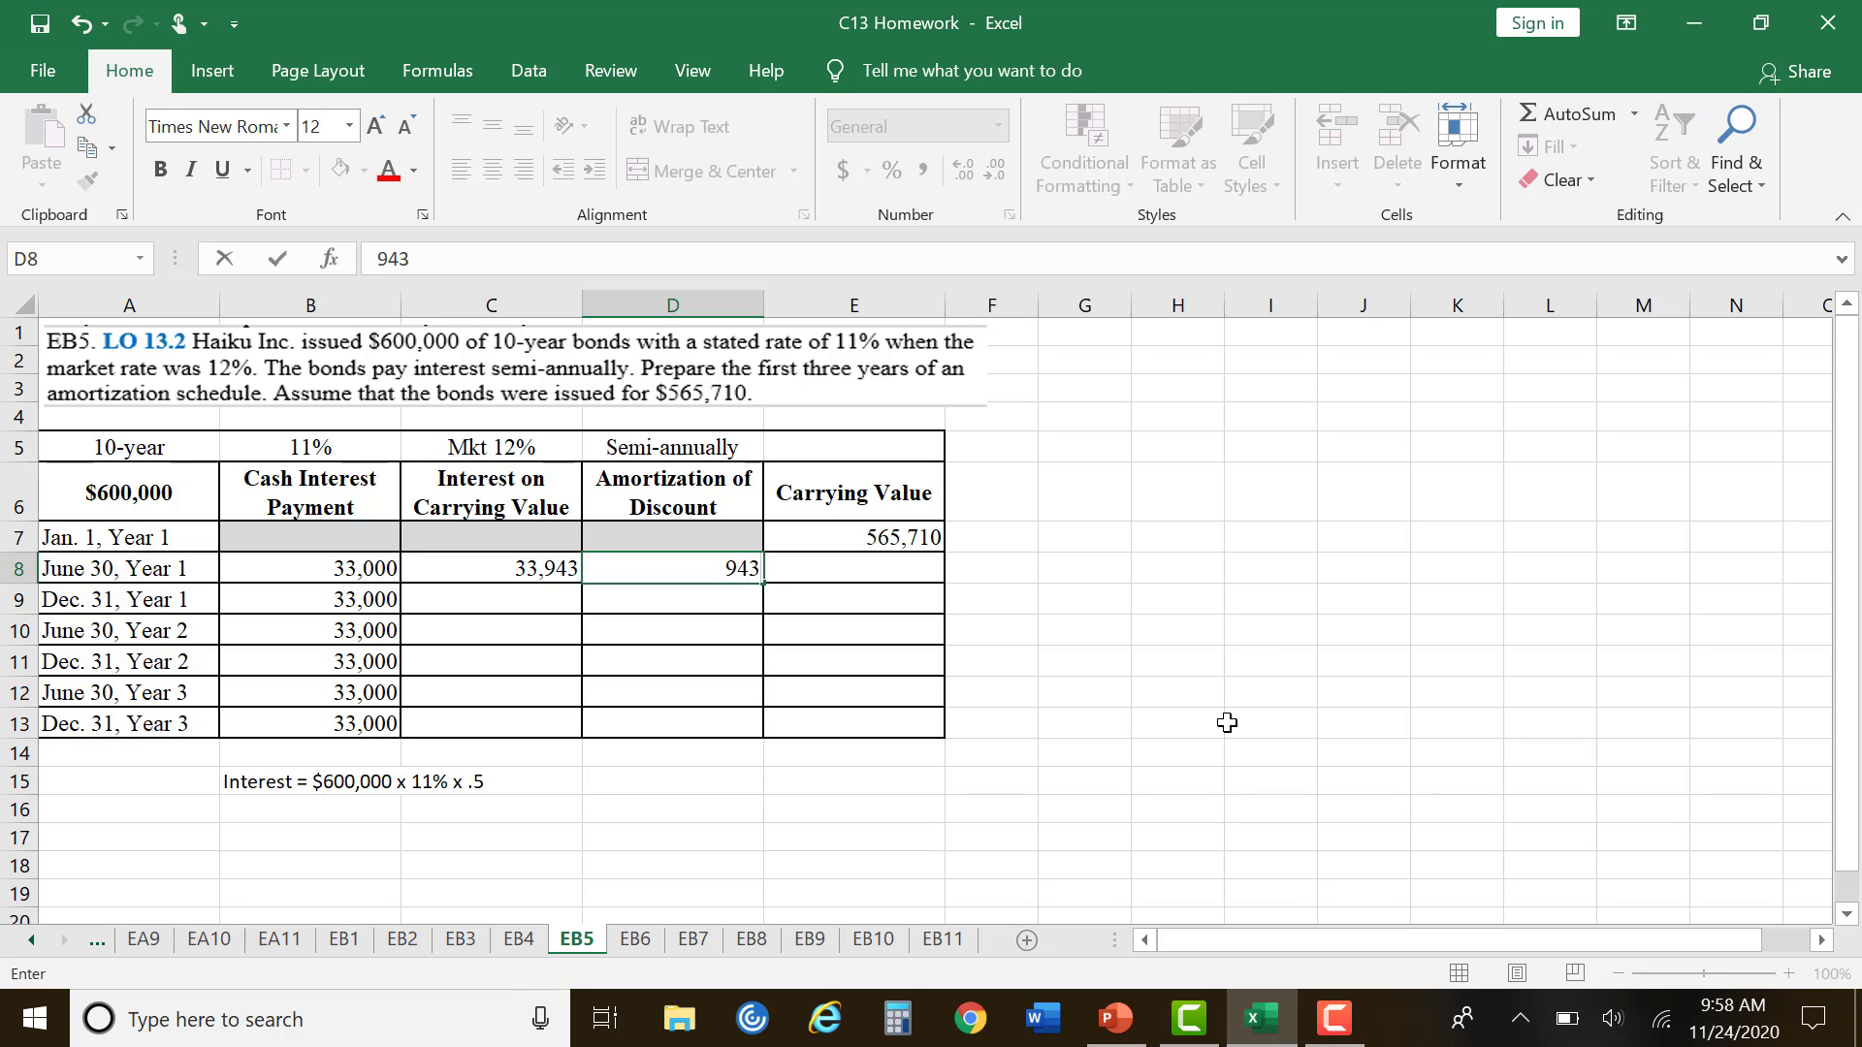
click(1261, 697)
Step: Calculate the June 30, Year 1 carrying value in E8 with =E7+D8
click(902, 574)
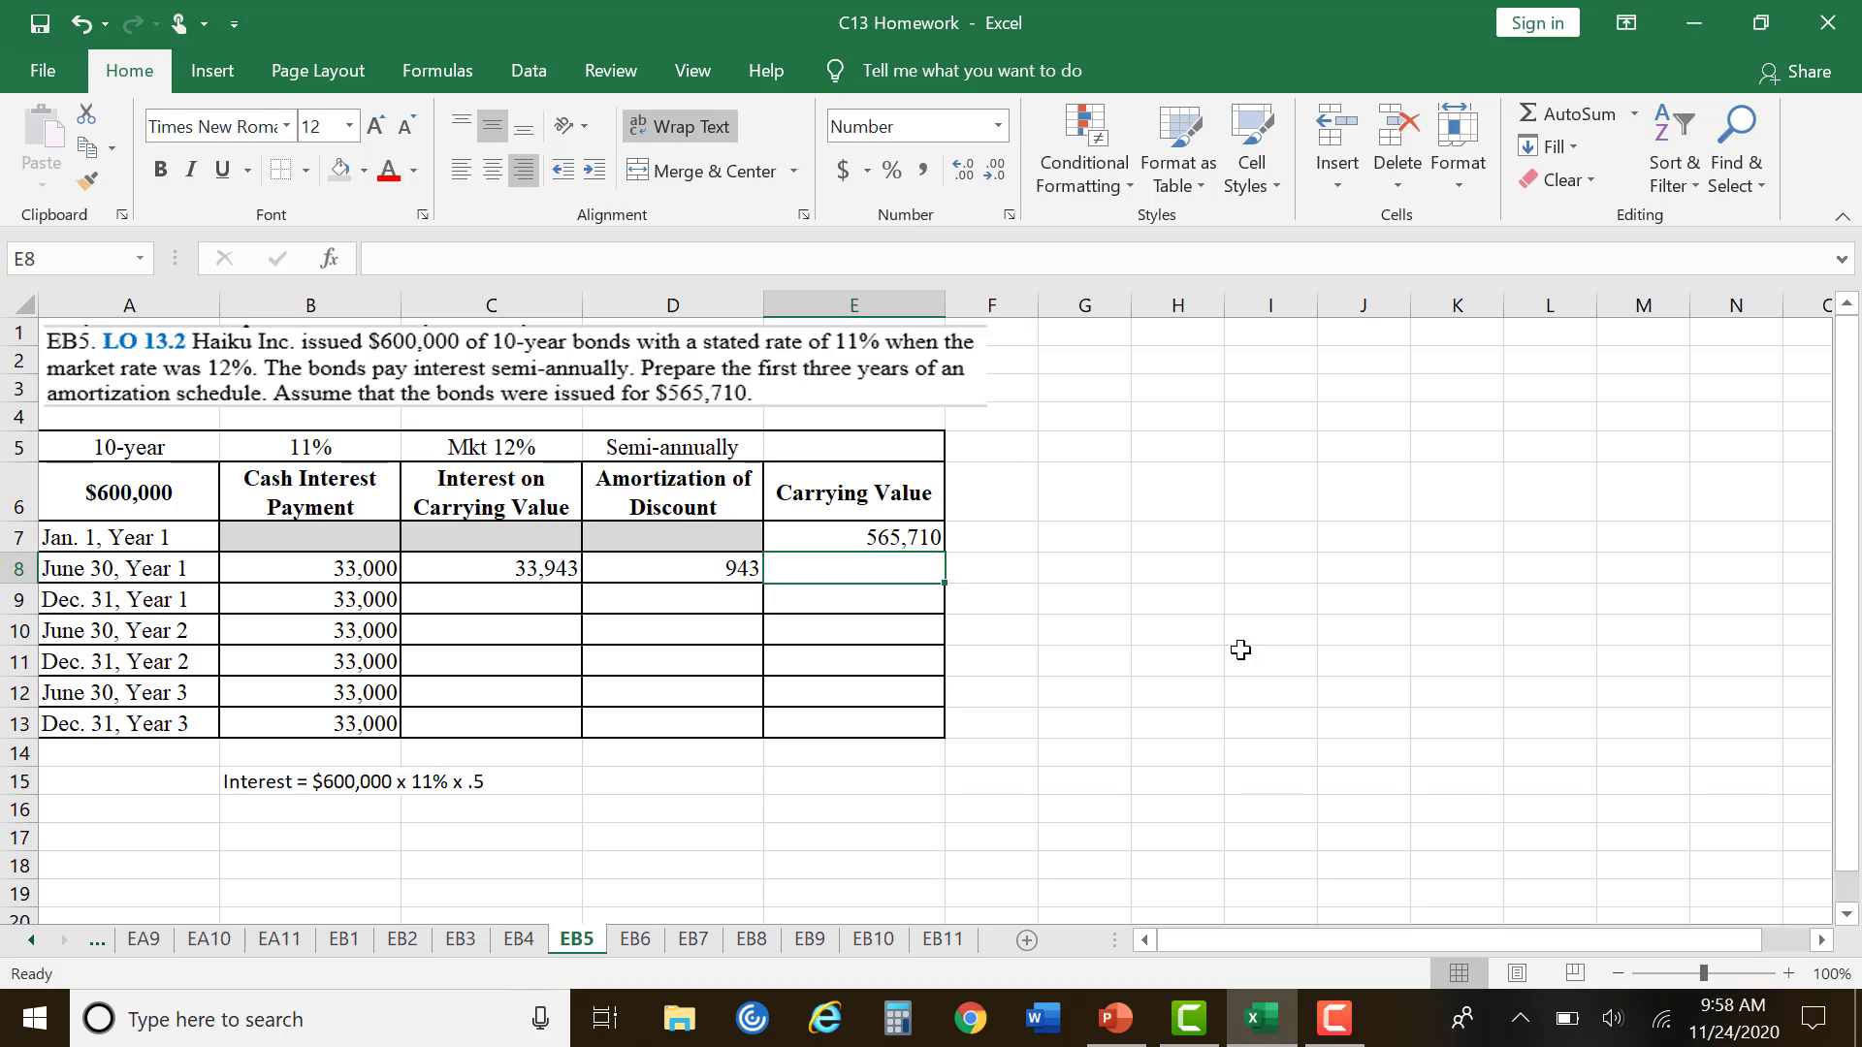
text(=)
click(892, 534)
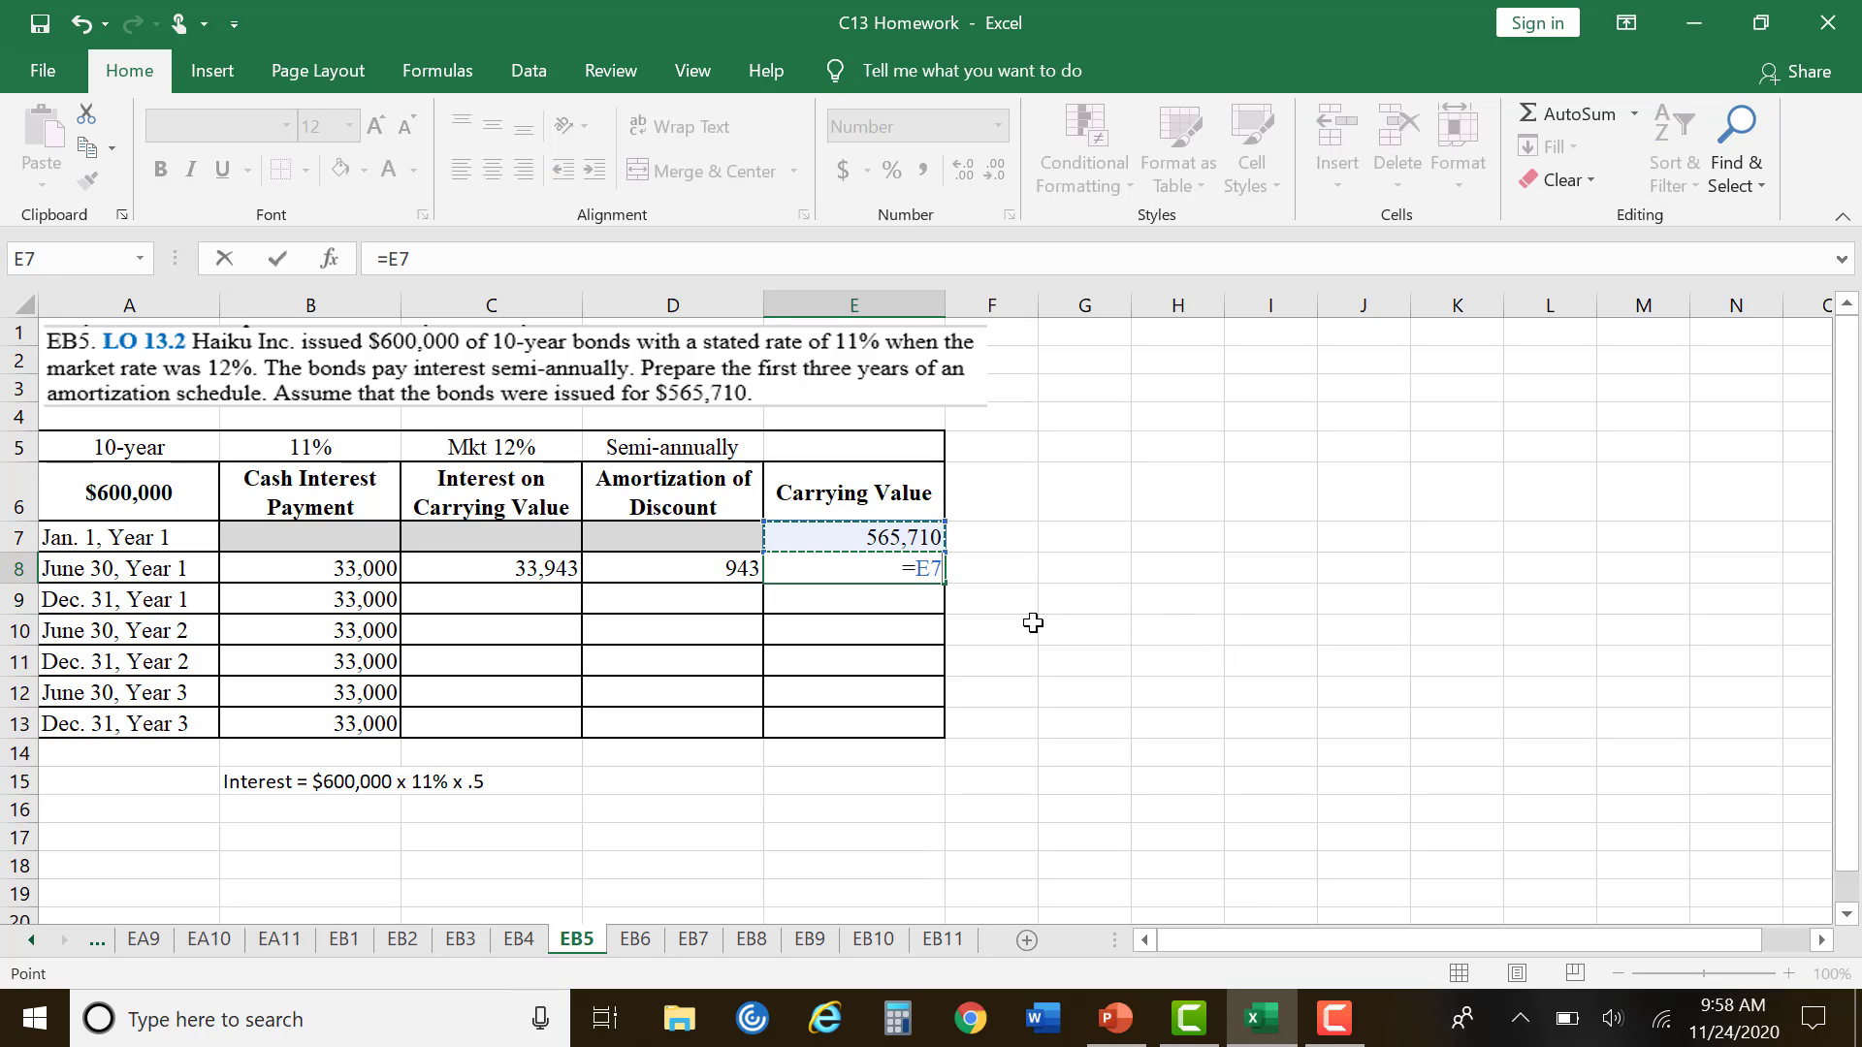
text(+)
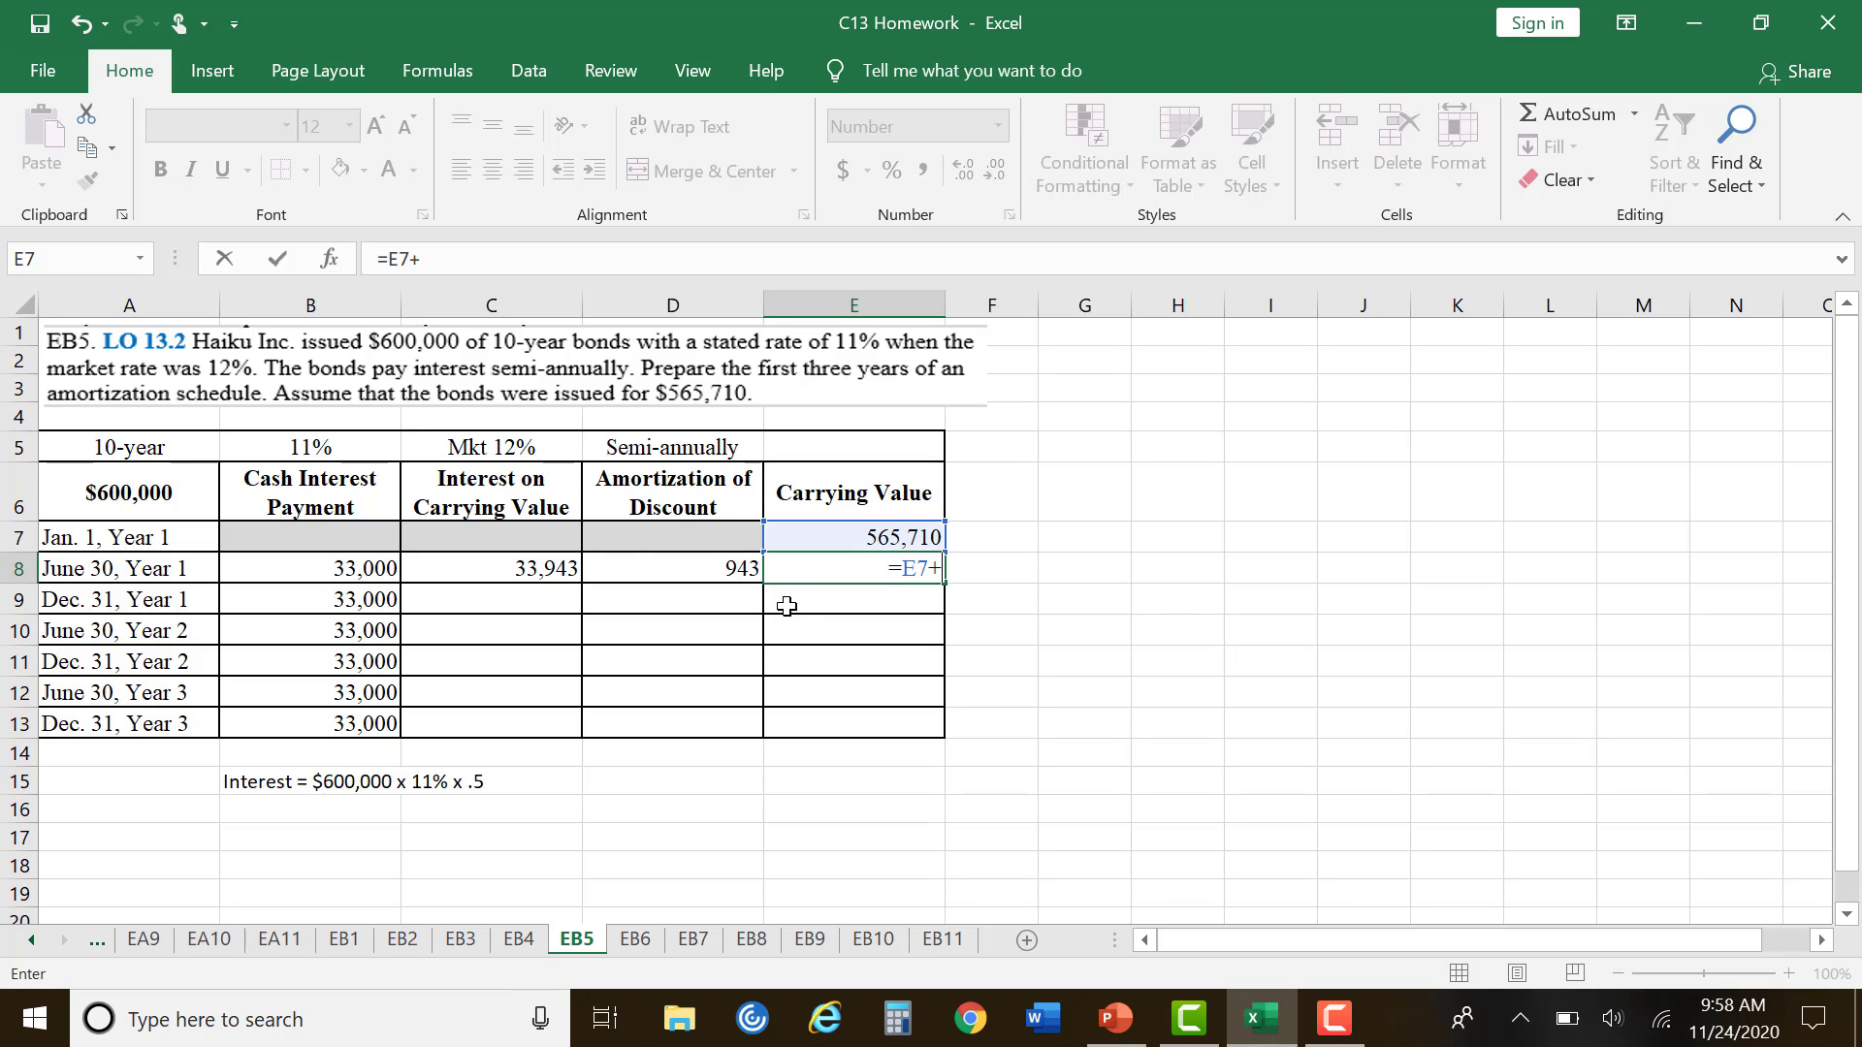
click(733, 569)
key(Return)
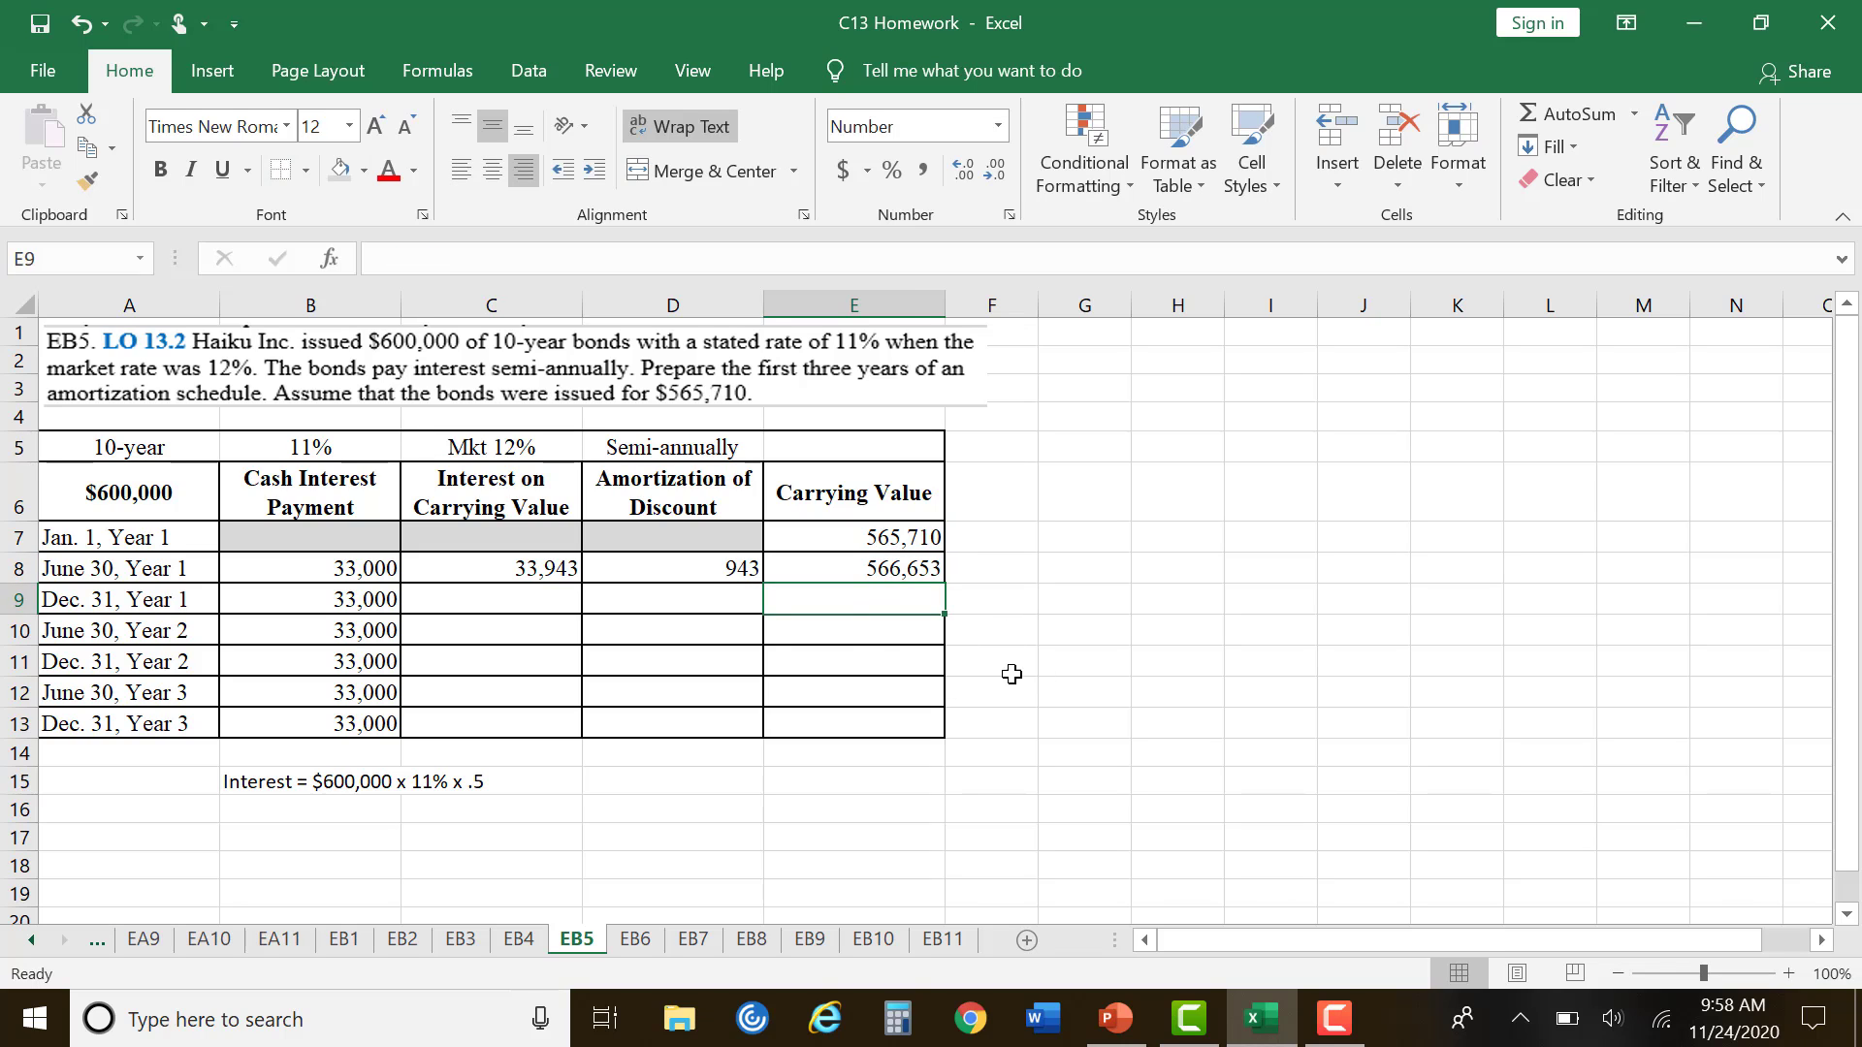
Step: Enter =E8*.12 in C9 for the Dec. 31, Year 1 interest on carrying value
click(560, 598)
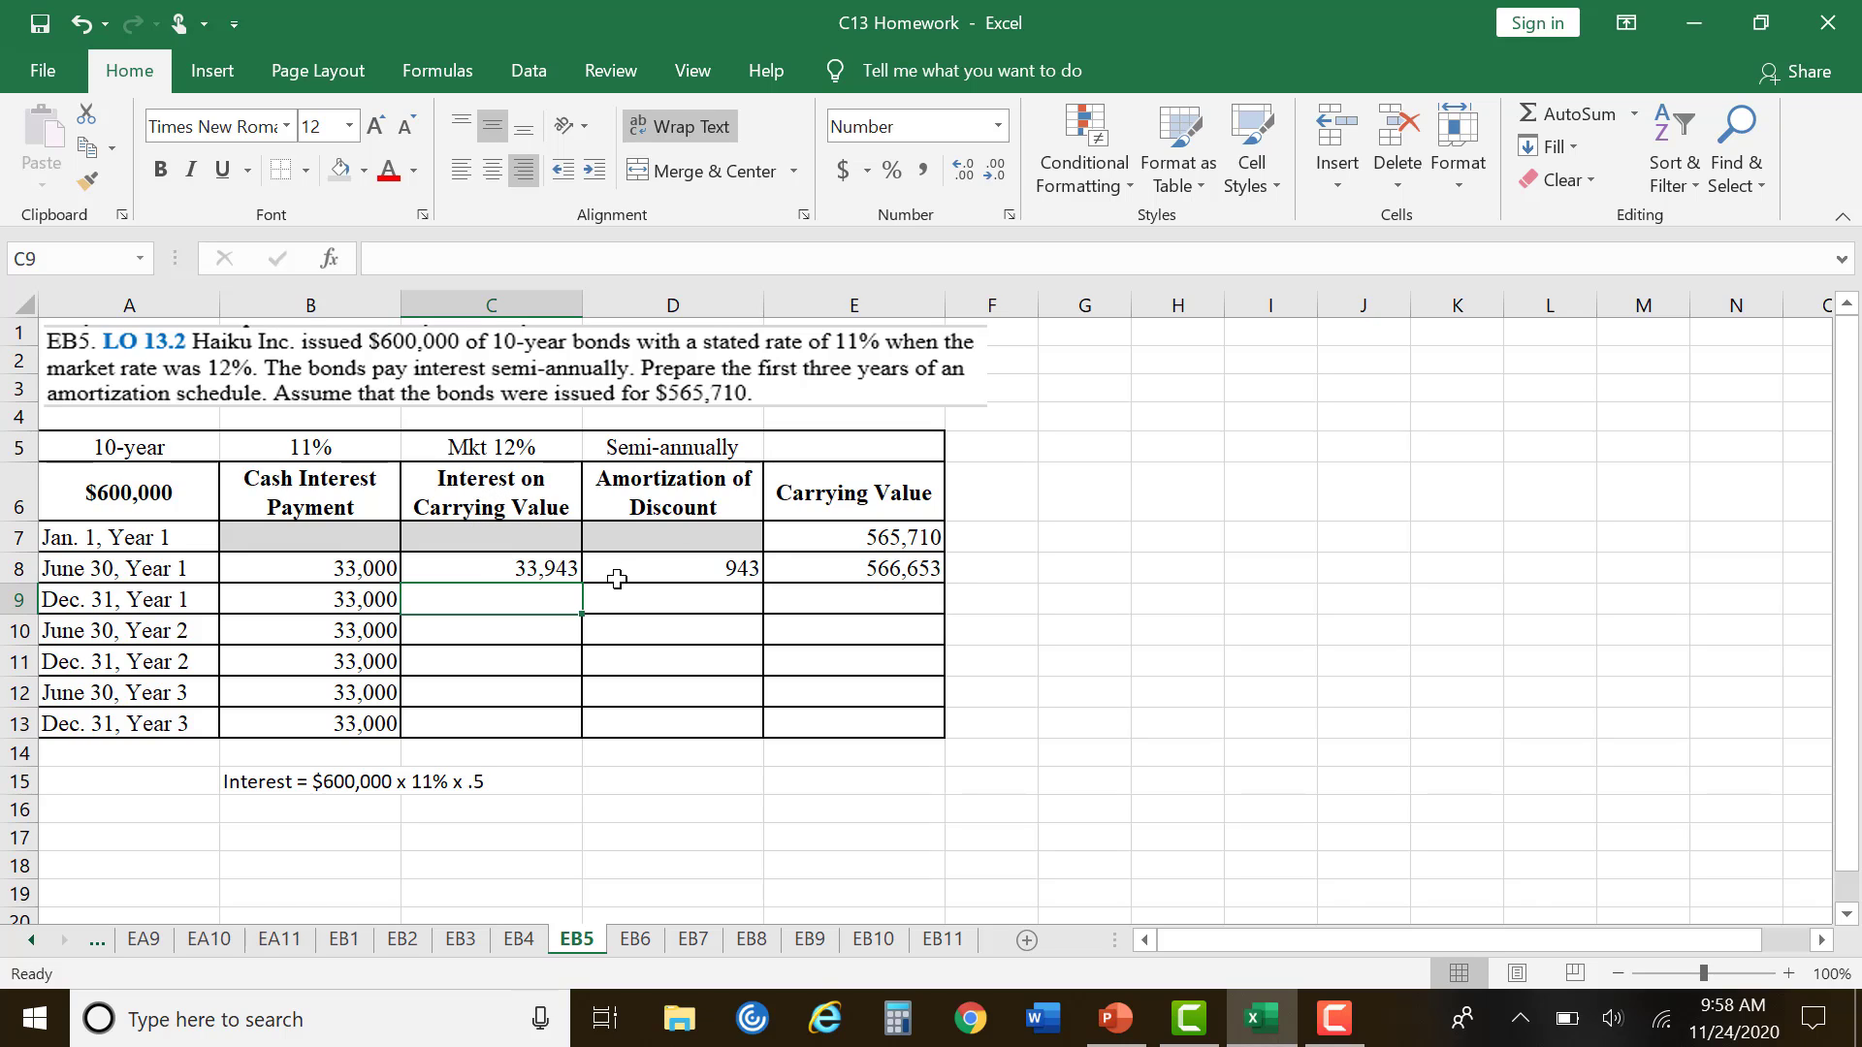
text(=)
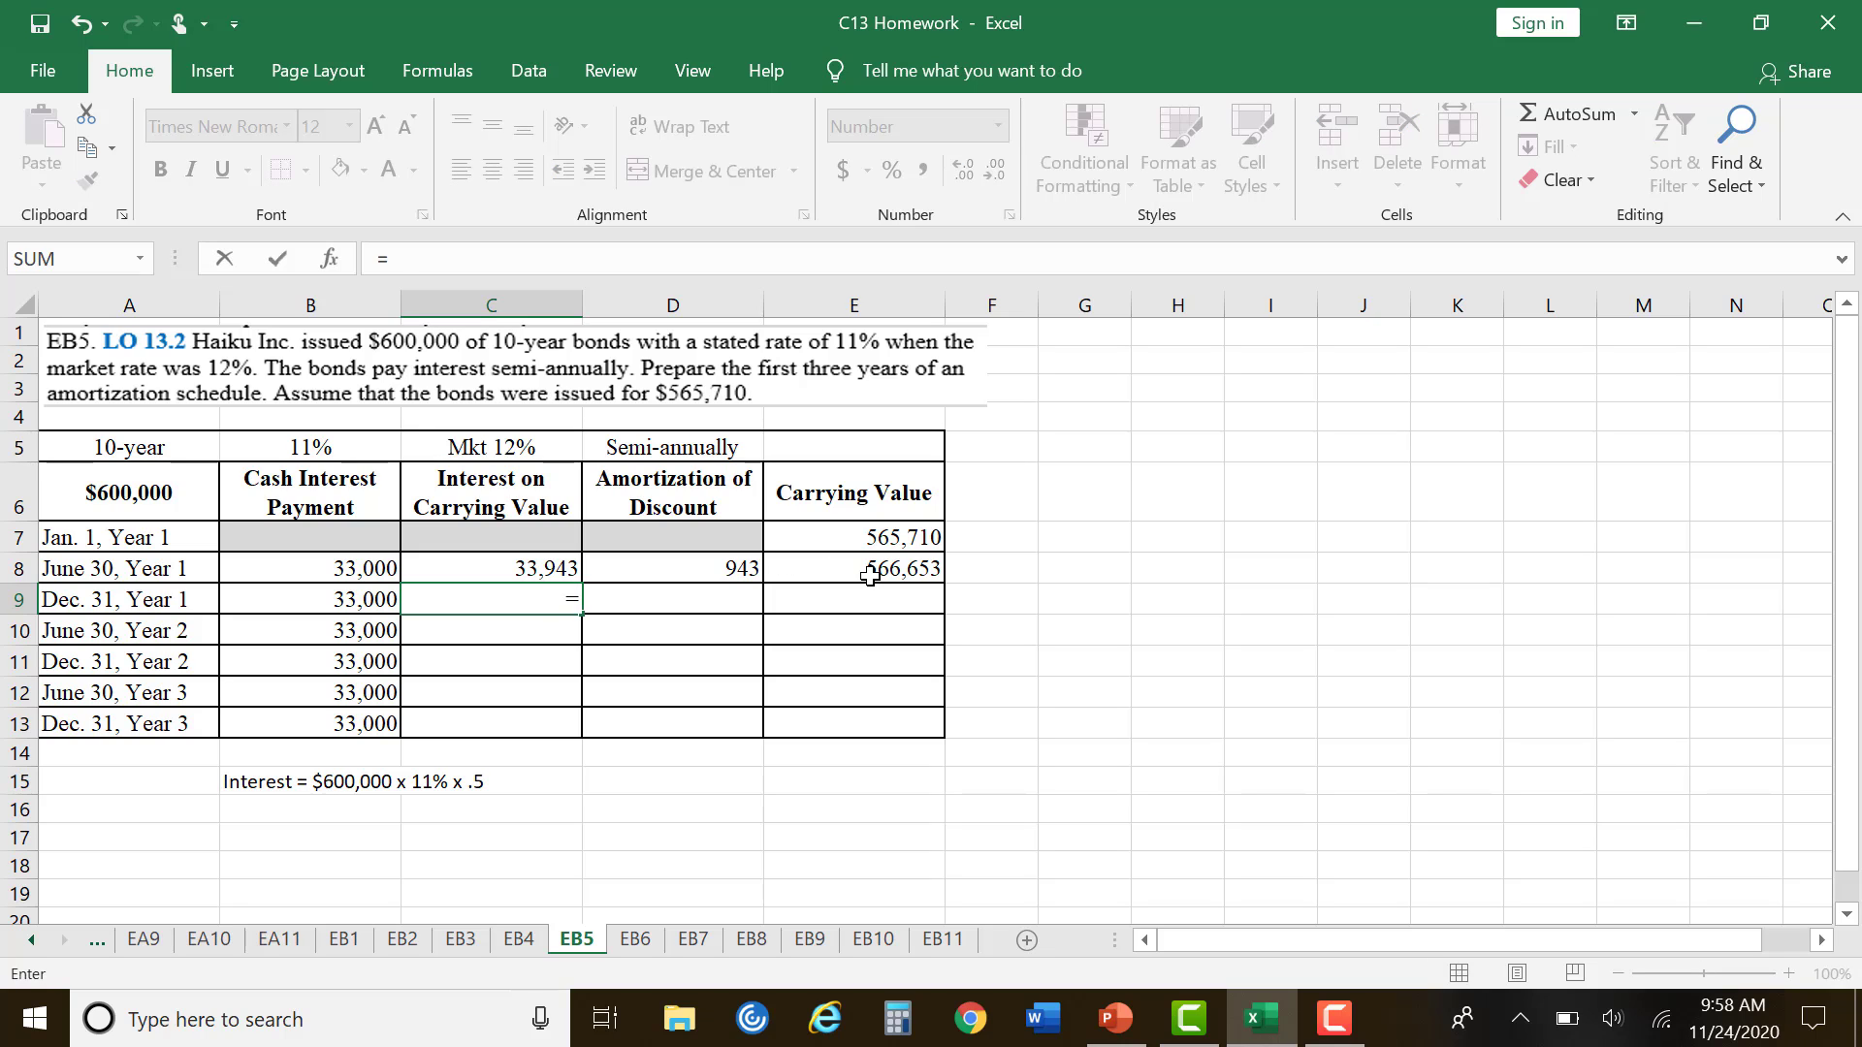
click(871, 572)
text(*)
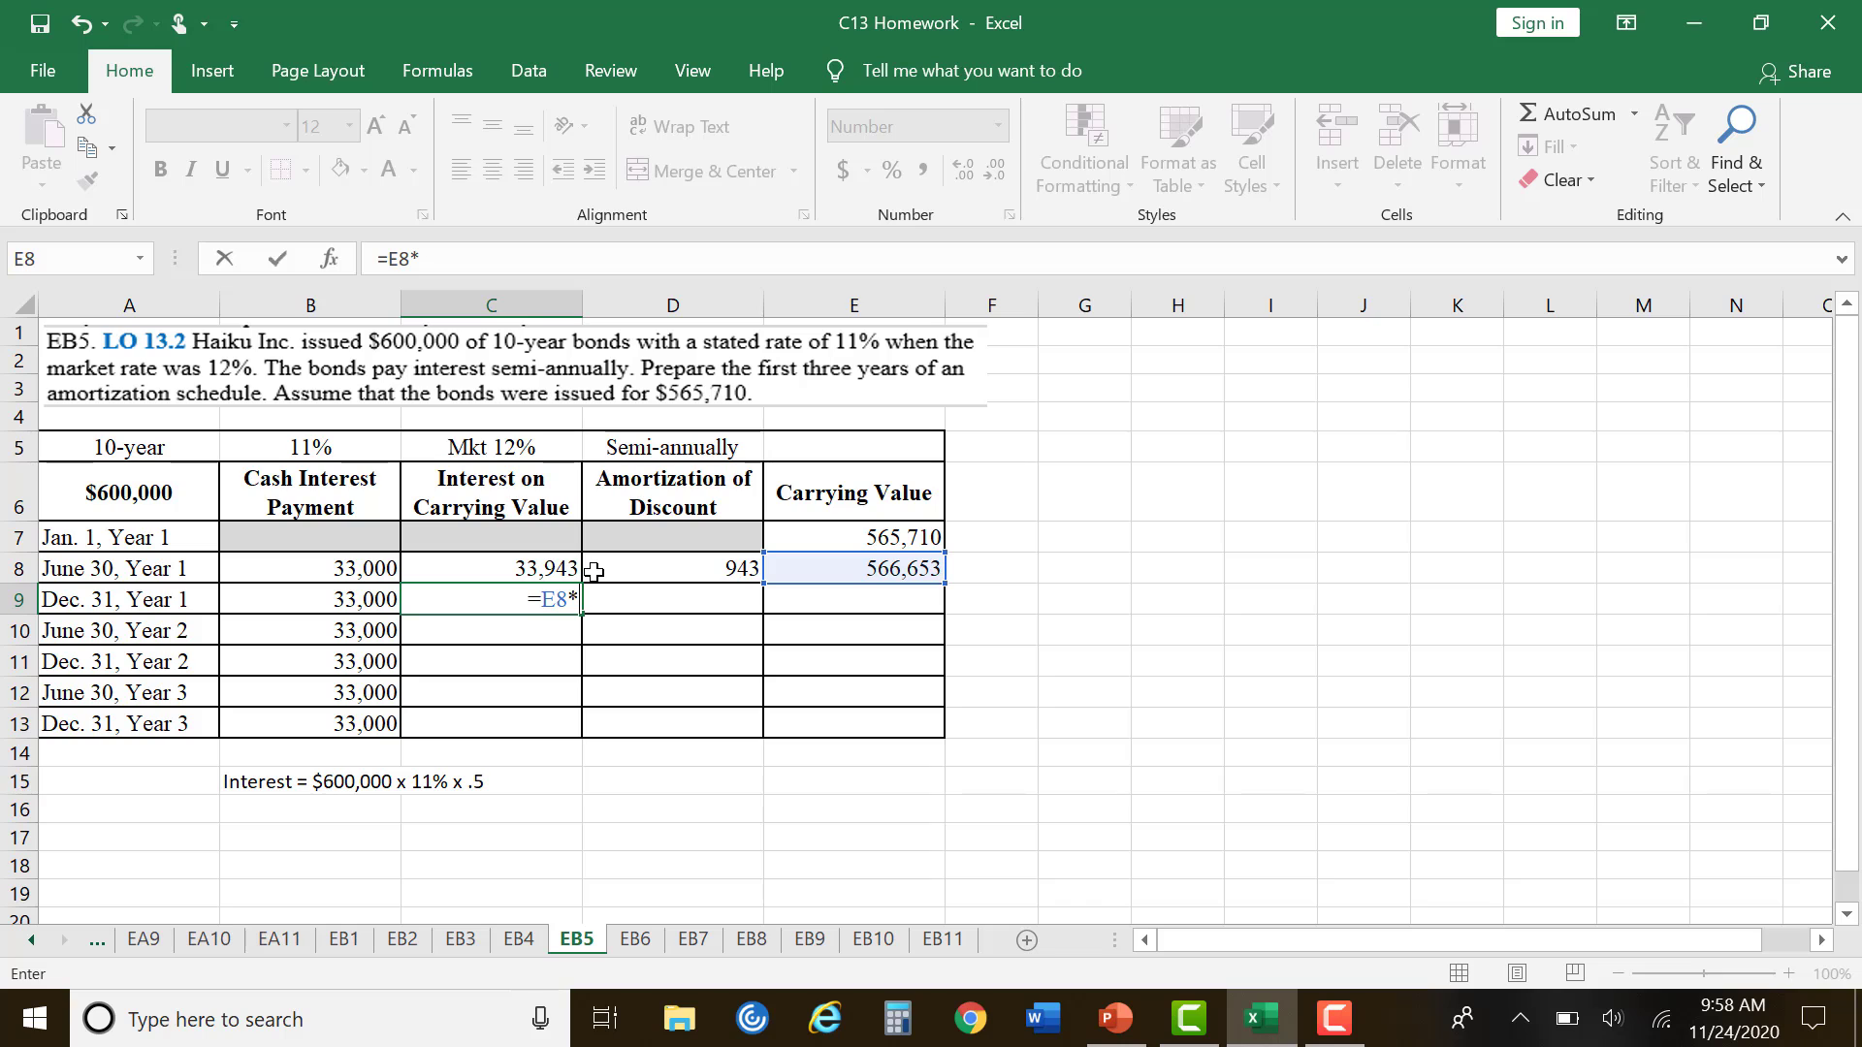
text(.12)
key(Return)
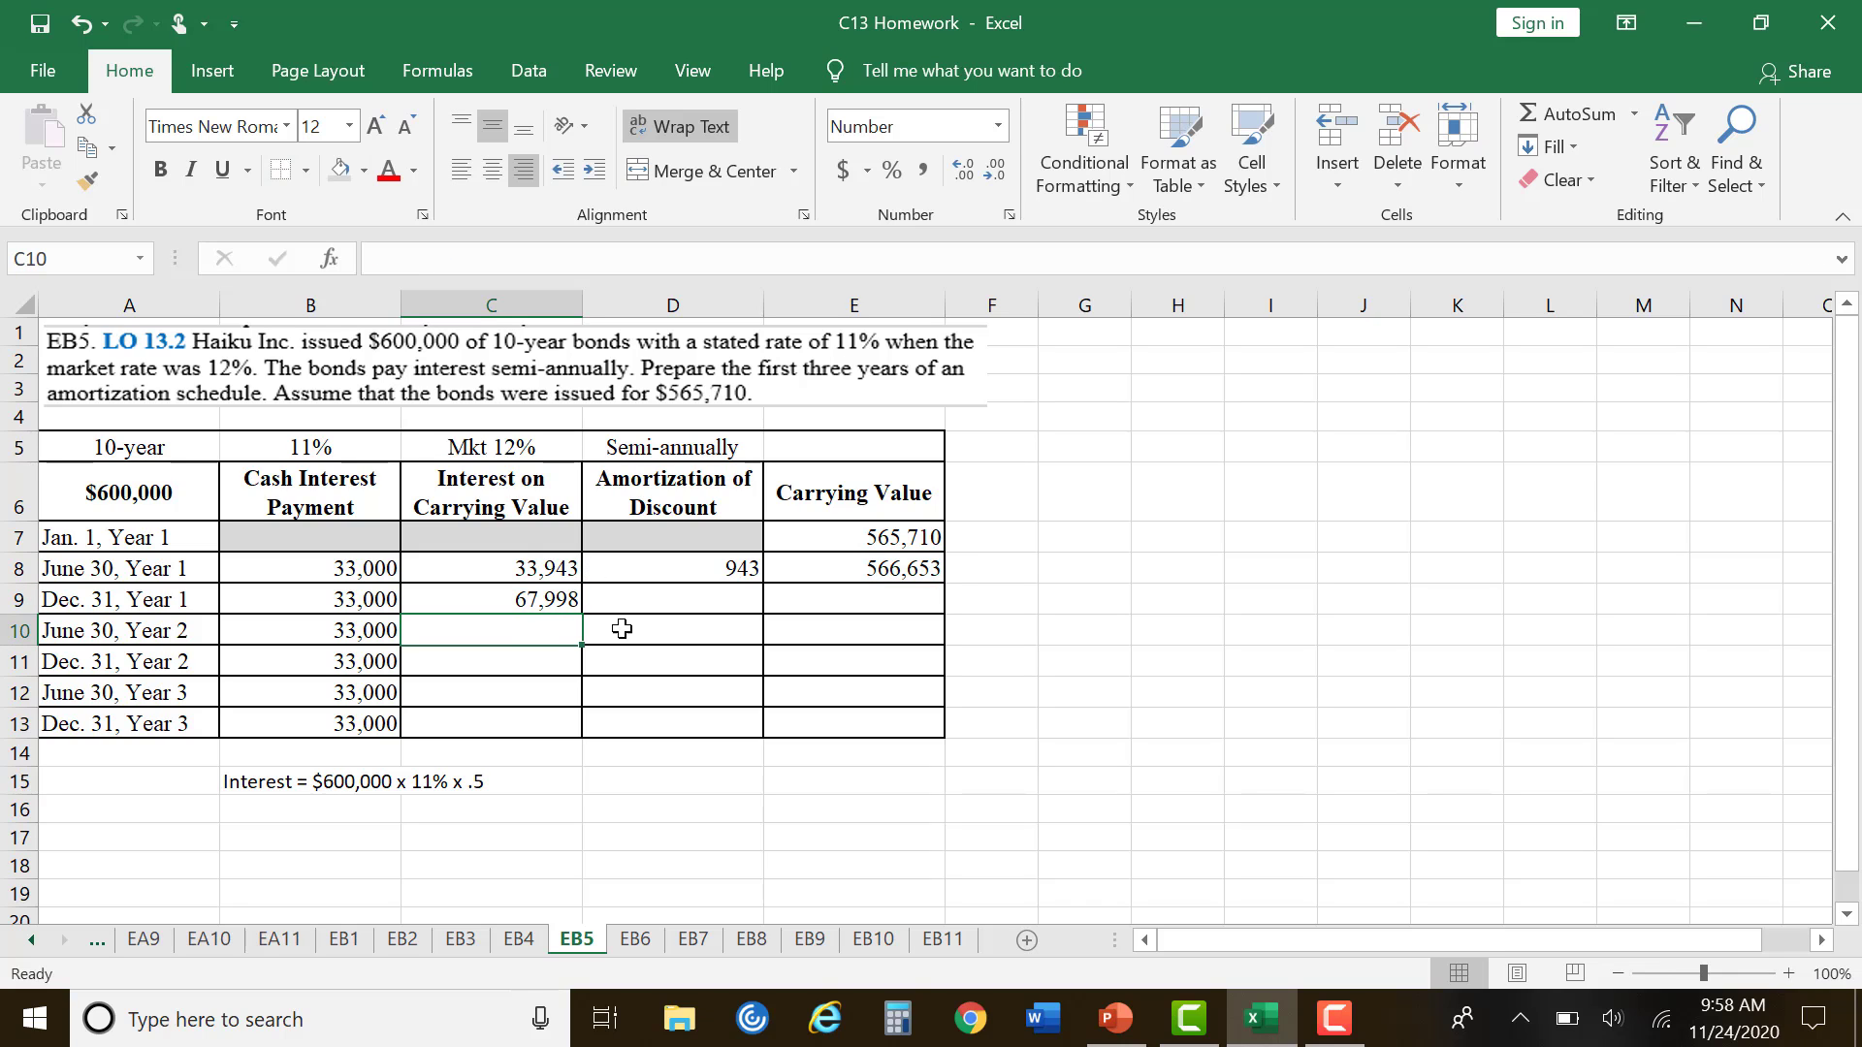
Step: Correct the C9 interest formula to the half-year amount by multiplying it by .5
click(548, 603)
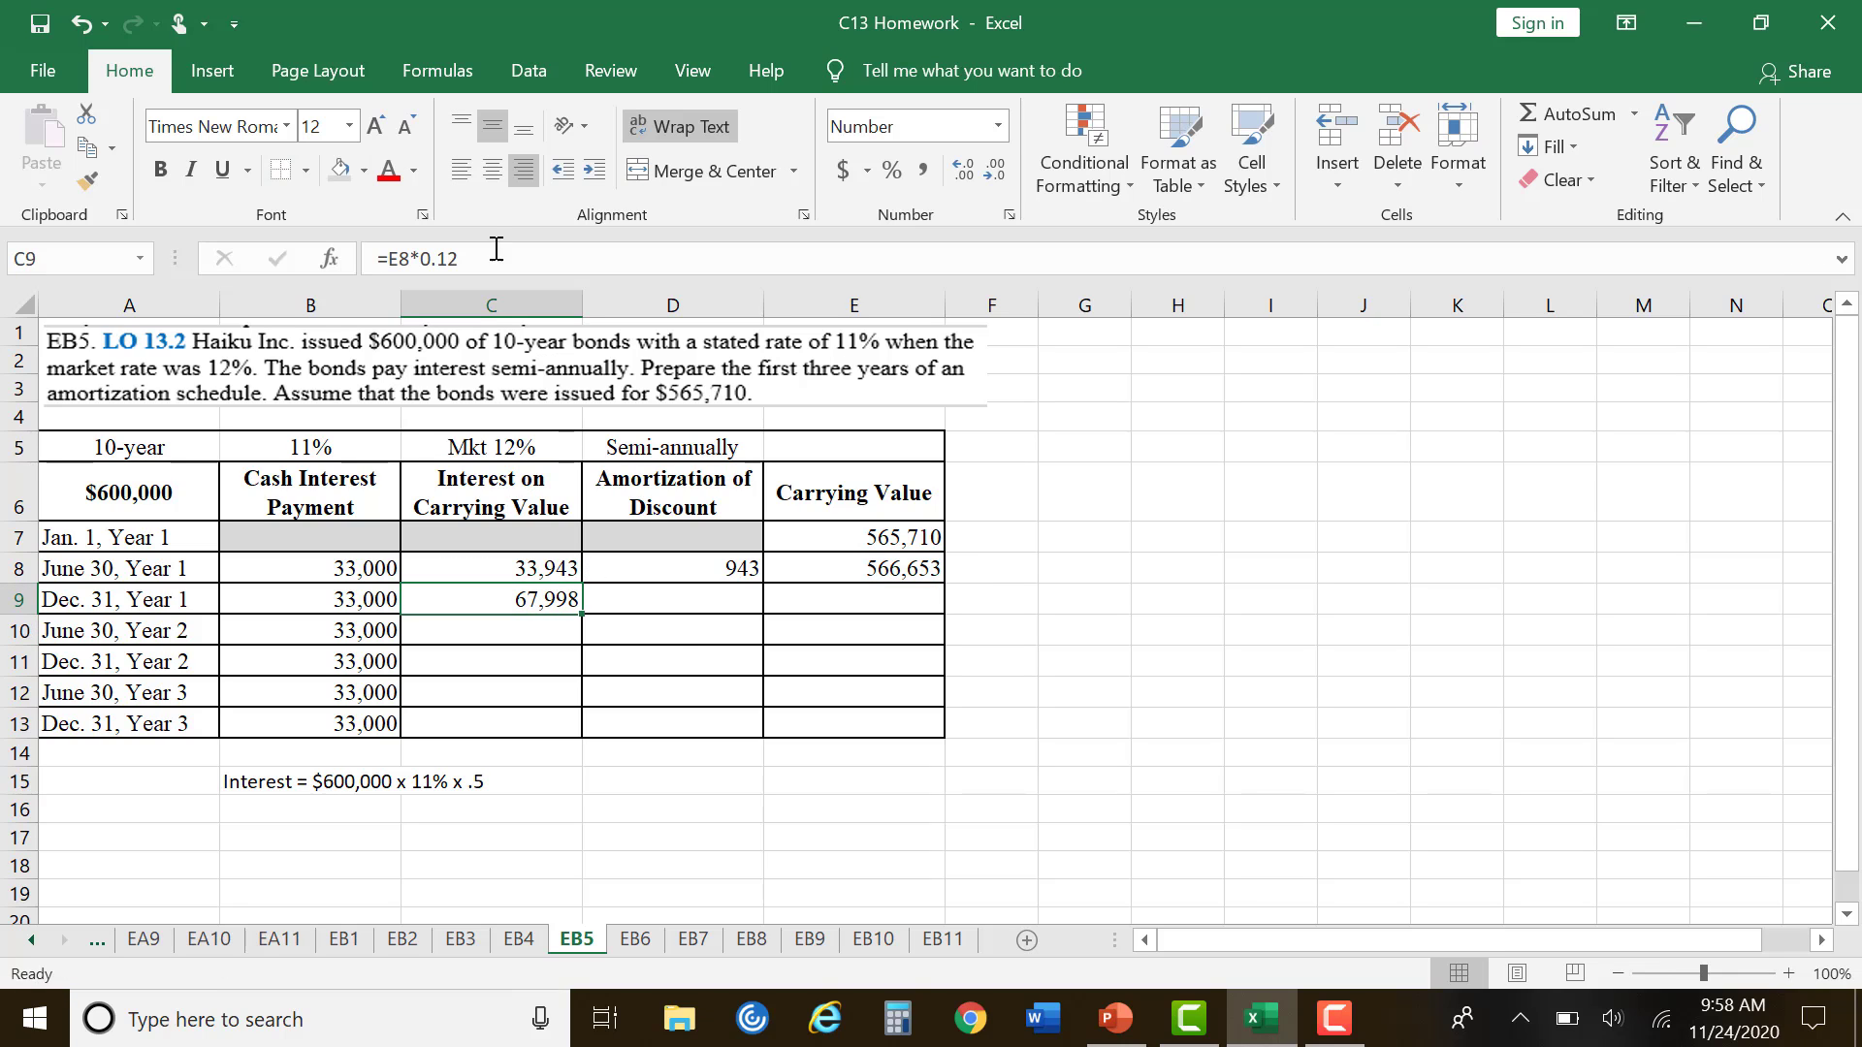
click(495, 258)
text(*)
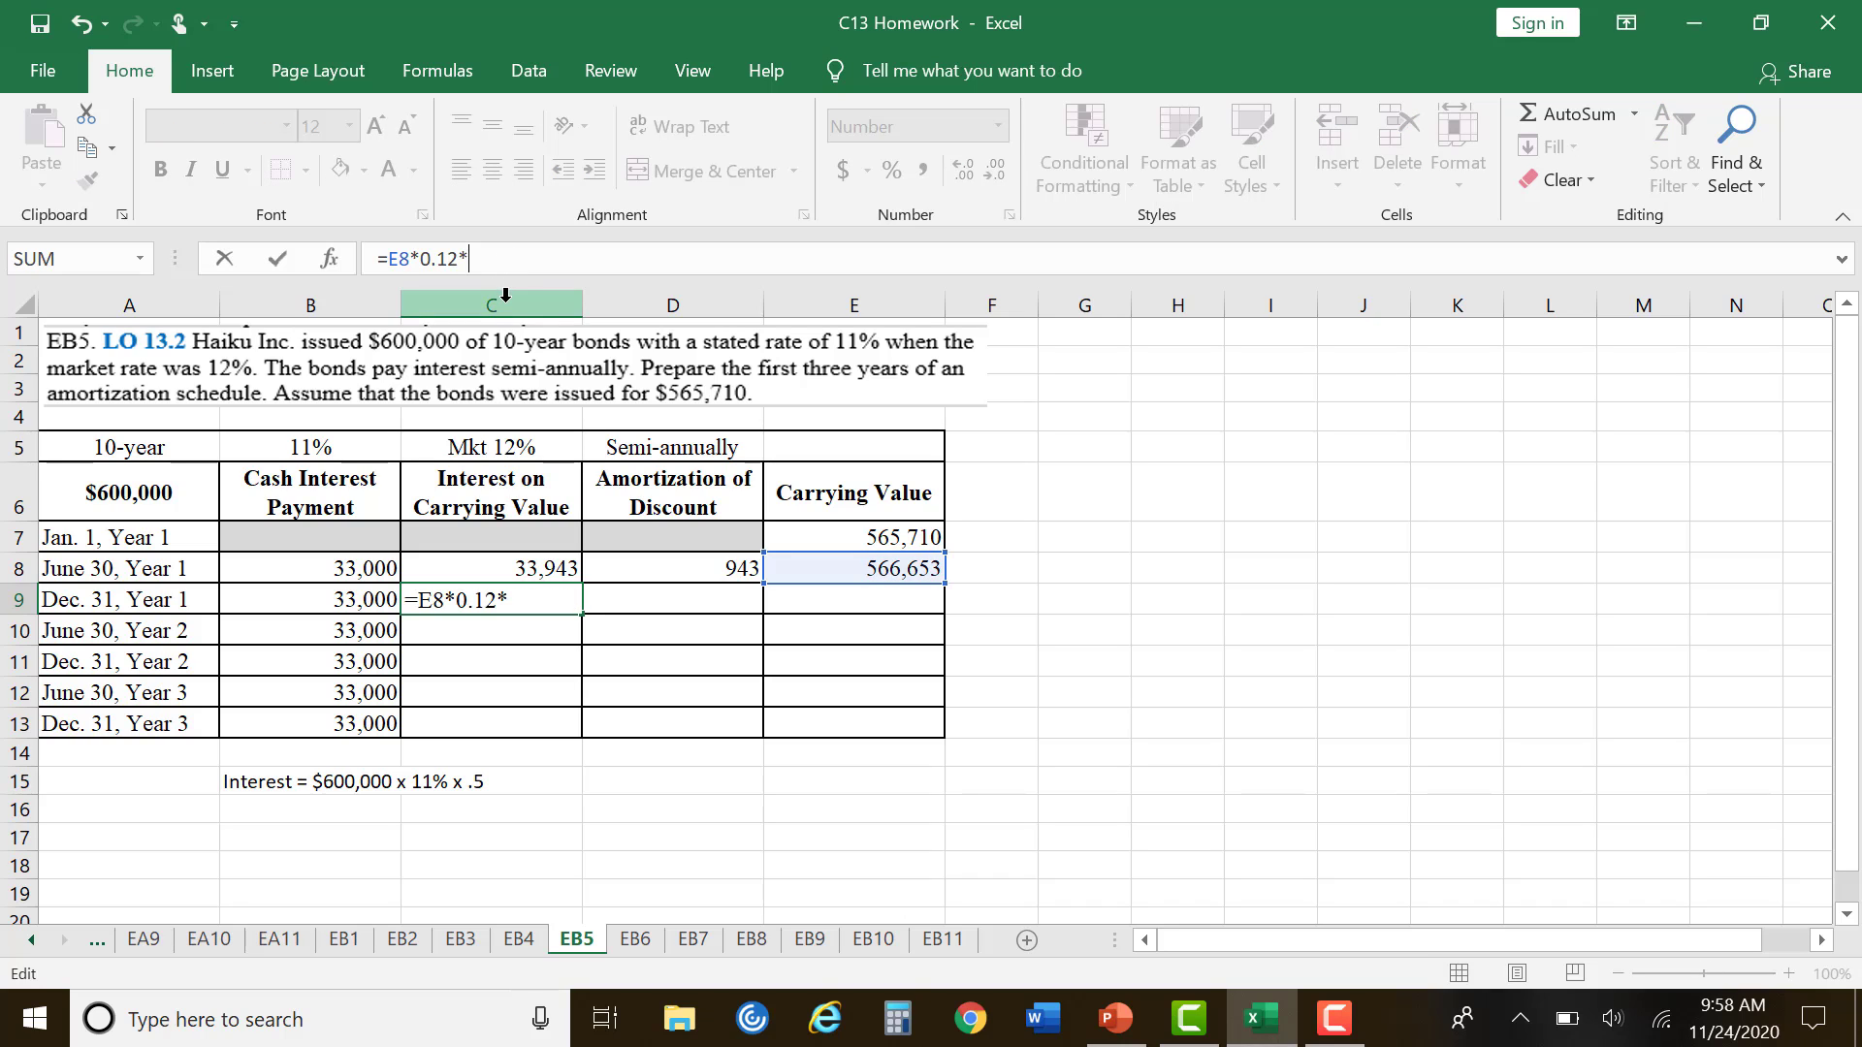
text(.5)
key(Return)
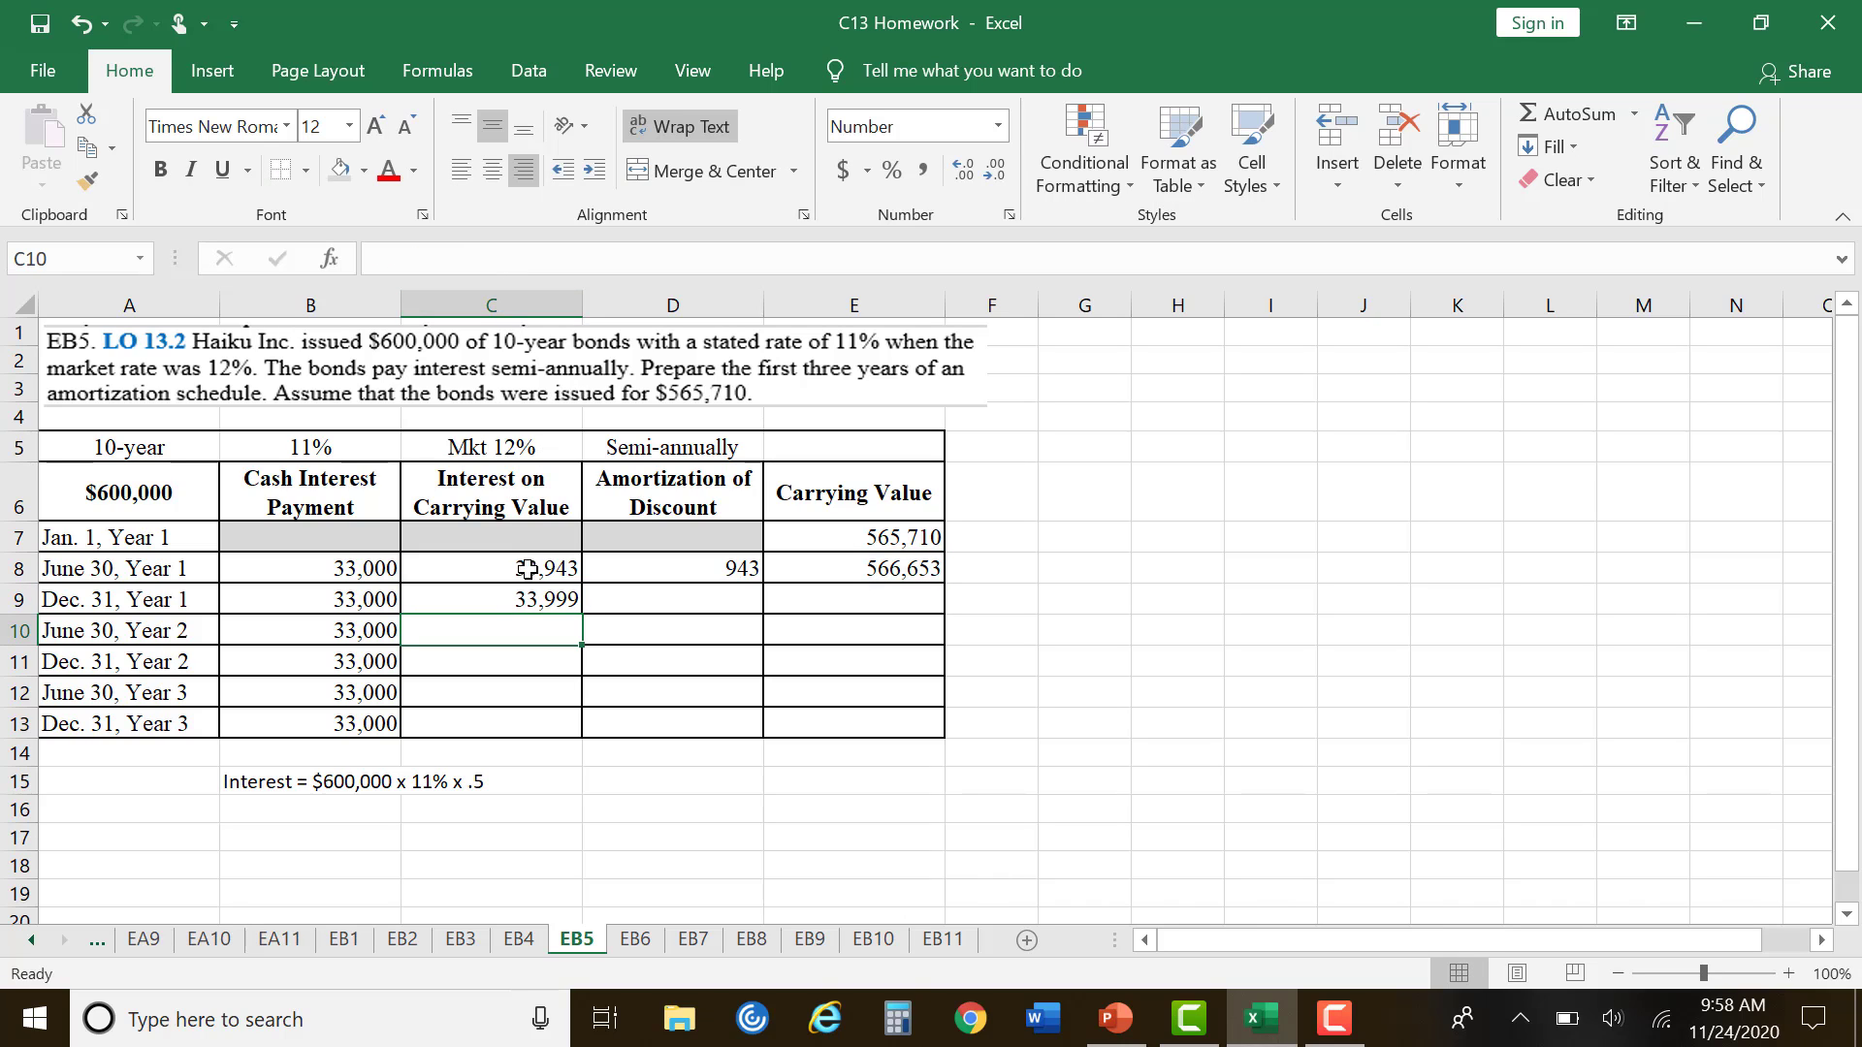
click(526, 594)
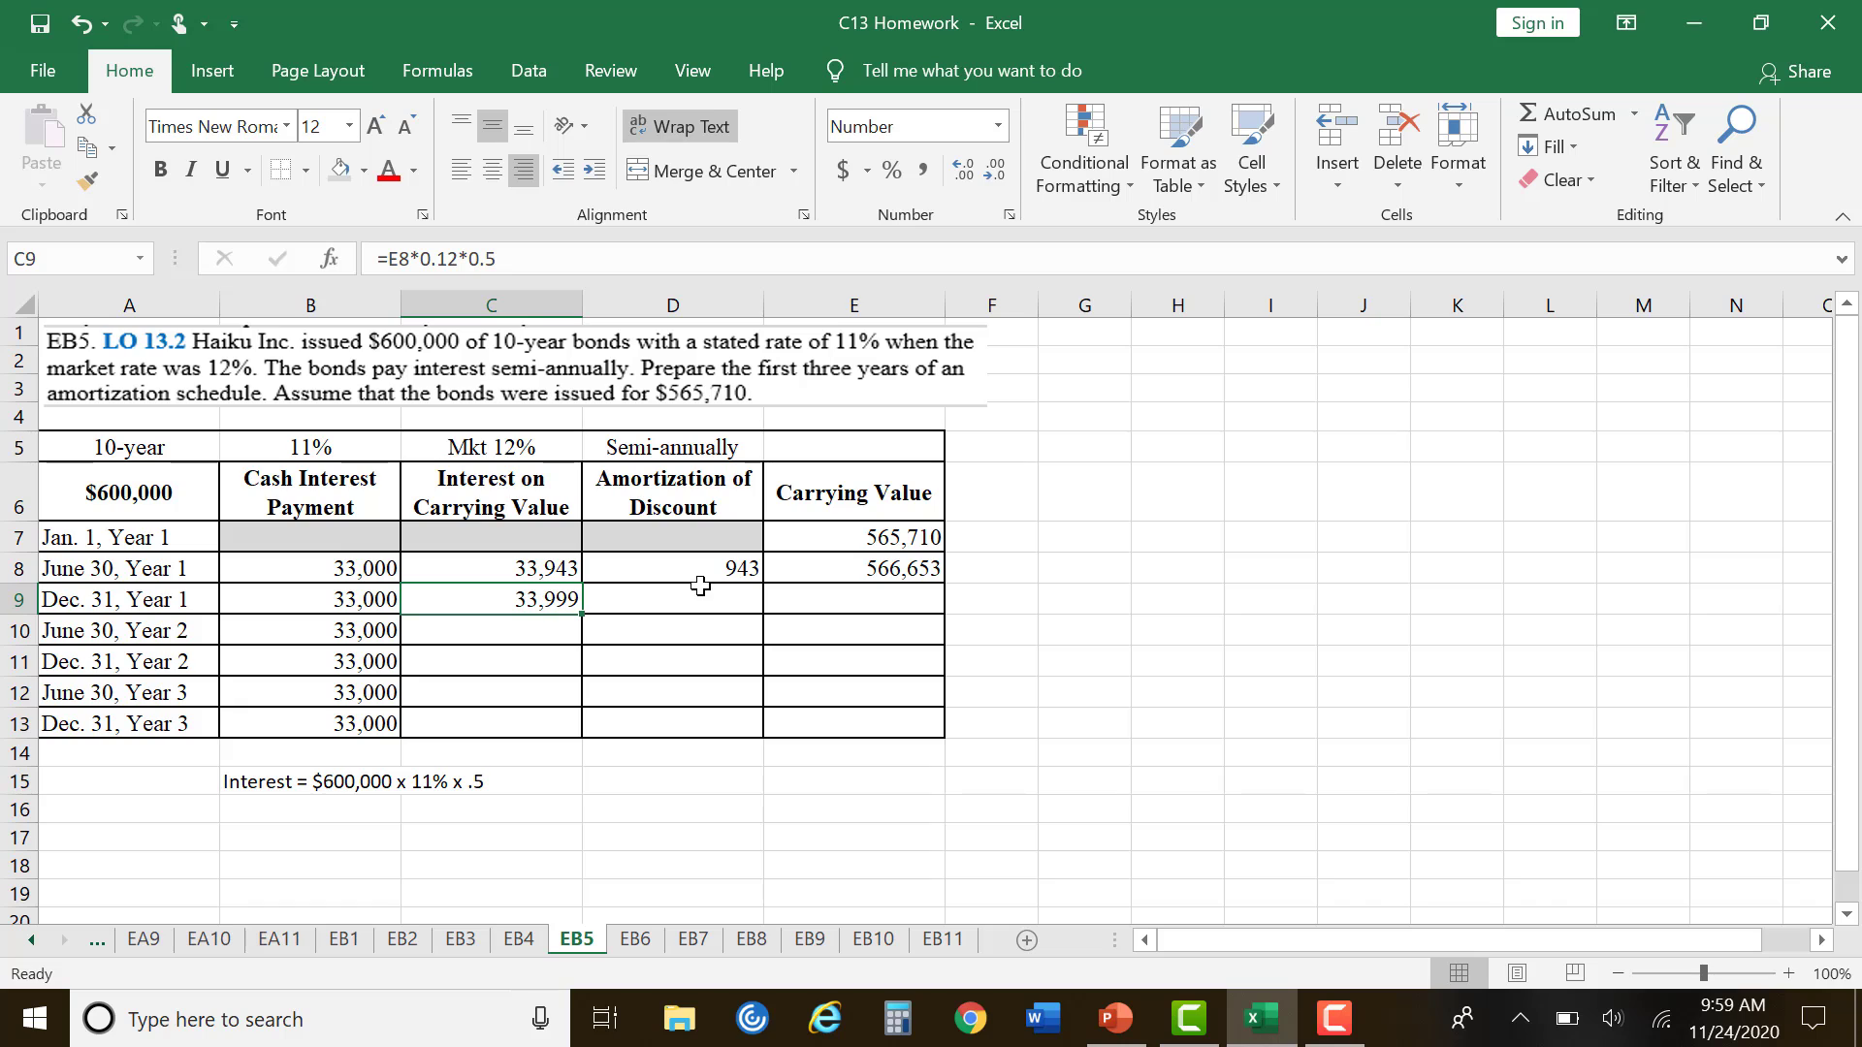
Step: Enter 999 as the Dec. 31, Year 1 discount amortization in D9
click(740, 603)
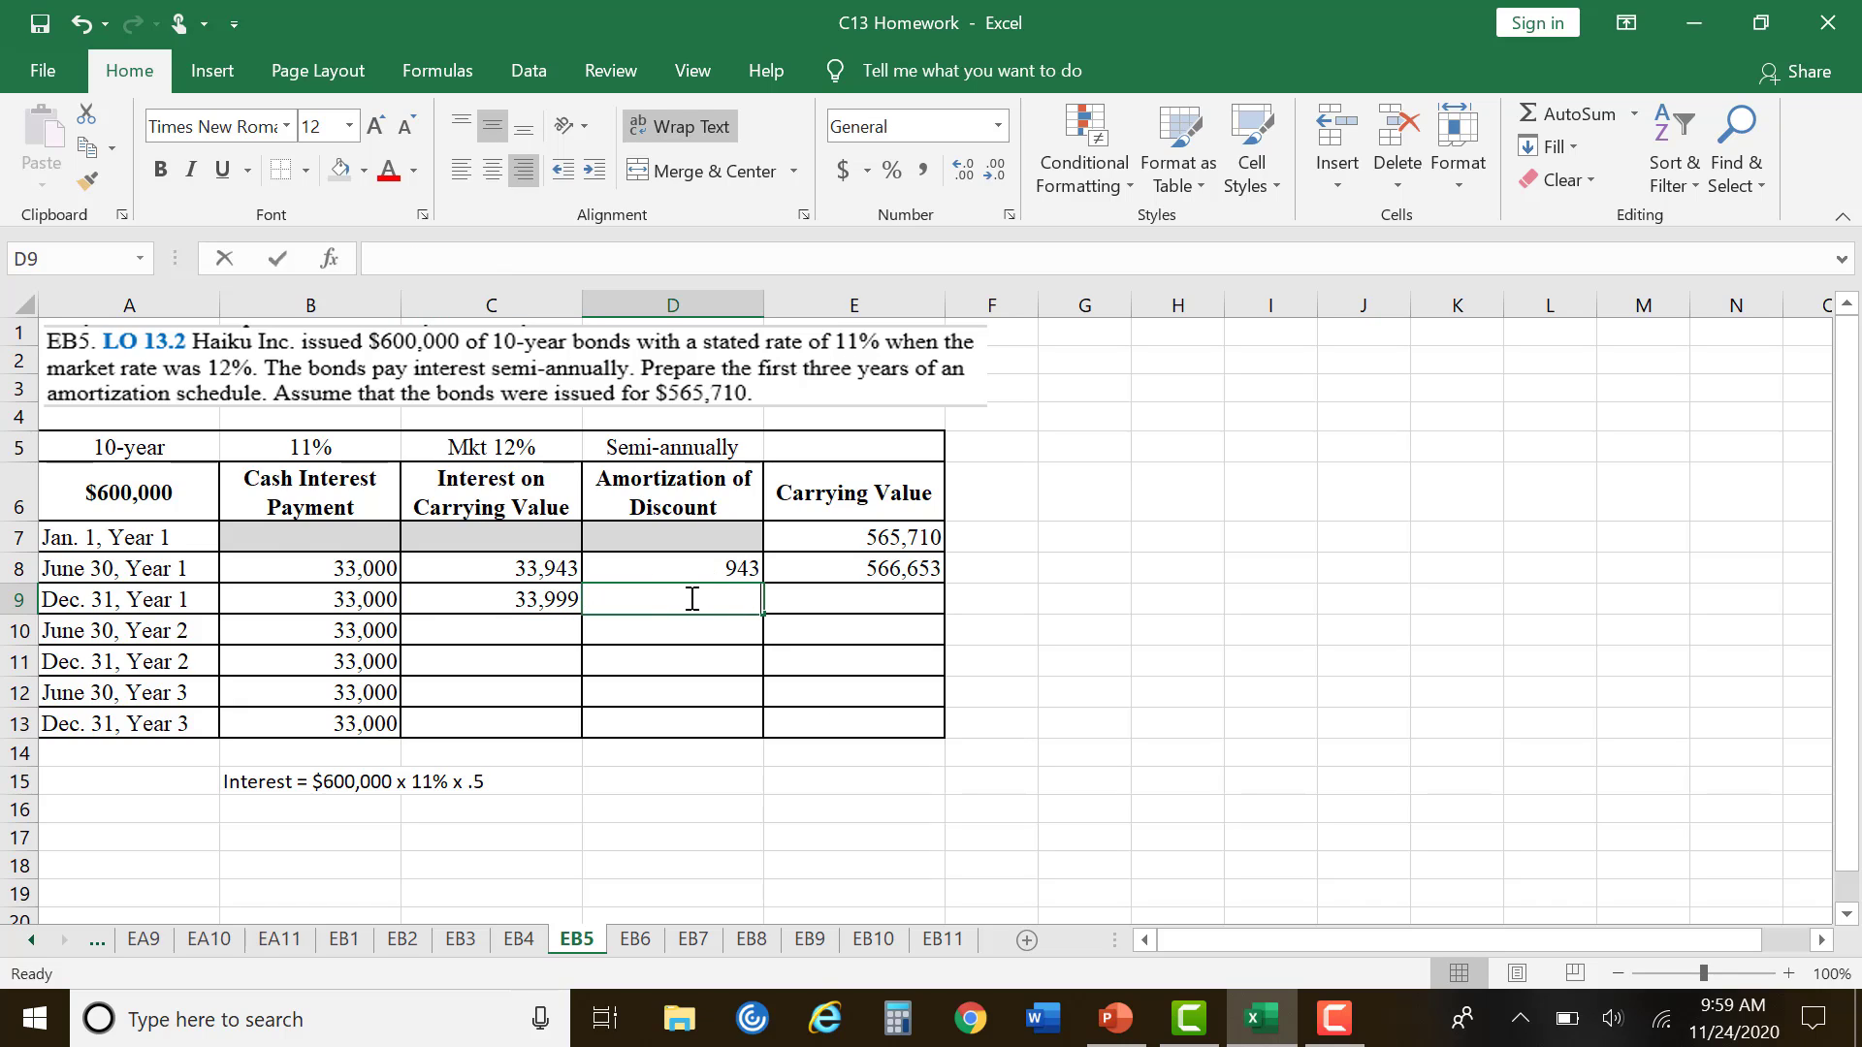
text(9999)
key(BackSpace)
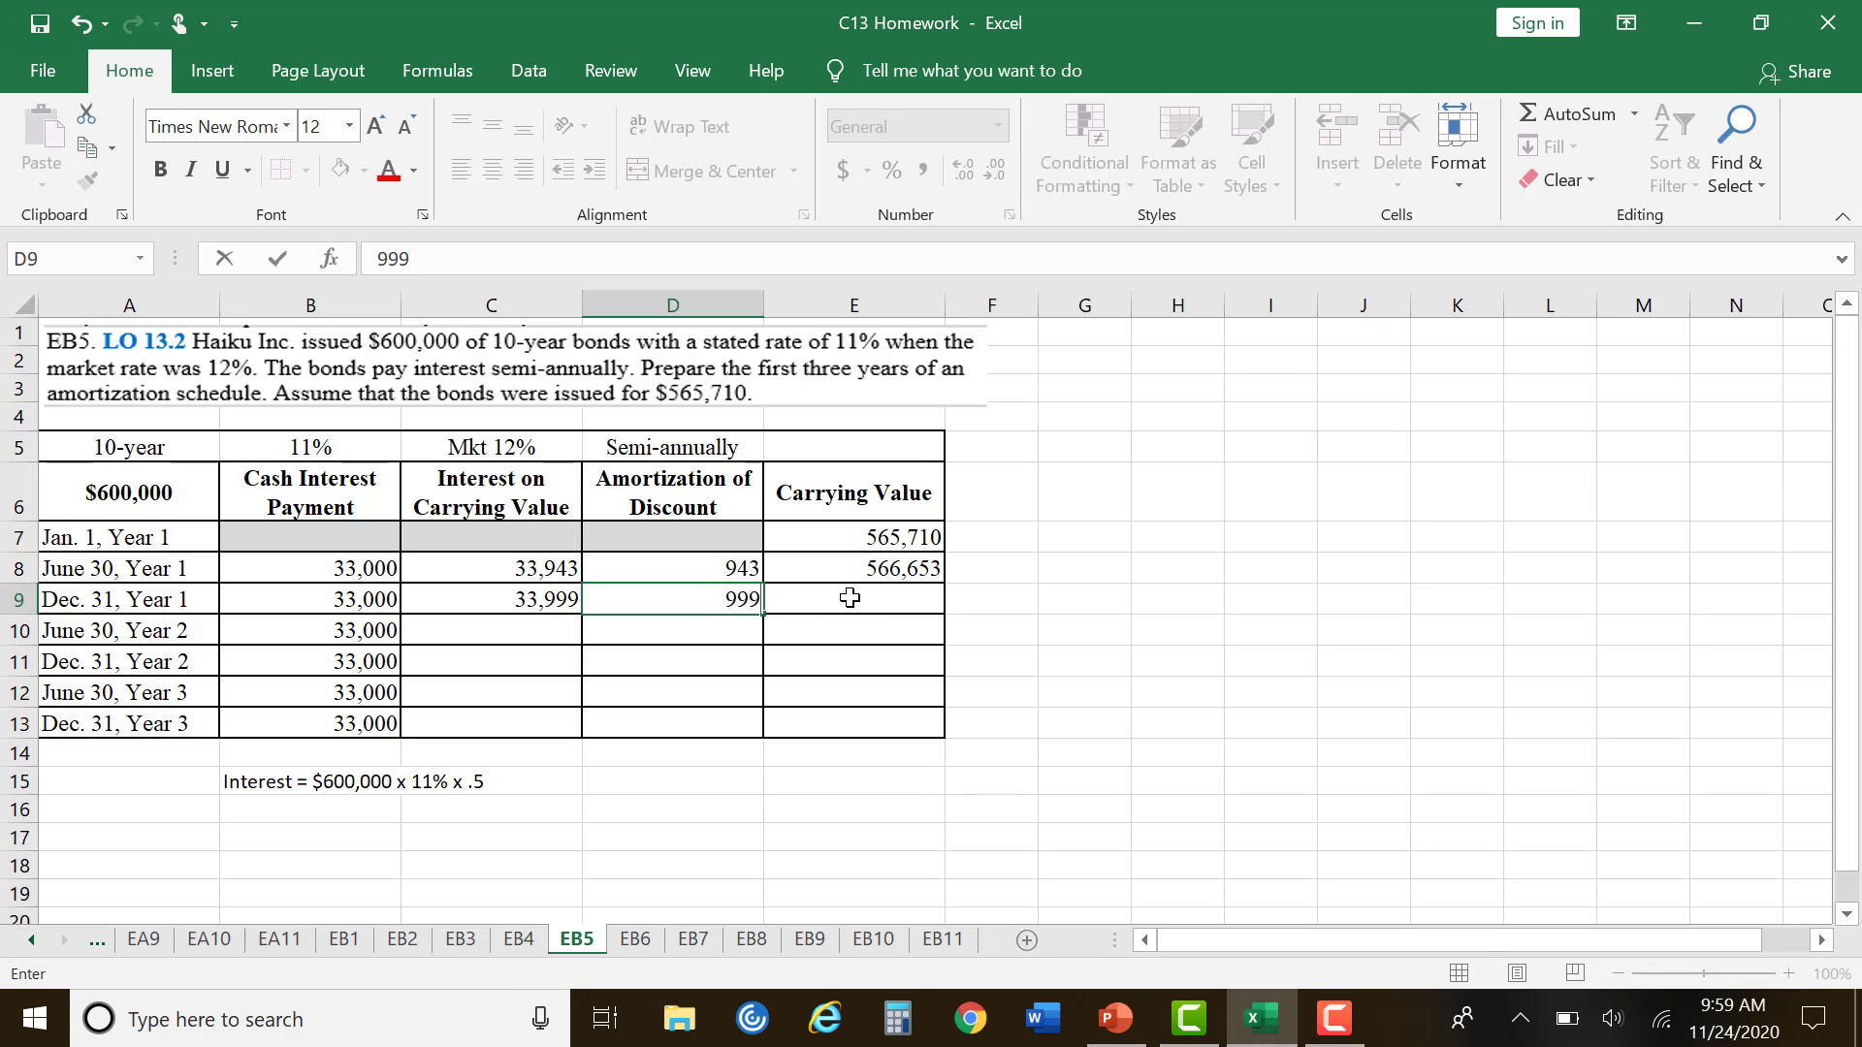
Step: Calculate the Dec. 31, Year 1 carrying value in E9 with =E8+D9
click(846, 597)
text(=)
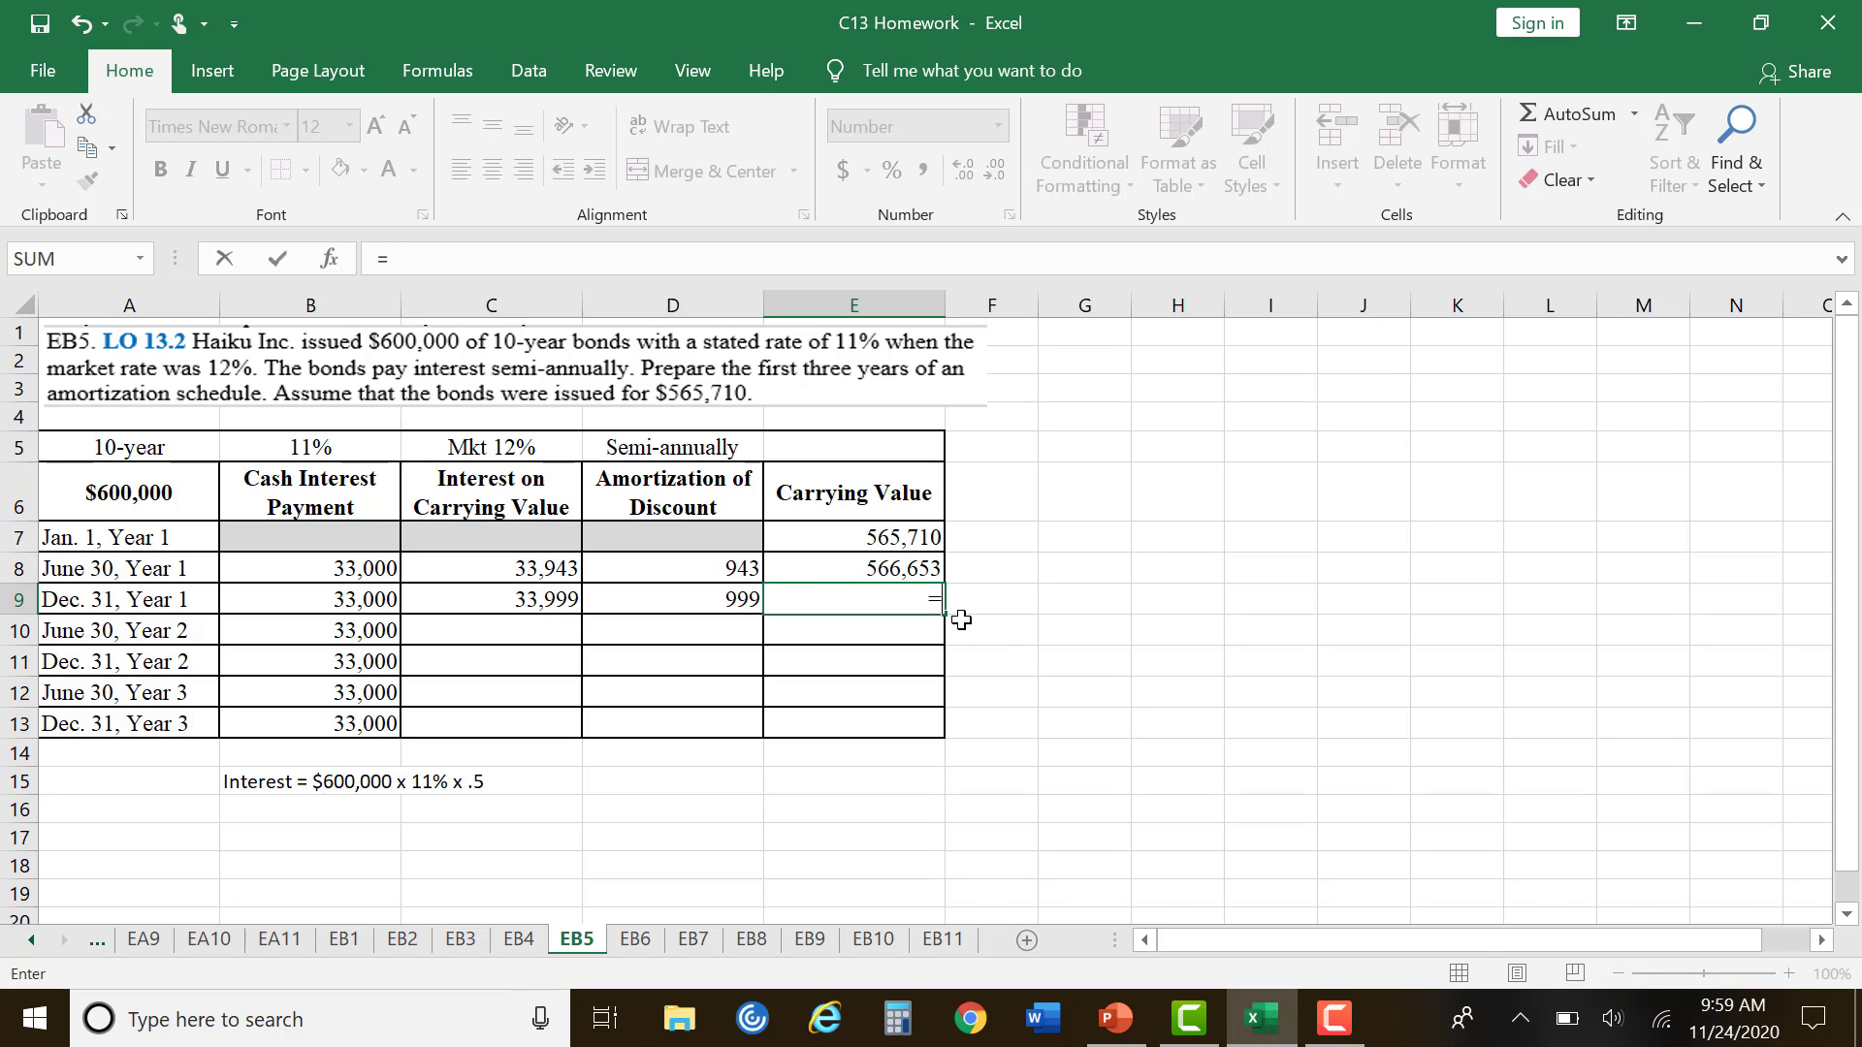
click(926, 568)
text(+)
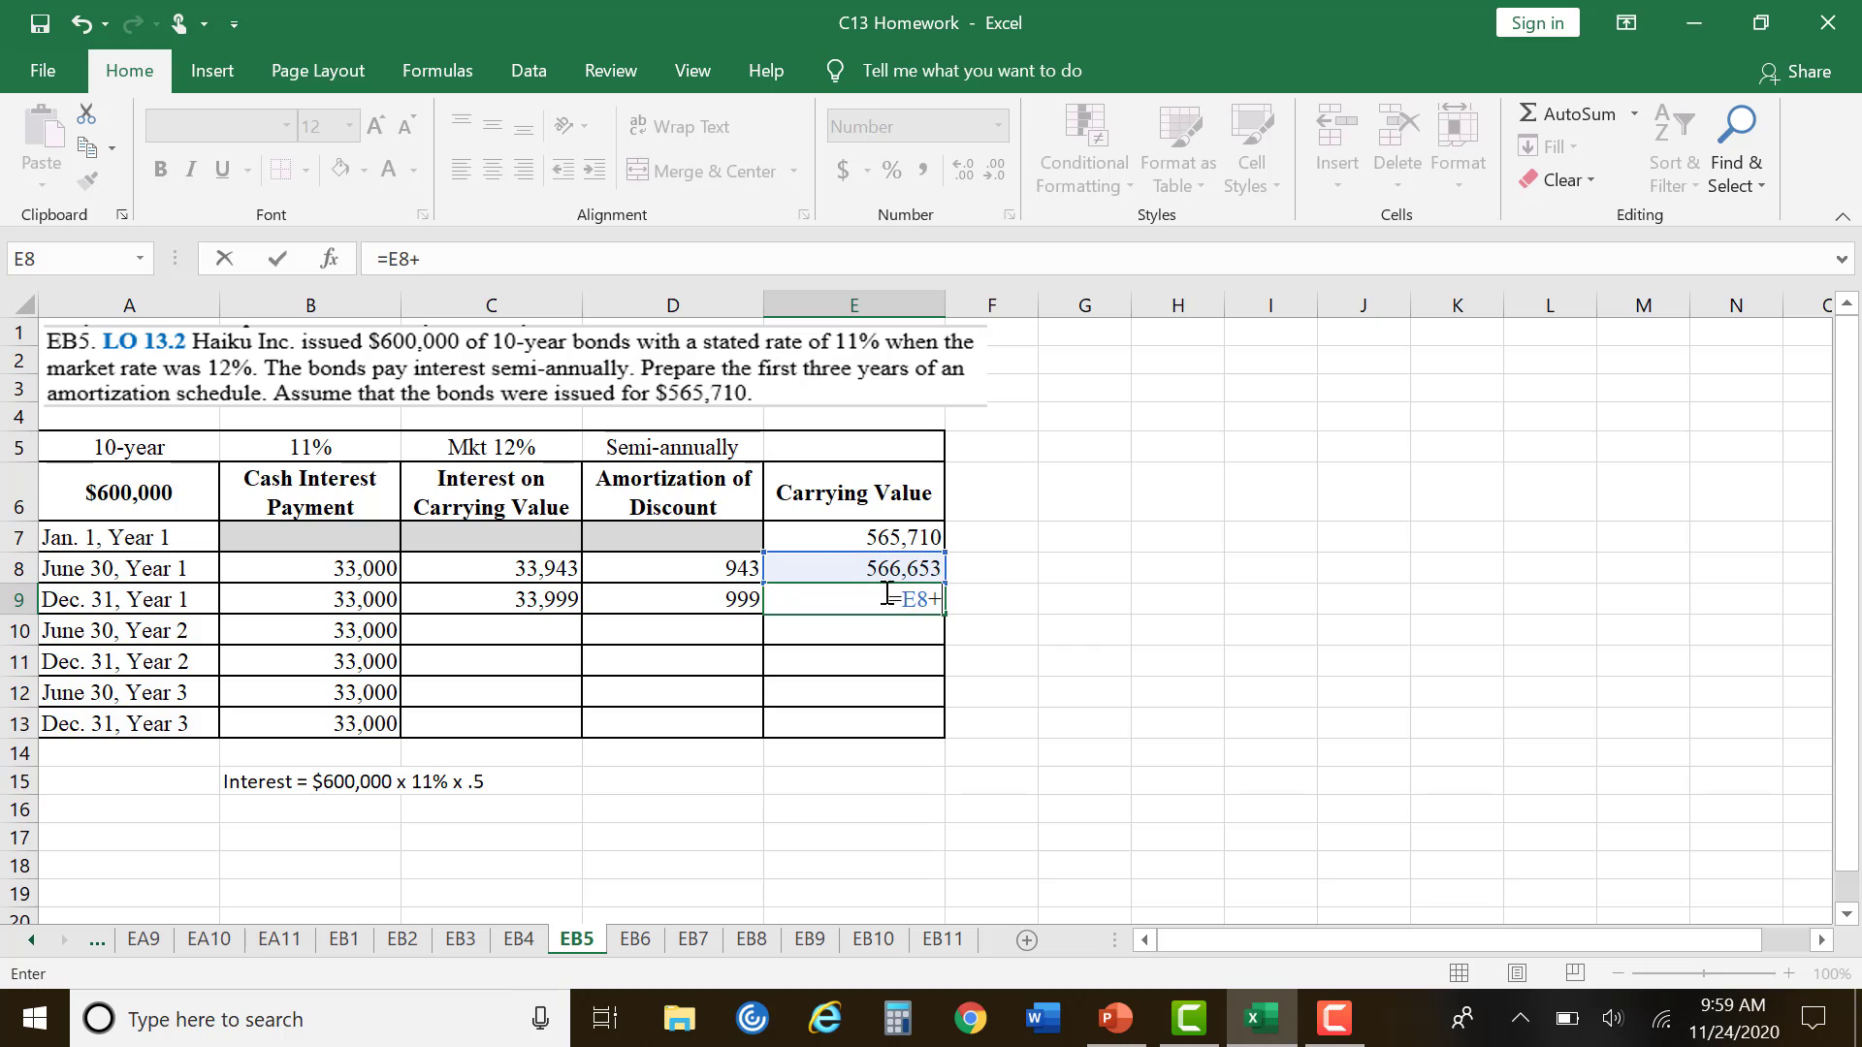
click(734, 593)
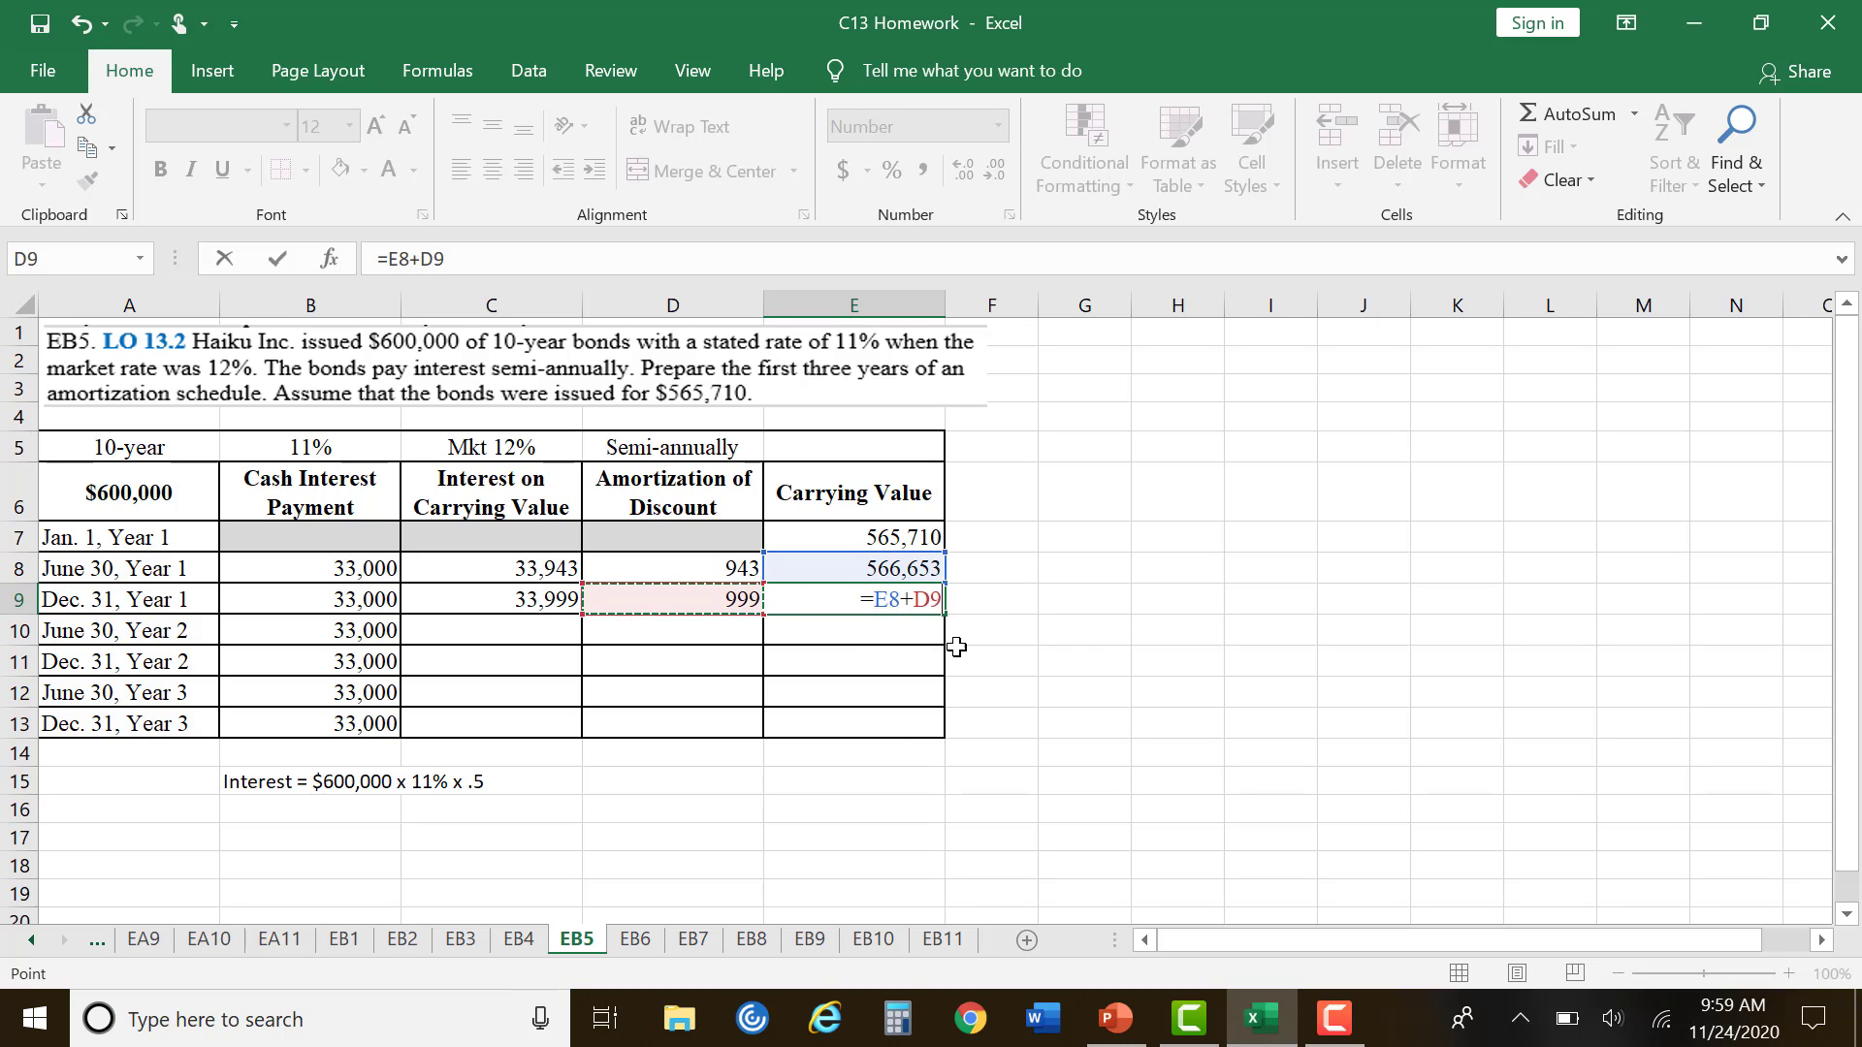
key(Return)
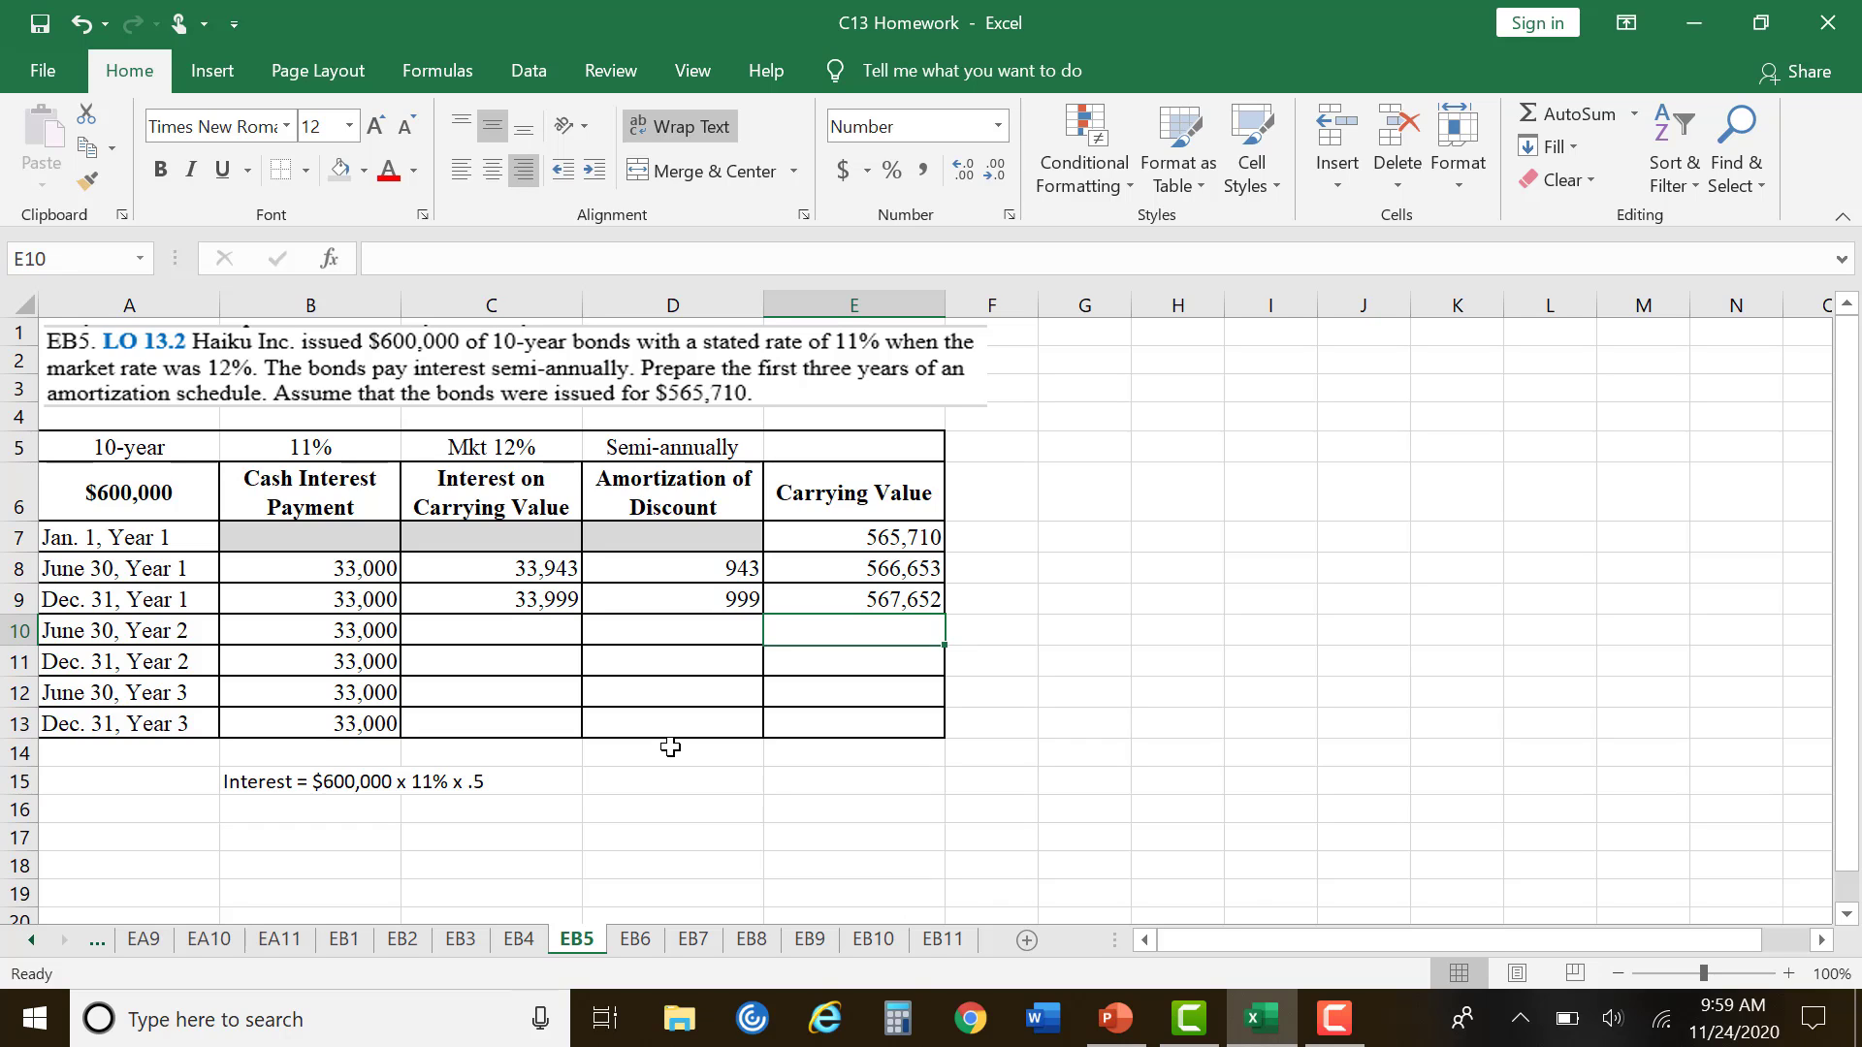
Step: Switch to PowerPoint to review the Figure 13.9 bond amortization table and return to the Excel workbook
click(1115, 1018)
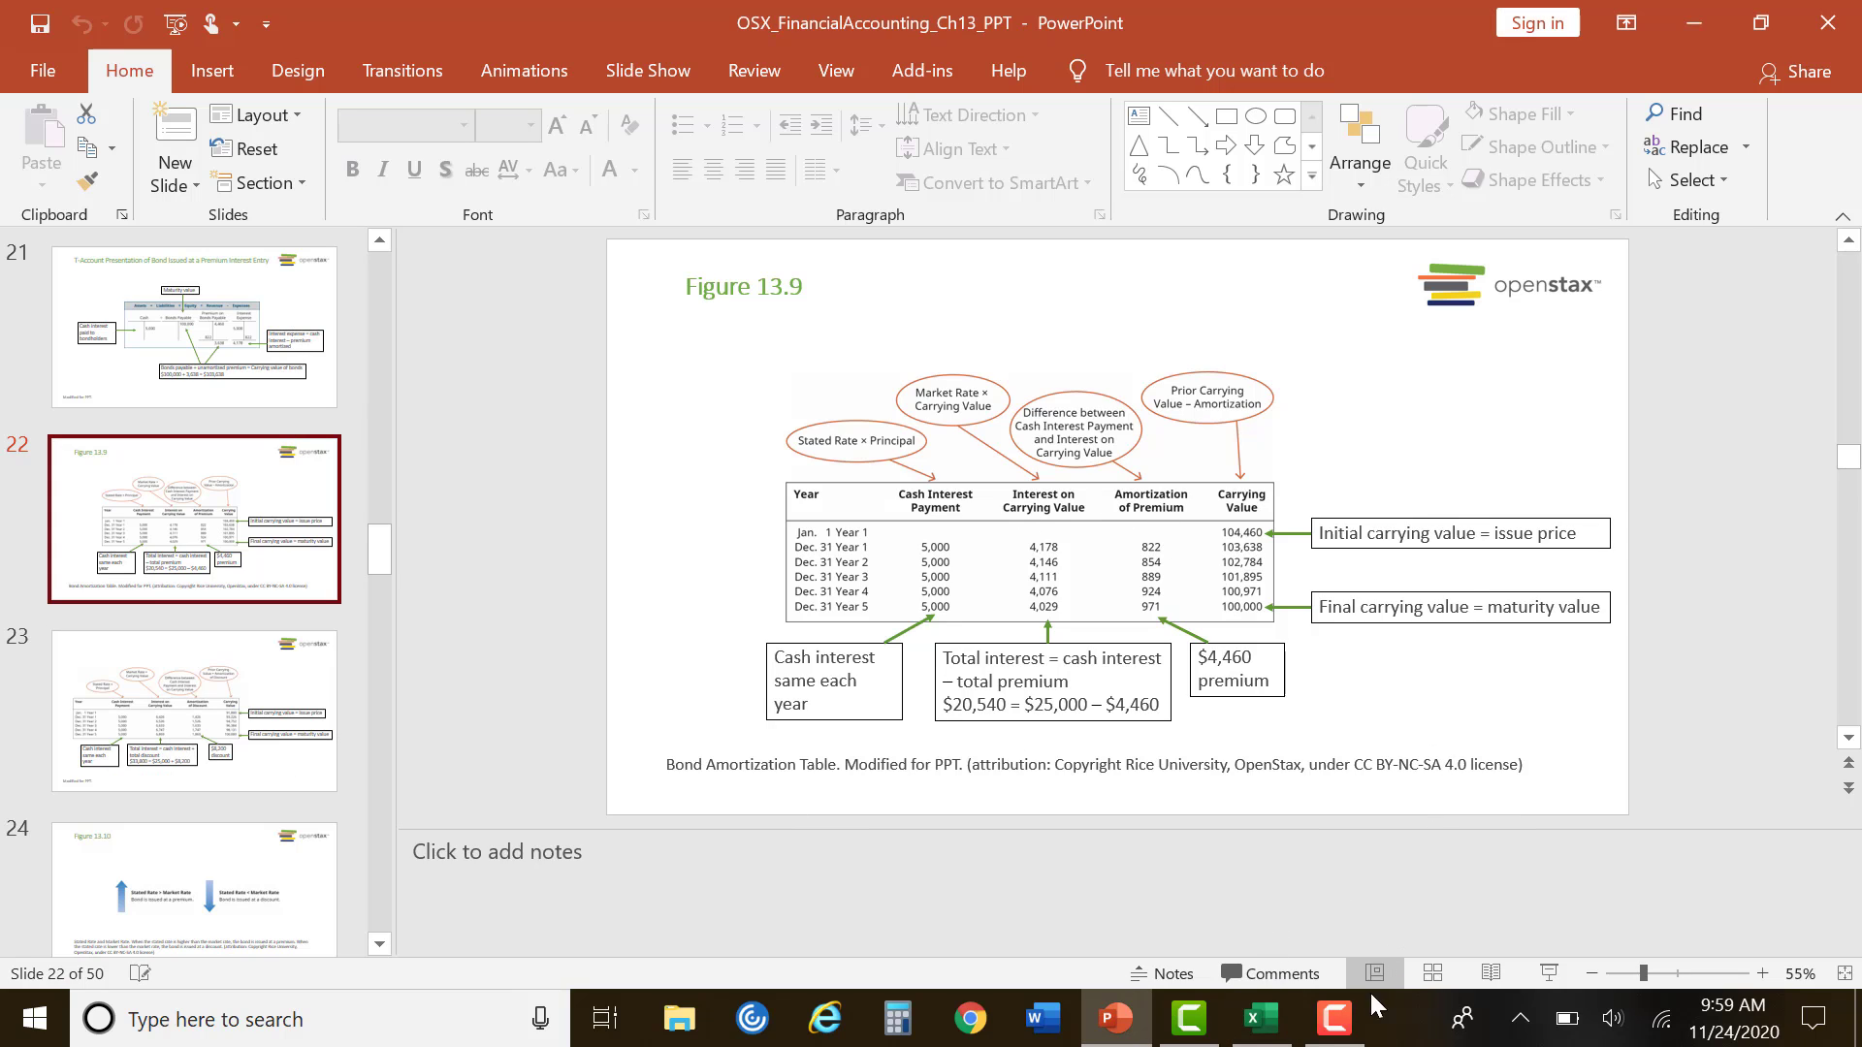
click(1261, 1018)
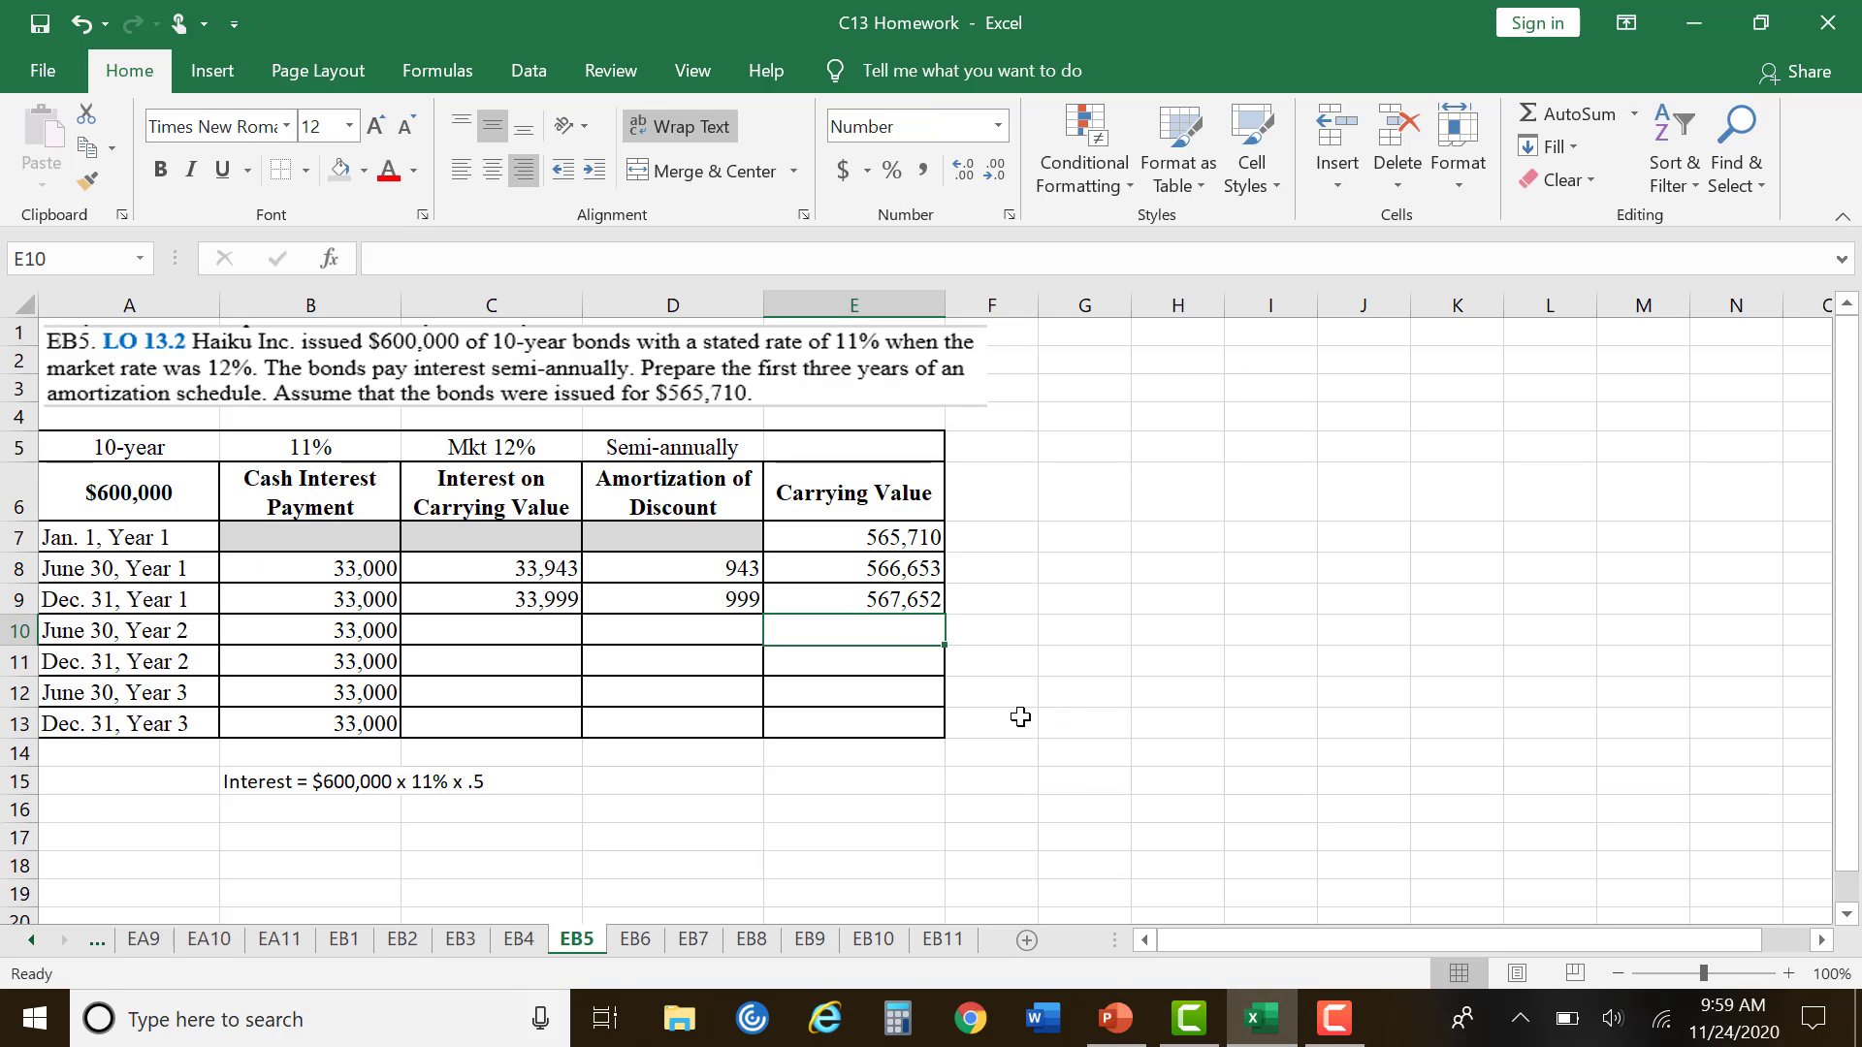
Step: Open the EB6 worksheet and widen column A so each date label fits on one line
click(640, 941)
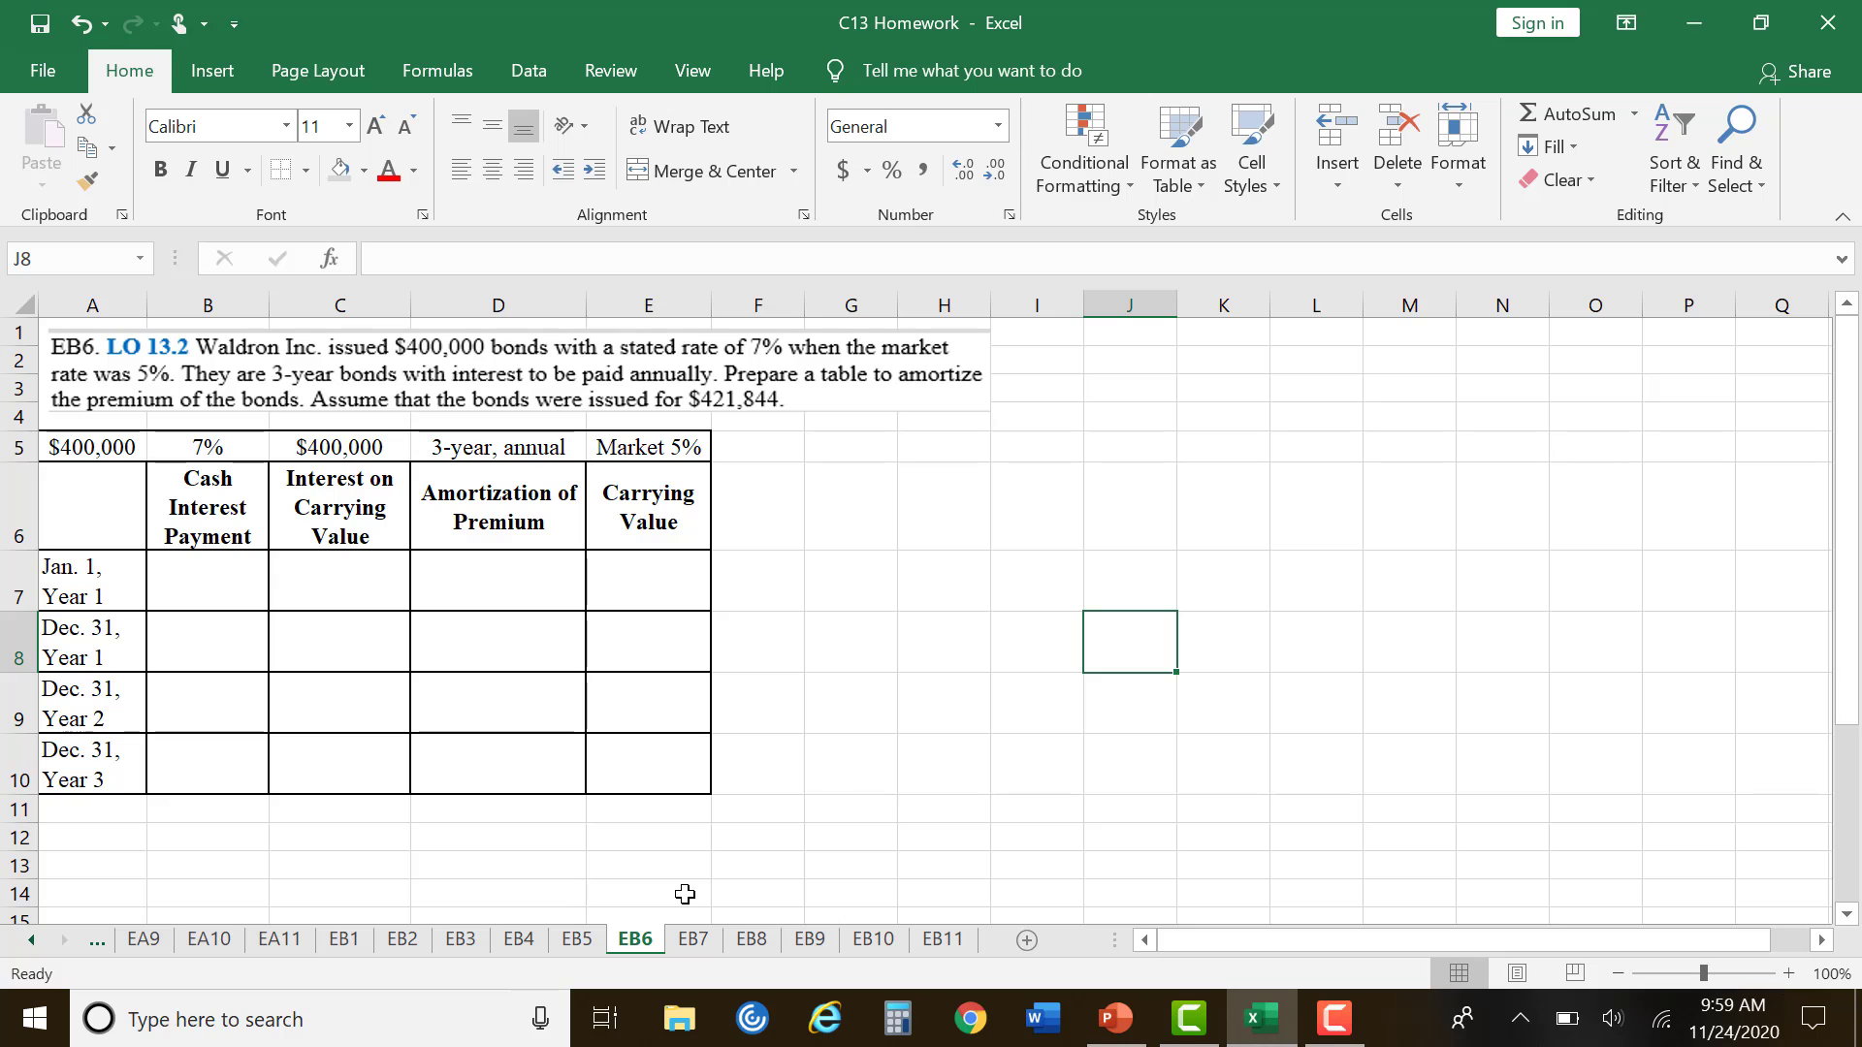
click(951, 596)
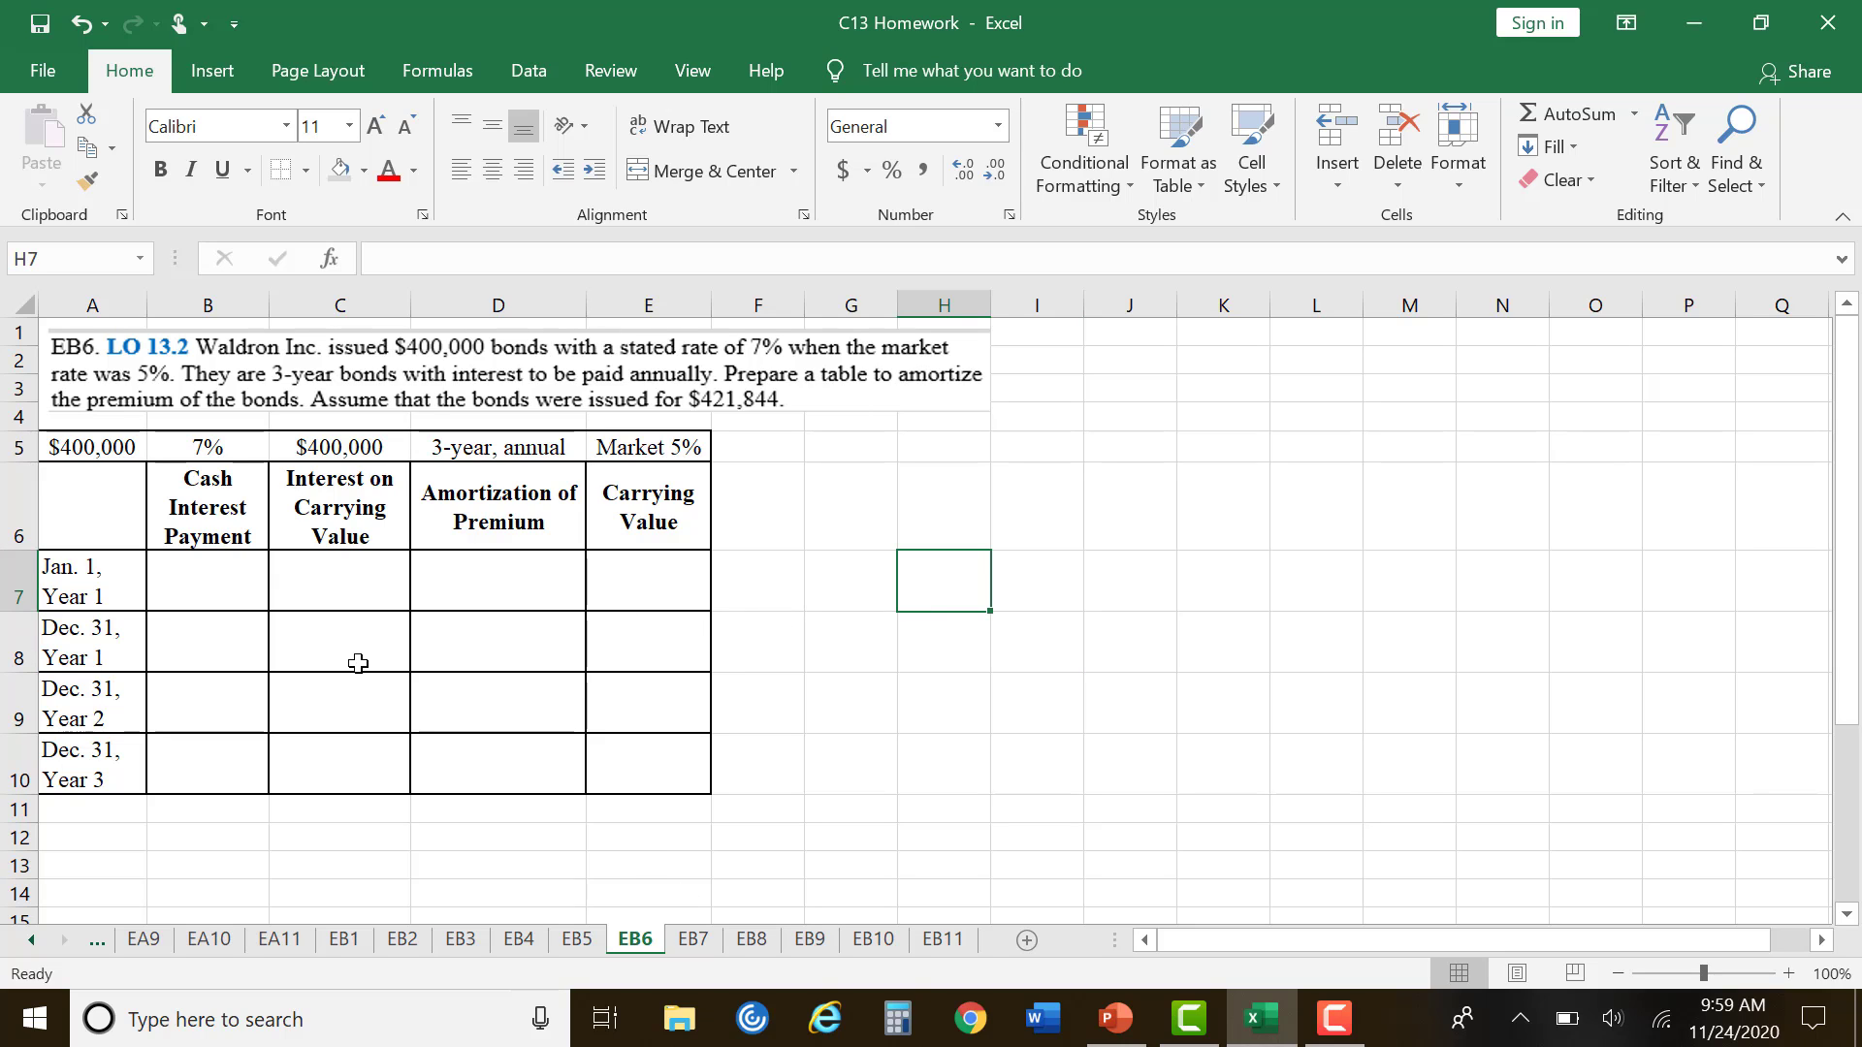
drag(143, 304, 236, 304)
click(373, 640)
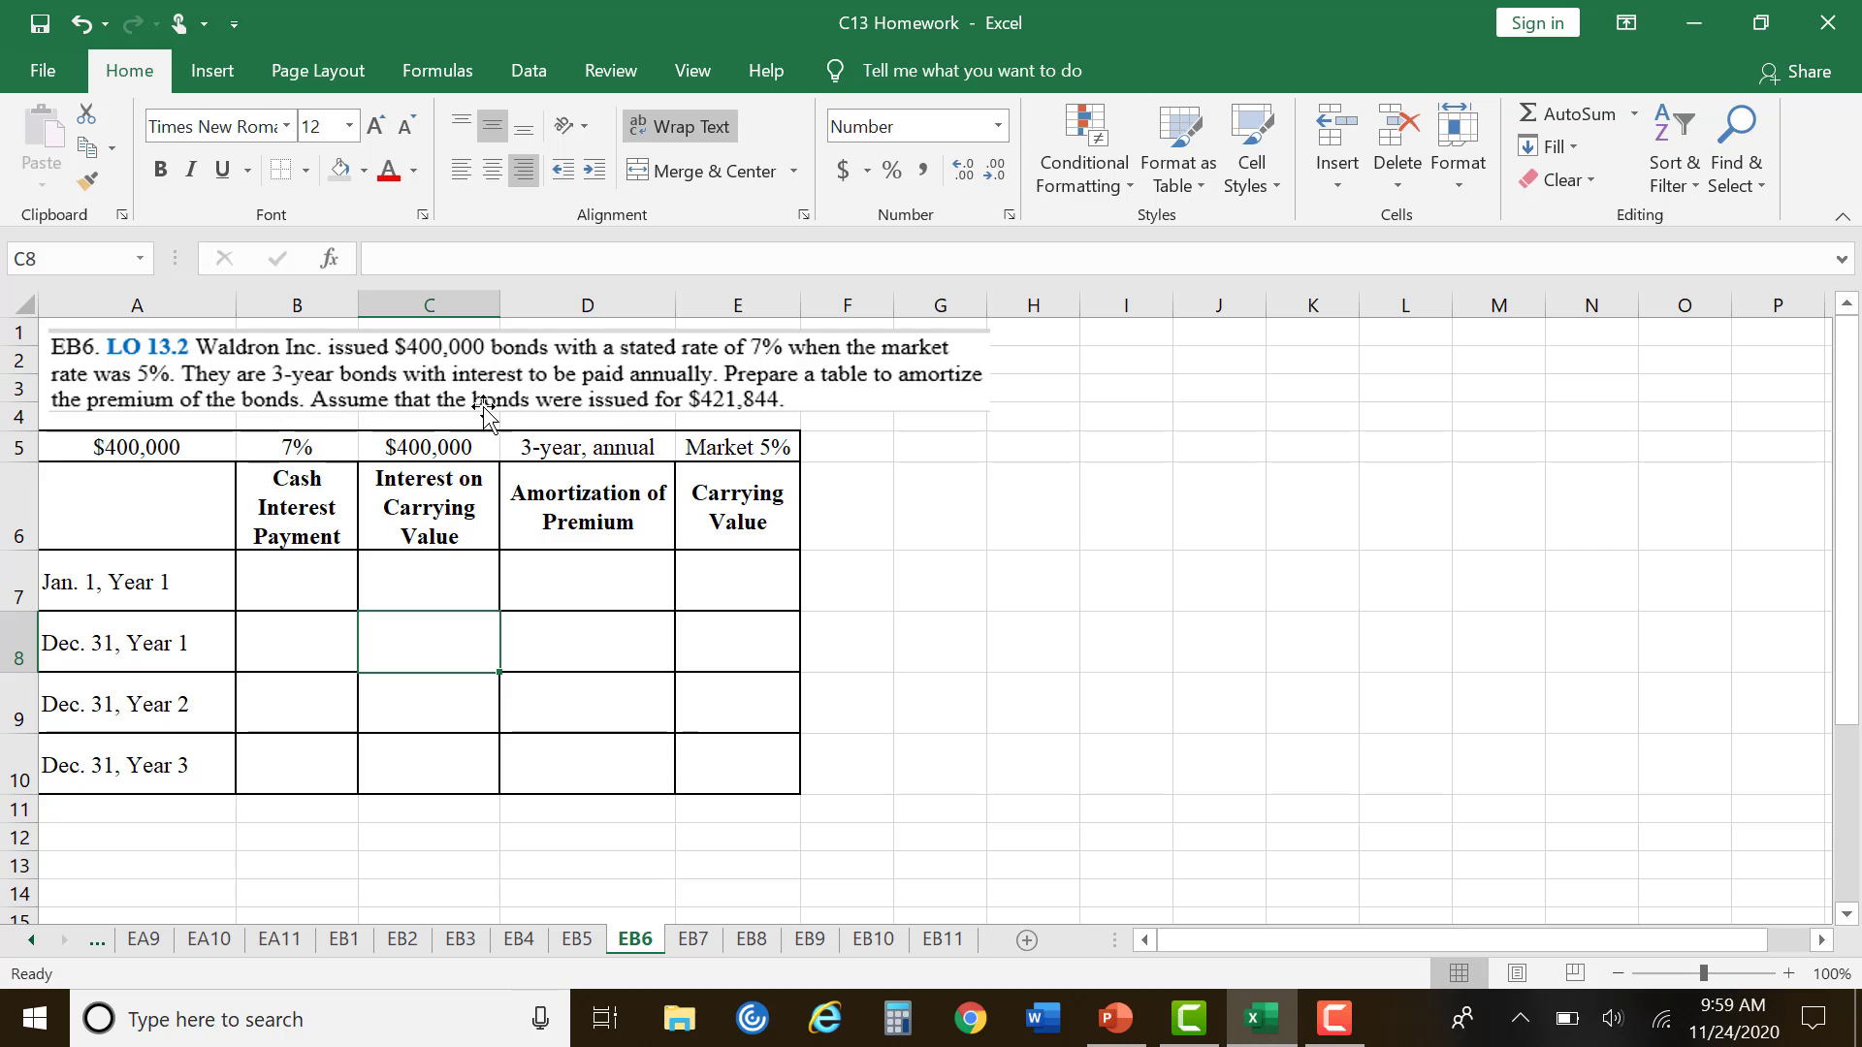
Step: Shade the unused Jan. 1, Year 1 cells B7:D7 grey
click(302, 582)
drag(446, 584, 563, 580)
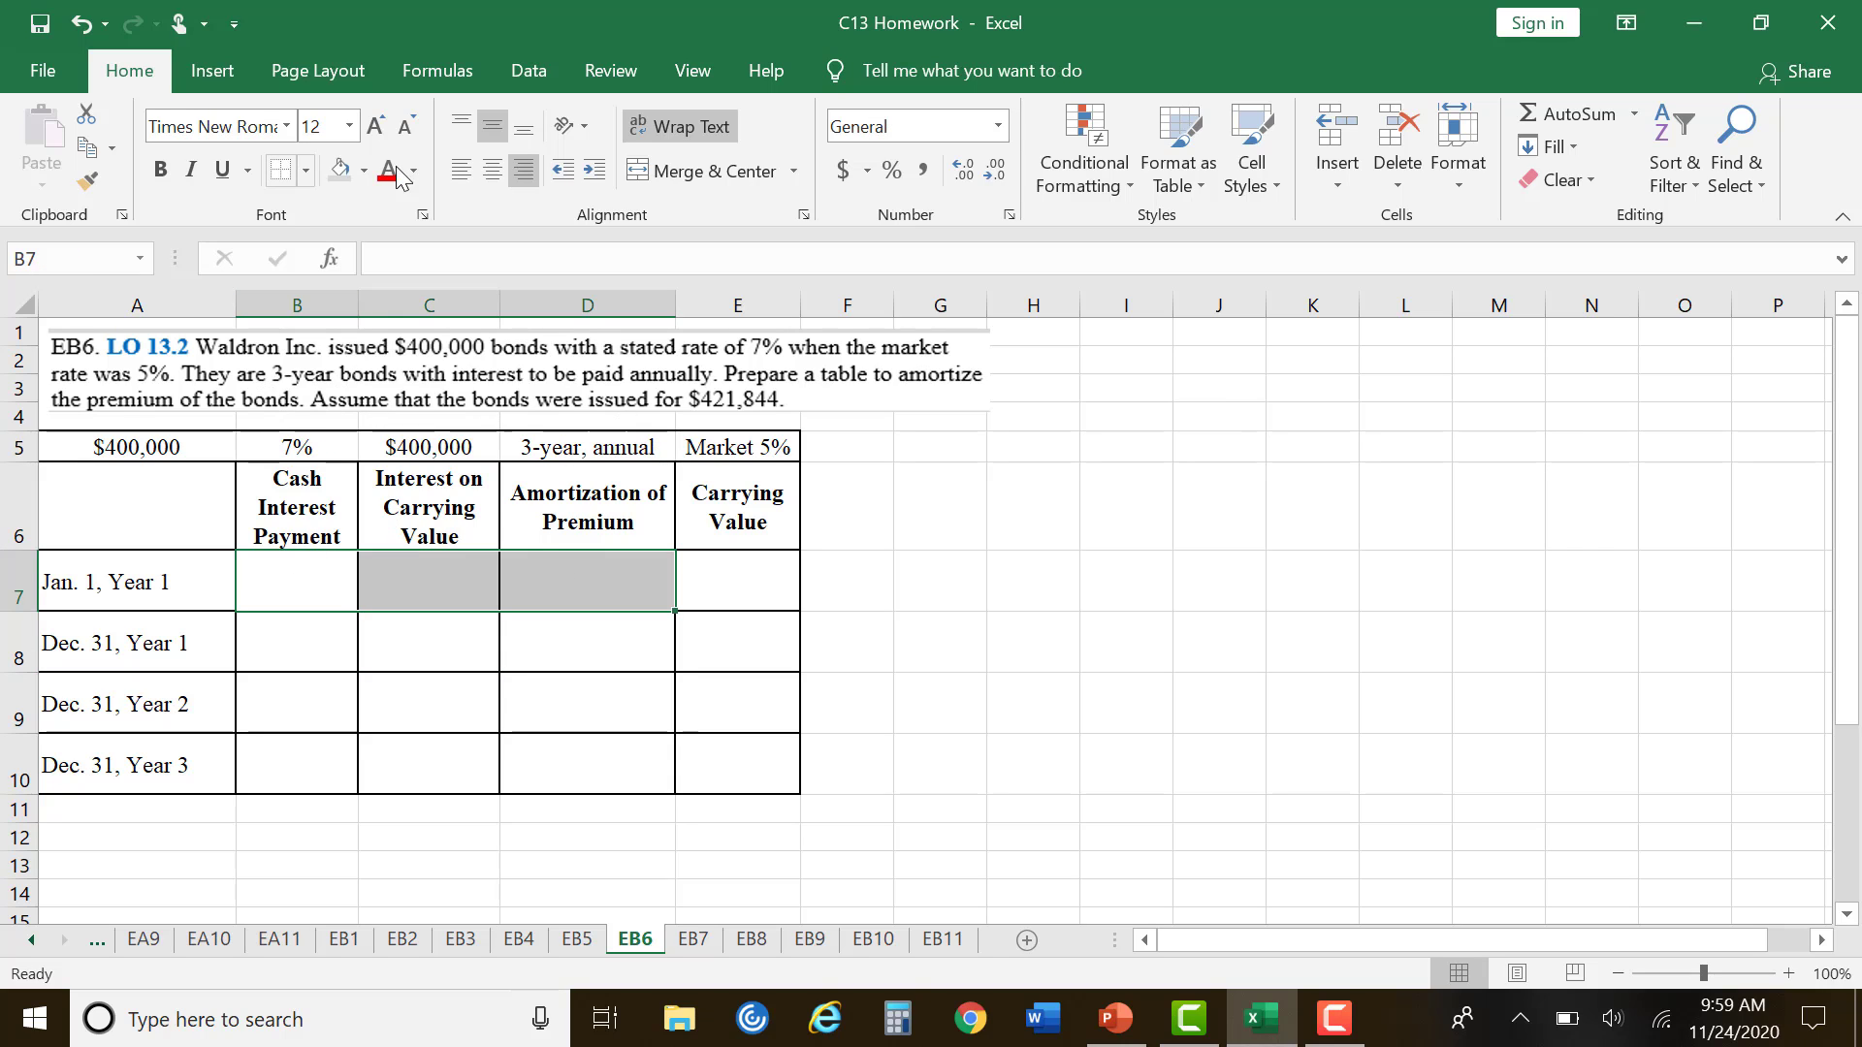
drag(988, 512, 897, 493)
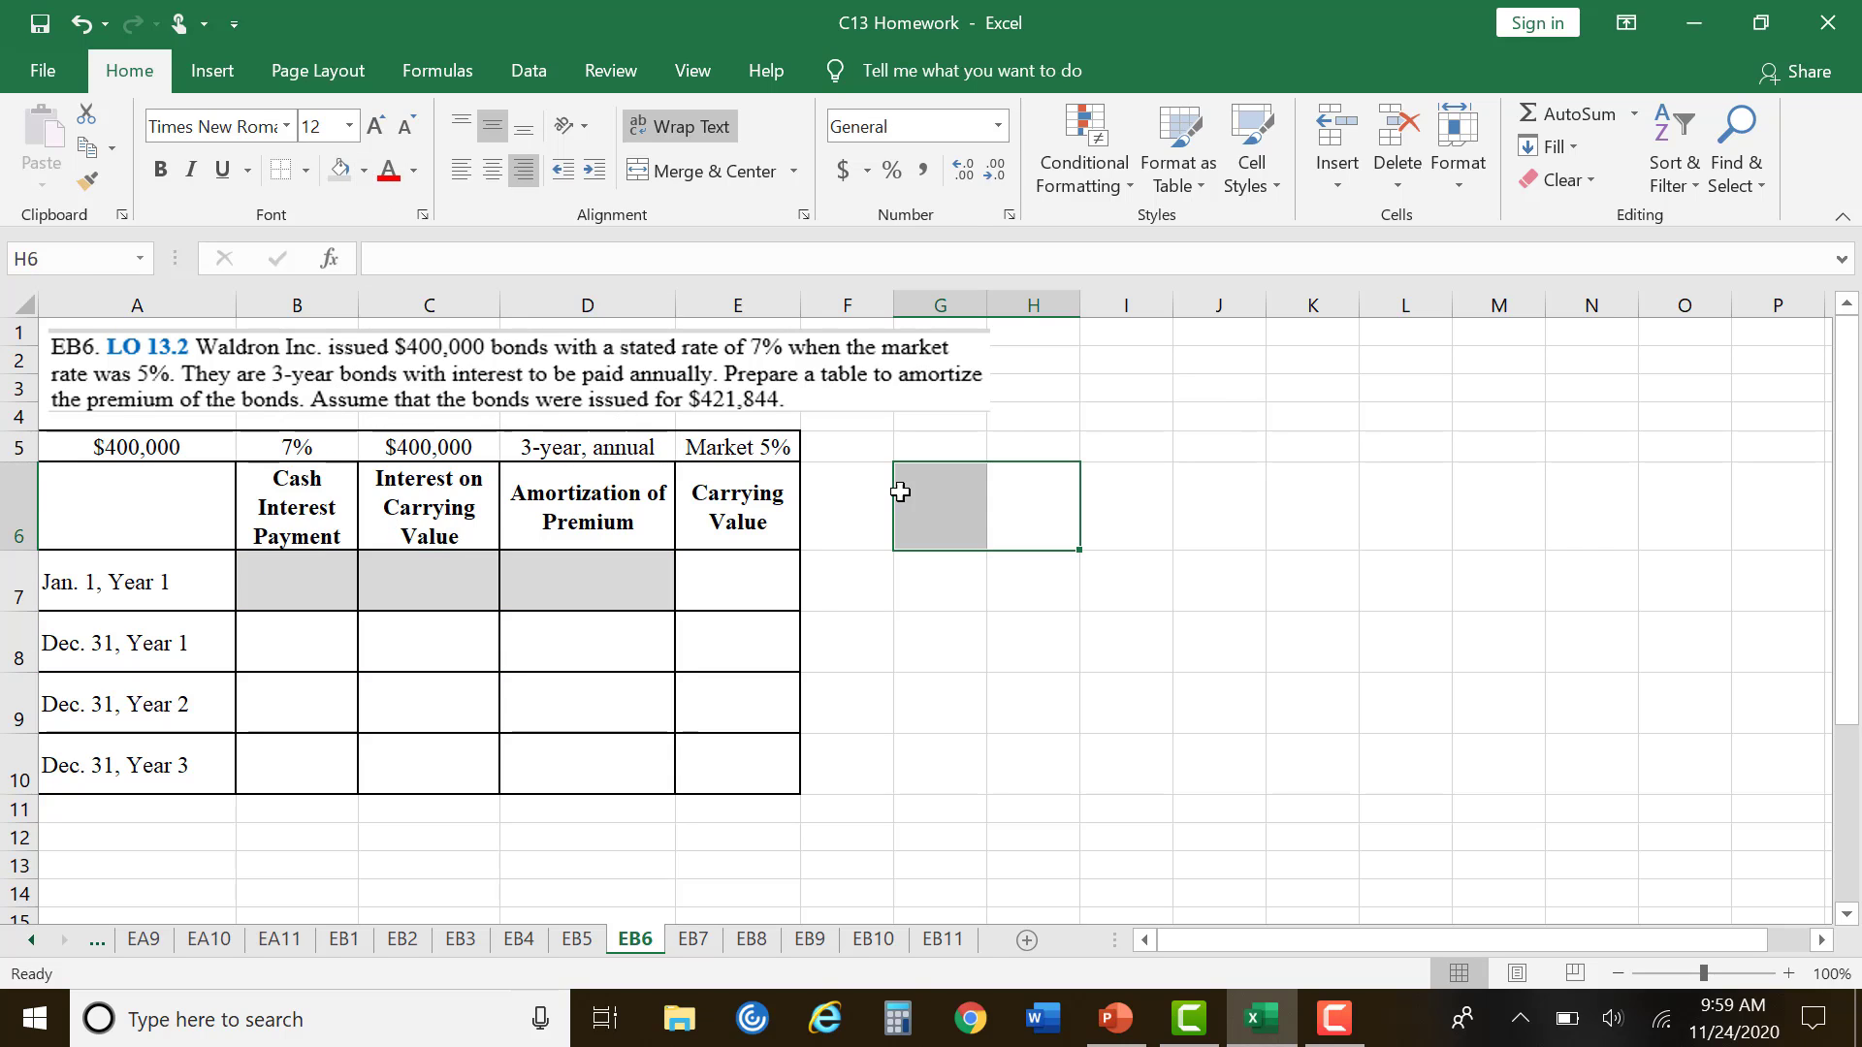
click(749, 584)
text(400,0)
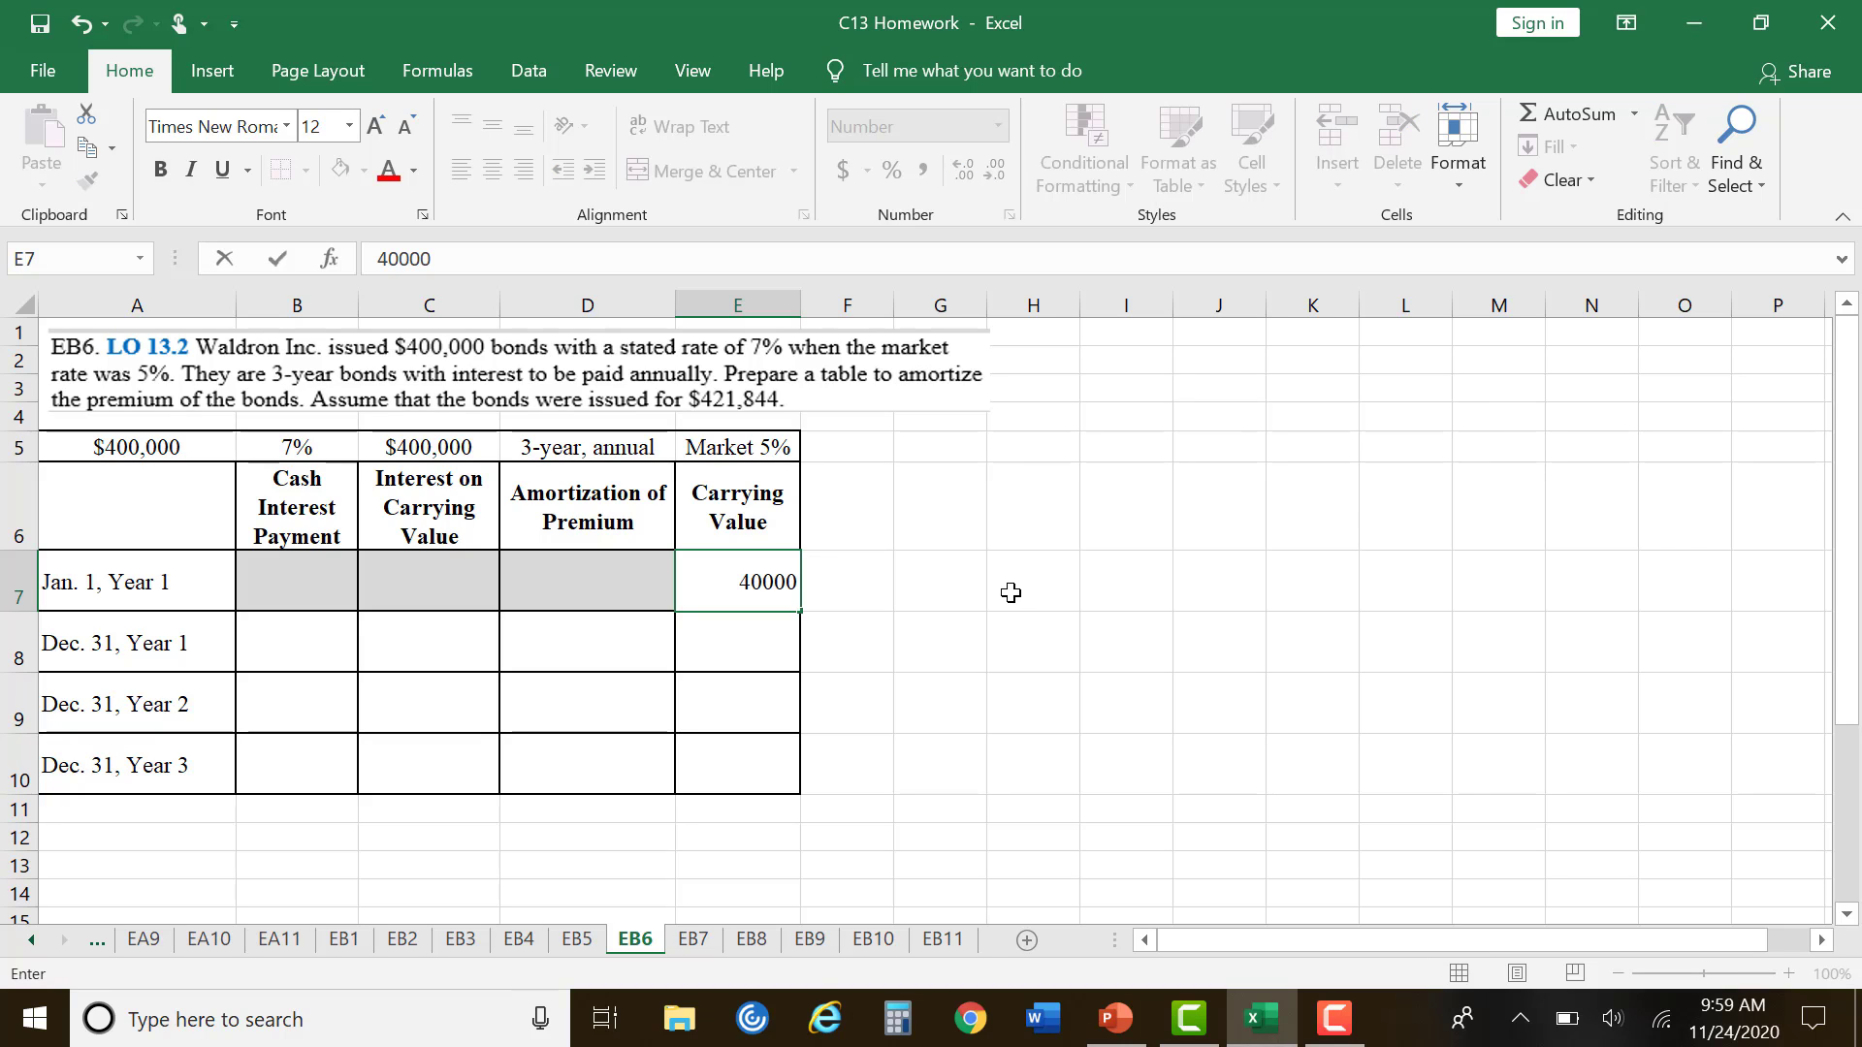
text(0)
key(BackSpace)
key(BackSpace)
key(BackSpace)
key(BackSpace)
key(BackSpace)
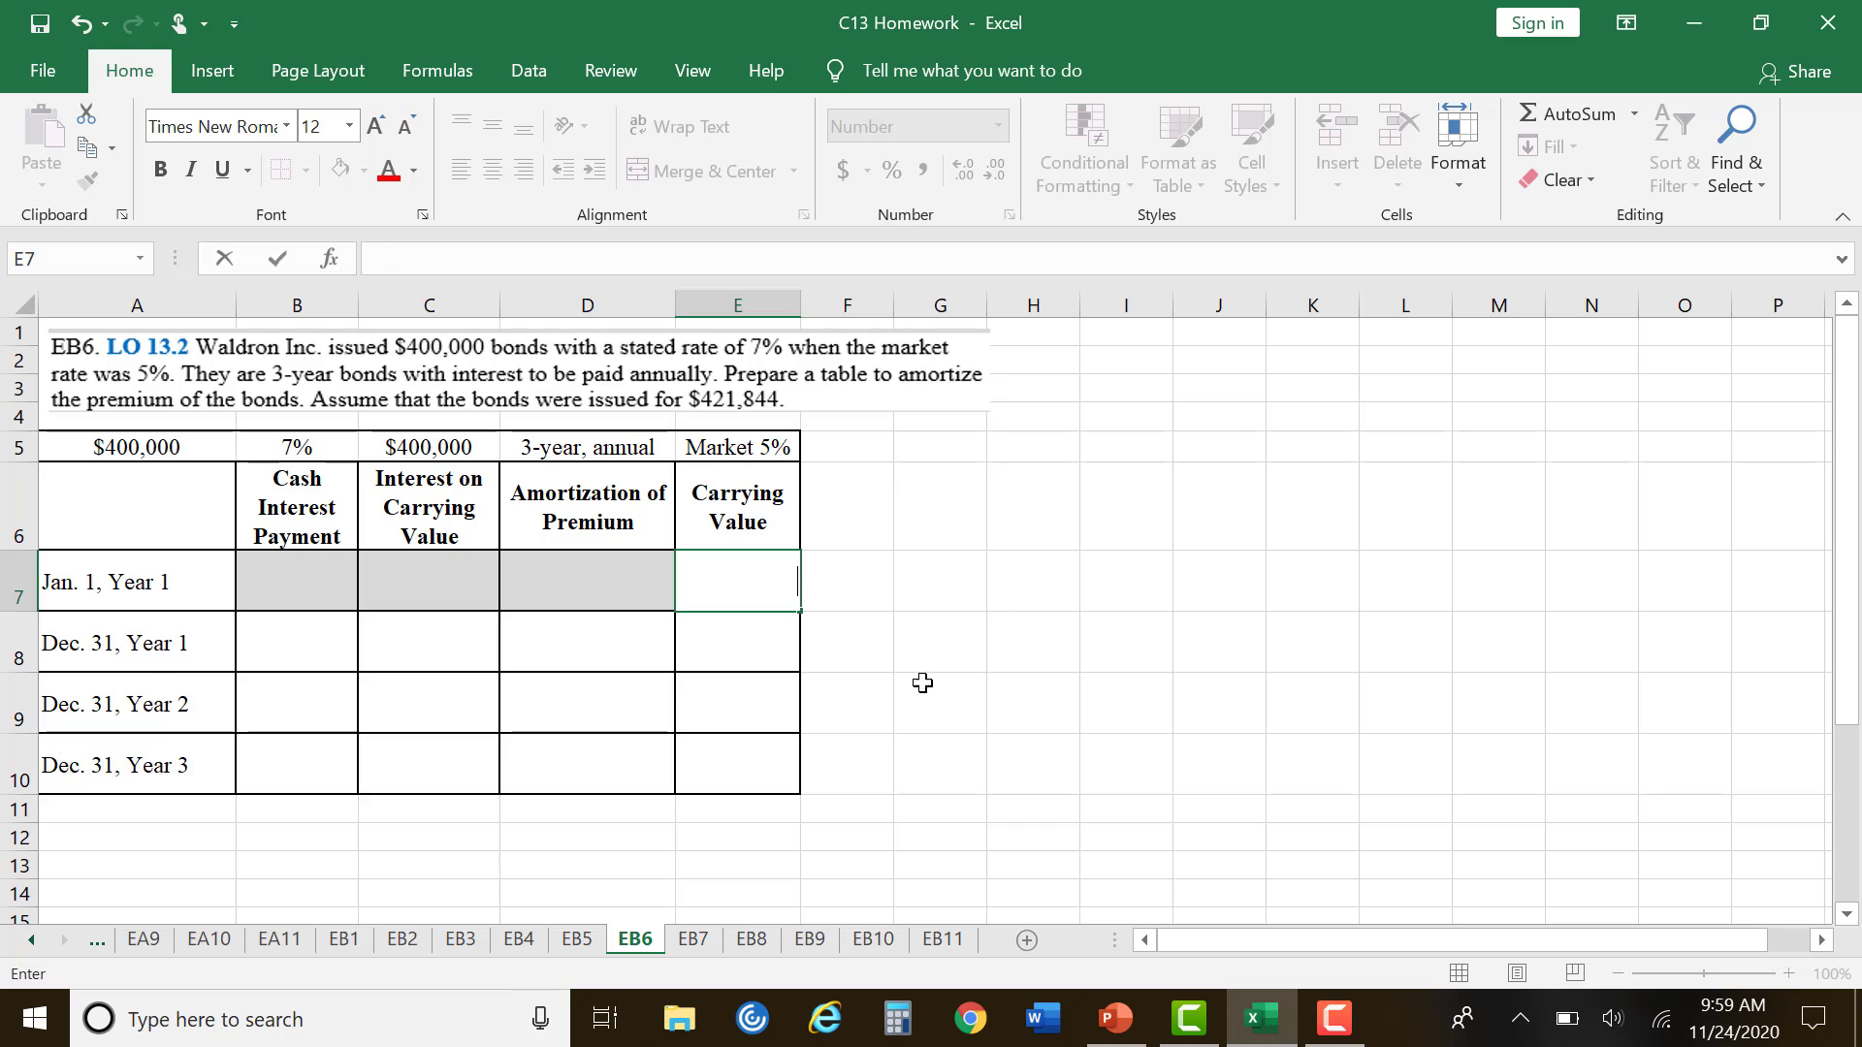
click(922, 682)
Step: Enter the issue price 421,844 as the Jan. 1, Year 1 carrying value in E7
click(752, 566)
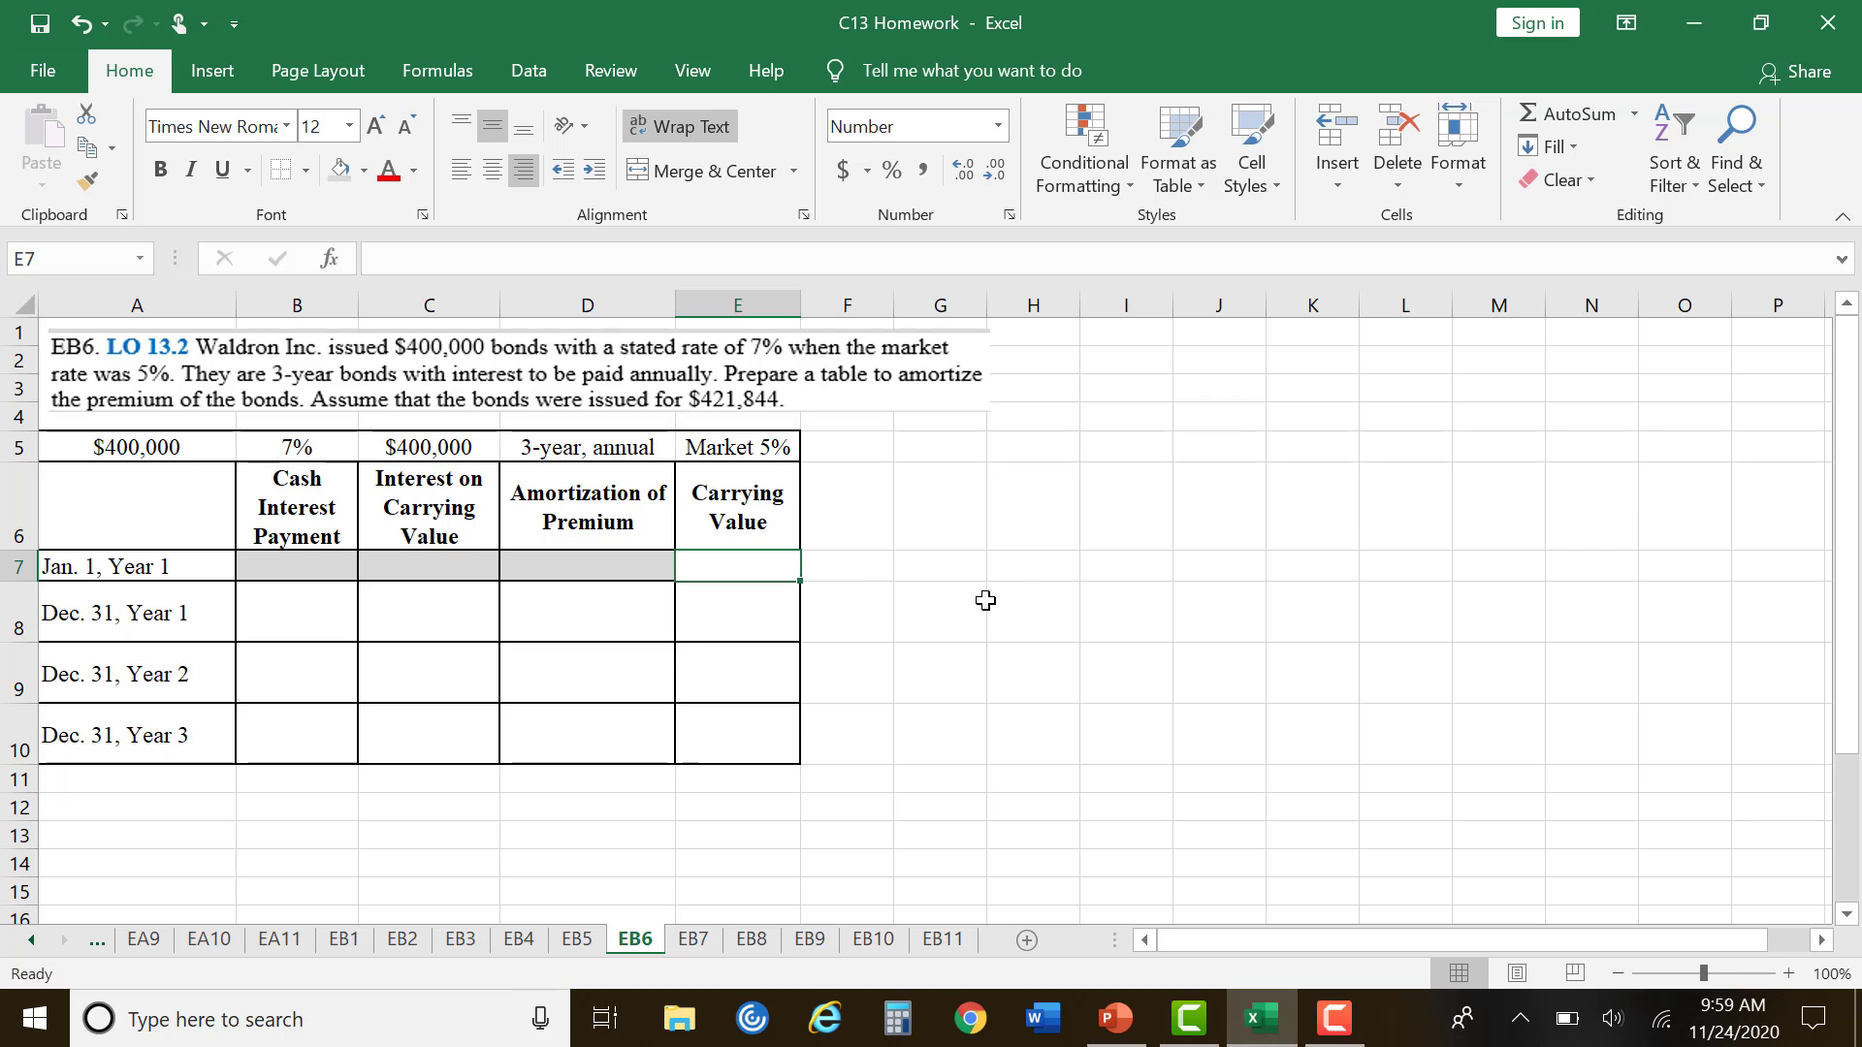
text(421)
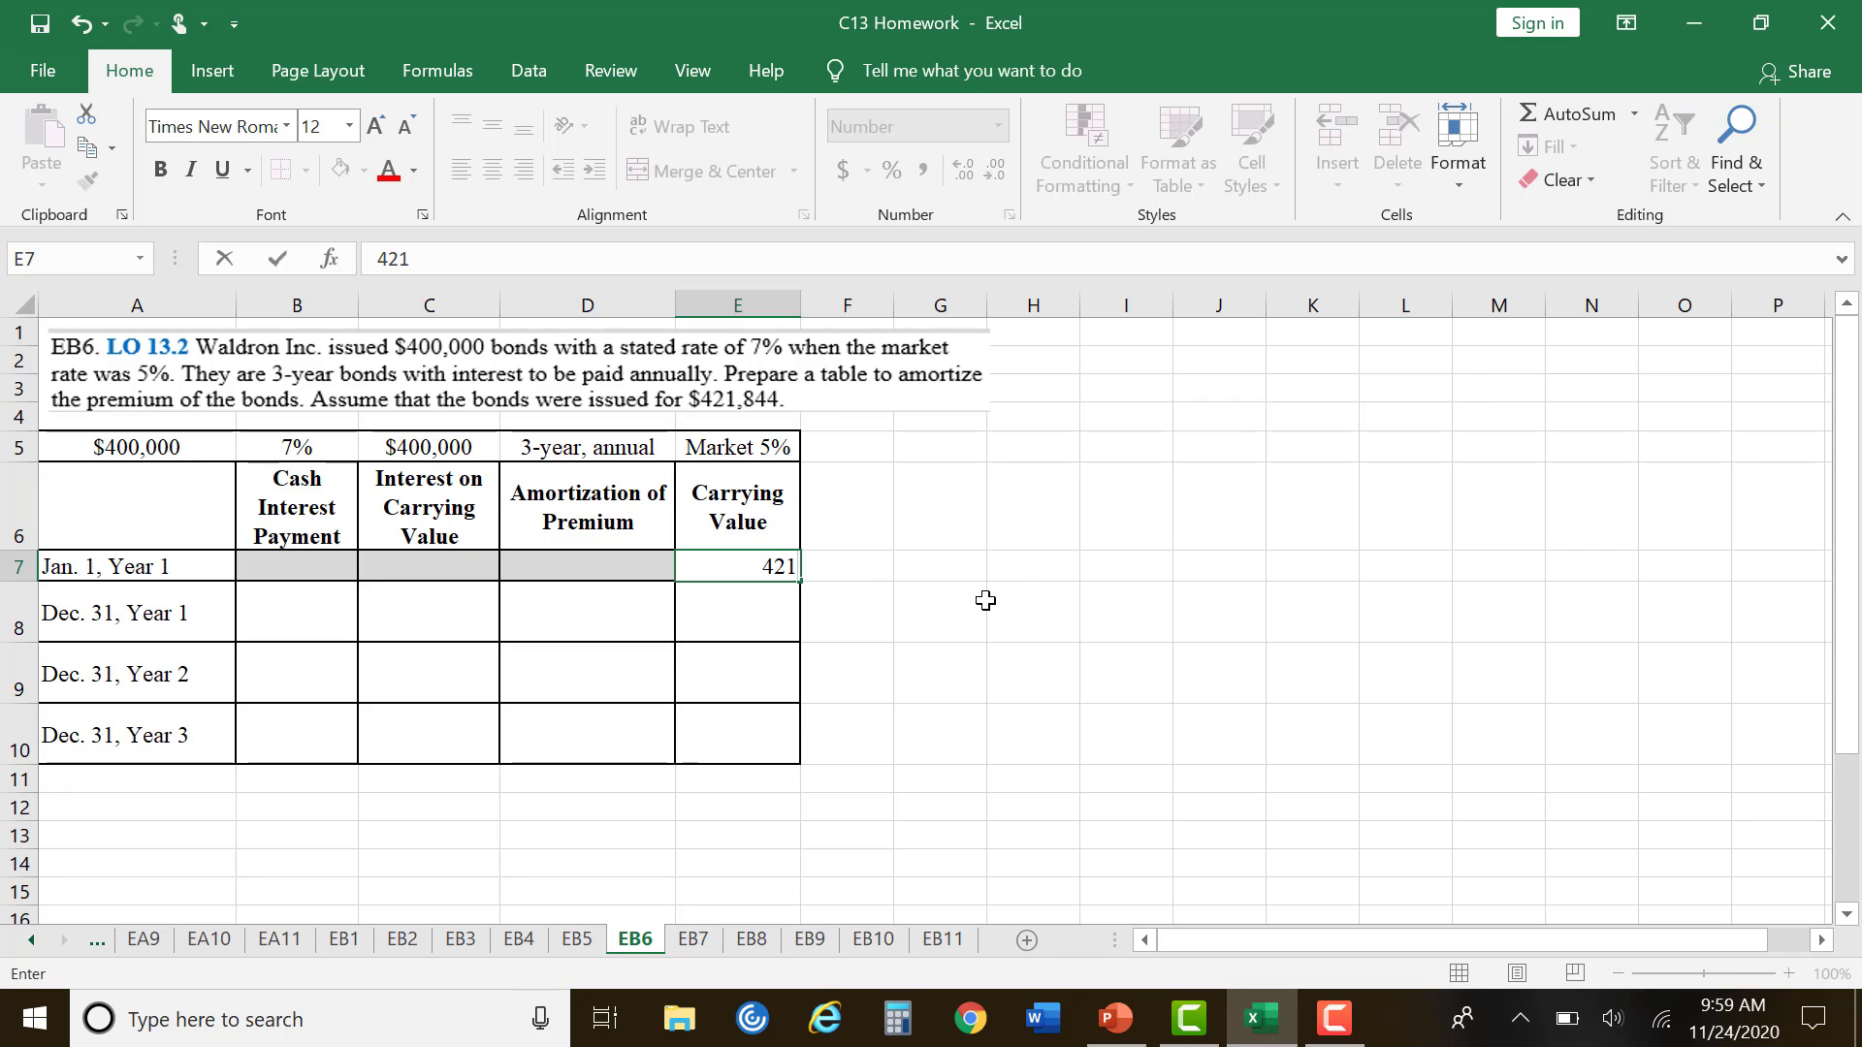
text(,844)
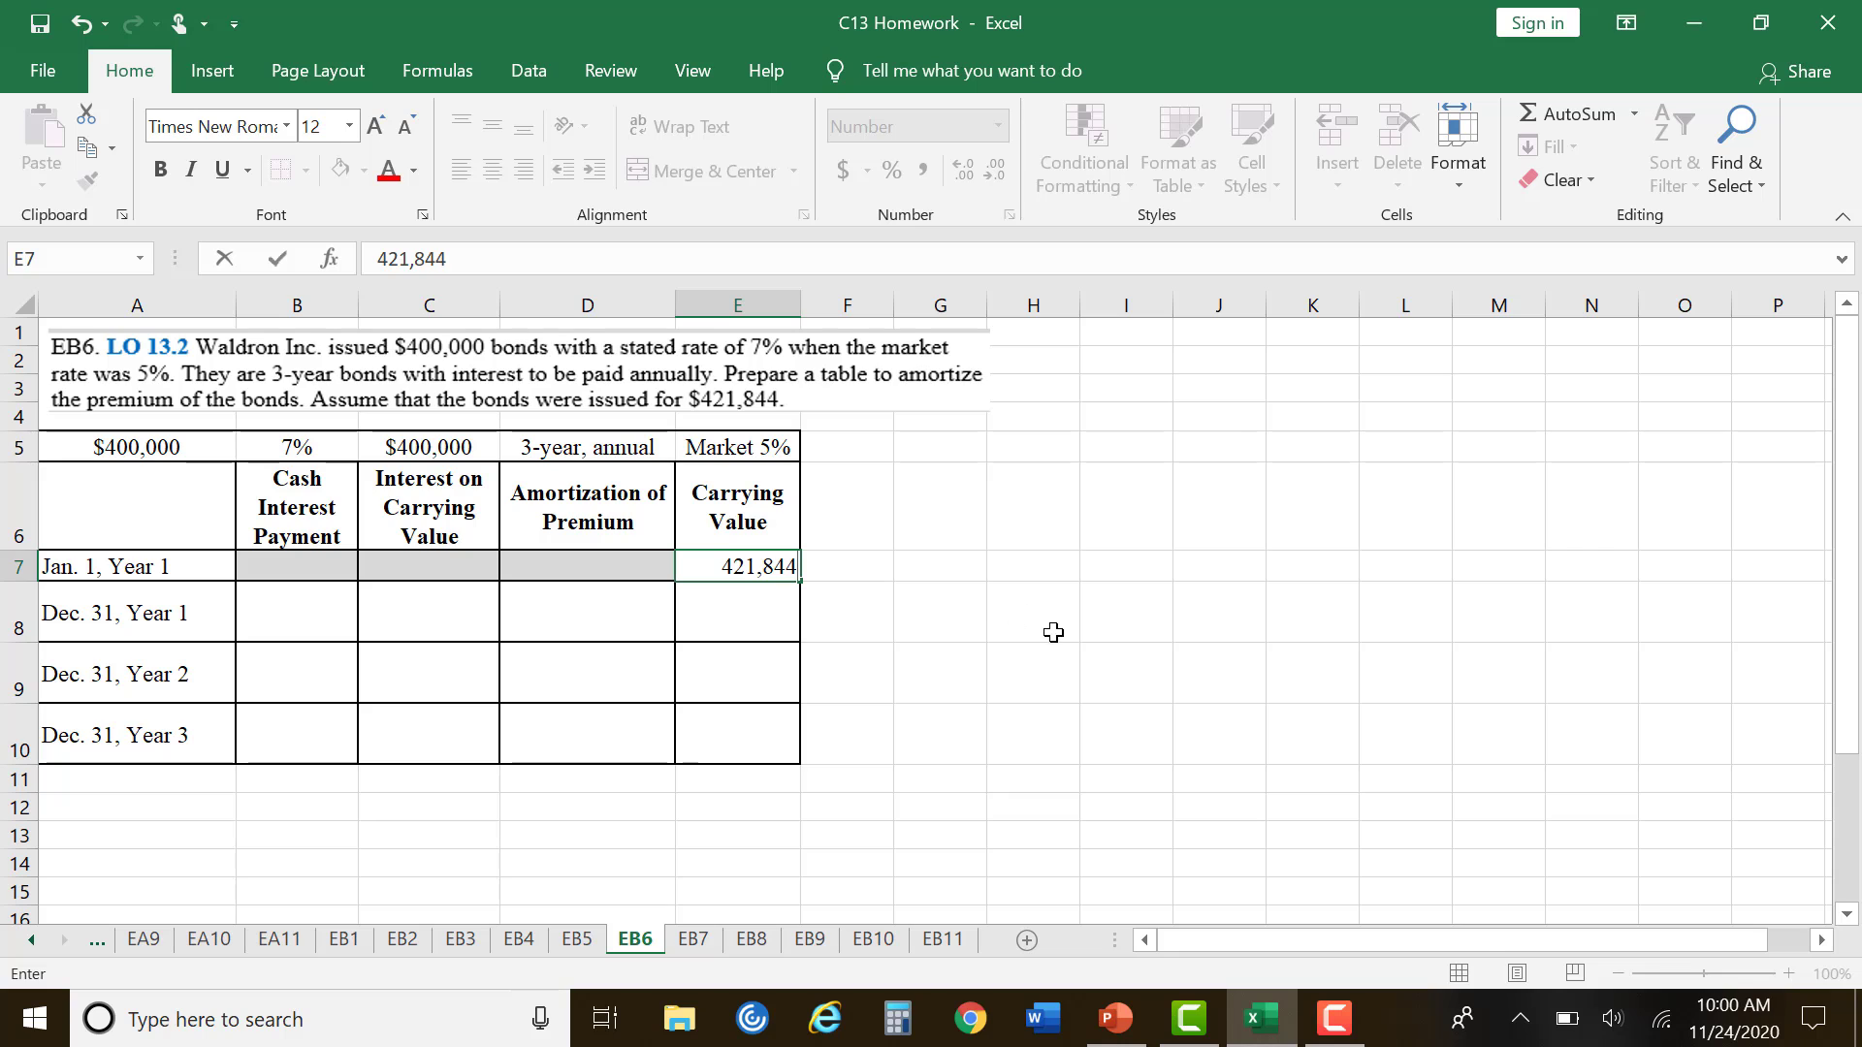
click(1054, 632)
click(741, 570)
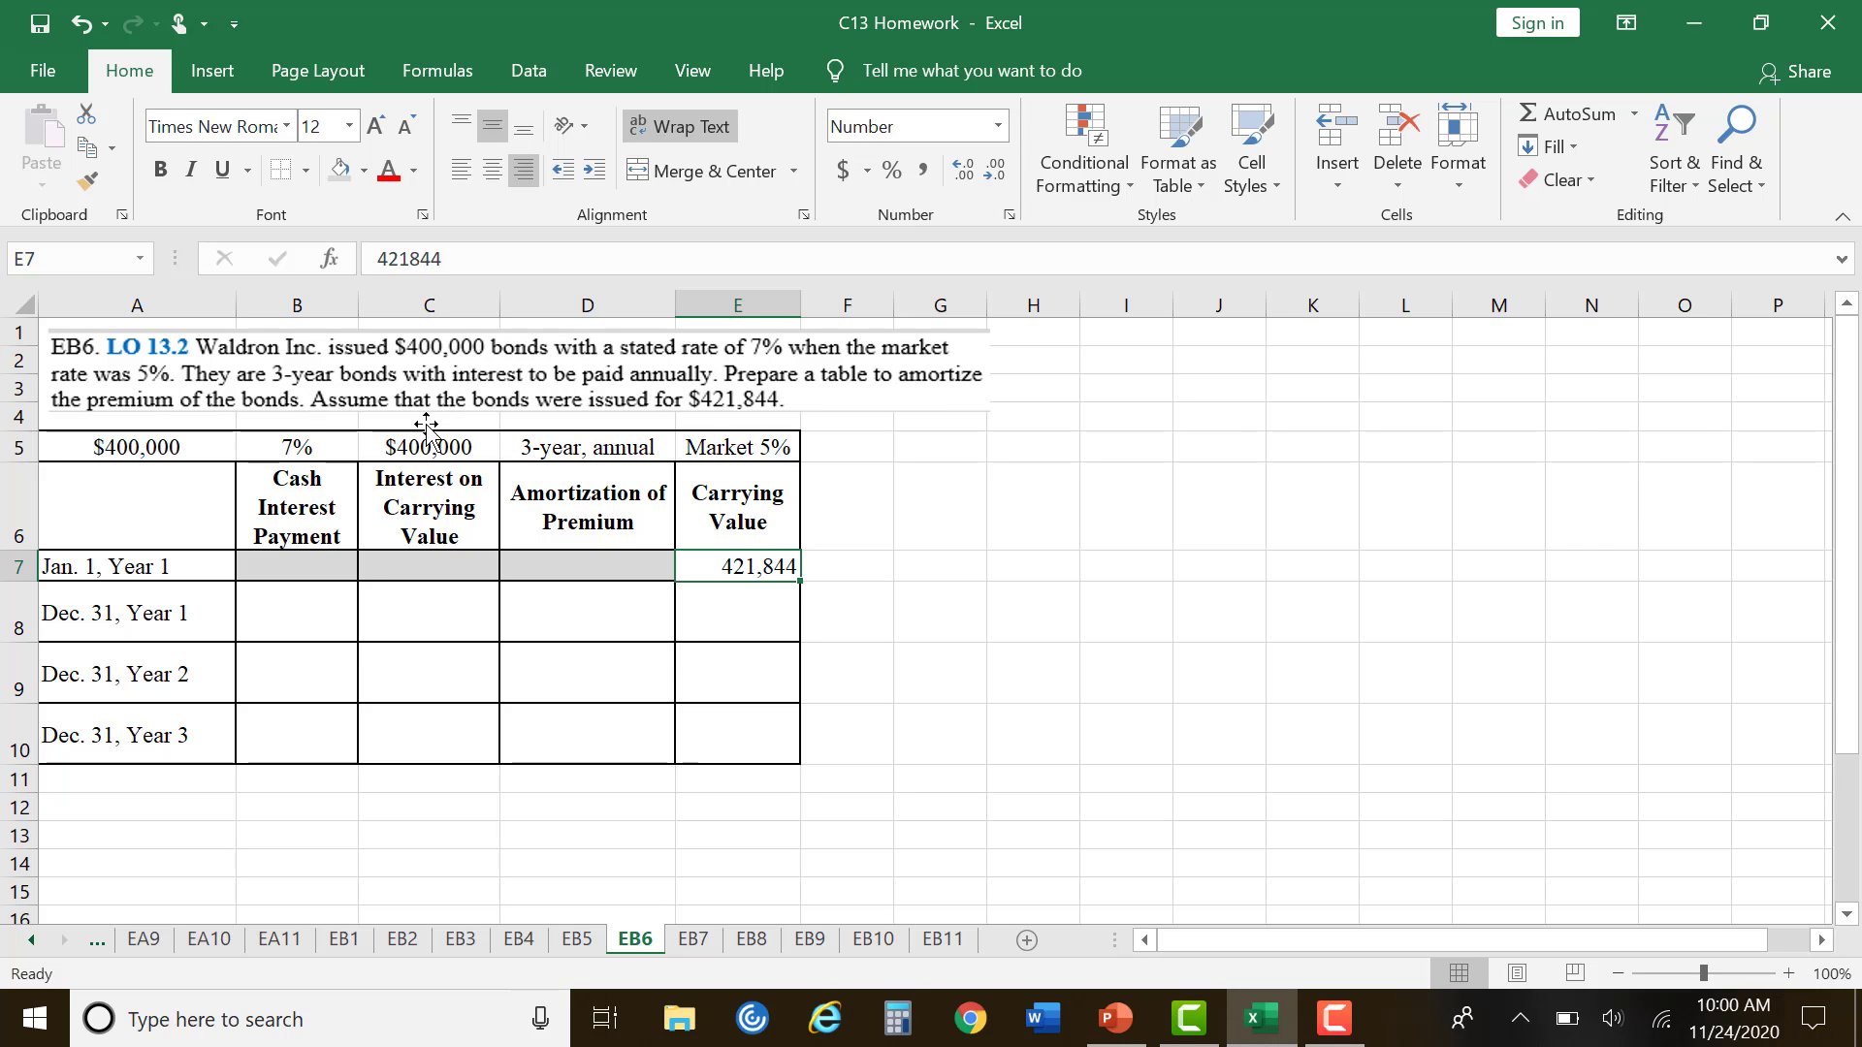
Step: Calculate the Dec. 31, Year 1 cash interest payment in B8 with =400000*.07*1
click(314, 617)
text(=)
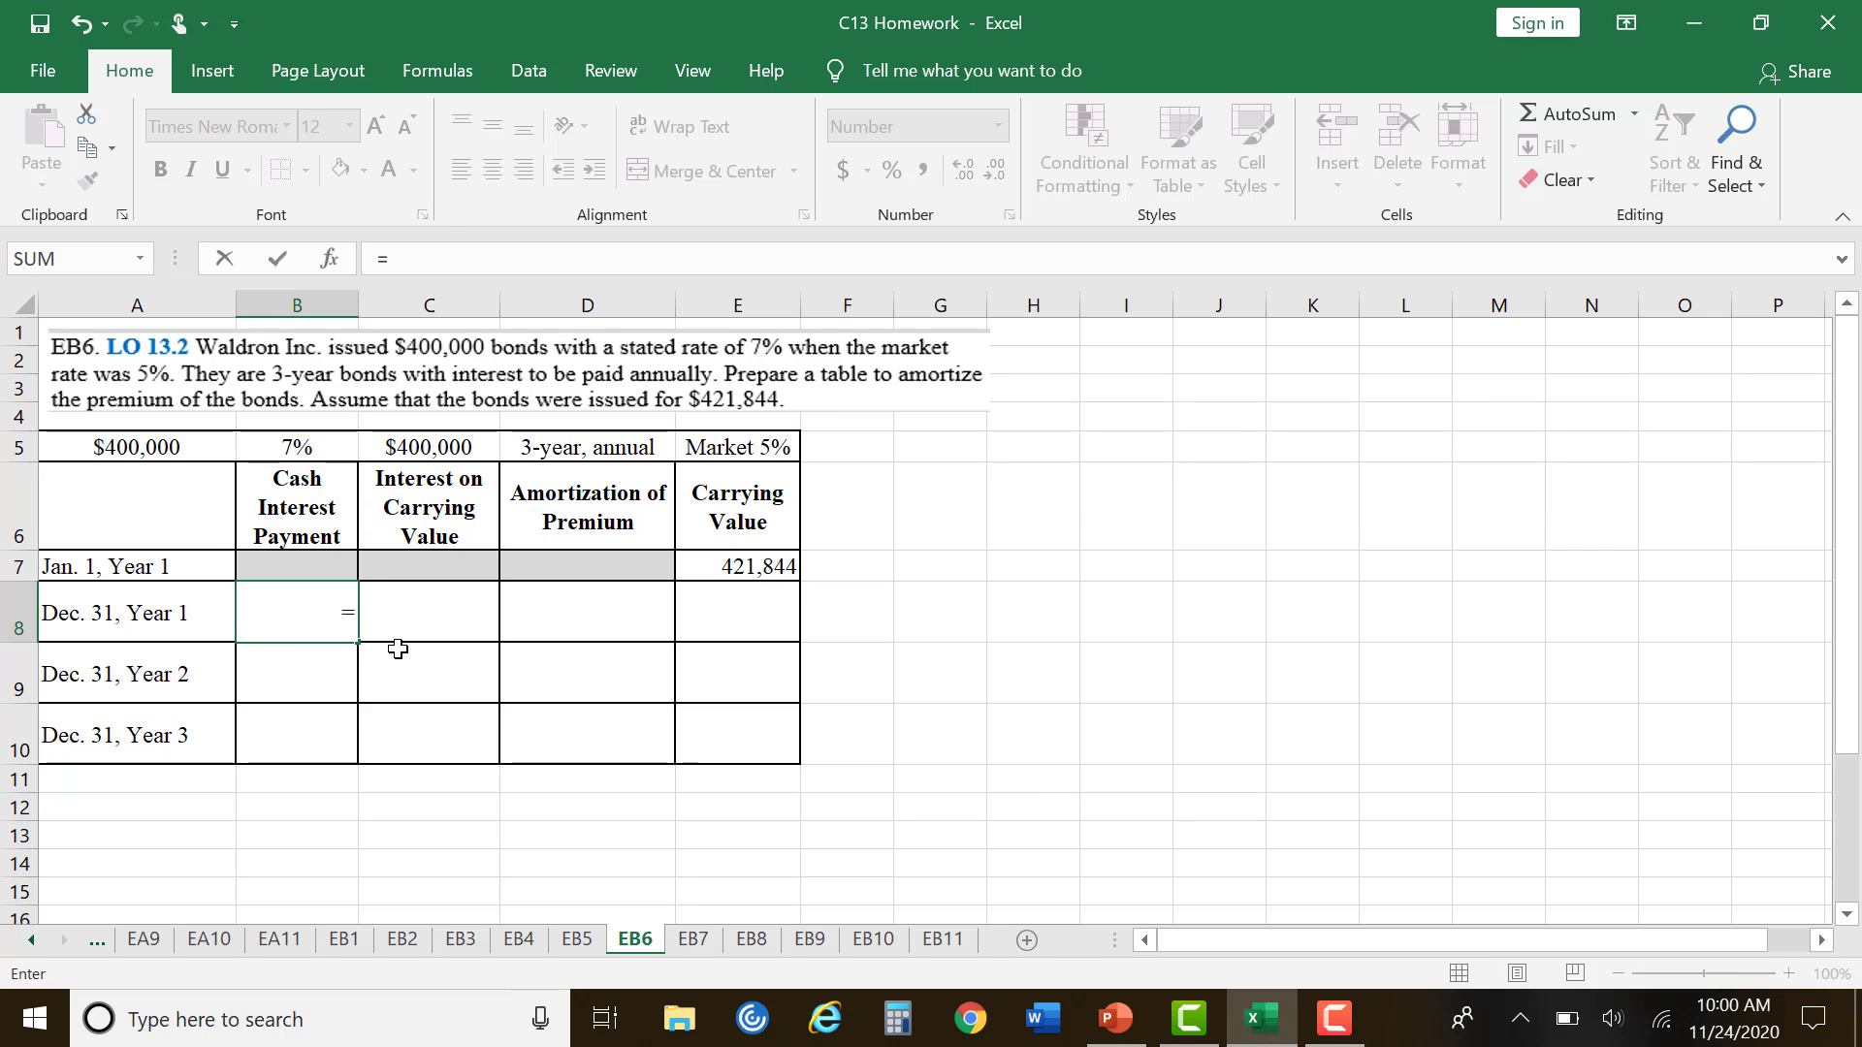
text(400000*)
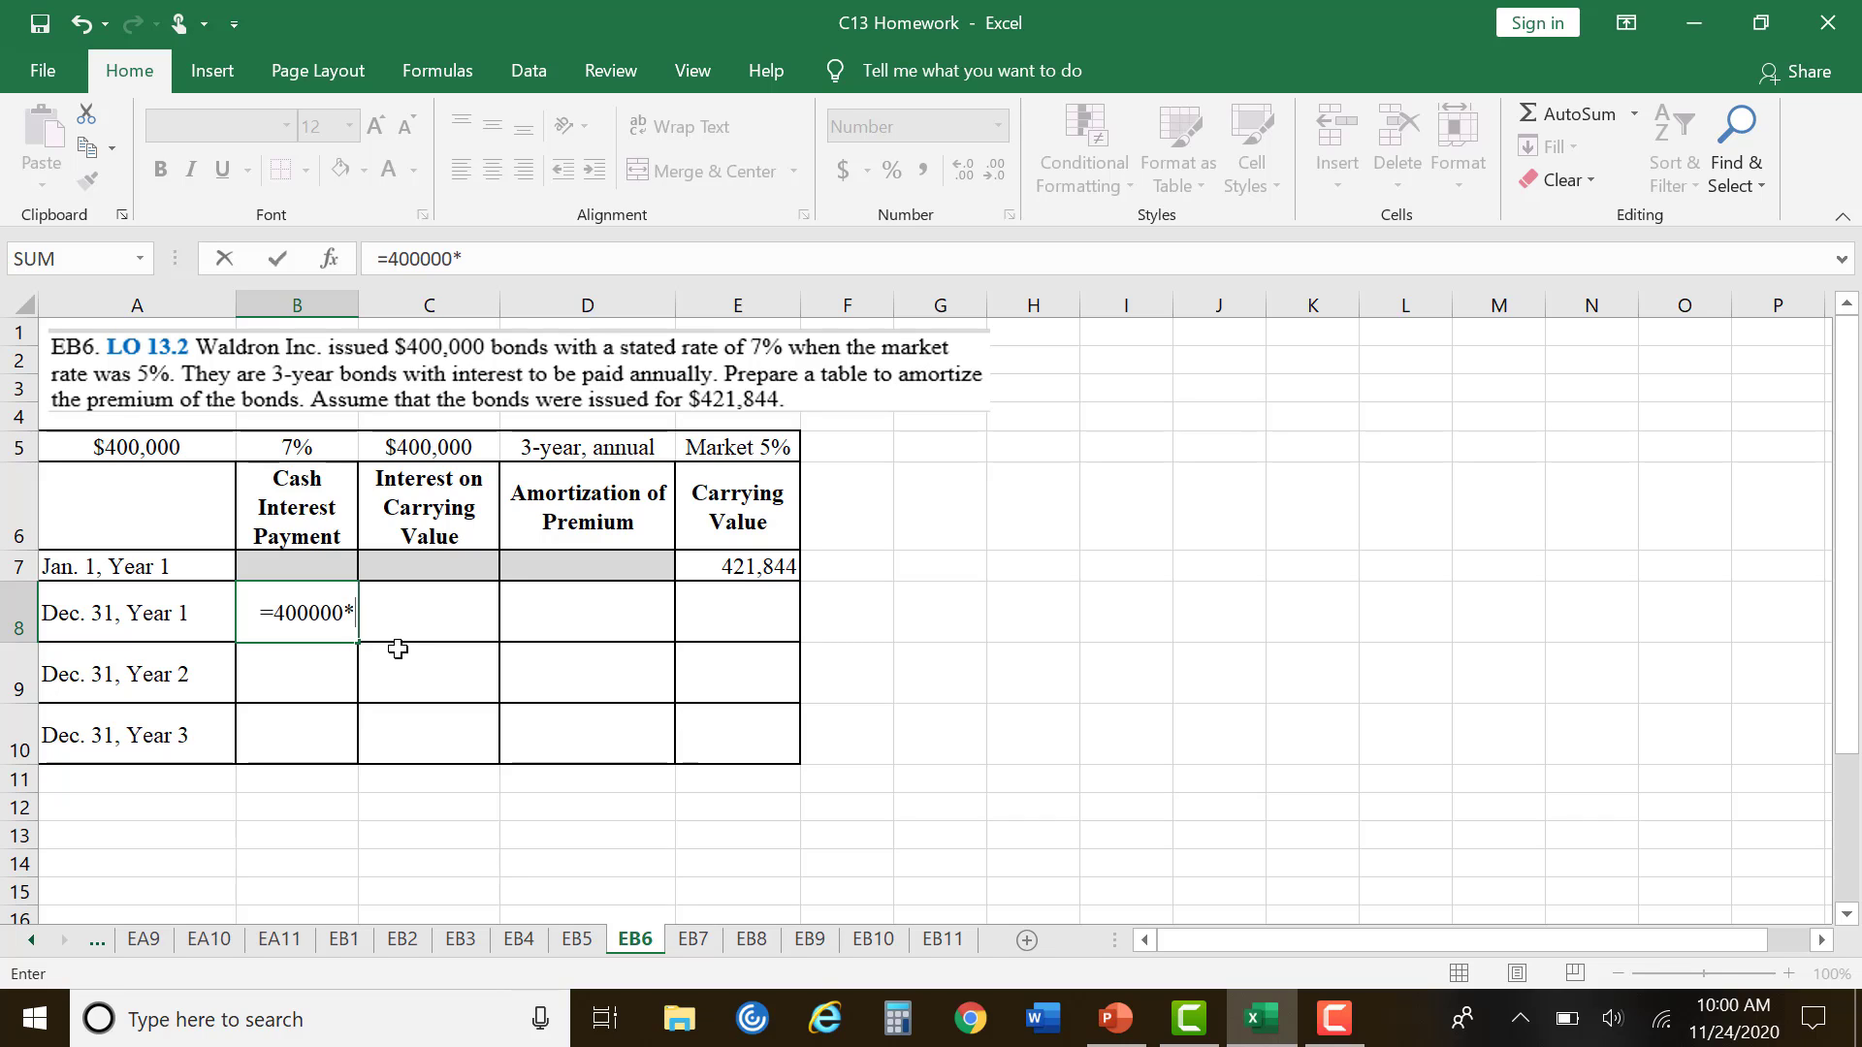
text(.07)
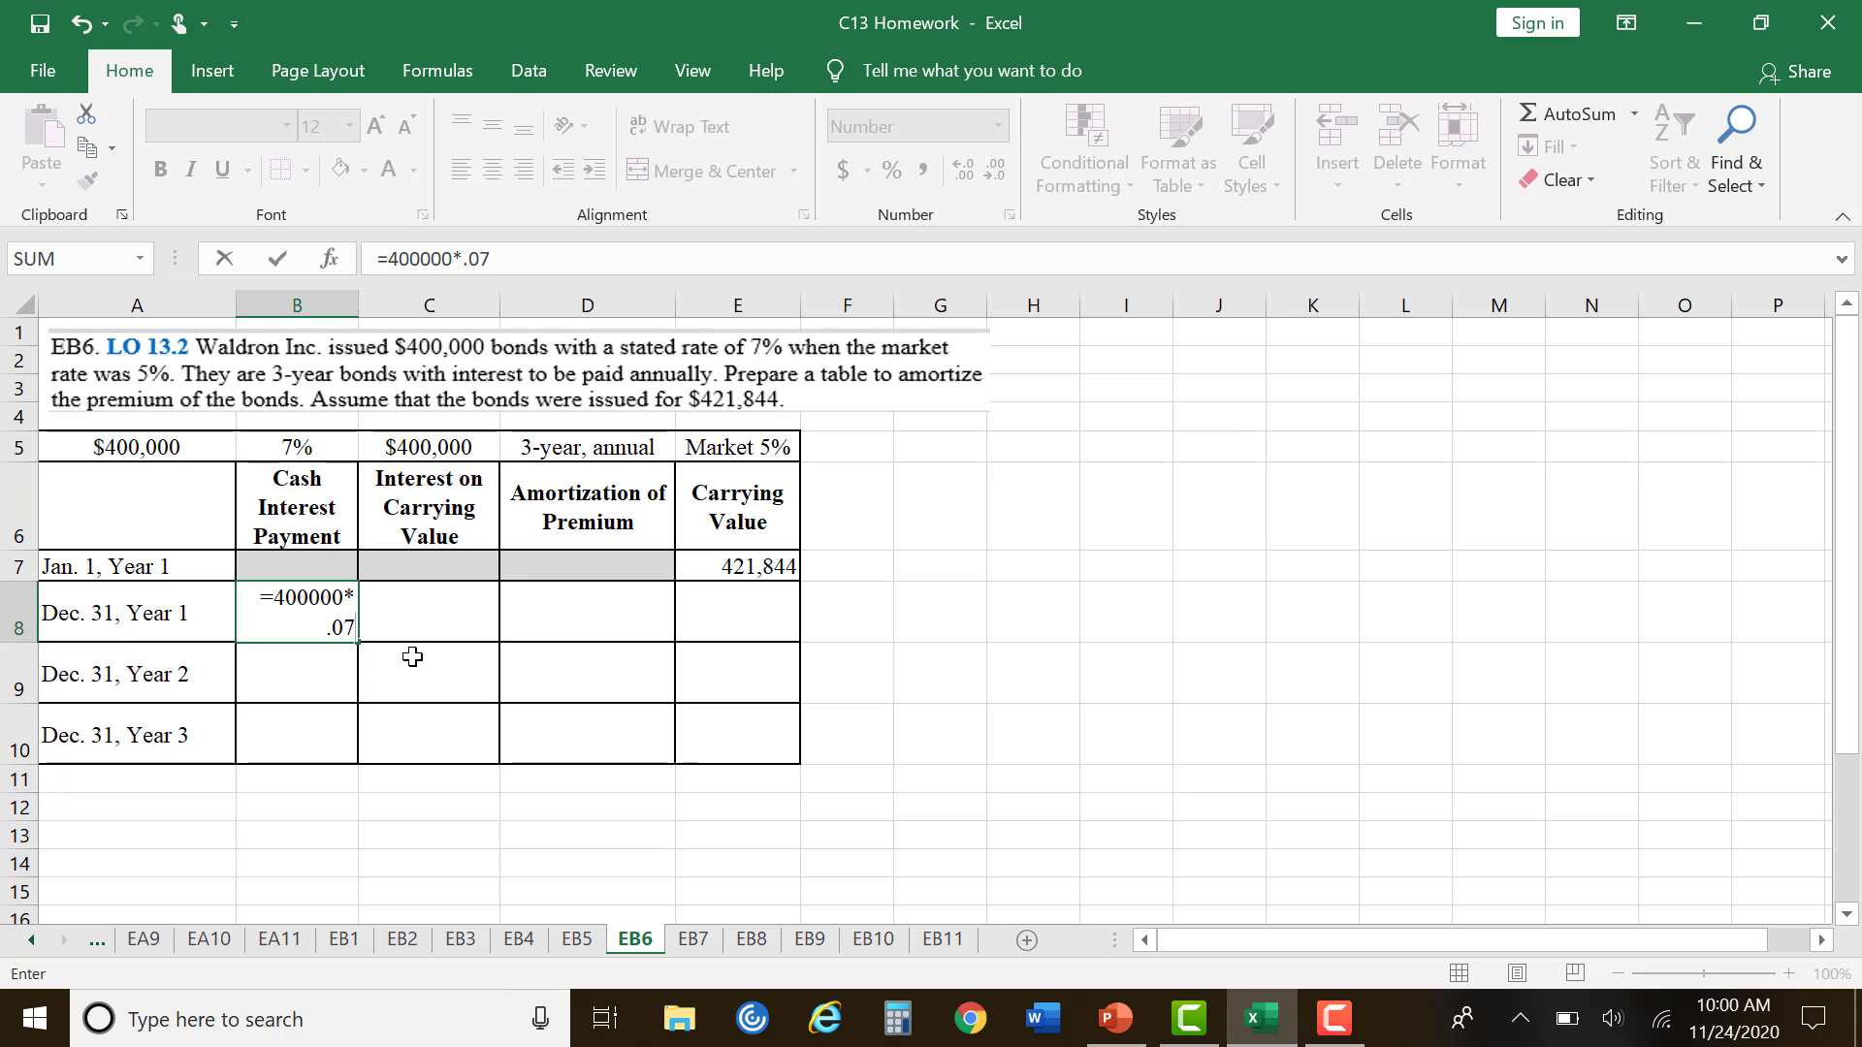
text(*1)
key(Return)
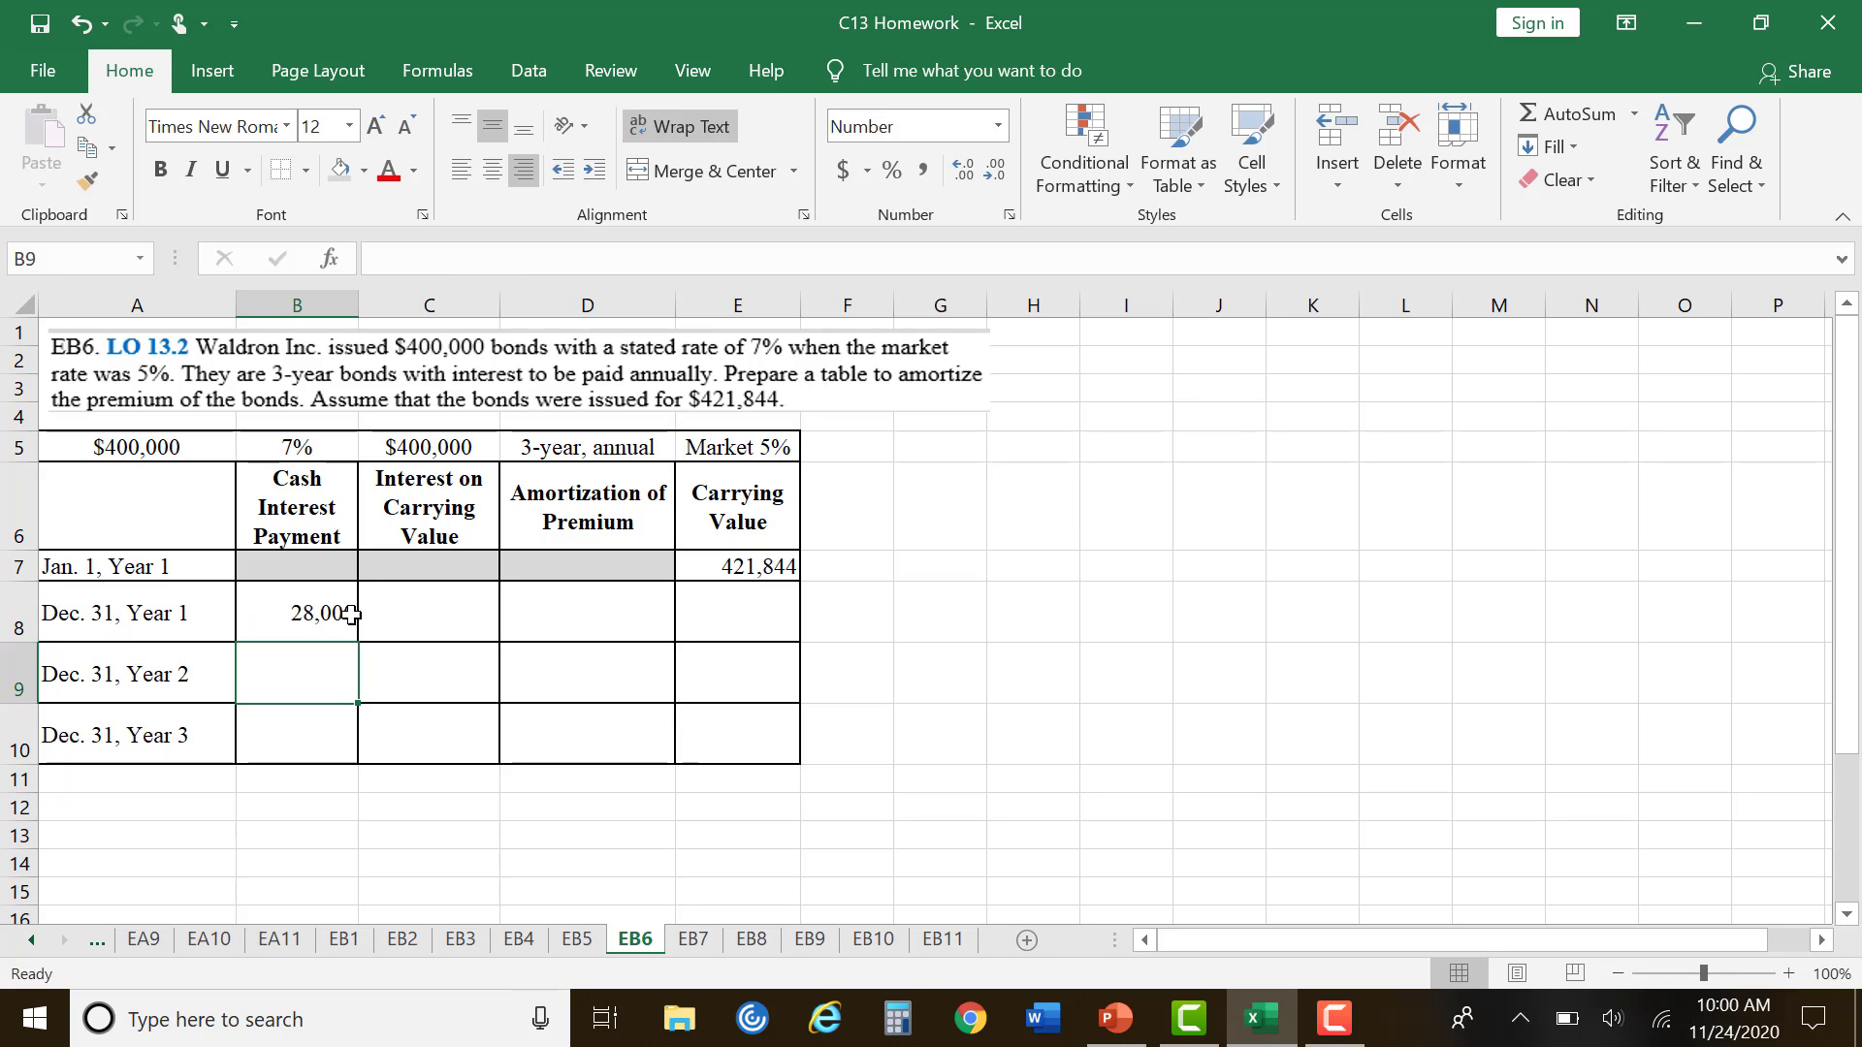
click(349, 615)
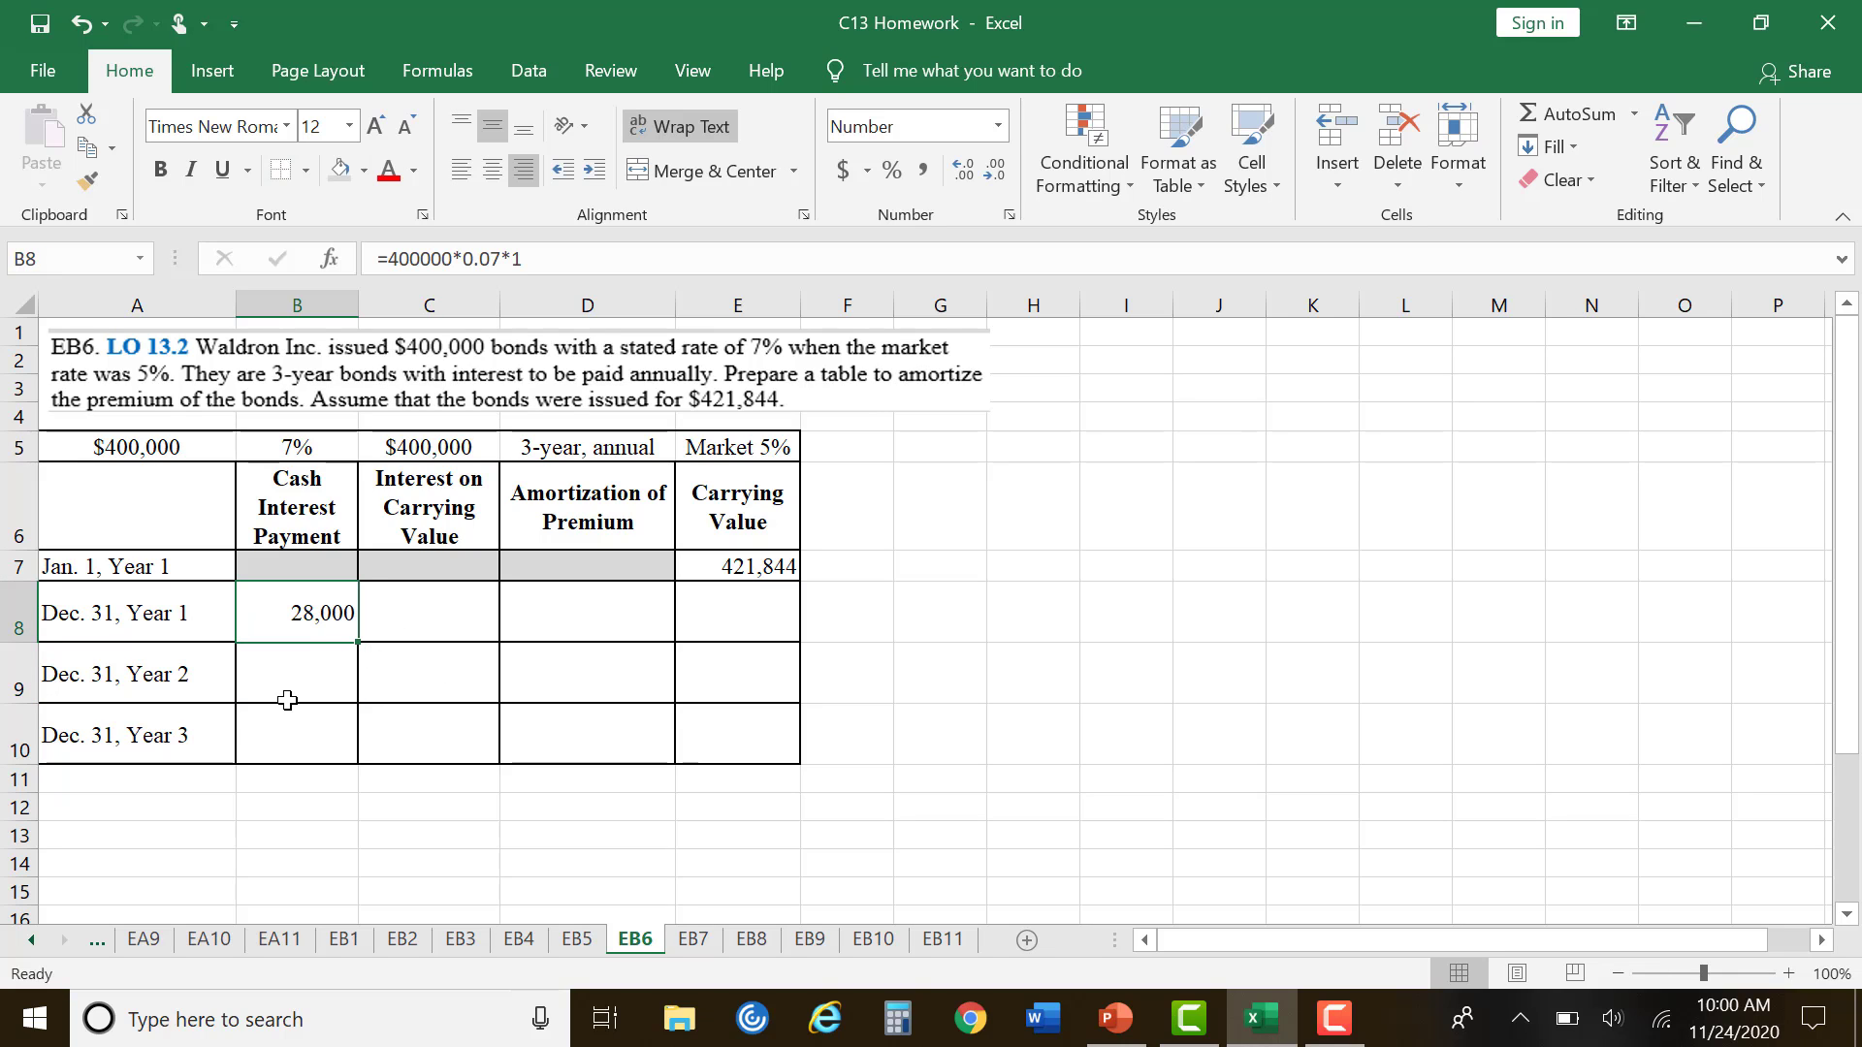
Step: Copy the B8 cash interest payment into B9 and B10, and reduce row 8 to a single-line height
click(320, 673)
click(340, 621)
key(ctrl+c)
click(320, 669)
key(ctrl+v)
click(314, 711)
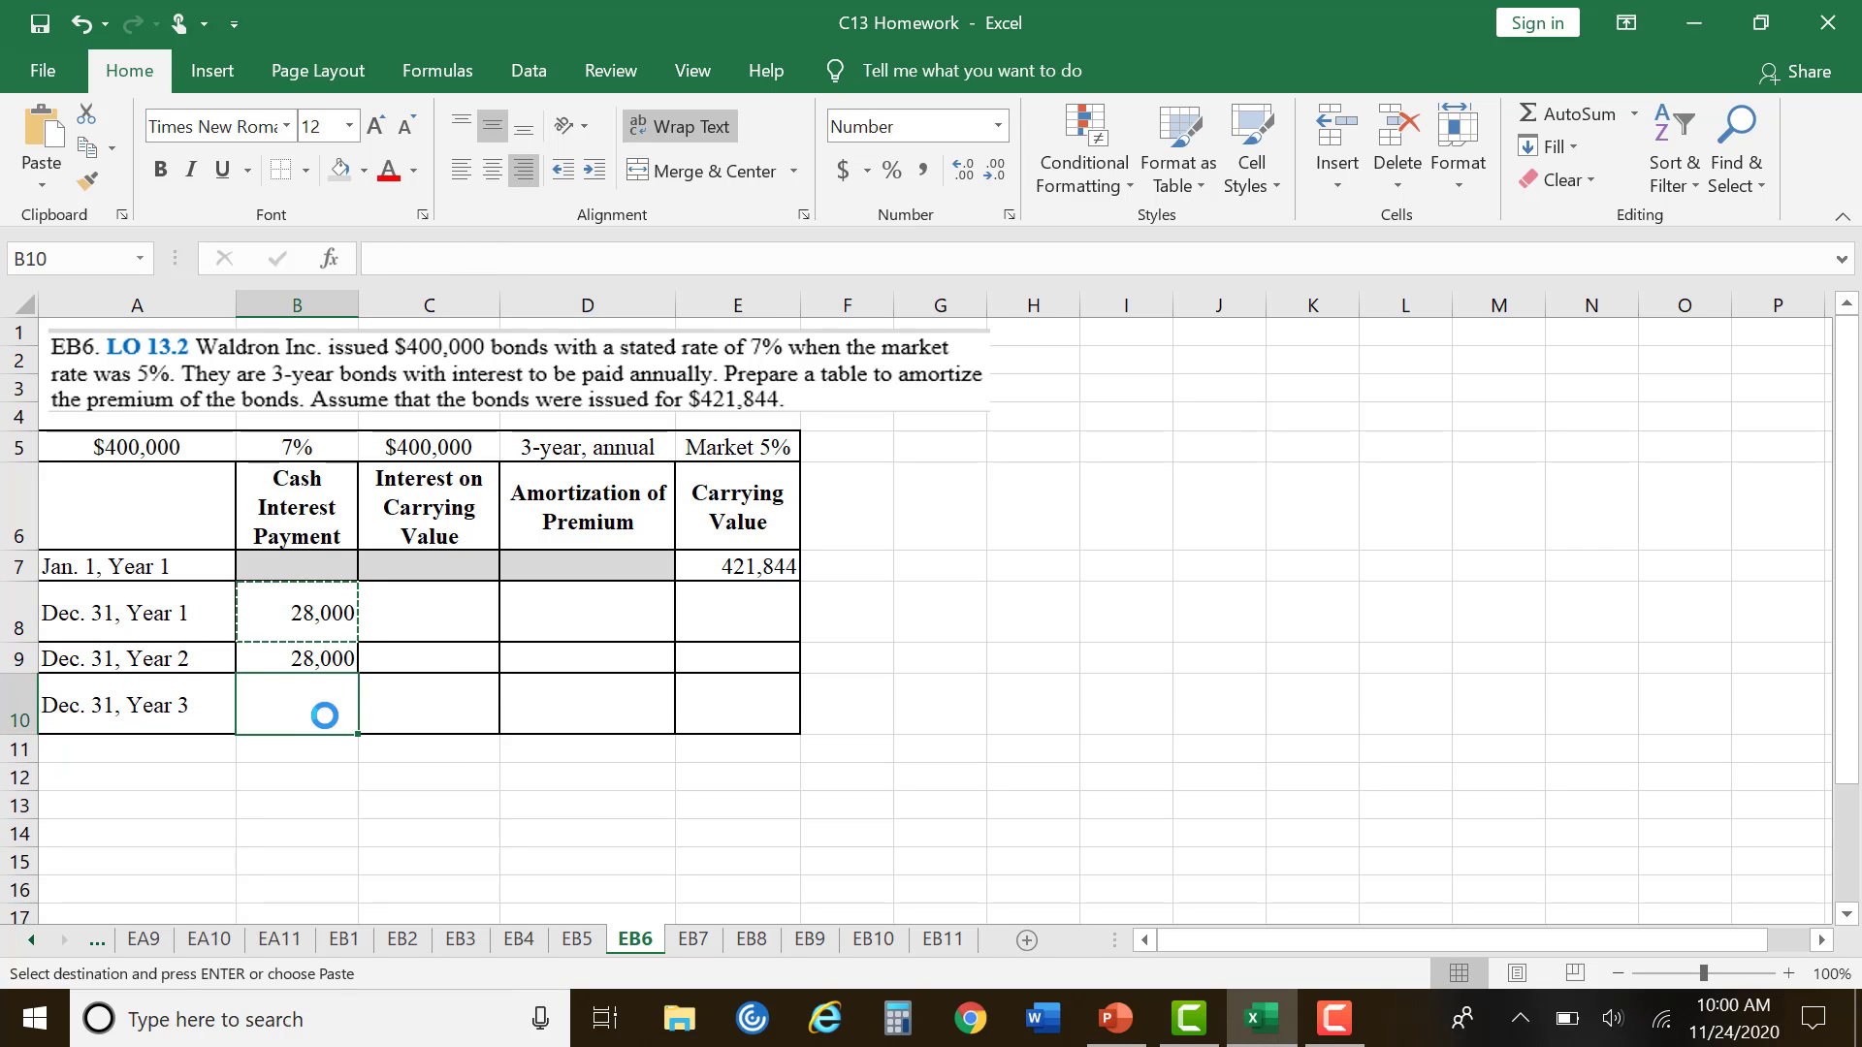
key(ctrl+v)
click(349, 831)
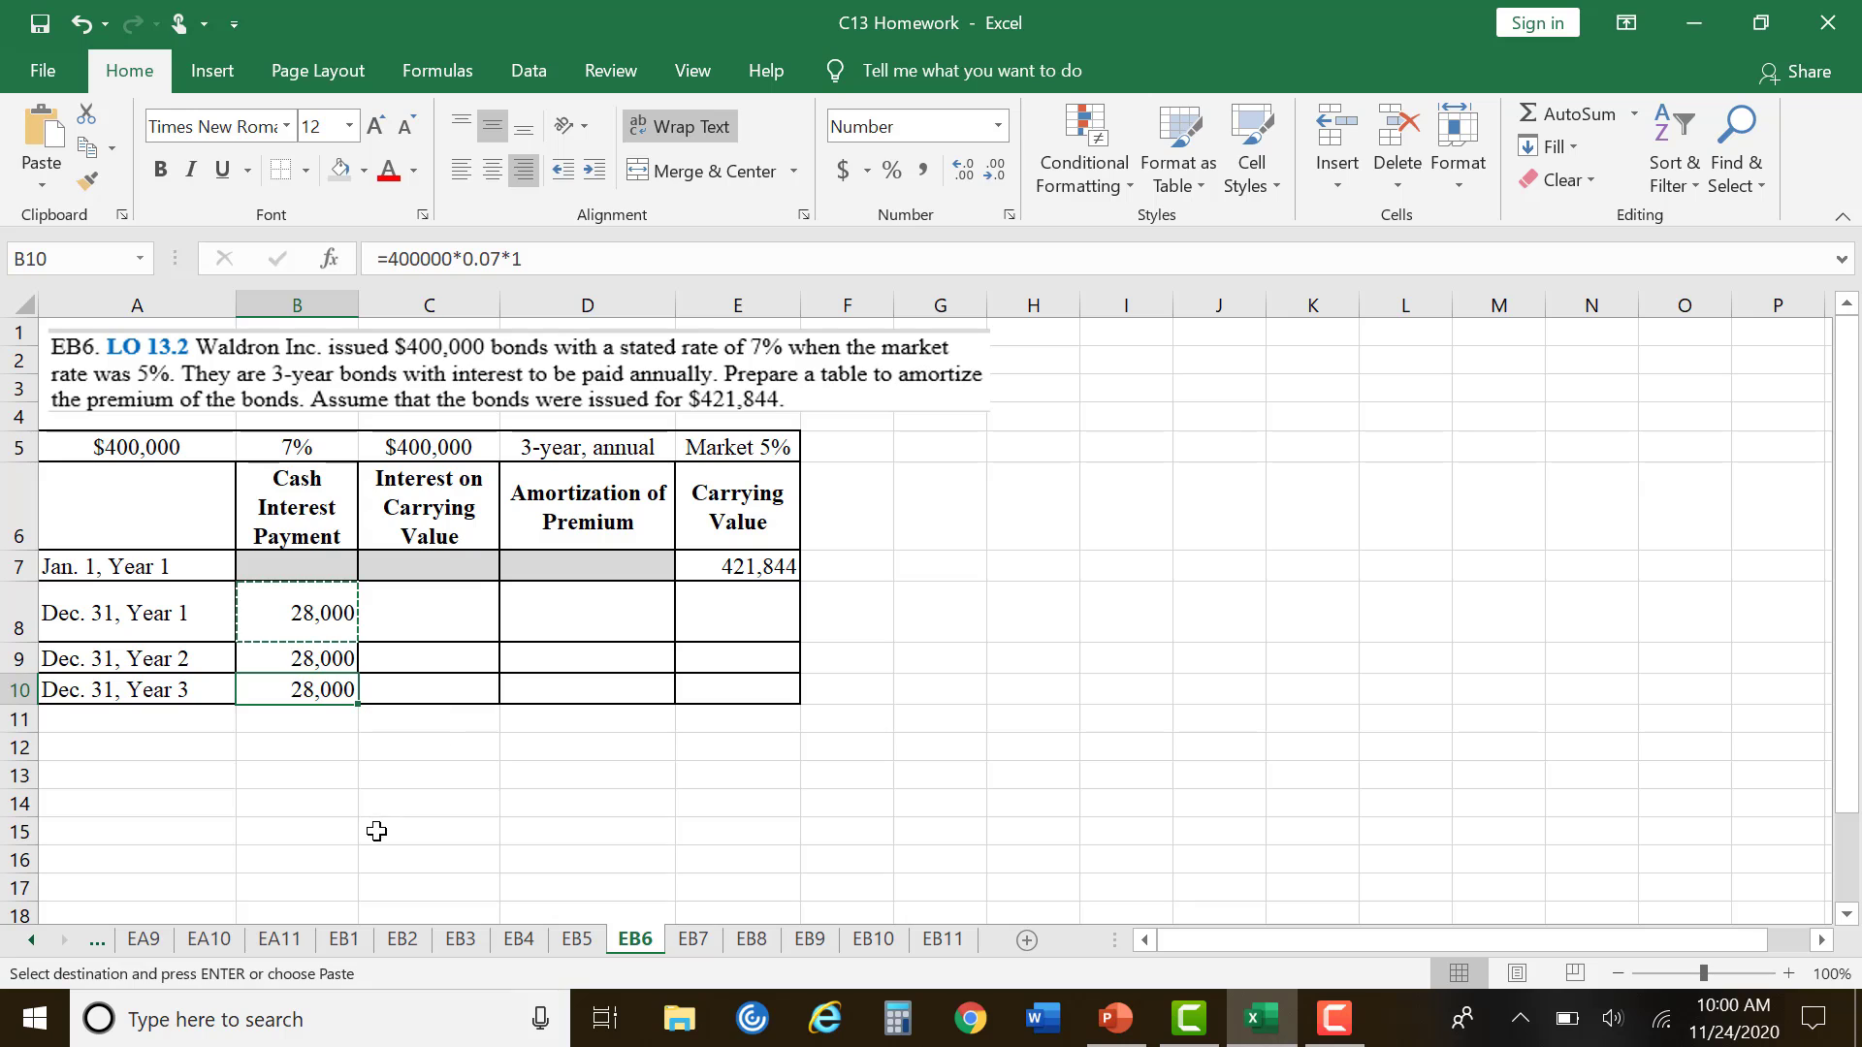
key(Escape)
drag(29, 640, 29, 613)
Step: Calculate the Dec. 31, Year 1 interest on carrying value in C8 with =E7*.05
click(431, 597)
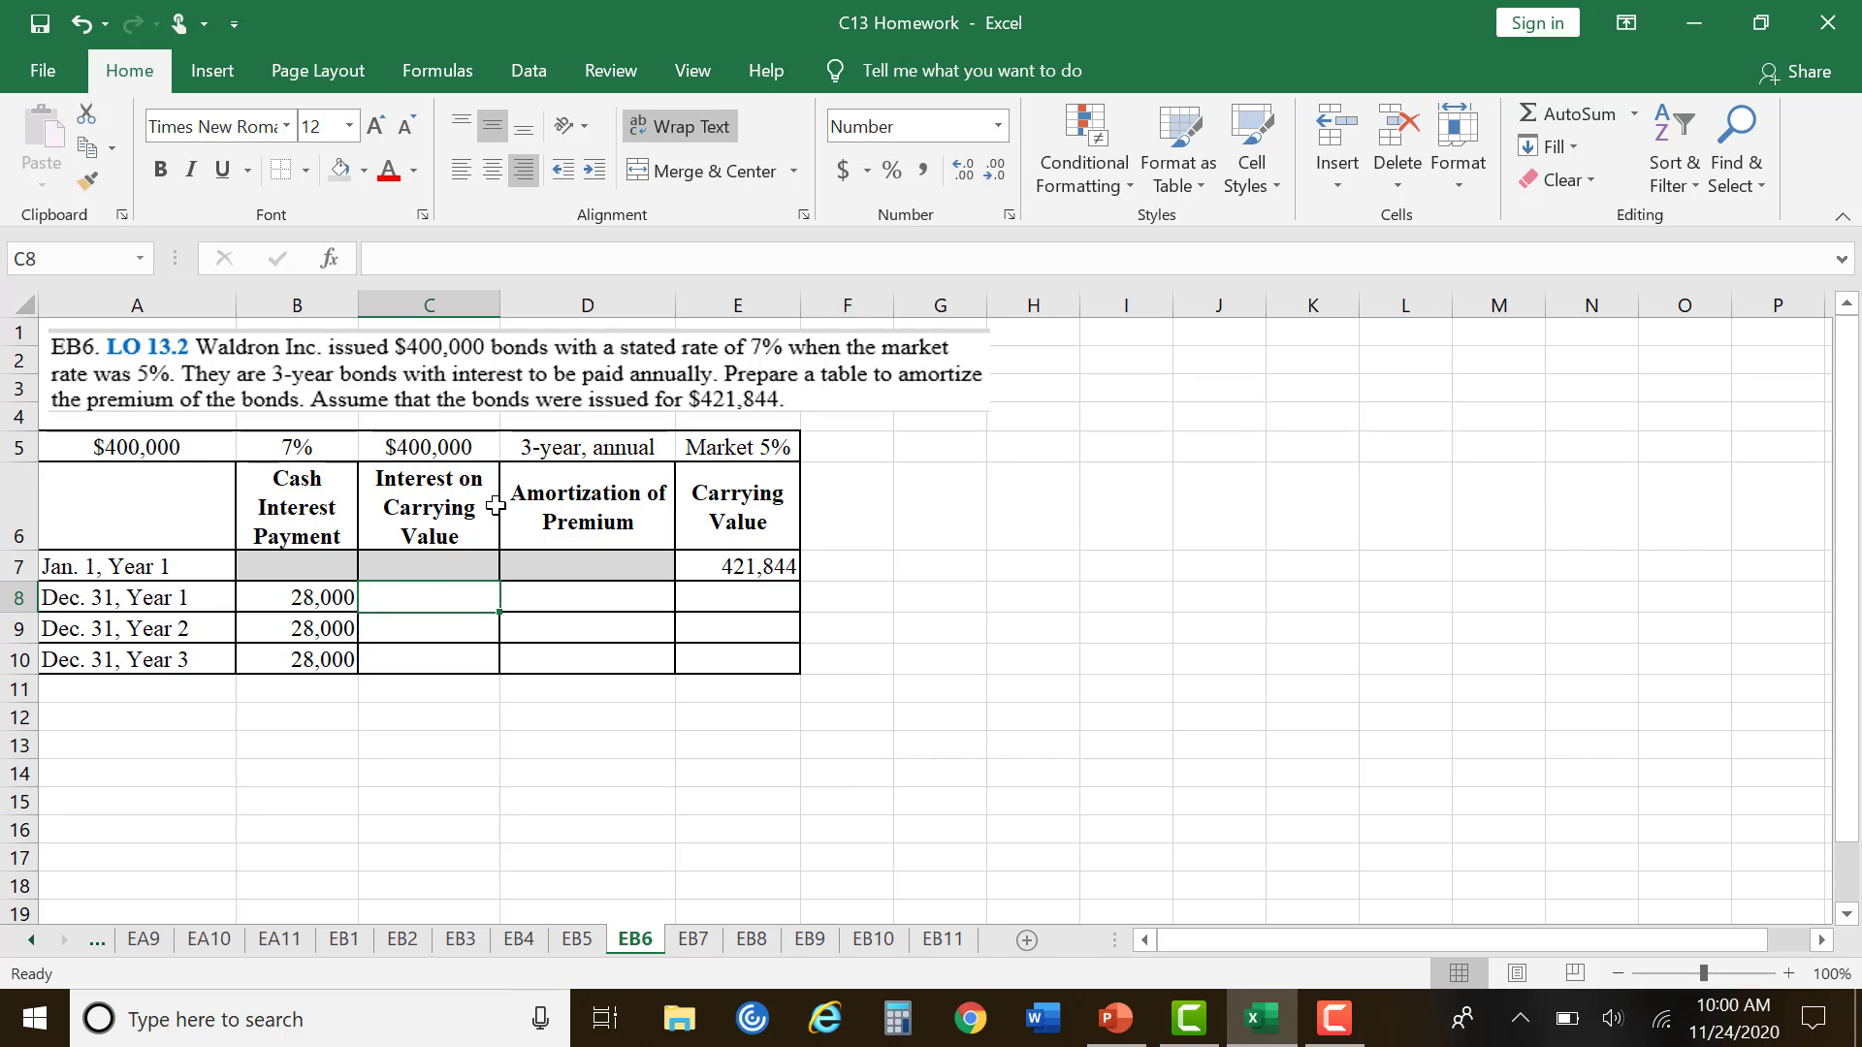
click(756, 558)
click(446, 586)
text(=)
click(788, 572)
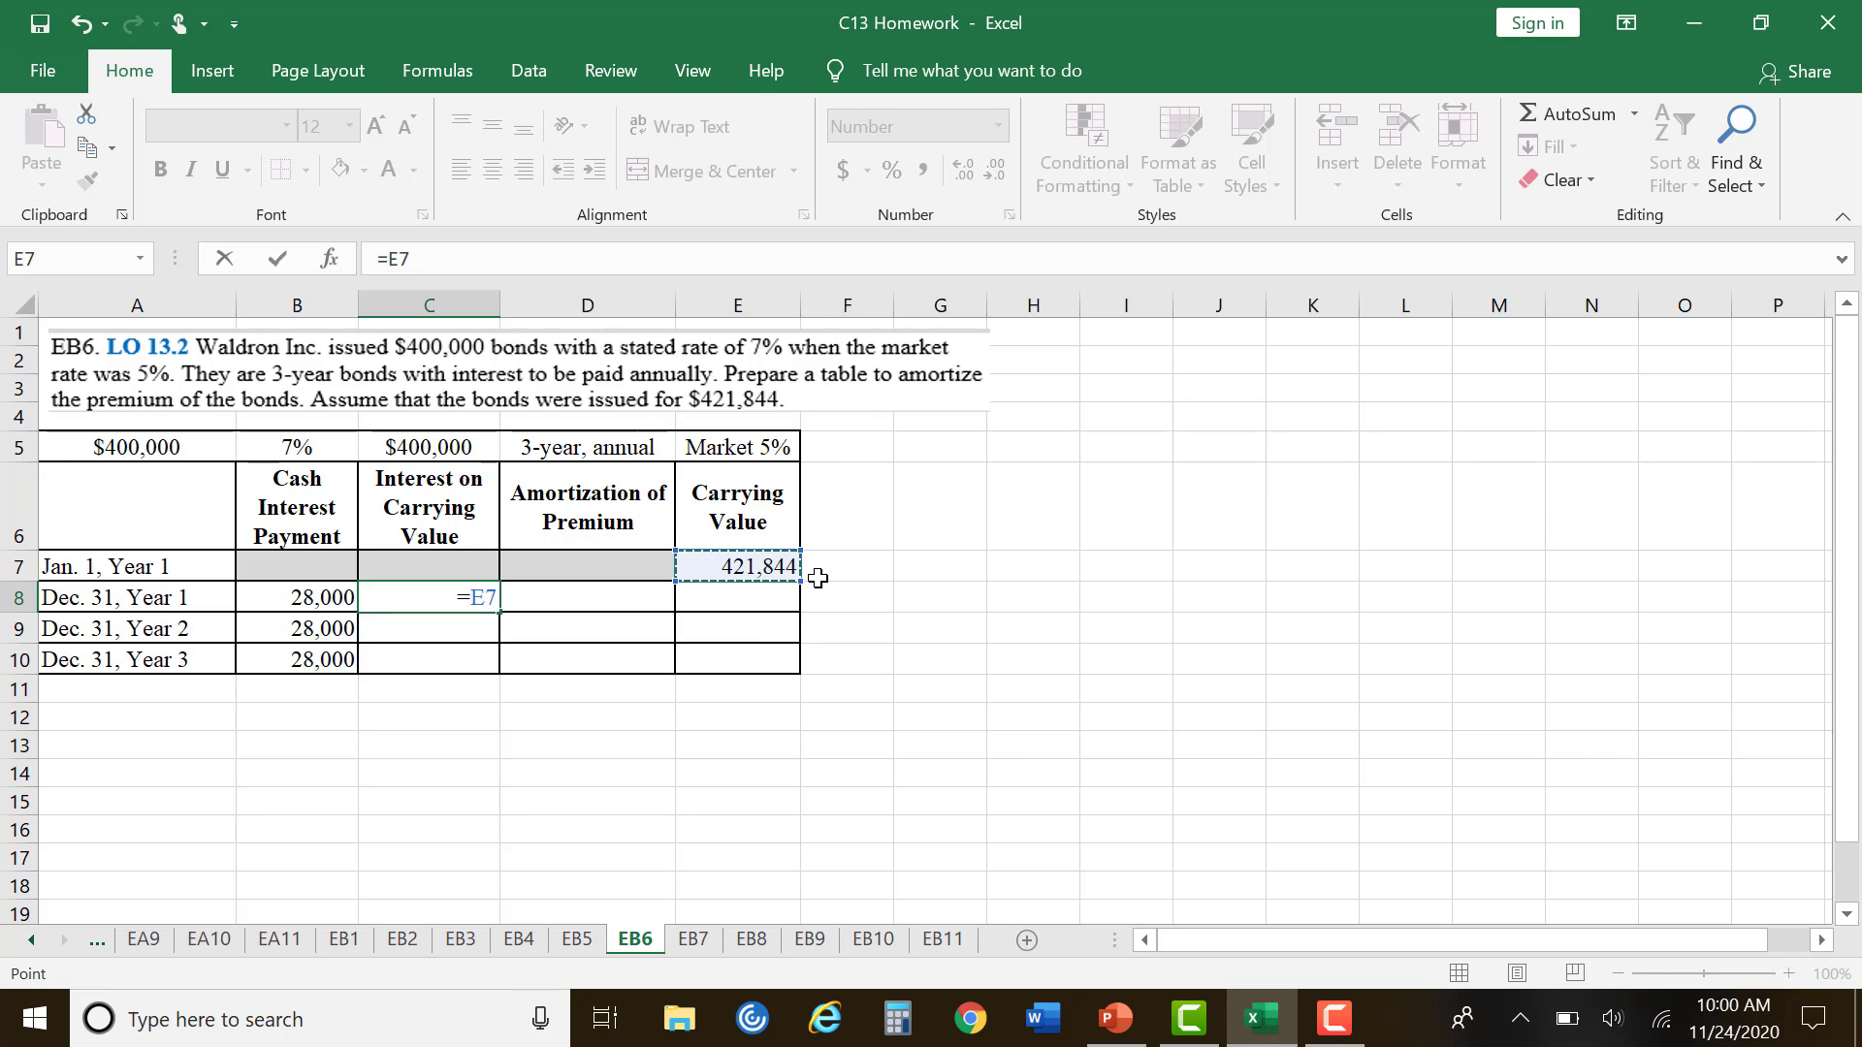
text(*)
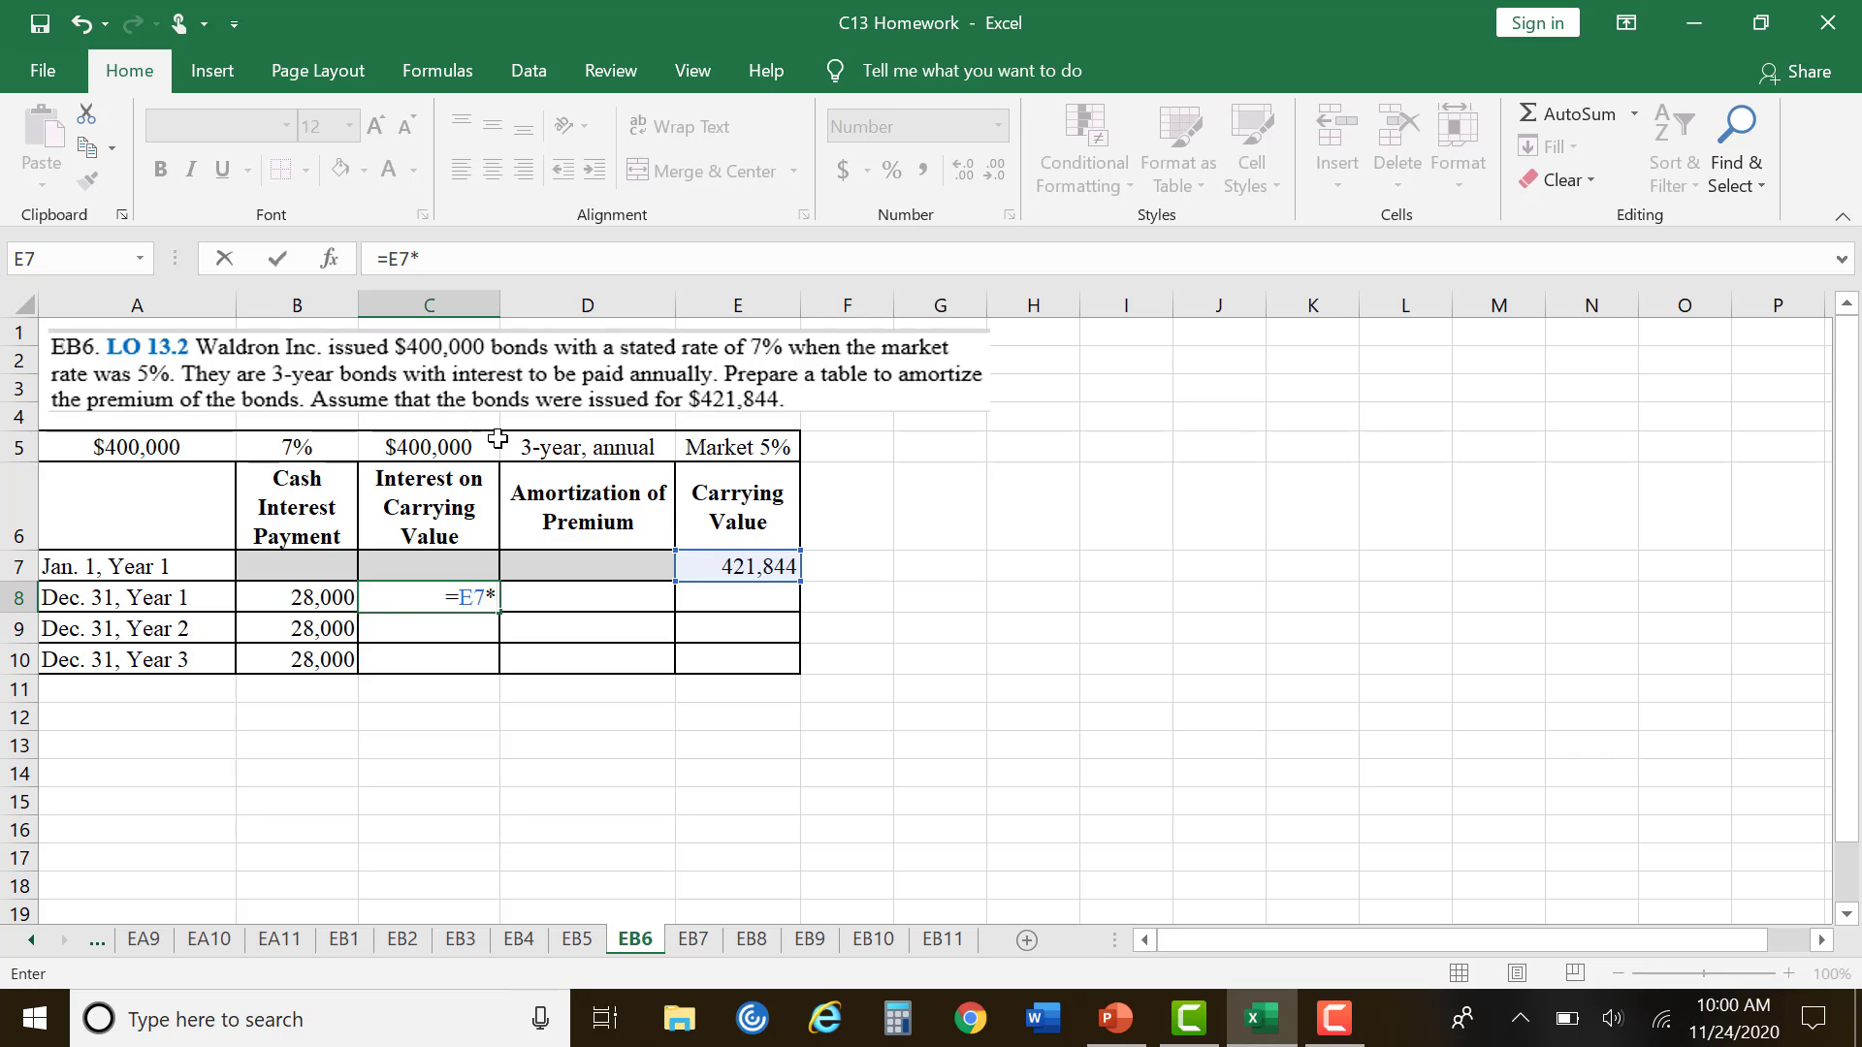
text(0.05)
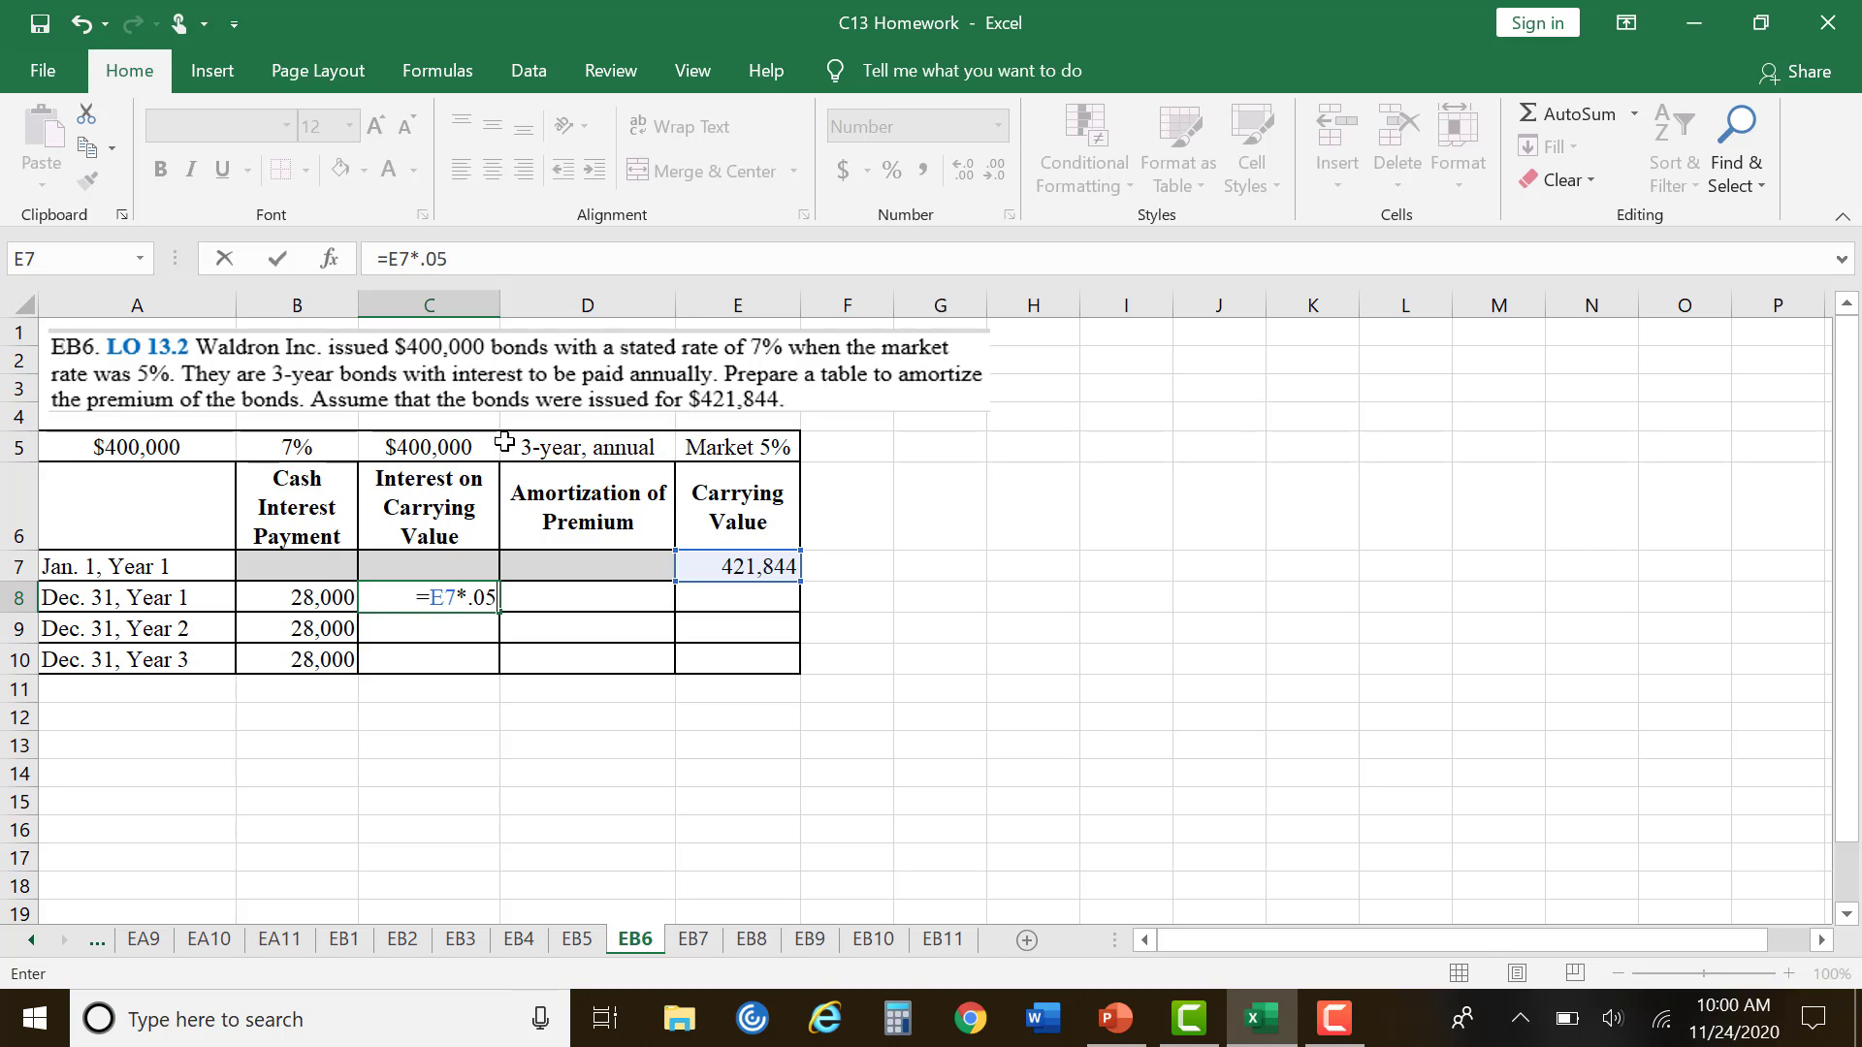
key(Return)
click(460, 590)
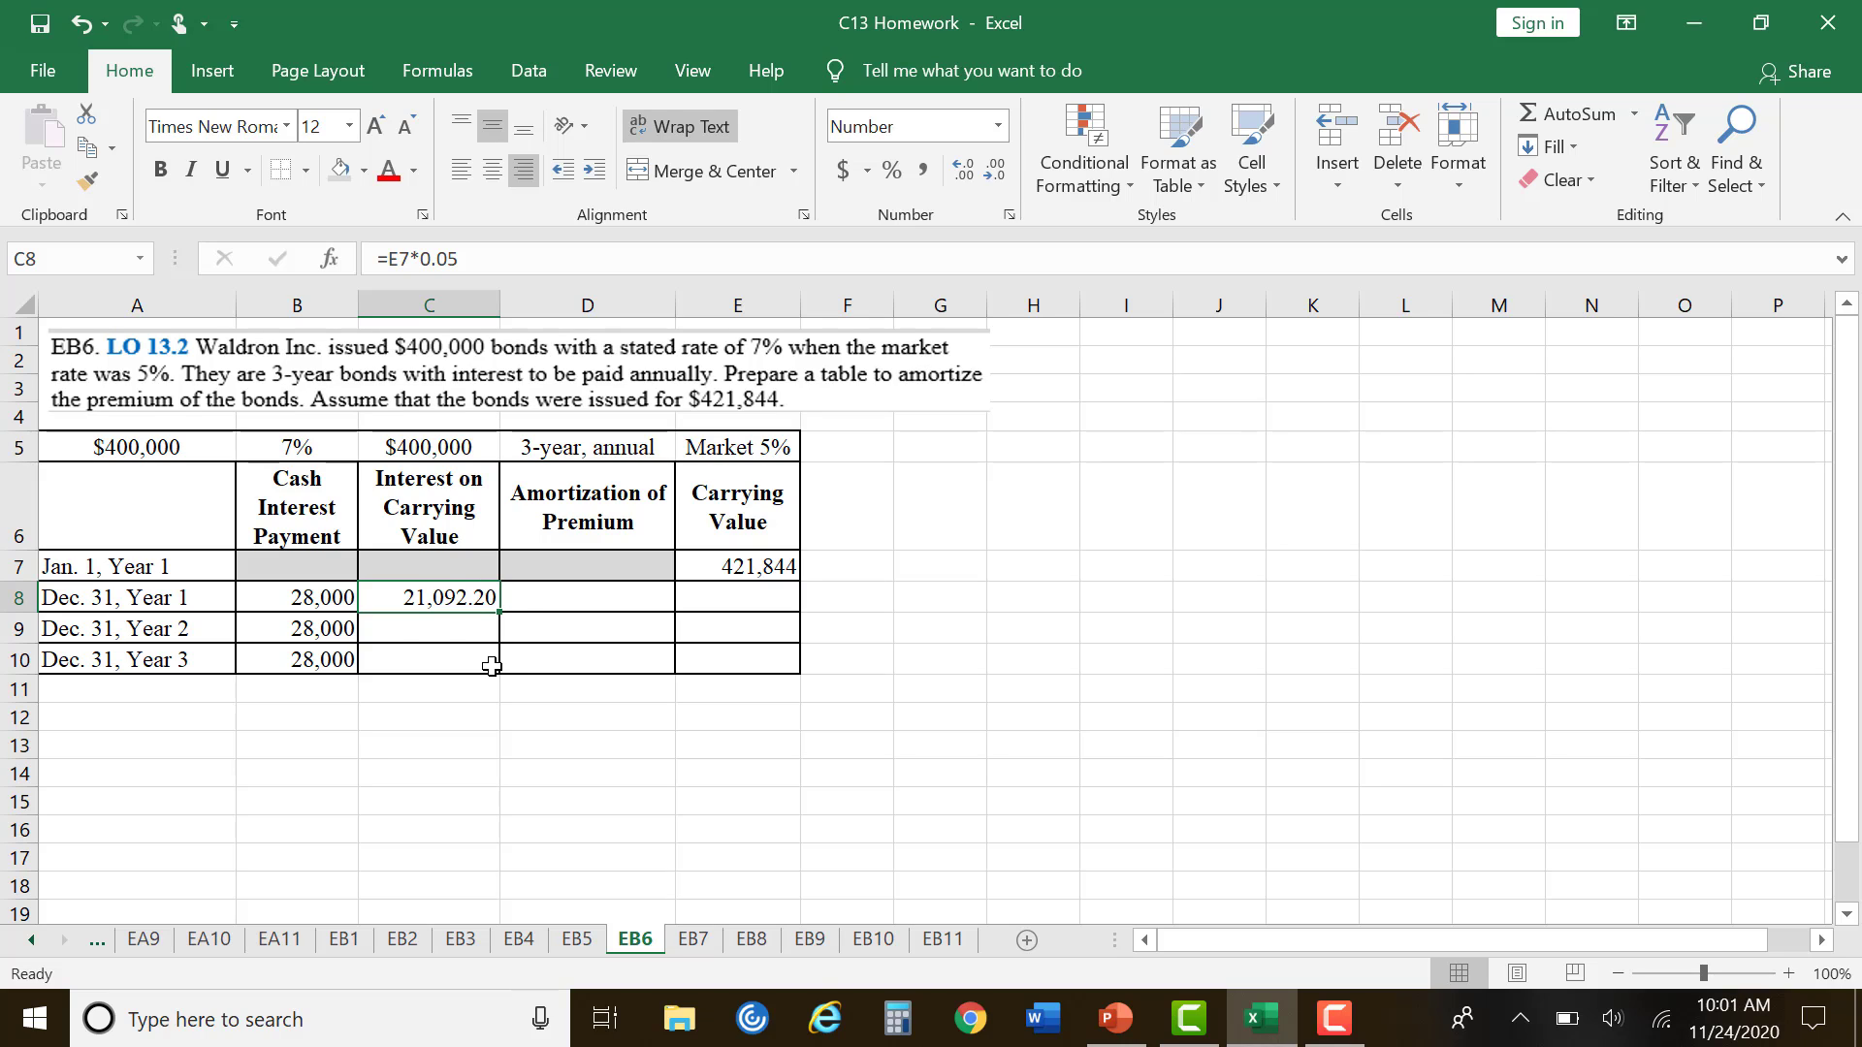
Step: Calculate the Dec. 31, Year 1 premium amortization in D8 with =B8-C8
click(585, 598)
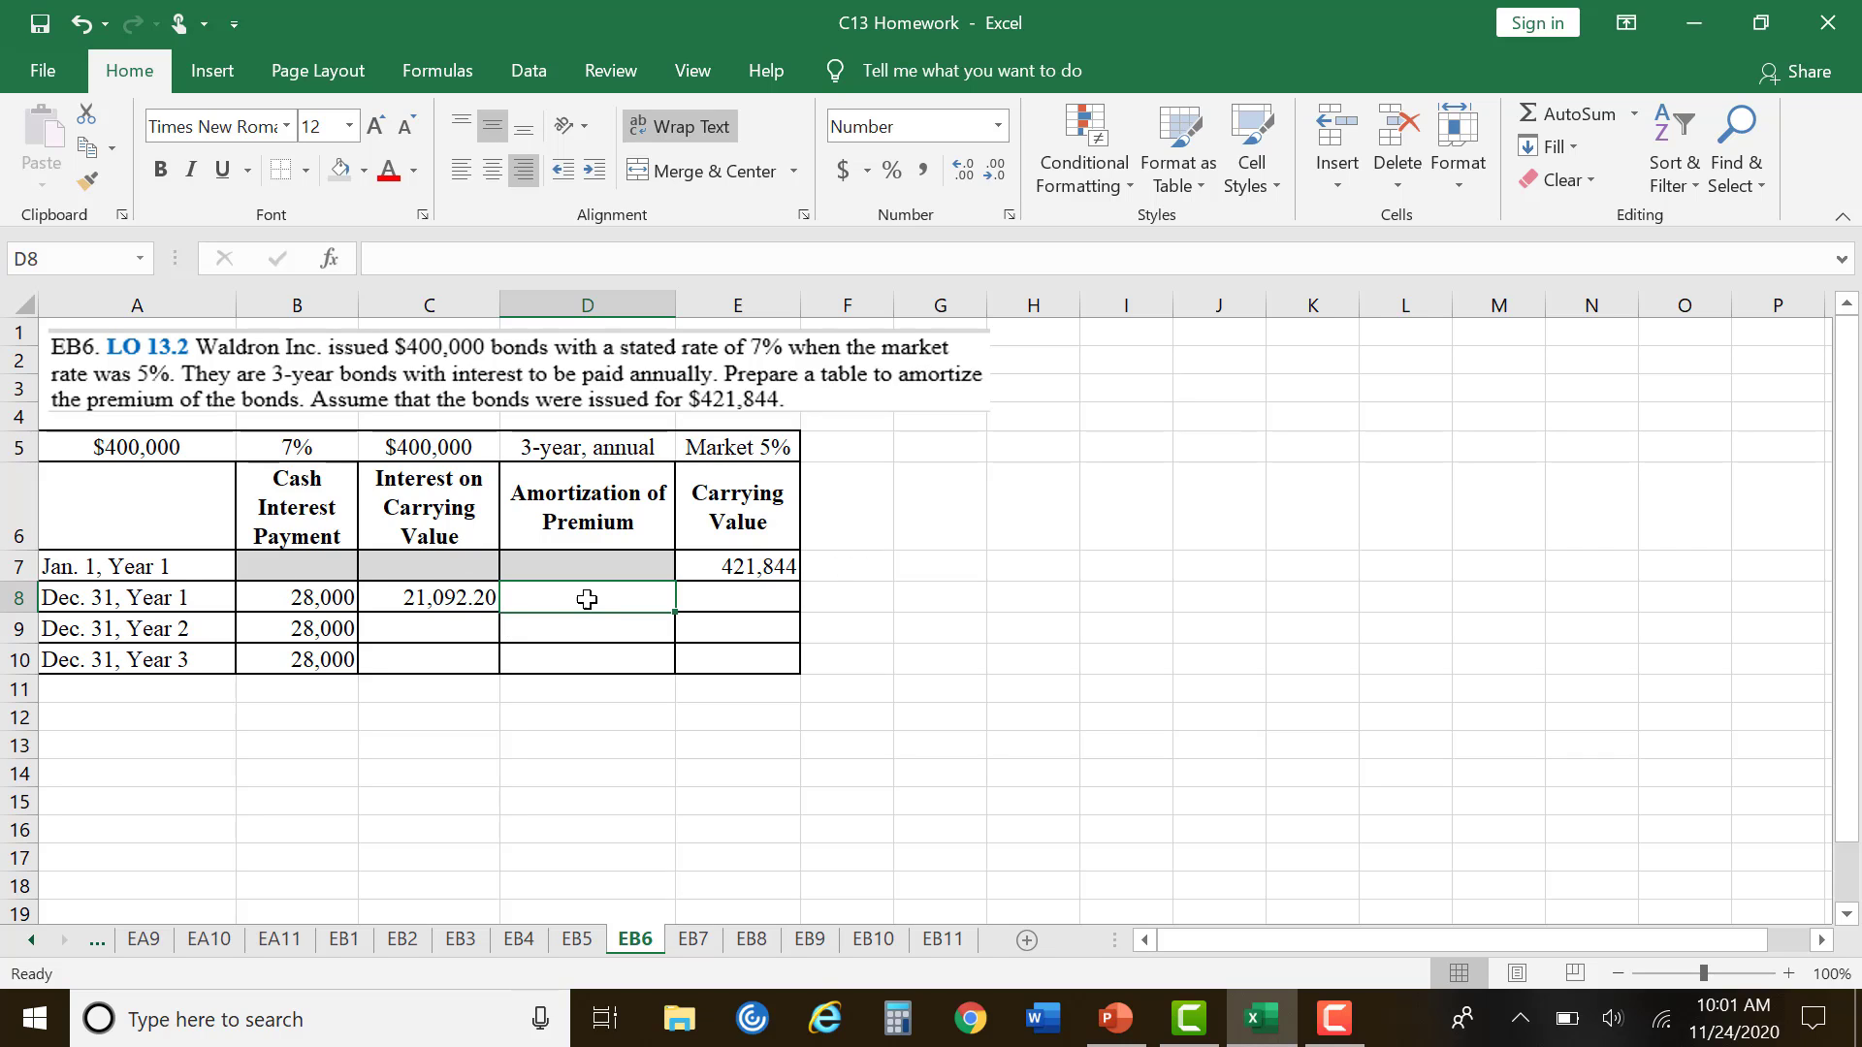
text(=)
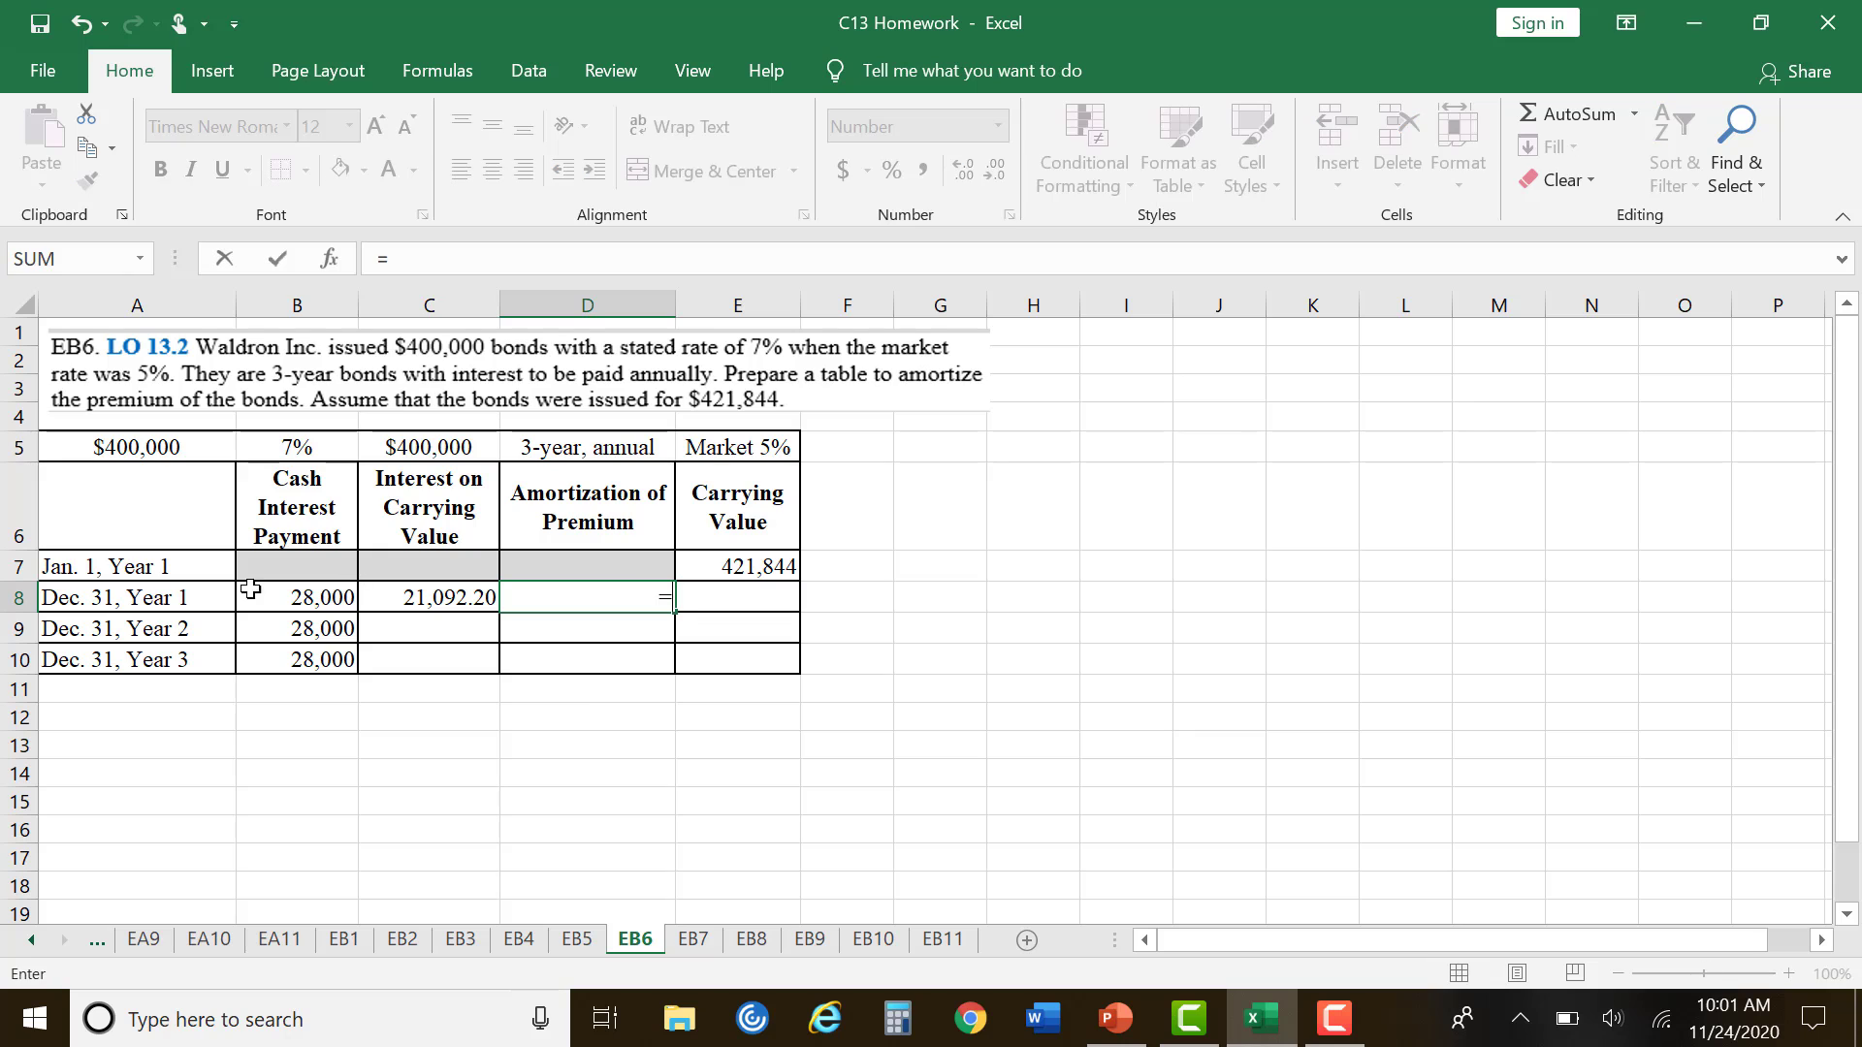
click(277, 598)
text(-)
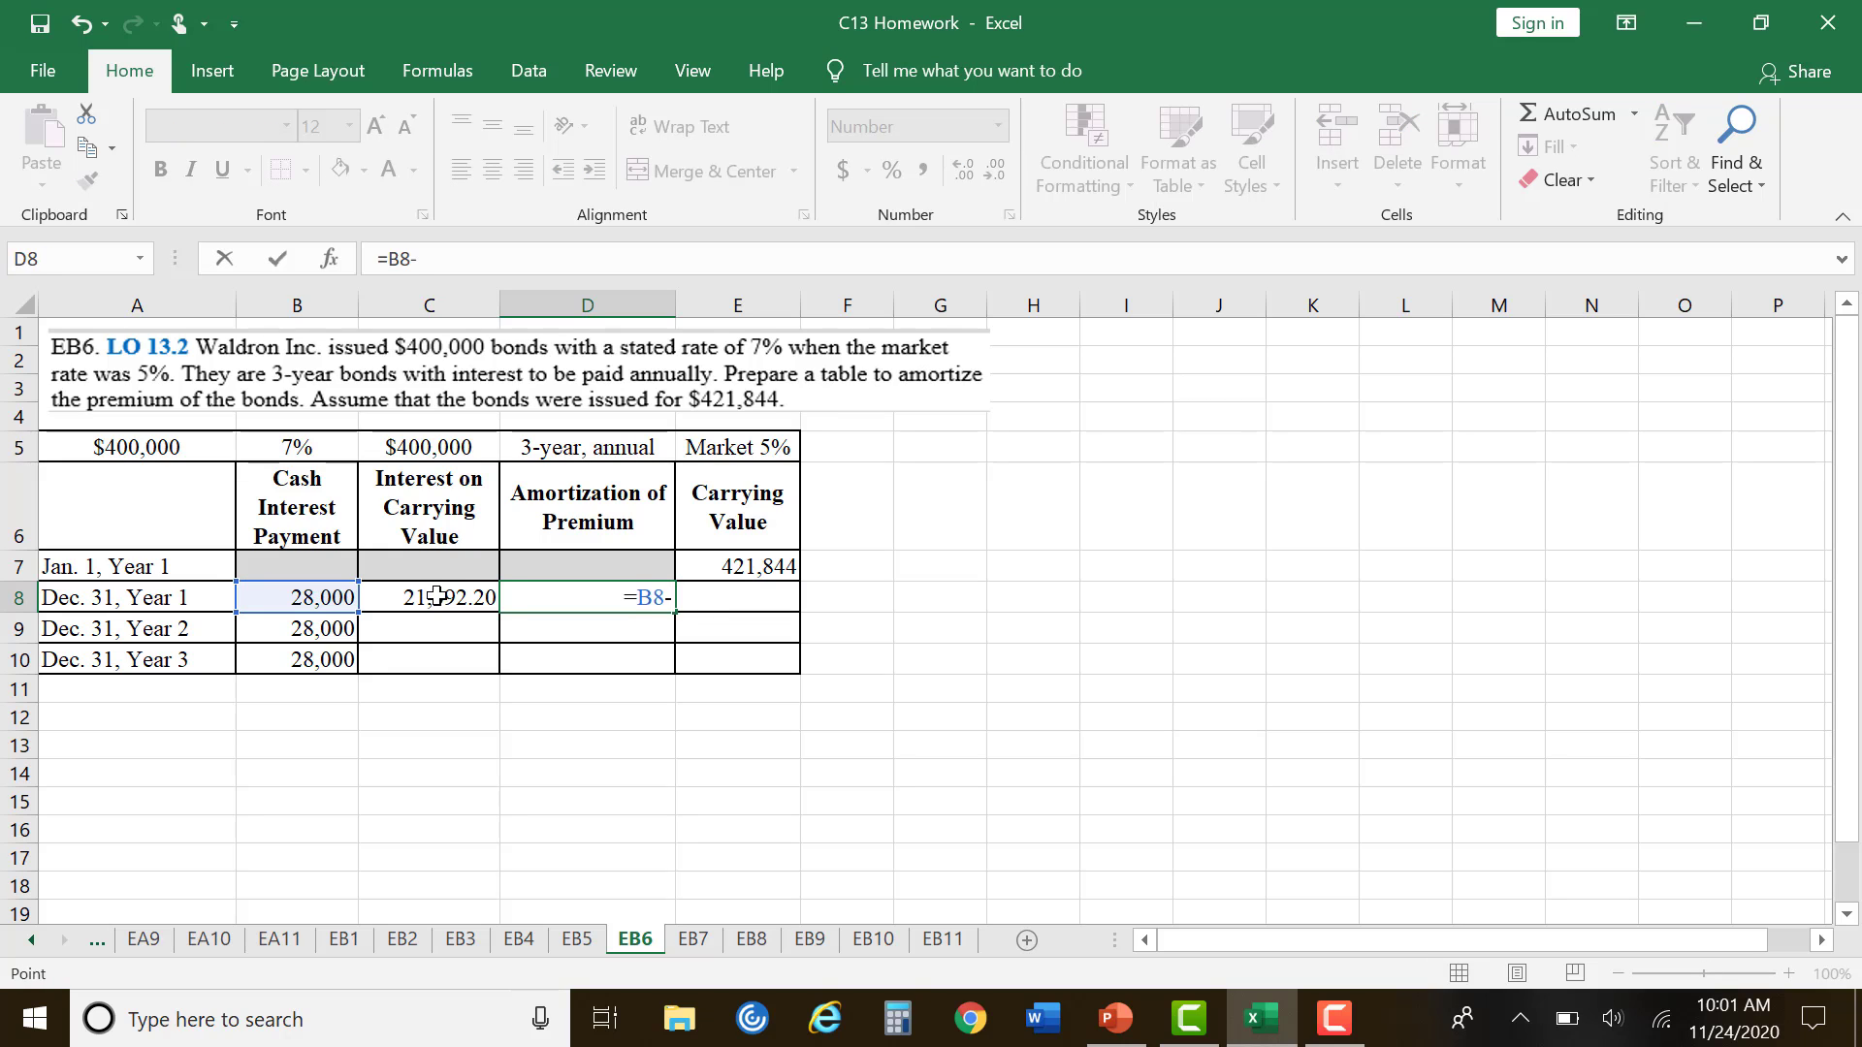
click(436, 597)
key(Return)
click(946, 629)
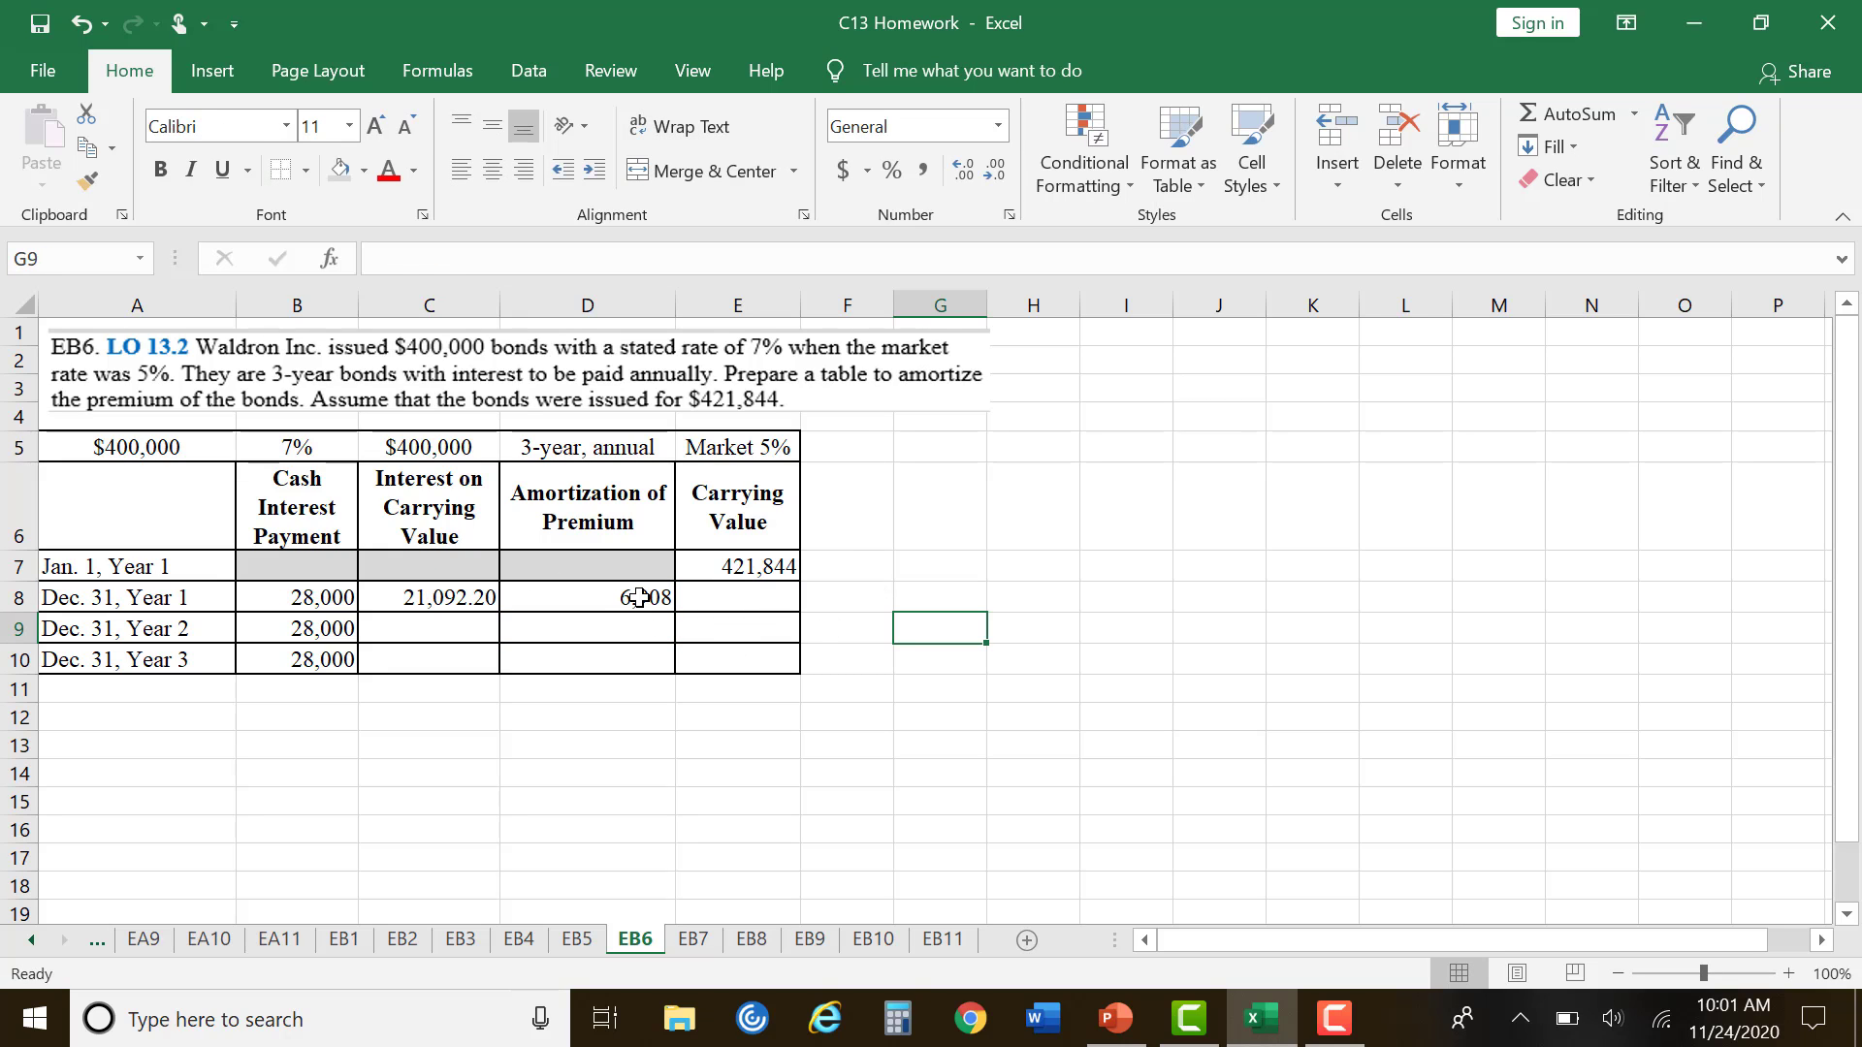
click(639, 597)
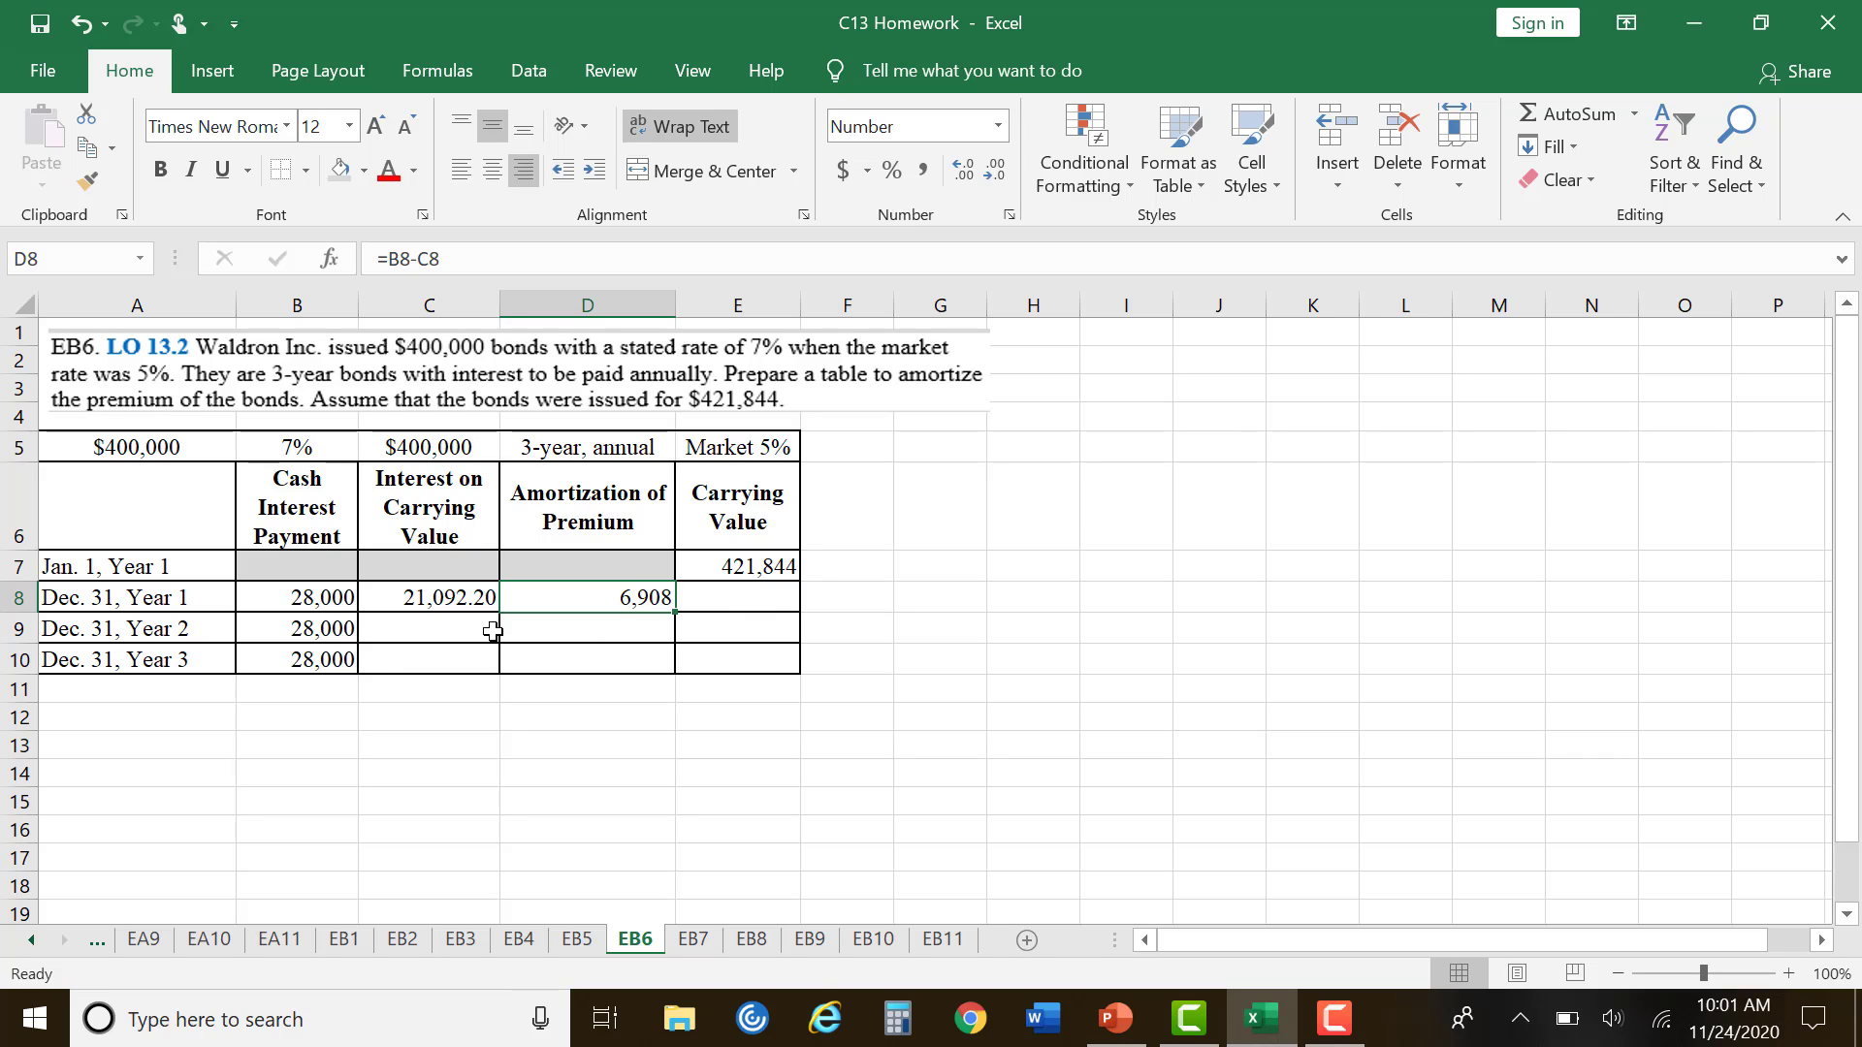
Step: Format the Dec. 31, Year 1 premium amortization in D8 to show two decimal places
click(453, 602)
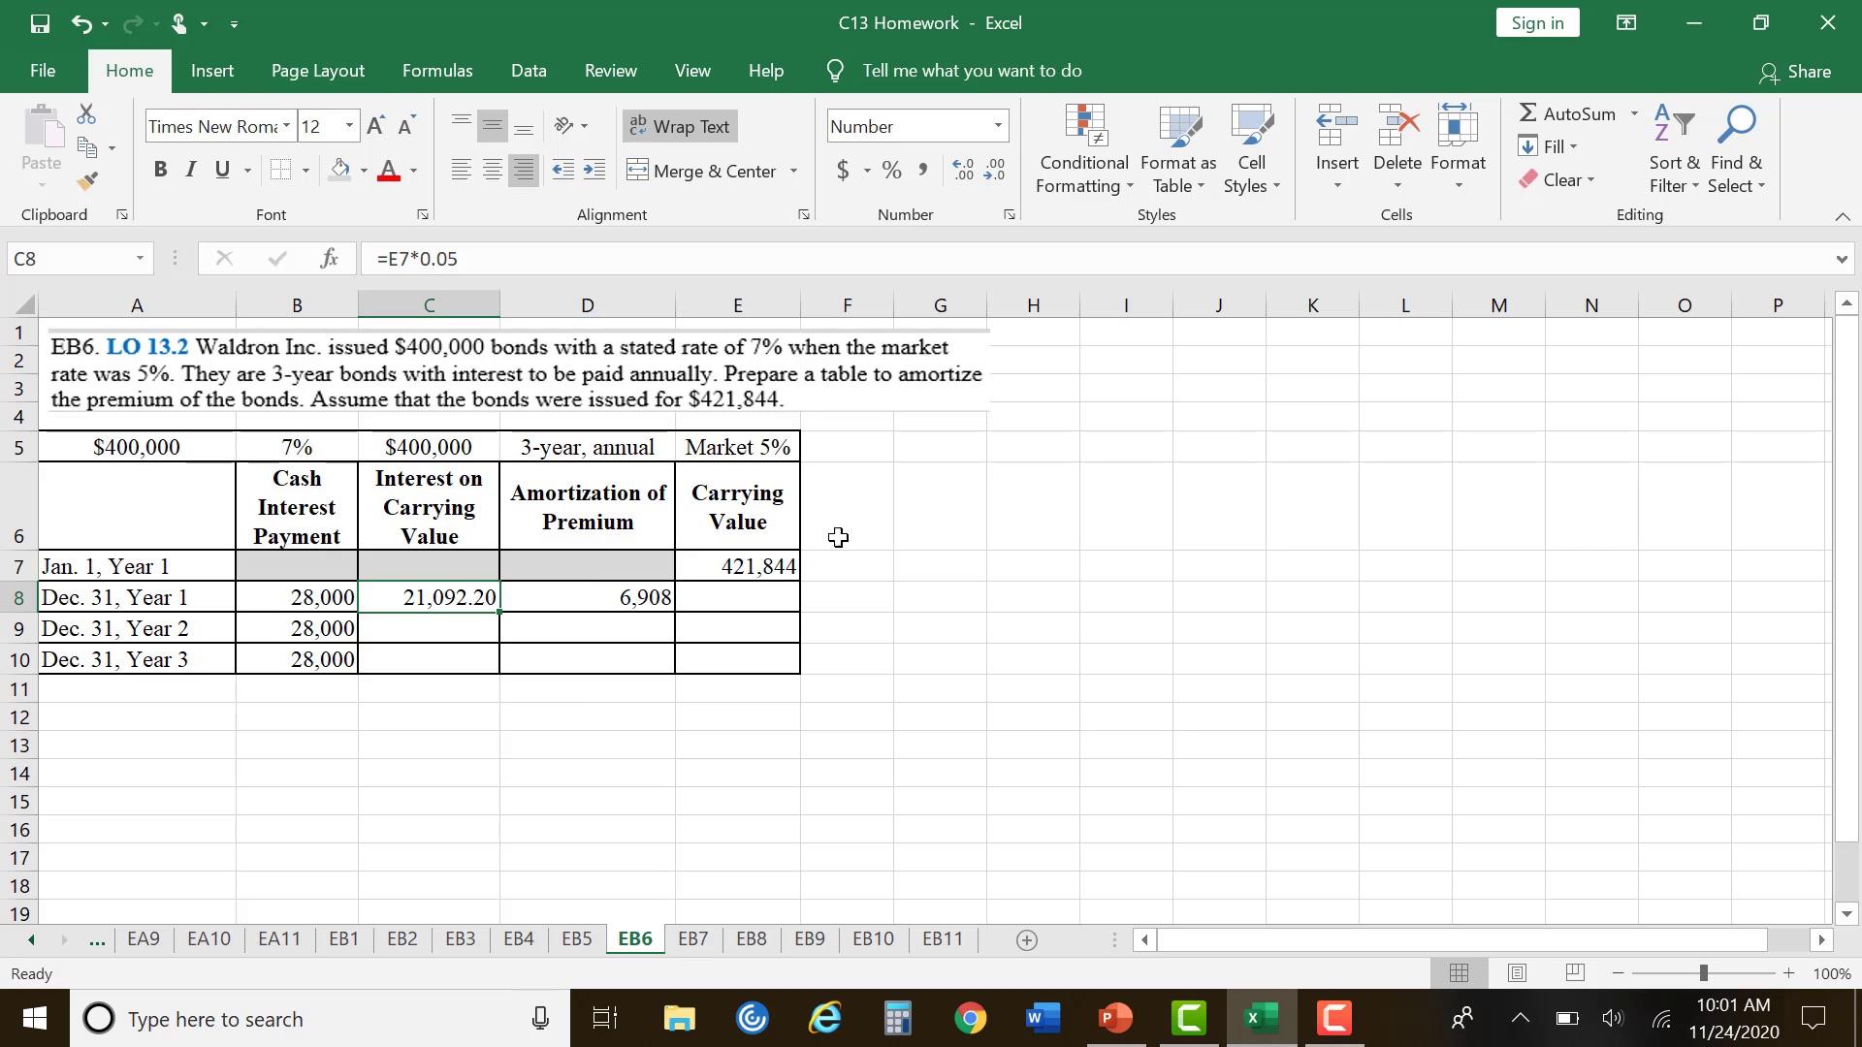
click(647, 585)
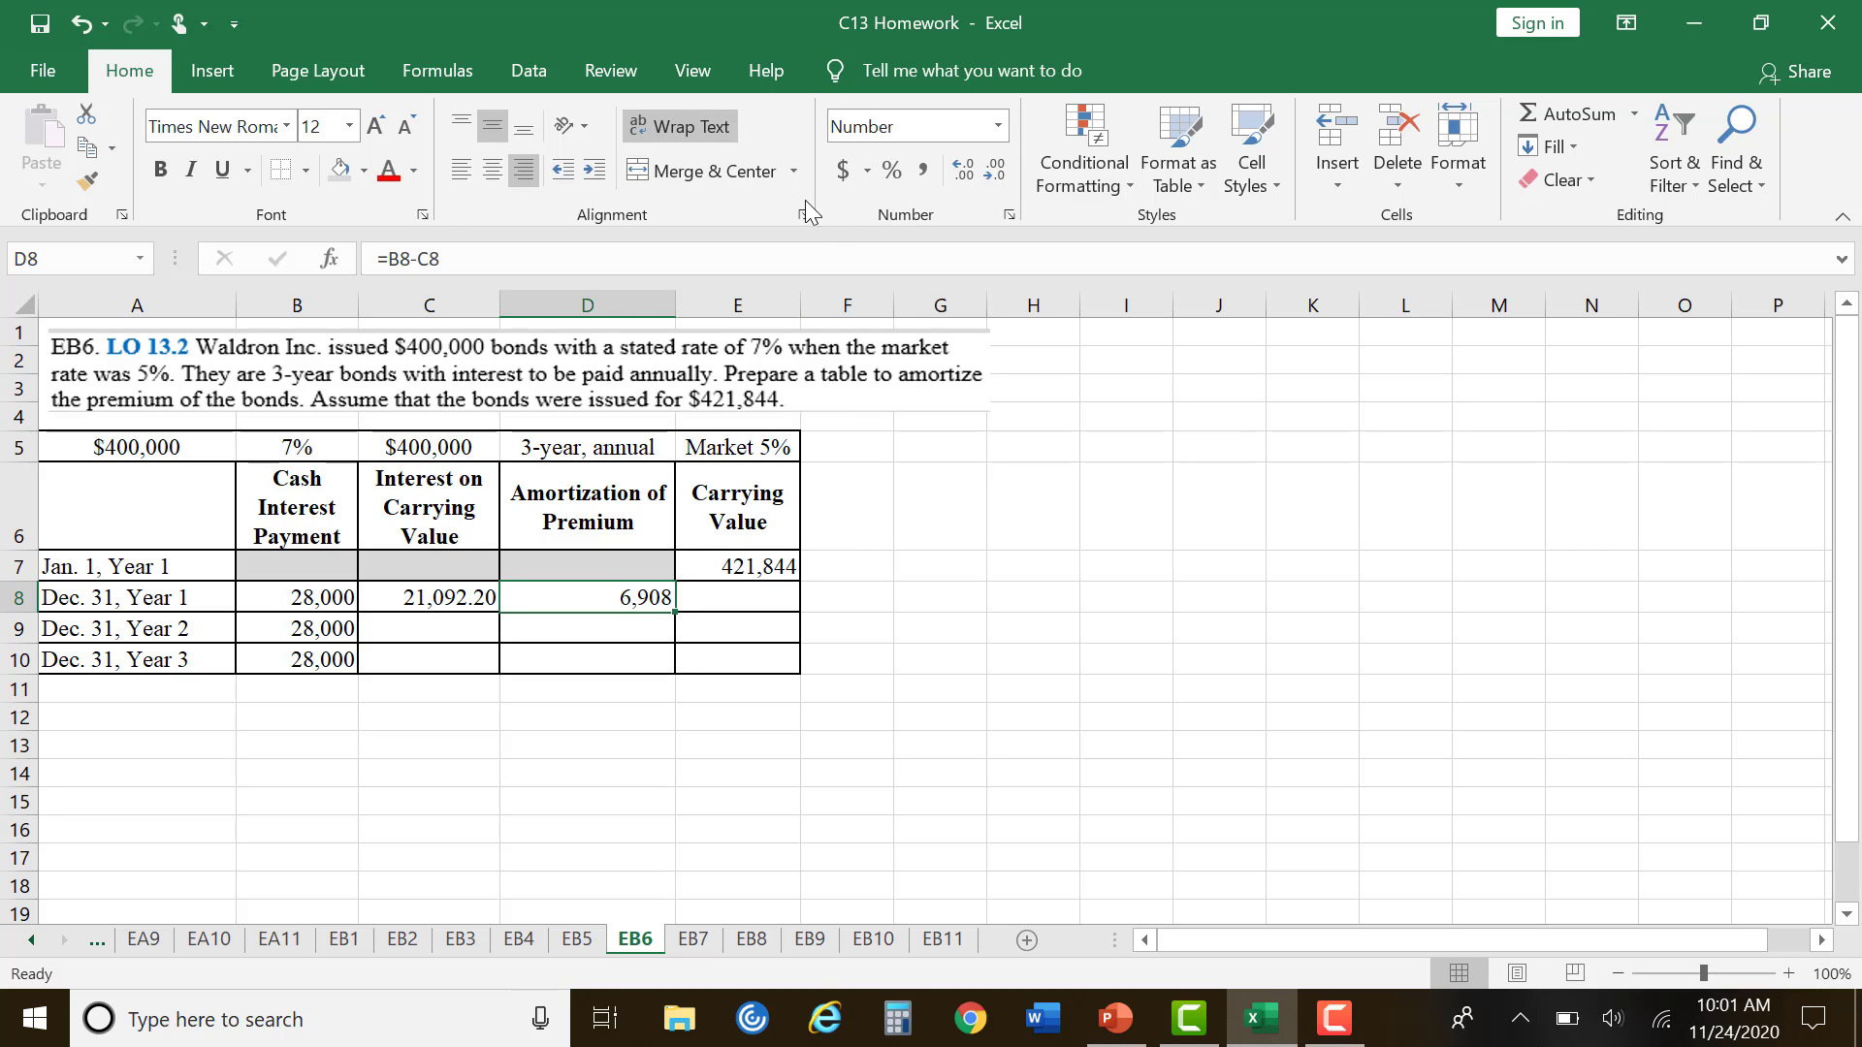
click(962, 170)
click(962, 171)
click(933, 718)
click(618, 606)
Step: Calculate the Dec. 31, Year 1 carrying value in E8 with =E7-D8
click(754, 604)
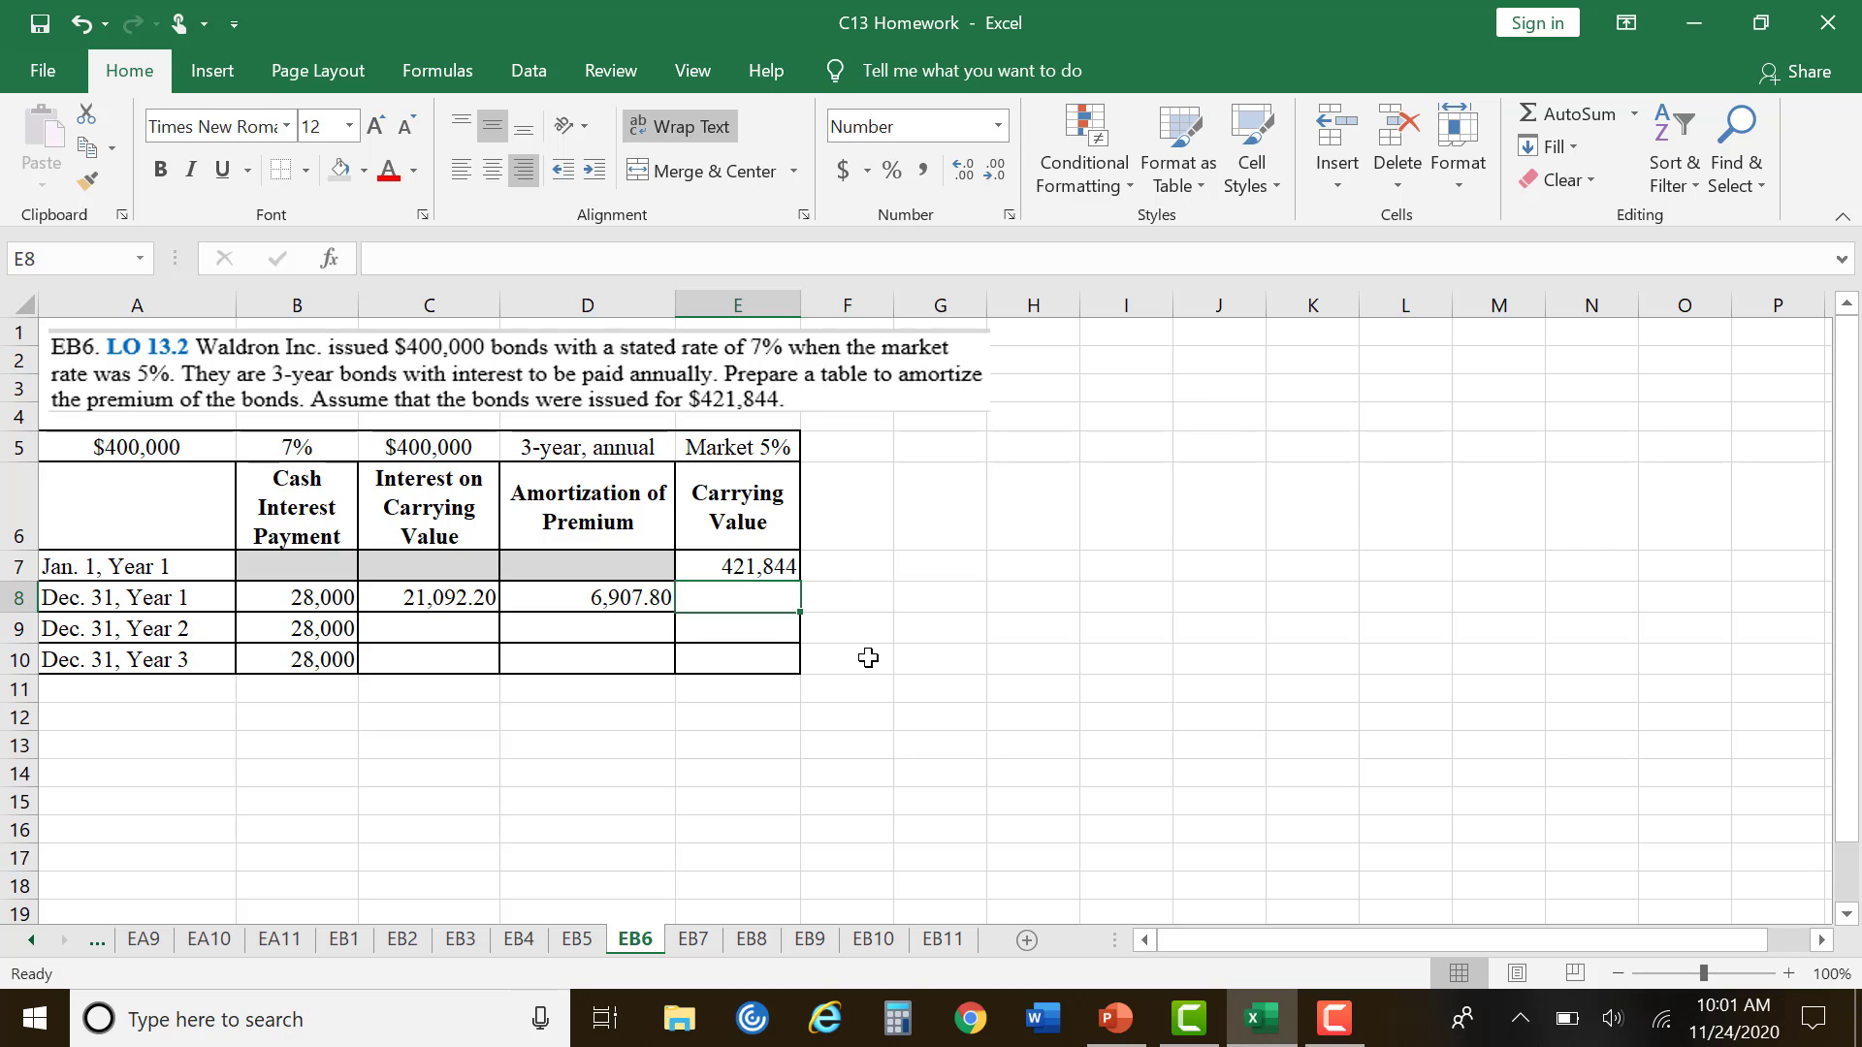
text(=)
click(764, 570)
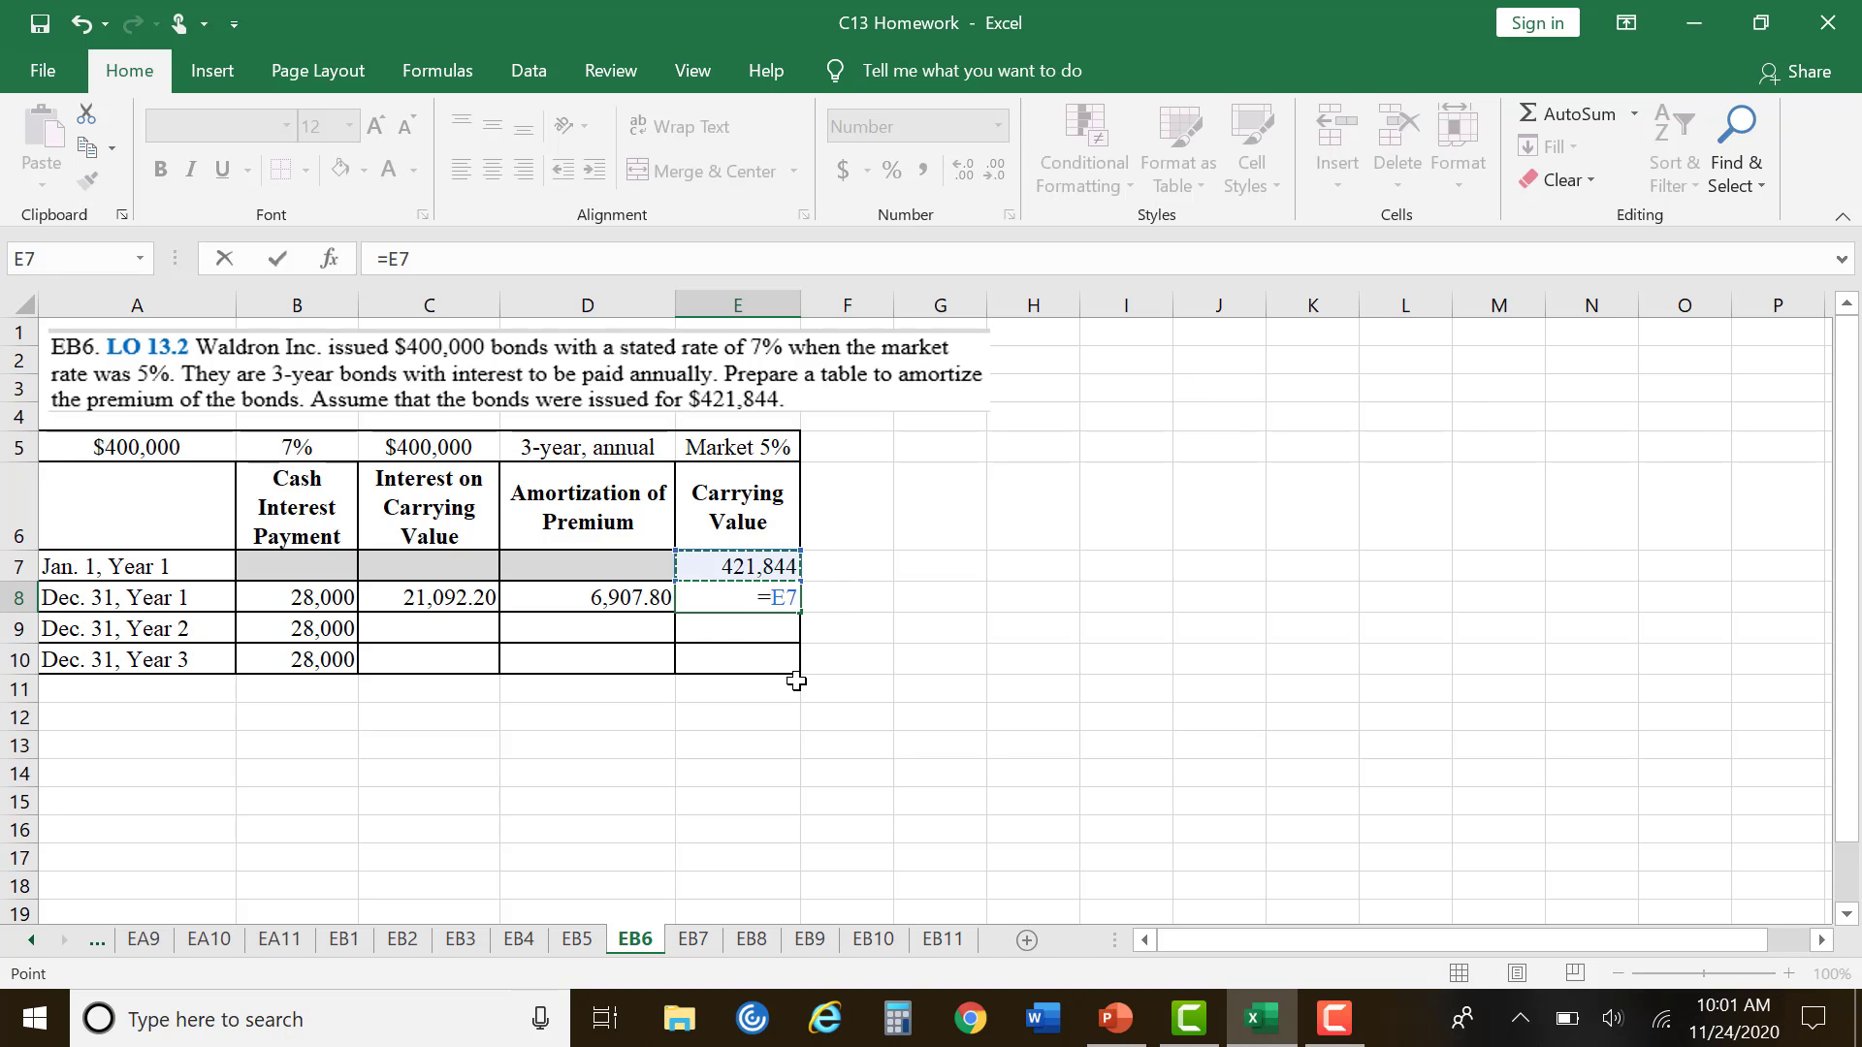
text(-)
click(638, 598)
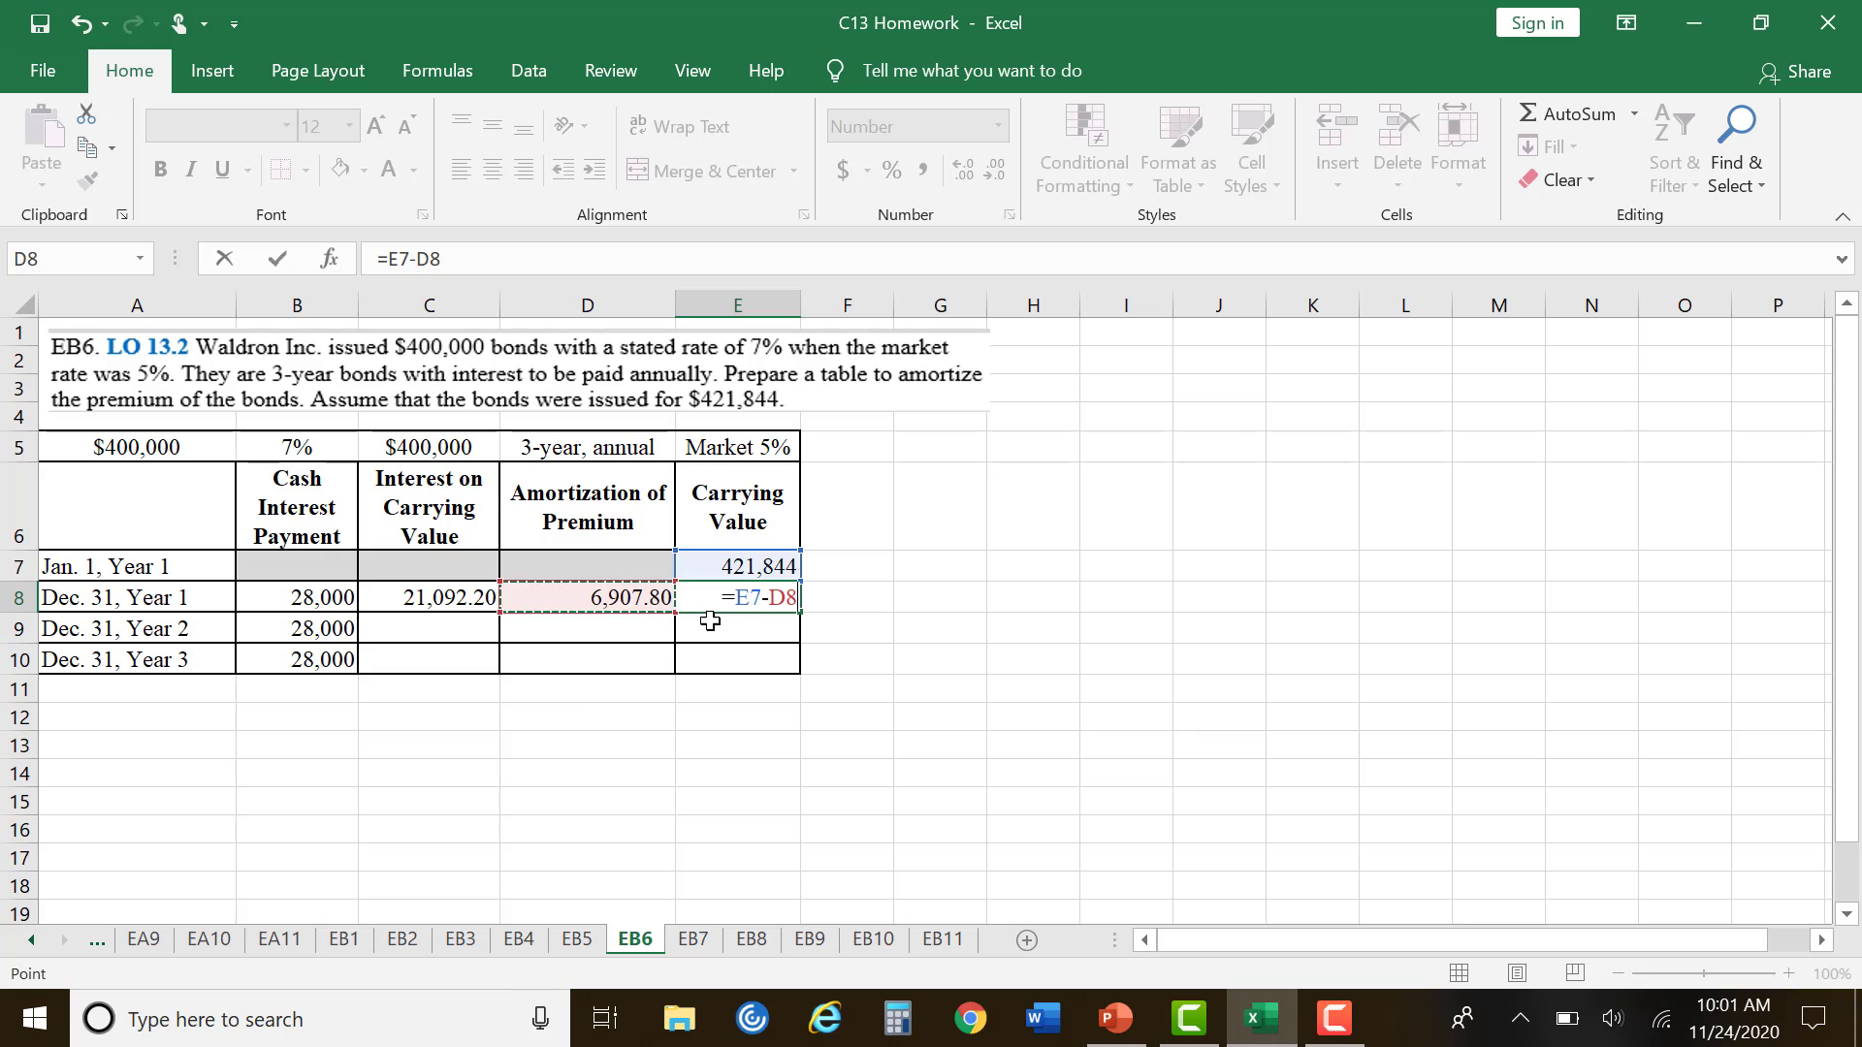
key(Return)
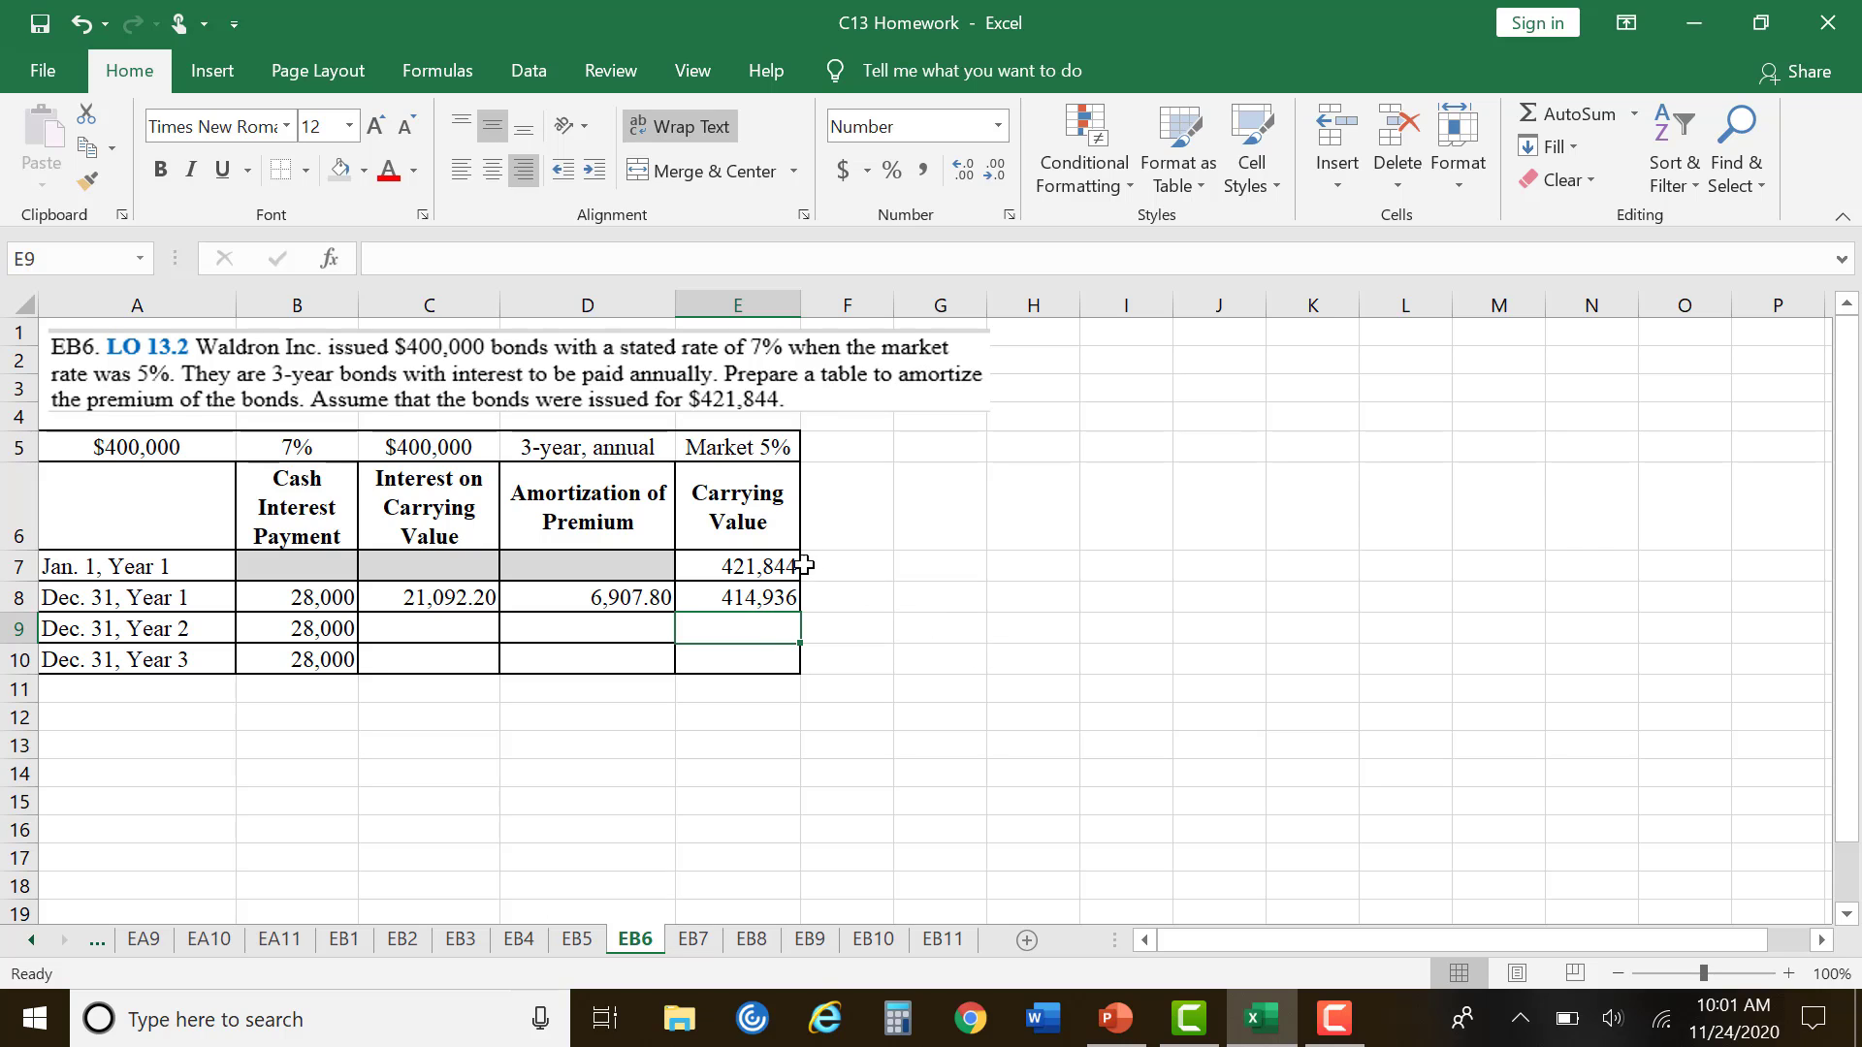
click(775, 766)
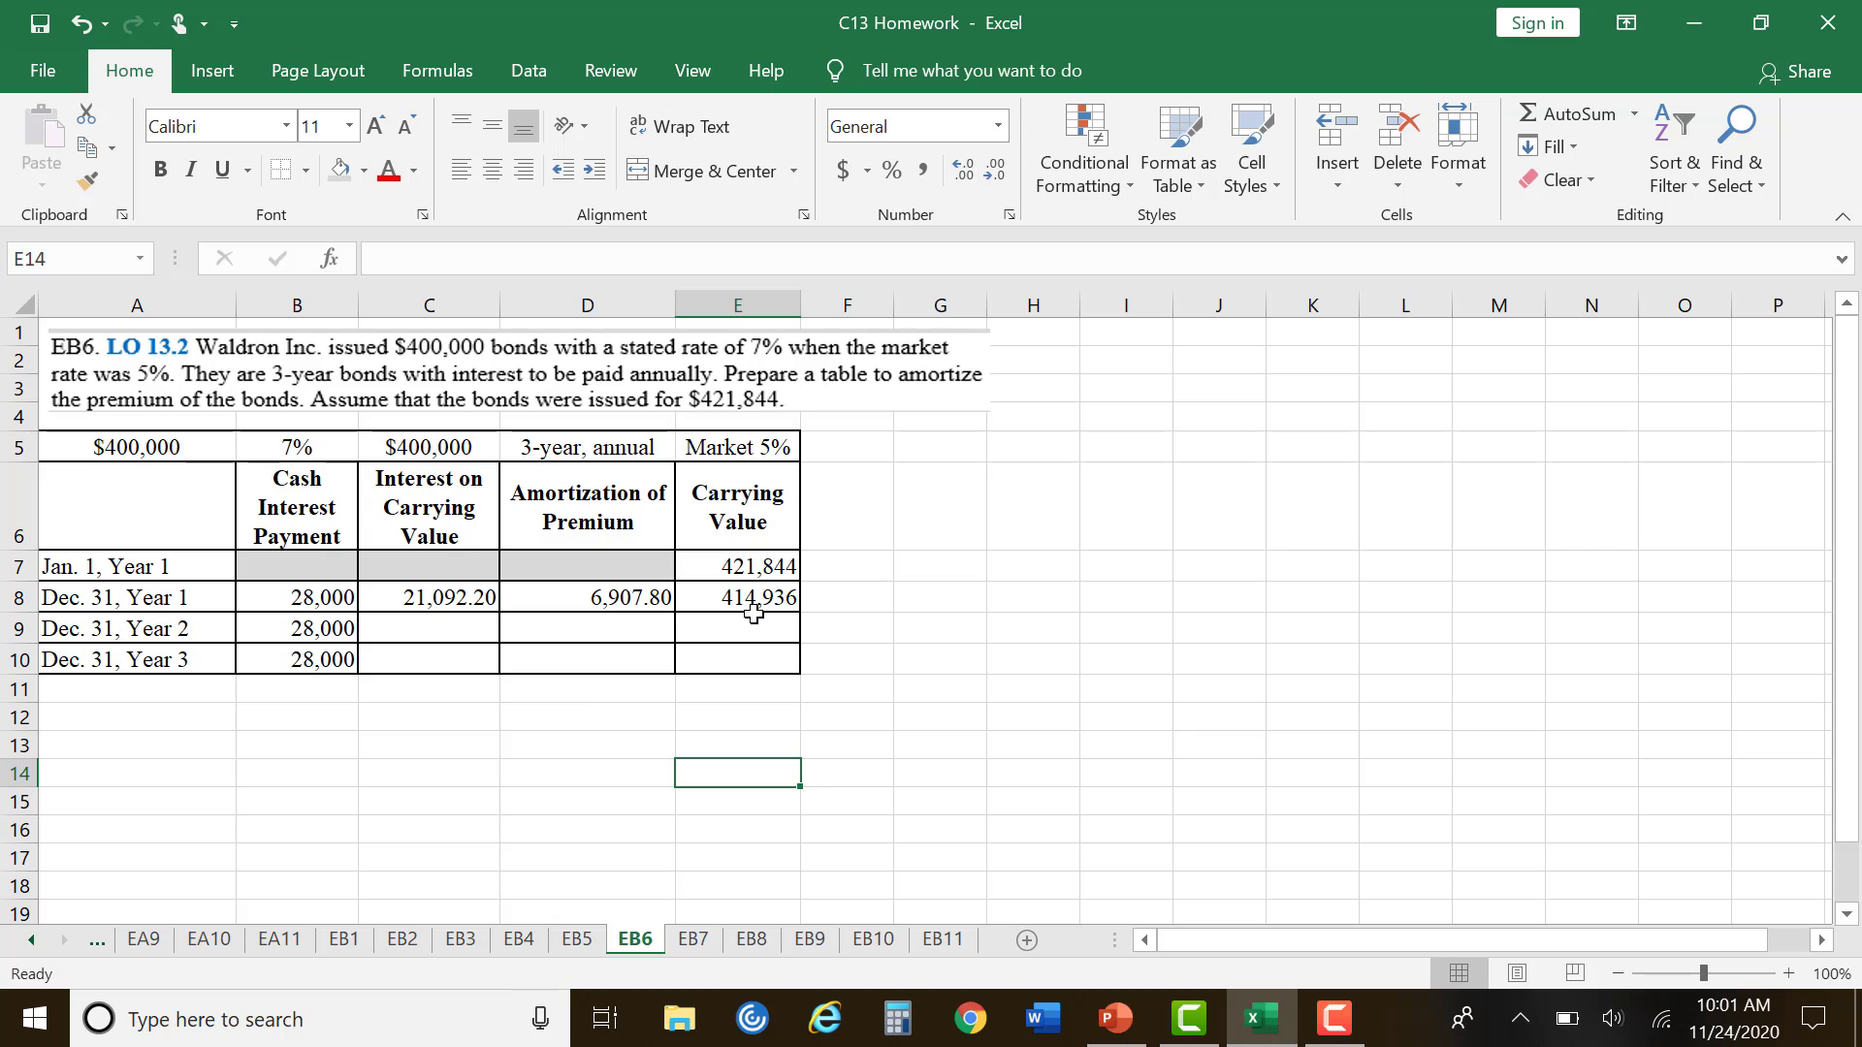
click(446, 627)
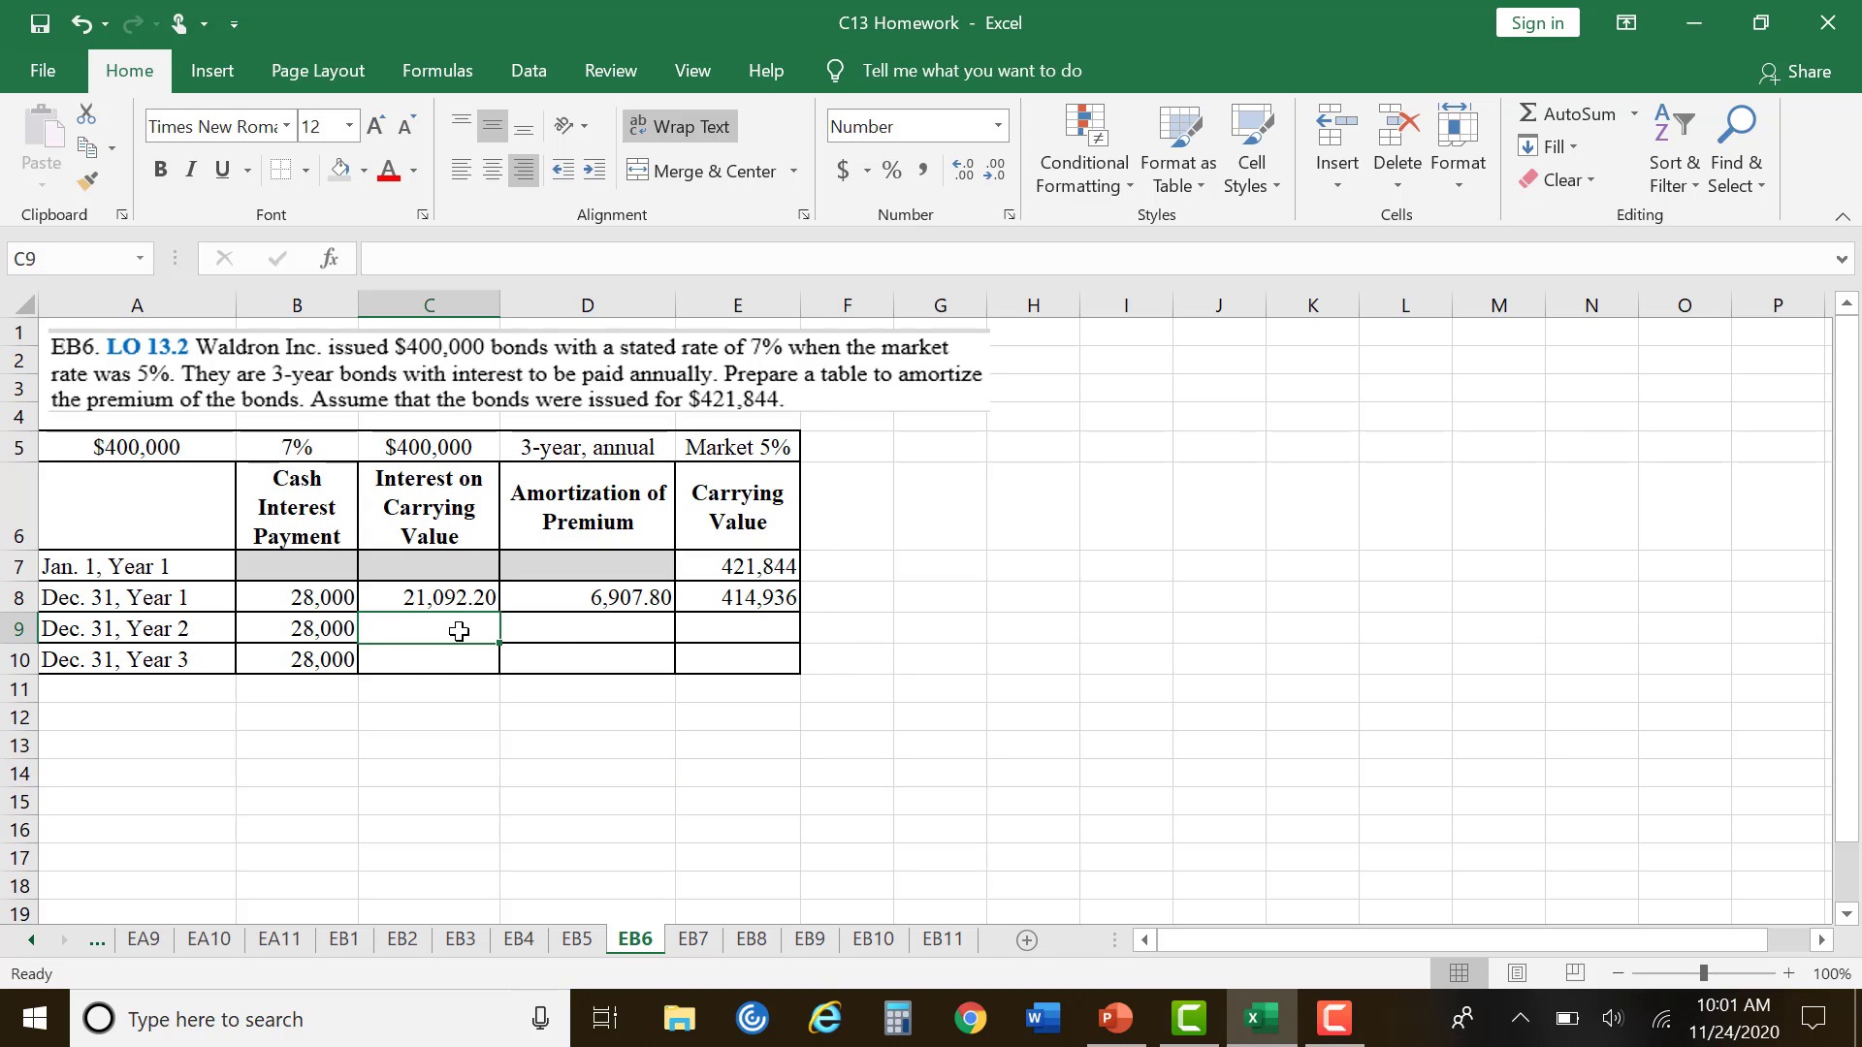
click(772, 592)
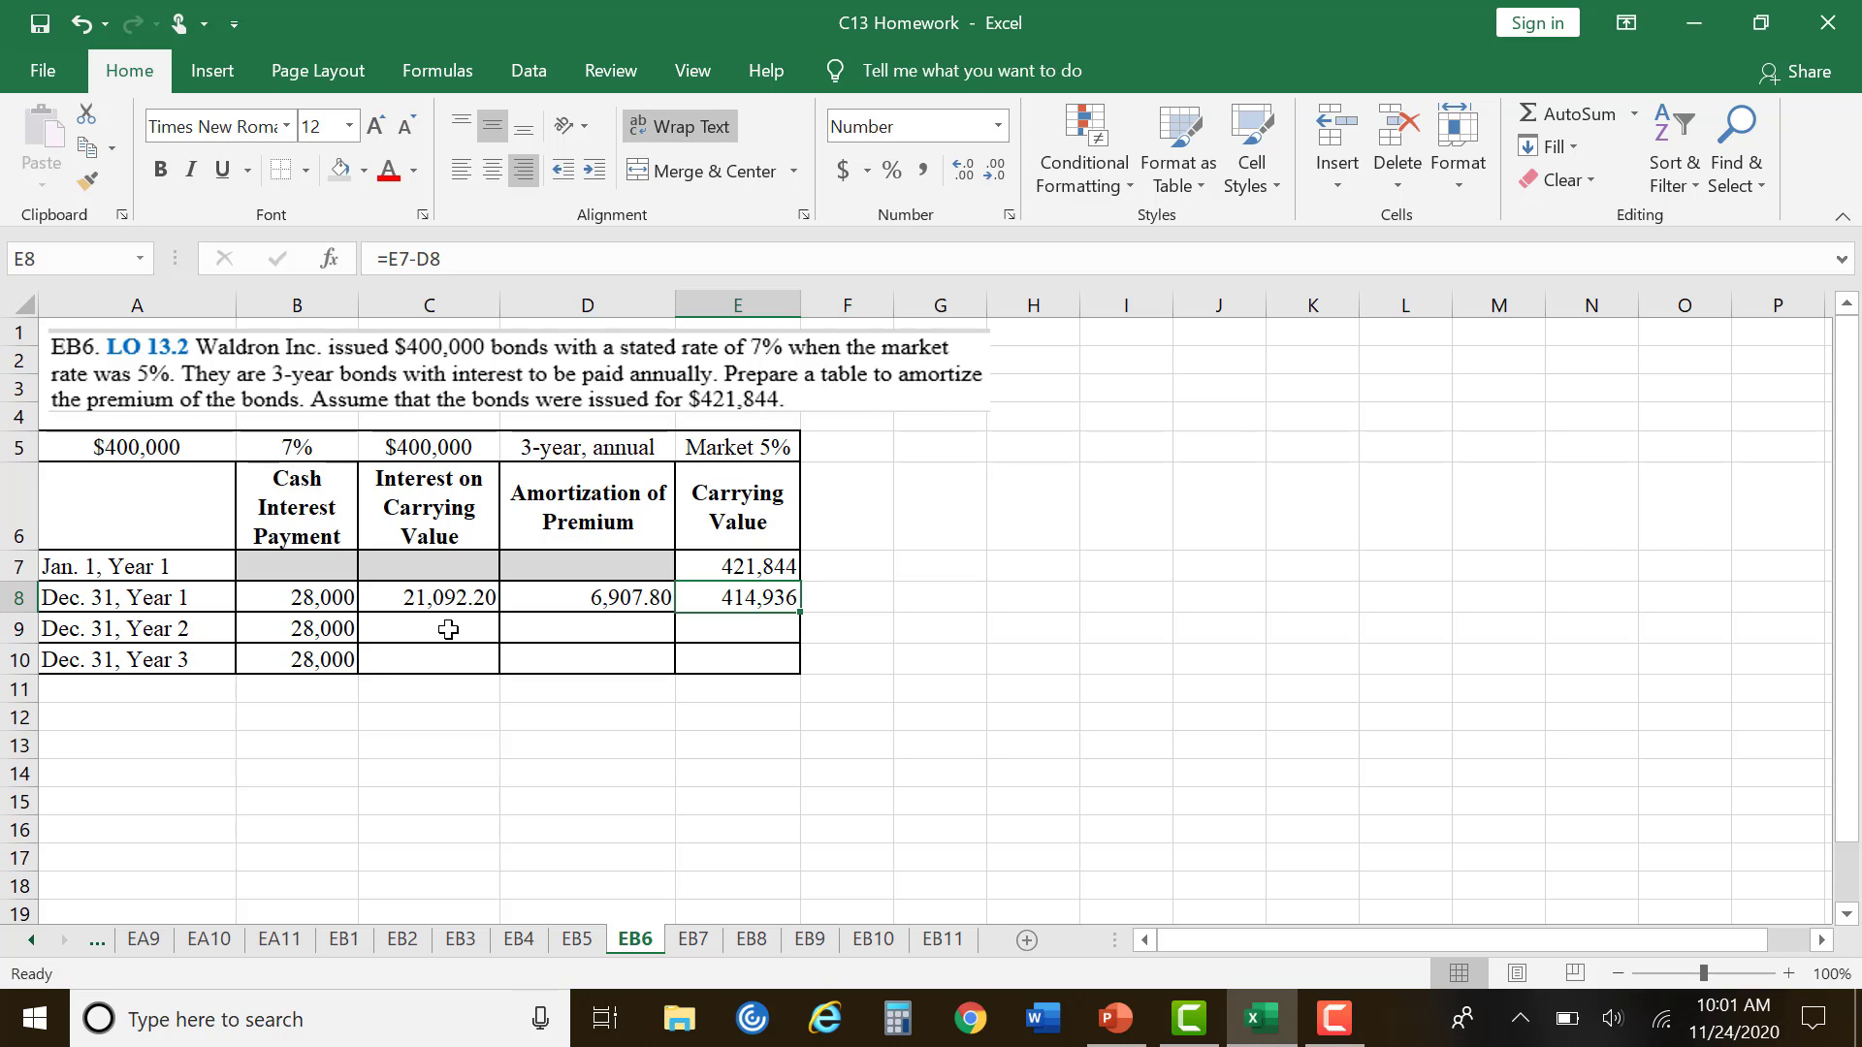
click(605, 641)
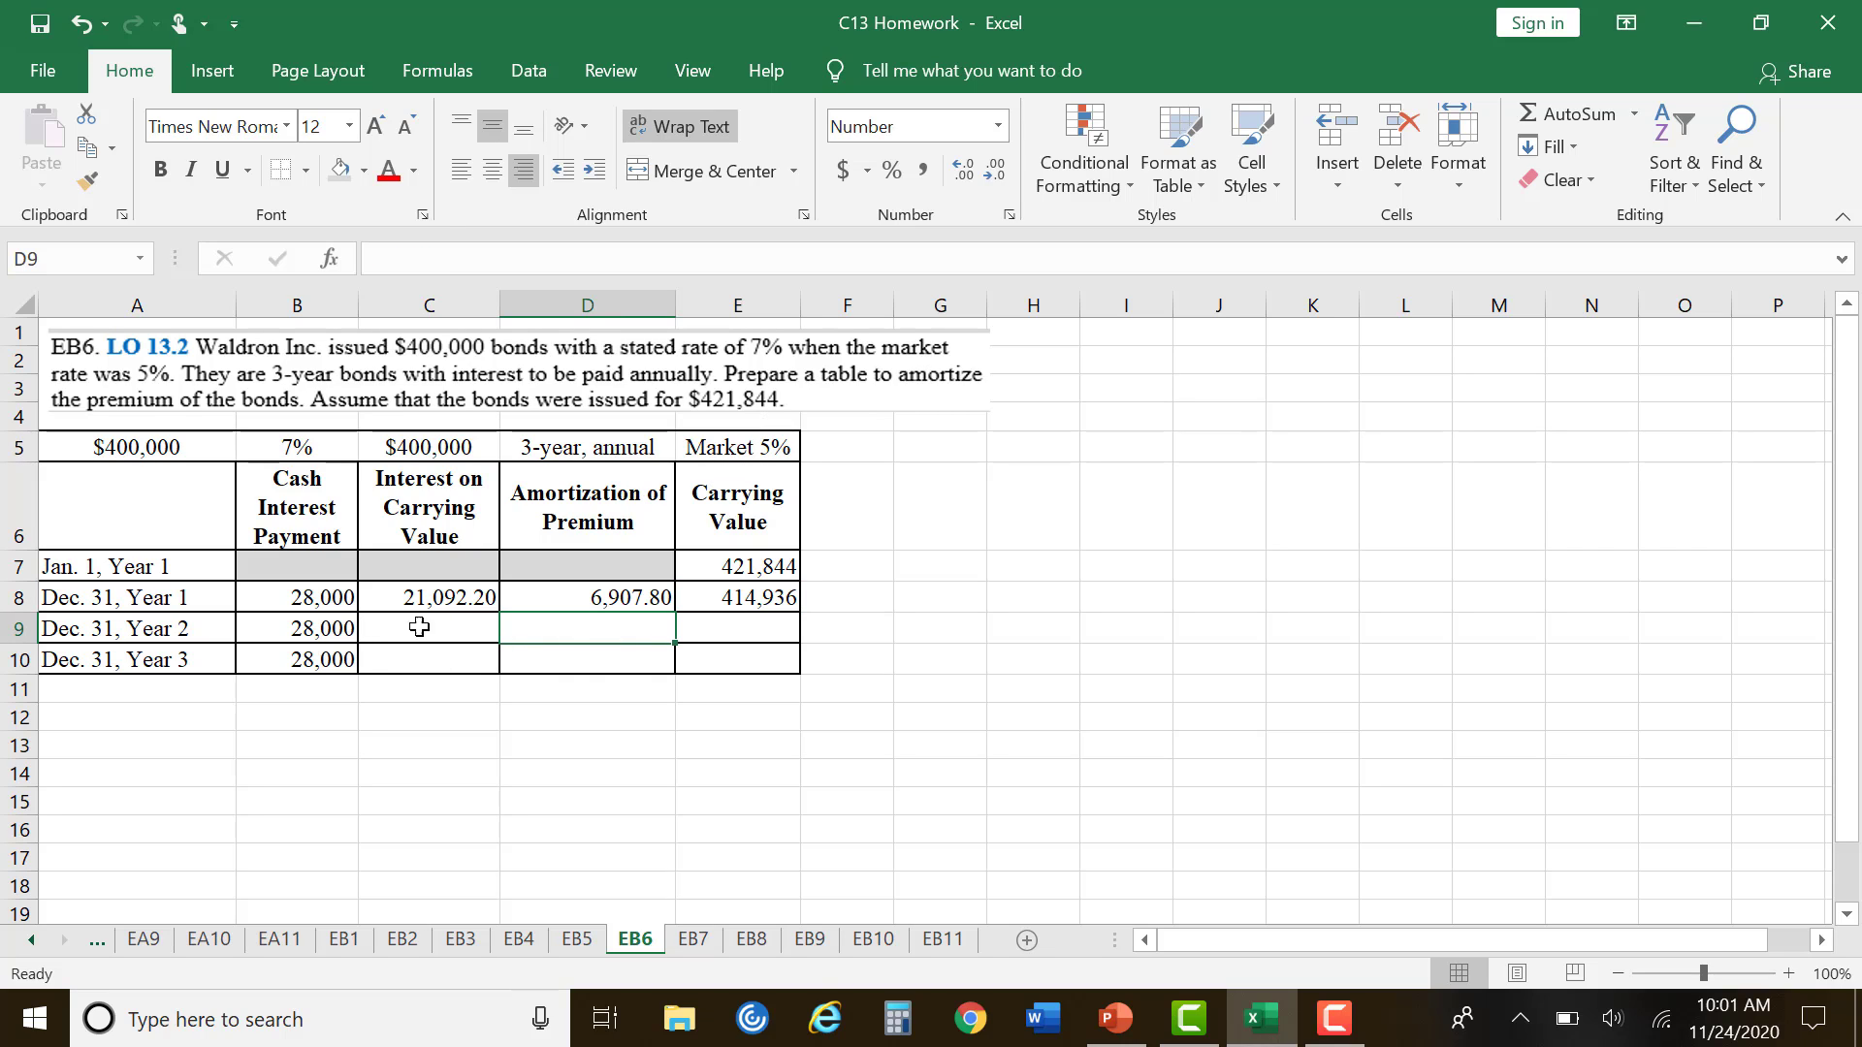
click(751, 627)
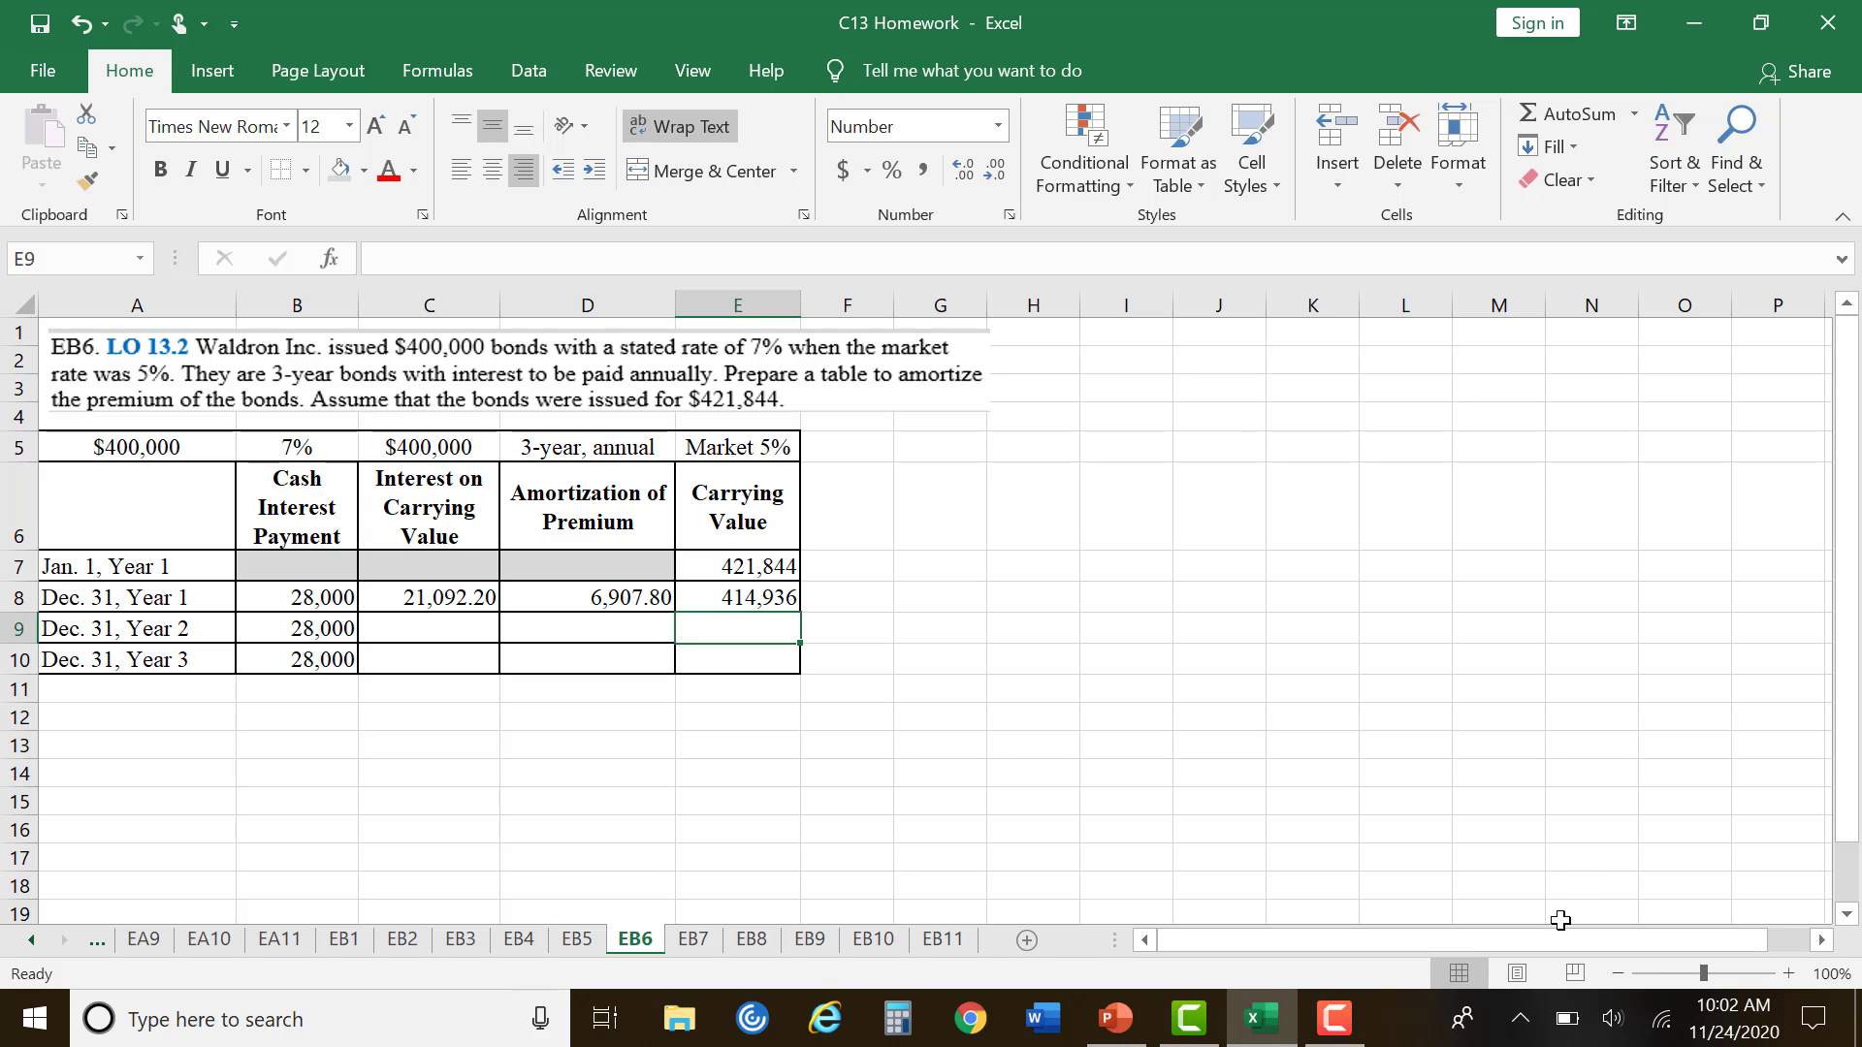
click(1334, 1017)
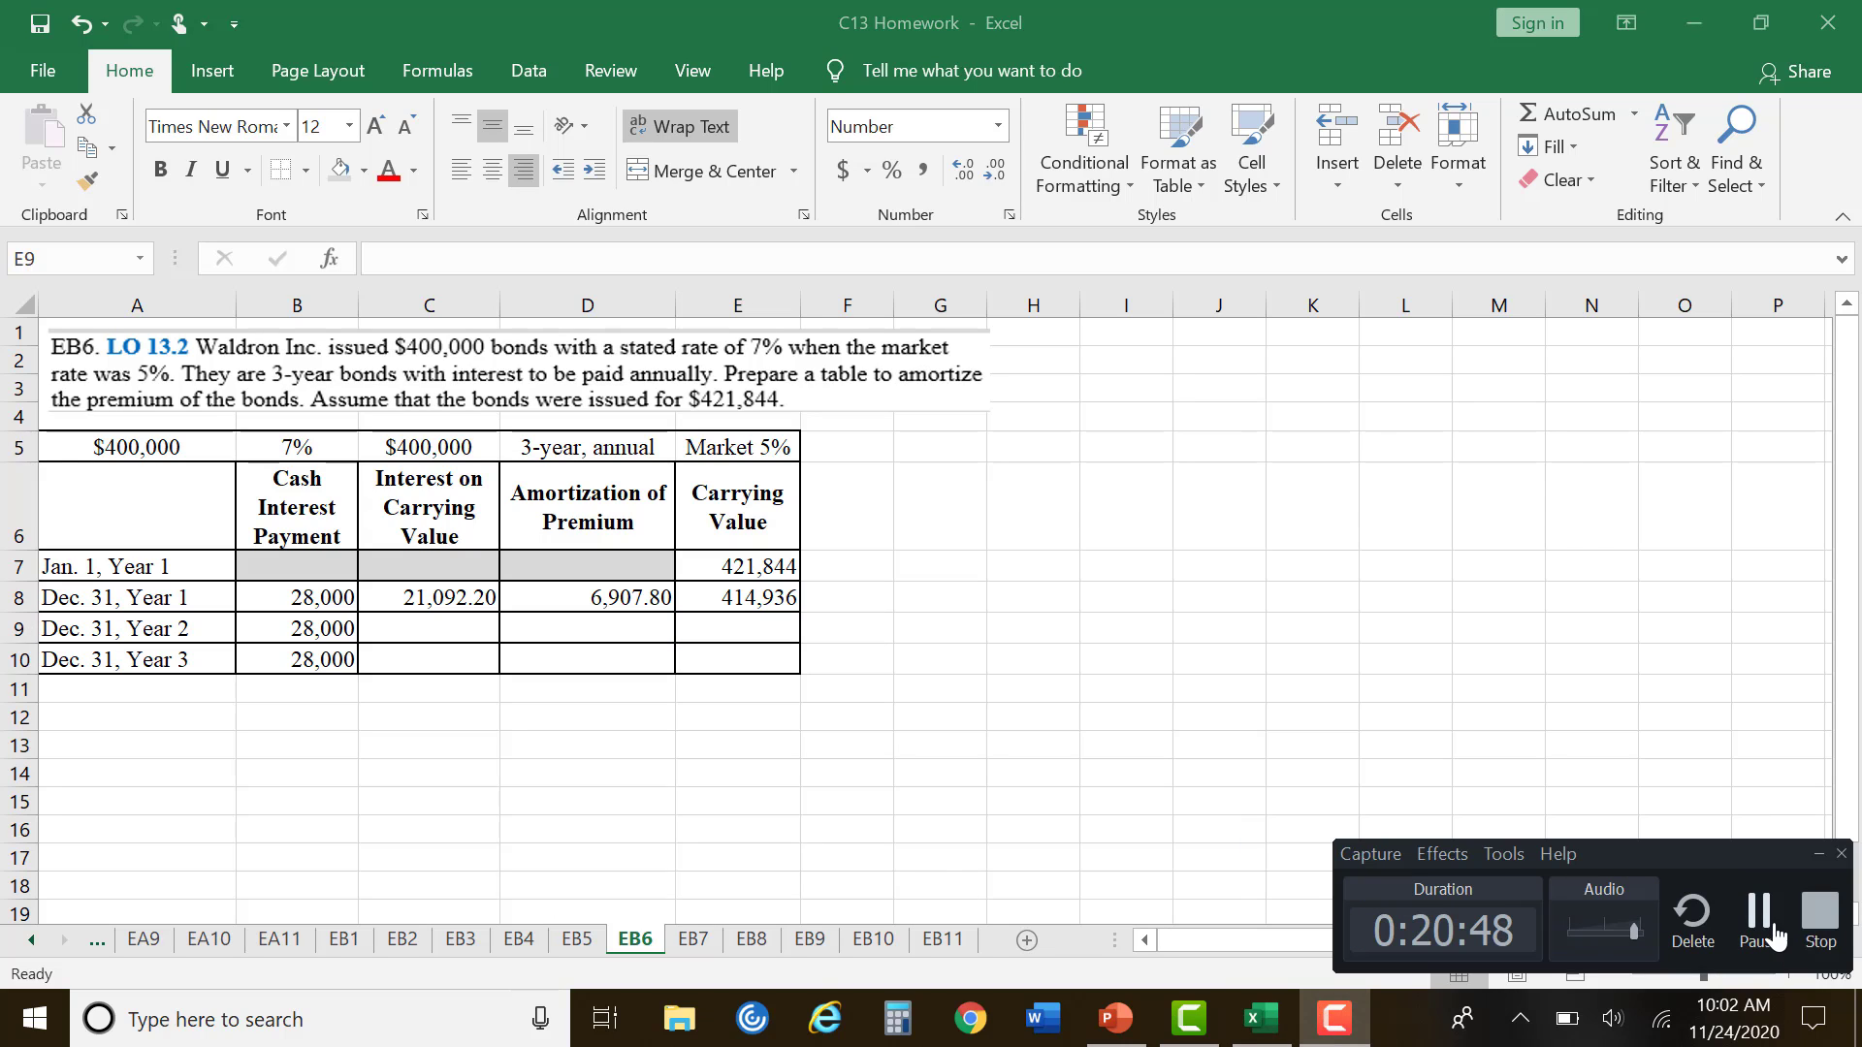